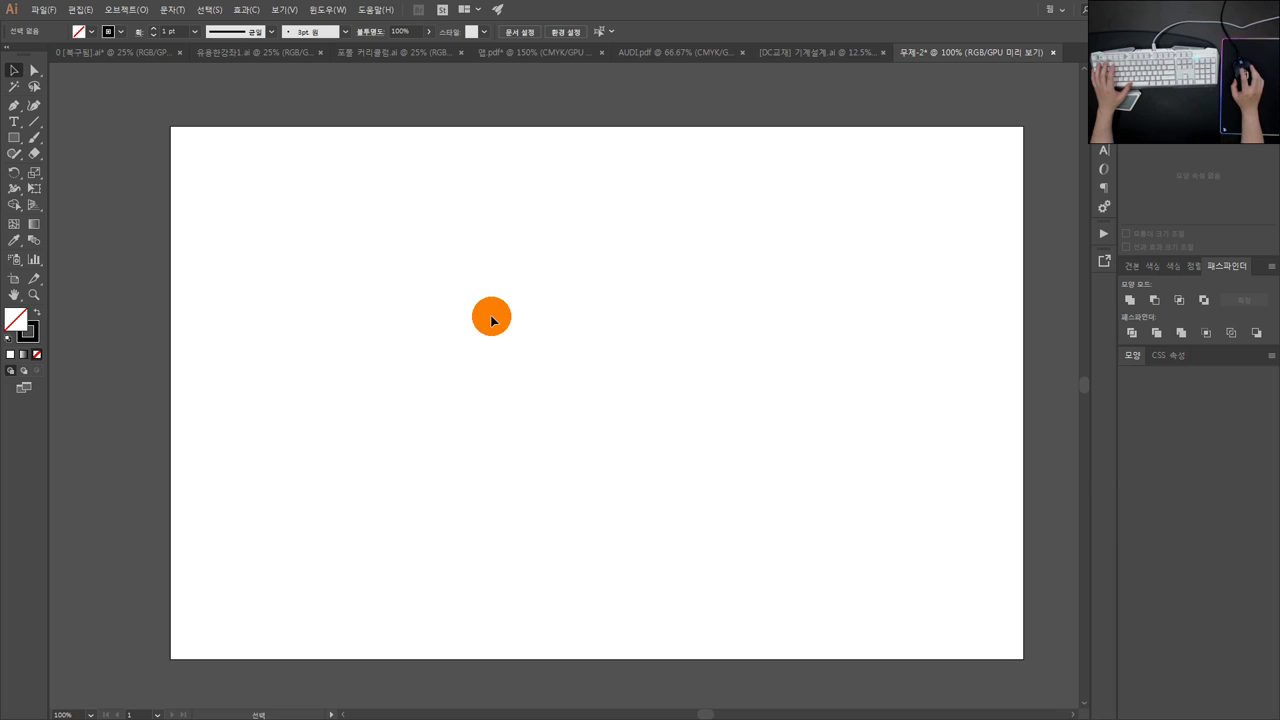
Step: Draw a rectangle about 526 by 273 px in the upper part of the artboard
drag(491, 315, 519, 300)
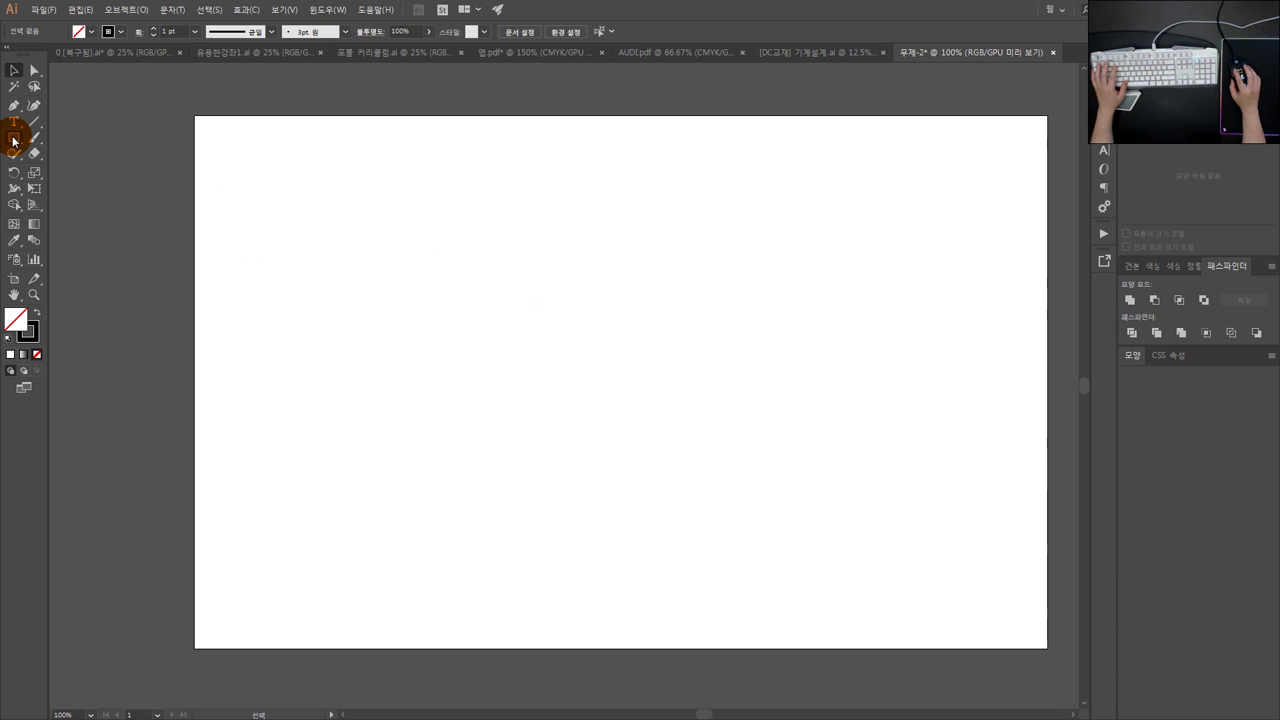
click(13, 139)
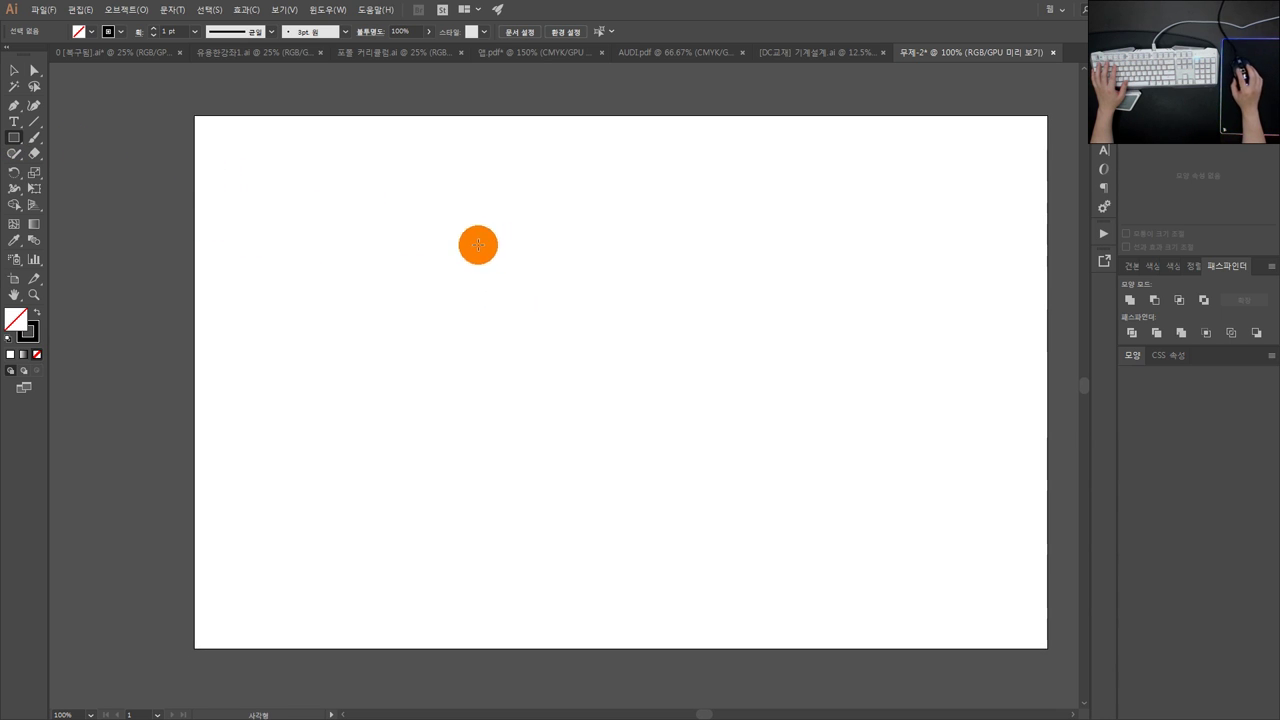
click(15, 135)
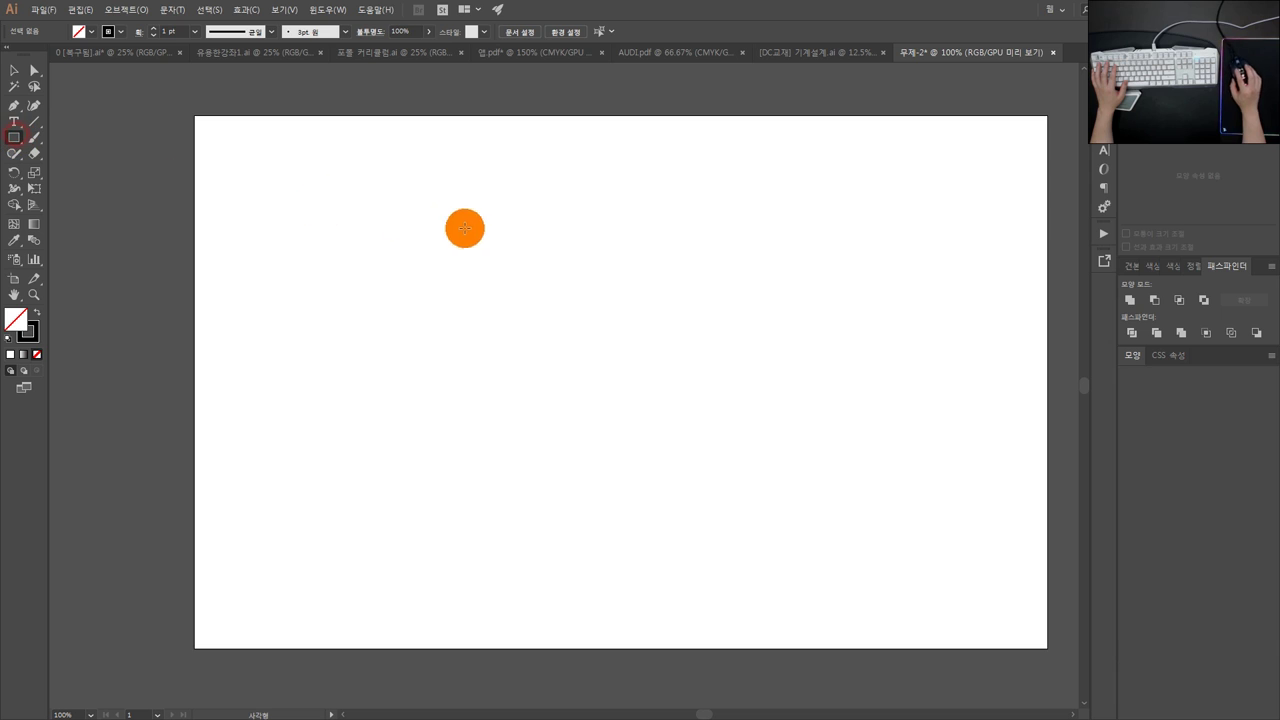
drag(468, 205, 818, 385)
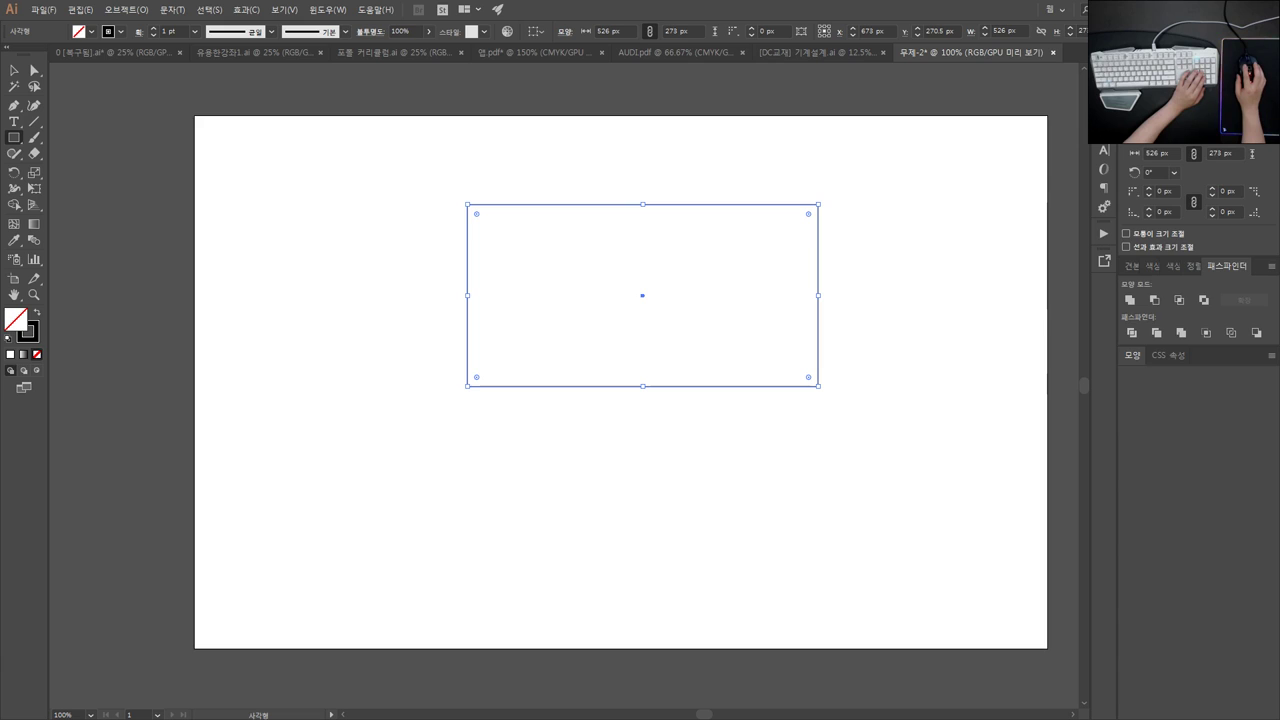
Step: Set the rectangle's X position to 500 px and its width to 500 px
key(shift+F8)
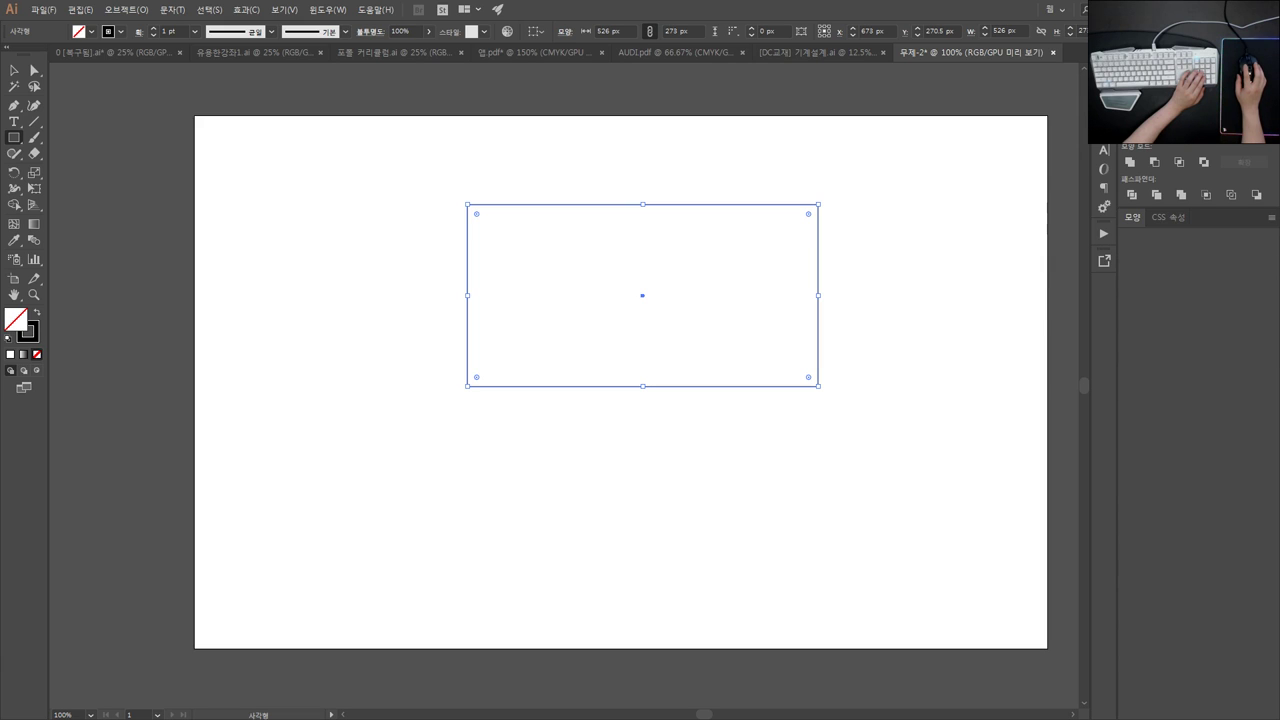
key(shift+F8)
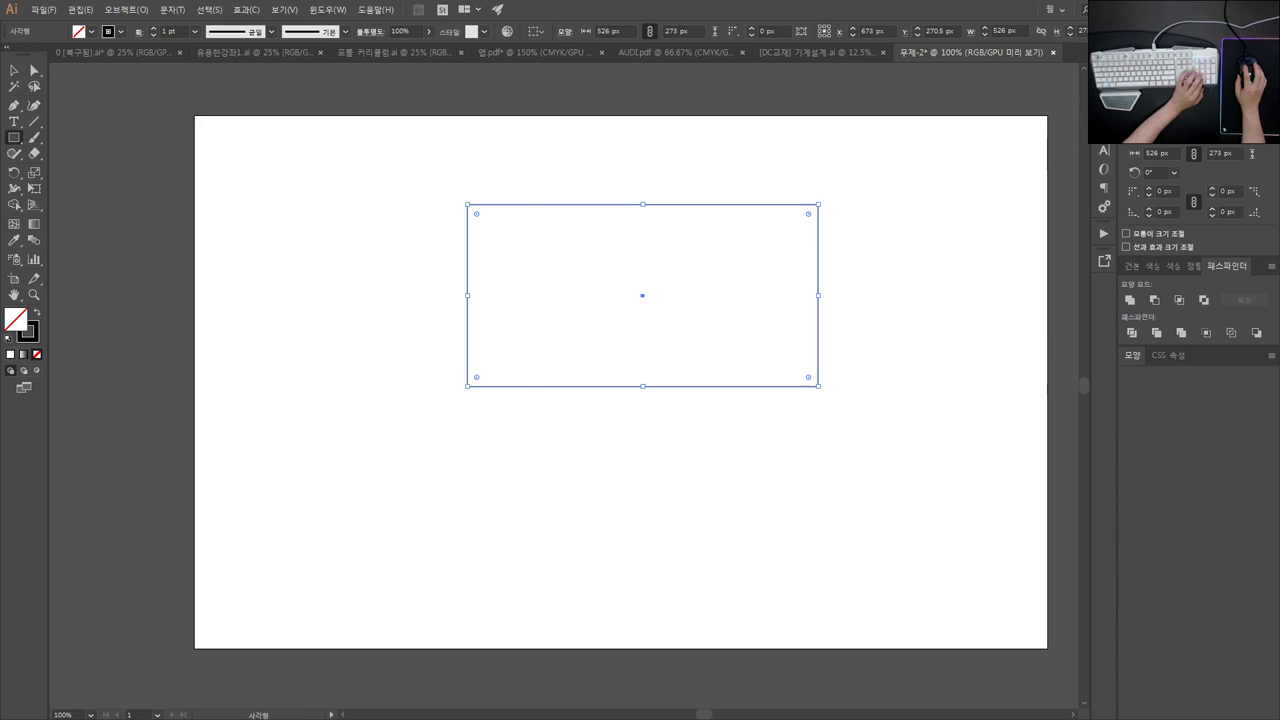
text(500)
key(Return)
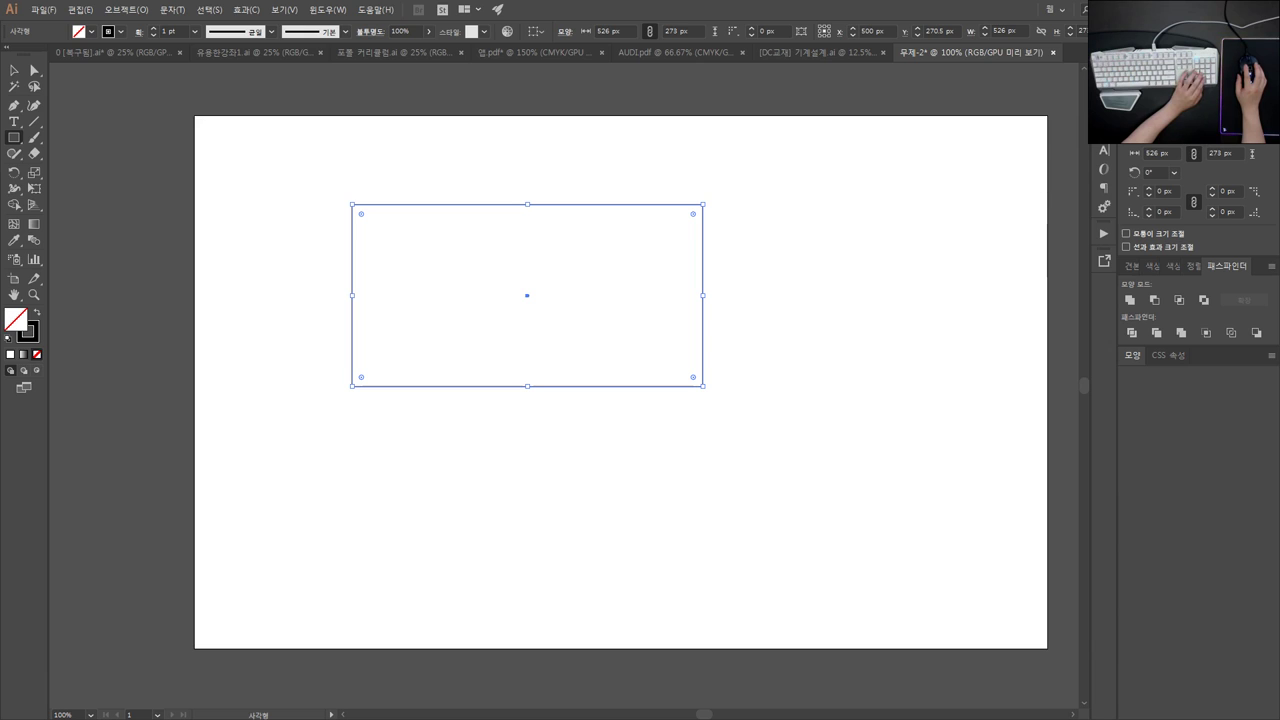
text(500)
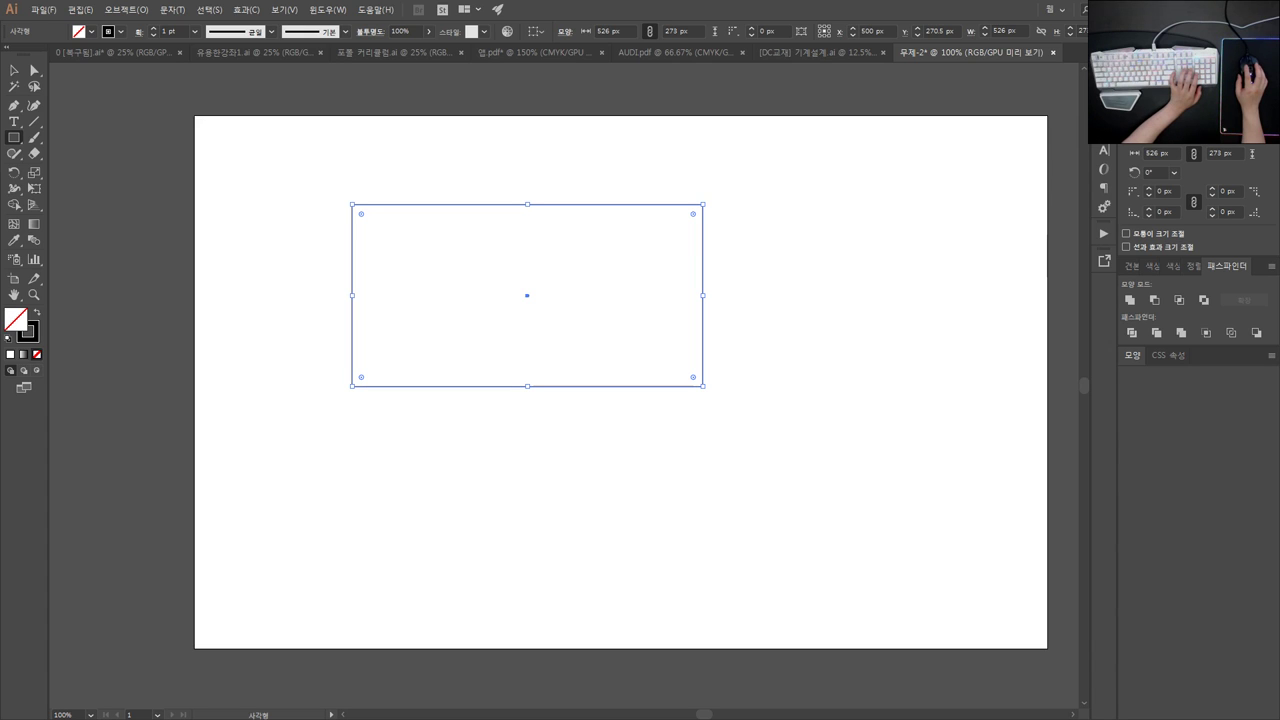
key(Return)
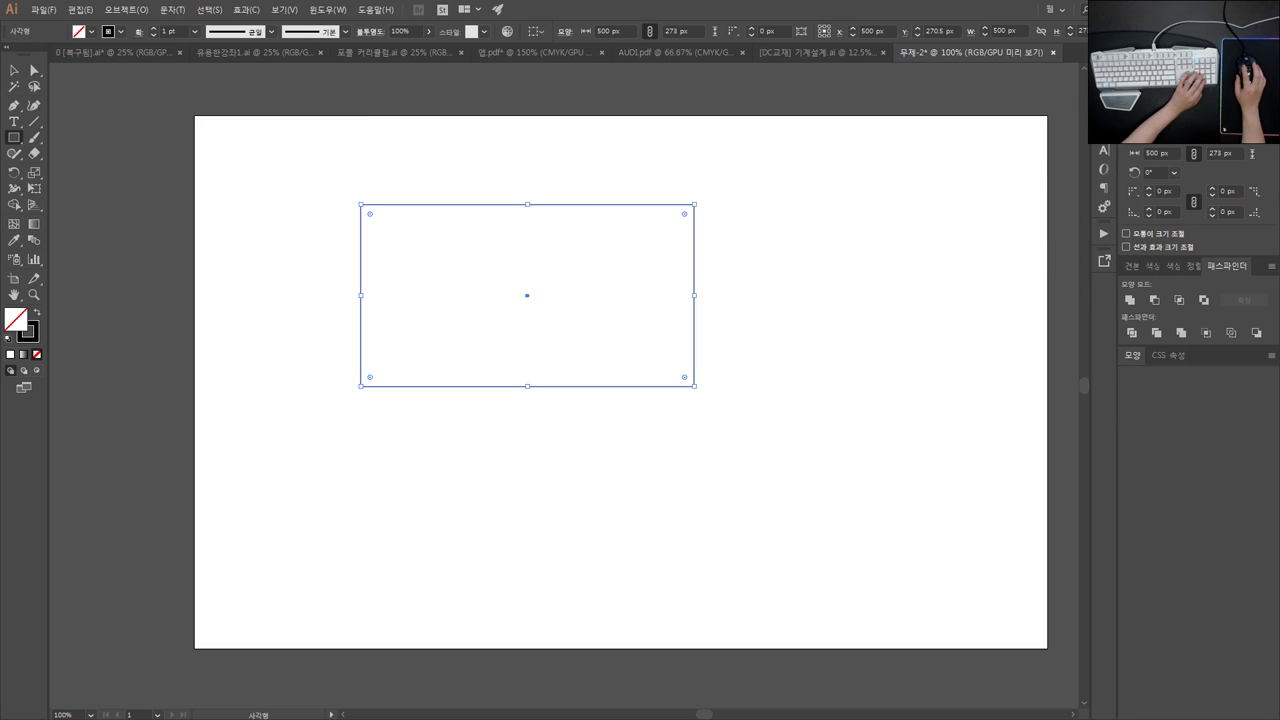
Step: View the measurement units offered for a new document and close the dialog without creating one
double_click(1172, 153)
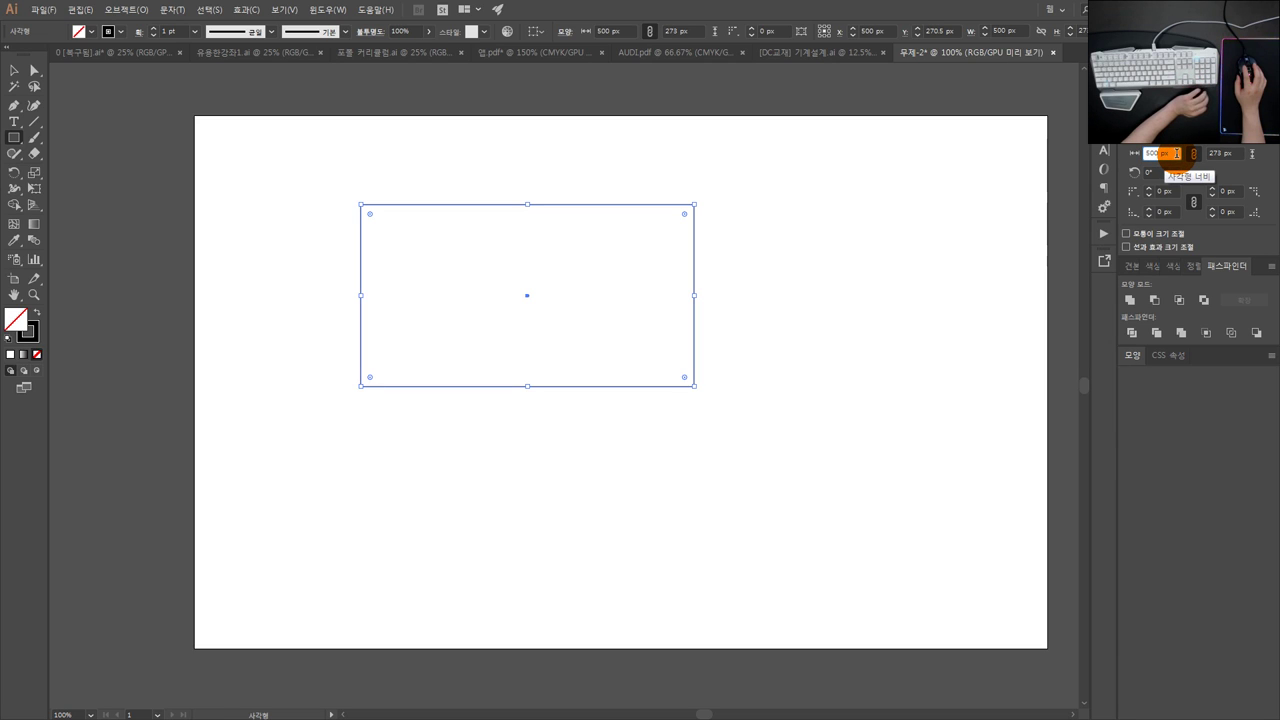
click(42, 9)
click(42, 9)
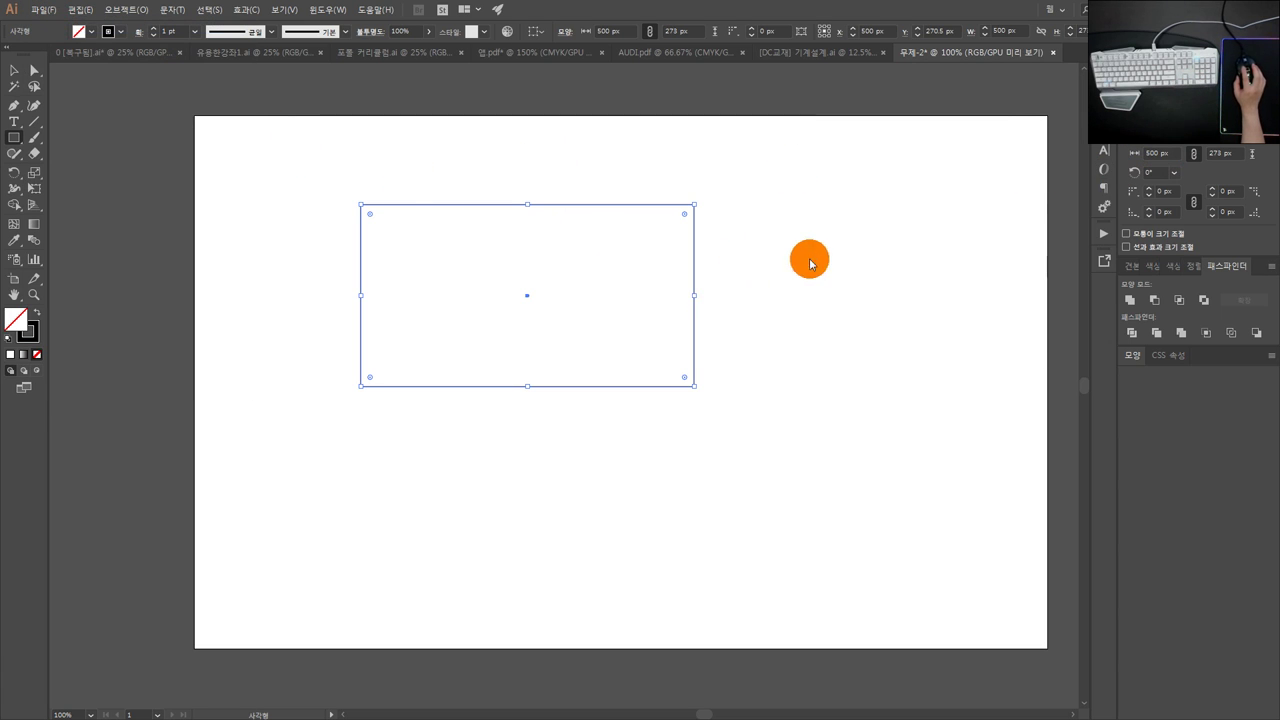
key(ctrl+n)
click(940, 236)
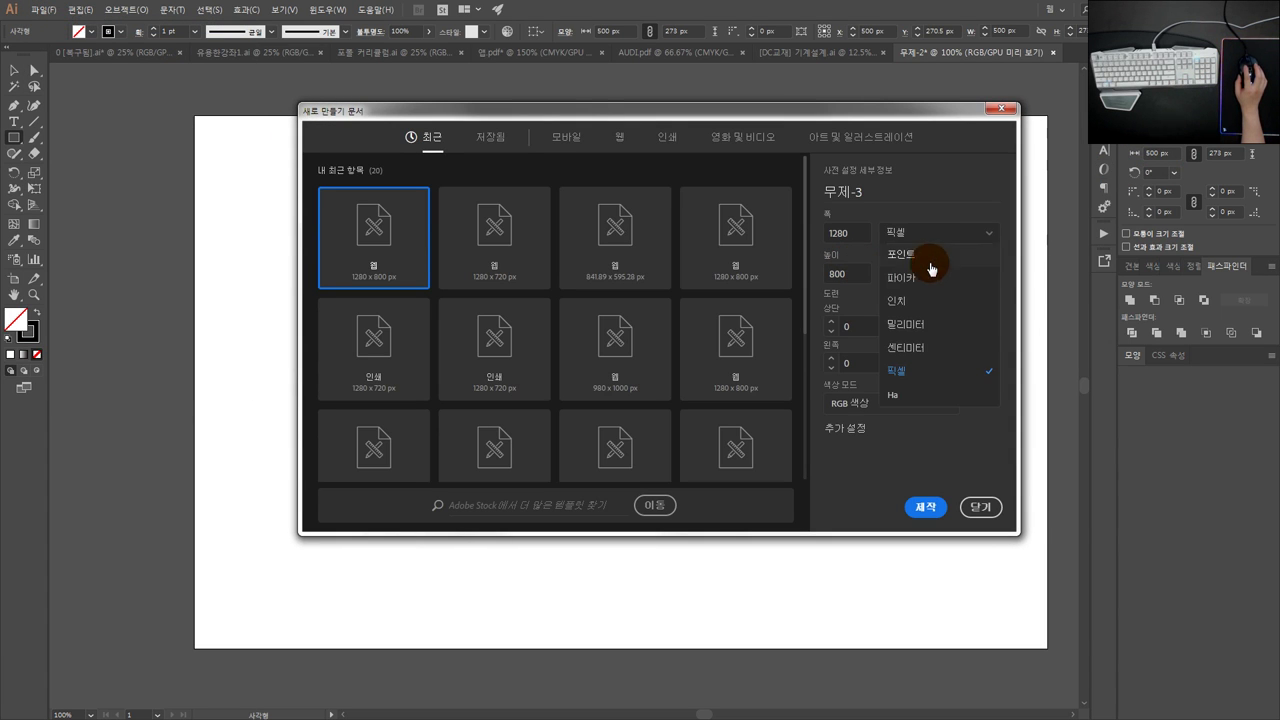
click(1008, 112)
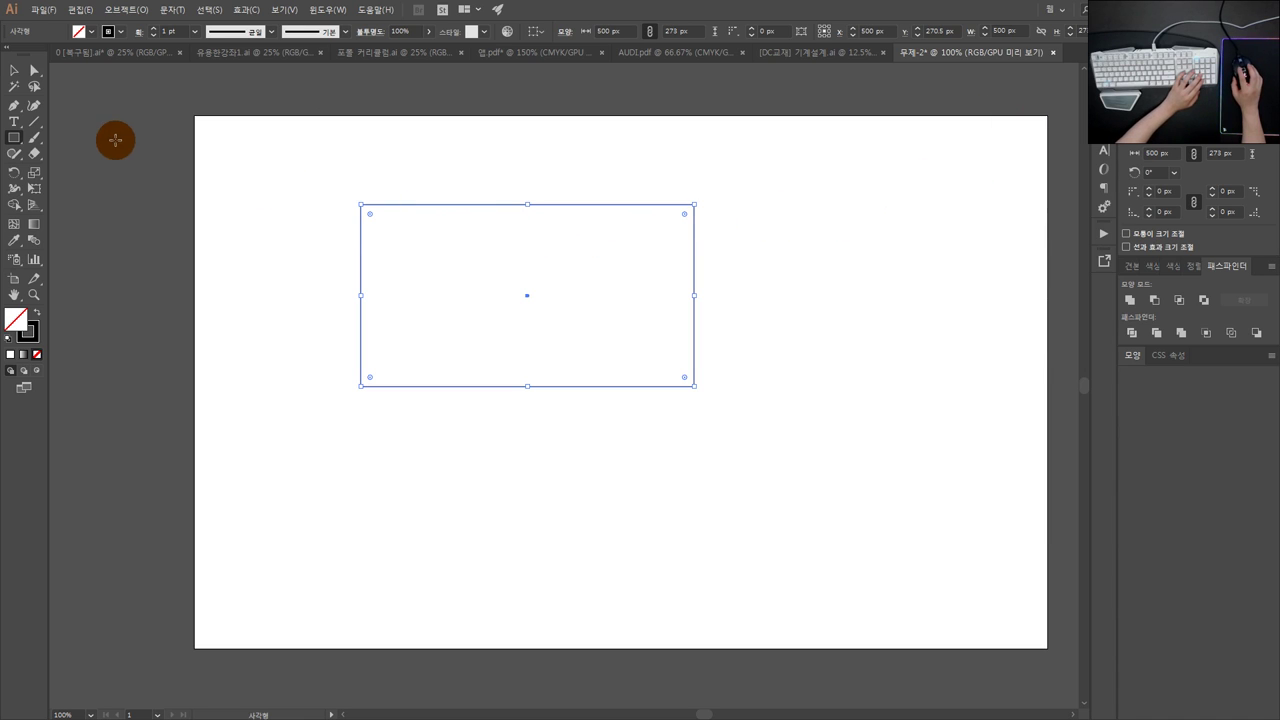
Step: Reselect the rectangle and scale it with linked proportions to a height of 300 px, followed by 500 px
click(14, 70)
click(766, 178)
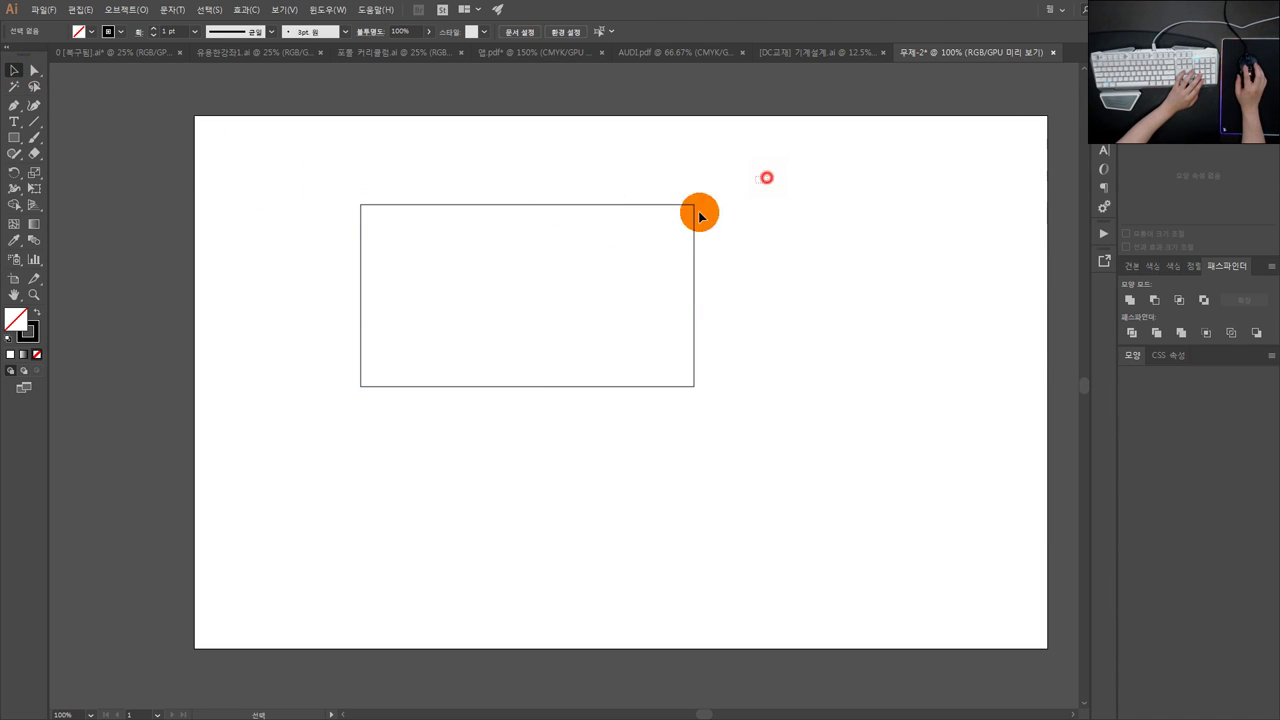
click(696, 214)
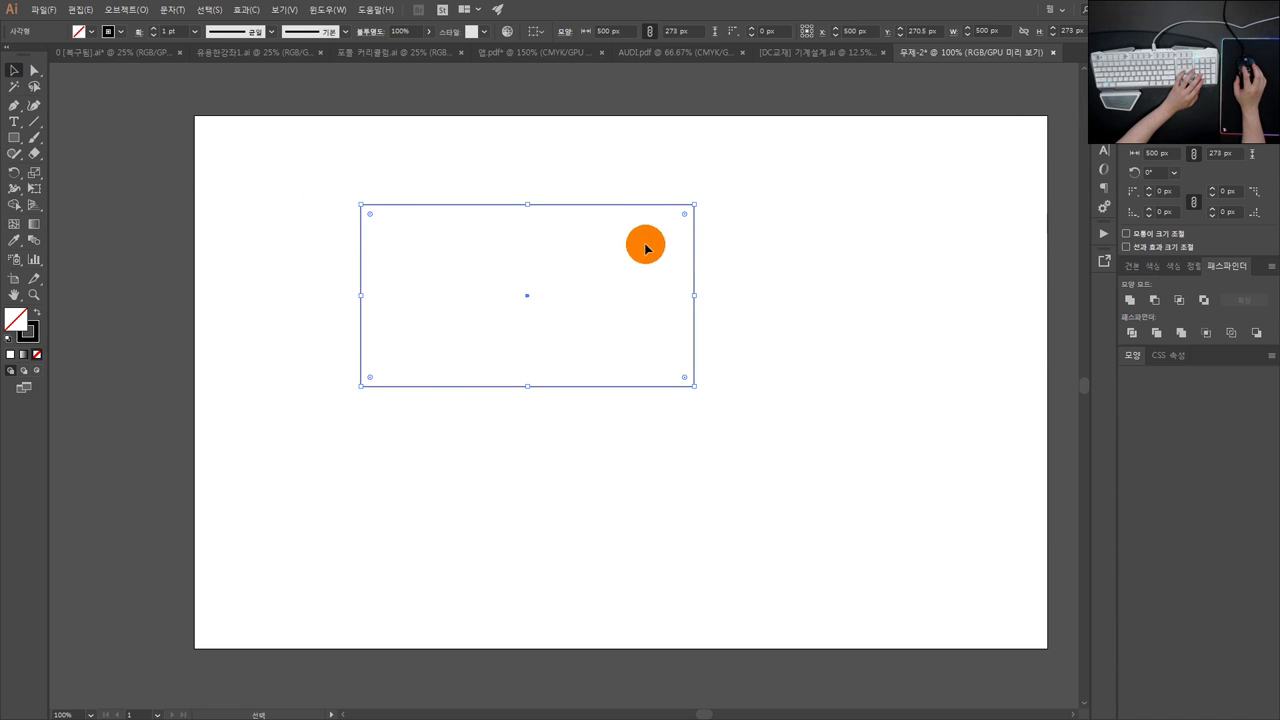
click(1172, 160)
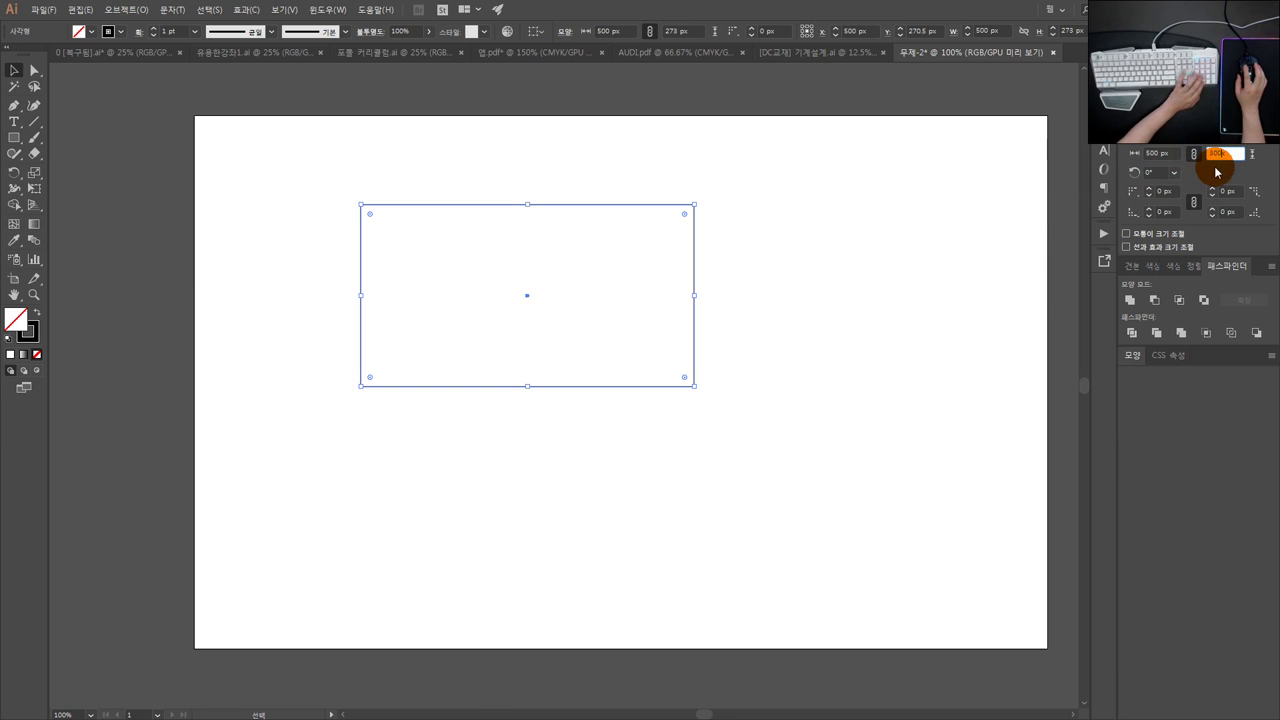
key(Return)
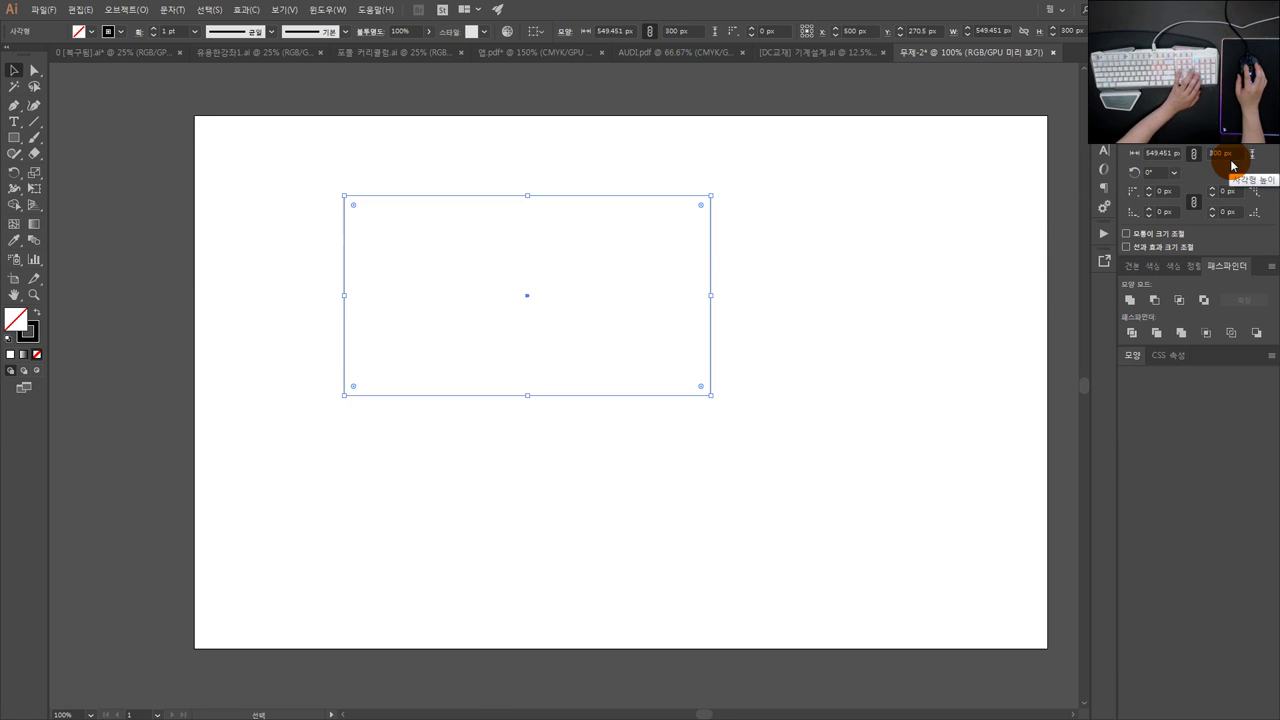
text(500)
key(Return)
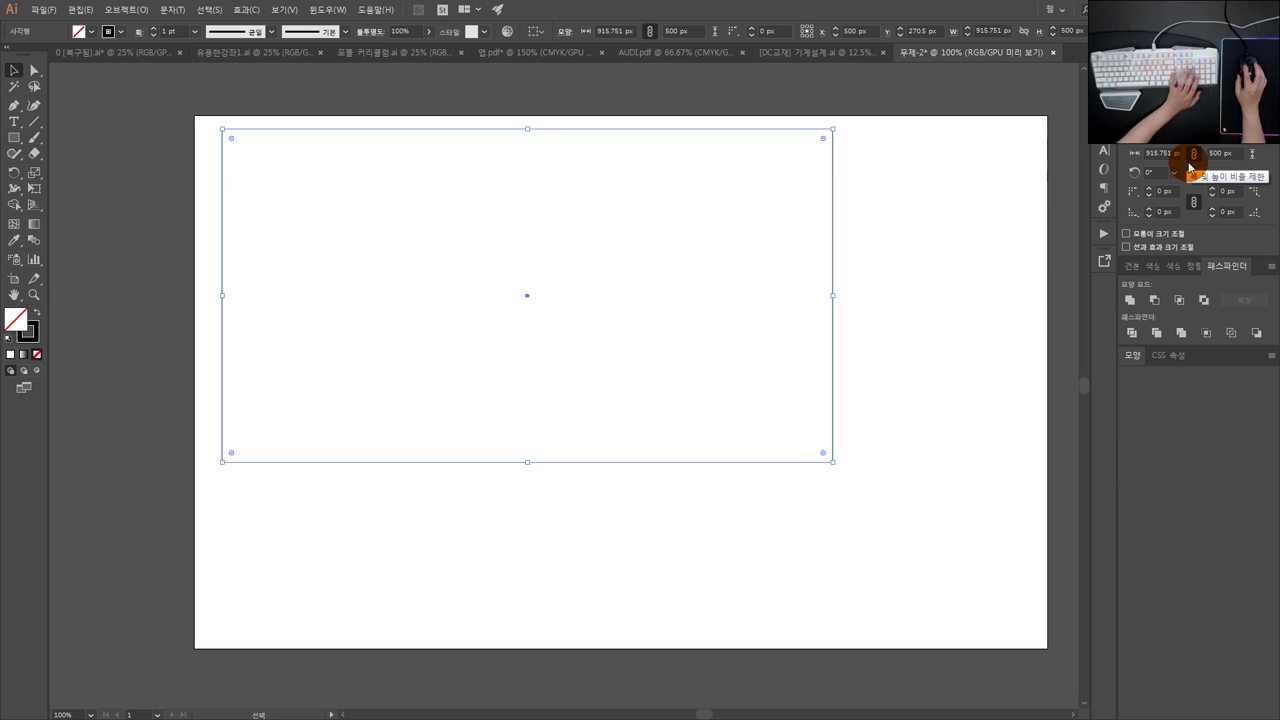
Step: Make the rectangle a 200 by 200 px square, unlinking its proportions before setting the width
click(1165, 158)
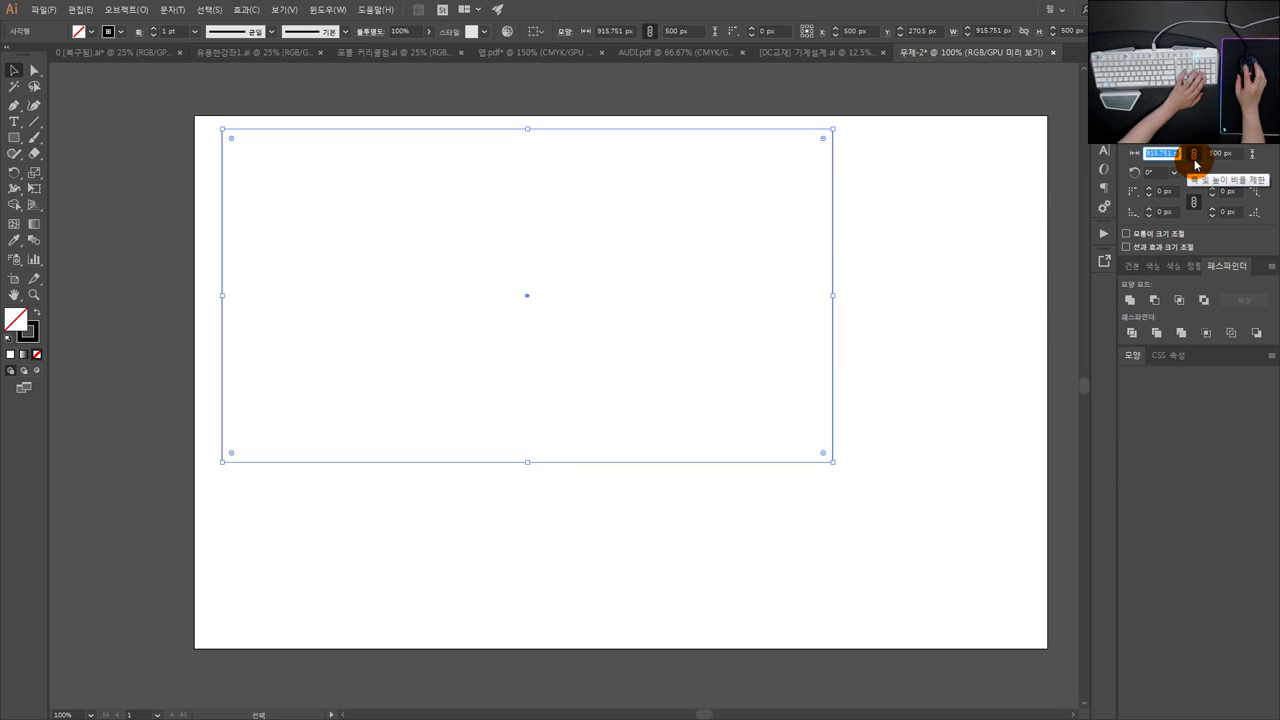
text(200)
key(Return)
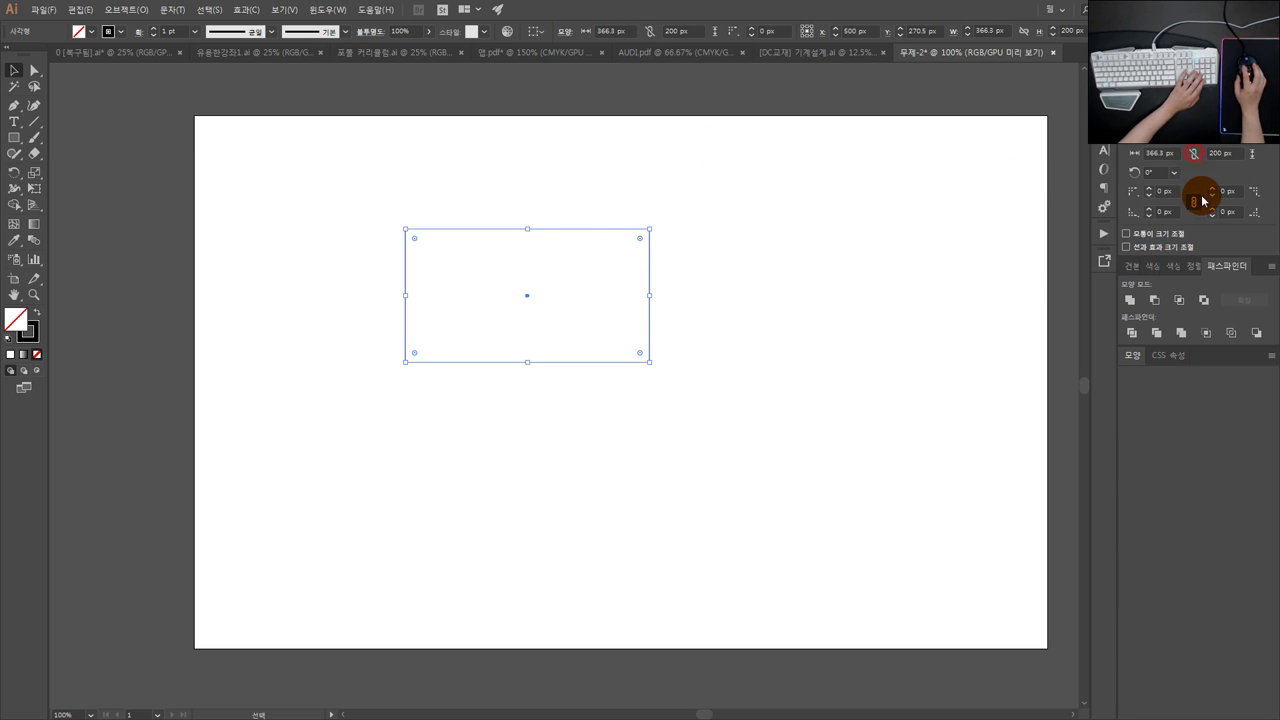
drag(1176, 153, 1097, 157)
text(200)
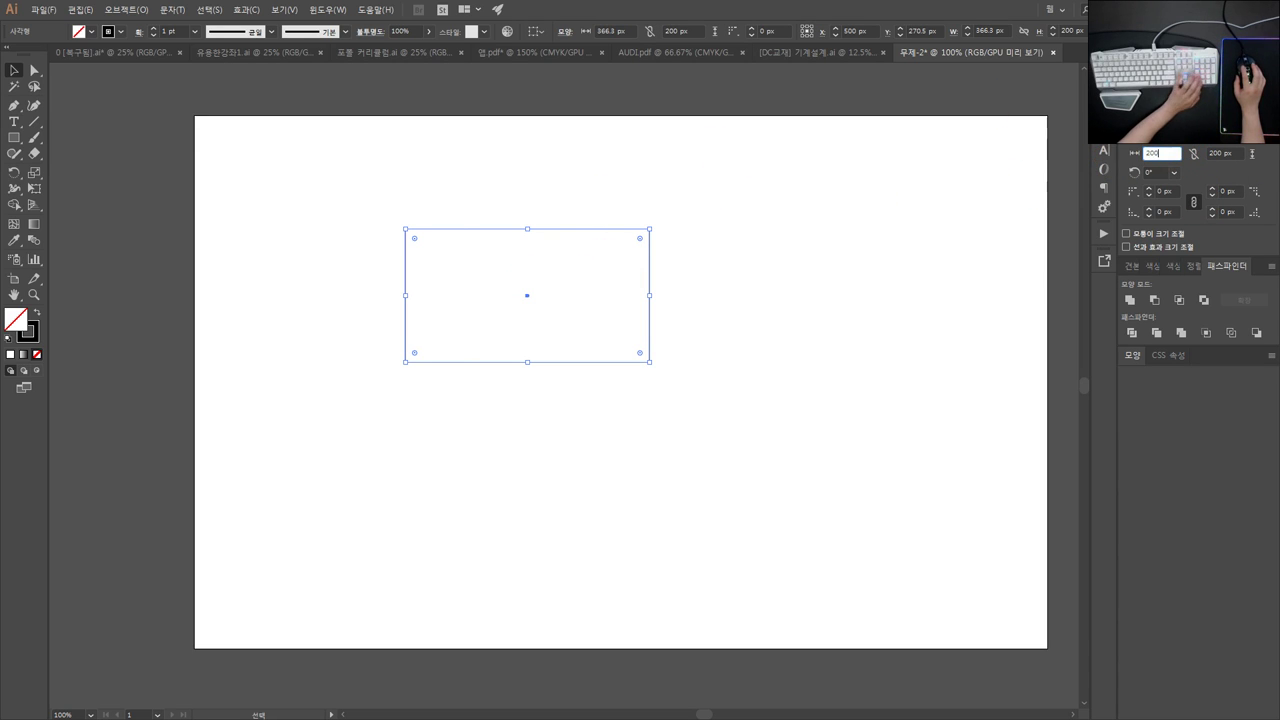
key(Return)
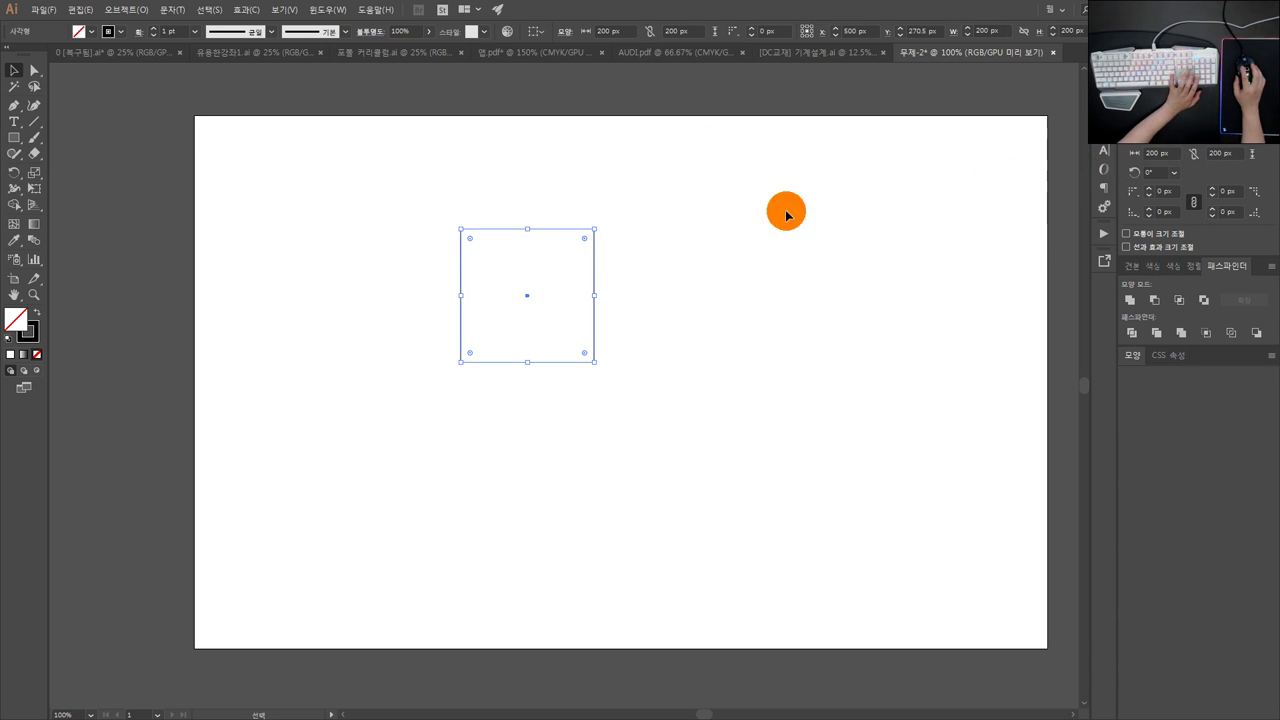
Step: Draw a square about 250 px wide outward from its center beside the existing square, and delete it
click(24, 140)
drag(566, 186, 479, 186)
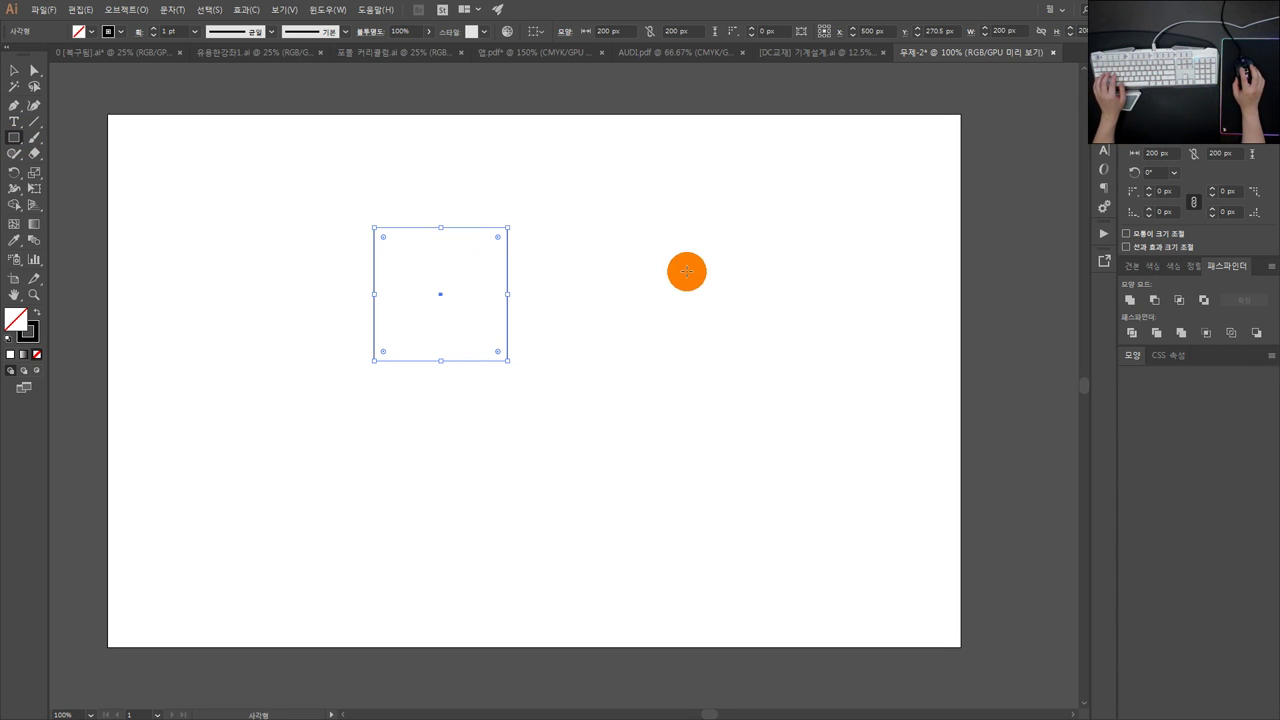
mouse_move(690, 227)
mouse_down()
mouse_move(851, 360)
mouse_move(580, 177)
mouse_move(866, 346)
mouse_move(566, 143)
mouse_move(816, 330)
mouse_move(703, 274)
mouse_move(780, 303)
mouse_move(757, 289)
mouse_move(889, 385)
mouse_move(537, 151)
mouse_move(890, 415)
mouse_move(580, 205)
mouse_move(774, 323)
mouse_move(745, 287)
mouse_move(815, 351)
mouse_move(626, 171)
mouse_move(775, 310)
mouse_up()
click(14, 70)
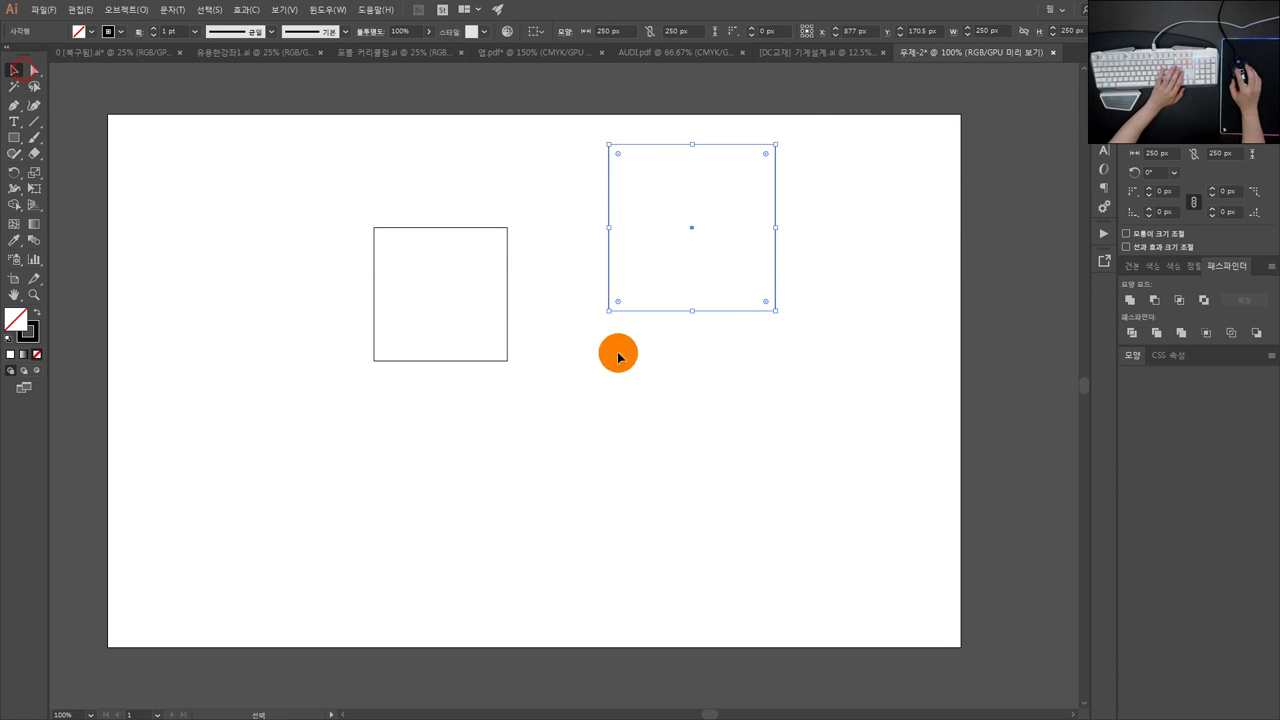
key(Delete)
Step: Draw a square about 146 px wide centered on the existing square's upper-right corner, and deselect it
click(14, 137)
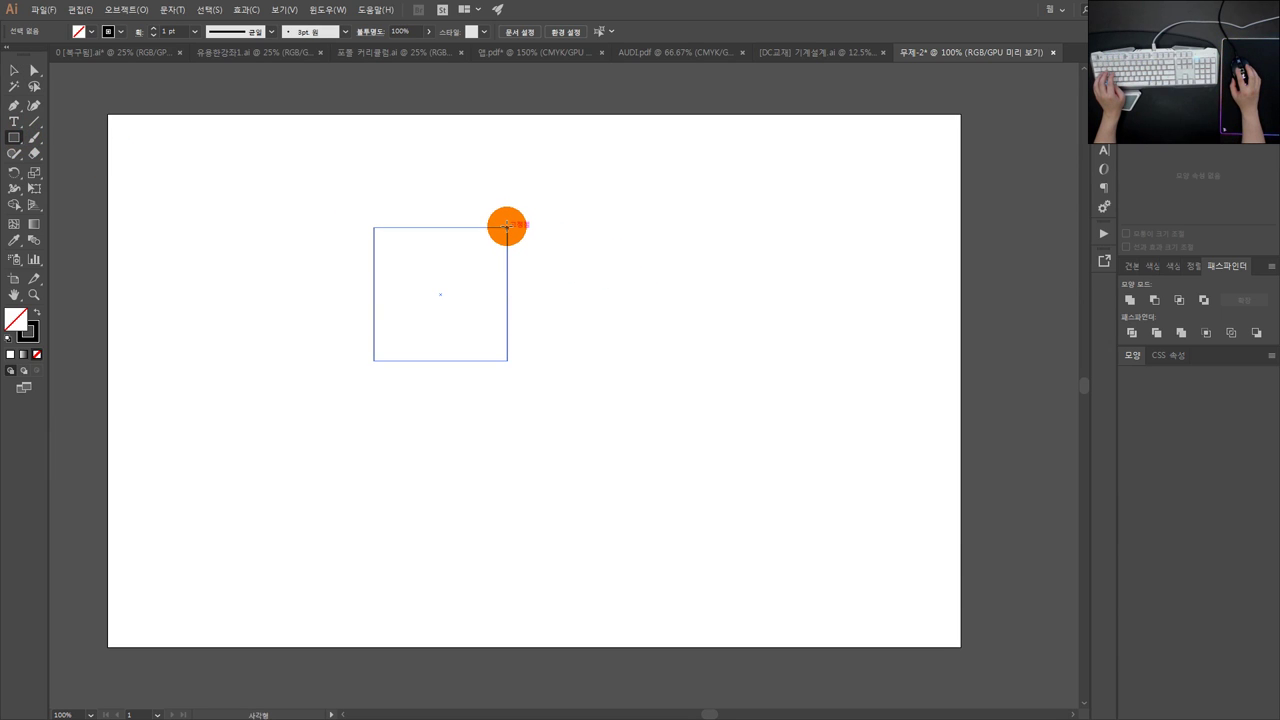
drag(507, 227, 555, 266)
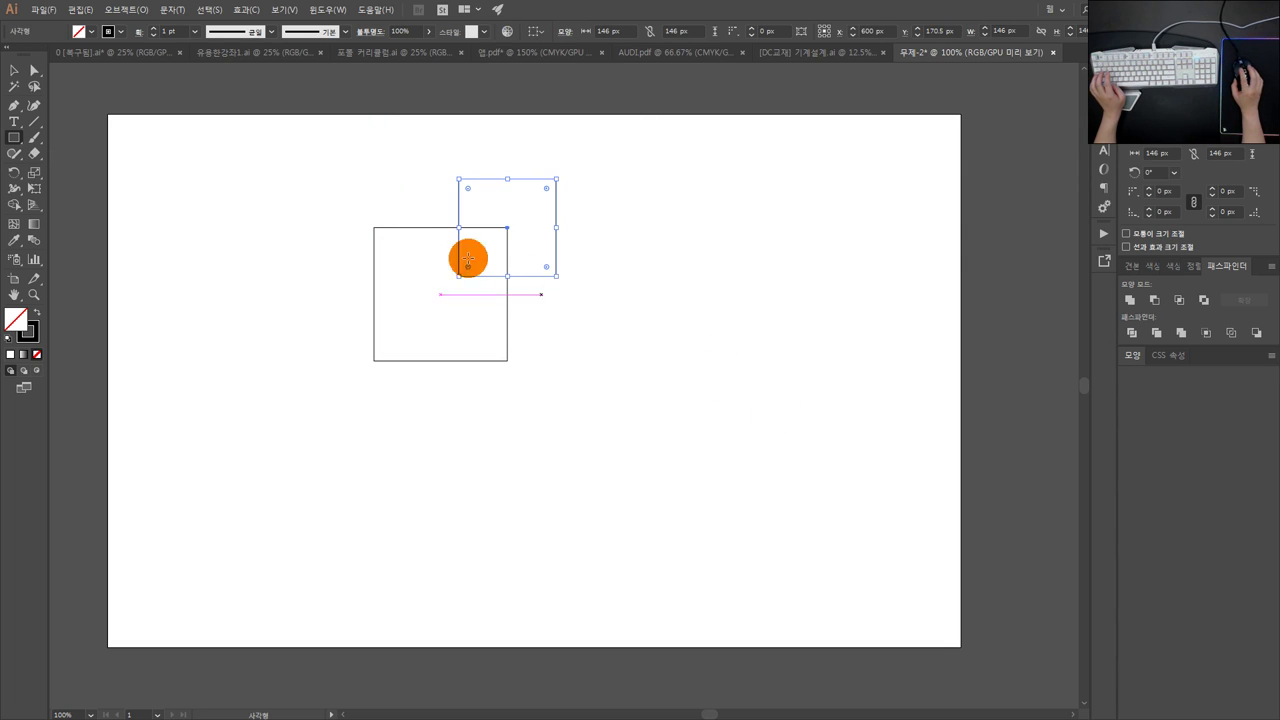
click(14, 70)
click(231, 191)
drag(323, 231, 429, 234)
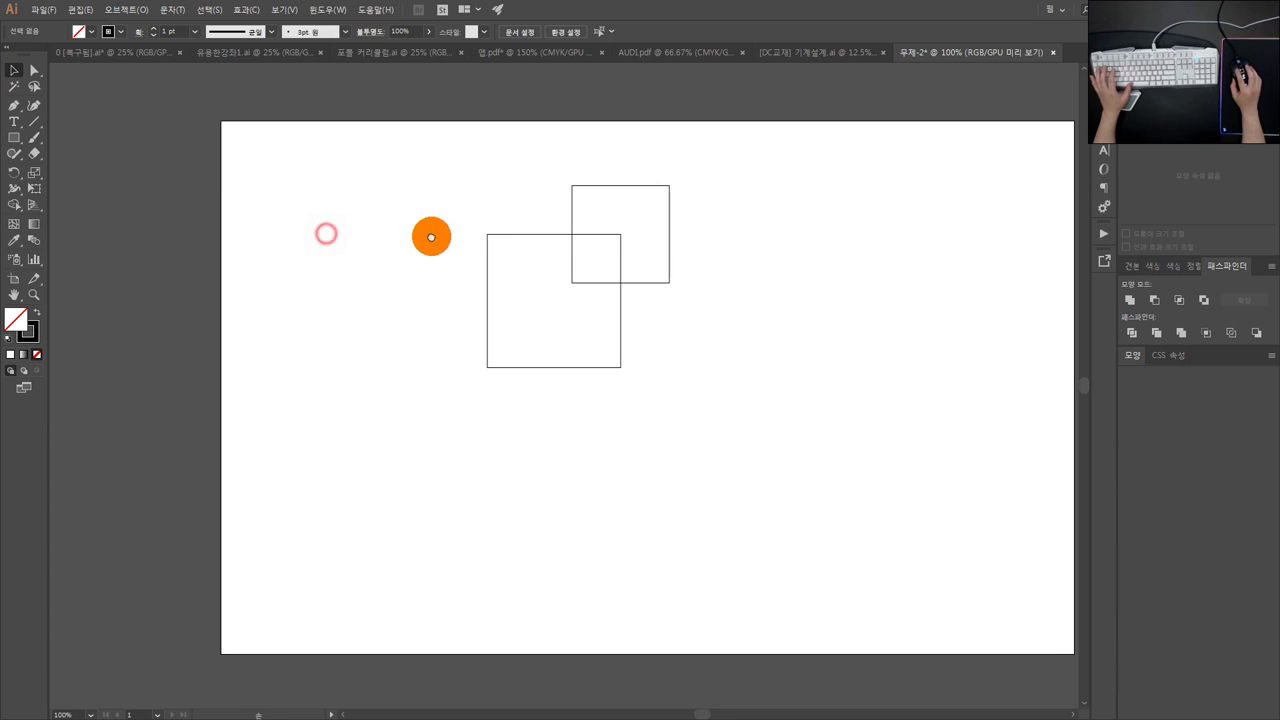
Step: Fill the smaller square with the white swatch and deselect it
drag(703, 170, 638, 207)
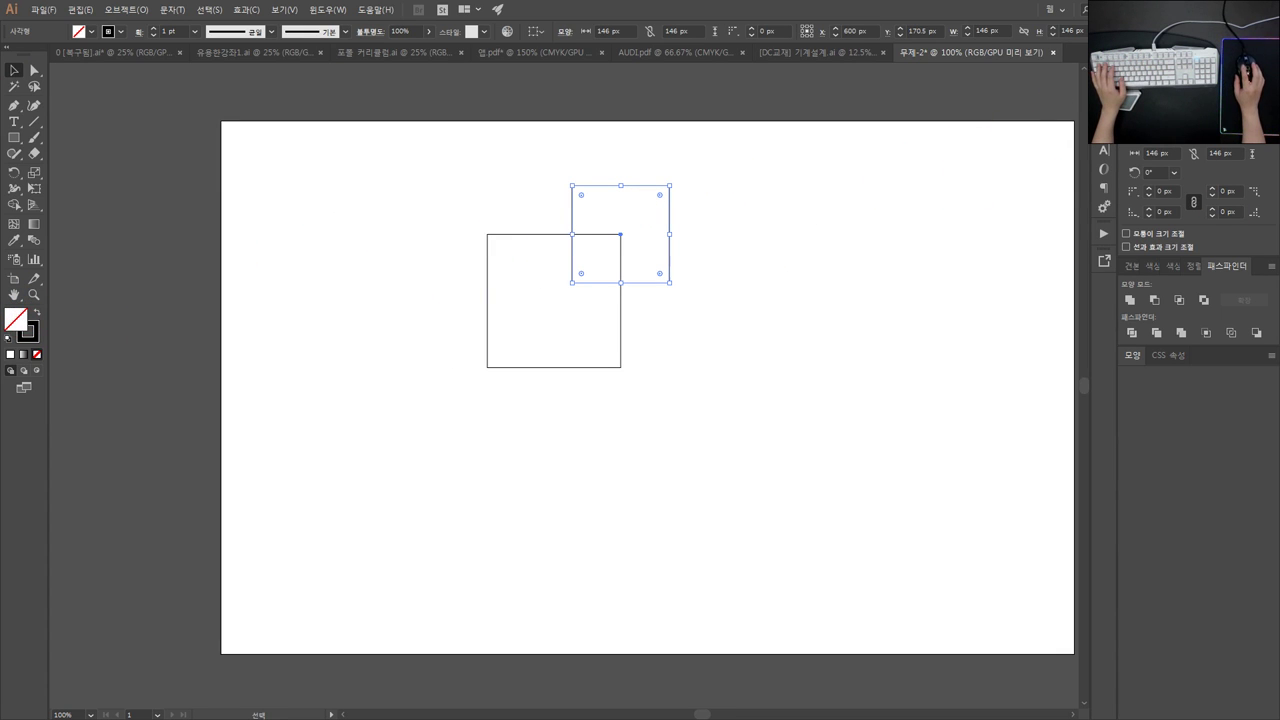
key(shift+F8)
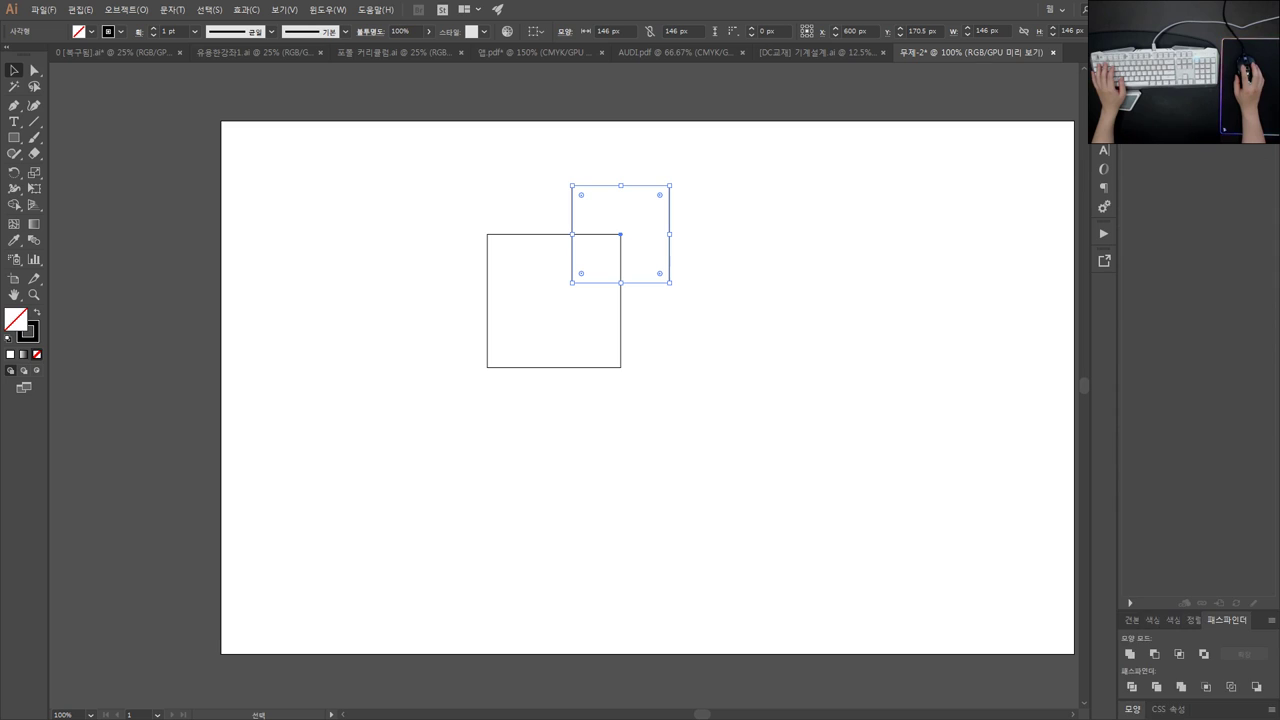
double_click(1150, 110)
click(1154, 132)
click(1134, 132)
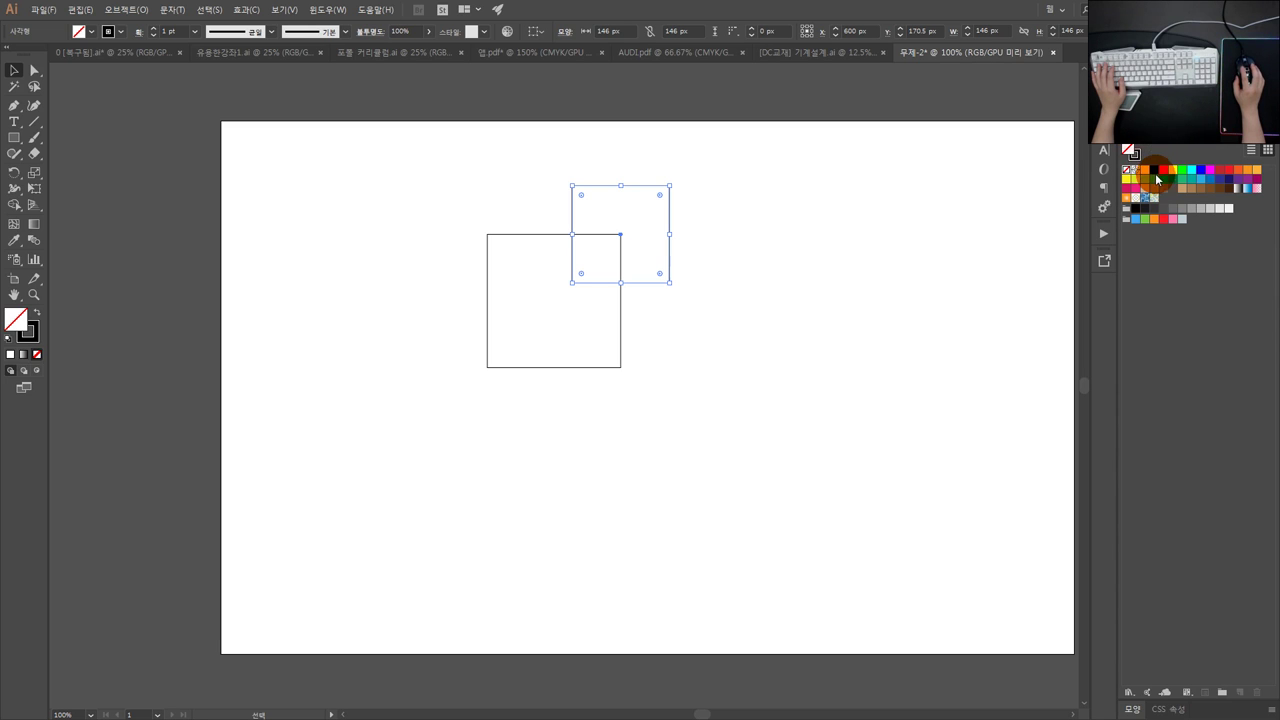
click(1145, 170)
click(709, 214)
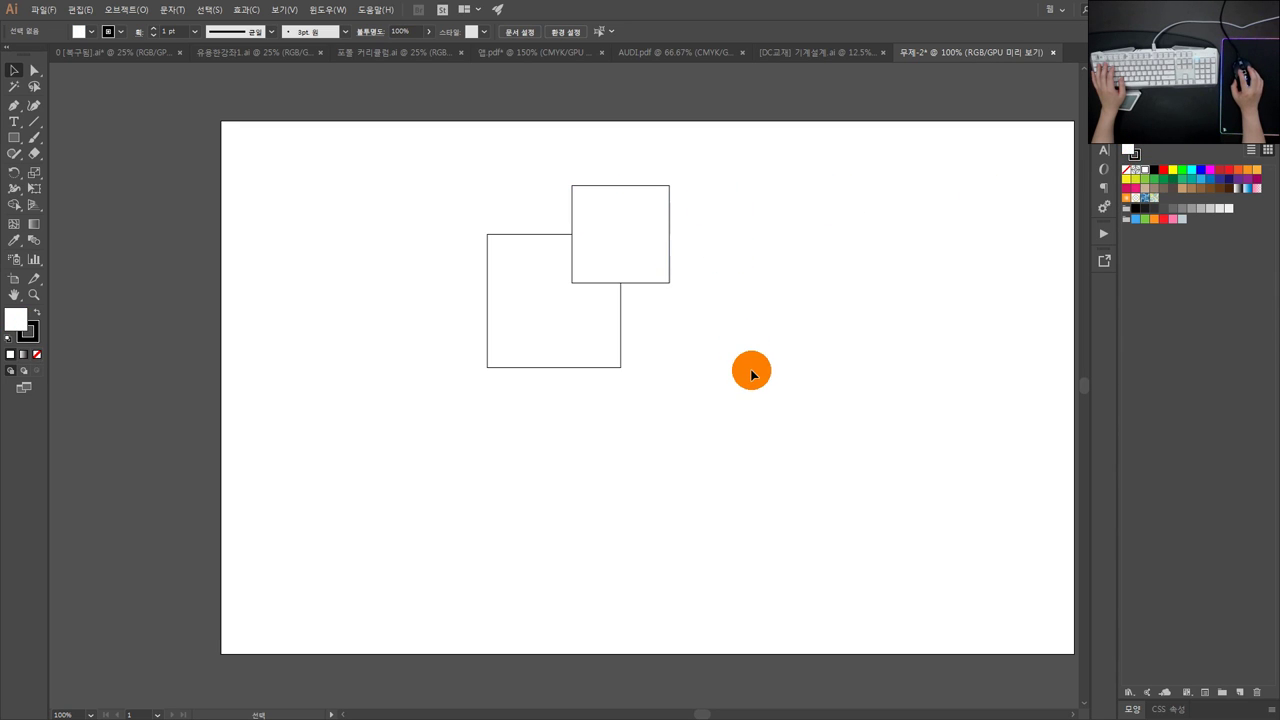
click(711, 311)
click(641, 228)
click(787, 256)
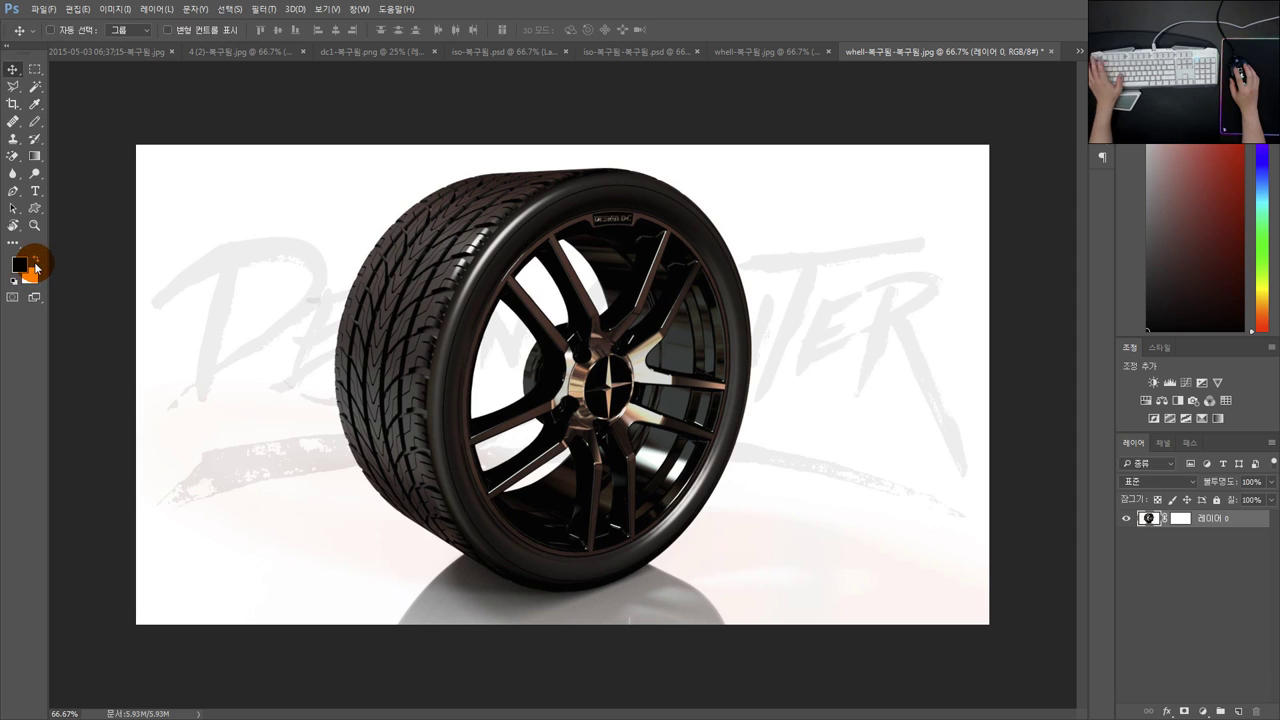
Step: Switch to Photoshop, swap the foreground and background colors, and reset them to the default black and white
click(36, 262)
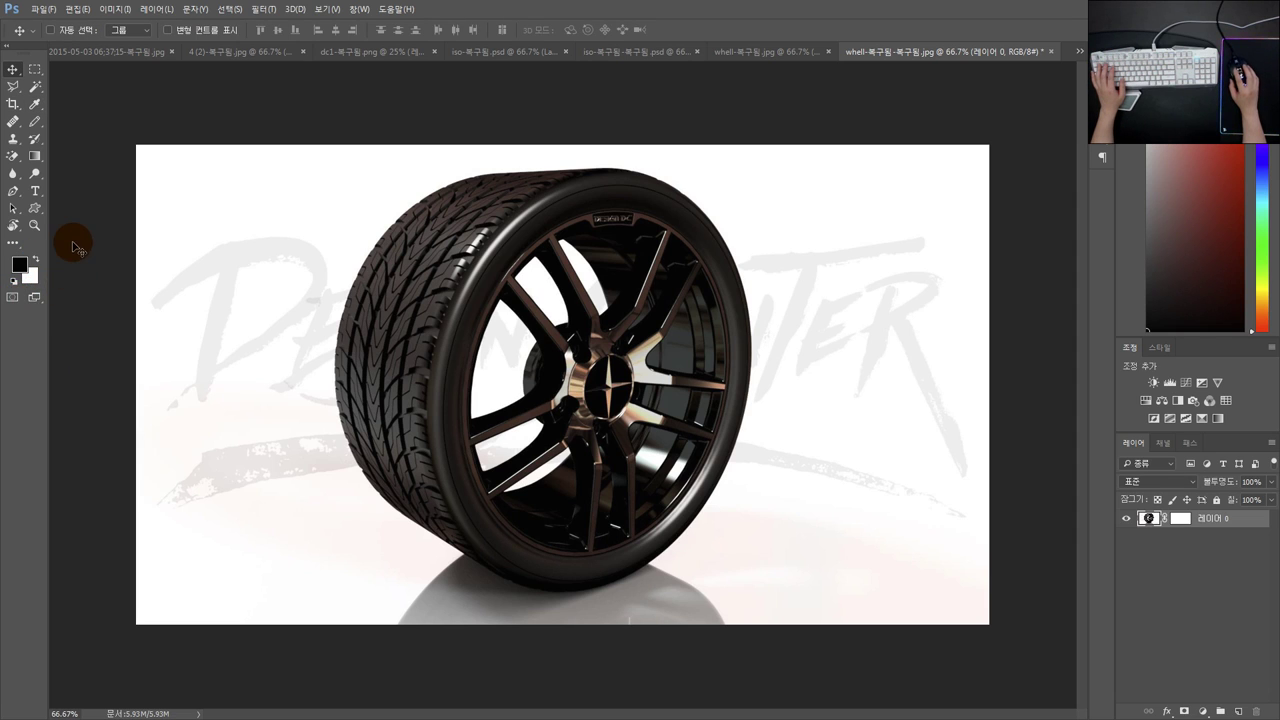
click(16, 281)
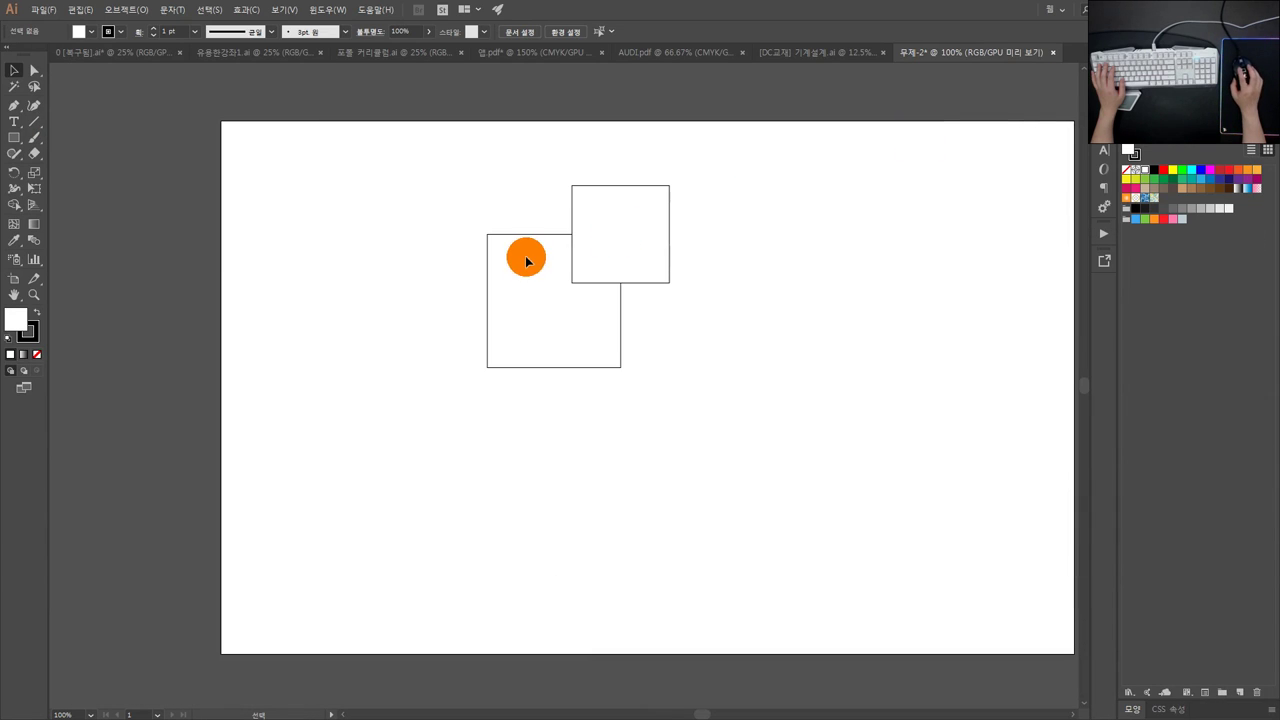
Step: Make the fill color active with nothing selected, and switch to the stroke color
click(531, 251)
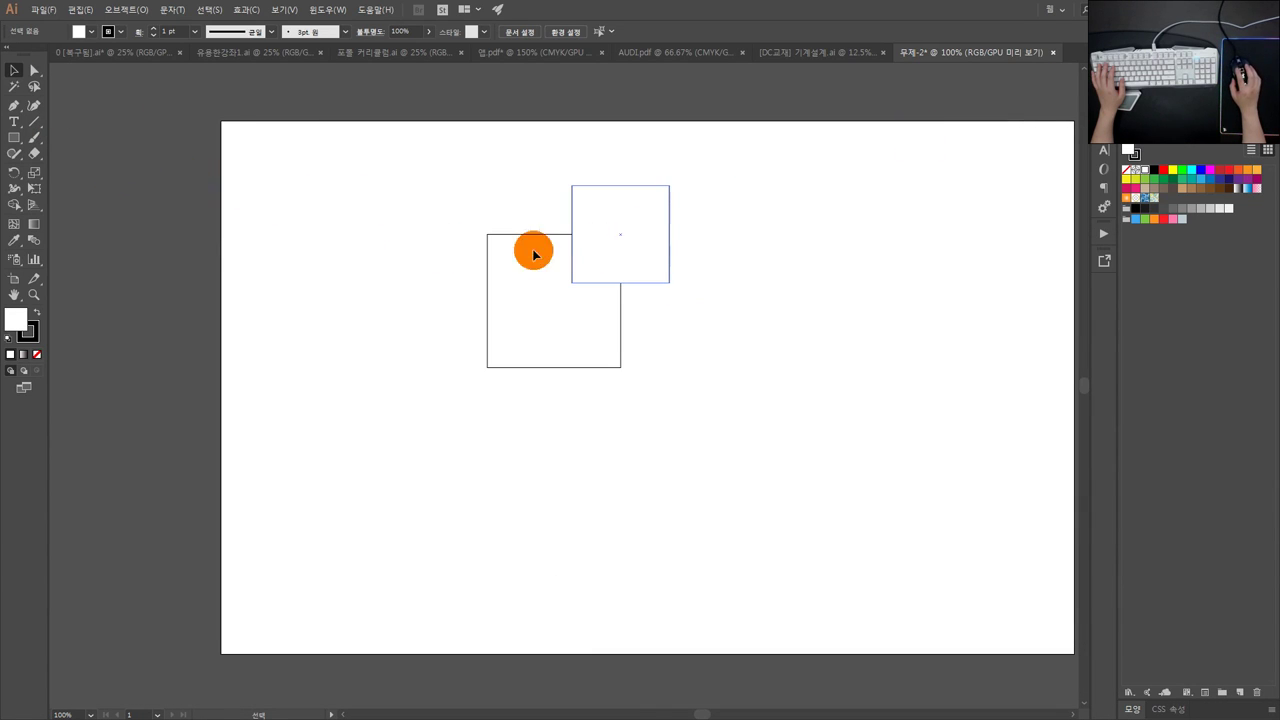
click(22, 327)
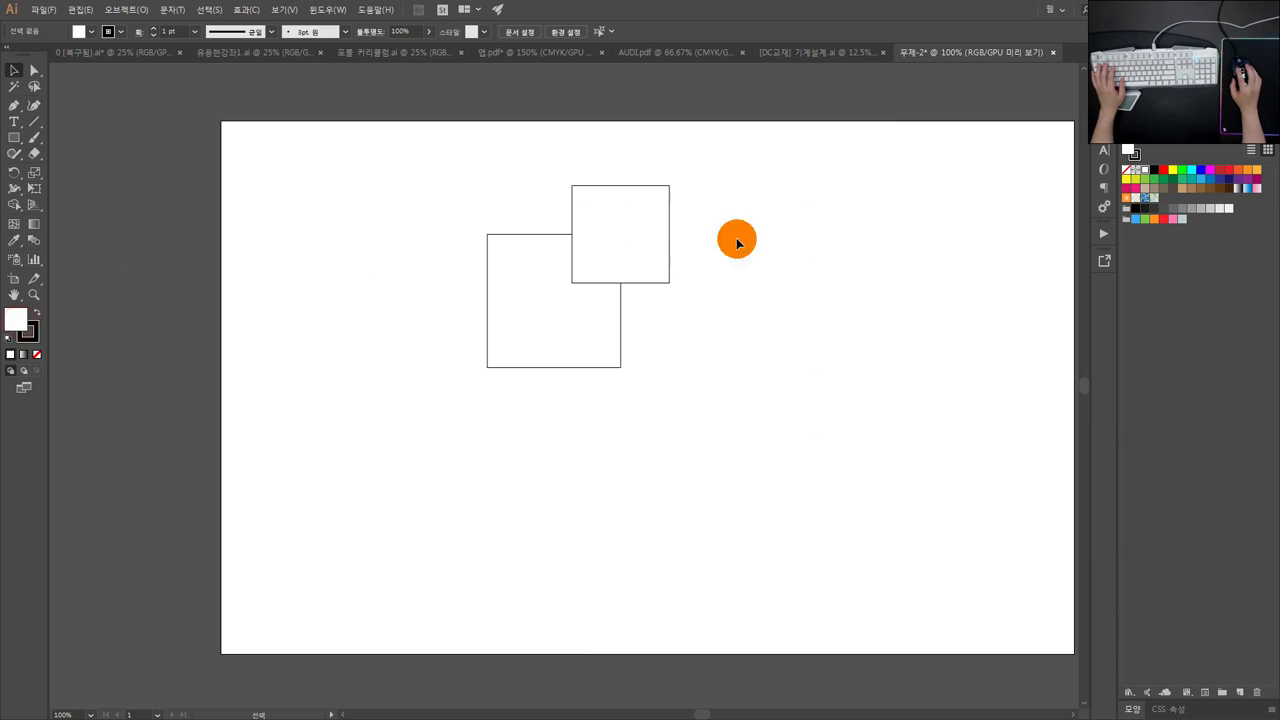
scroll(603, 225, up, 1)
click(30, 333)
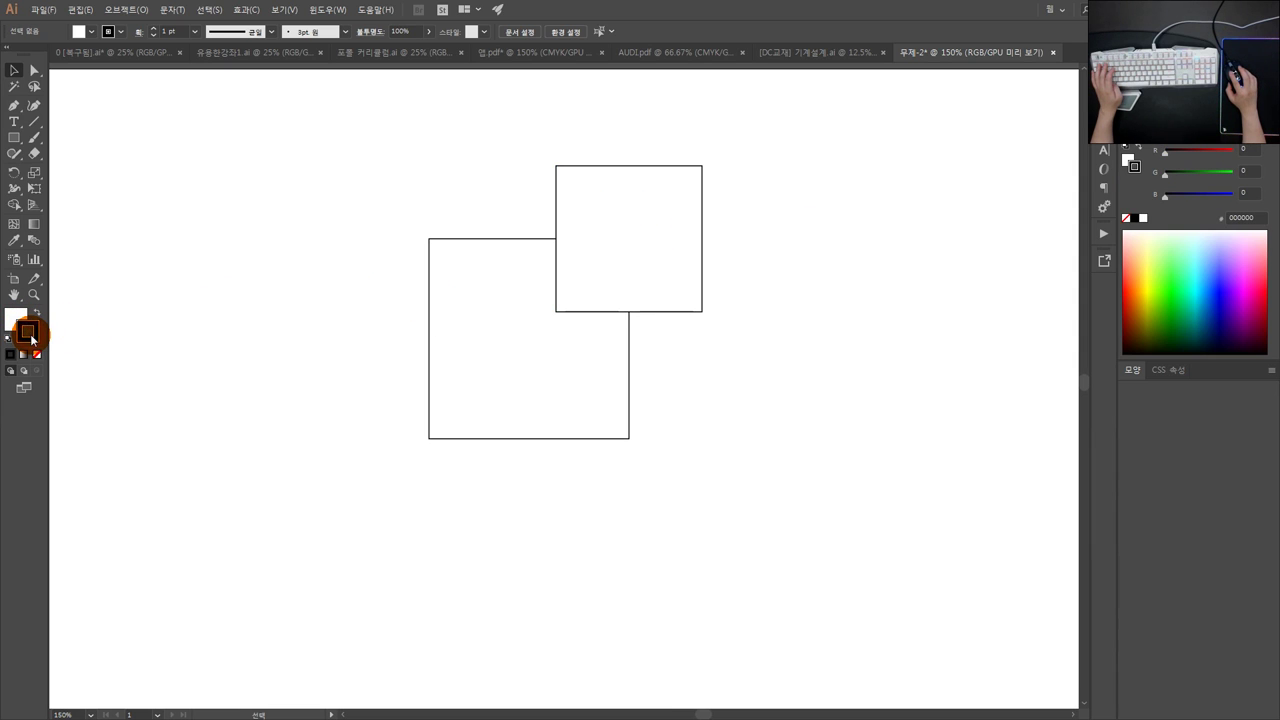
Step: Move the smaller square off the larger one into the empty area to its right, leaving a clear gap
click(620, 203)
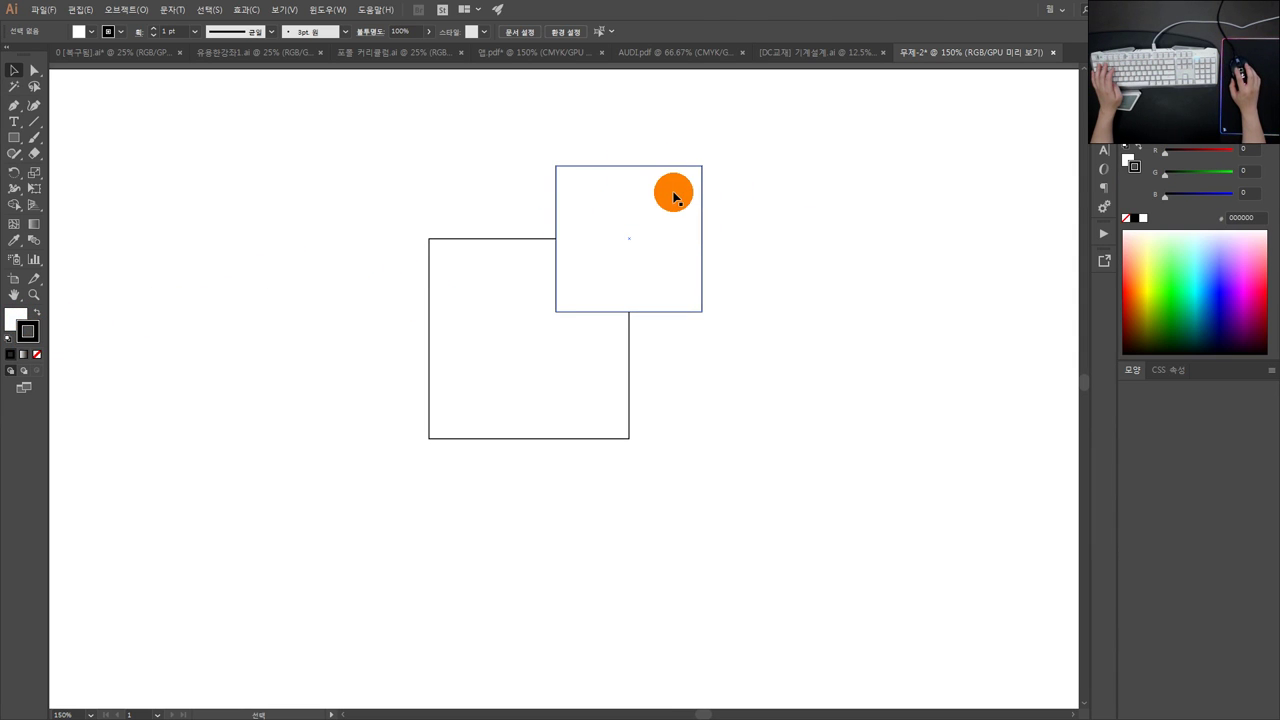
drag(612, 210, 849, 327)
drag(831, 248, 590, 233)
drag(621, 329, 637, 306)
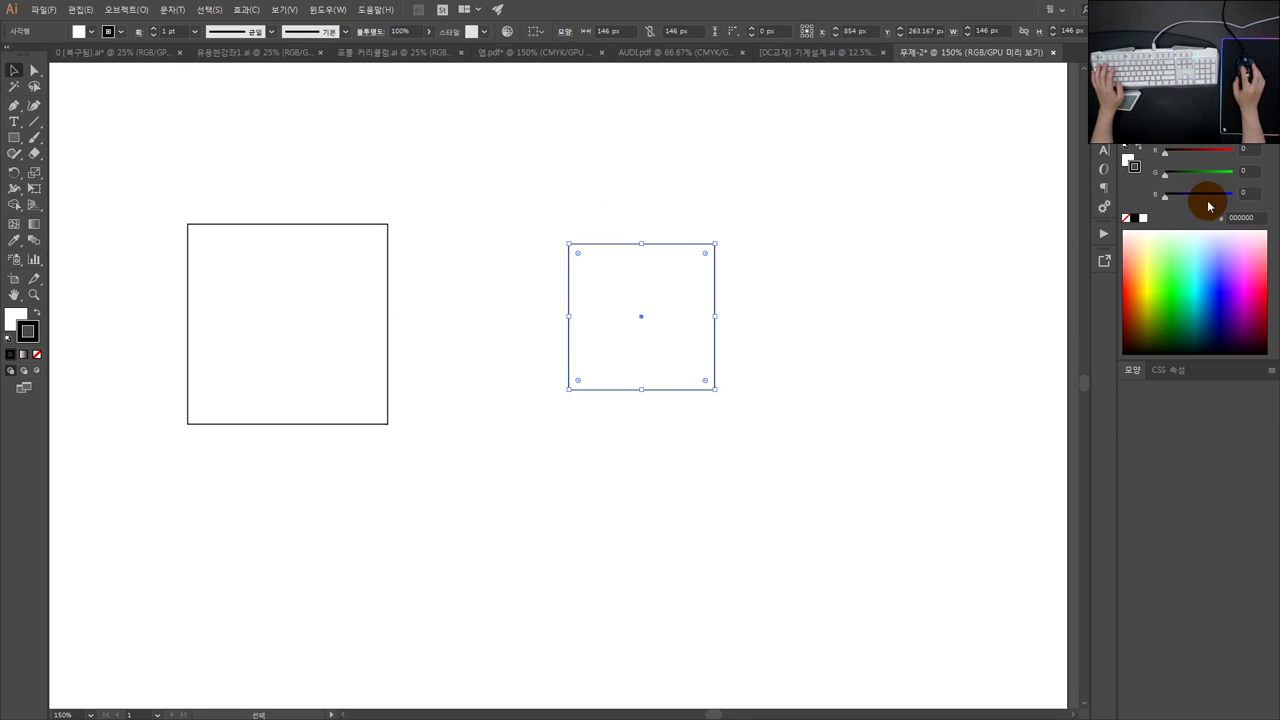
Step: Reselect the smaller square, switch the color sliders to CMYK, and return them to RGB
click(1131, 129)
click(1164, 129)
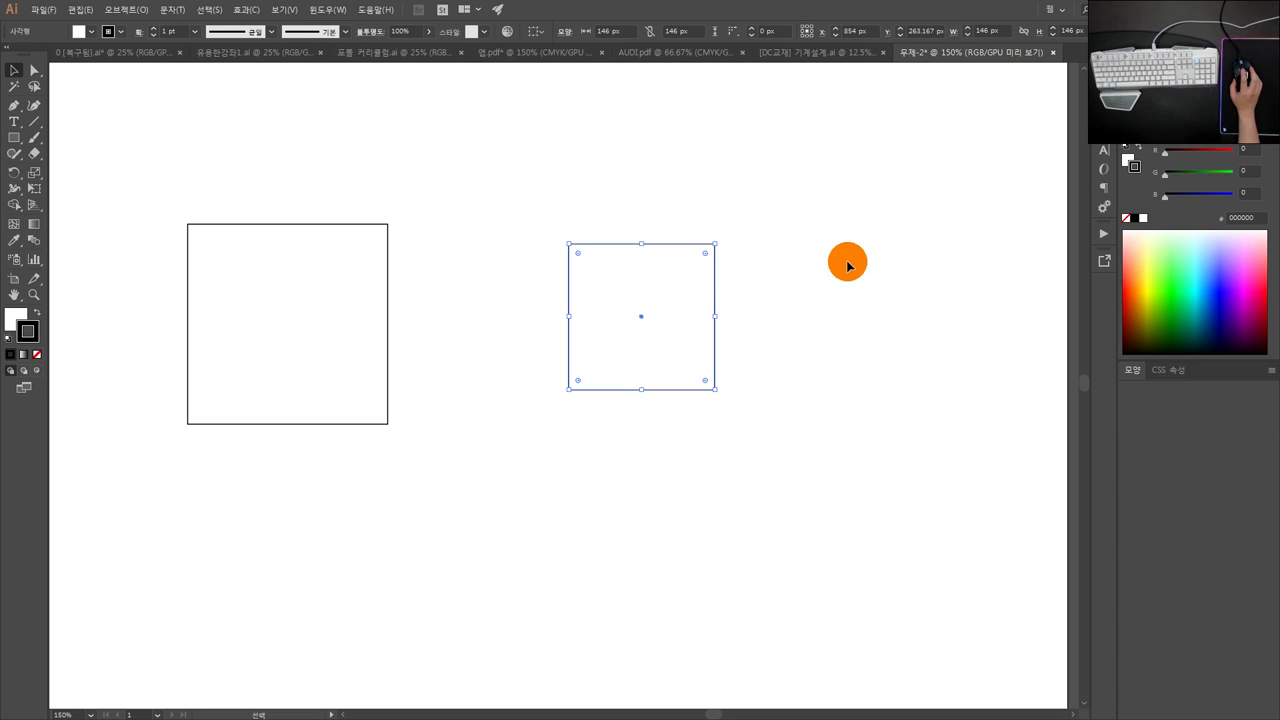
click(846, 259)
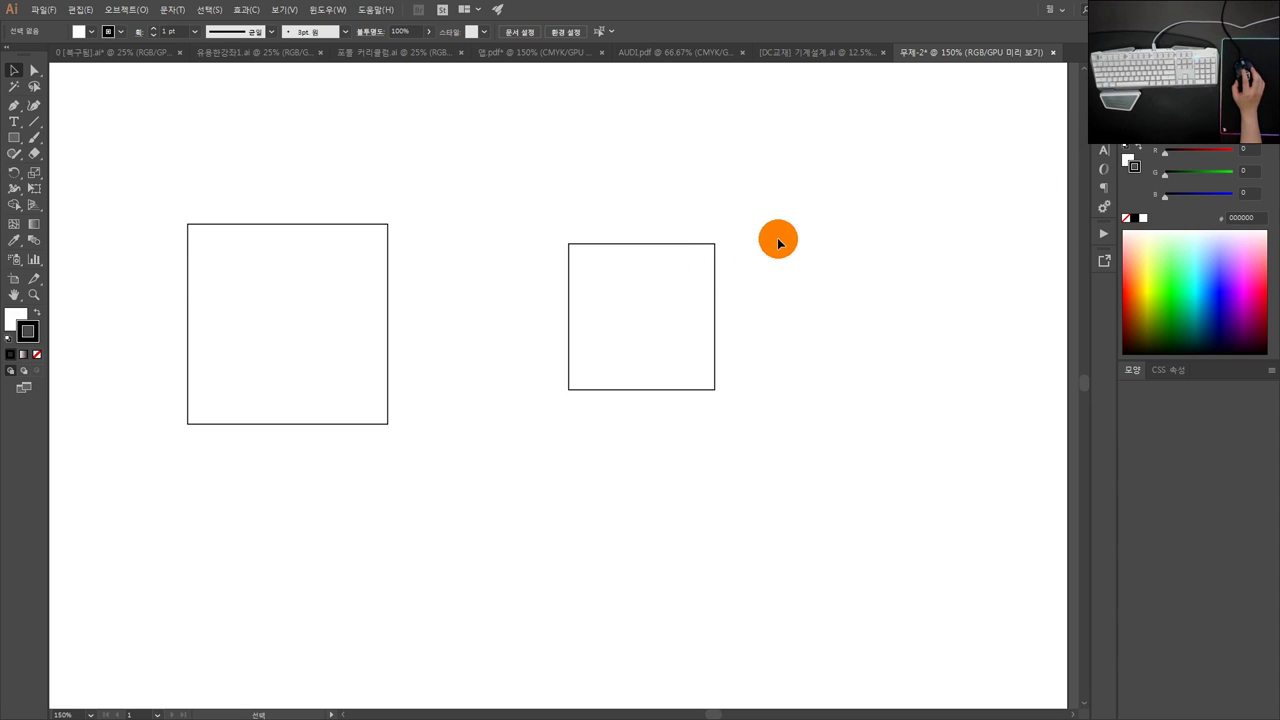
drag(776, 215, 654, 294)
click(1270, 129)
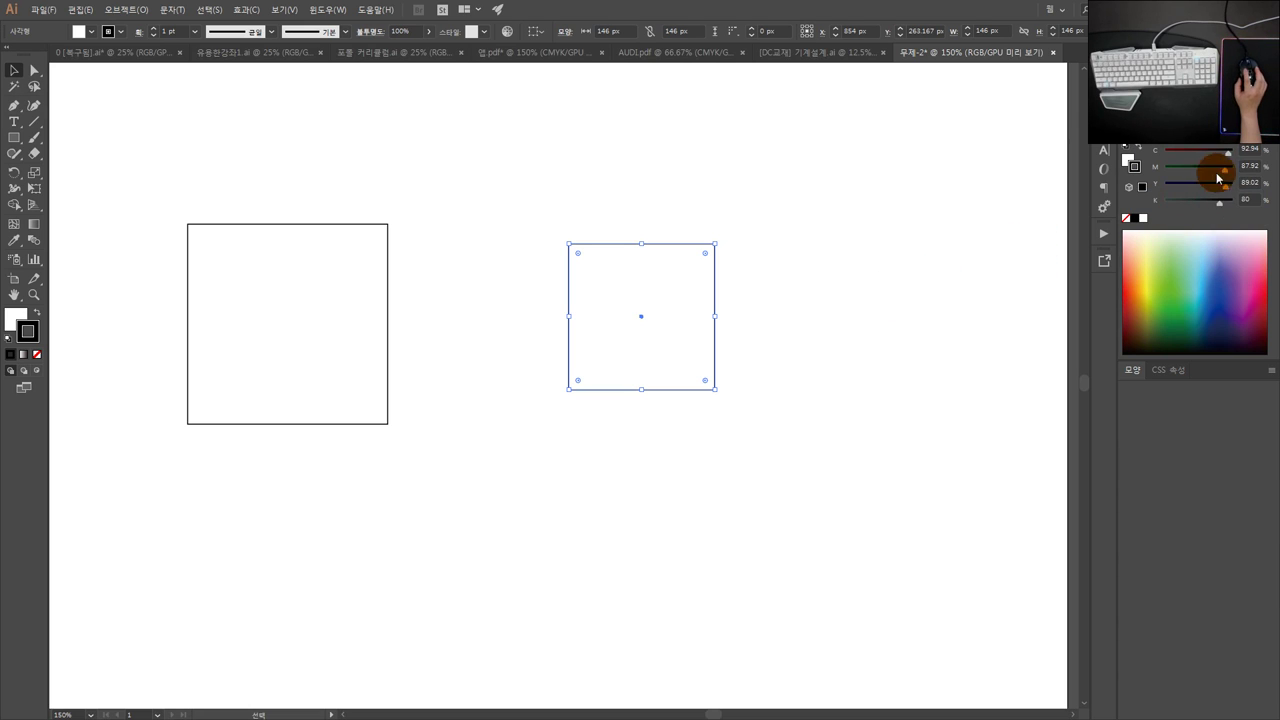
click(1270, 138)
click(1195, 172)
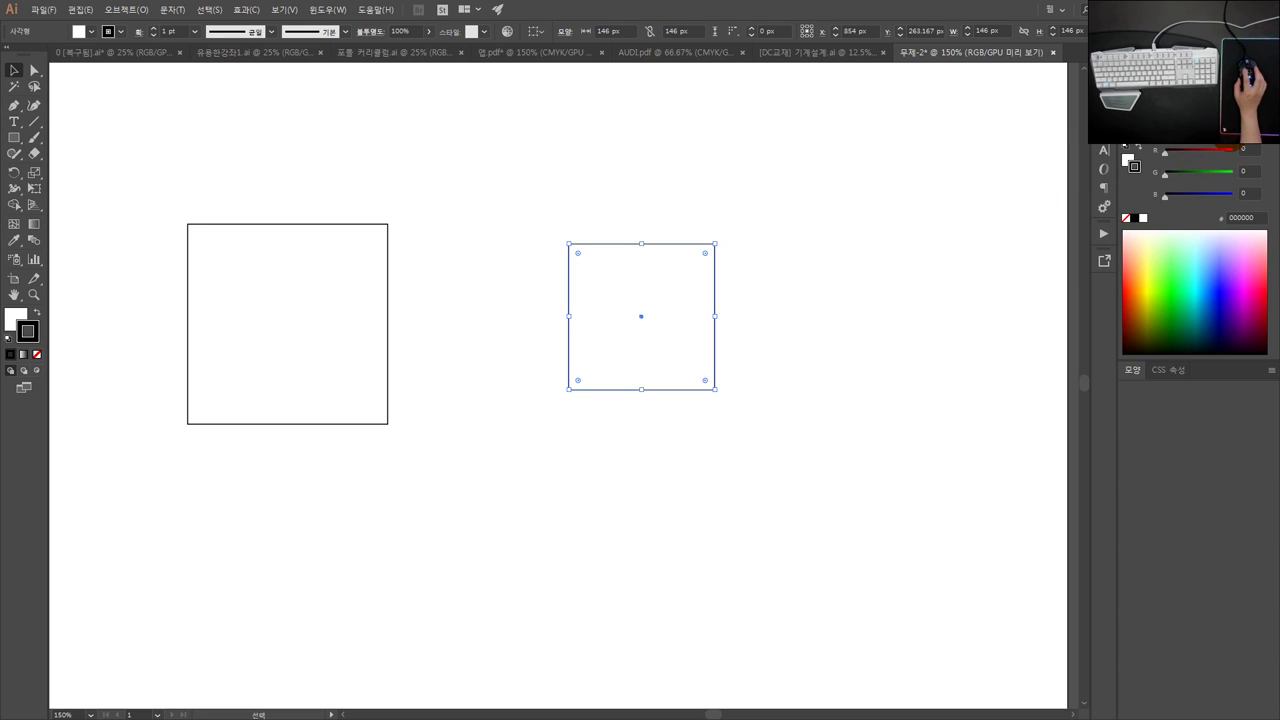
Step: Fill the smaller square with a purple of RGB 140, 116, 255 picked from the color spectrum
click(635, 197)
click(627, 303)
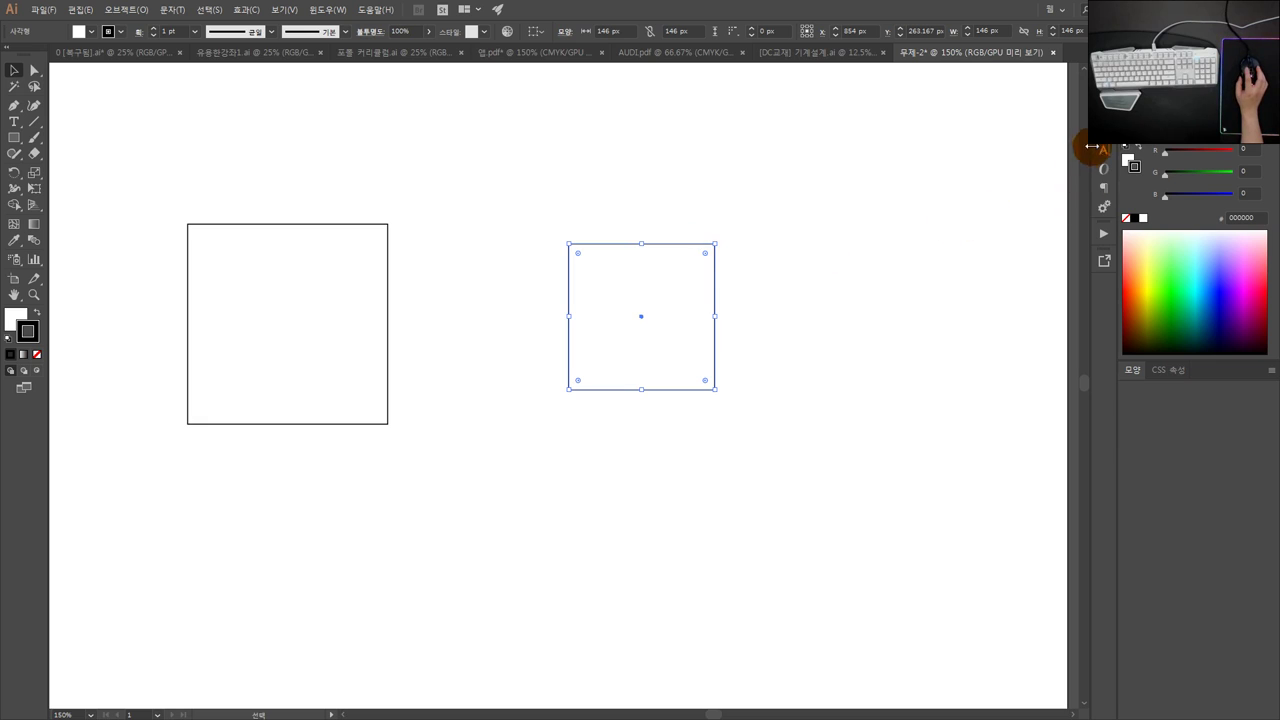
click(1126, 132)
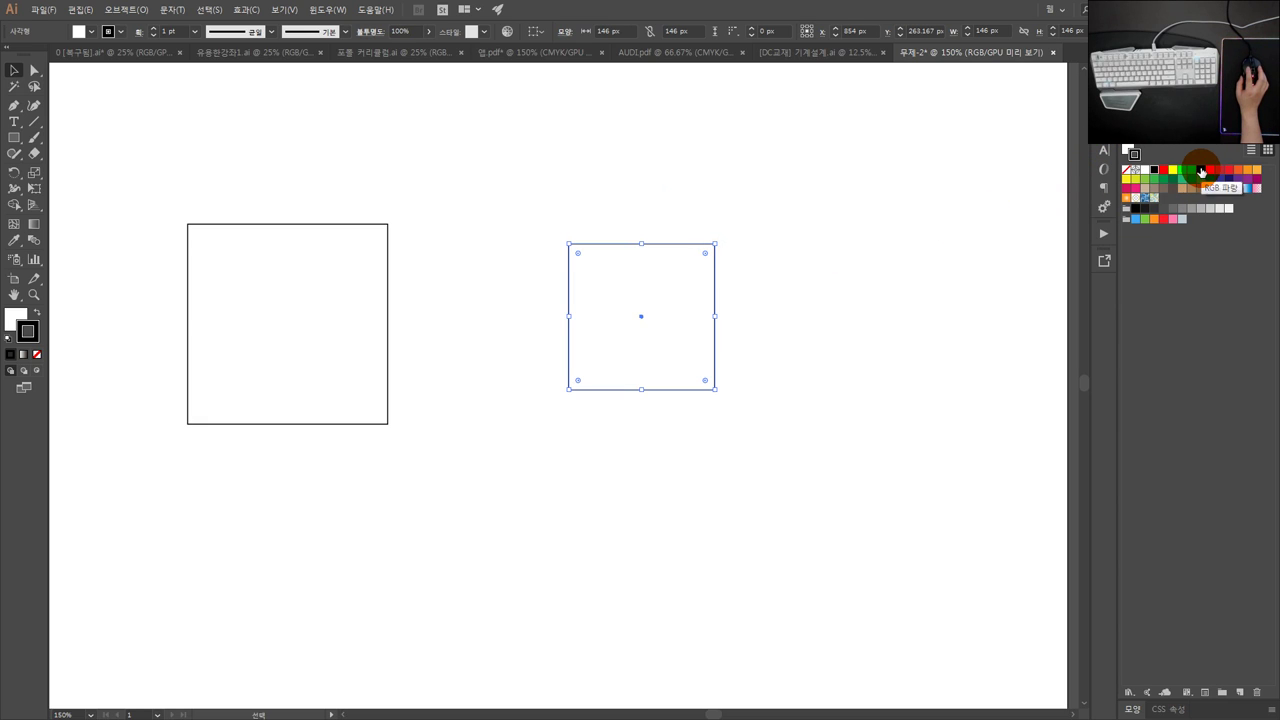
click(14, 318)
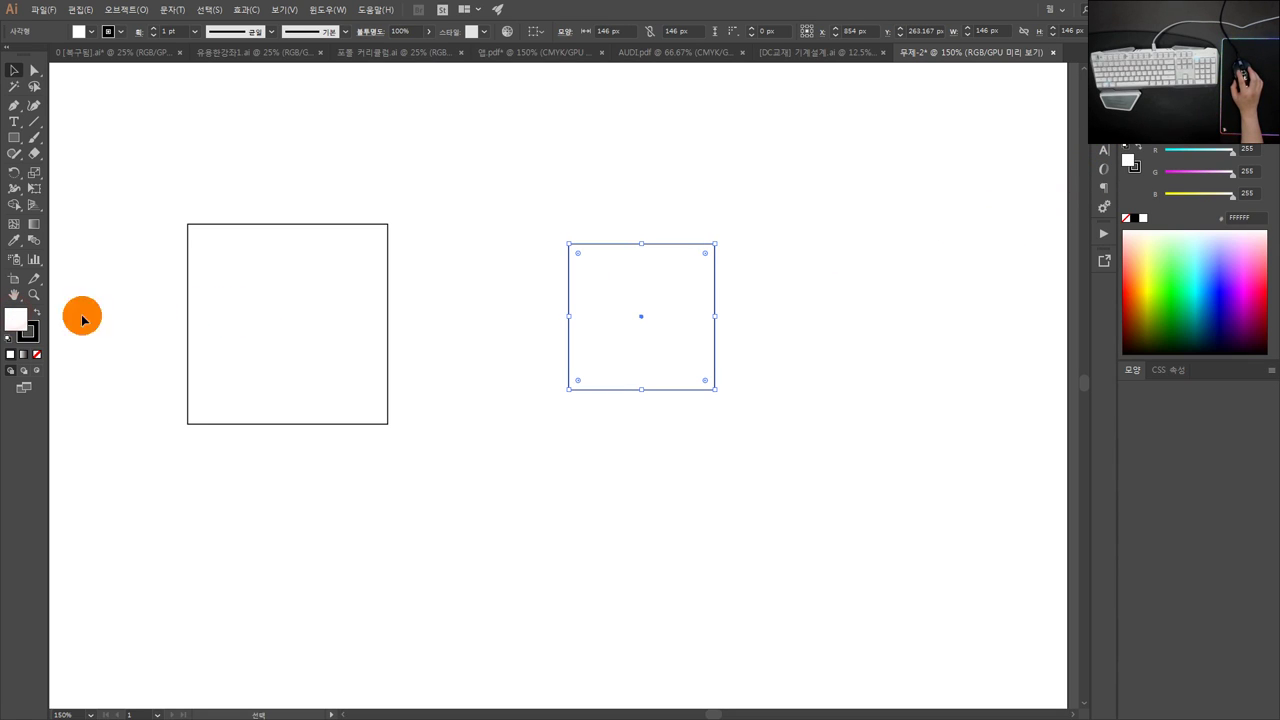
click(1223, 259)
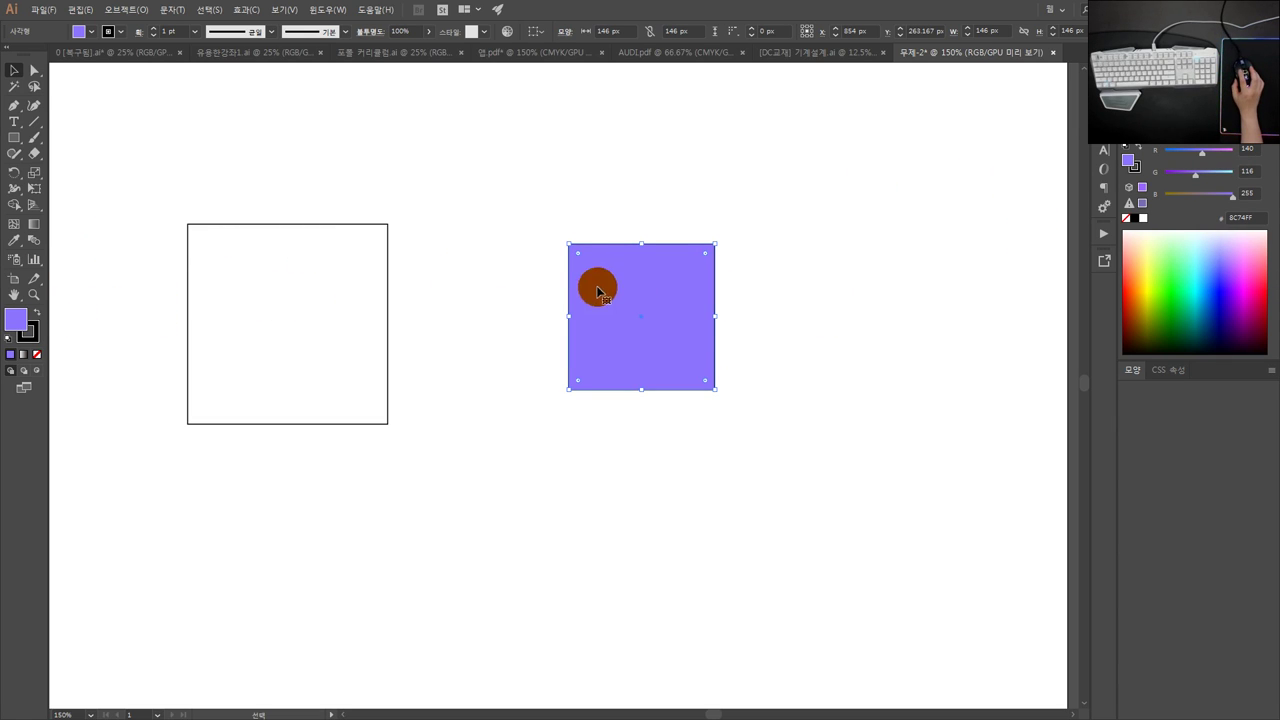
click(647, 304)
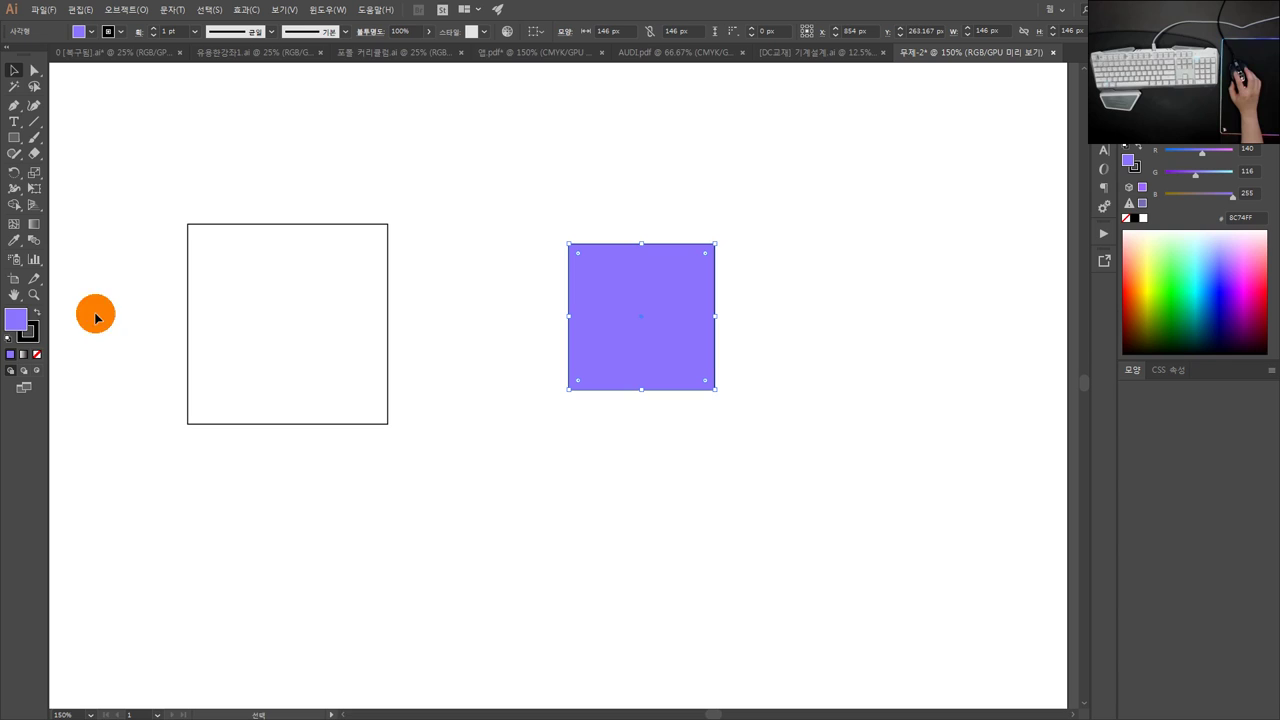
Step: Set the purple square's stroke to the yellow swatch and deselect the square
click(37, 313)
click(38, 313)
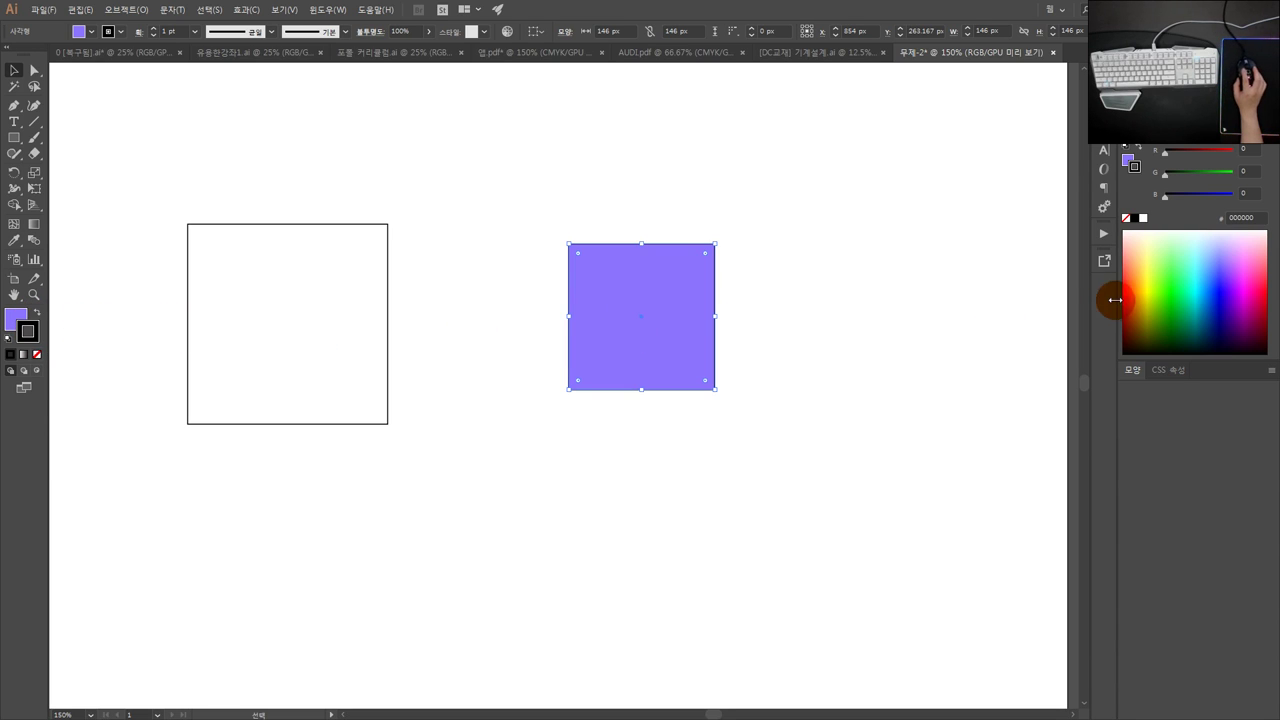
click(1162, 234)
click(1133, 146)
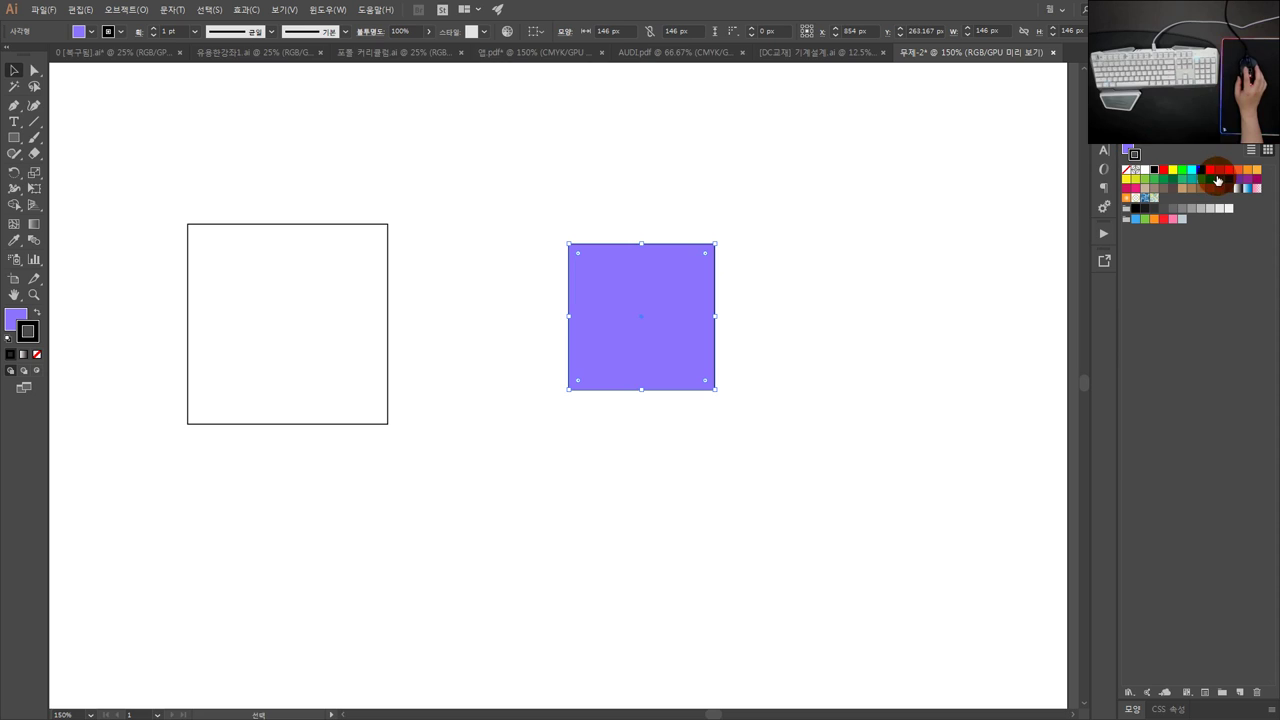
click(1125, 180)
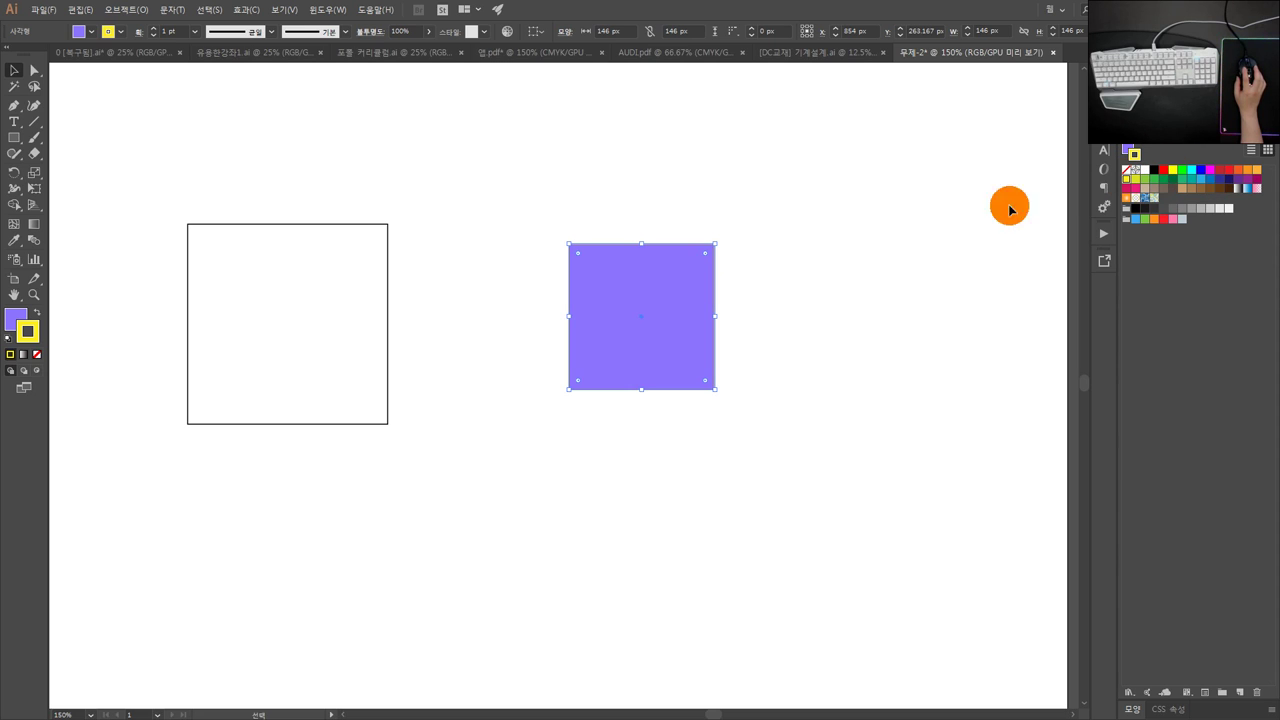
click(773, 238)
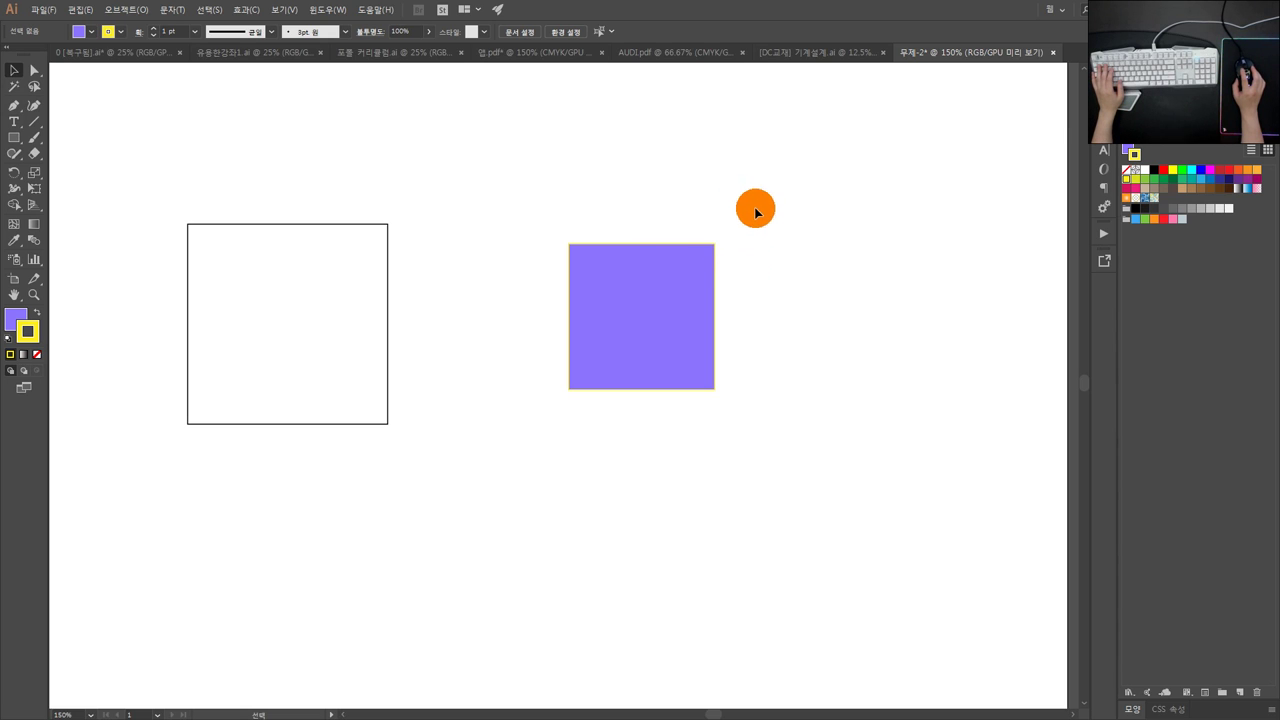
click(588, 300)
click(694, 174)
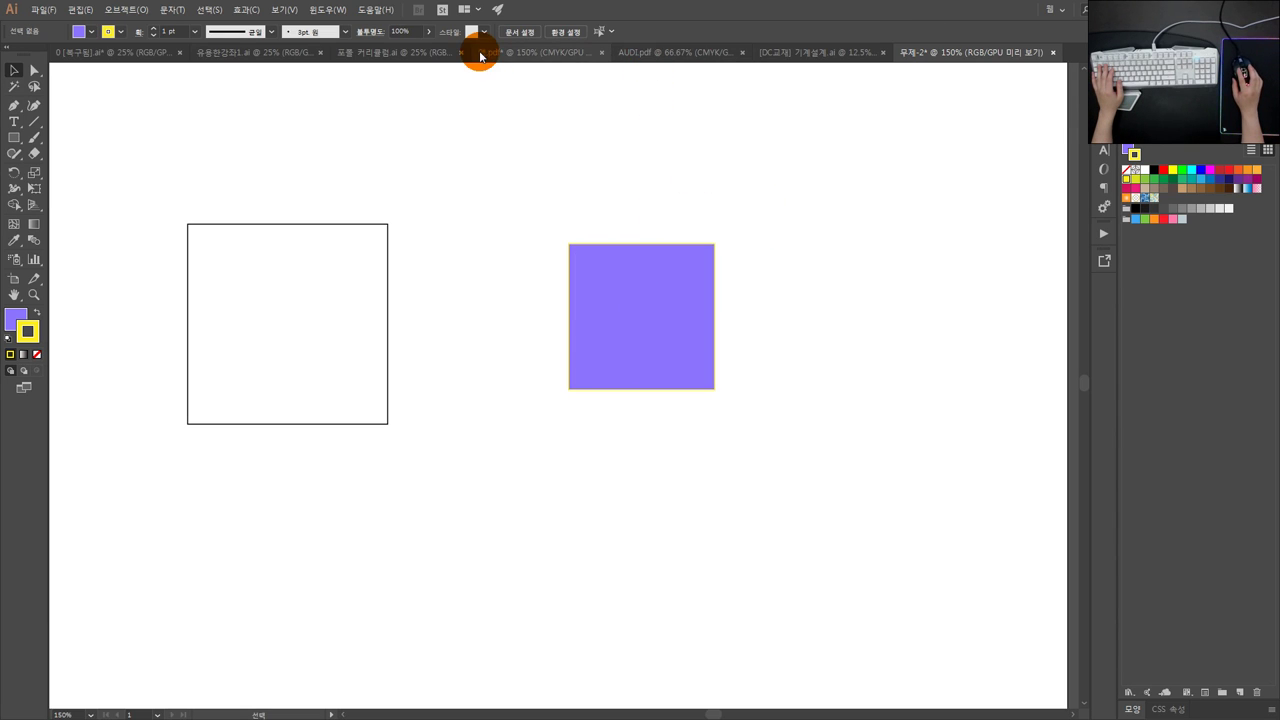
Step: Look through the open sample documents, including the curriculum page, AUDI.pdf and the mechanical design textbook, and switch to 앱.pdf
click(417, 52)
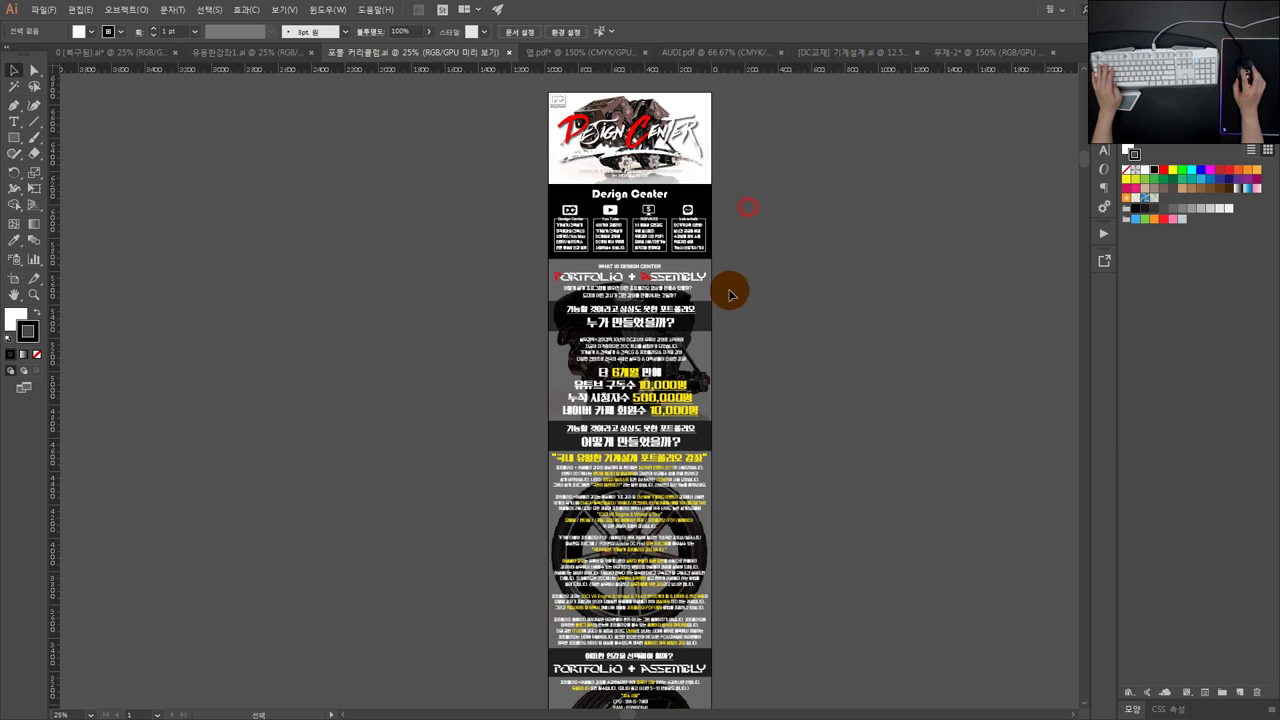
scroll(734, 403, up, 1)
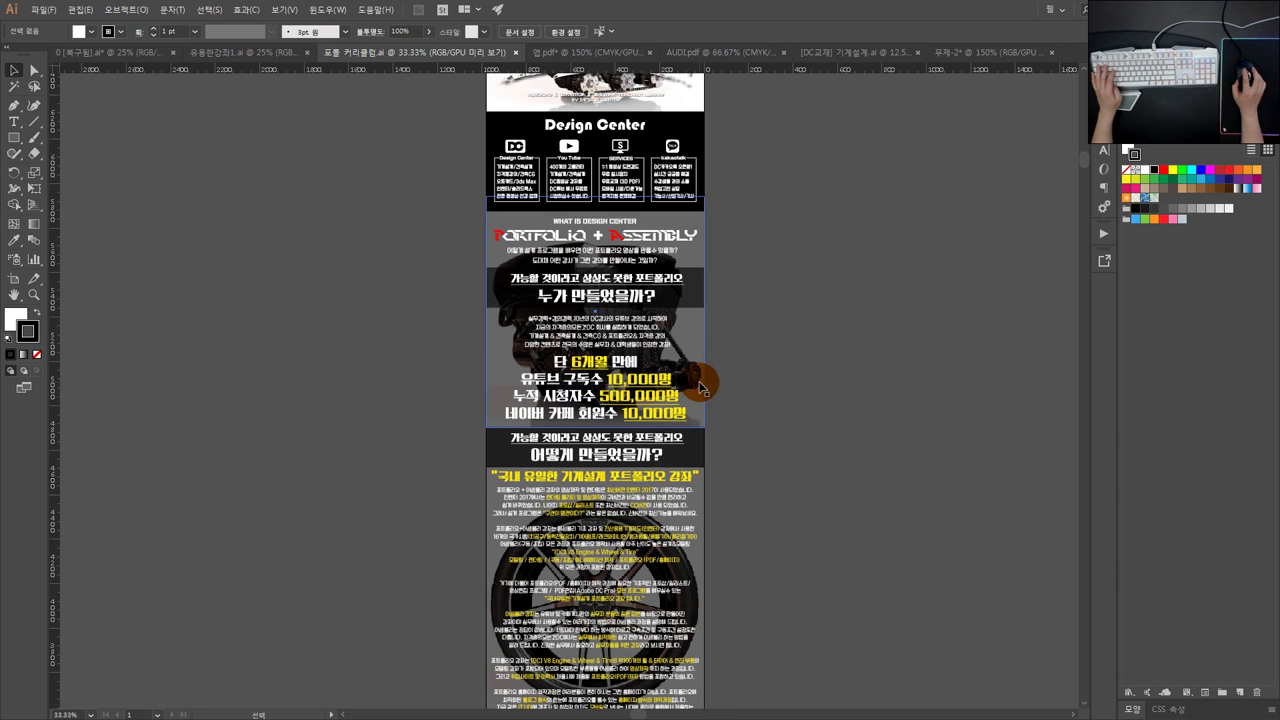
click(734, 52)
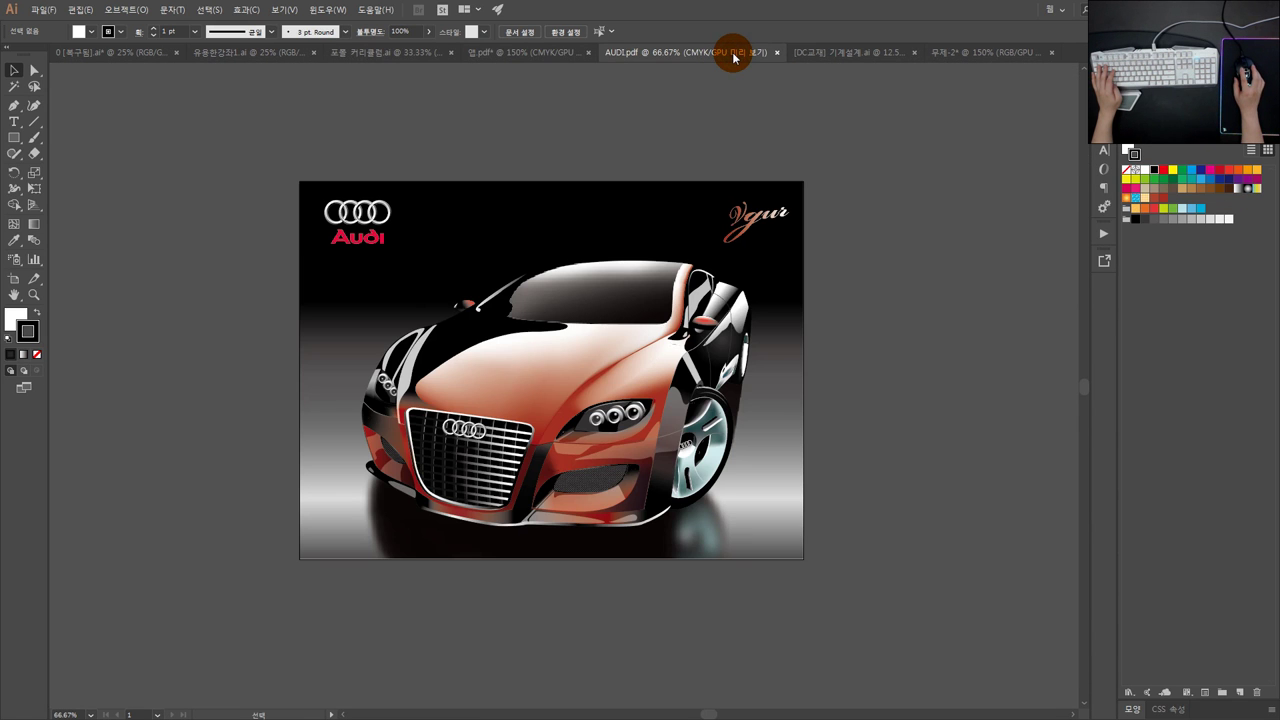
click(829, 52)
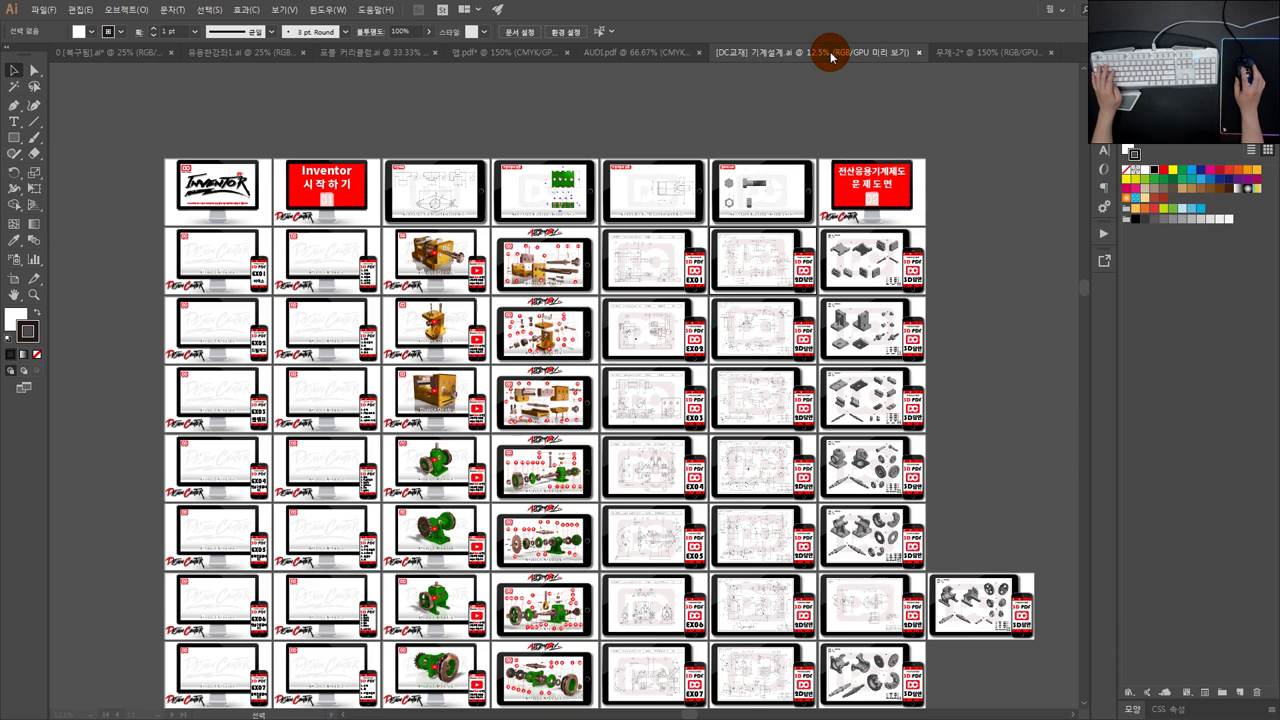
click(934, 53)
click(418, 50)
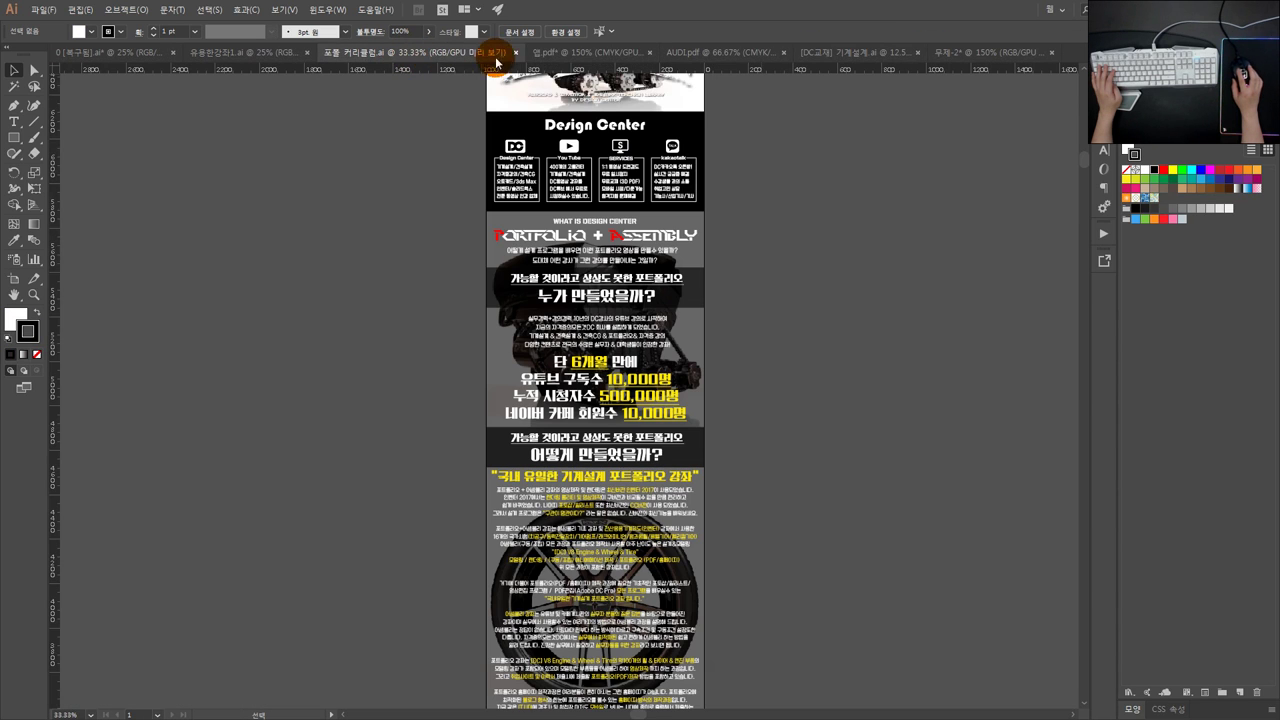
click(565, 53)
Step: Select the couple photo and the phone screen's gradient date bar, and examine the bar's fill
click(369, 187)
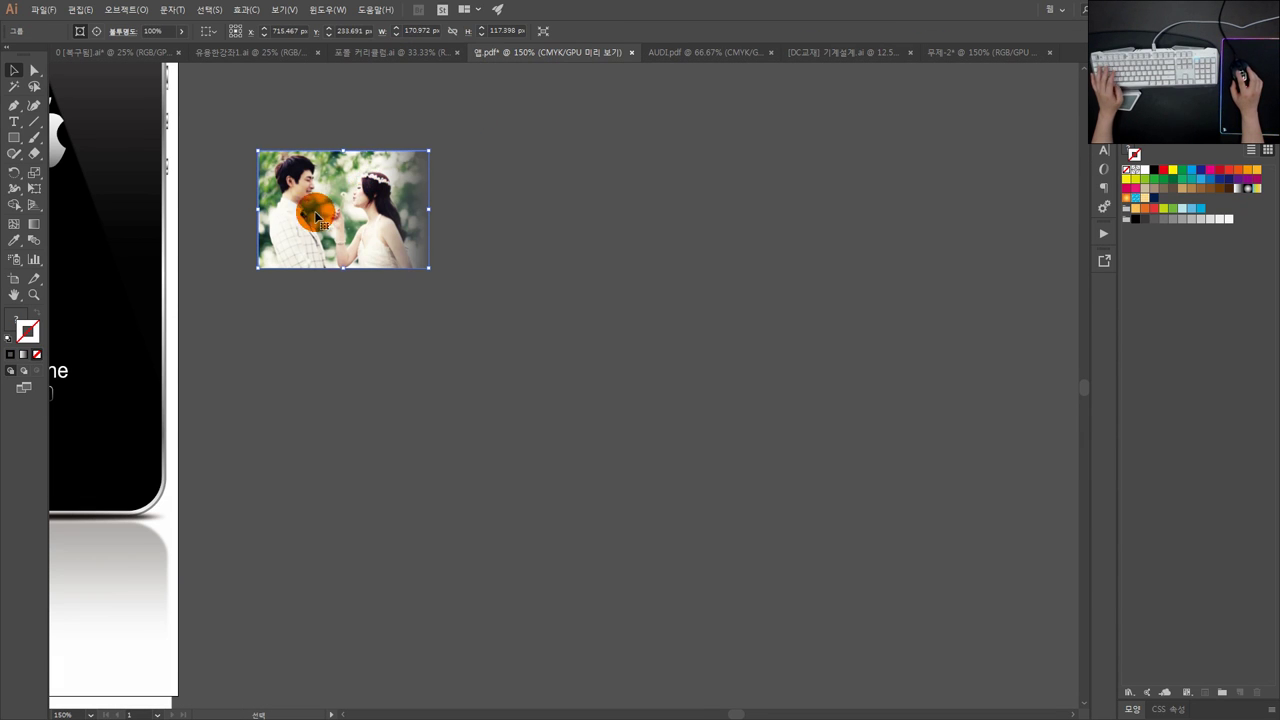
drag(315, 216, 731, 237)
click(226, 222)
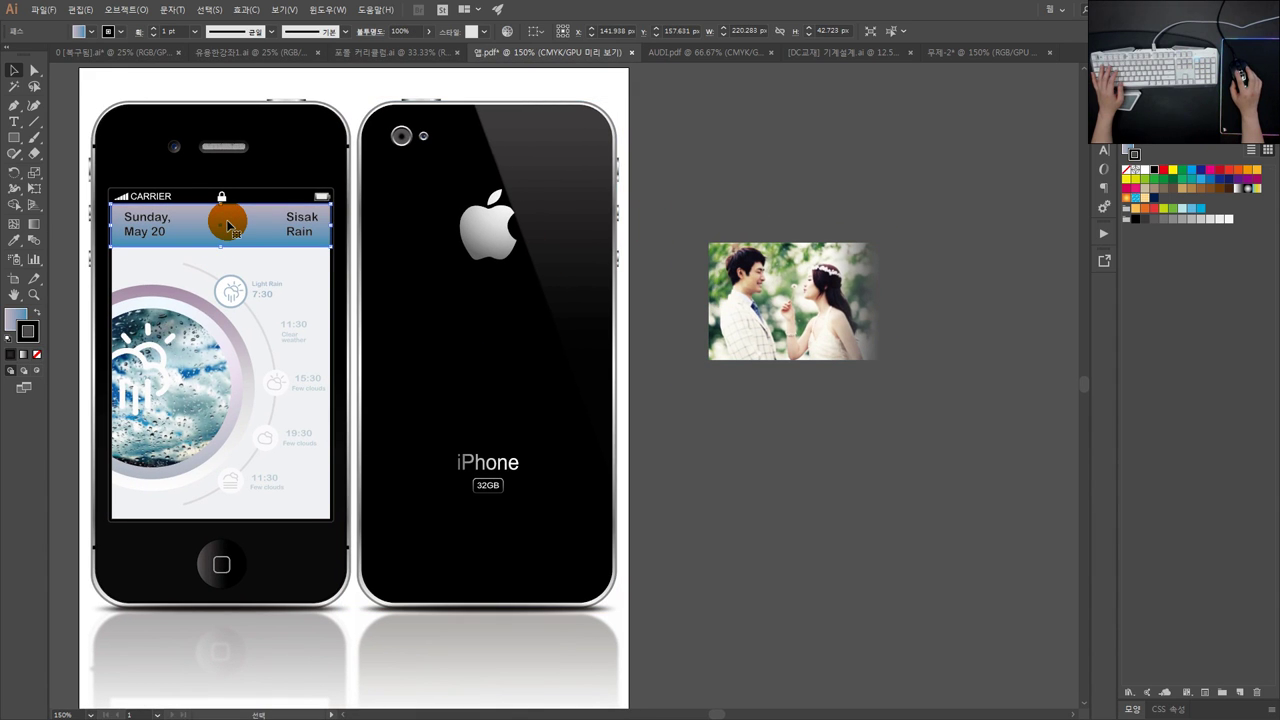
click(18, 318)
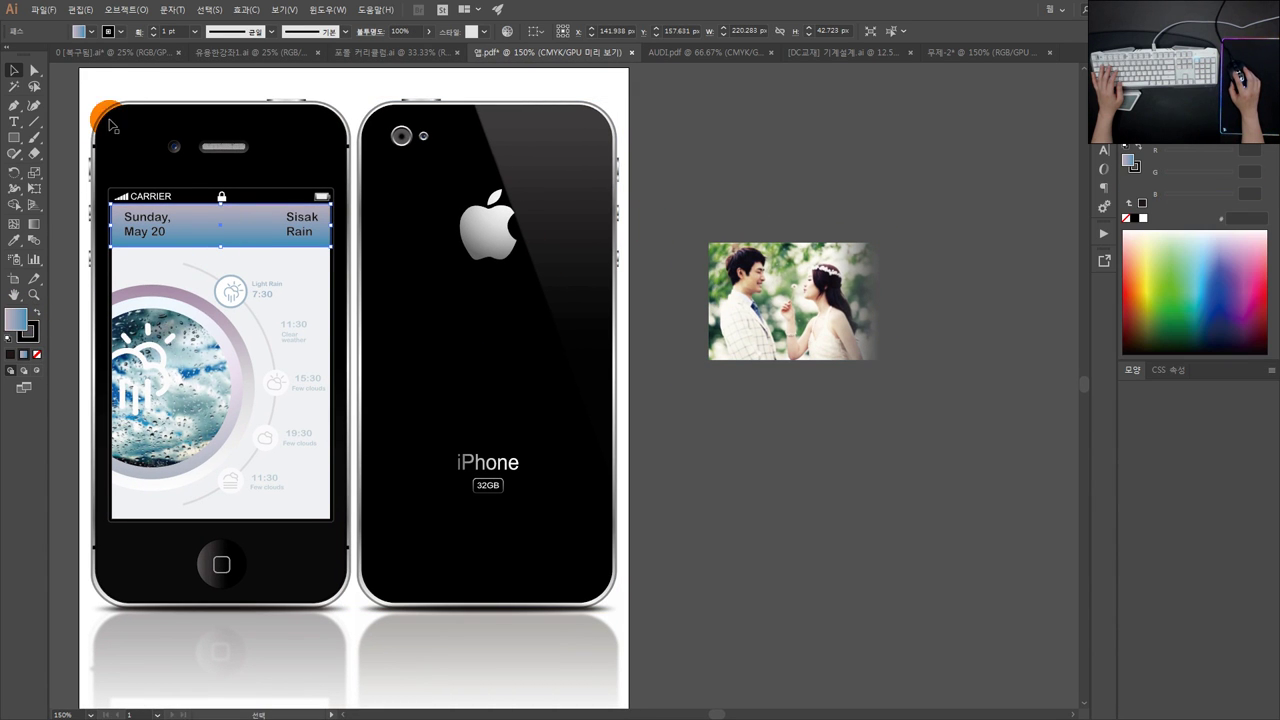
click(85, 31)
click(223, 74)
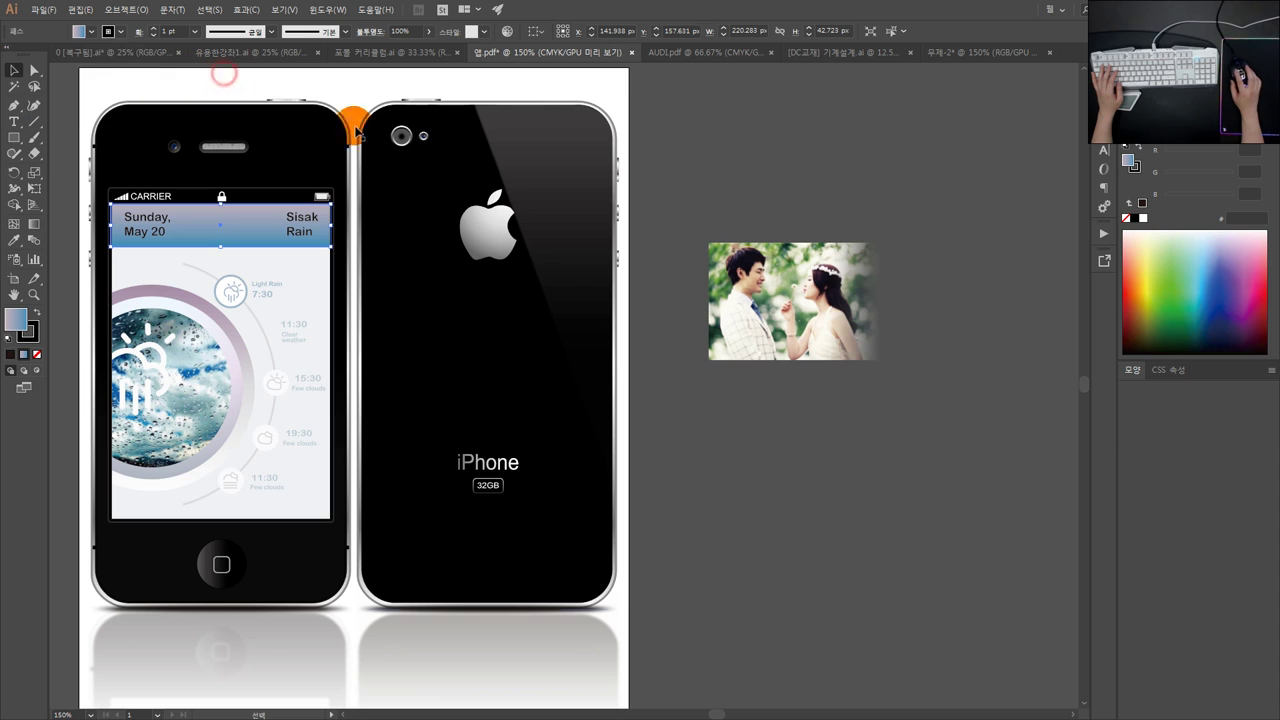
Step: Examine the phone screen up close, select the gradient ring around the weather dial, and deselect it
click(831, 245)
drag(295, 216, 466, 223)
scroll(325, 197, up, 2)
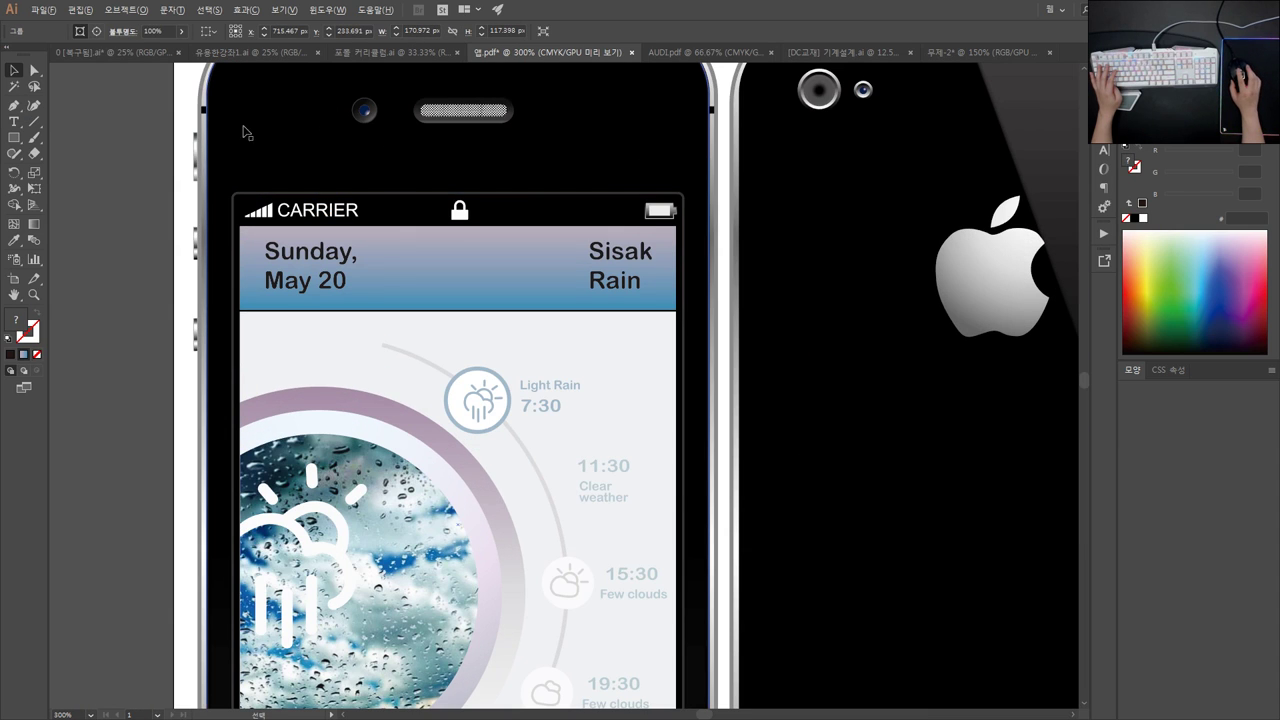
scroll(219, 169, down, 2)
drag(450, 273, 568, 224)
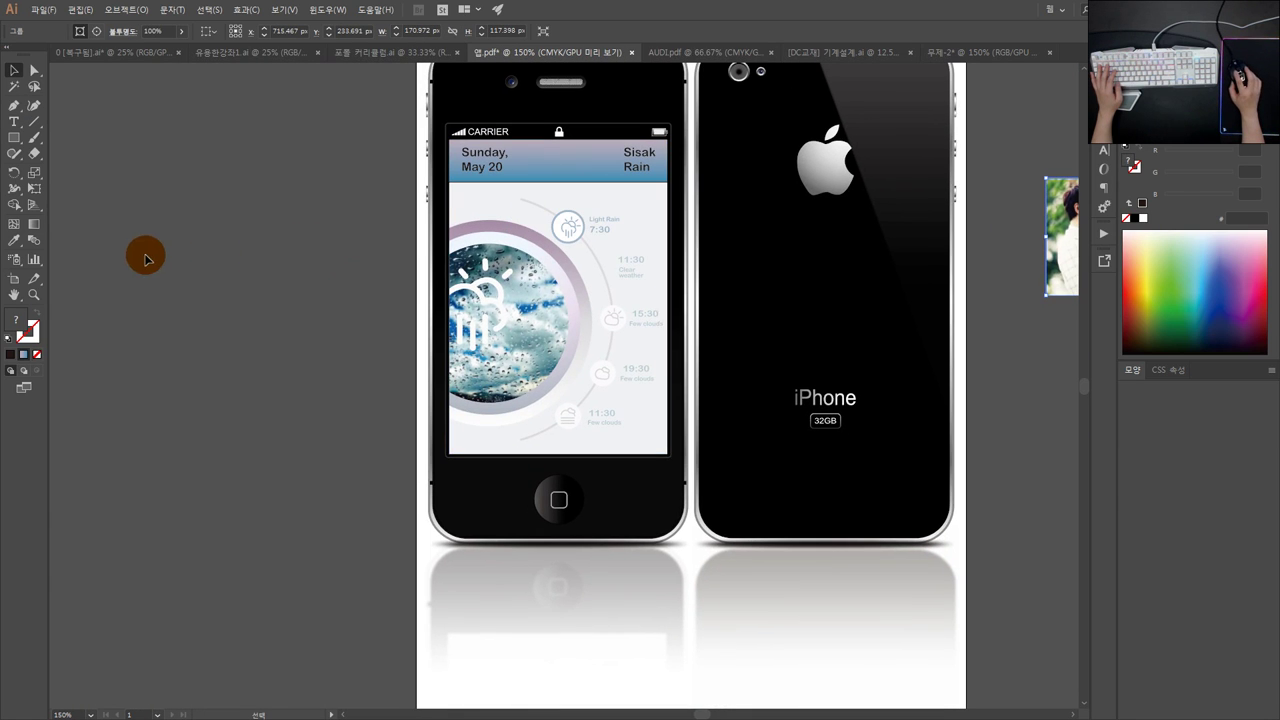
click(535, 238)
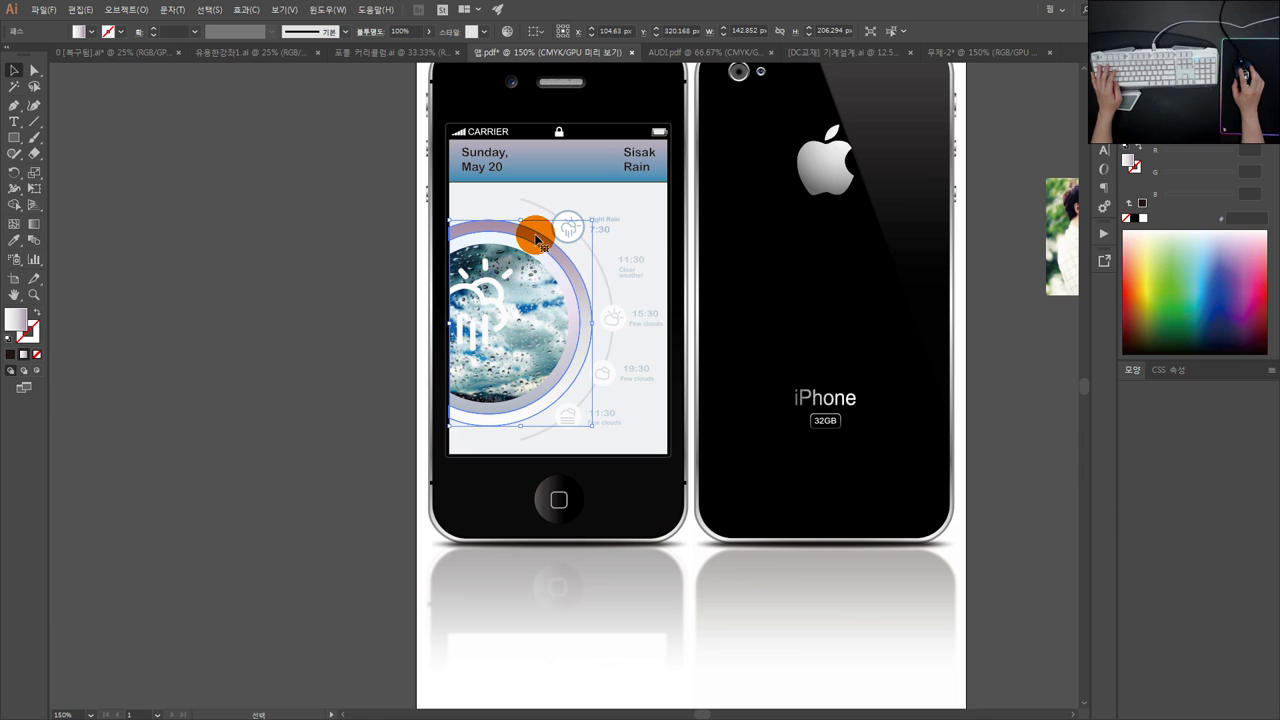
click(228, 233)
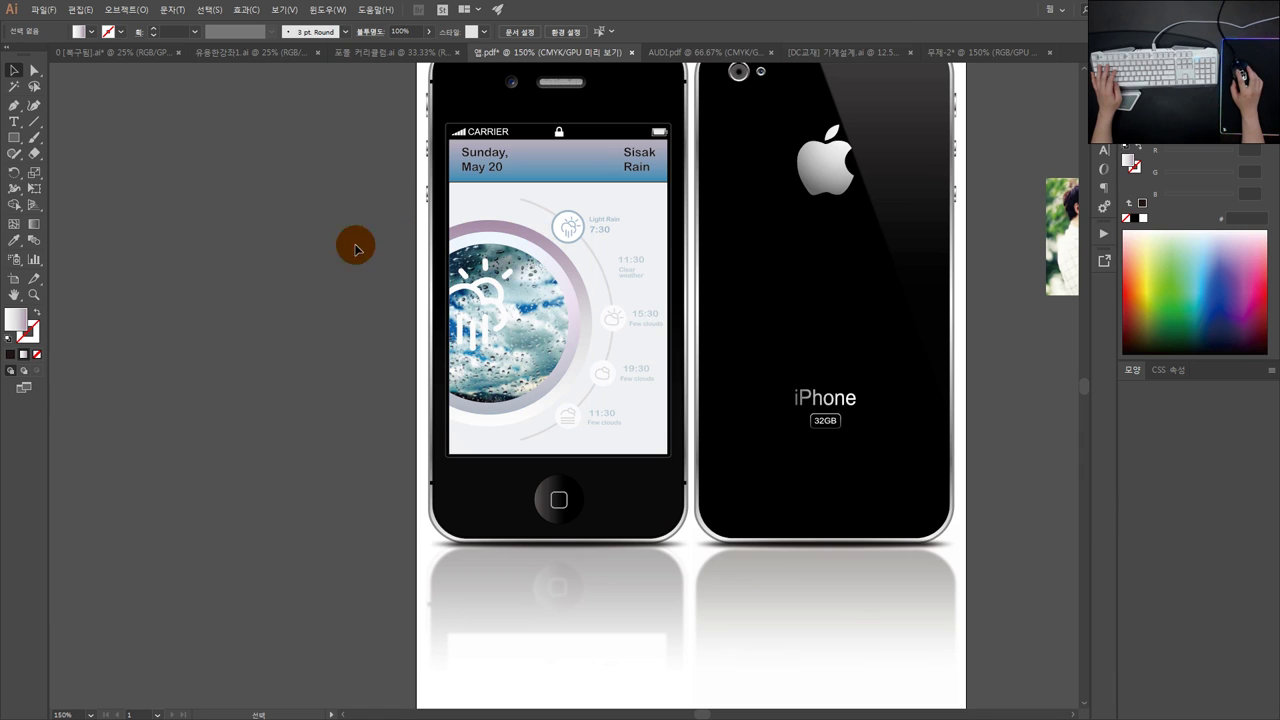
Step: Duplicate the 15:30 weather icon into the empty area below the couple photo and deselect the copy
drag(528, 268, 612, 321)
click(613, 319)
drag(676, 354, 398, 338)
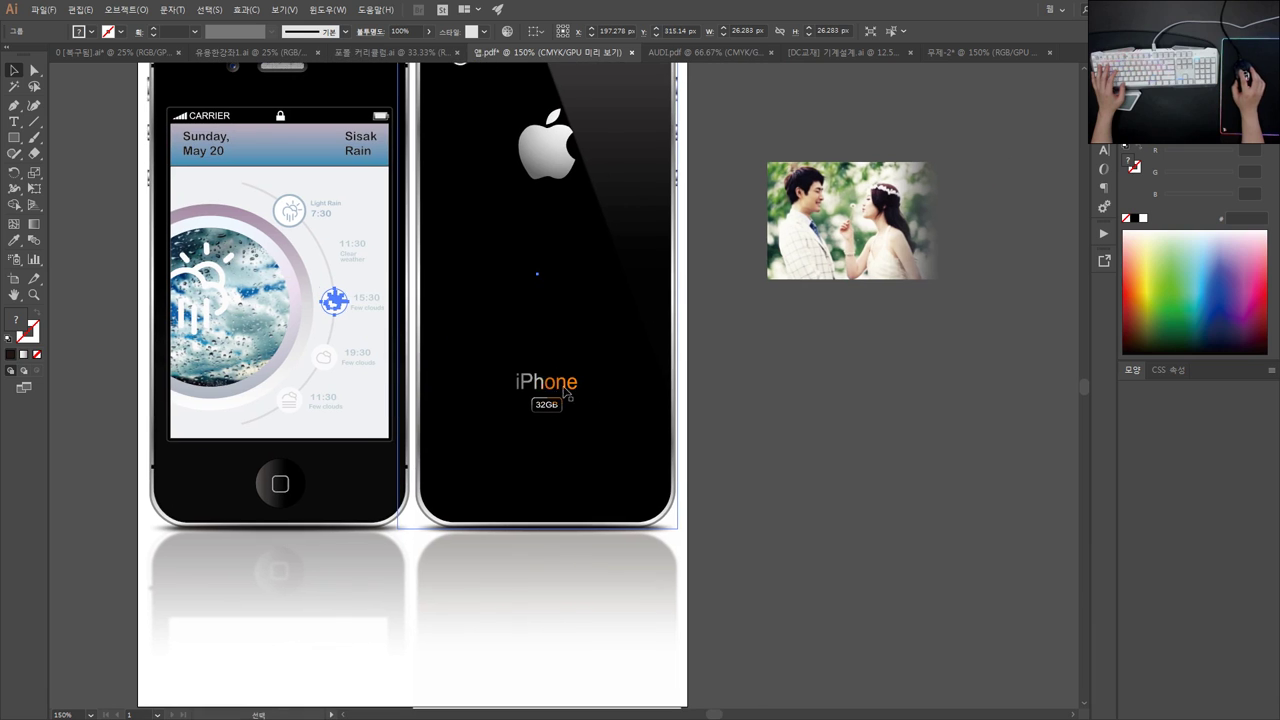
alt+drag(337, 303, 797, 384)
click(906, 395)
Step: Ungroup the copied weather icon and select its white background circle
scroll(906, 396, up, 2)
right_click(710, 362)
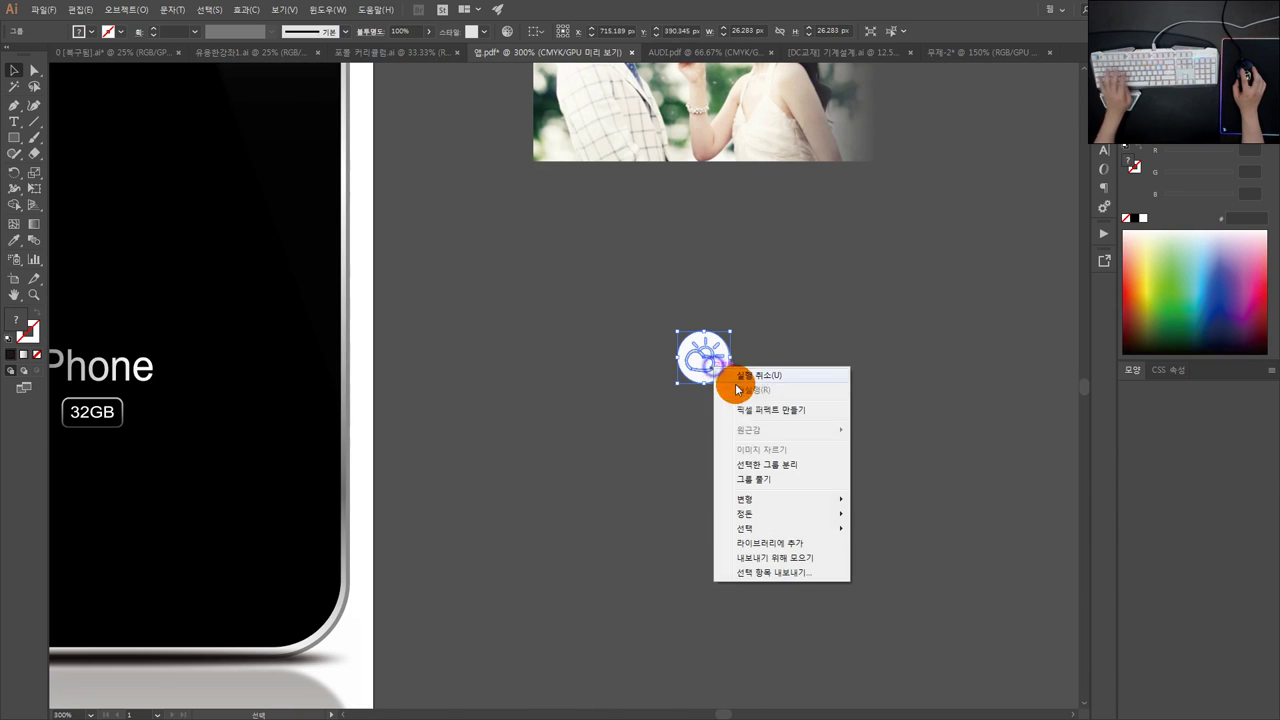
click(750, 480)
click(722, 371)
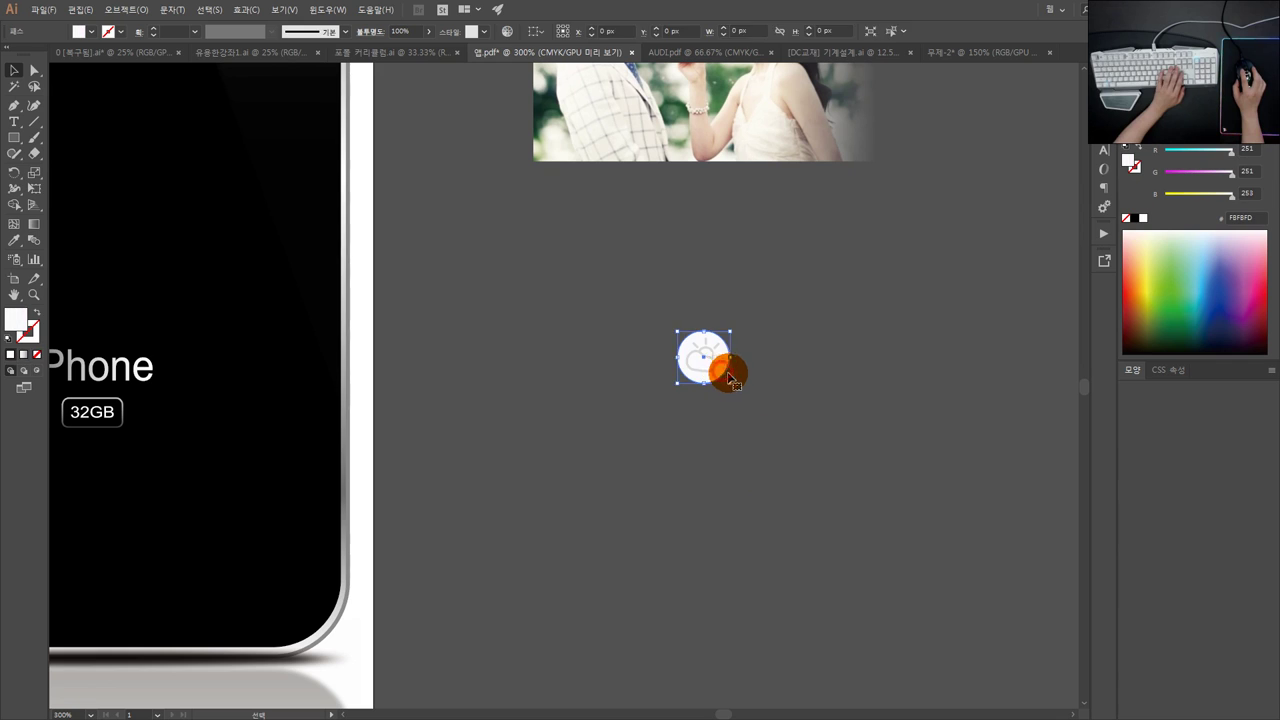
Step: Delete the copied weather icon from the empty area below the couple photo
key(Delete)
key(ctrl+z)
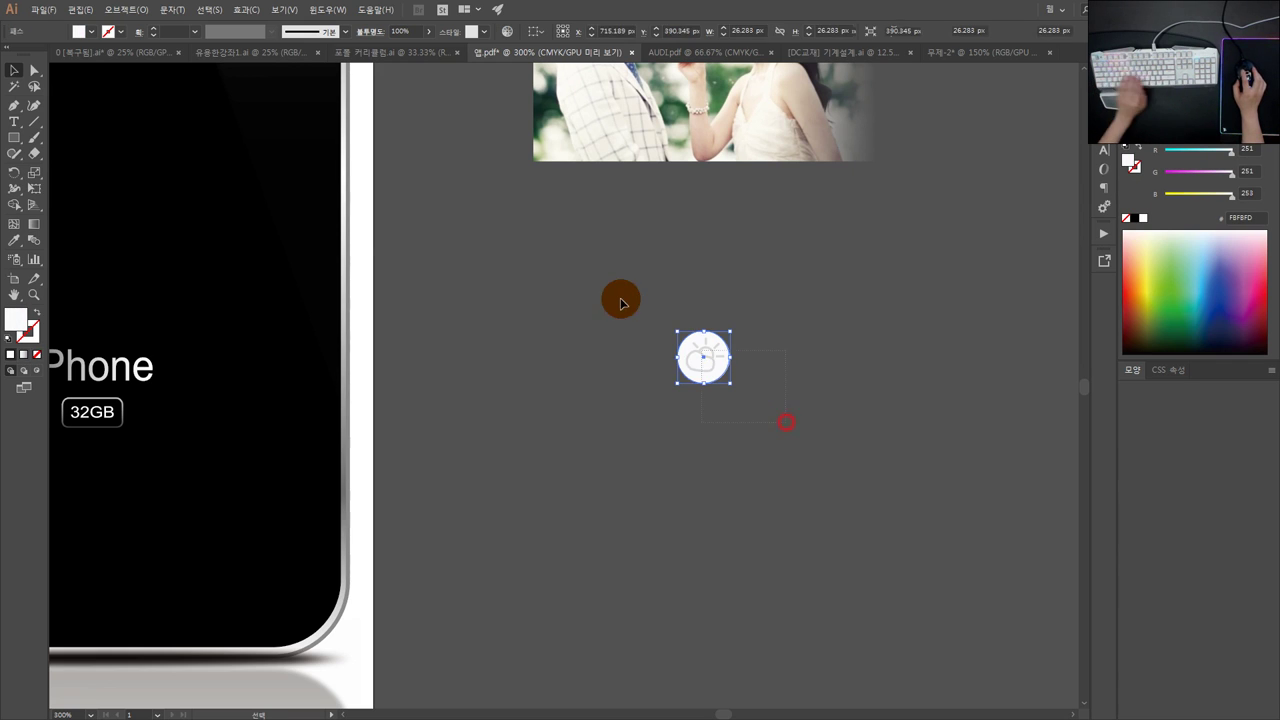
key(Delete)
scroll(737, 326, down, 3)
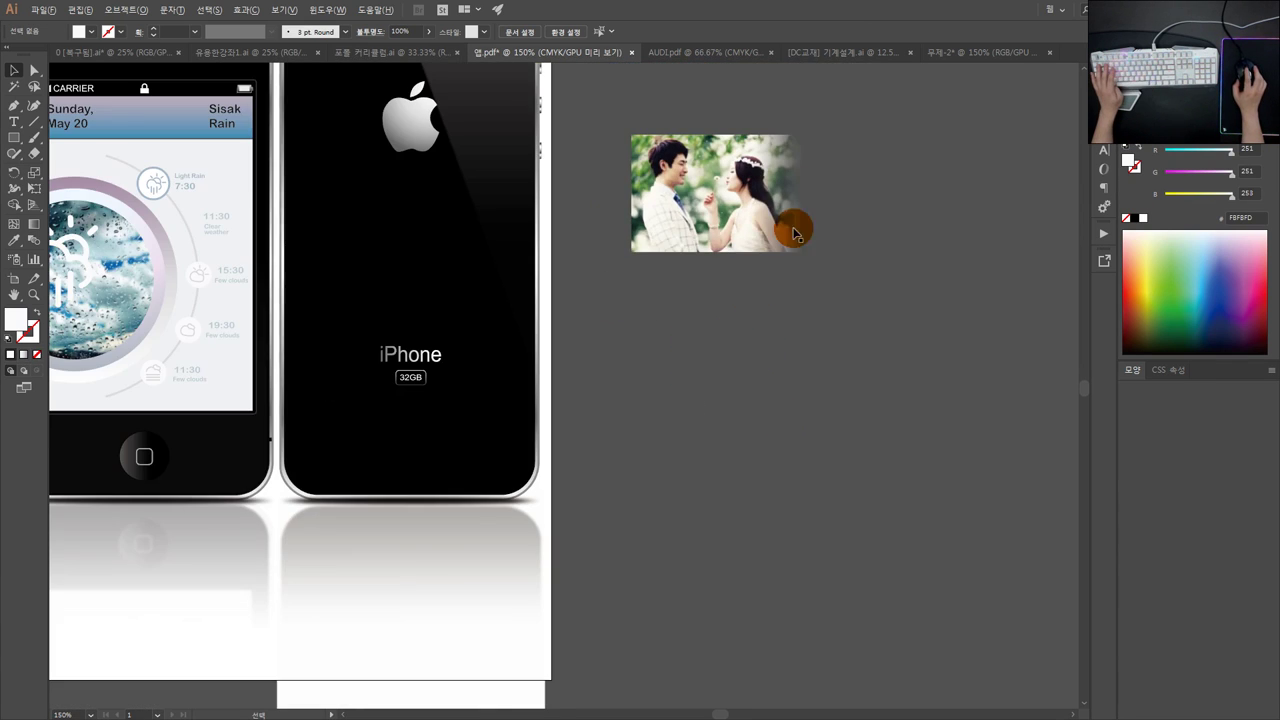
Step: In the untitled document 무제-2, place two copies of the purple square to its right, one above the other
click(834, 50)
click(904, 201)
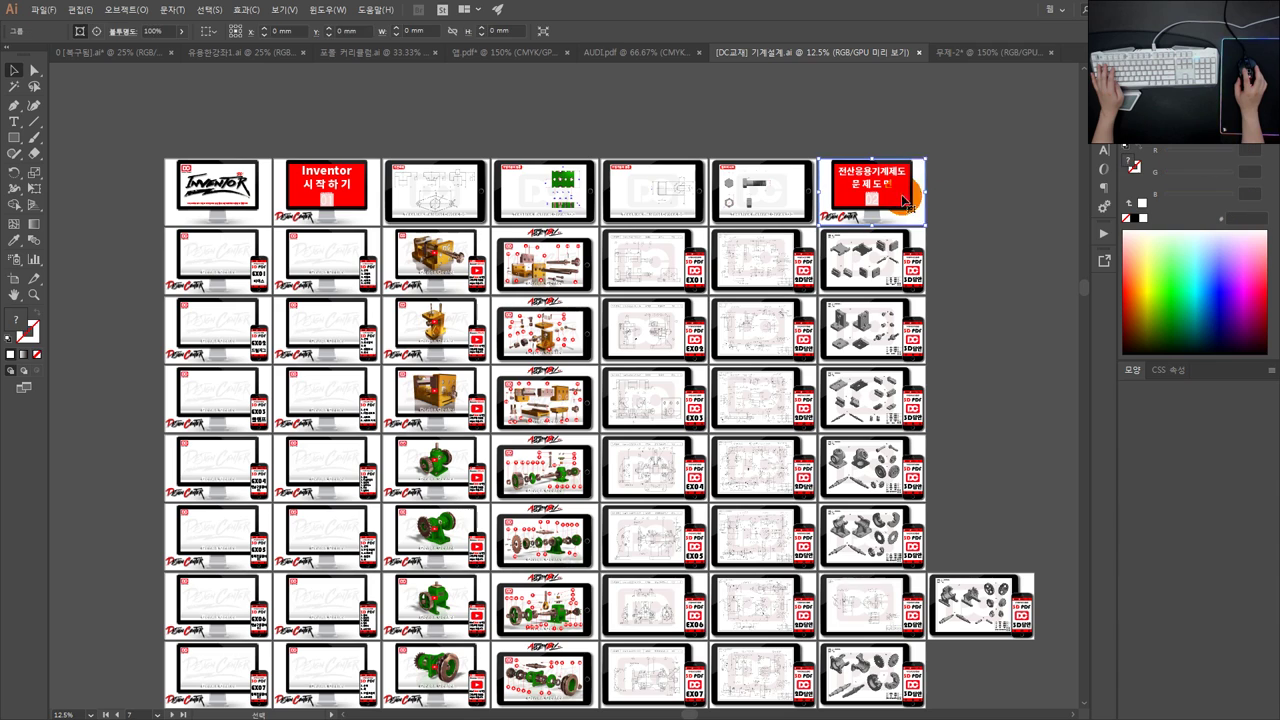
click(996, 56)
click(767, 397)
click(654, 321)
scroll(654, 319, down, 1)
drag(654, 319, 822, 259)
drag(809, 265, 855, 379)
Step: Fill the upper copied square with light purple AEADFF and the lower one with dark brown 561A00
click(706, 240)
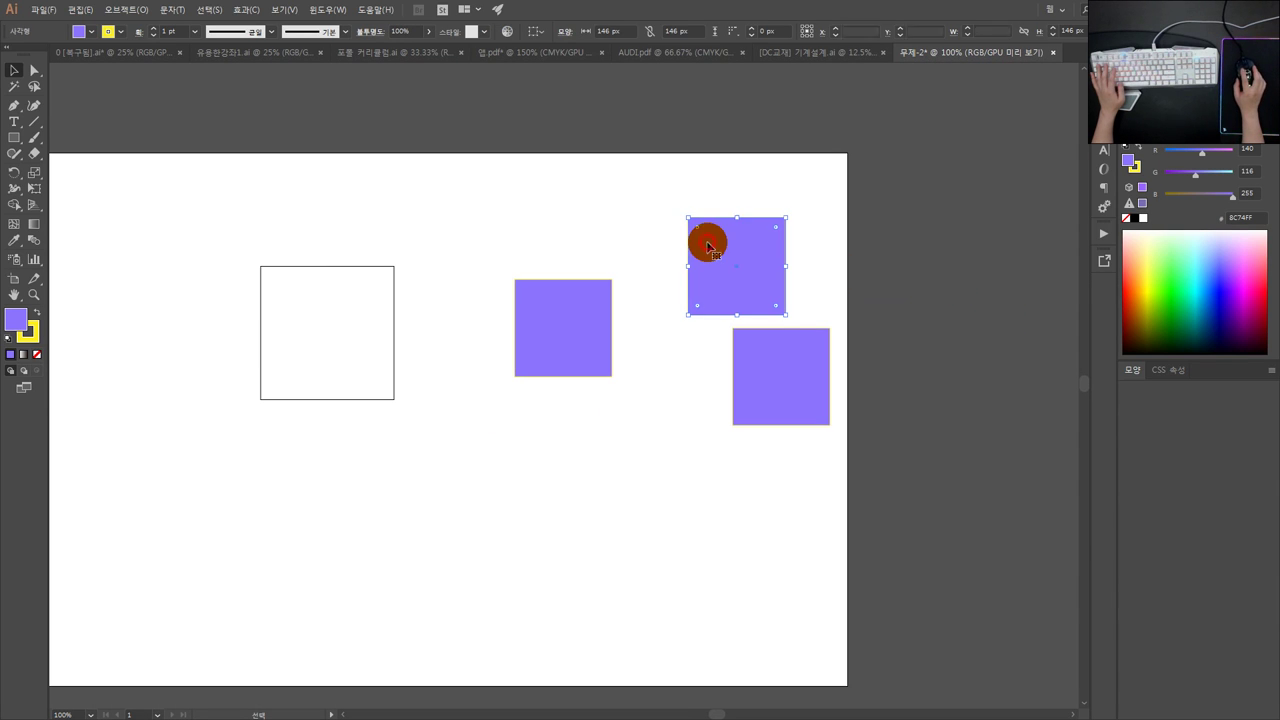
click(1204, 279)
drag(1222, 244, 1234, 292)
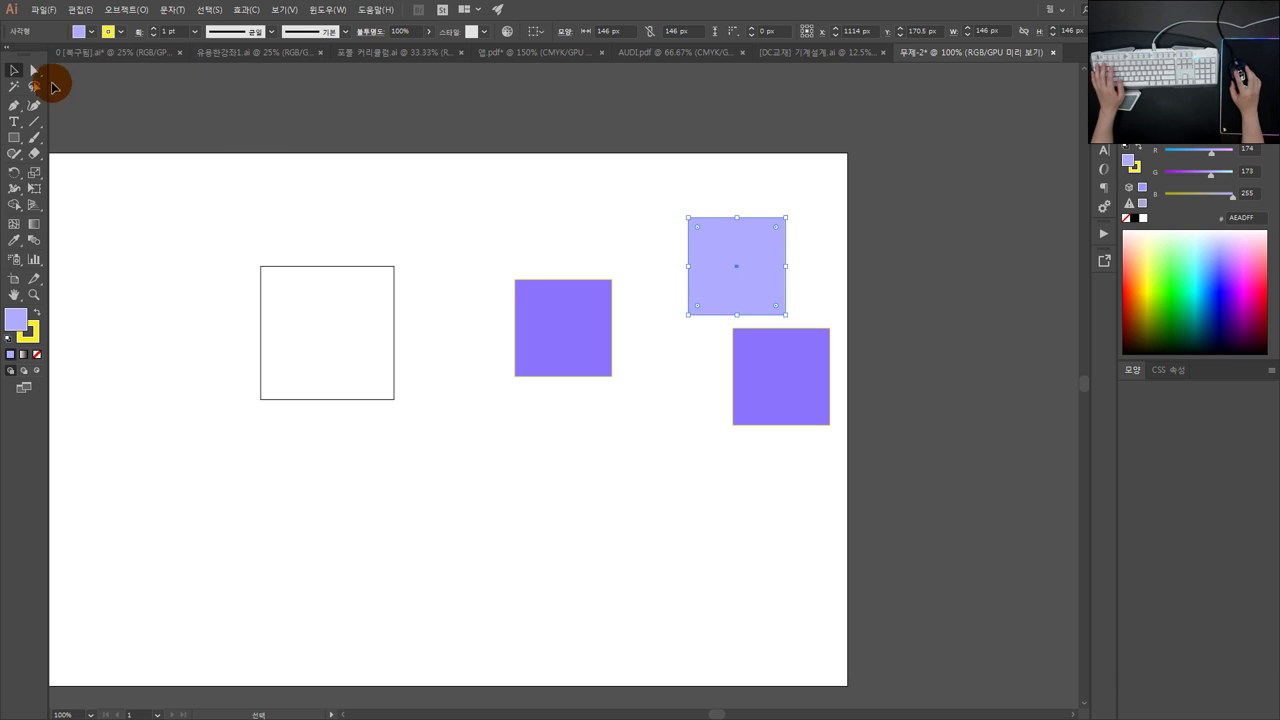
click(766, 377)
click(1143, 299)
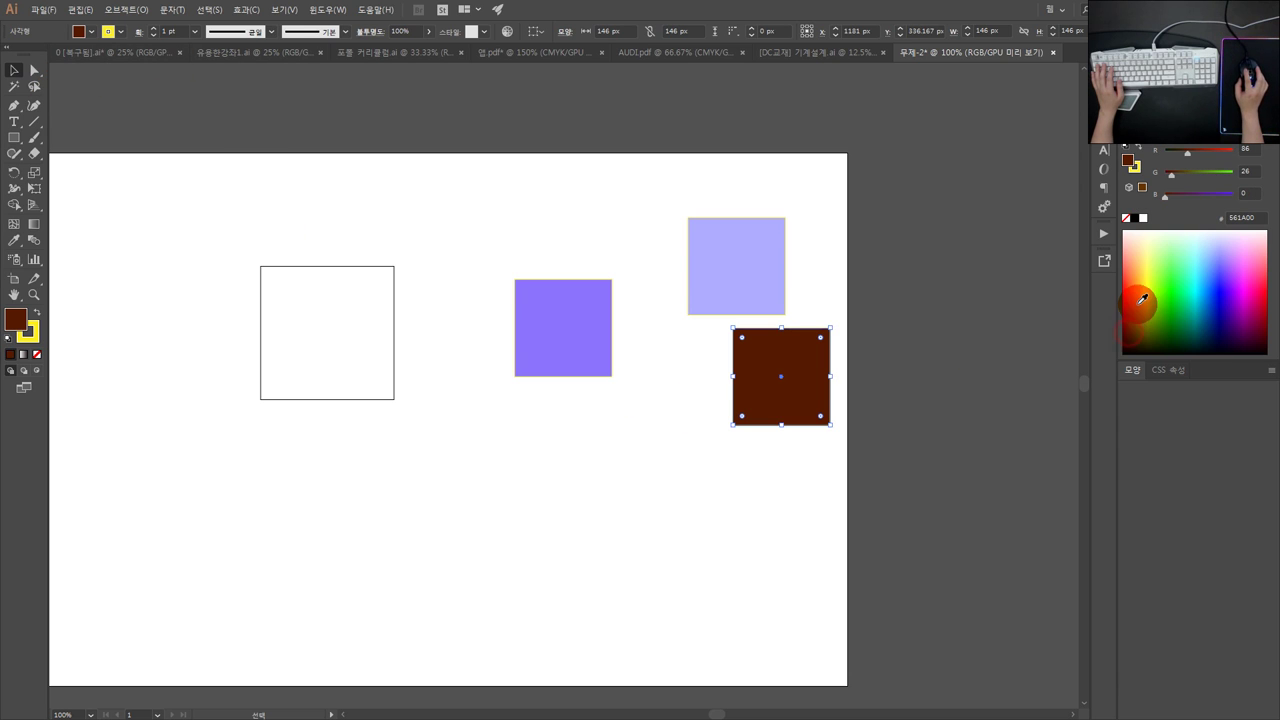
click(663, 127)
Step: Draw a closed four-point diamond about 305 × 192 px with the Pen tool in the empty area beside the artboard
drag(663, 127, 490, 142)
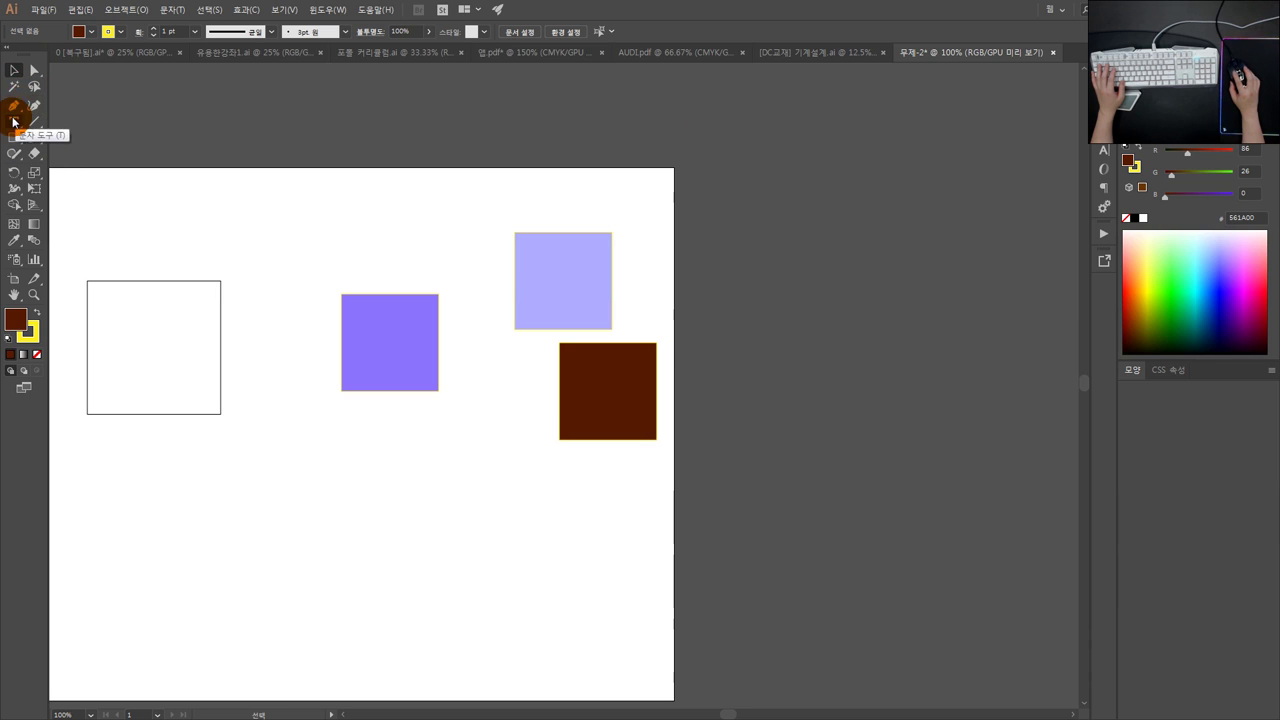
click(14, 105)
click(906, 207)
click(808, 263)
click(906, 332)
click(1010, 281)
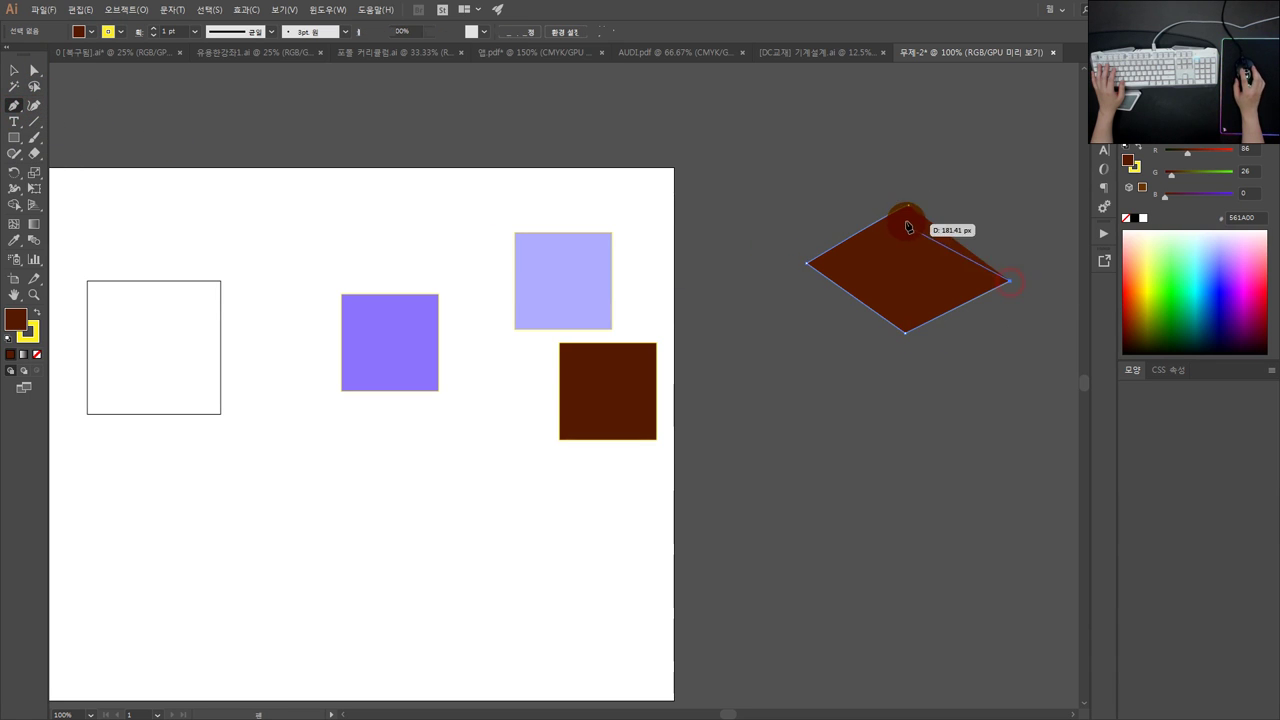
click(906, 207)
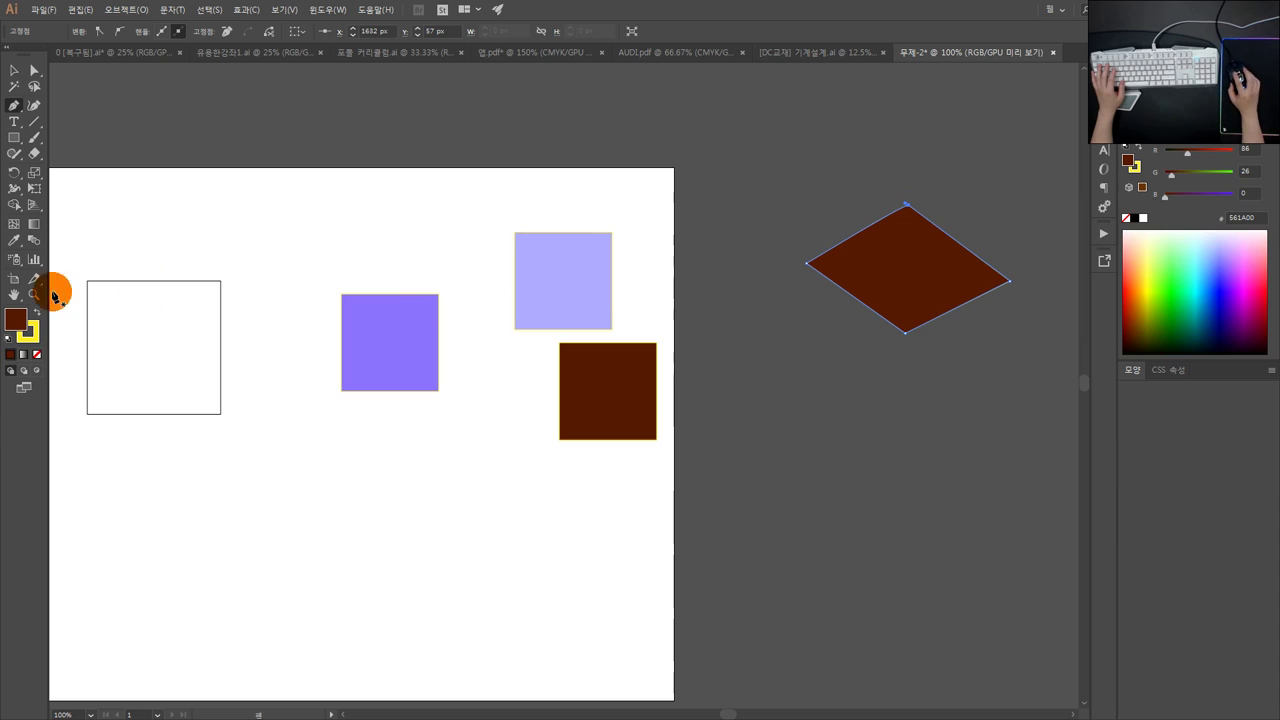
click(14, 70)
click(891, 207)
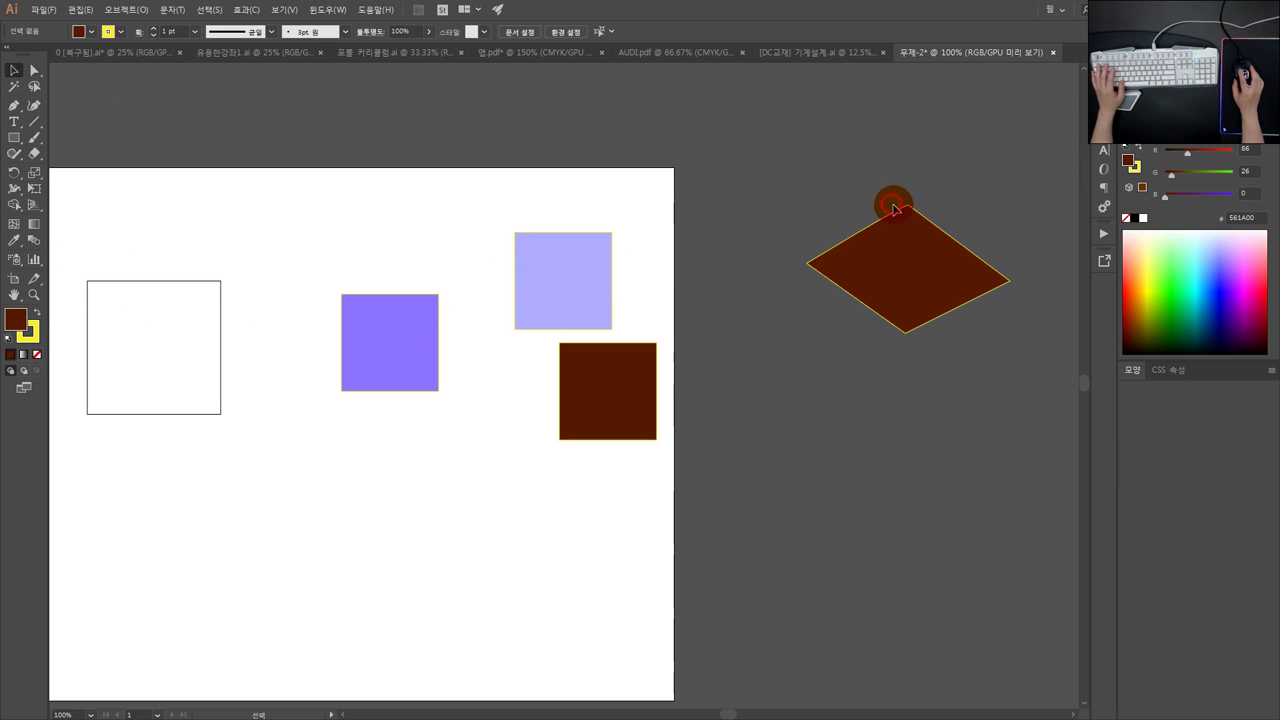
Step: Sample the light purple square with the Eyedropper to recolor the diamond, and deselect it
click(928, 248)
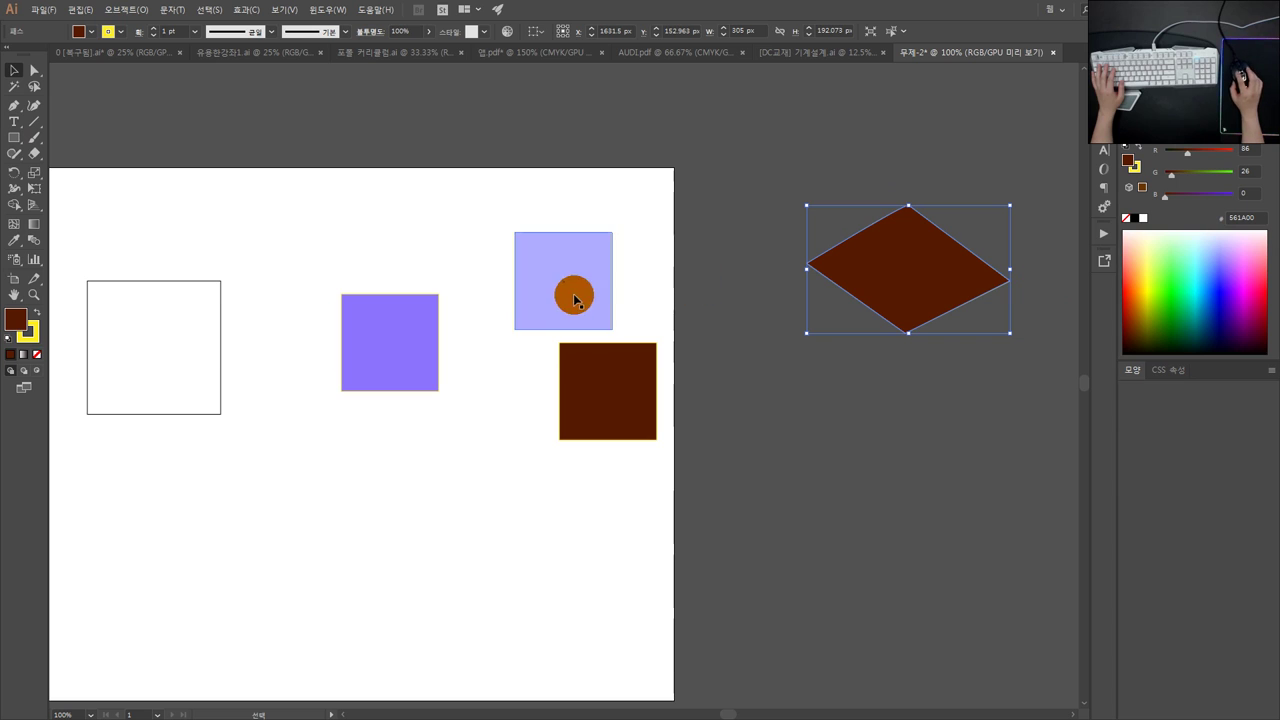
click(537, 266)
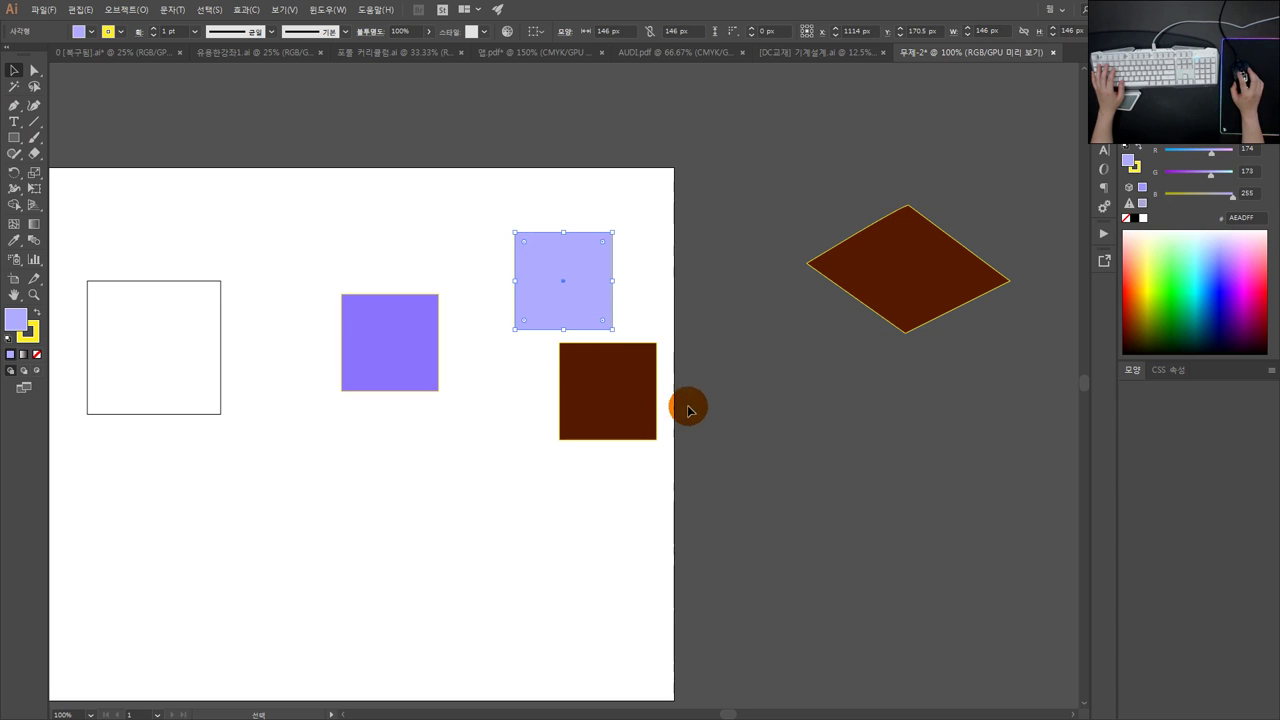
click(888, 276)
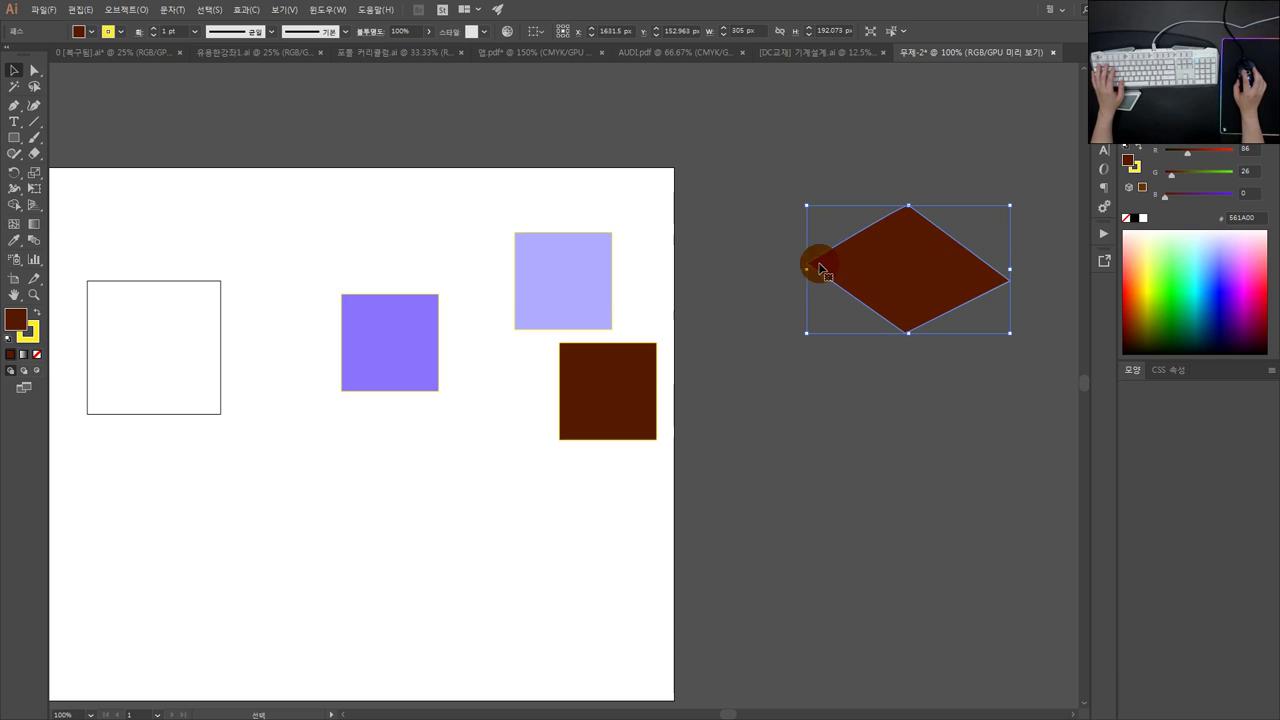
click(13, 241)
click(568, 267)
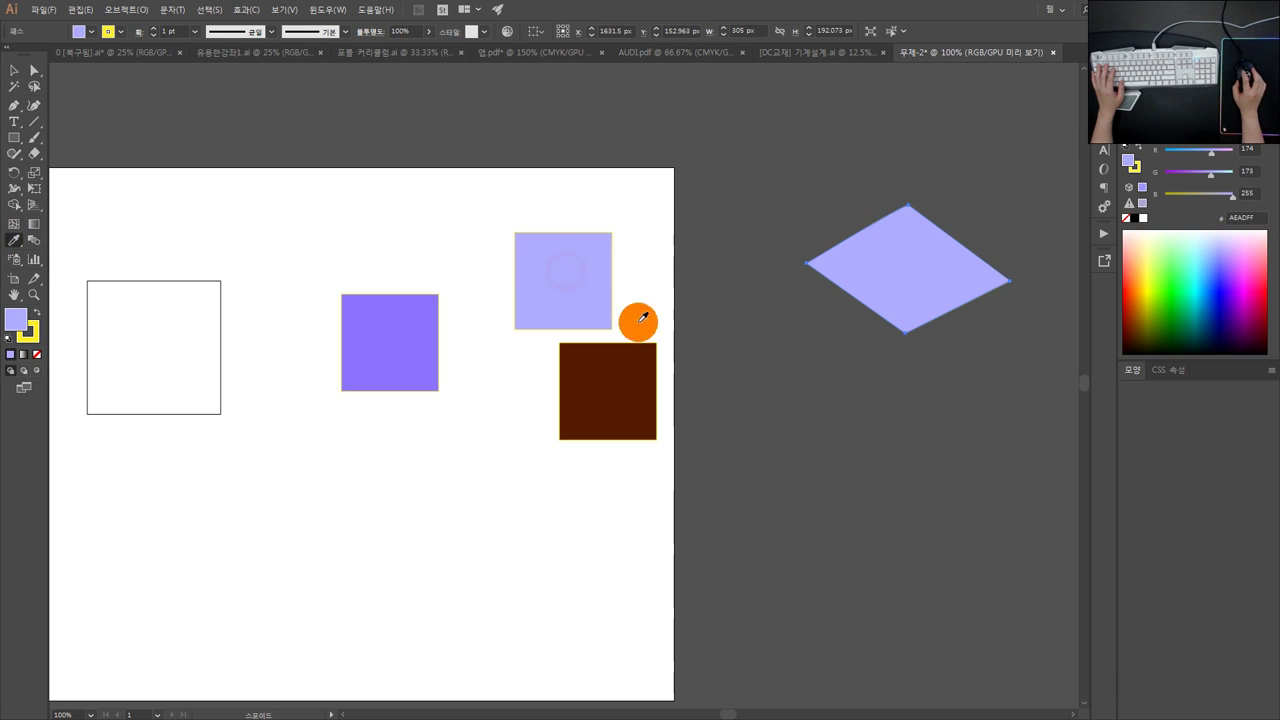
click(13, 70)
click(829, 170)
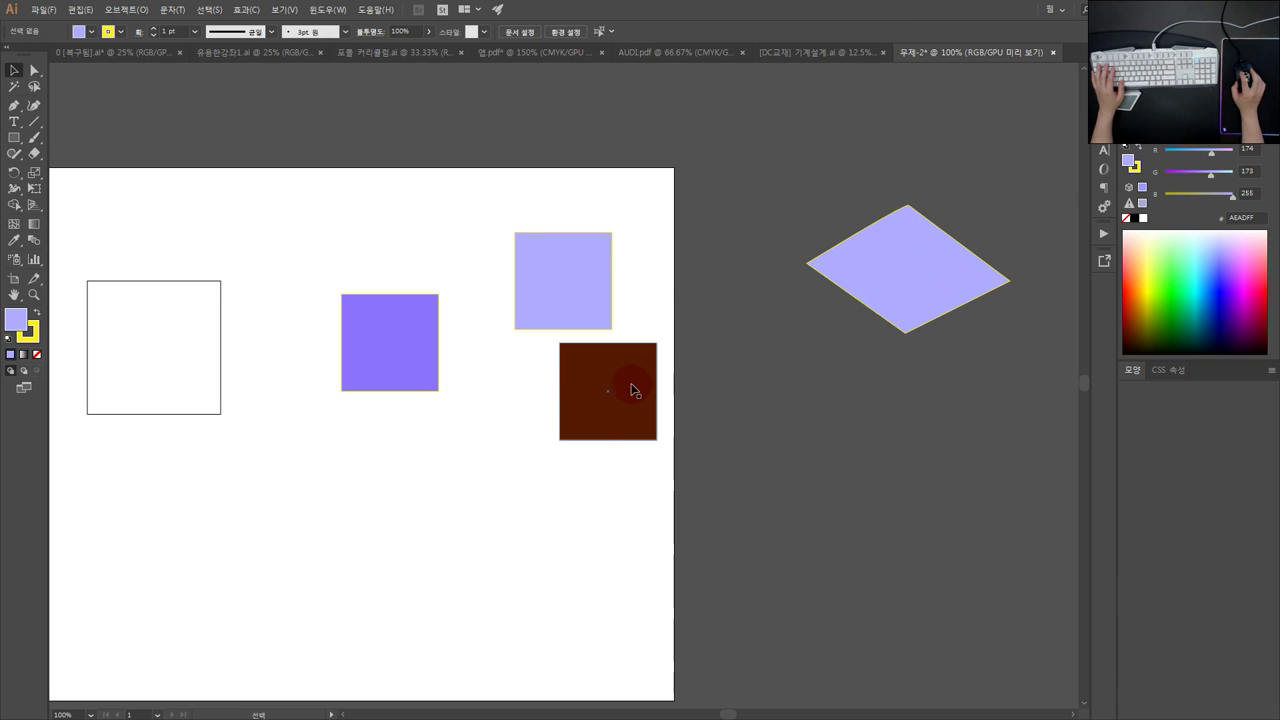
Step: Try recoloring the purple square with the dark brown square's fill using the Eyedropper, and undo the change
click(633, 391)
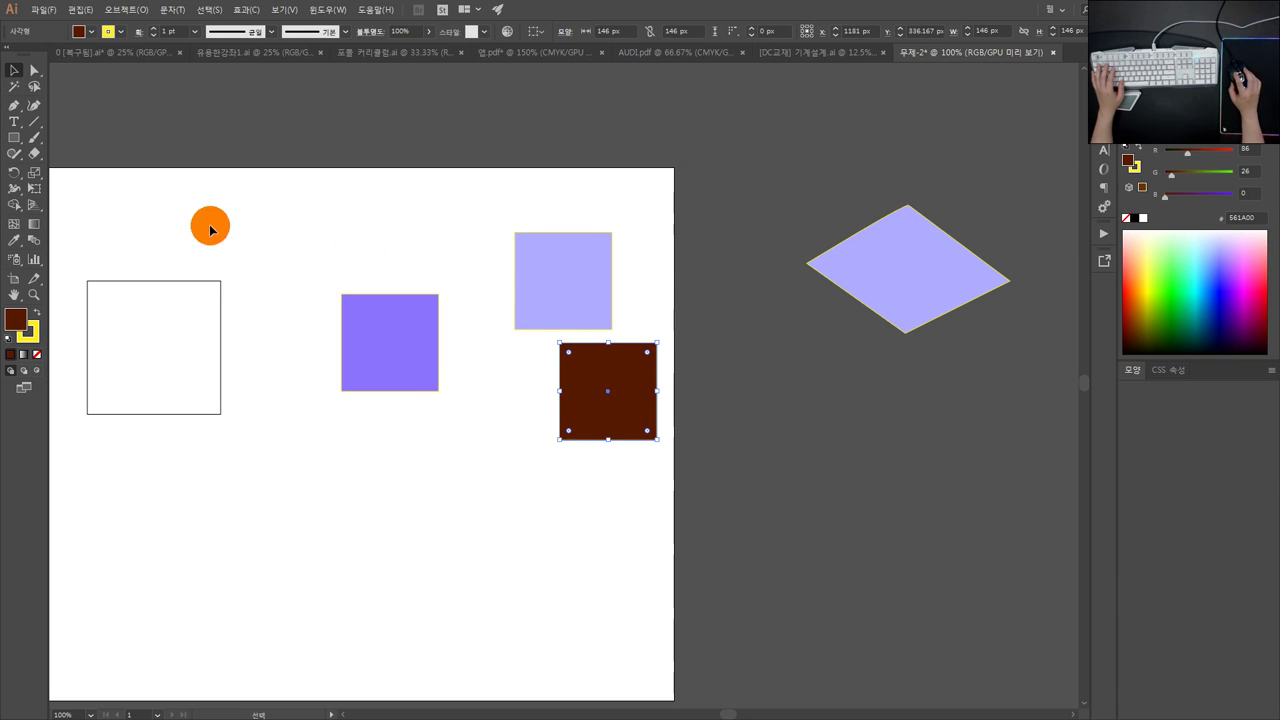
click(416, 360)
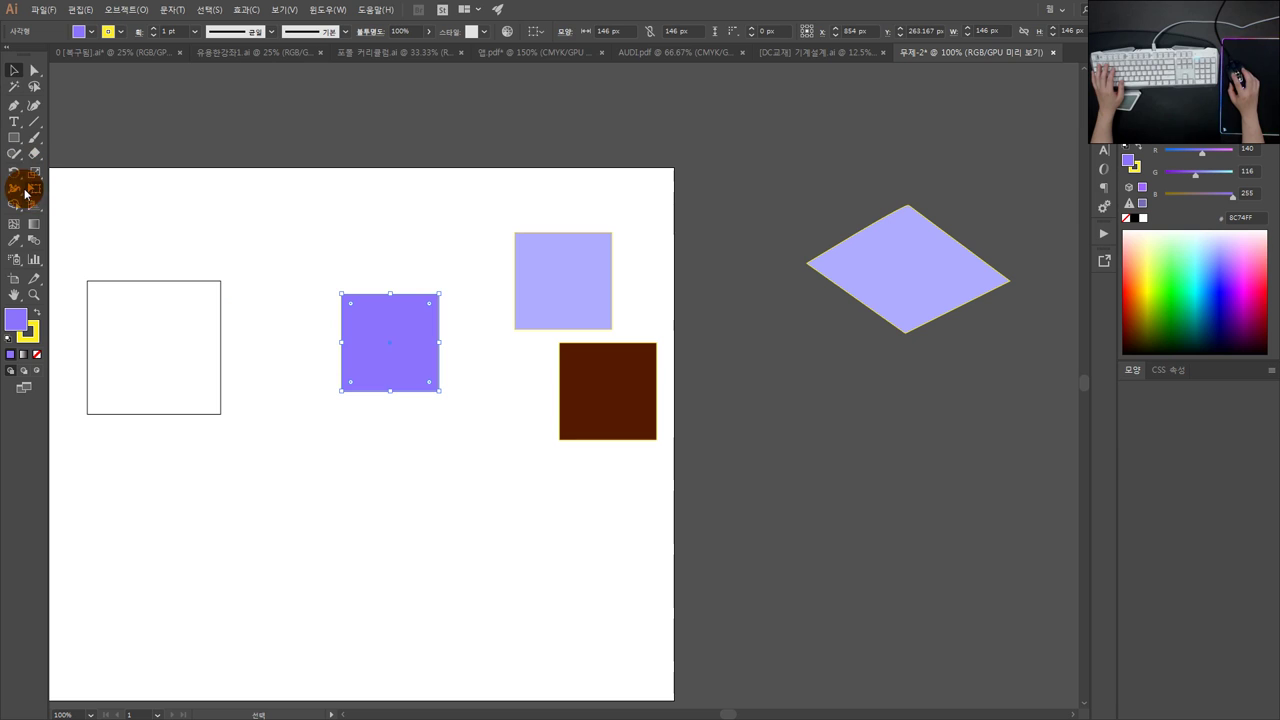
click(14, 240)
click(640, 364)
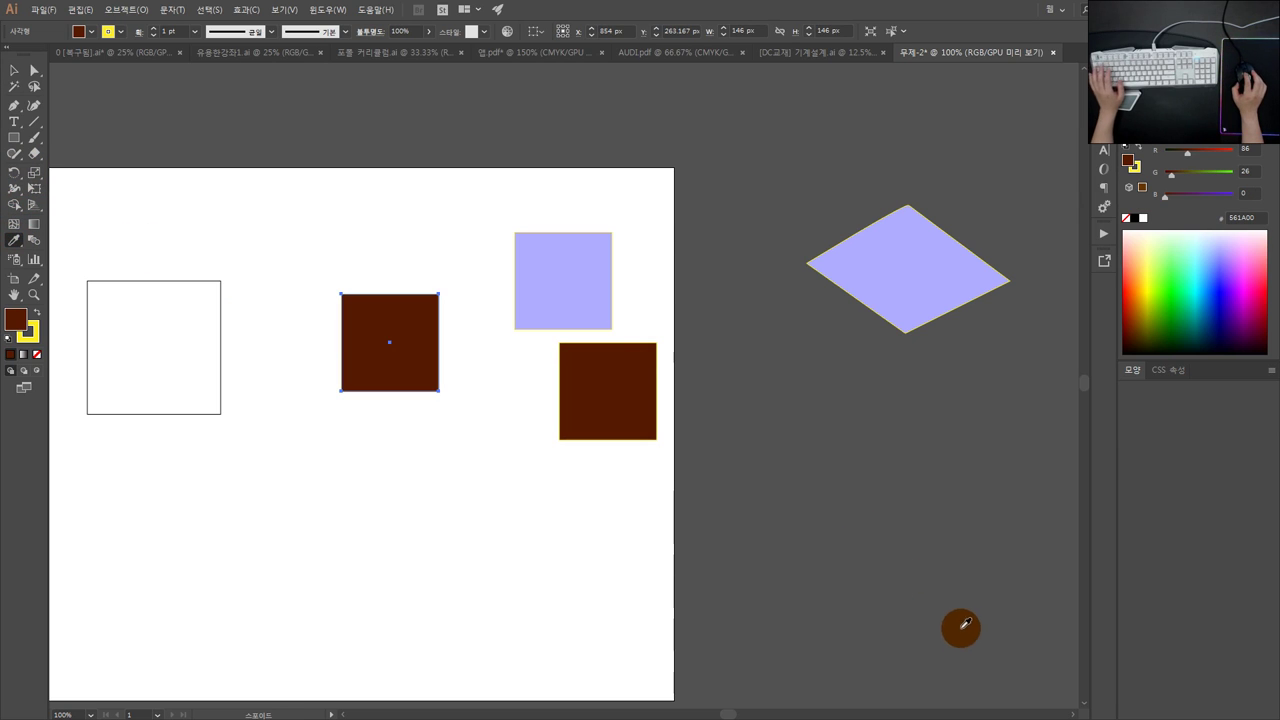
click(14, 70)
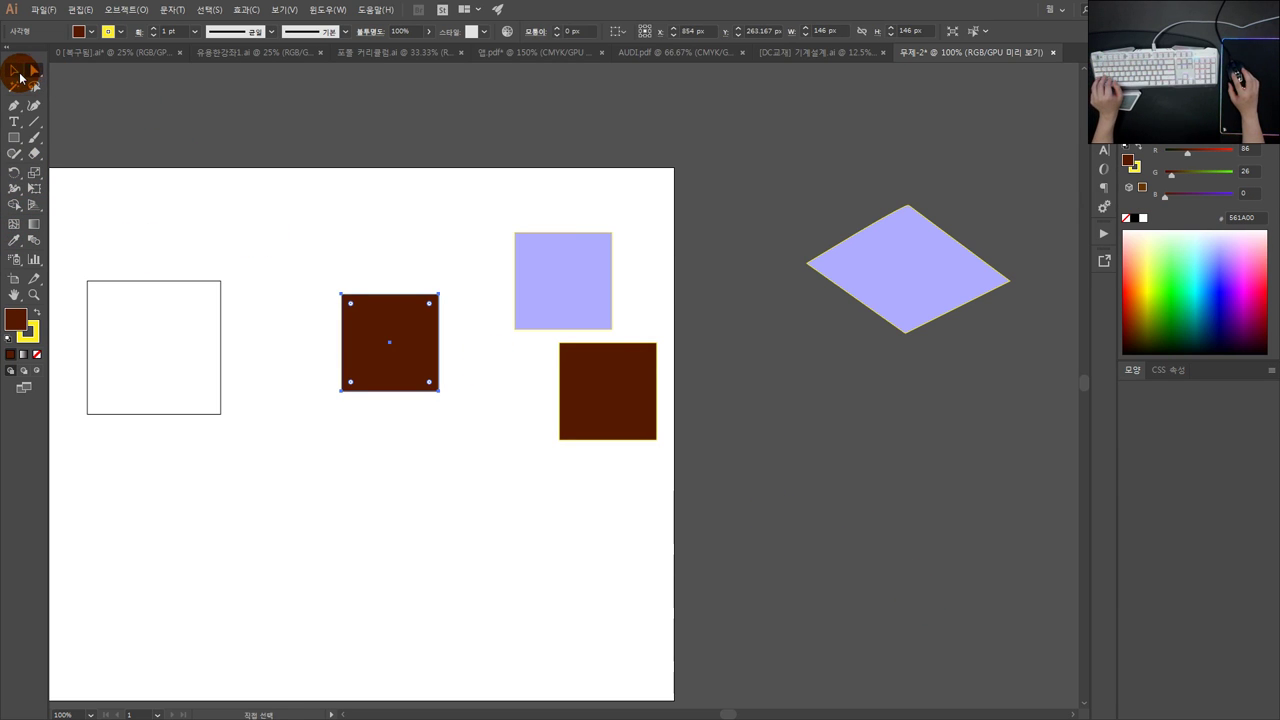
click(333, 110)
key(ctrl+z)
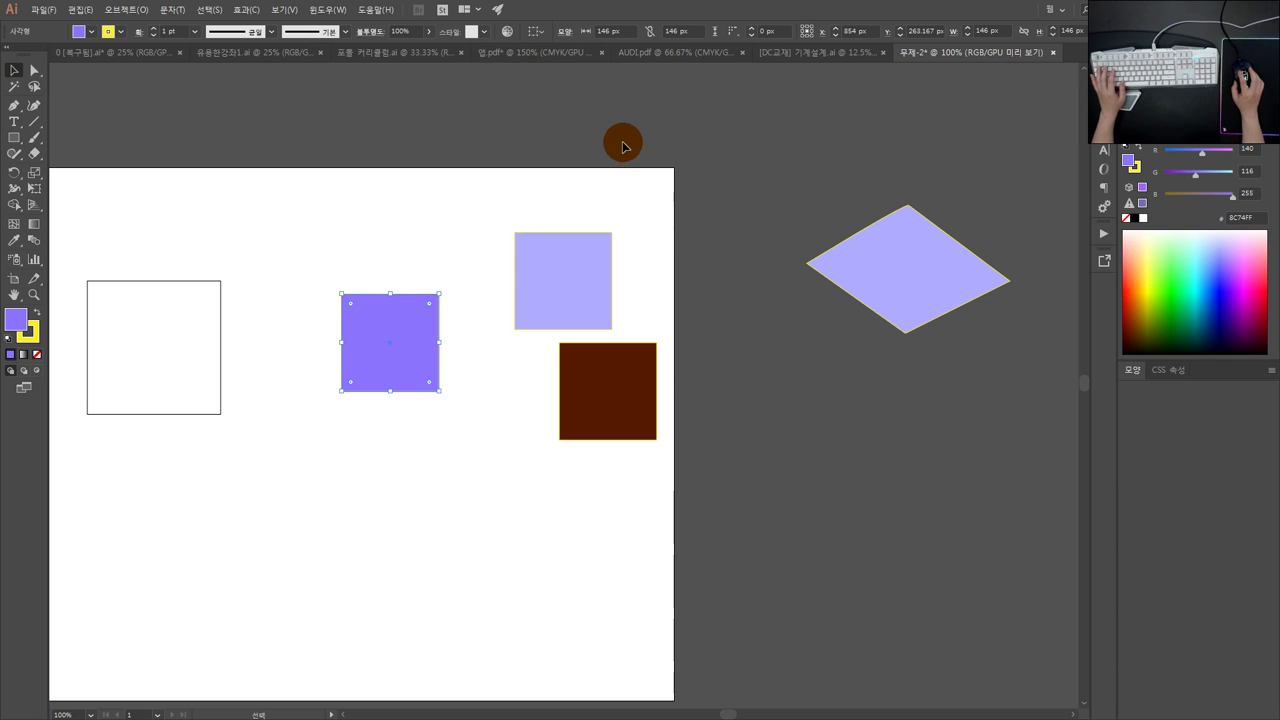
Step: Switch to the web browser and bring up the NAVER home page
key(alt+Tab)
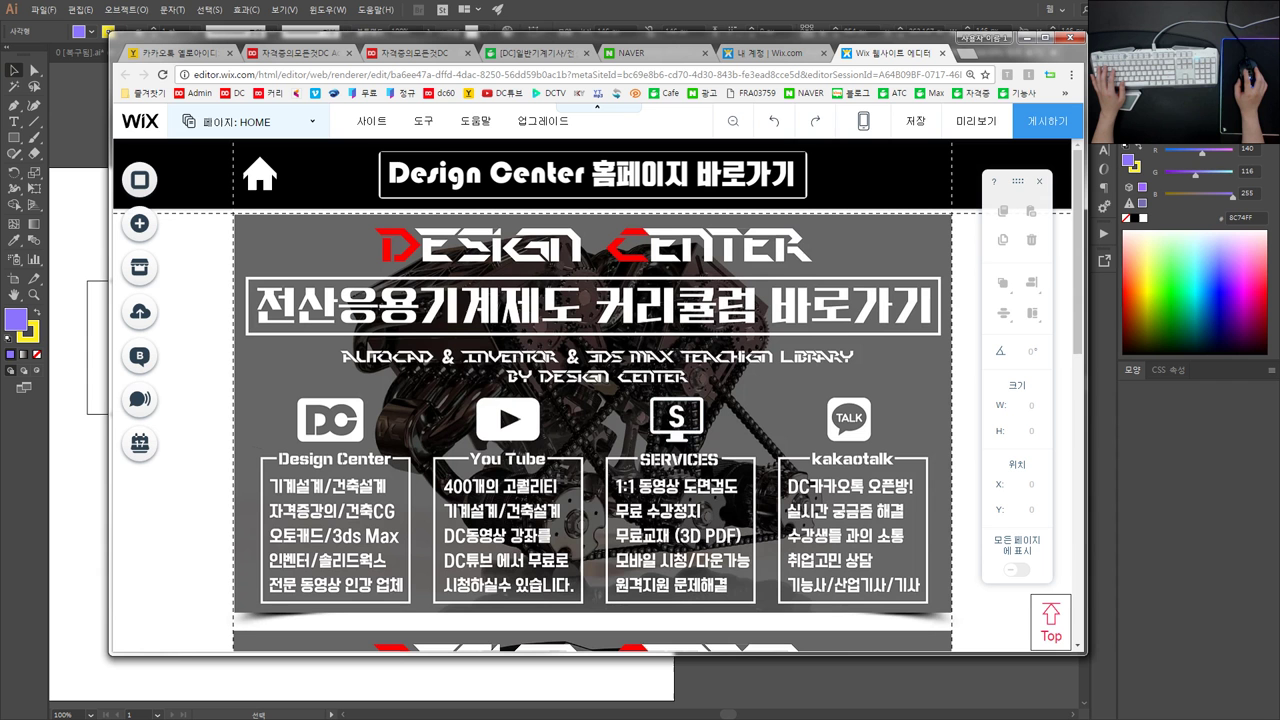
click(645, 55)
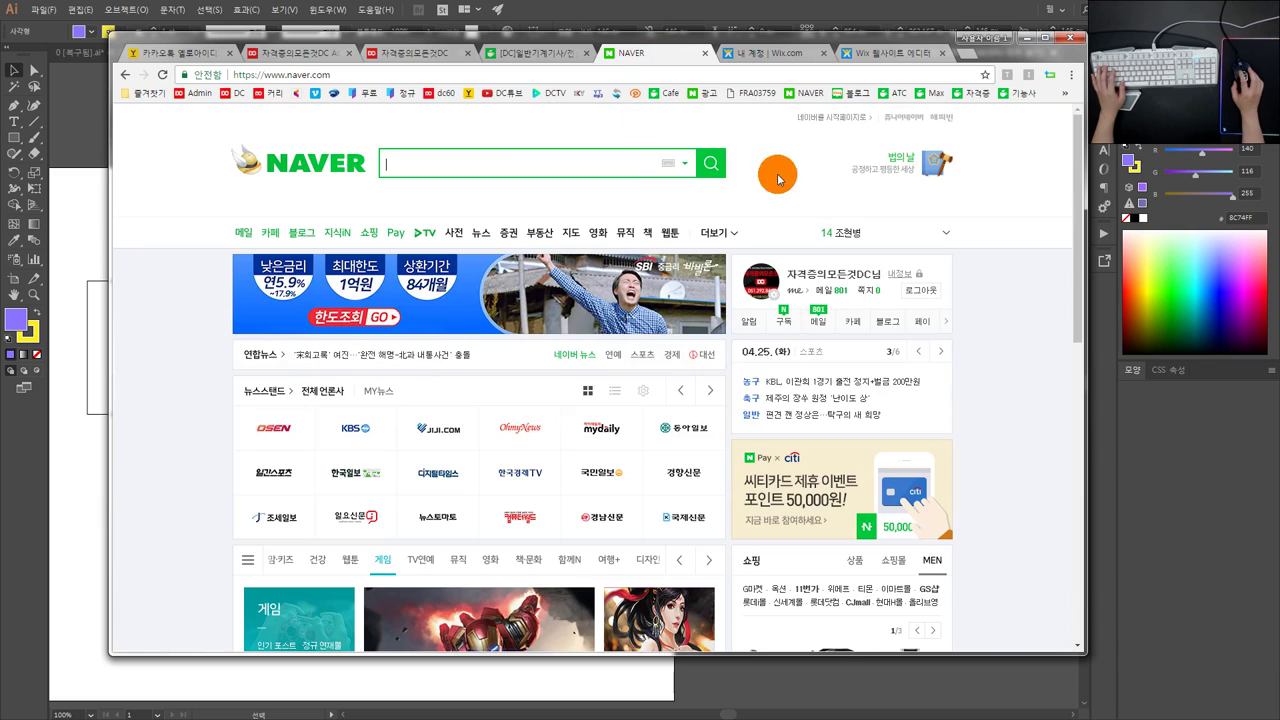
click(1045, 78)
click(886, 110)
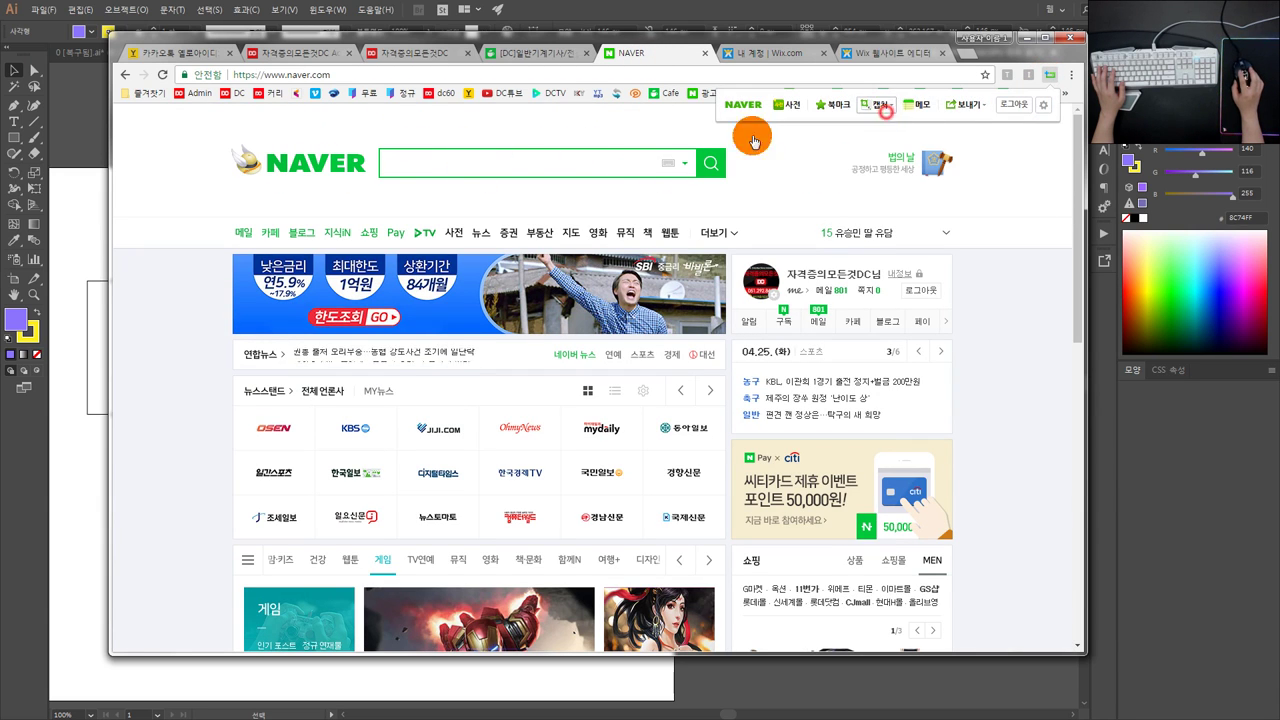
click(251, 138)
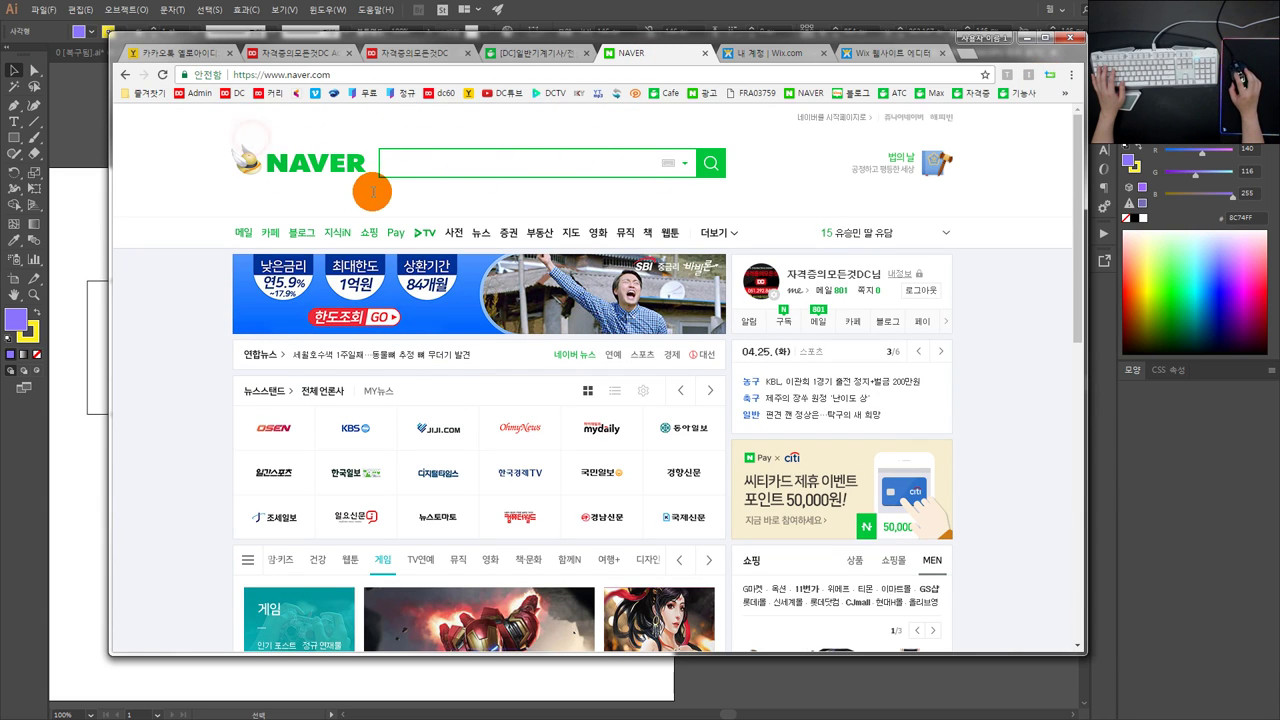
Step: Capture the NAVER logo area of the page and save it to the desktop as 2017-04-25.jpeg
click(1047, 78)
click(875, 104)
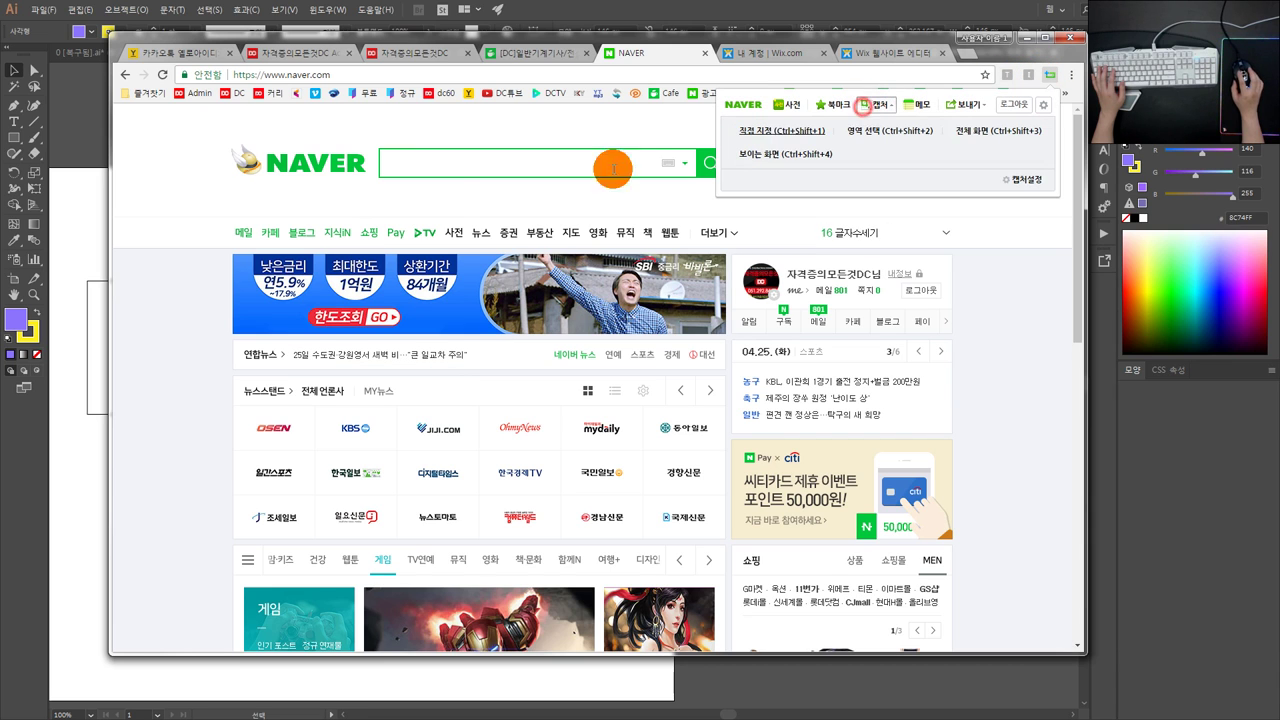
click(789, 135)
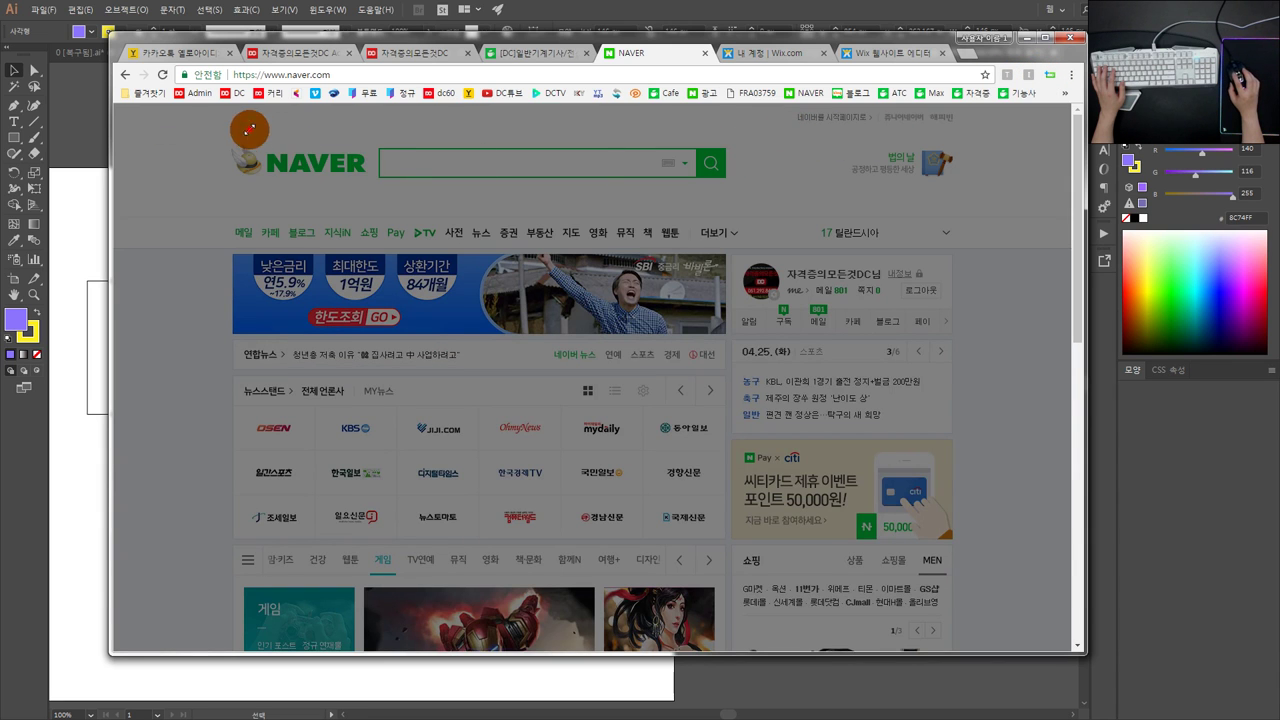
drag(249, 127, 389, 194)
click(362, 205)
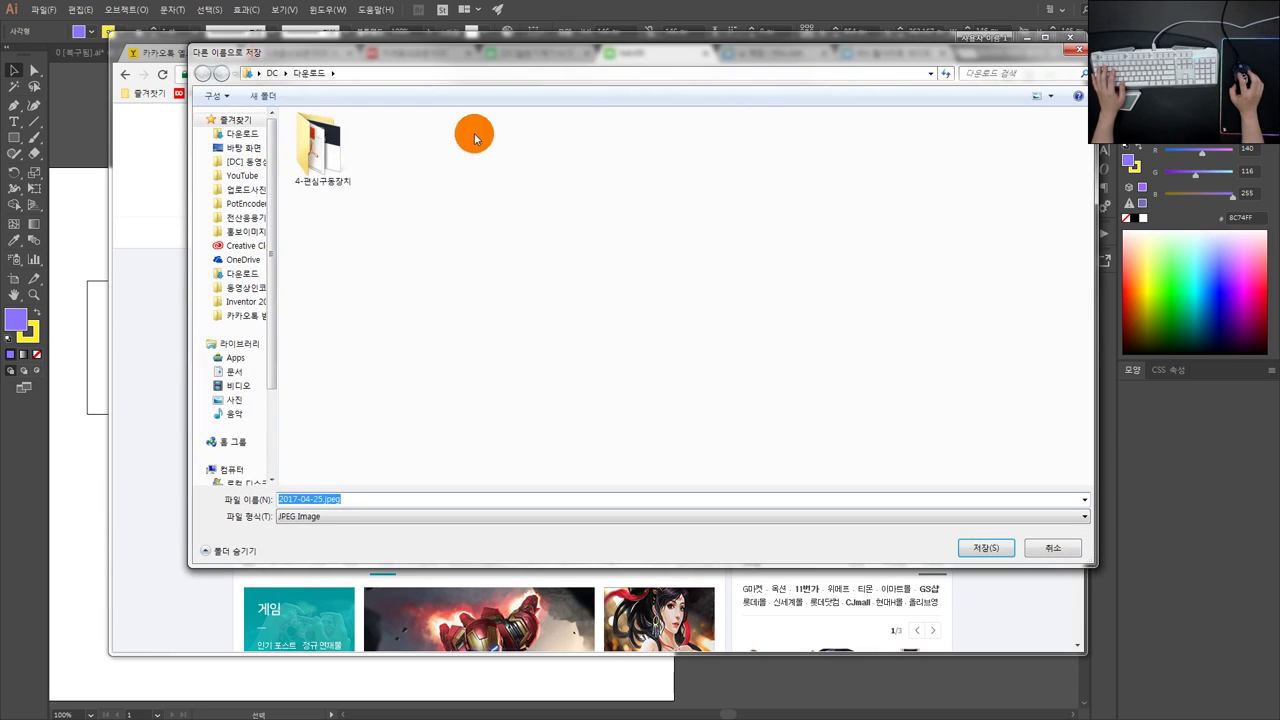
click(250, 148)
click(985, 548)
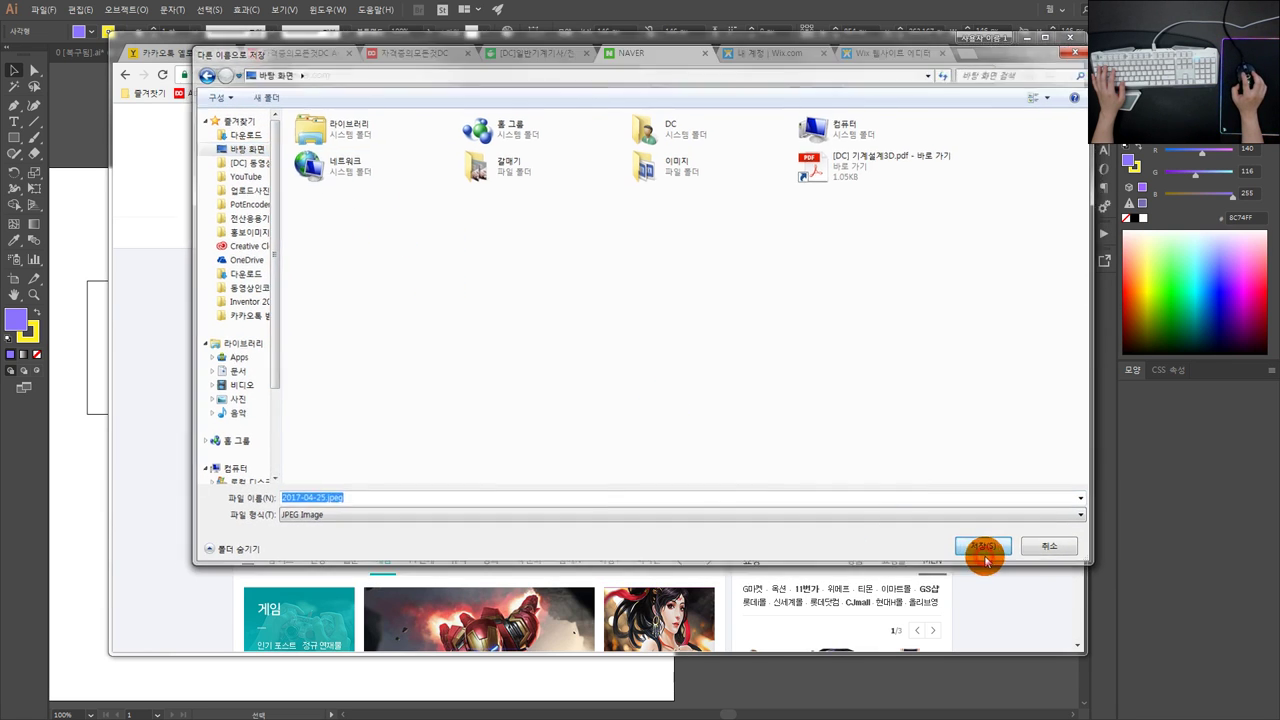
Step: Return to Illustrator, place the saved 2017-04-25.jpeg beside the artboard next to the diamond, and leave everything deselected
click(1026, 40)
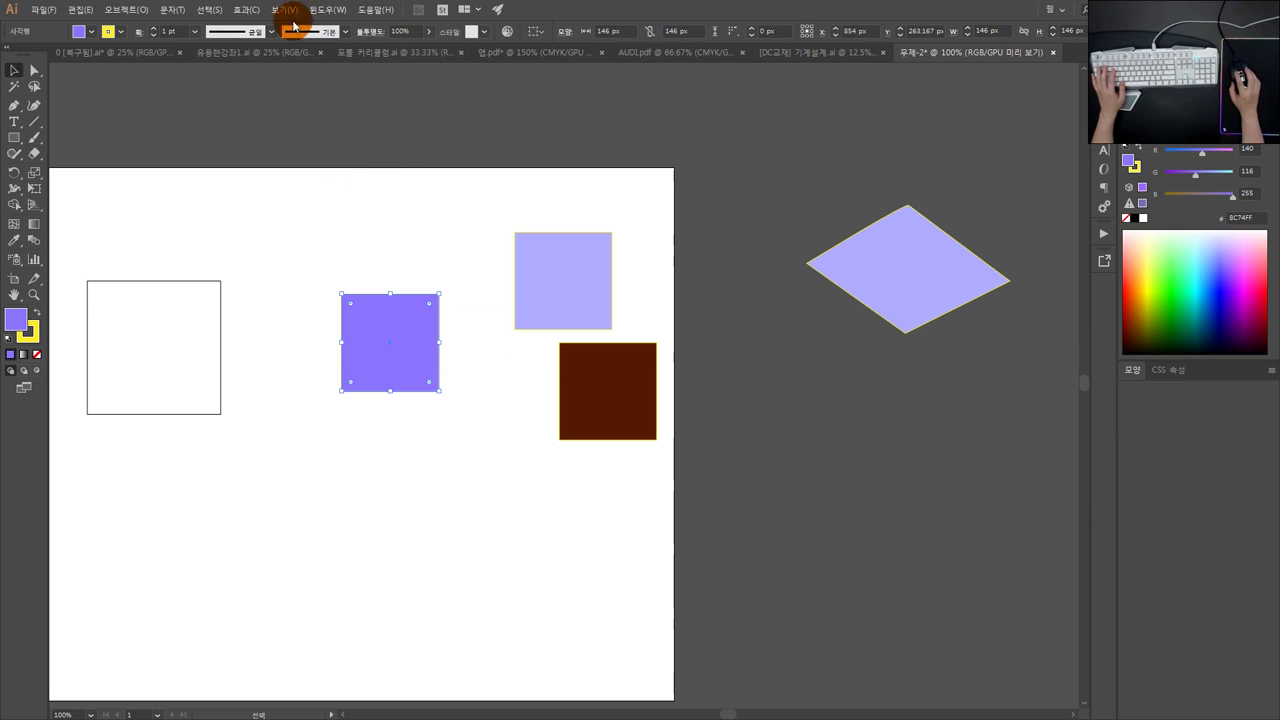
drag(376, 207, 754, 178)
key(space)
drag(771, 243, 695, 261)
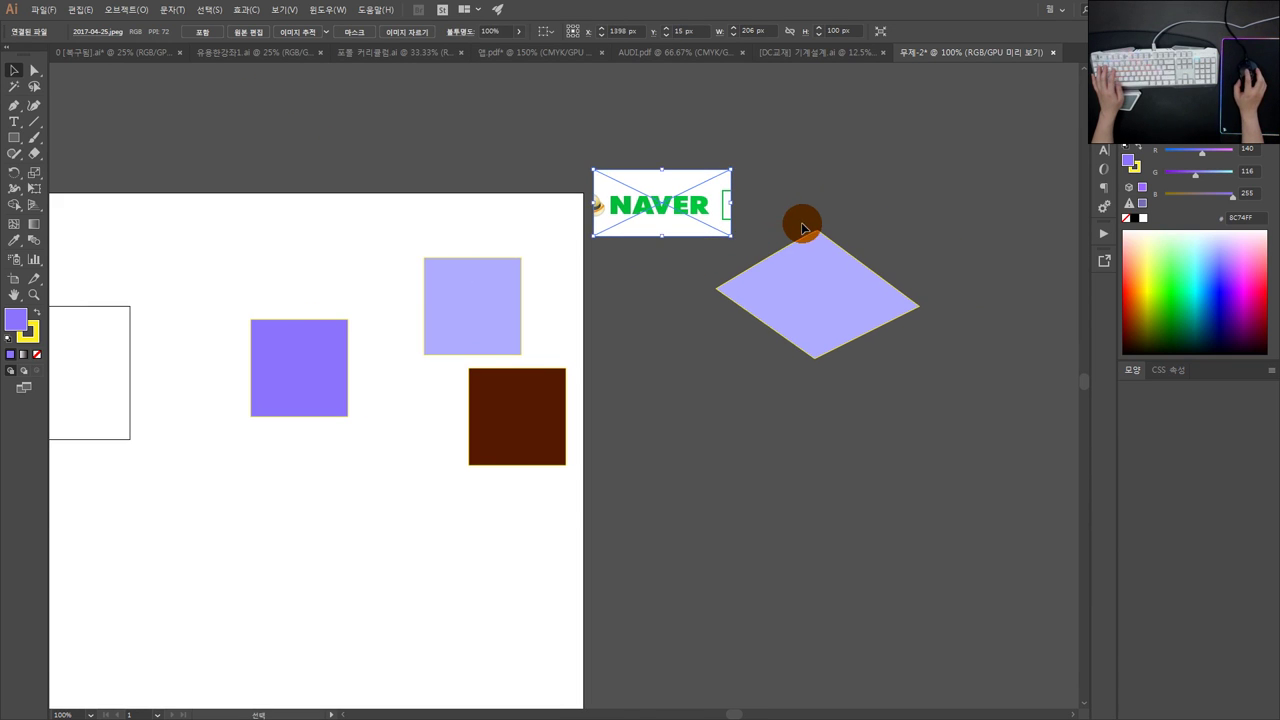
click(790, 218)
scroll(803, 250, up, 1)
click(779, 275)
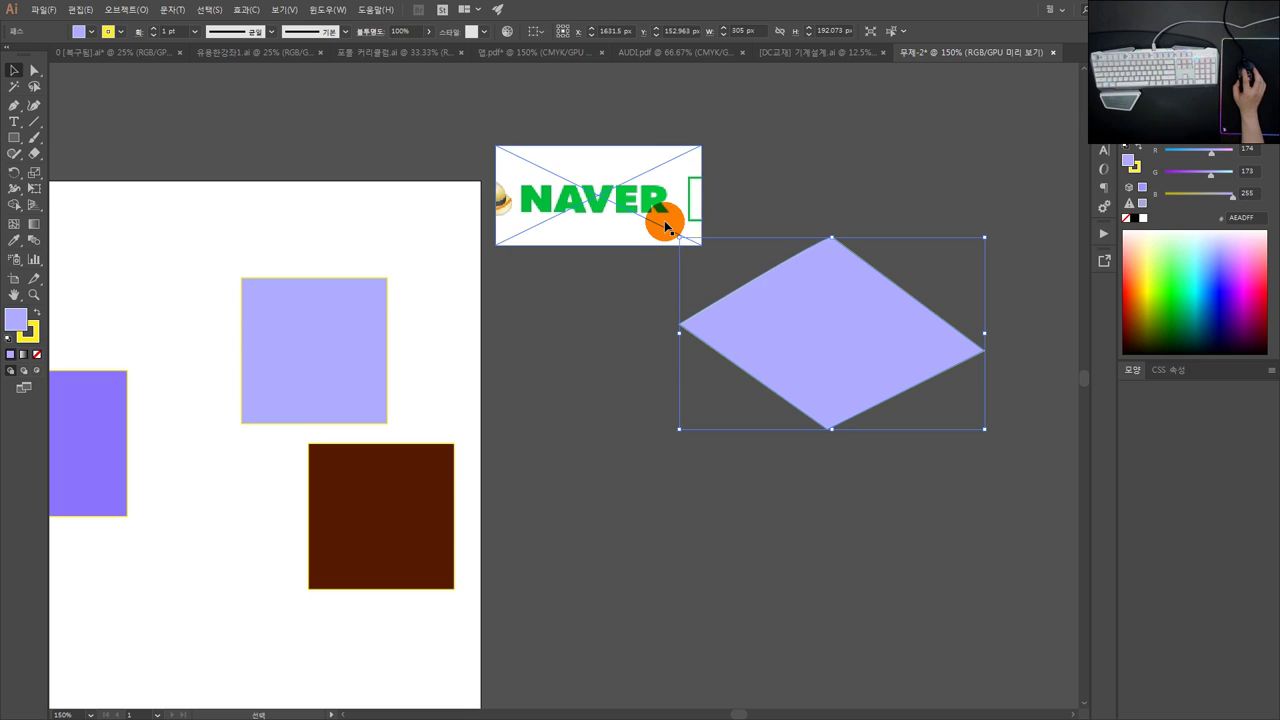
click(726, 191)
Step: Add the text NAVER above the diamond beside the logo image and enlarge it to about 41 pt
key(space)
drag(773, 194, 731, 203)
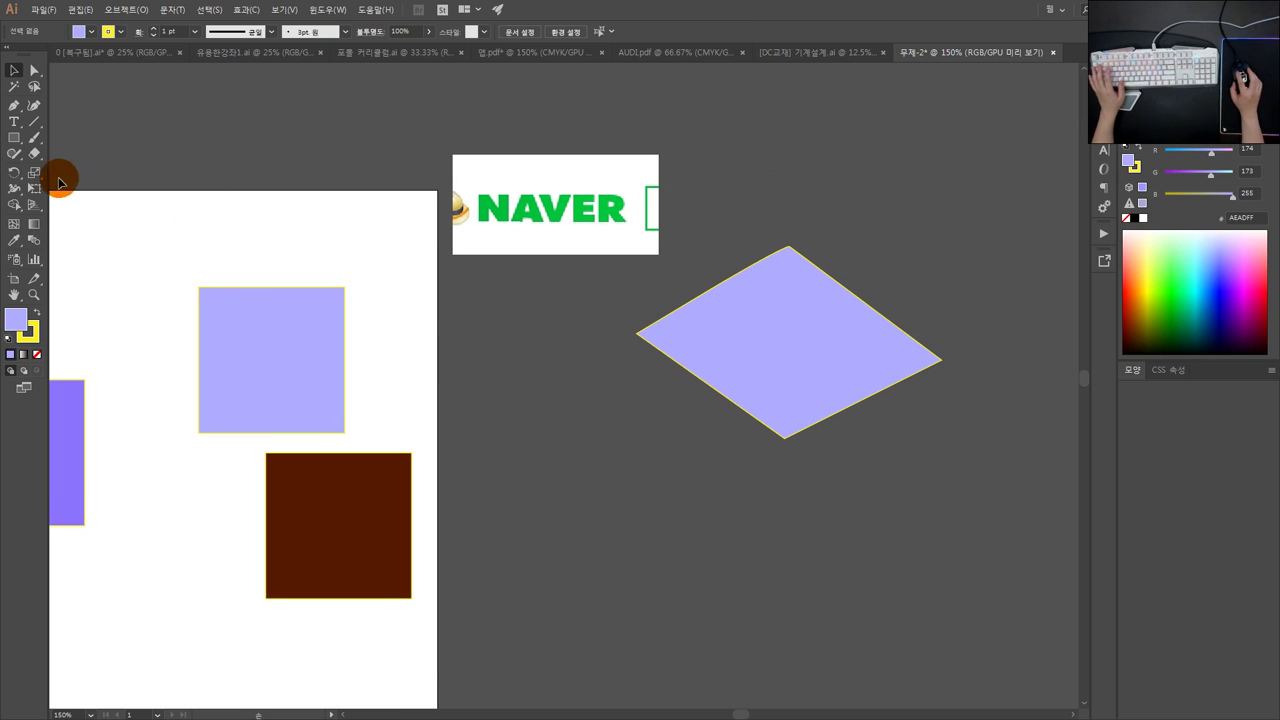
click(14, 121)
click(767, 208)
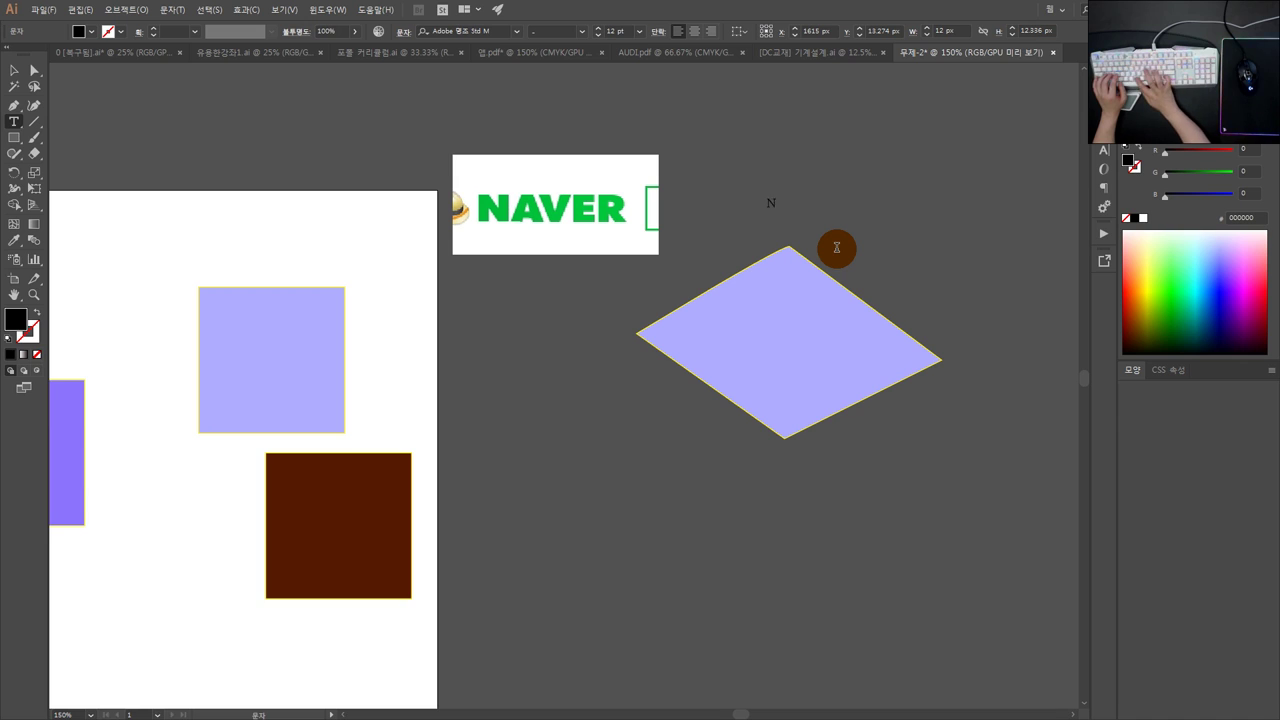
text(NAVER)
key(Escape)
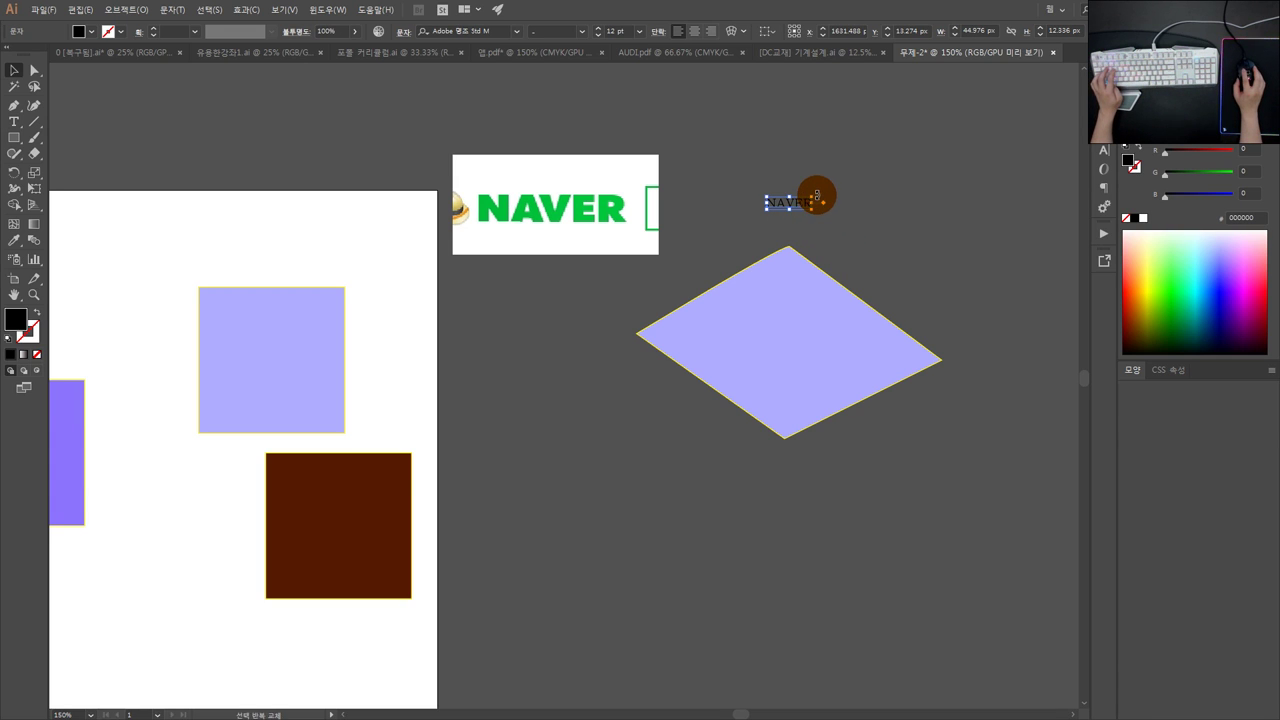
drag(817, 195, 903, 126)
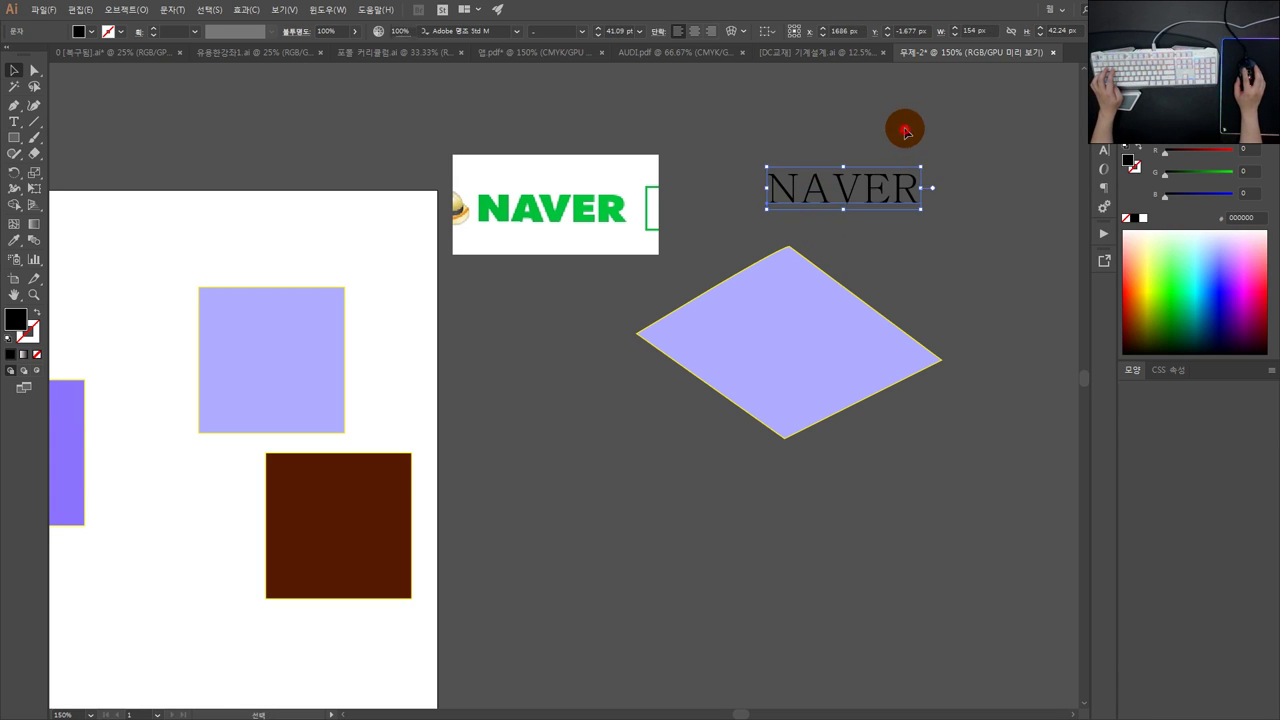
Step: Set the NAVER text's font to 타이포_쌍문동 스텐실 and colour it with the green sampled from the logo image
click(514, 31)
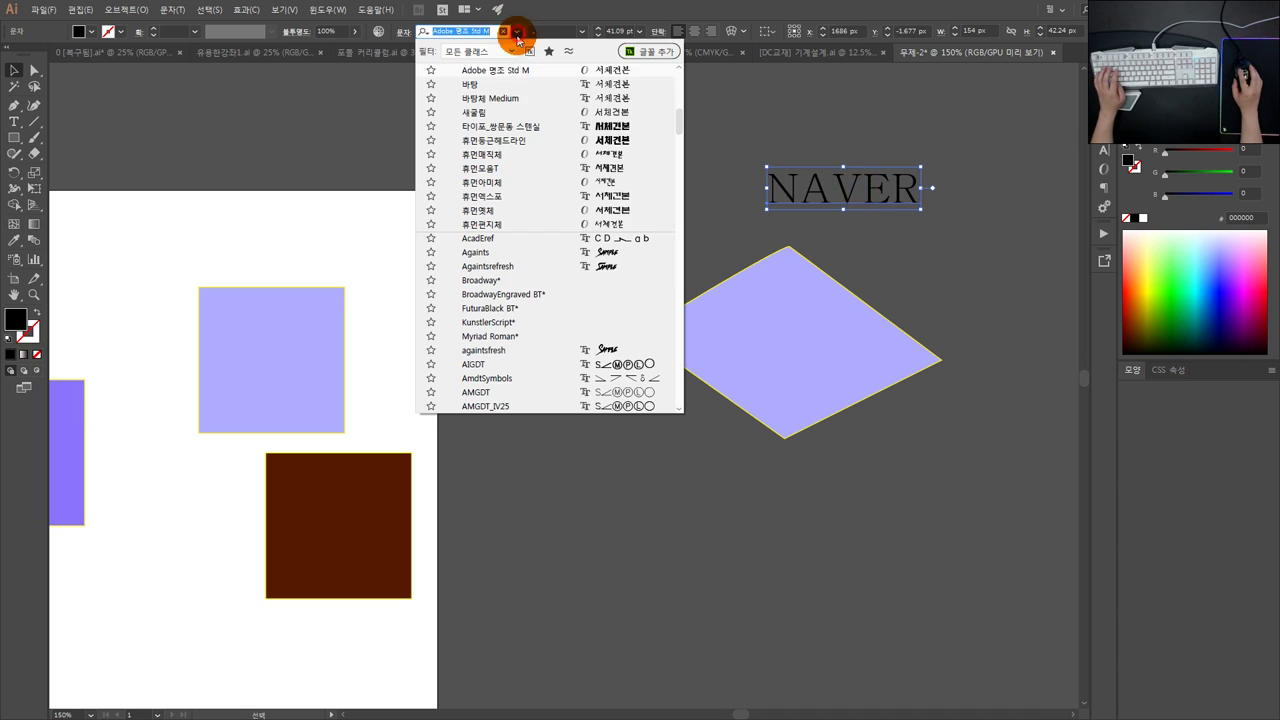
click(505, 127)
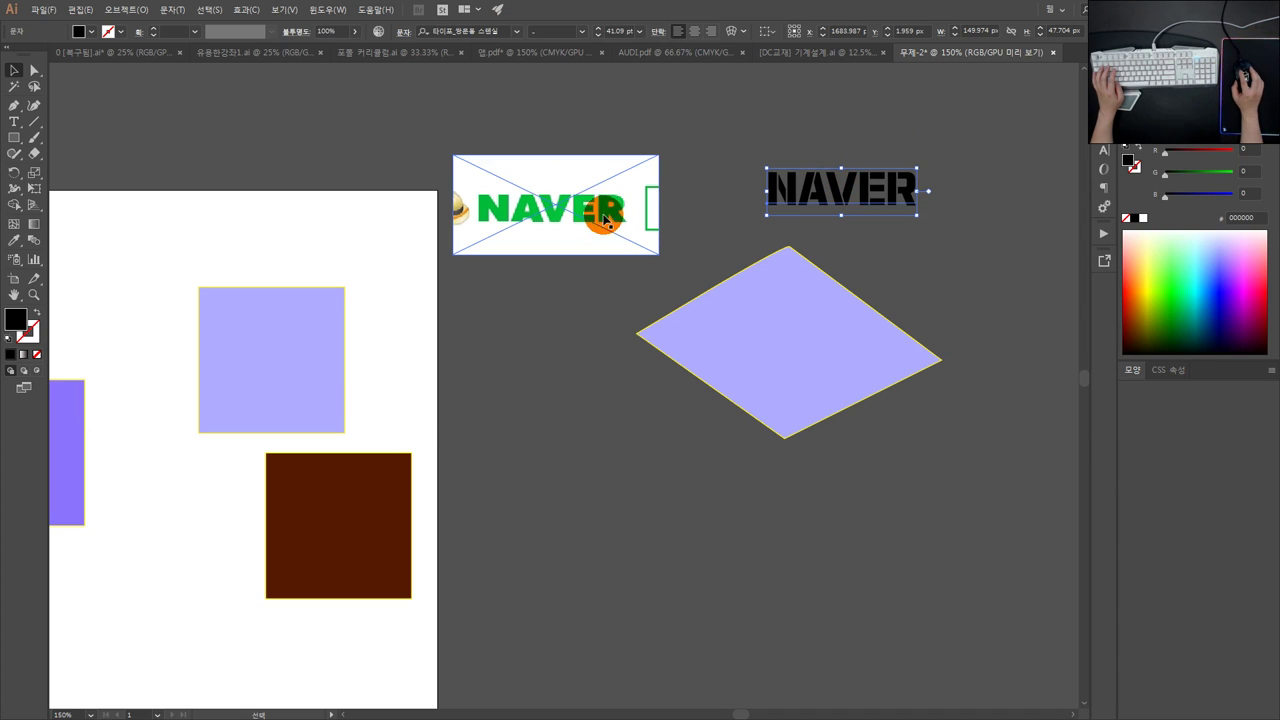
click(558, 214)
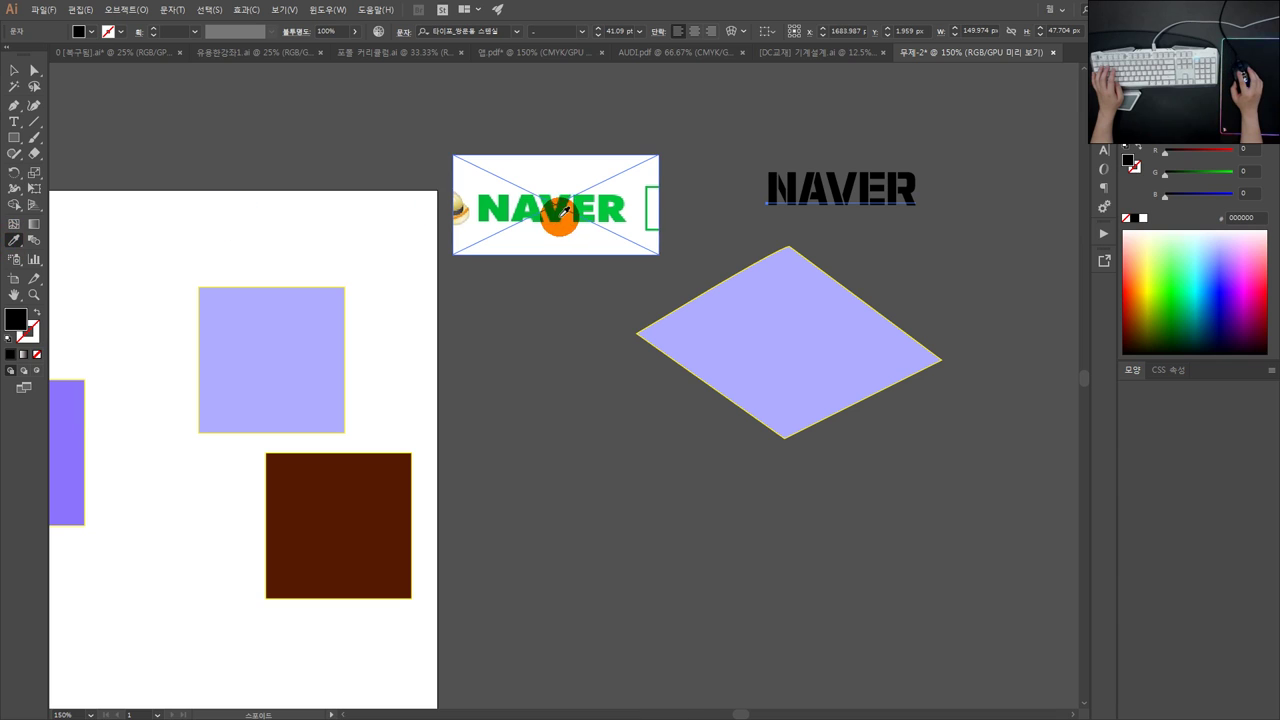
click(585, 197)
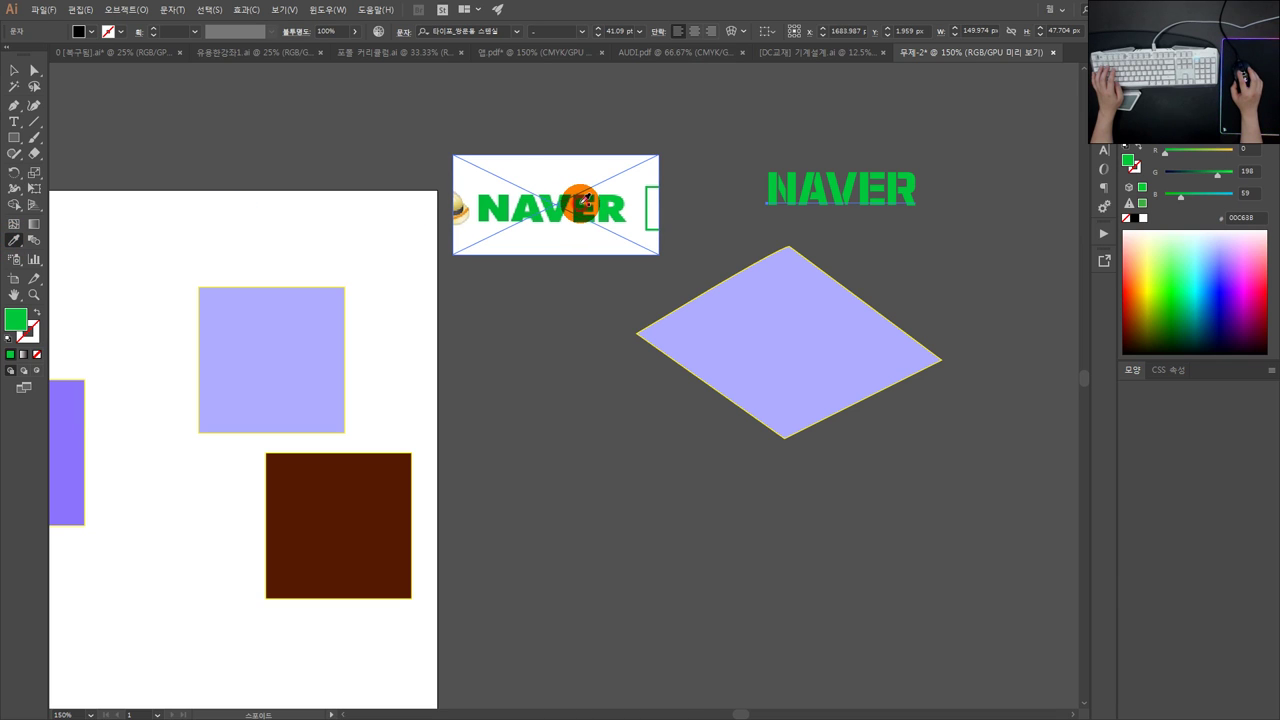
click(20, 73)
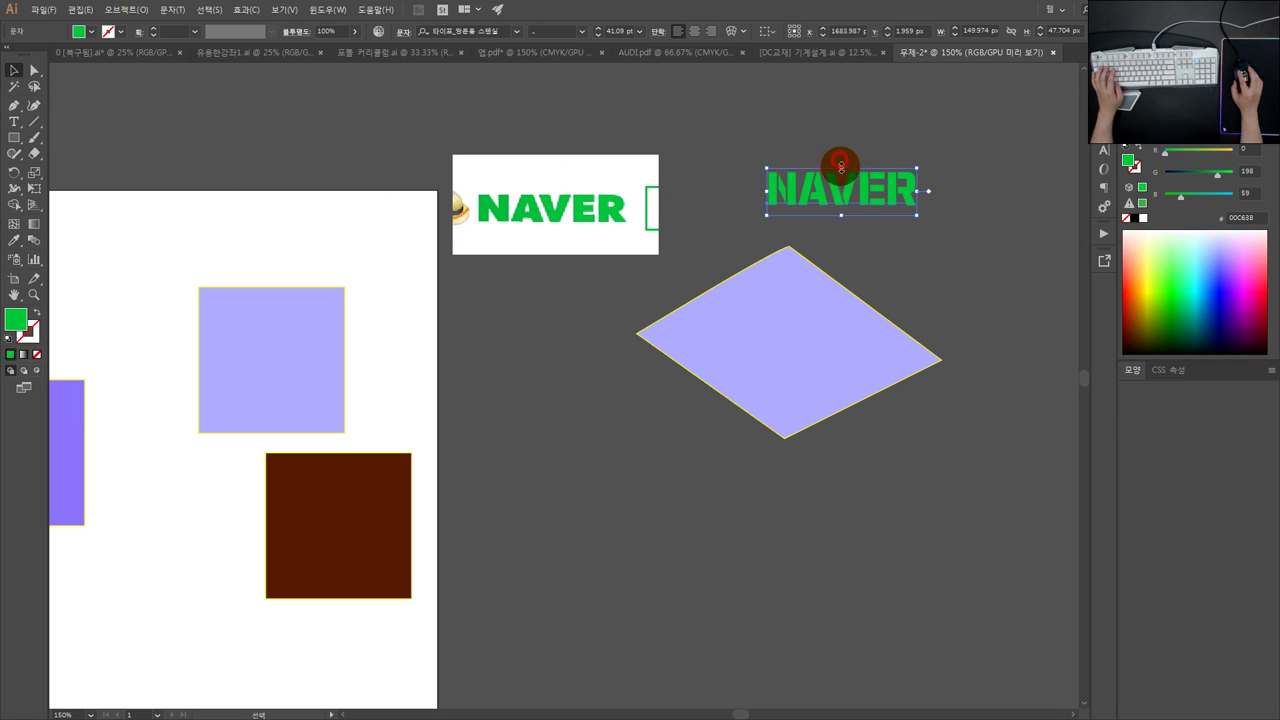
scroll(949, 186, up, 2)
click(957, 204)
click(753, 226)
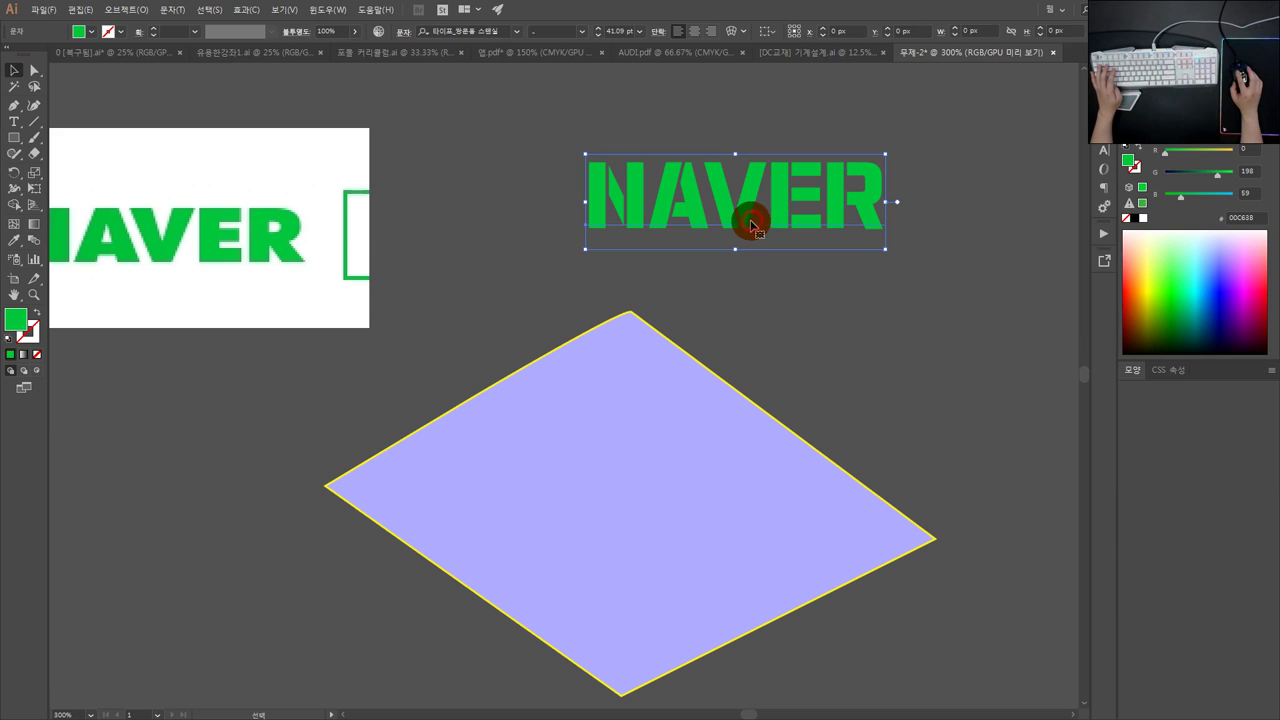
scroll(742, 232, down, 2)
click(831, 246)
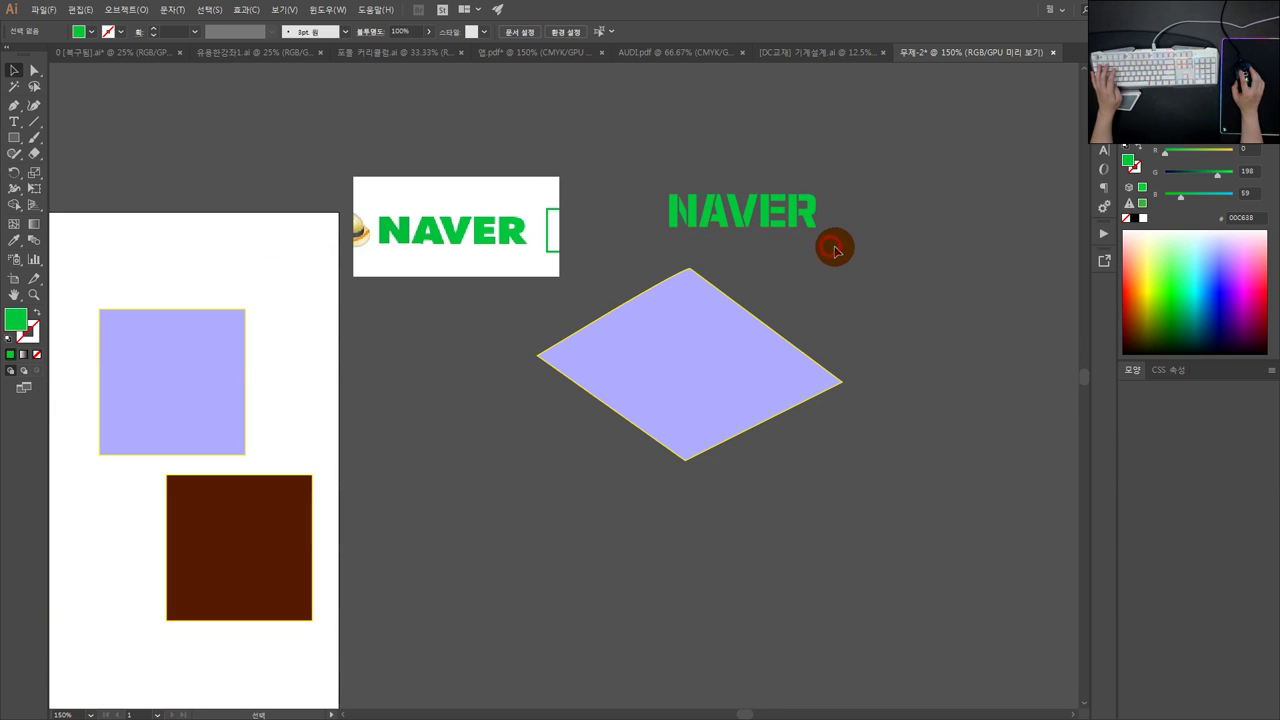
Step: Move the green NAVER text slightly upward and convert it to outlines
click(747, 220)
double_click(747, 219)
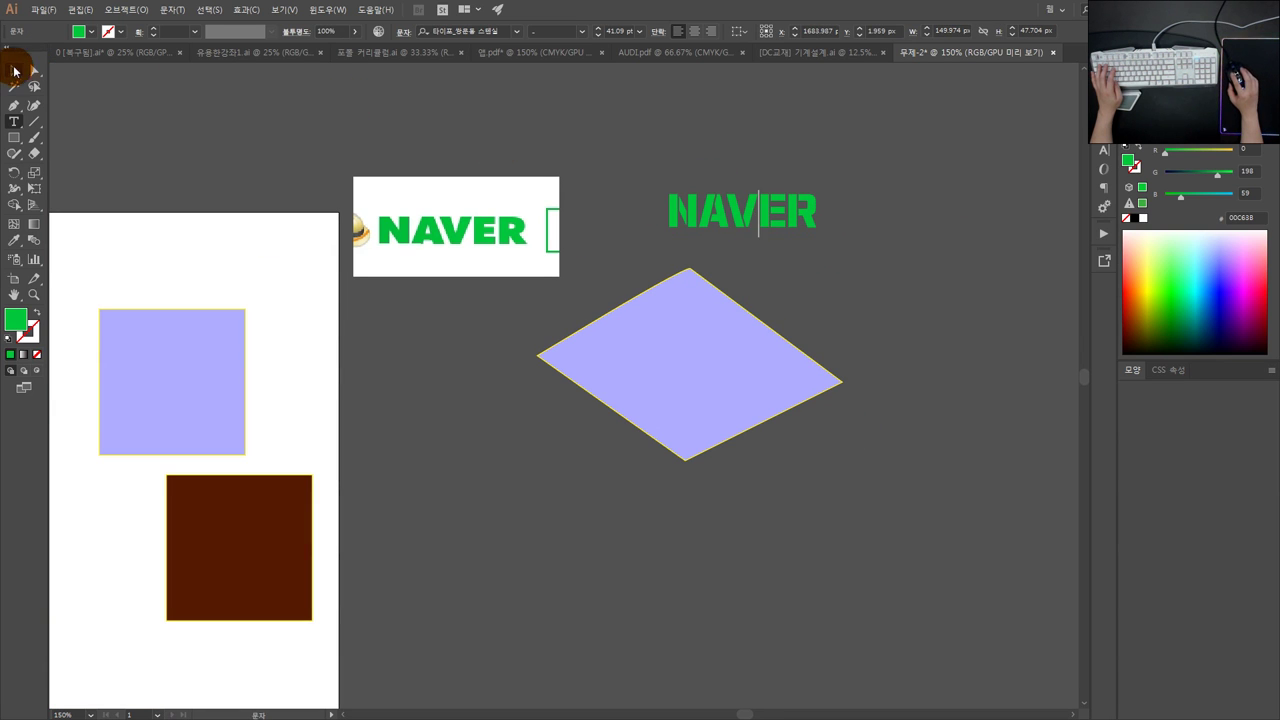
click(14, 70)
drag(731, 213, 727, 195)
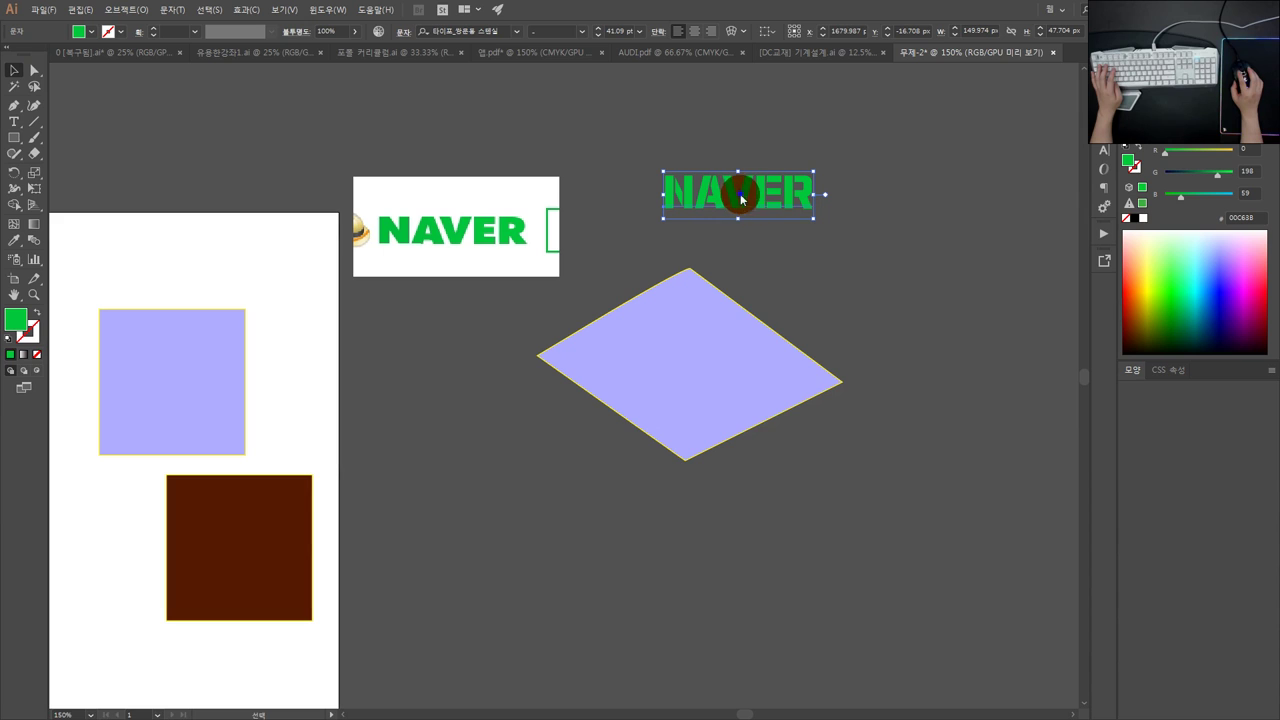
right_click(741, 197)
click(740, 189)
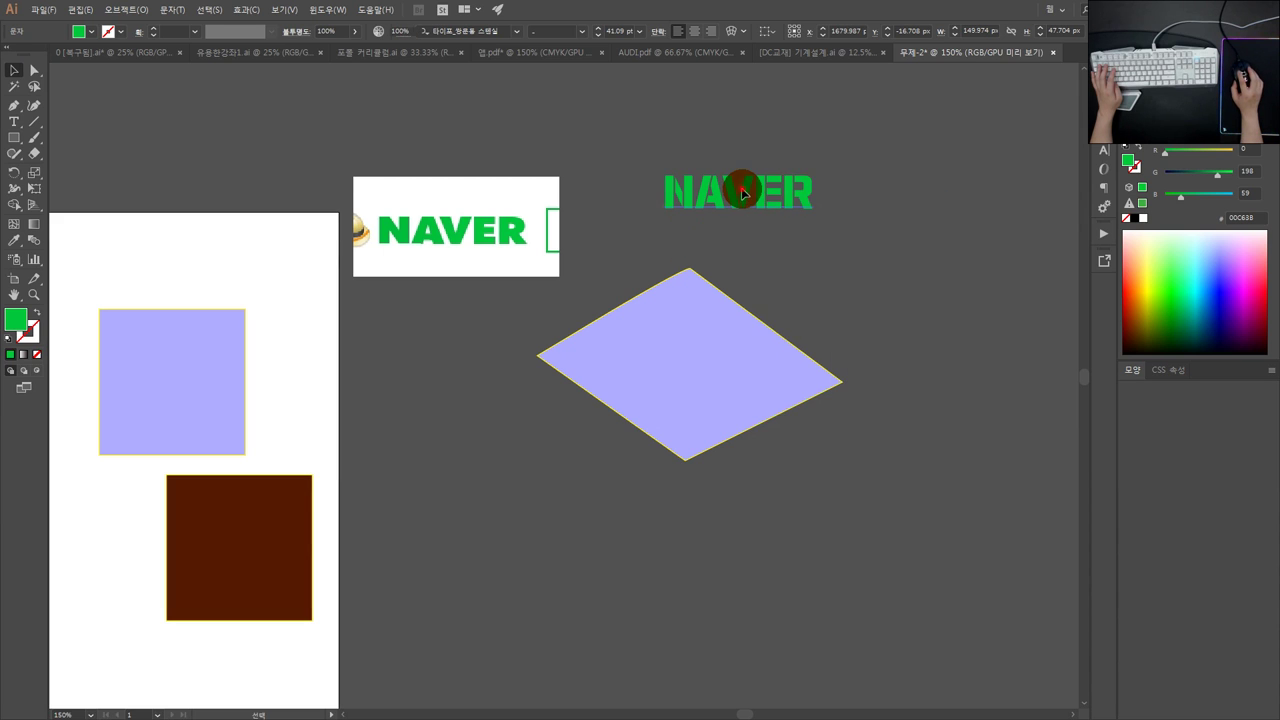
right_click(742, 191)
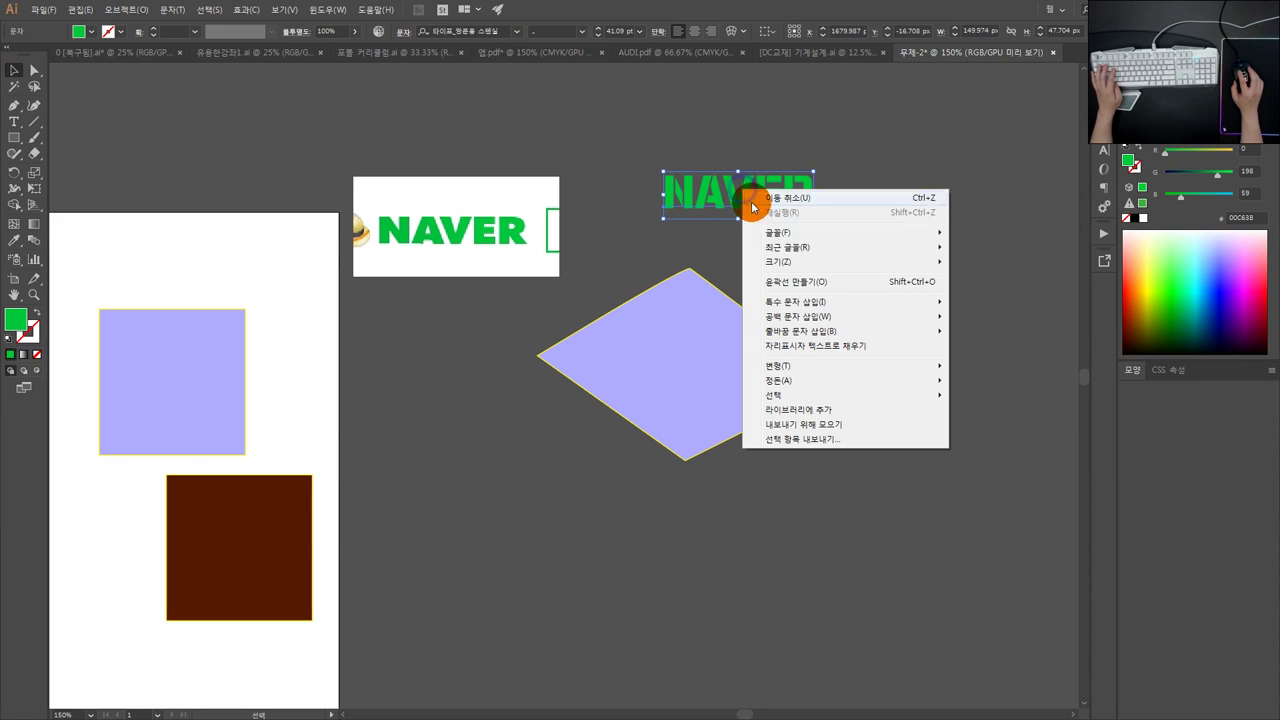
click(830, 291)
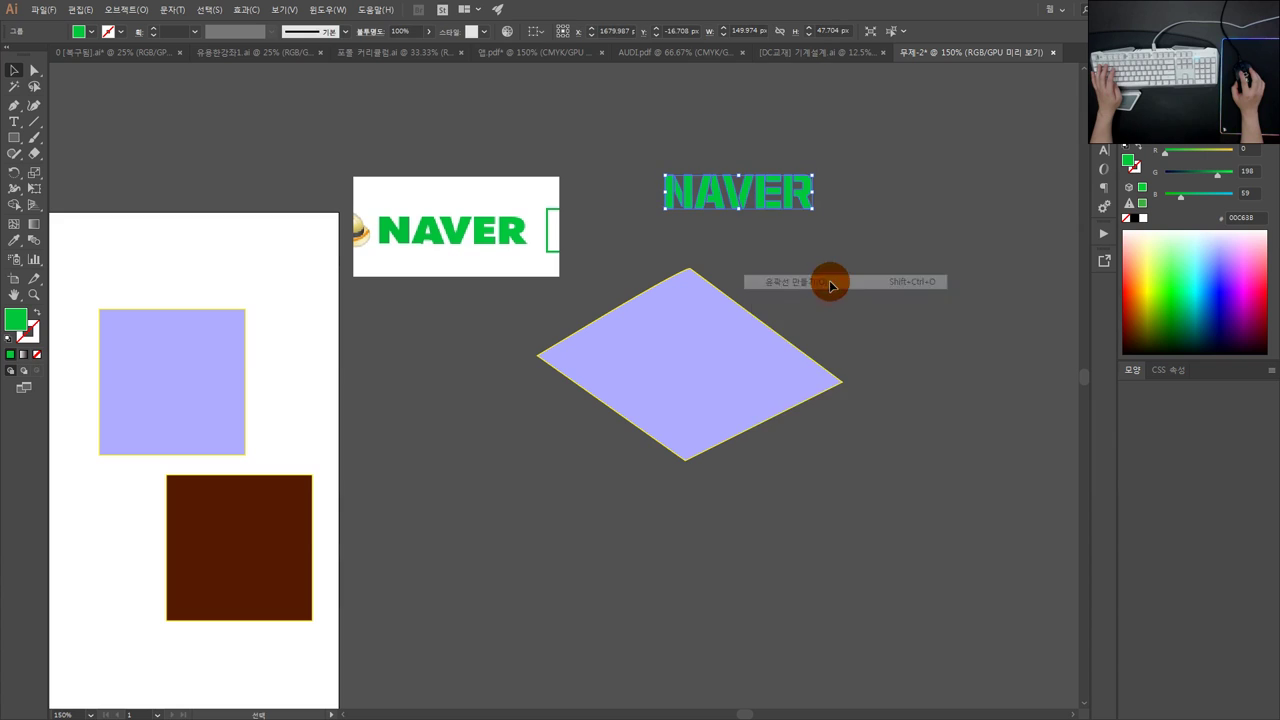
Step: Pull the lower-left anchor points of the outlined V and E down about 23 px to form pointed spikes
scroll(751, 180, up, 2)
click(234, 98)
click(35, 72)
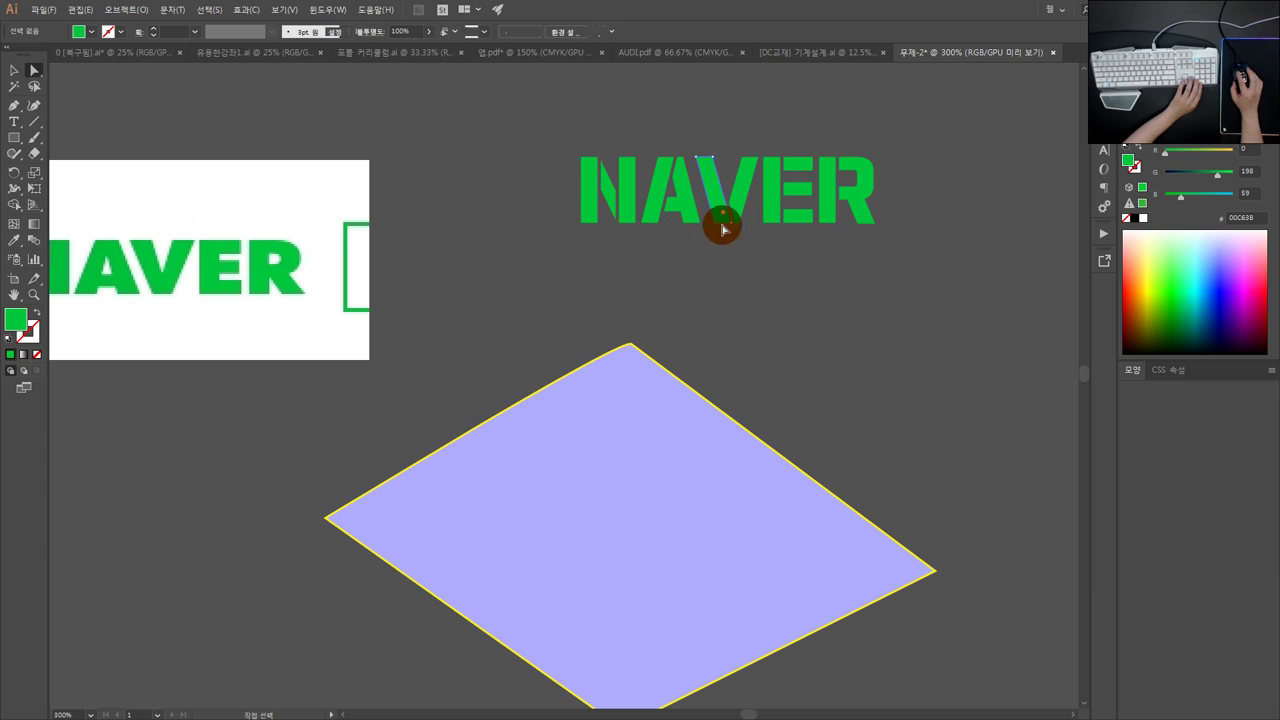
click(724, 242)
click(719, 227)
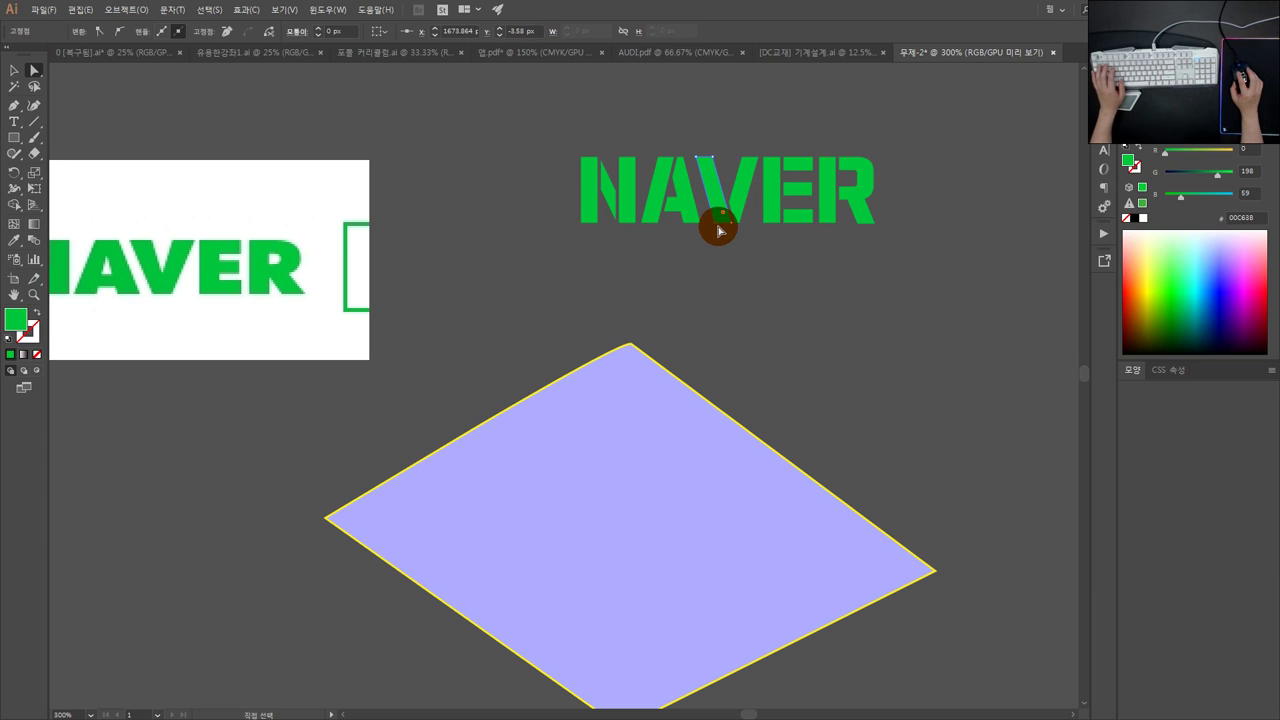
drag(716, 228, 715, 272)
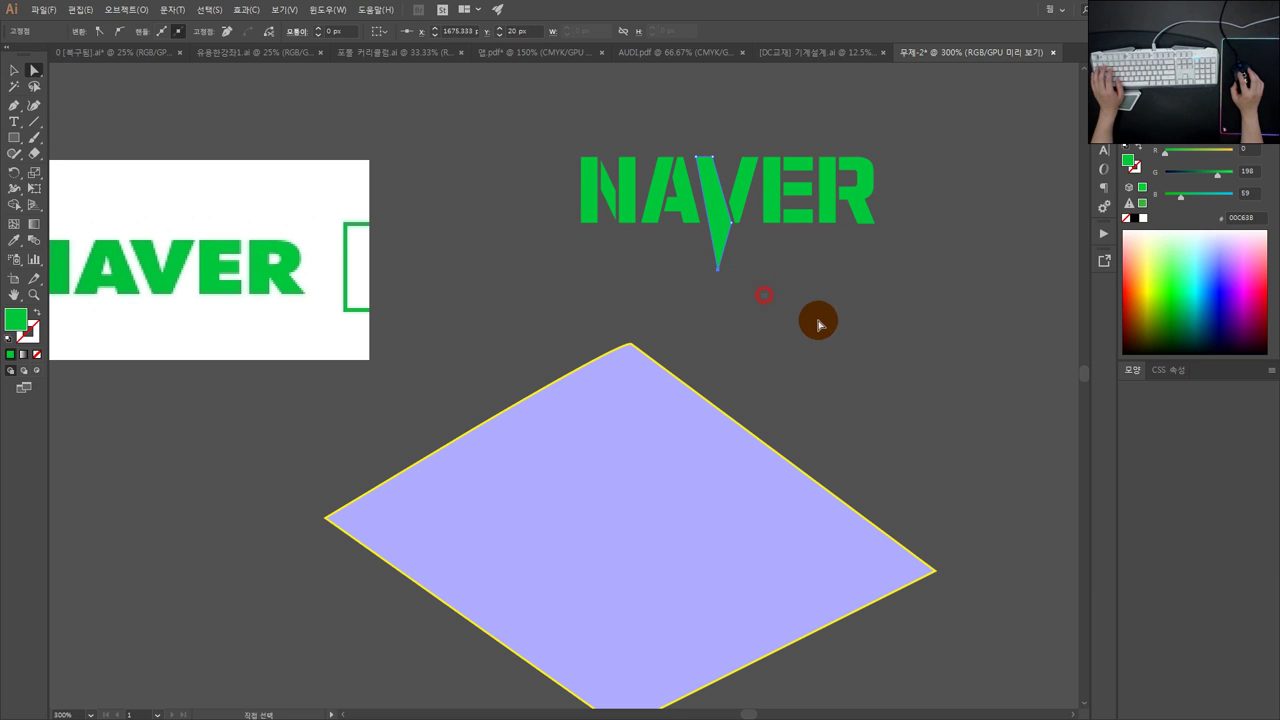
click(814, 320)
click(761, 232)
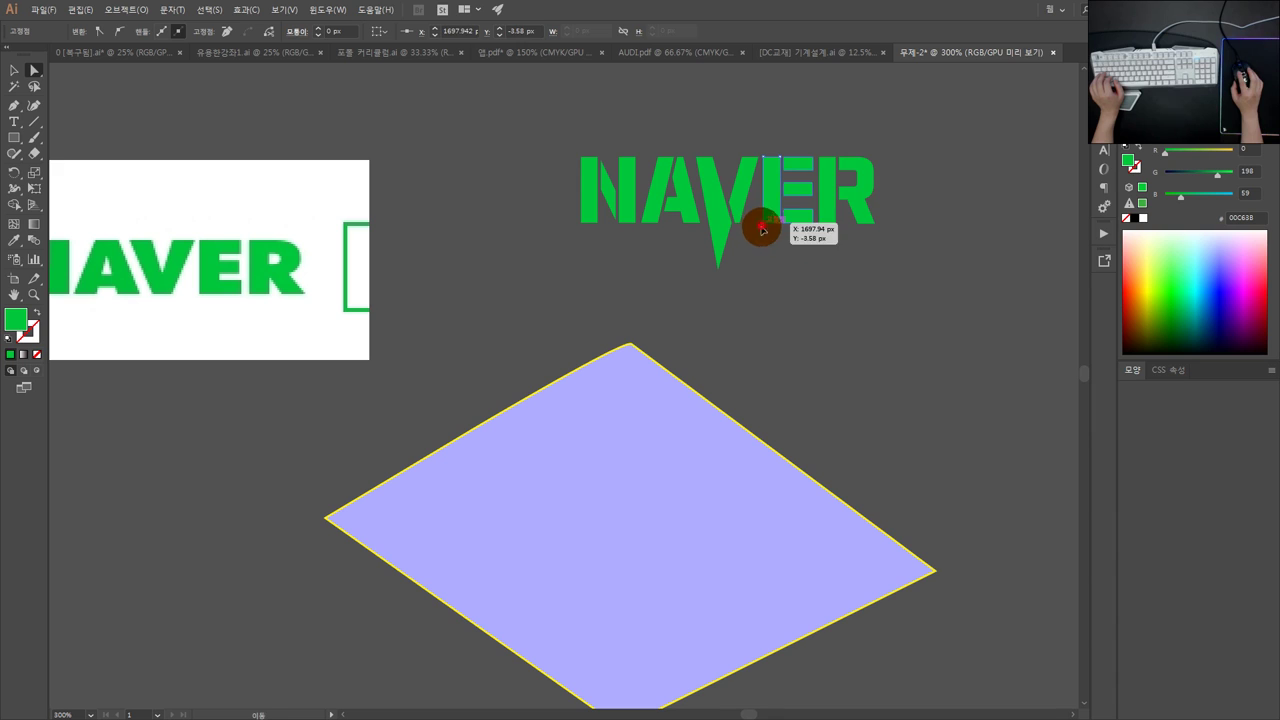
drag(761, 229, 760, 262)
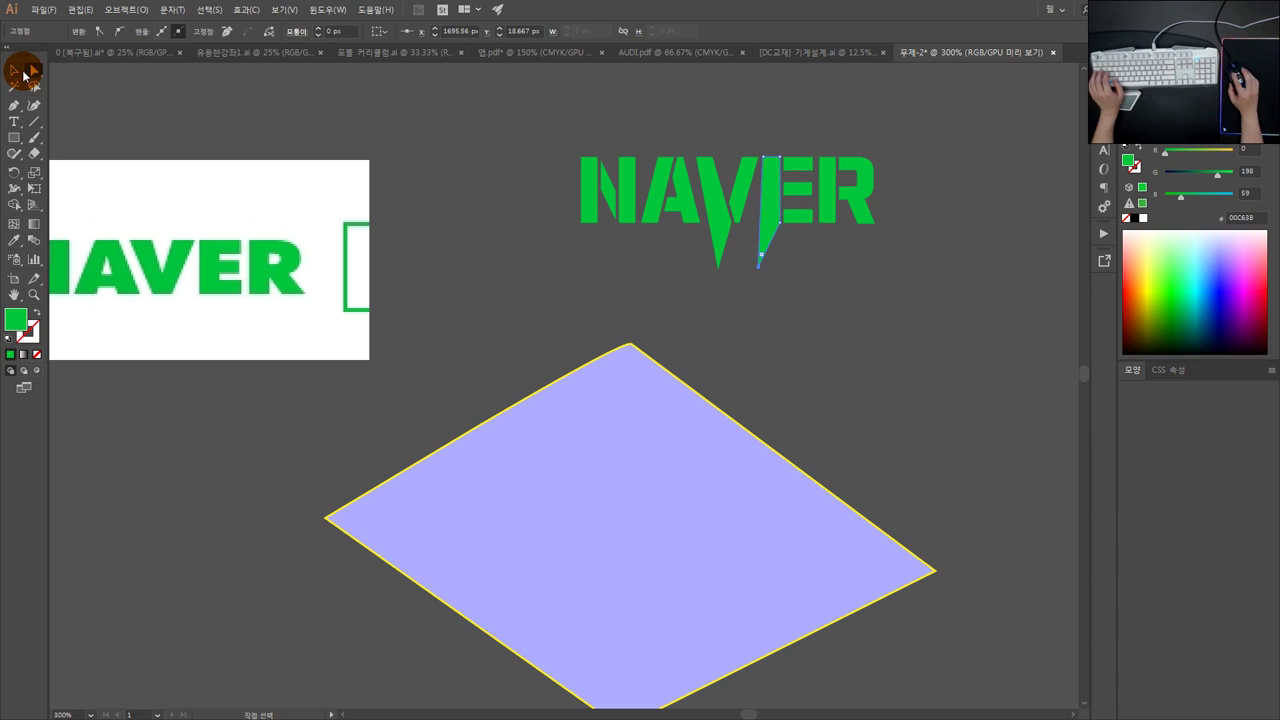
click(22, 72)
Step: Delete the placed logo image and the reshaped NAVER lettering, keeping the diamond
scroll(605, 218, down, 2)
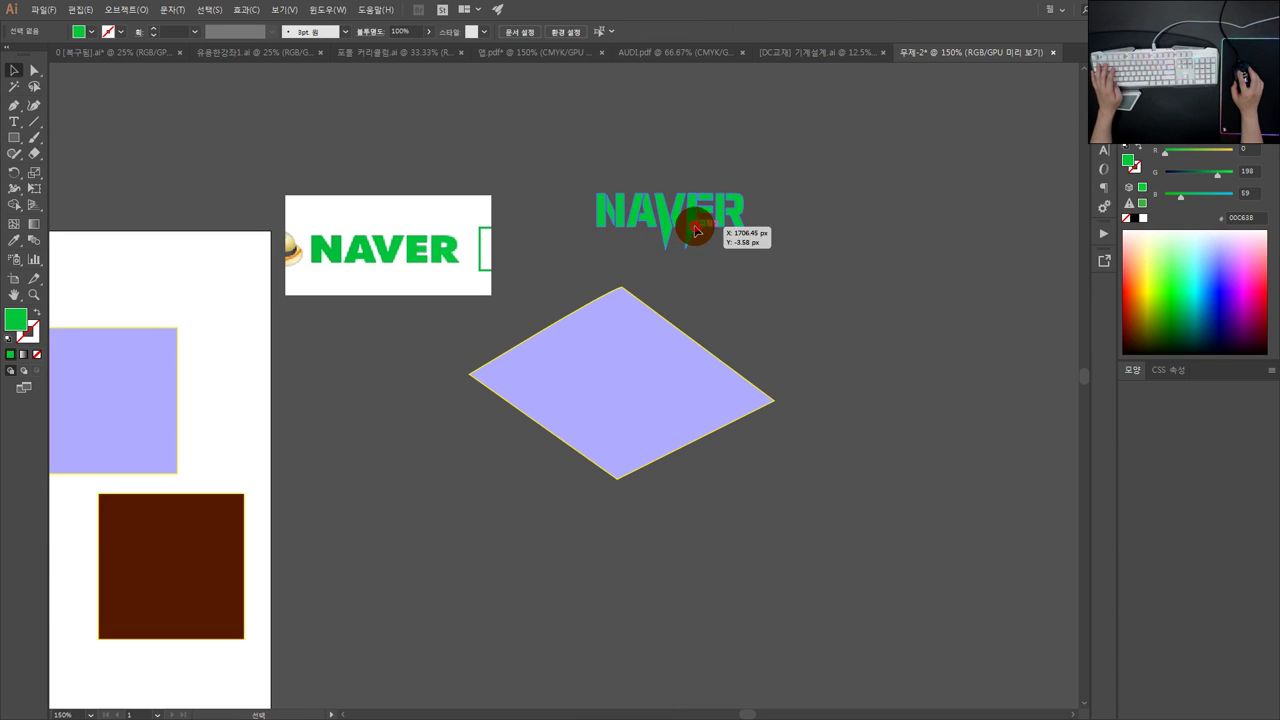
click(697, 231)
drag(660, 258, 820, 209)
drag(656, 246, 727, 226)
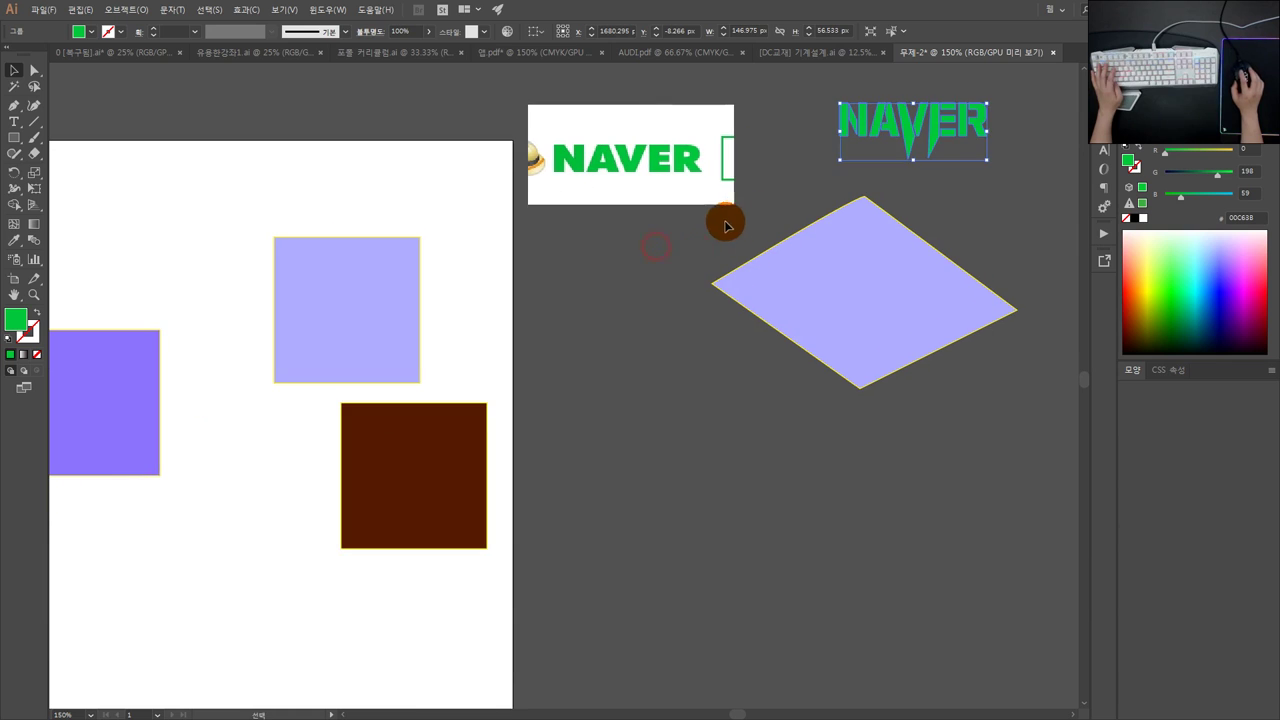
click(706, 171)
key(Delete)
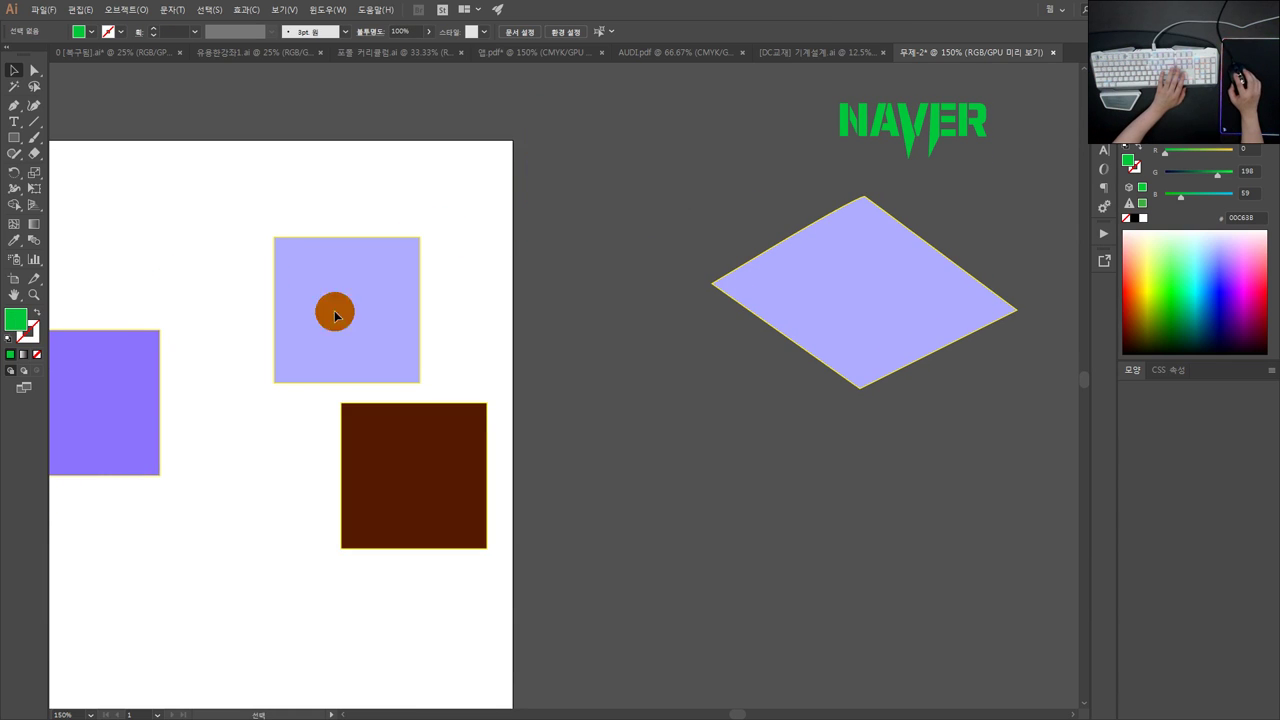
click(794, 291)
click(940, 150)
key(Delete)
Step: Give the diamond a gradient fill, replace it with no fill so only the yellow stroke remains, and deselect
click(862, 268)
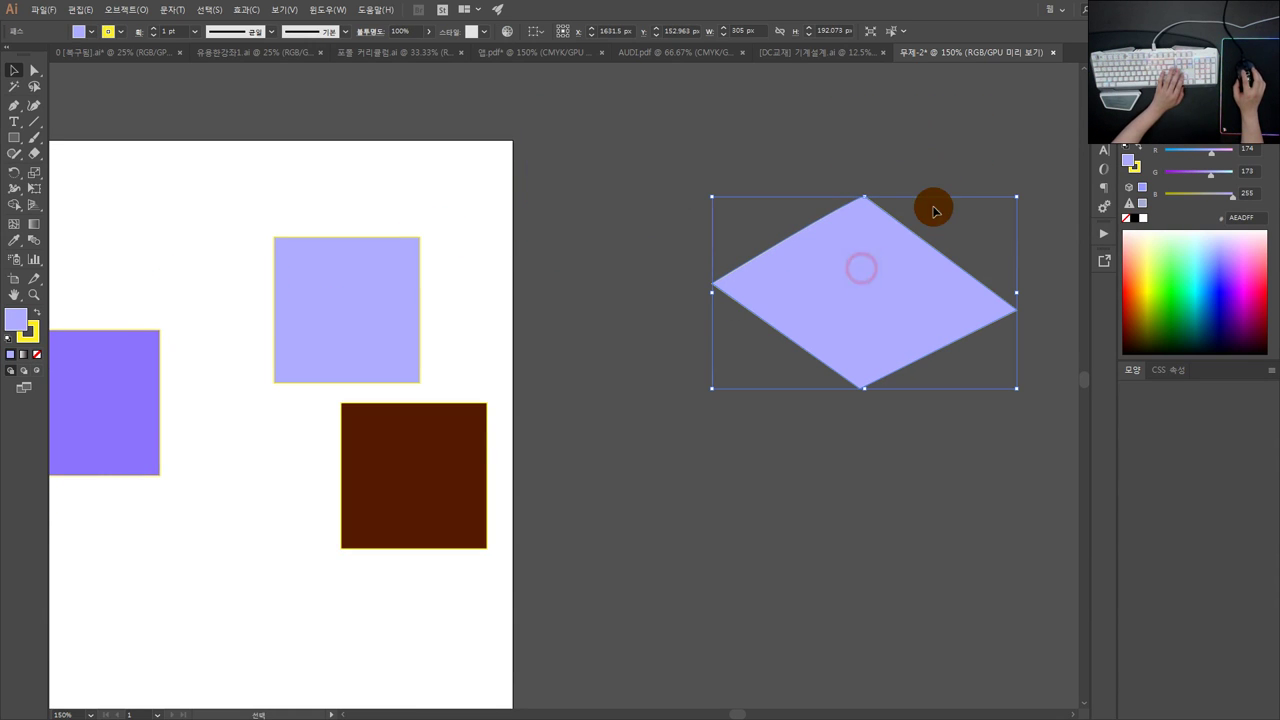
click(22, 356)
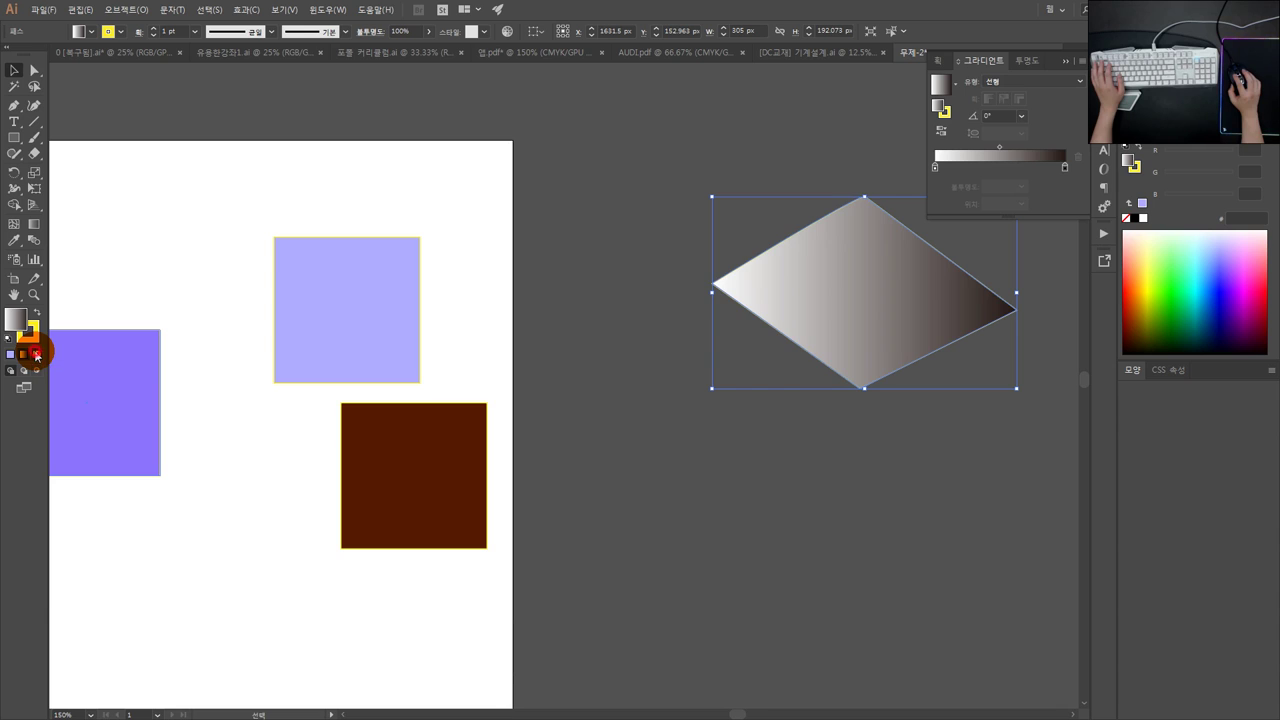
click(36, 354)
click(708, 368)
Step: Remove the fill from the lavender square above the brown one and deselect it
click(317, 314)
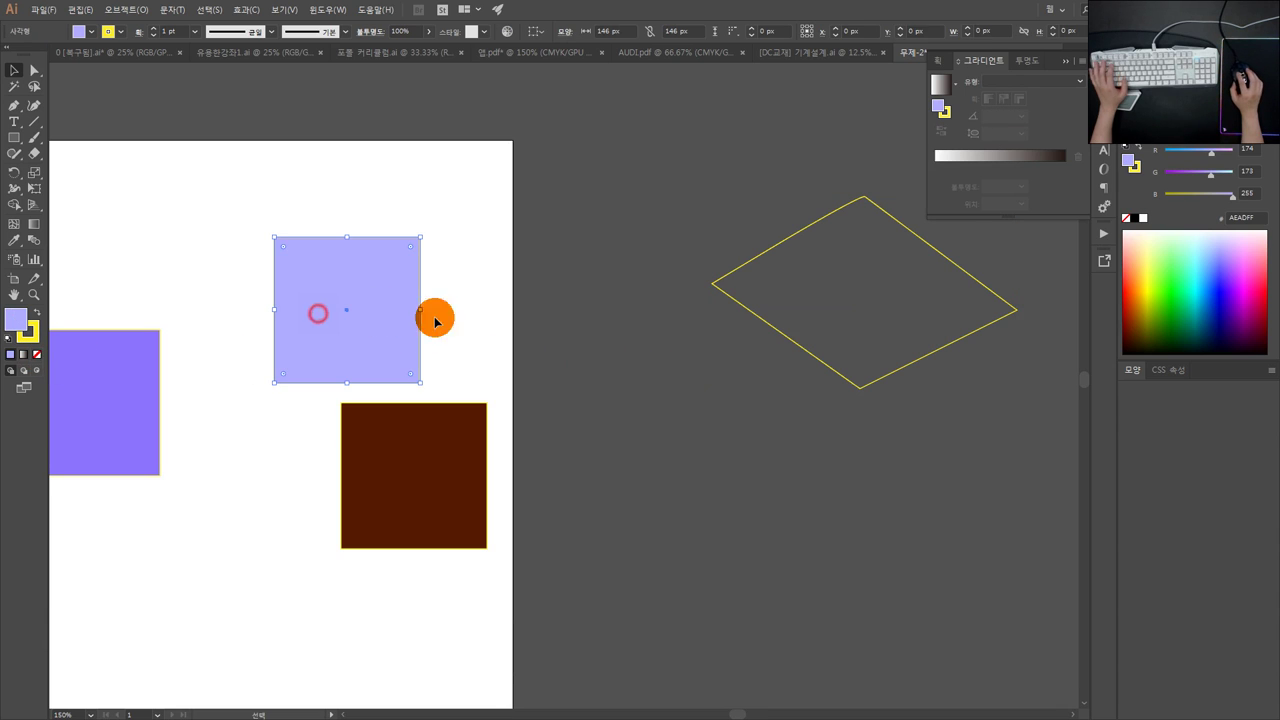
drag(435, 320, 614, 307)
click(37, 355)
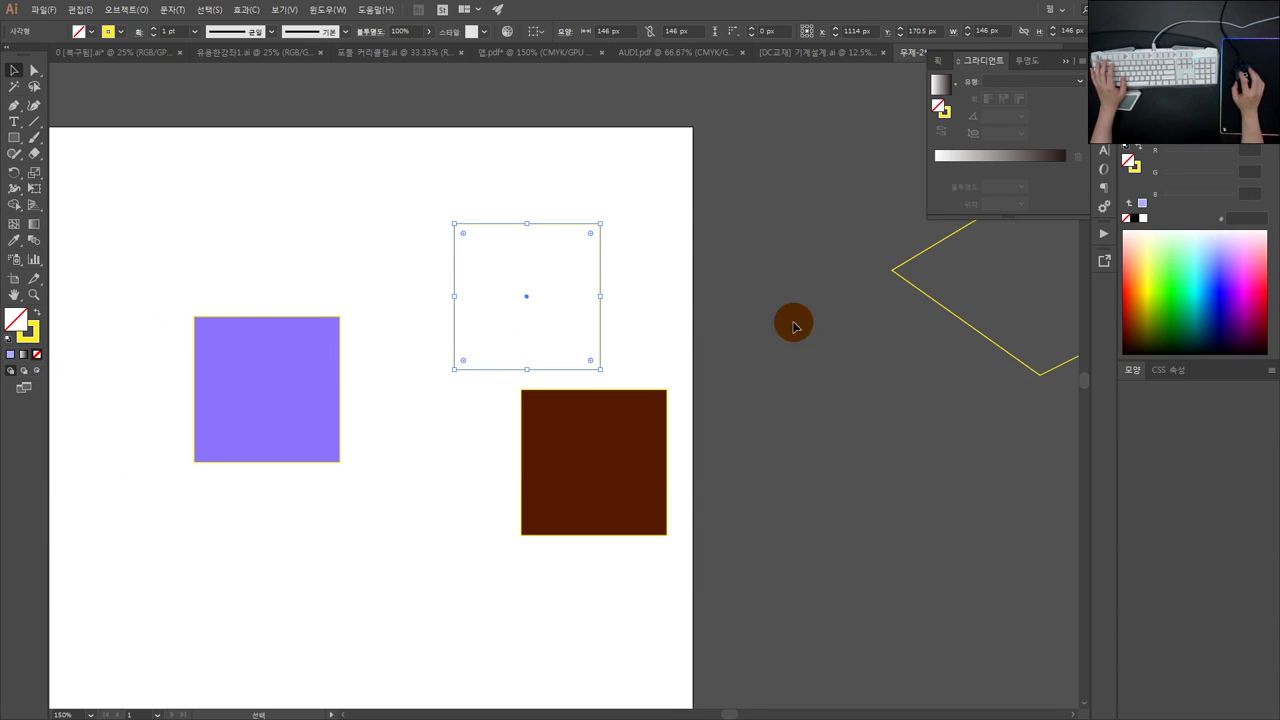
click(868, 314)
Step: Swap the unfilled square's fill and stroke back and forth, ending with a yellow fill and no stroke
click(600, 295)
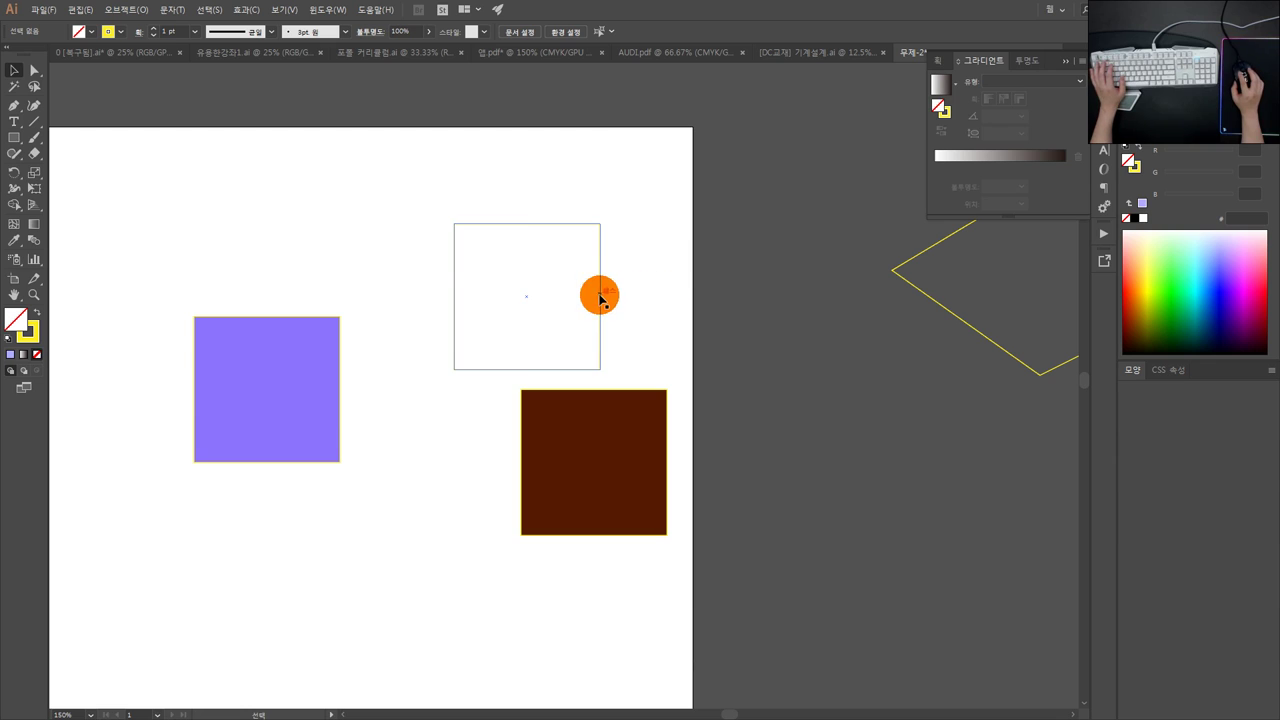
click(37, 315)
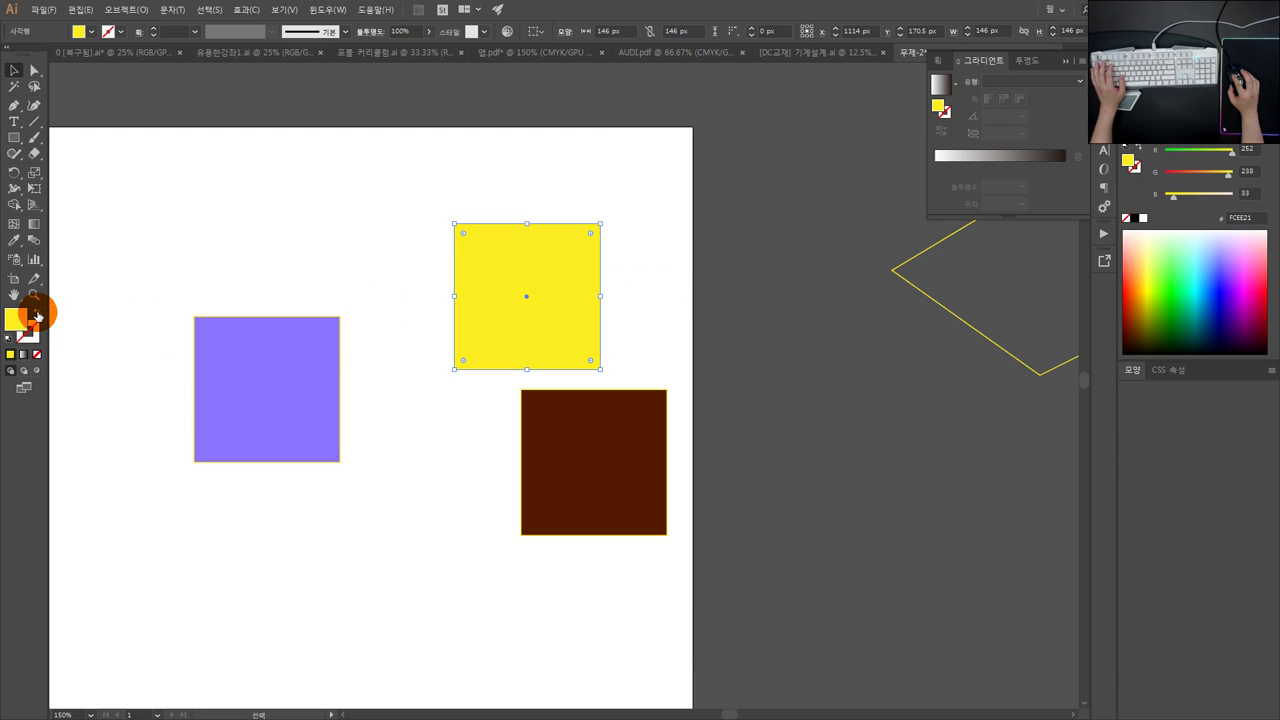
click(37, 315)
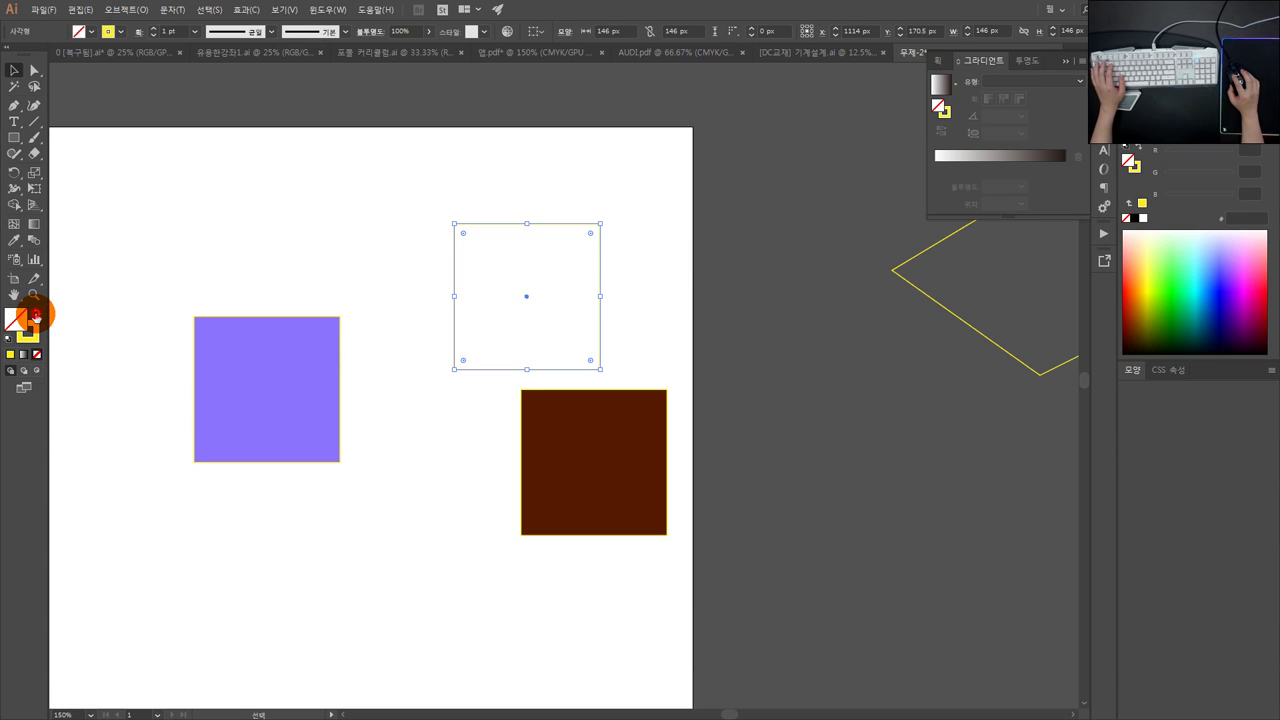
click(37, 315)
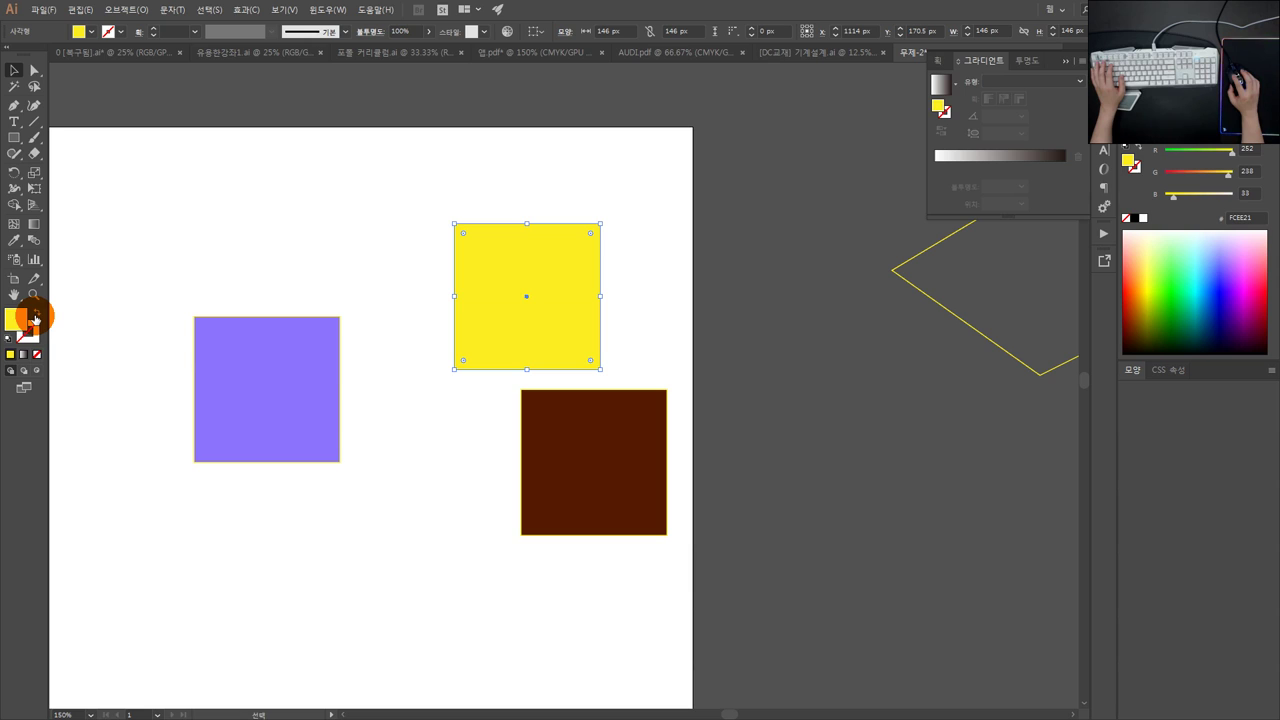
click(37, 315)
click(37, 316)
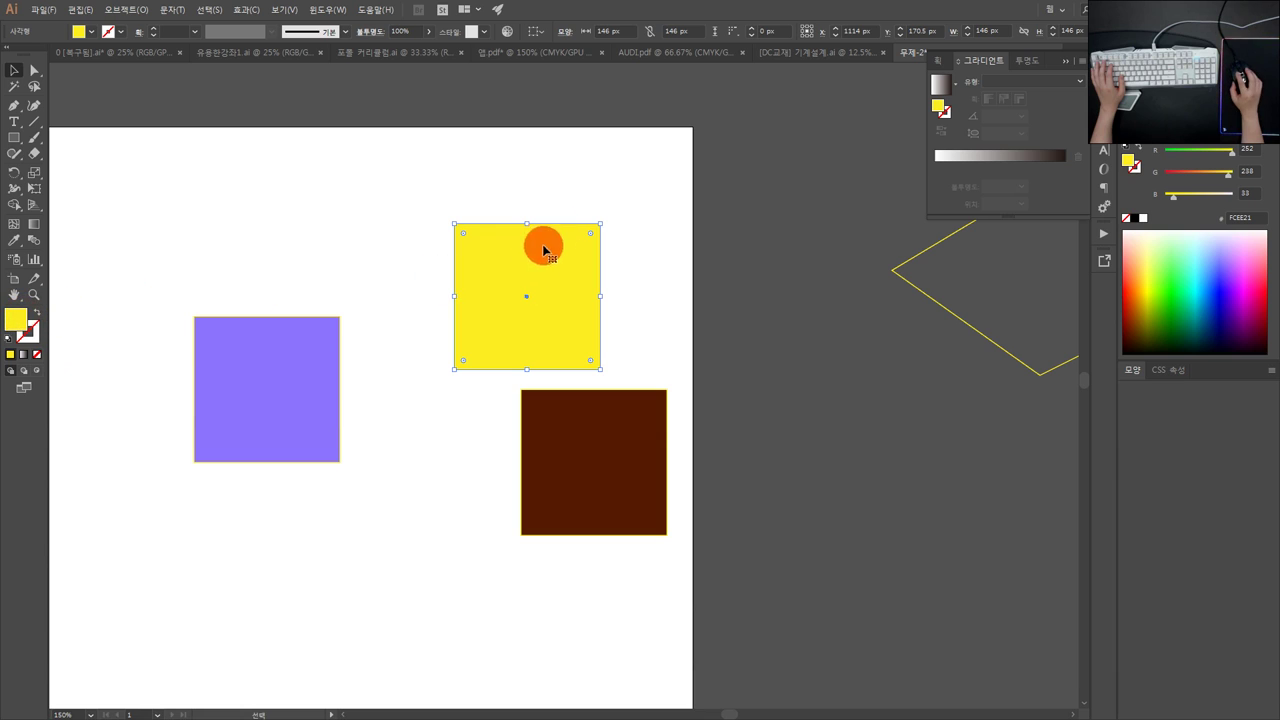
Step: Check selecting the yellow square by its filled interior, and leave it deselected
click(549, 131)
click(510, 262)
click(833, 279)
click(502, 281)
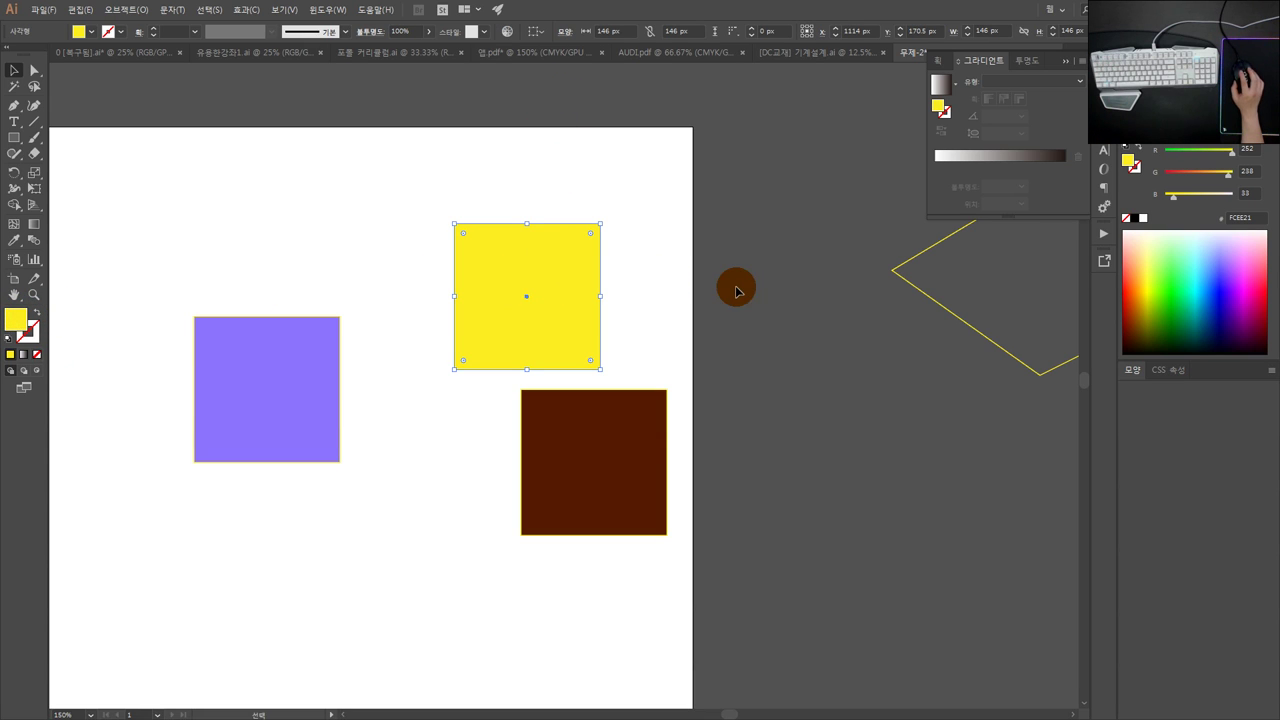
click(784, 283)
Step: Select the yellow square above the brown one and change its solid fill to a gradient
scroll(790, 280, down, 2)
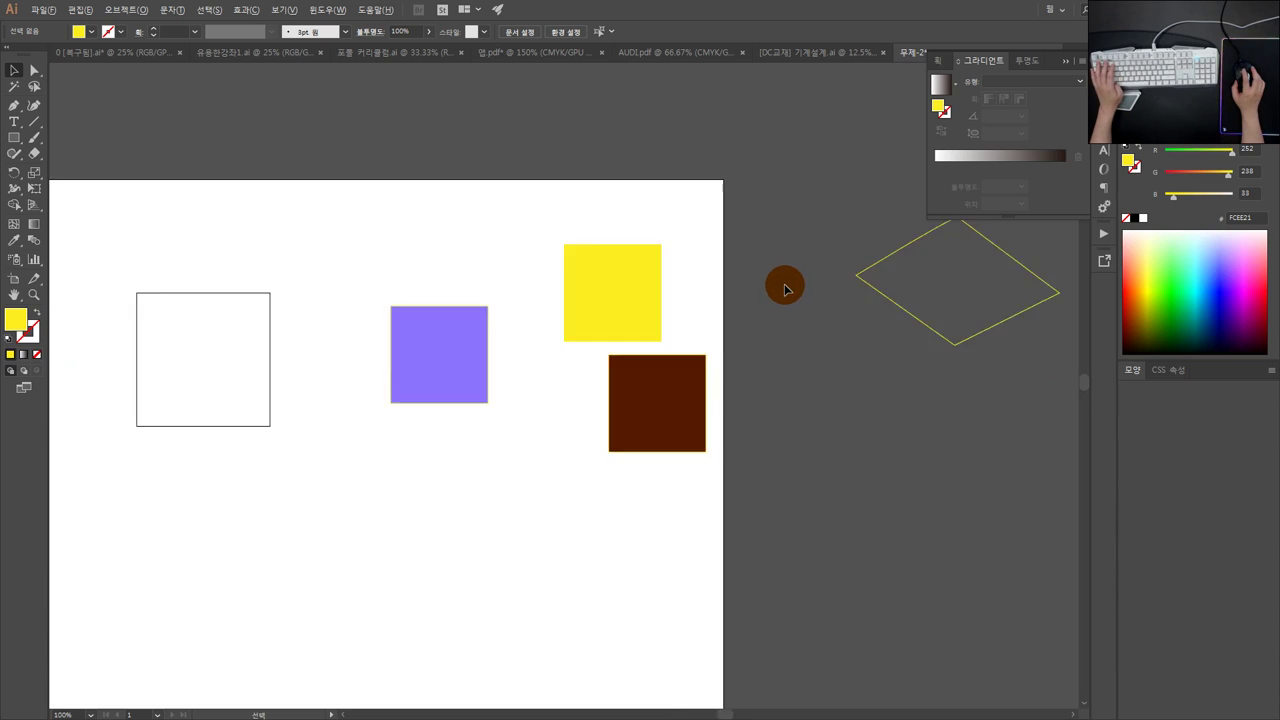
scroll(800, 278, up, 1)
drag(809, 262, 769, 257)
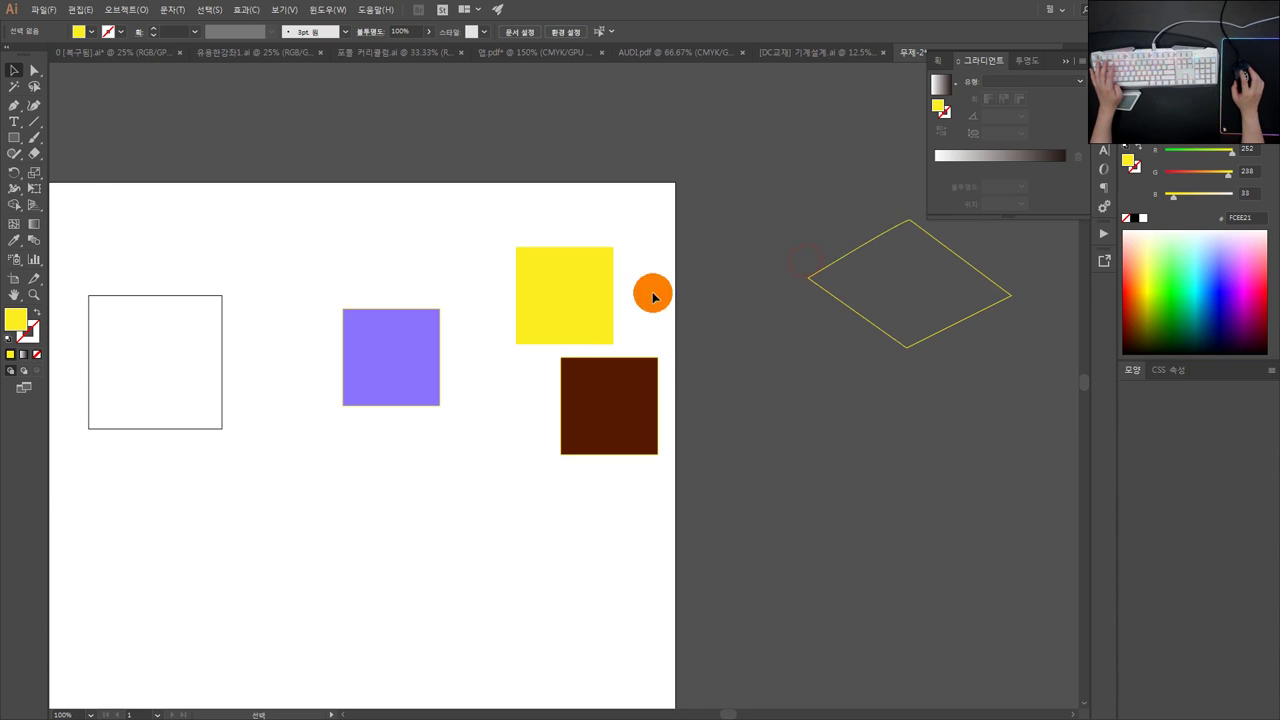
scroll(586, 286, up, 1)
click(586, 286)
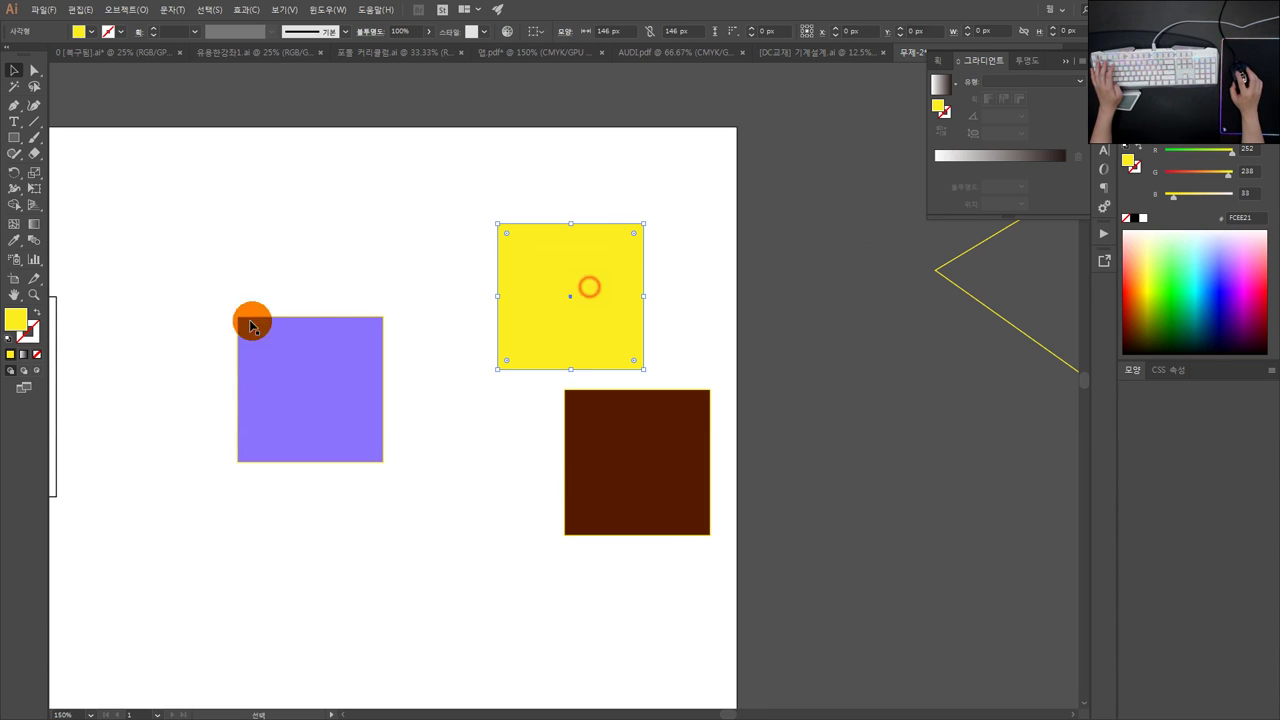
click(24, 356)
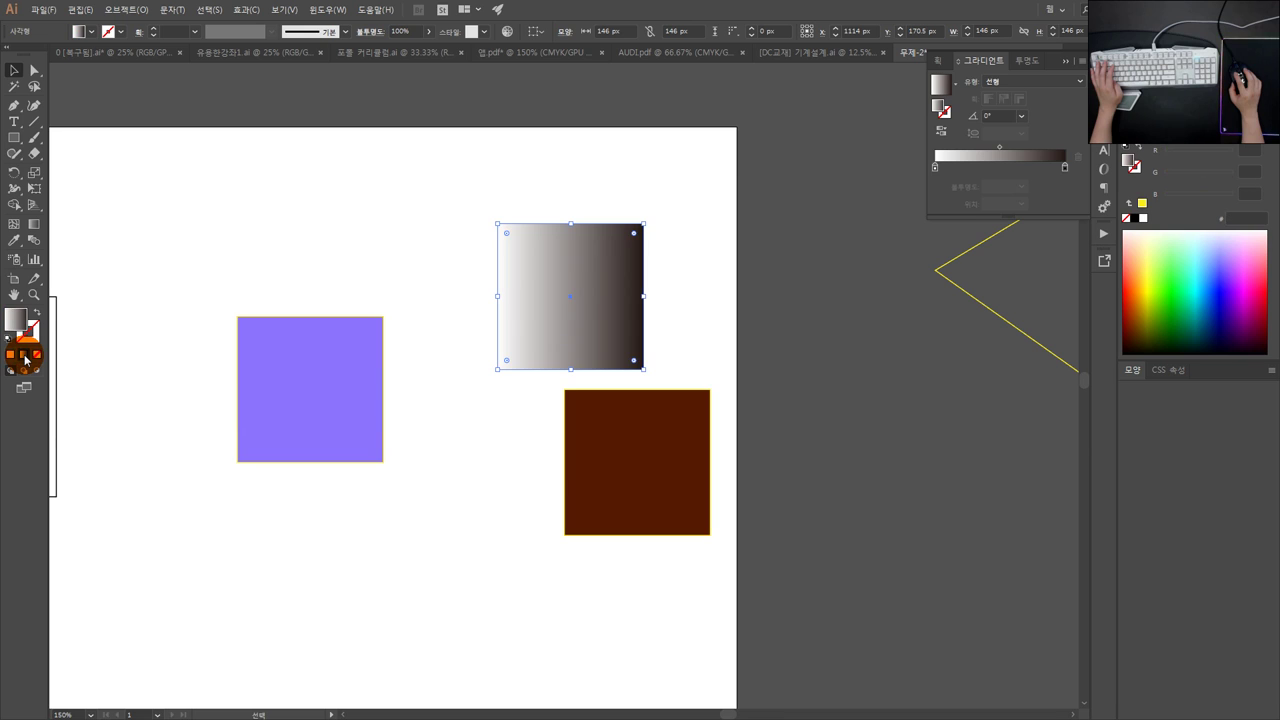
Step: Try the 하늘 (sky), 난초 (orchid) and 여름 (summer) gradient presets on the square in turn
click(955, 88)
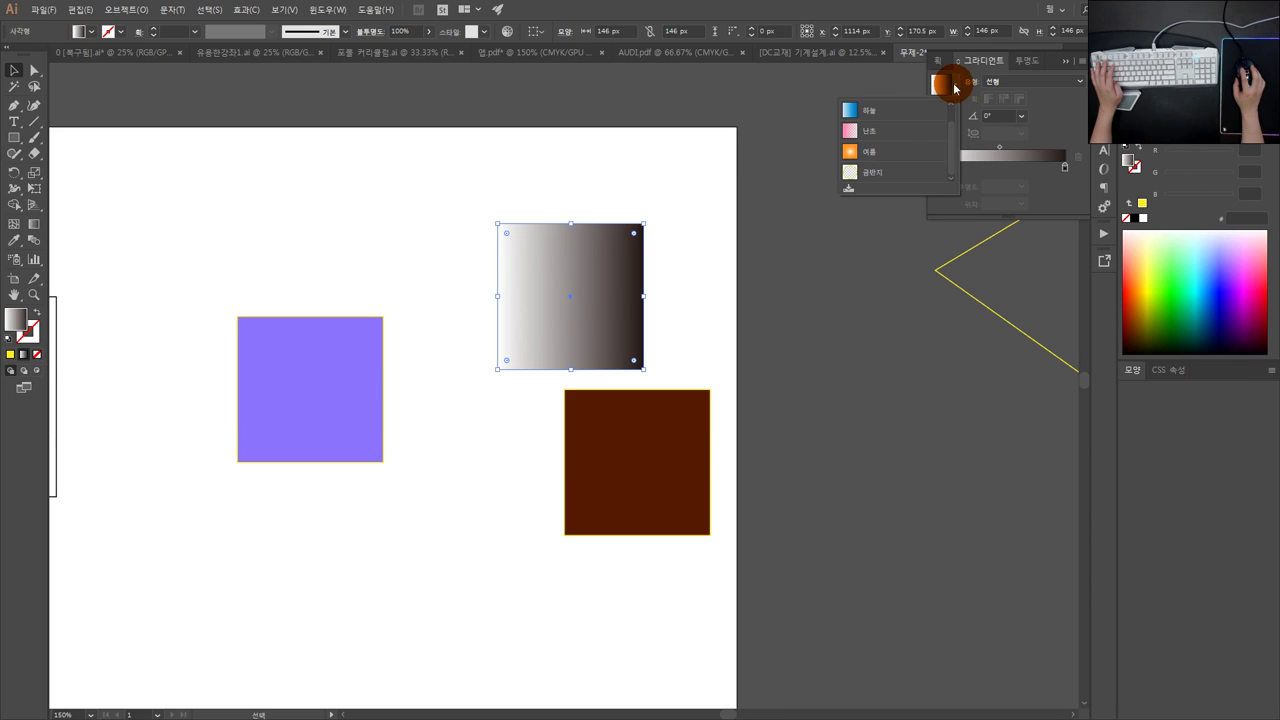
click(870, 110)
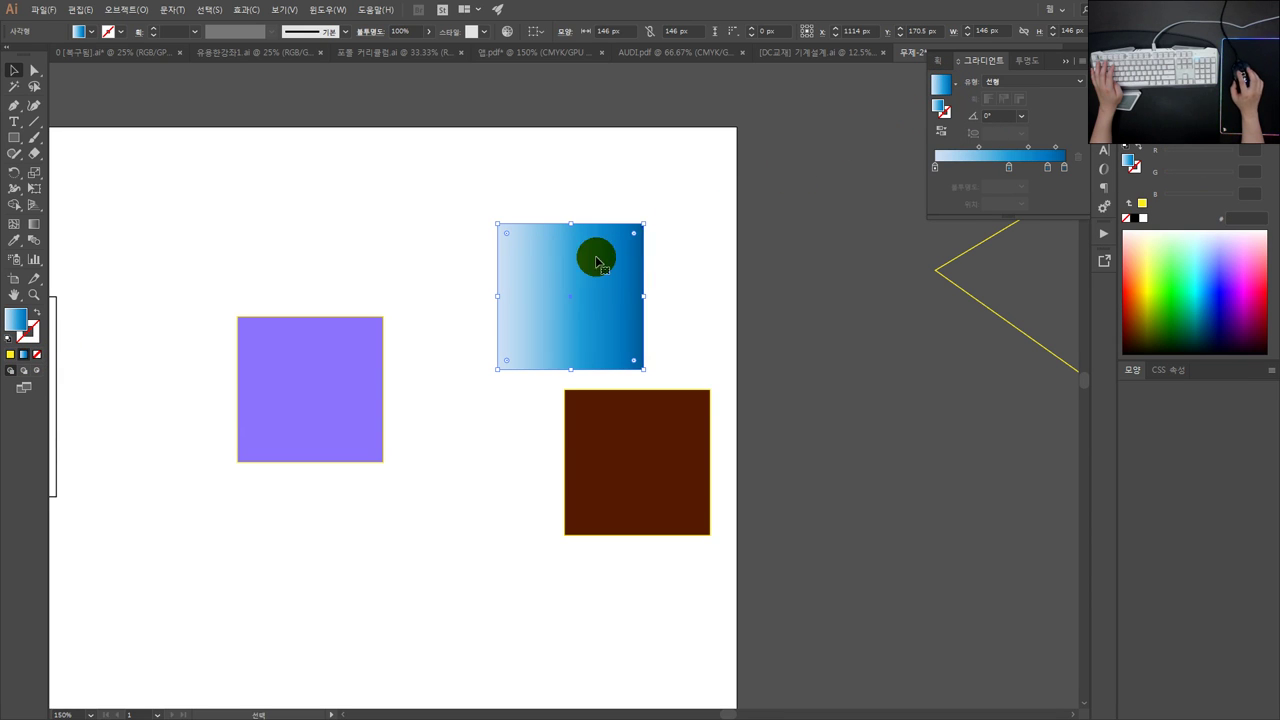
click(958, 86)
click(902, 140)
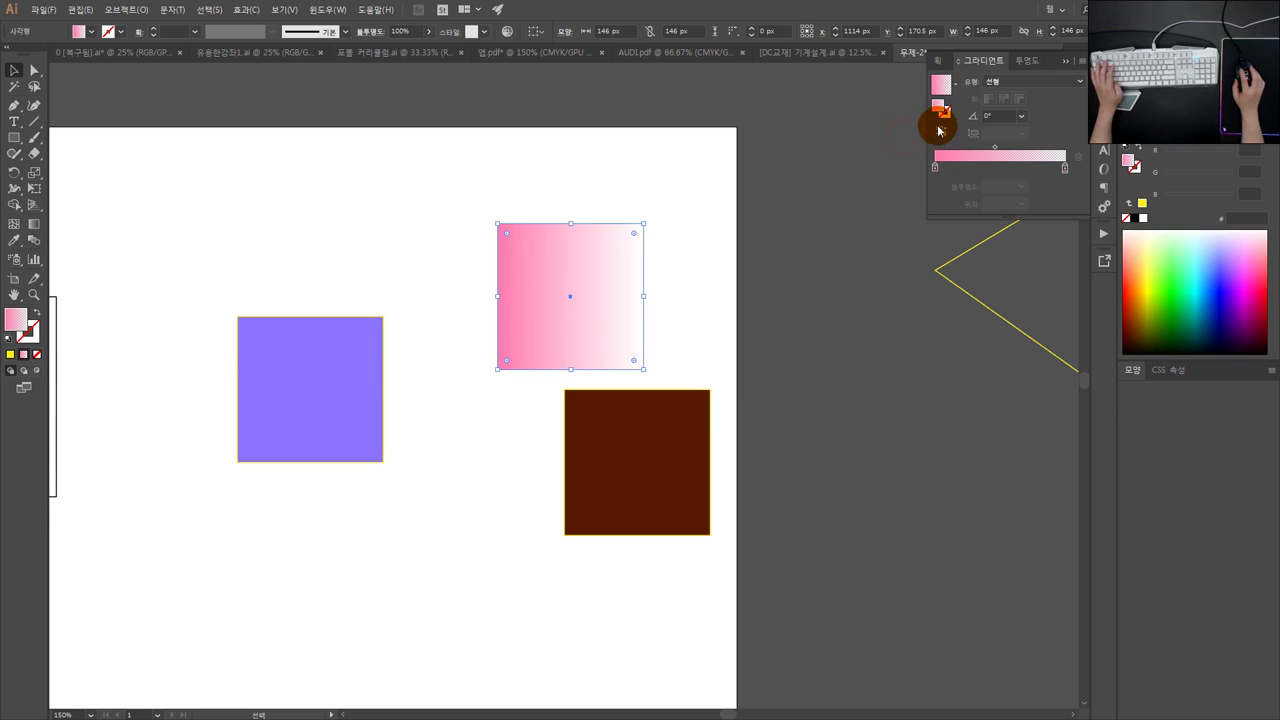
click(957, 86)
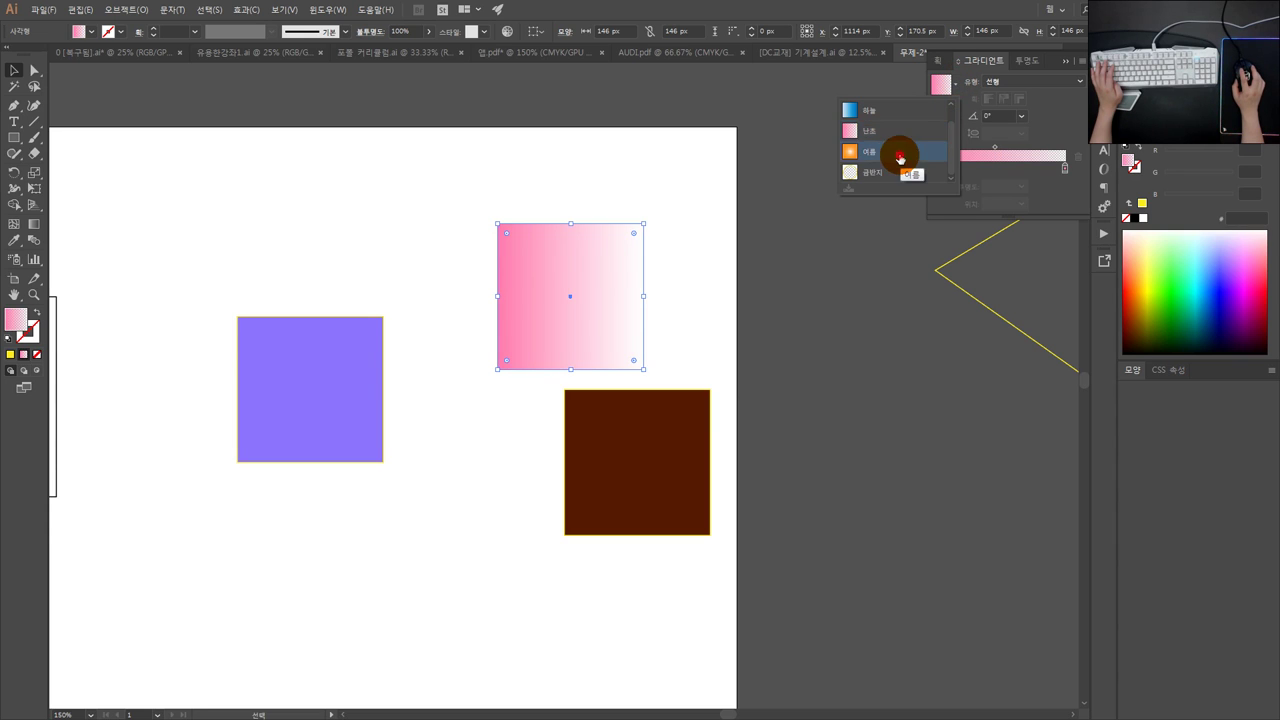
click(898, 152)
Step: Apply the white-to-black linear gradient preset to the square
click(955, 86)
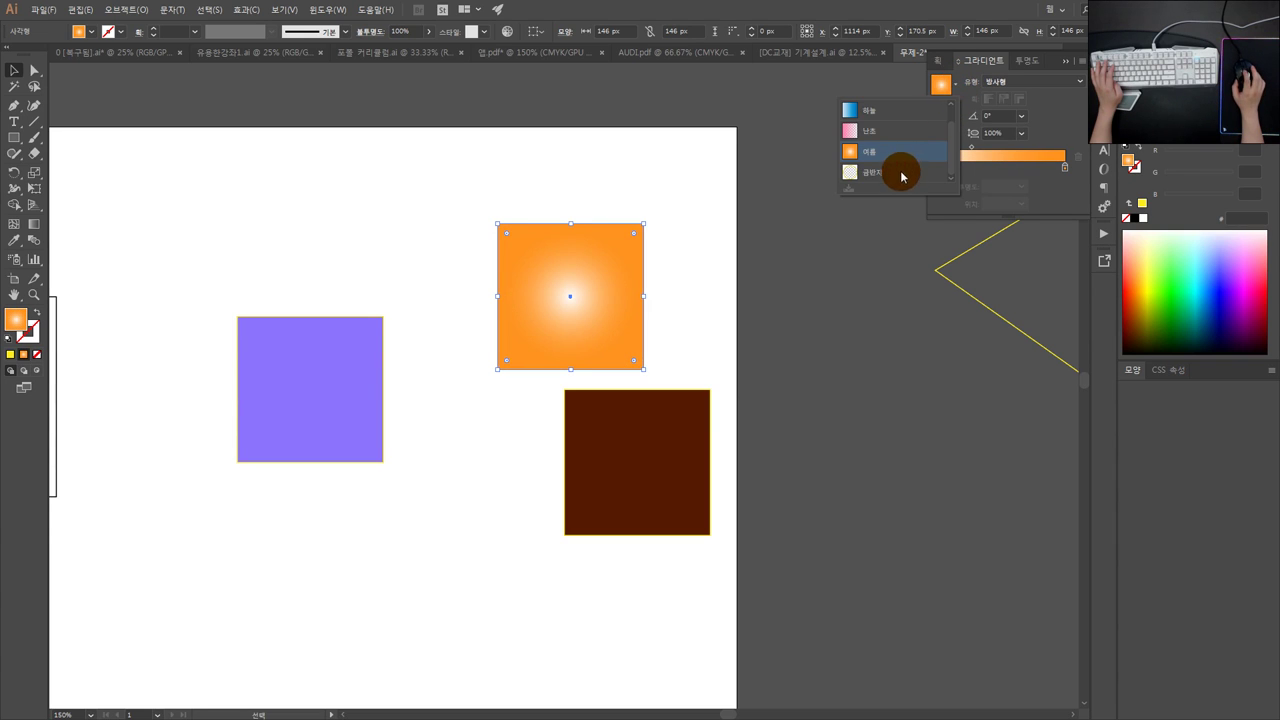
scroll(889, 130, up, 1)
click(889, 112)
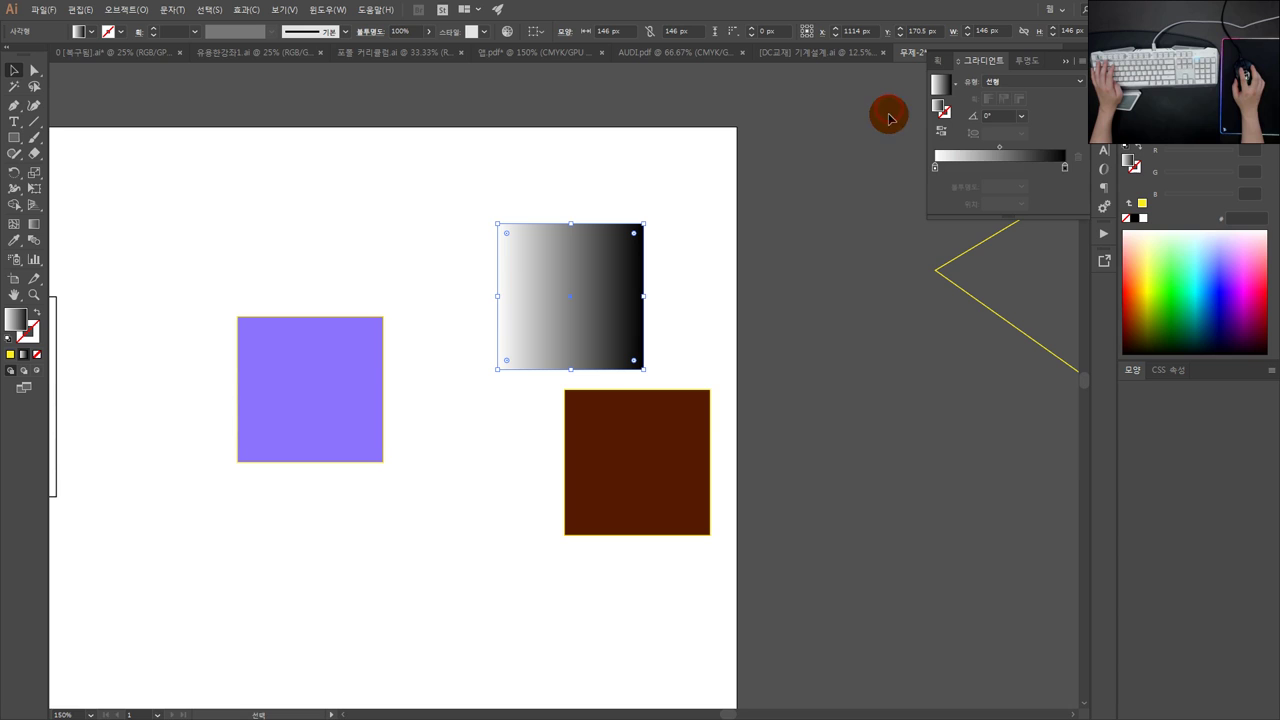
Step: Change the gradient's black end stop to pink EF55FF
double_click(1065, 171)
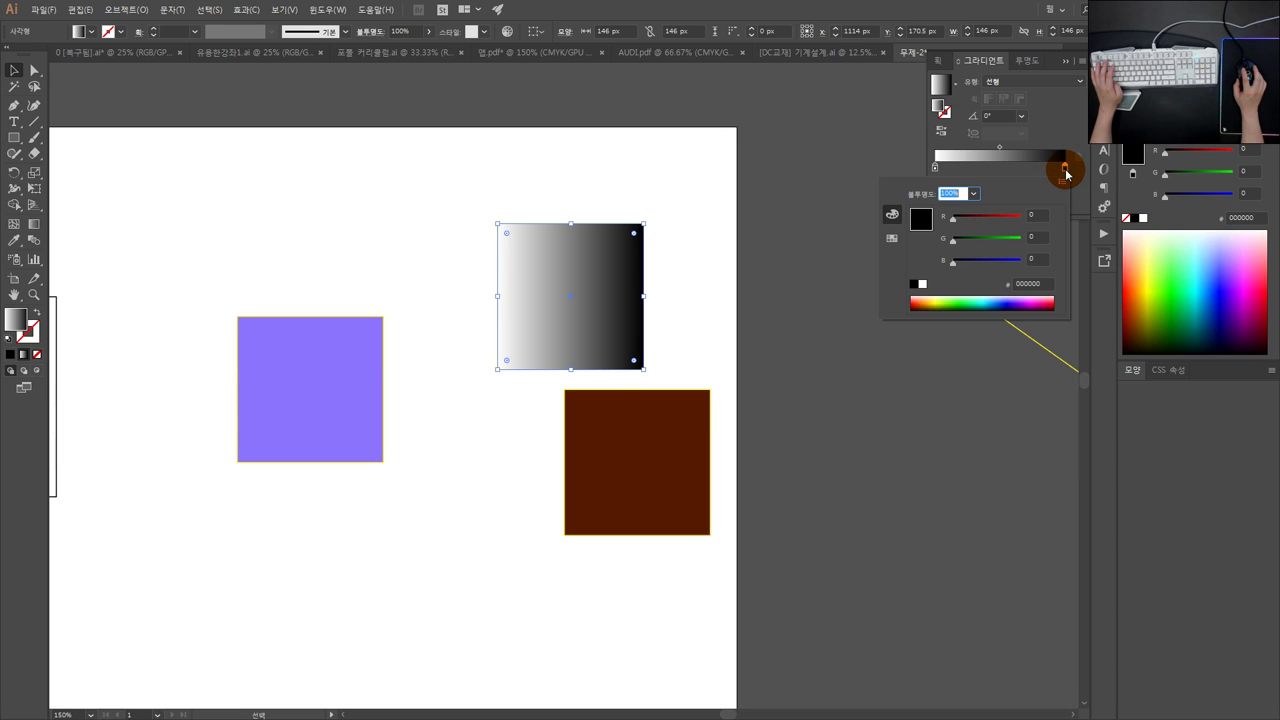
click(1012, 301)
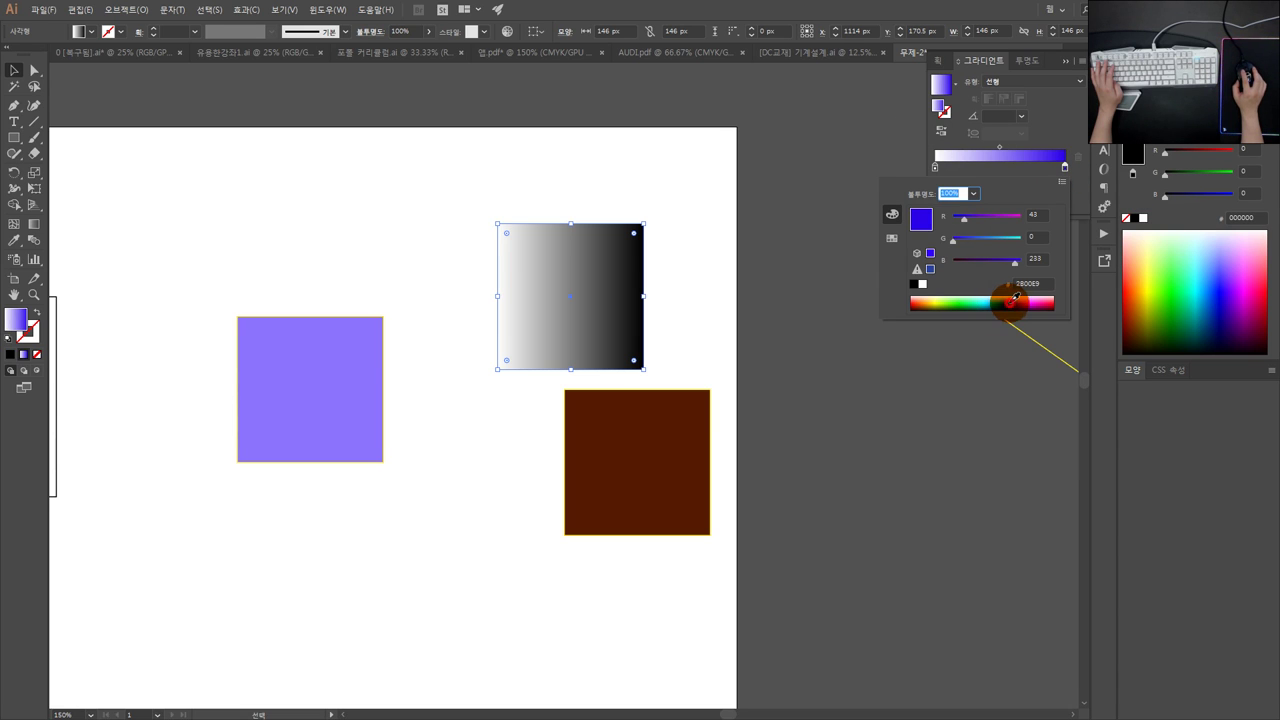
click(1030, 293)
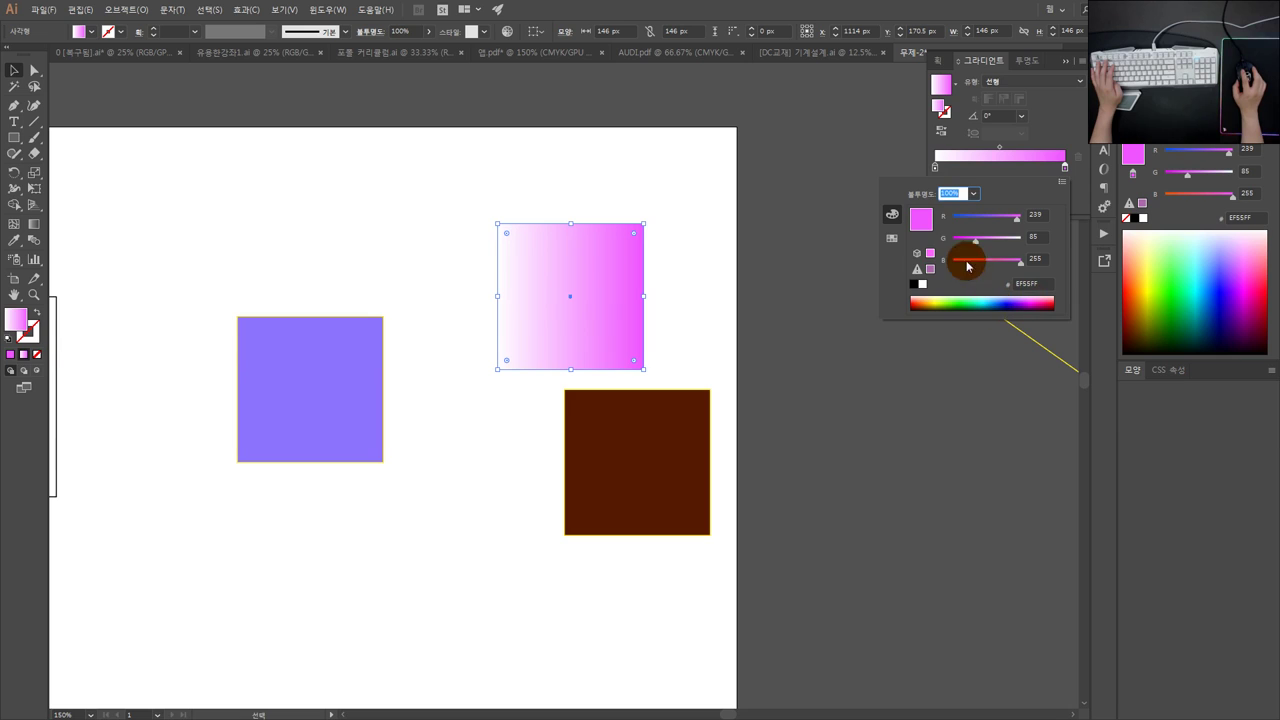
click(977, 170)
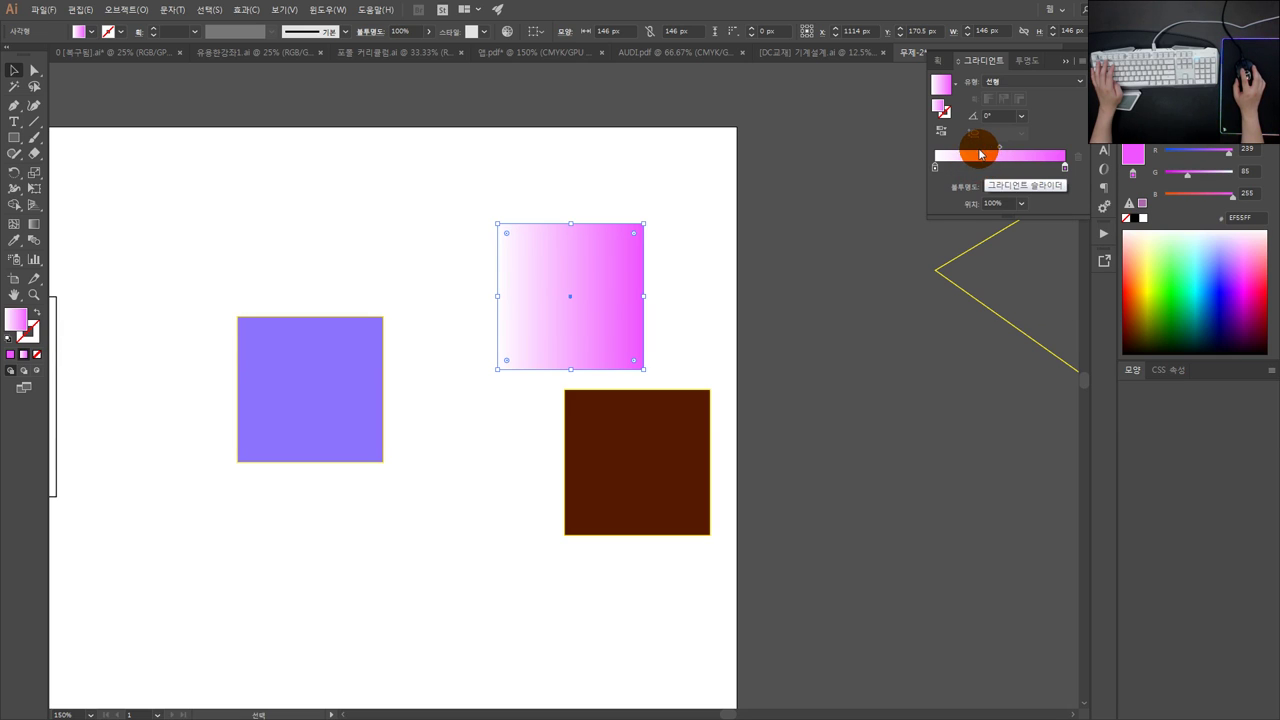
Step: Try duplicating, removing and moving the pink gradient stop, then undo these changes
drag(994, 154, 994, 170)
click(1072, 172)
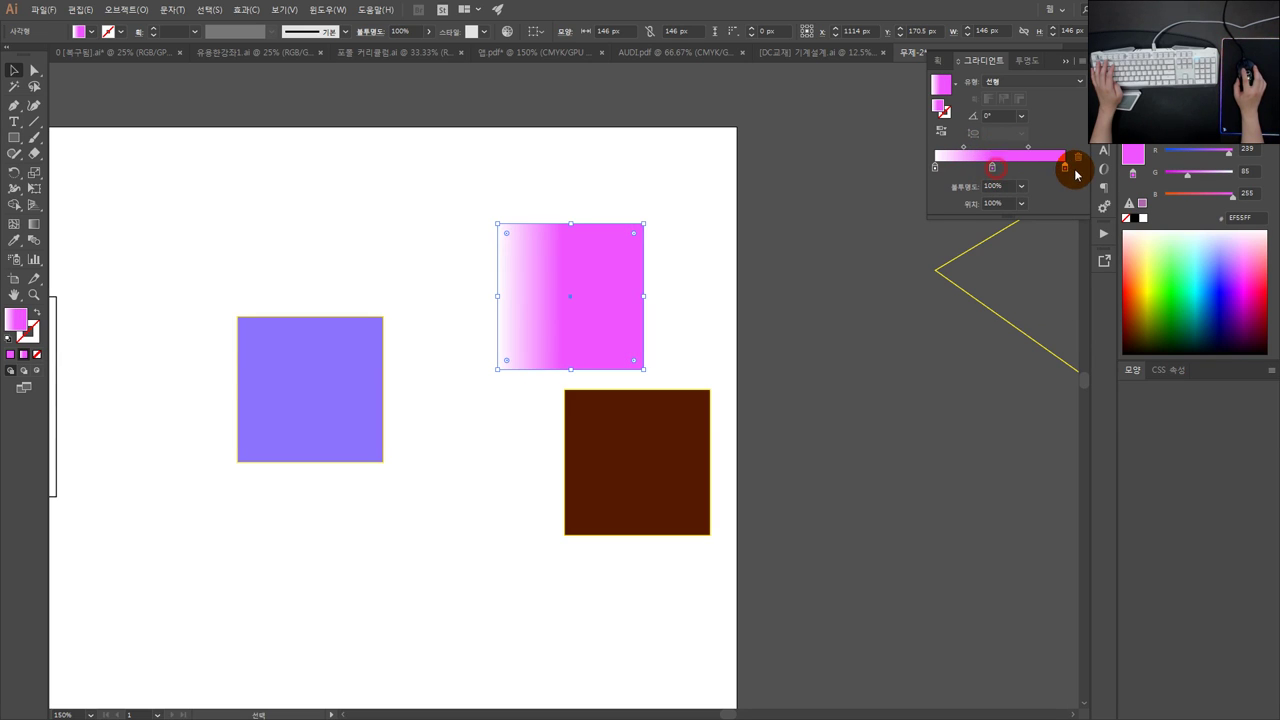
key(ctrl+z)
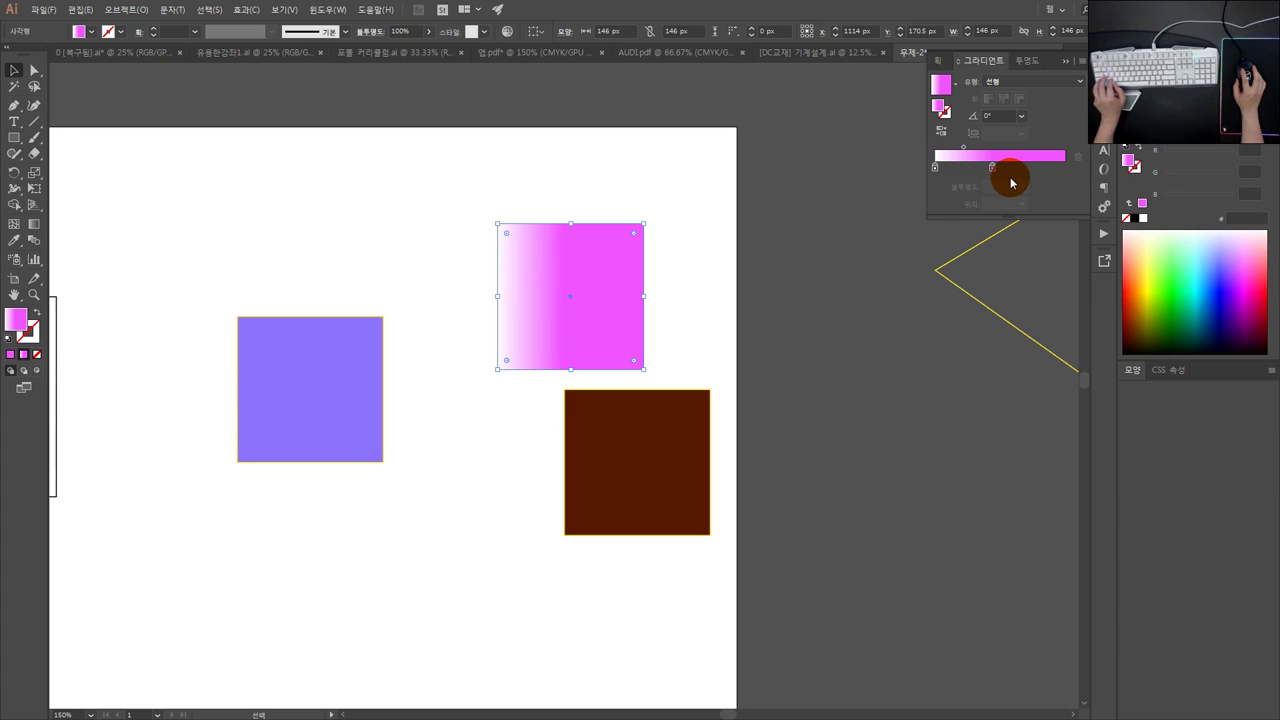
key(ctrl+z)
alt+drag(1065, 172, 1025, 172)
key(ctrl+z)
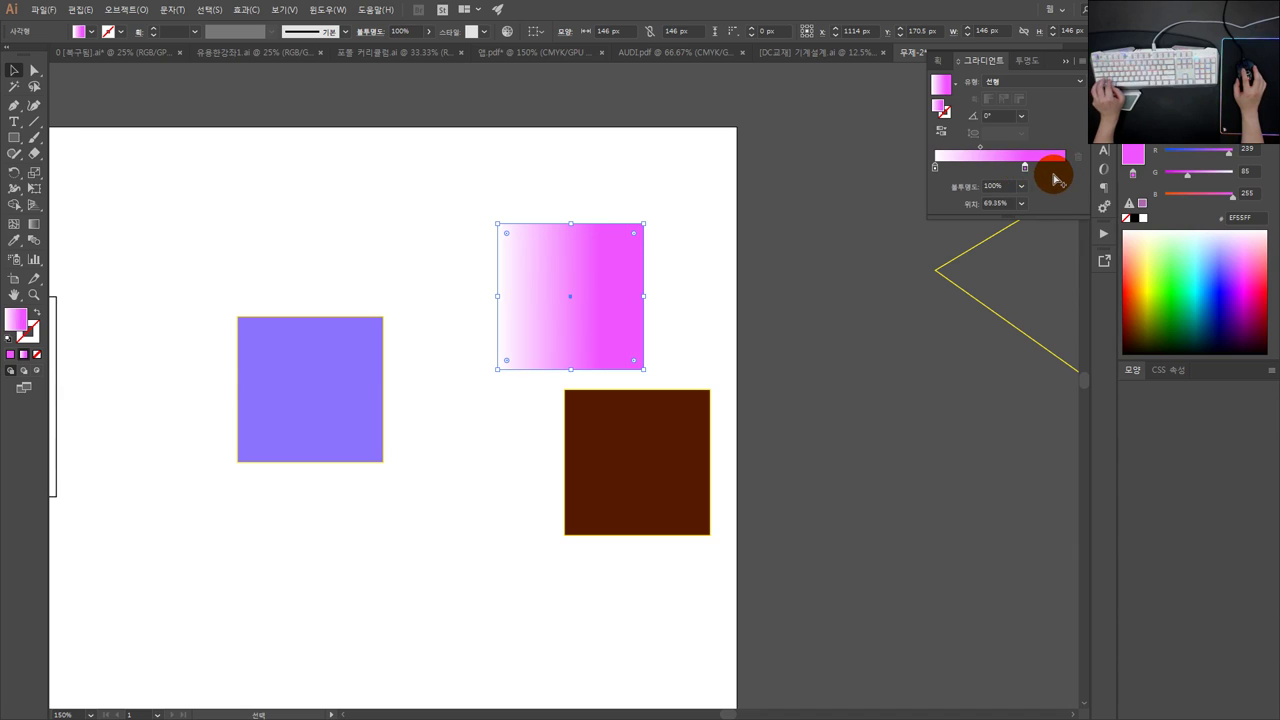
key(ctrl+z)
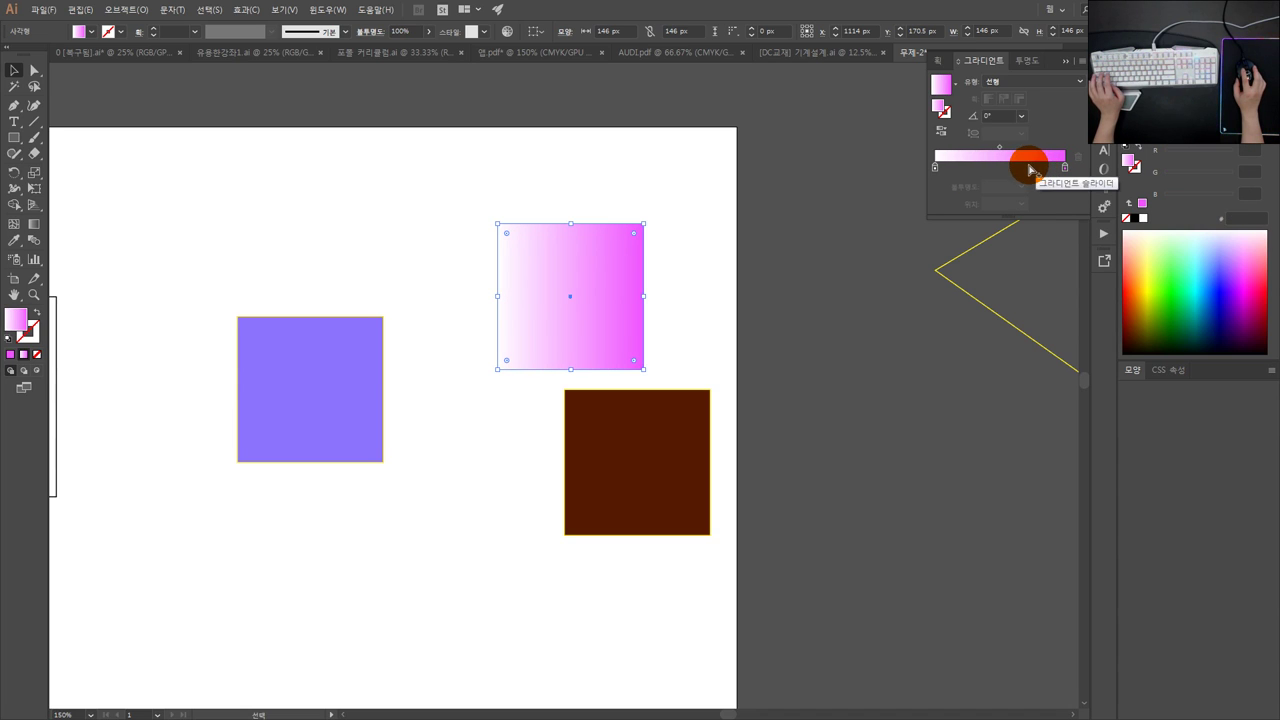
Step: Add two intermediate stops to the square's gradient at about 39% and 75%, and colour the first one light green
click(1031, 170)
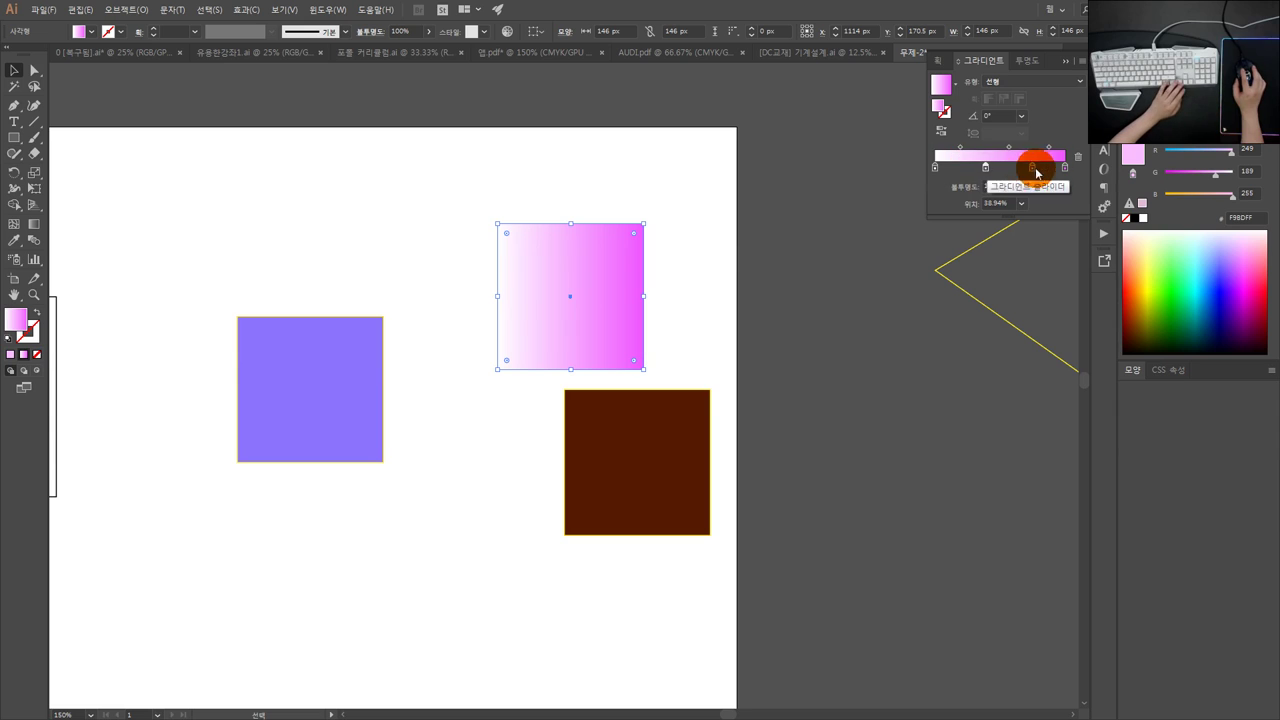
double_click(986, 172)
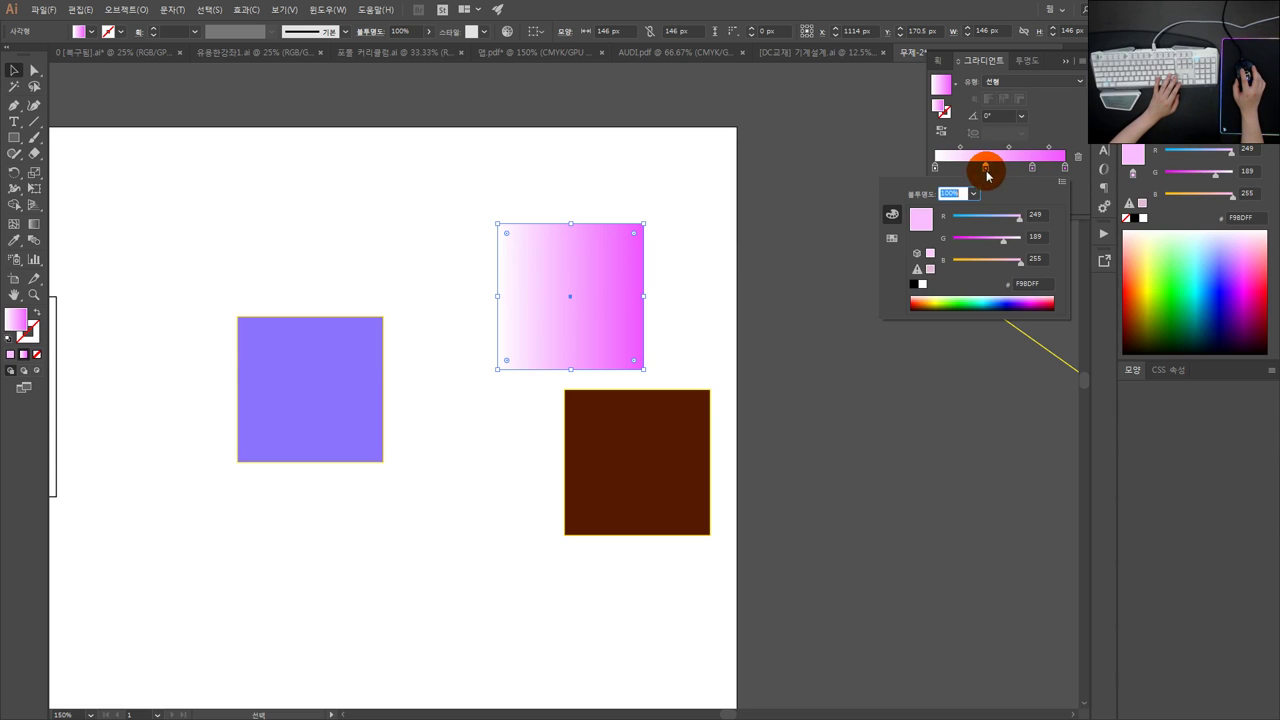
drag(969, 293, 955, 295)
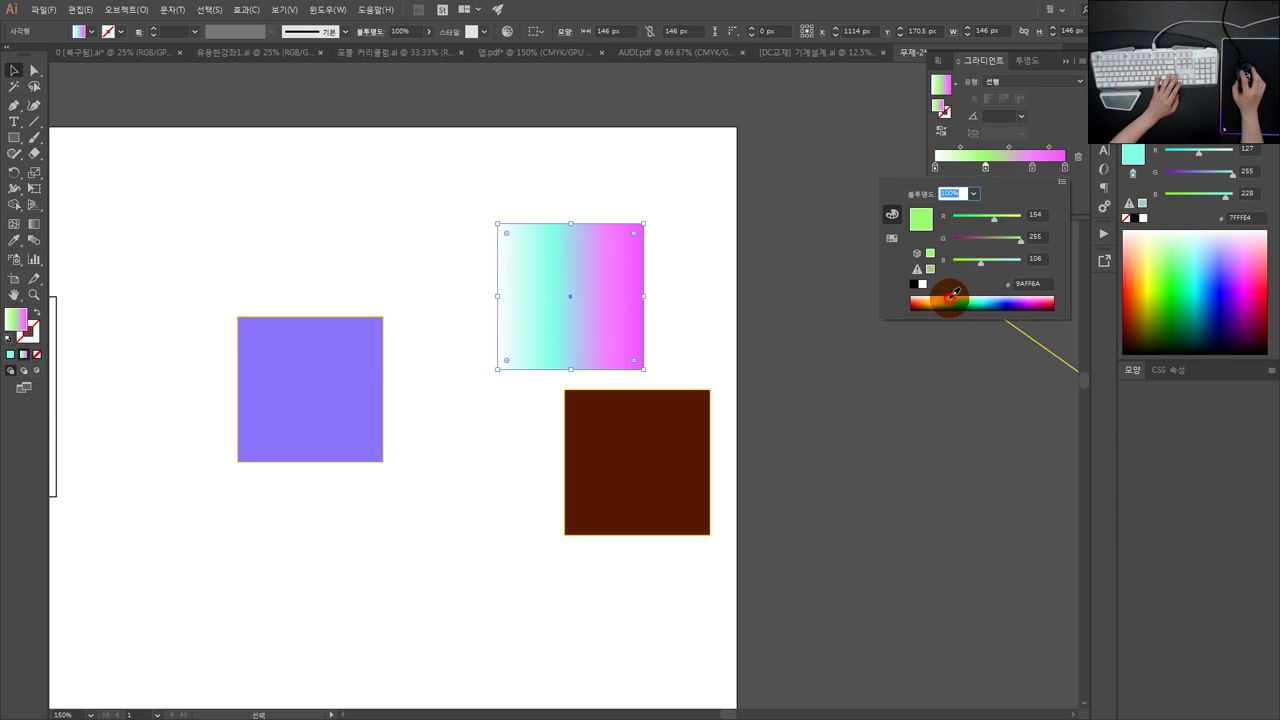
Step: Change the gradient stop at about 75% to violet-blue, RGB 107, 85, 255, and deselect the square
click(1032, 167)
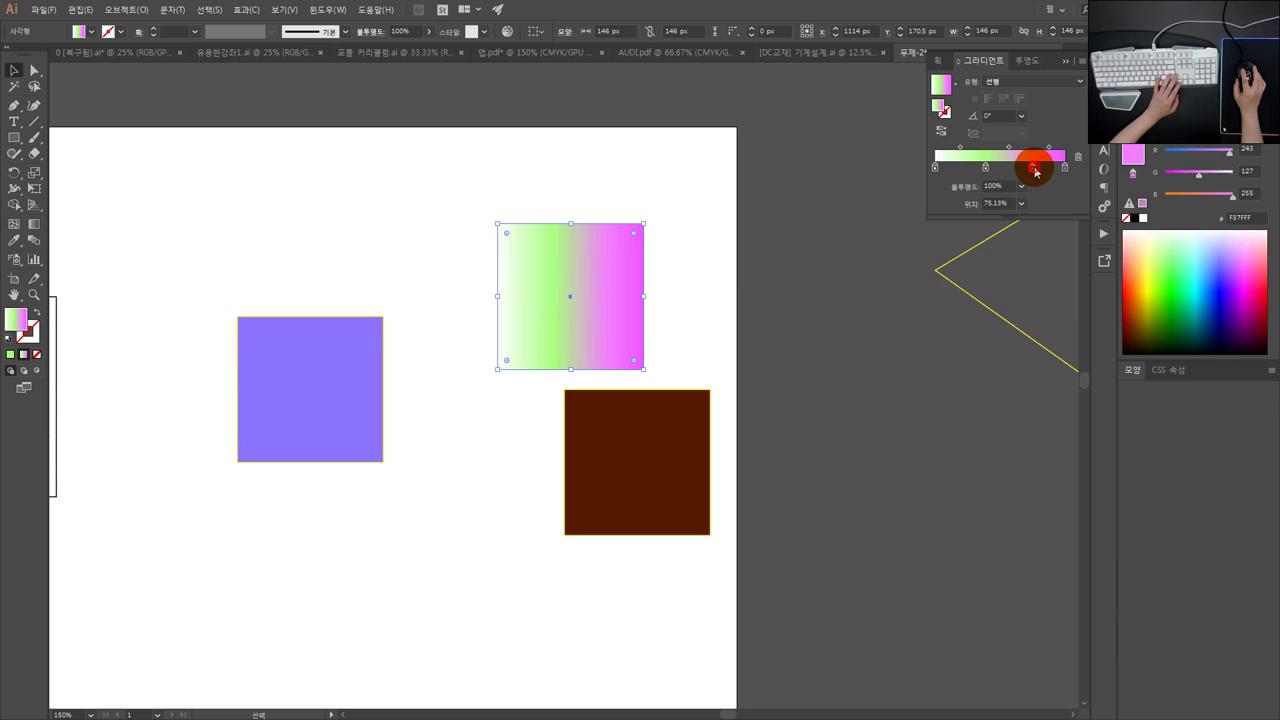
double_click(1034, 169)
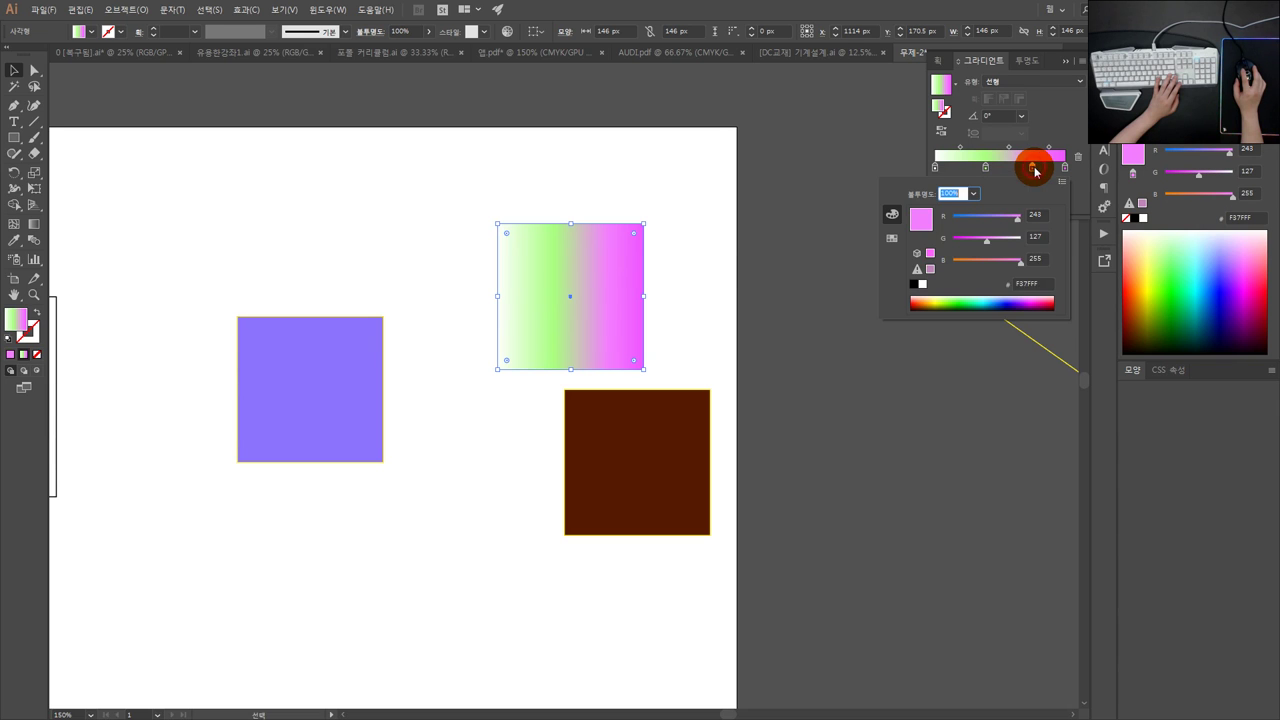
click(1013, 302)
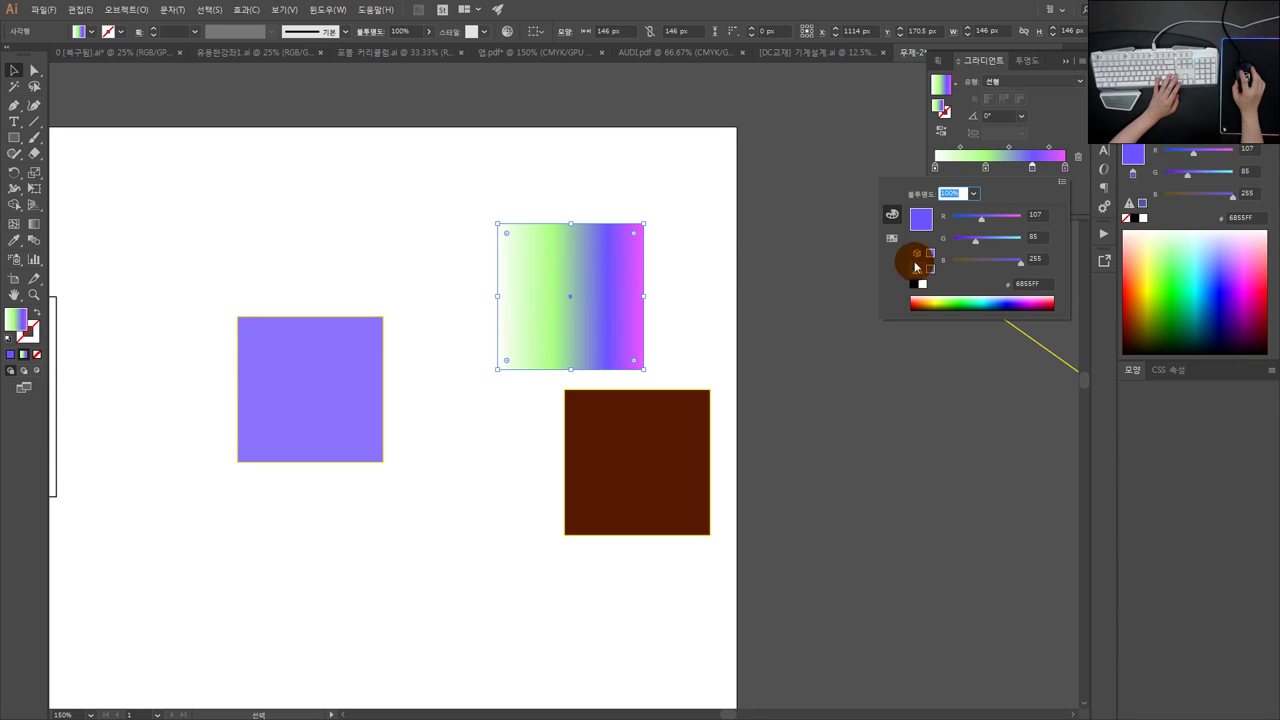
click(14, 70)
click(872, 155)
Step: Close the [DC교재] 기계설계.ai document and bring up the car illustration in AUDI.pdf
click(768, 52)
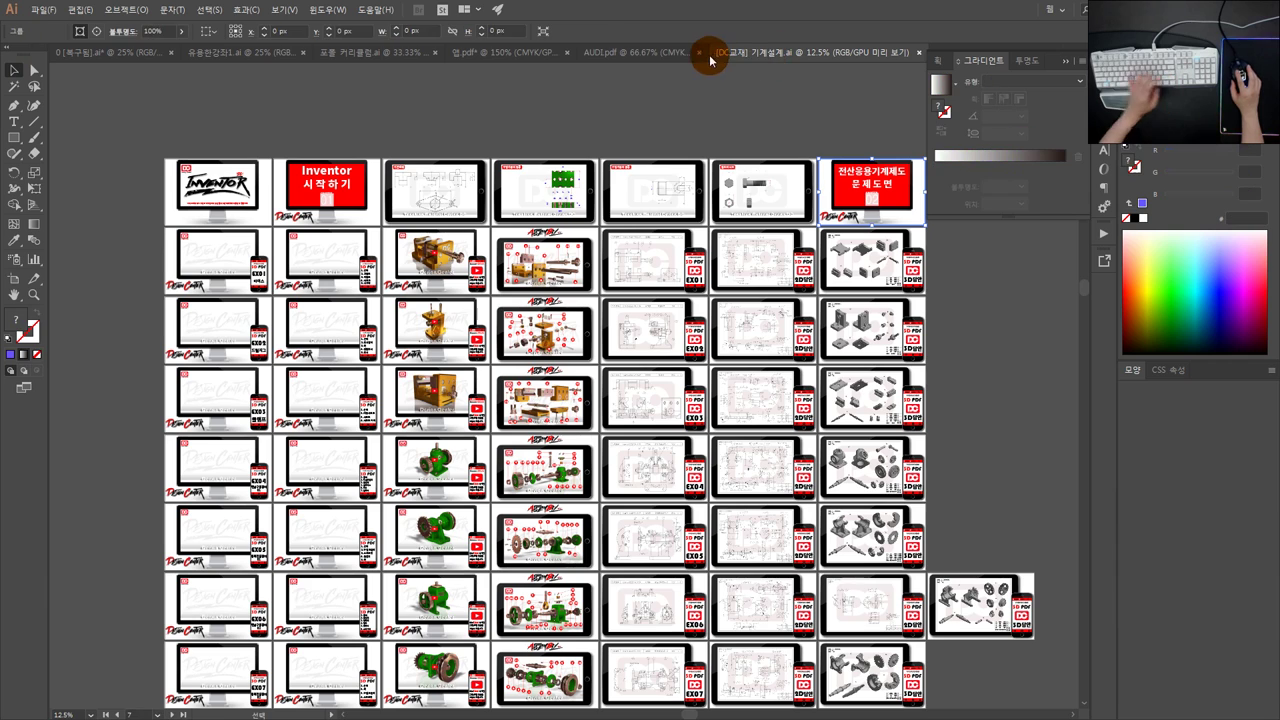
click(914, 51)
click(780, 55)
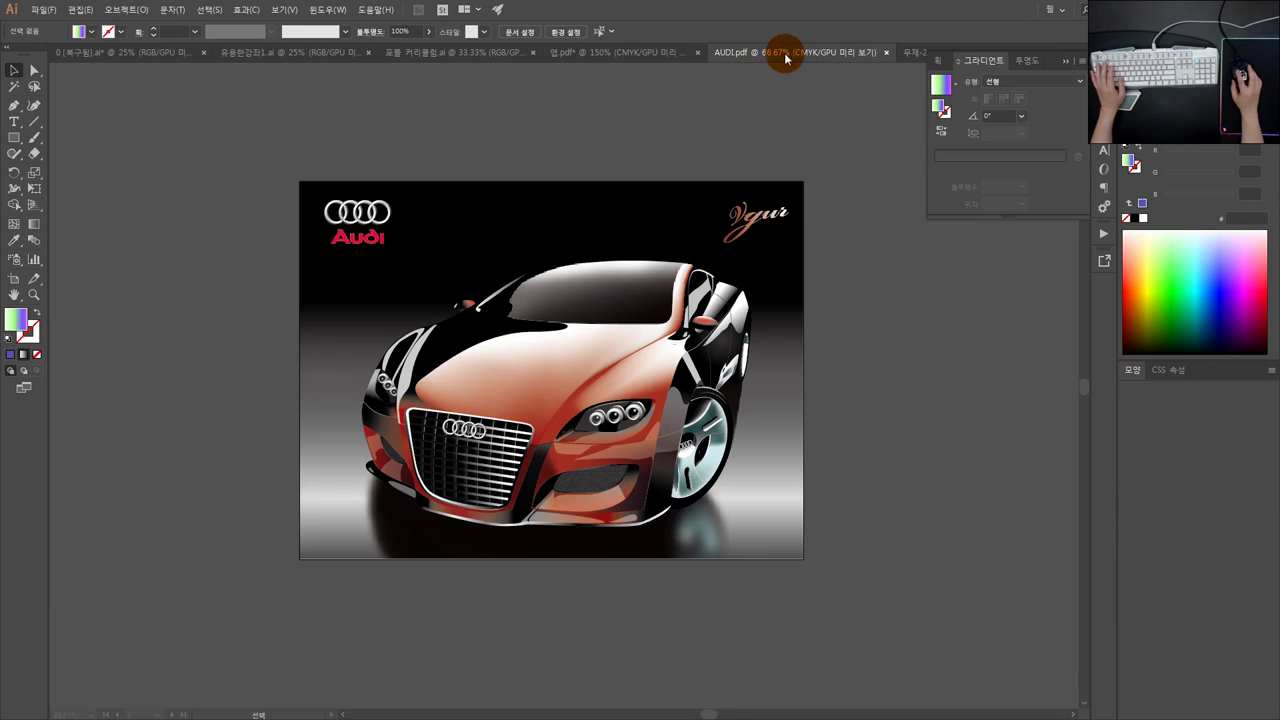
Step: Examine the metallic gradients on the side edge and buttons of the black phone in 앱.pdf
click(656, 57)
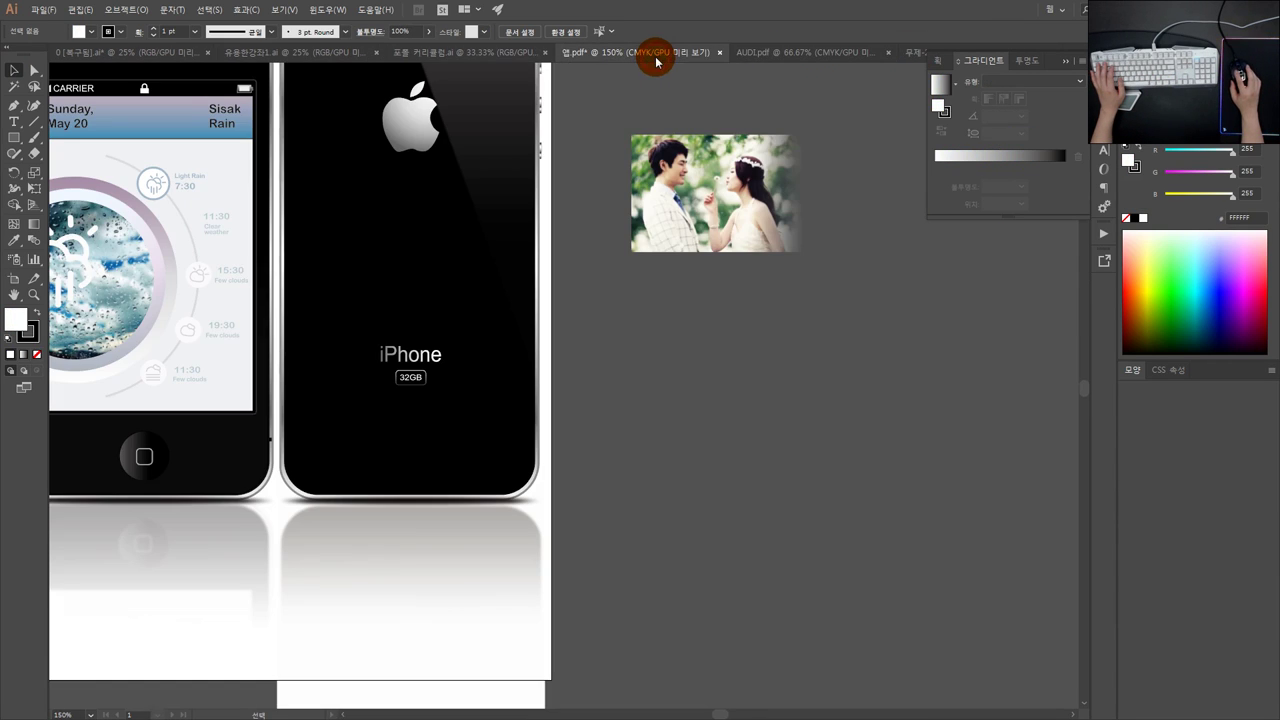
click(750, 272)
drag(671, 252, 802, 289)
scroll(735, 235, up, 5)
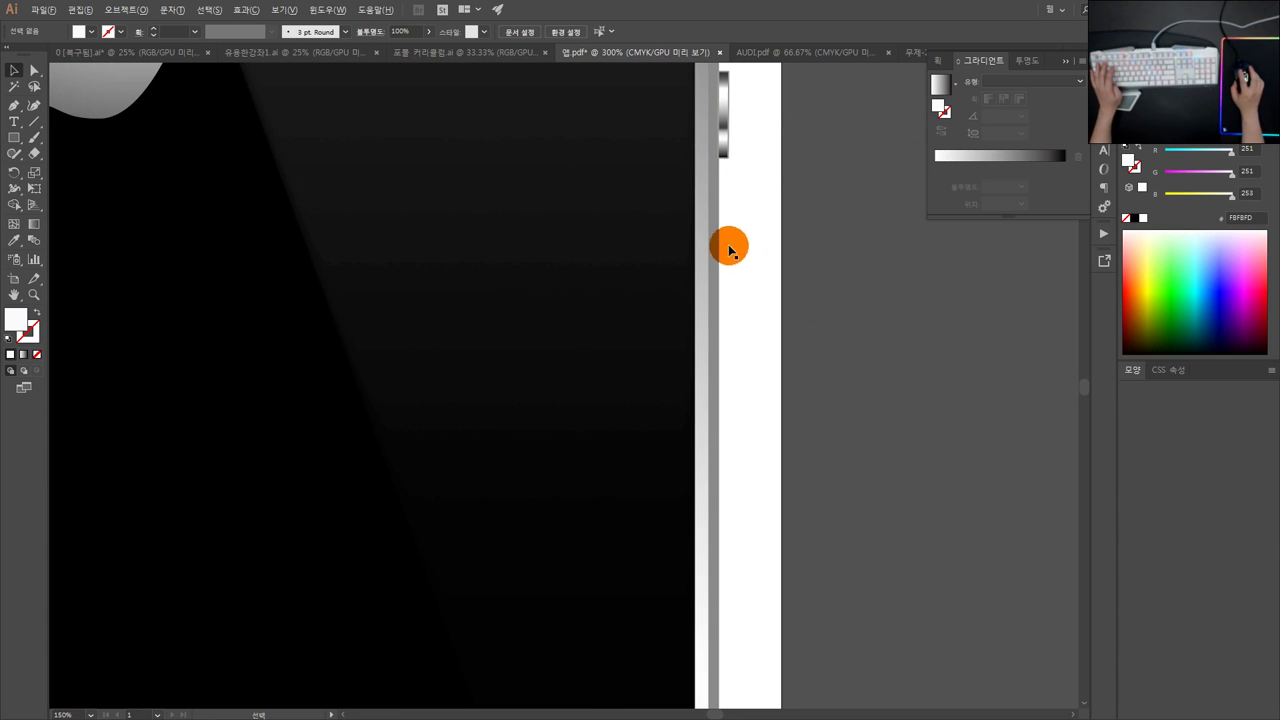
click(711, 236)
scroll(714, 230, down, 5)
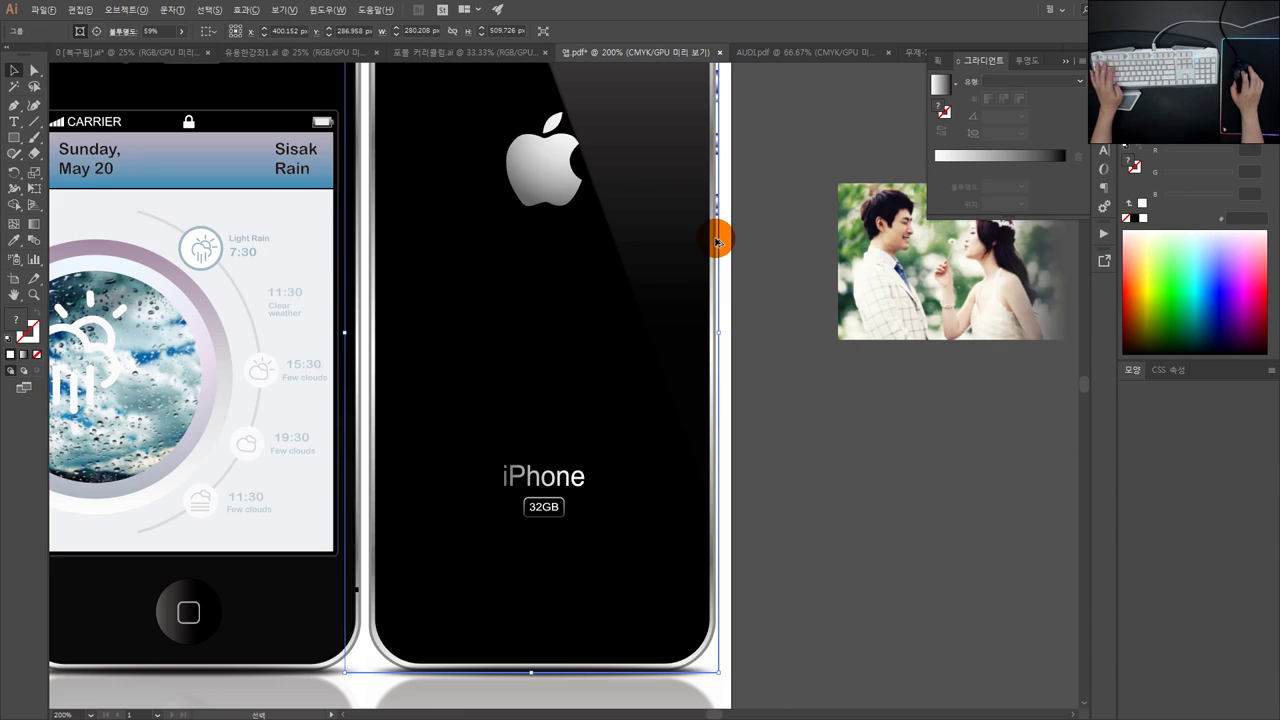
scroll(740, 217, up, 4)
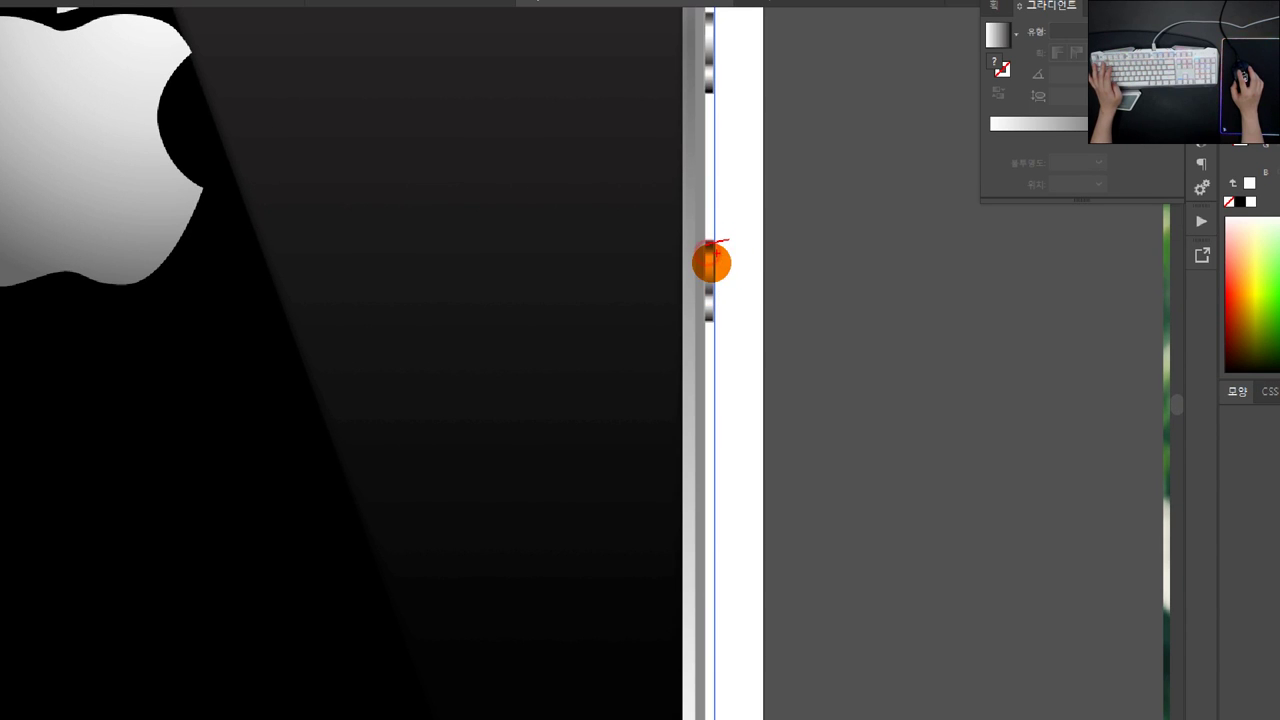
click(1069, 160)
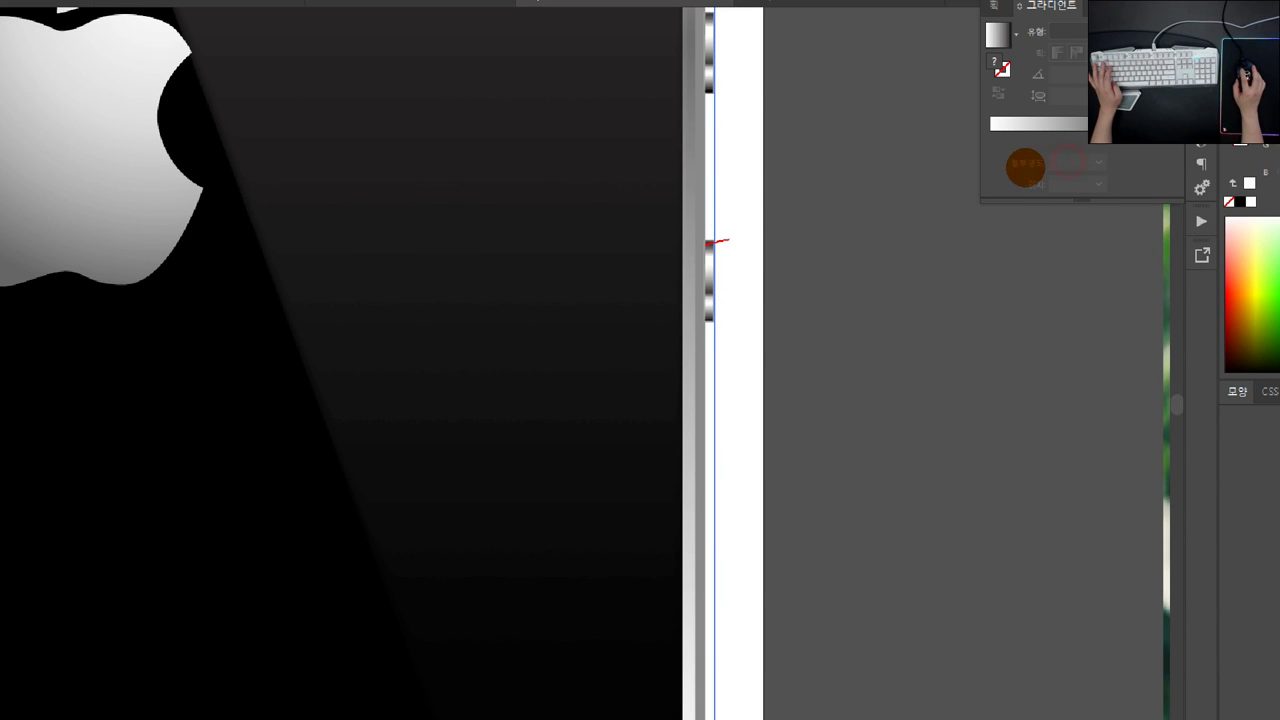
click(1037, 141)
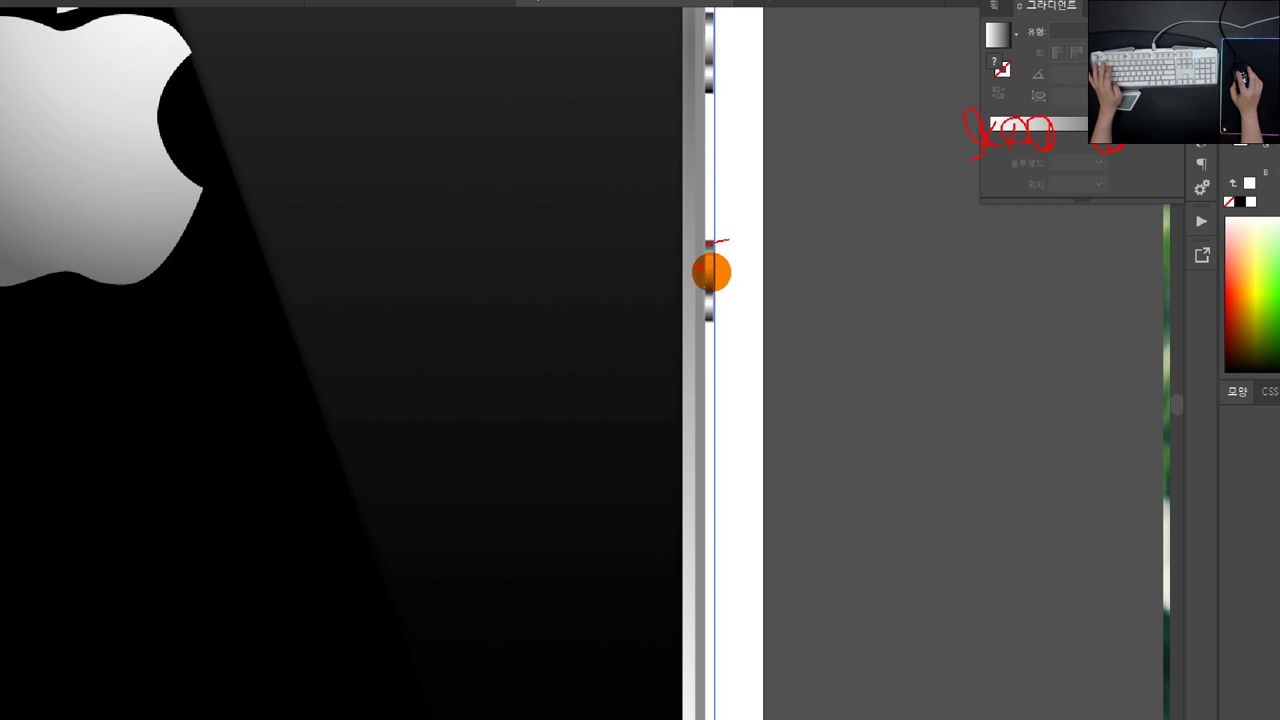
key(Escape)
scroll(866, 291, down, 4)
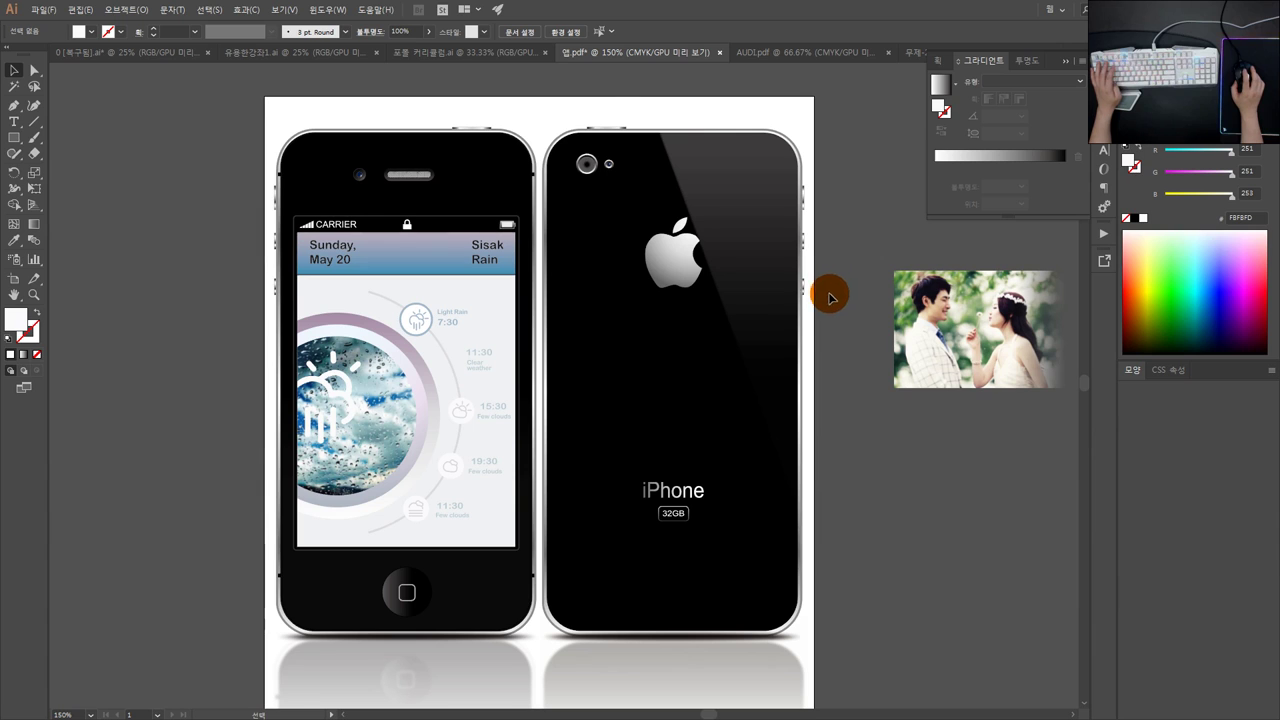
Step: Return to the untitled document with the coloured squares and select the multicolour gradient square
click(770, 52)
click(912, 52)
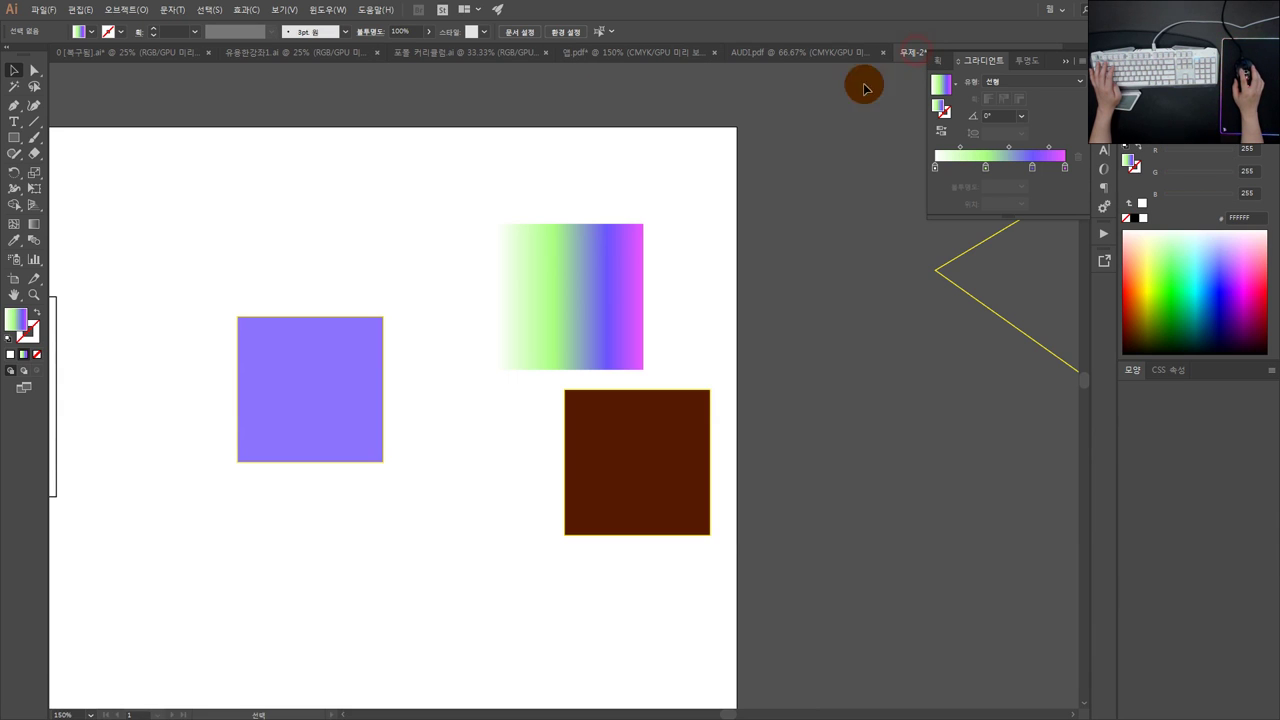
click(575, 265)
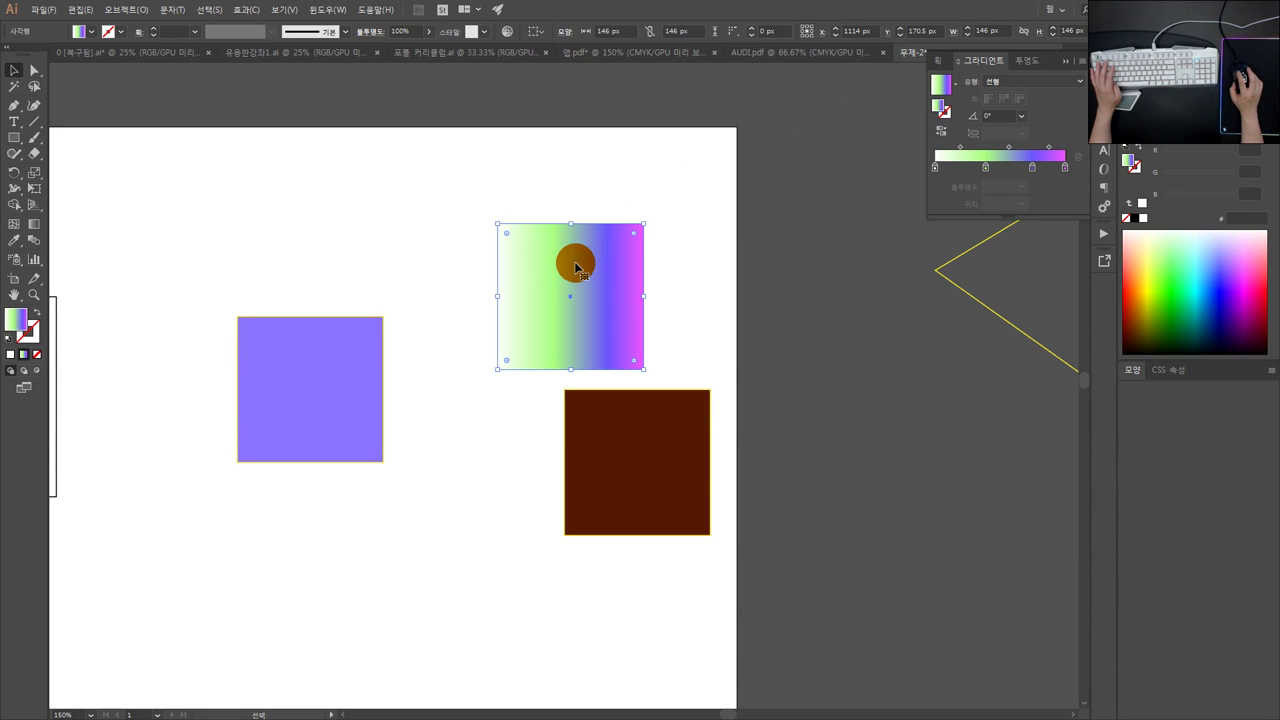
Step: Change the selected square's multicolour gradient from linear to radial
click(1007, 110)
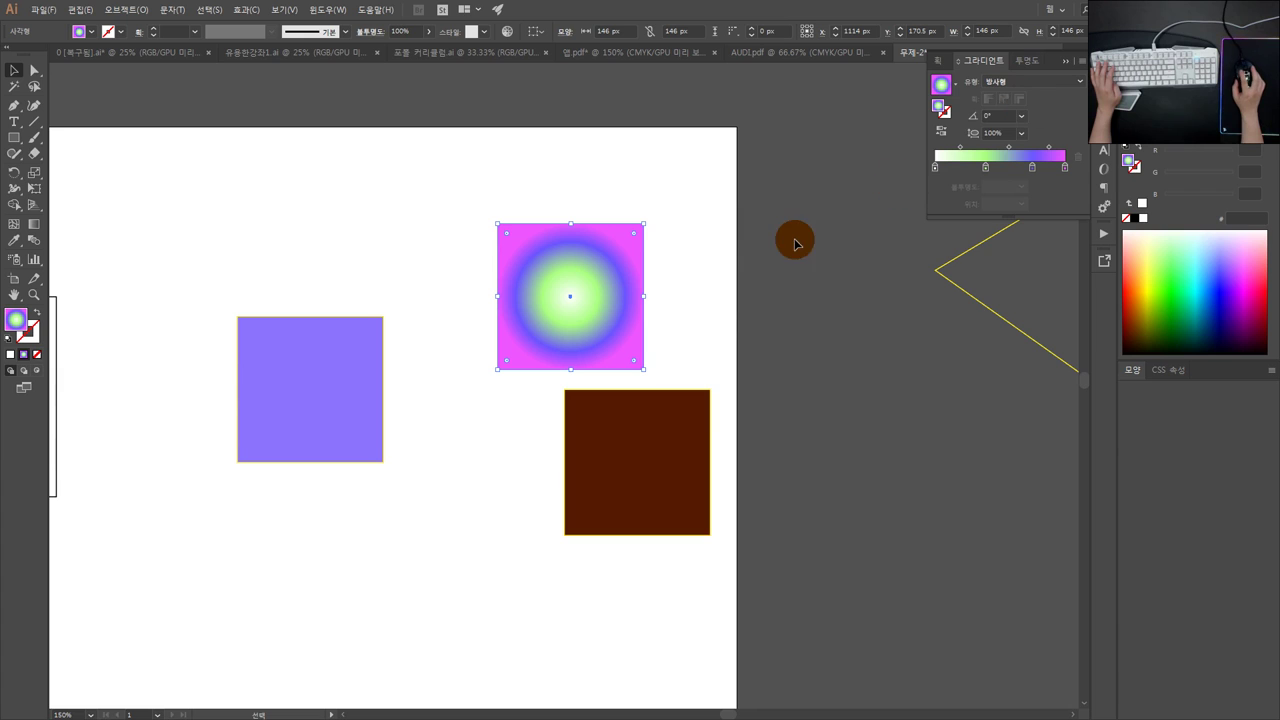
click(752, 277)
click(623, 317)
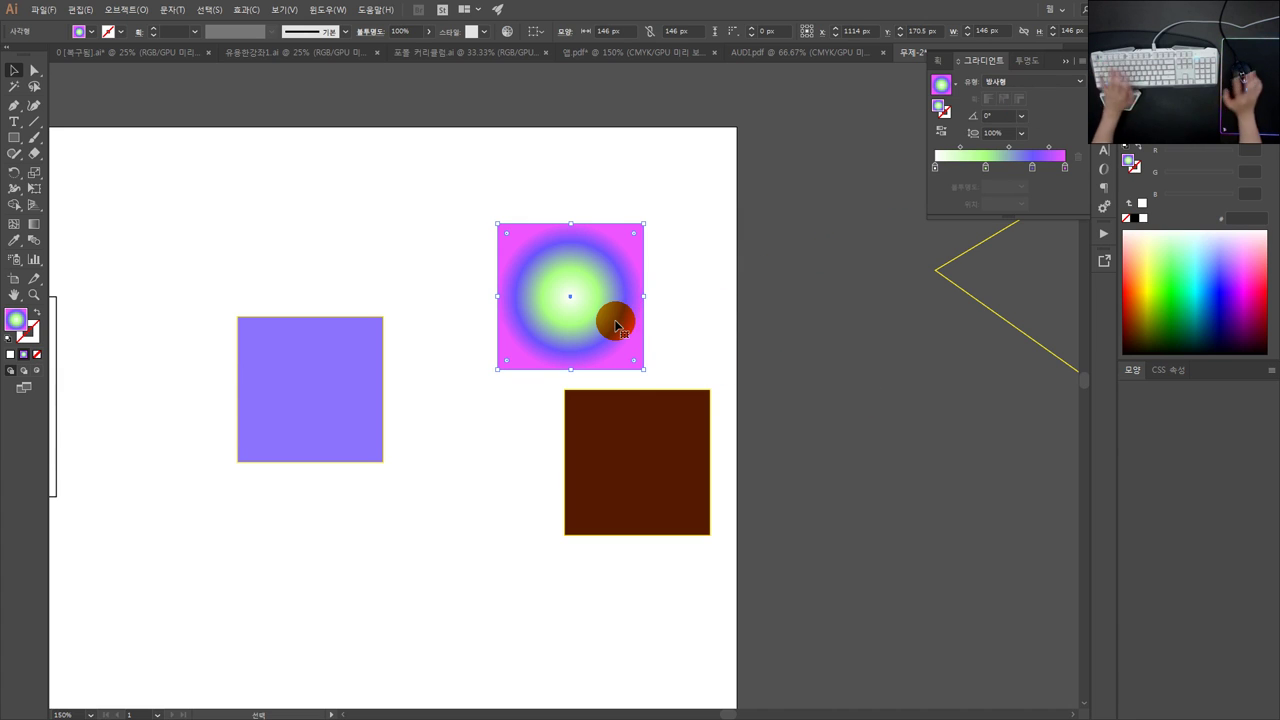
Step: Examine the gradient ring around the weather image in 앱.pdf, passing through AUDI.pdf, and return to the untitled document
click(795, 52)
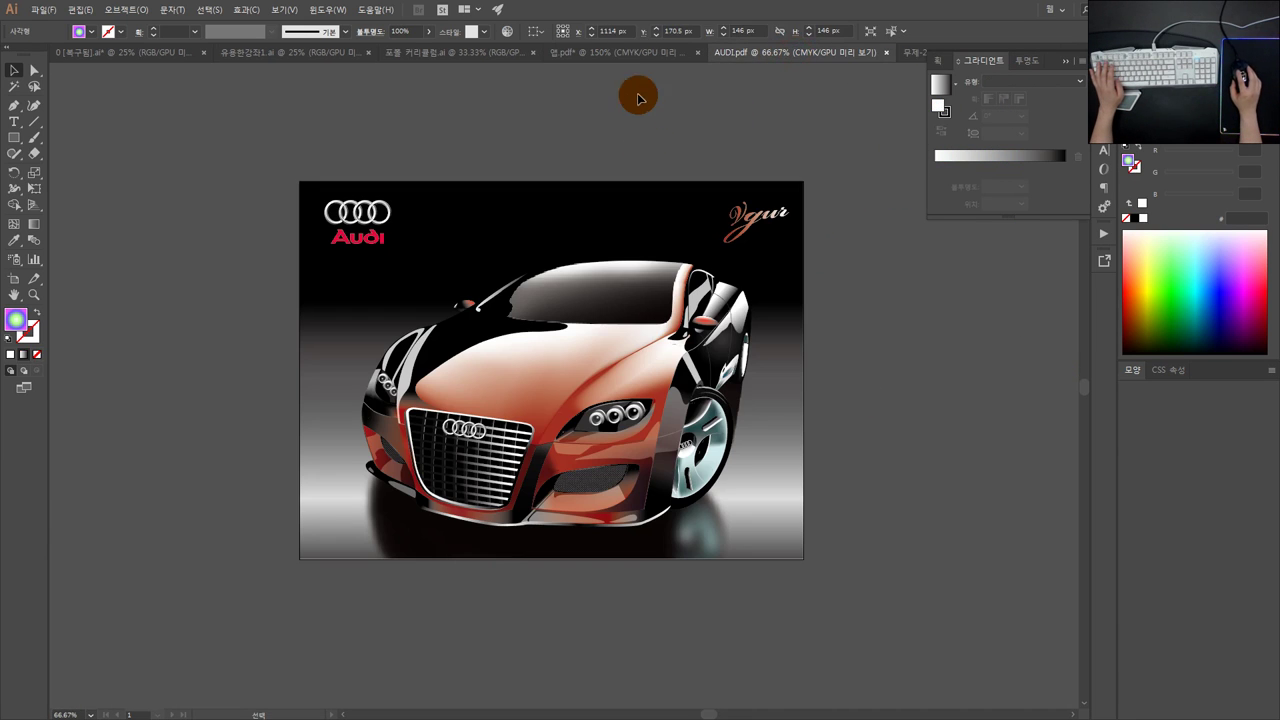
click(640, 52)
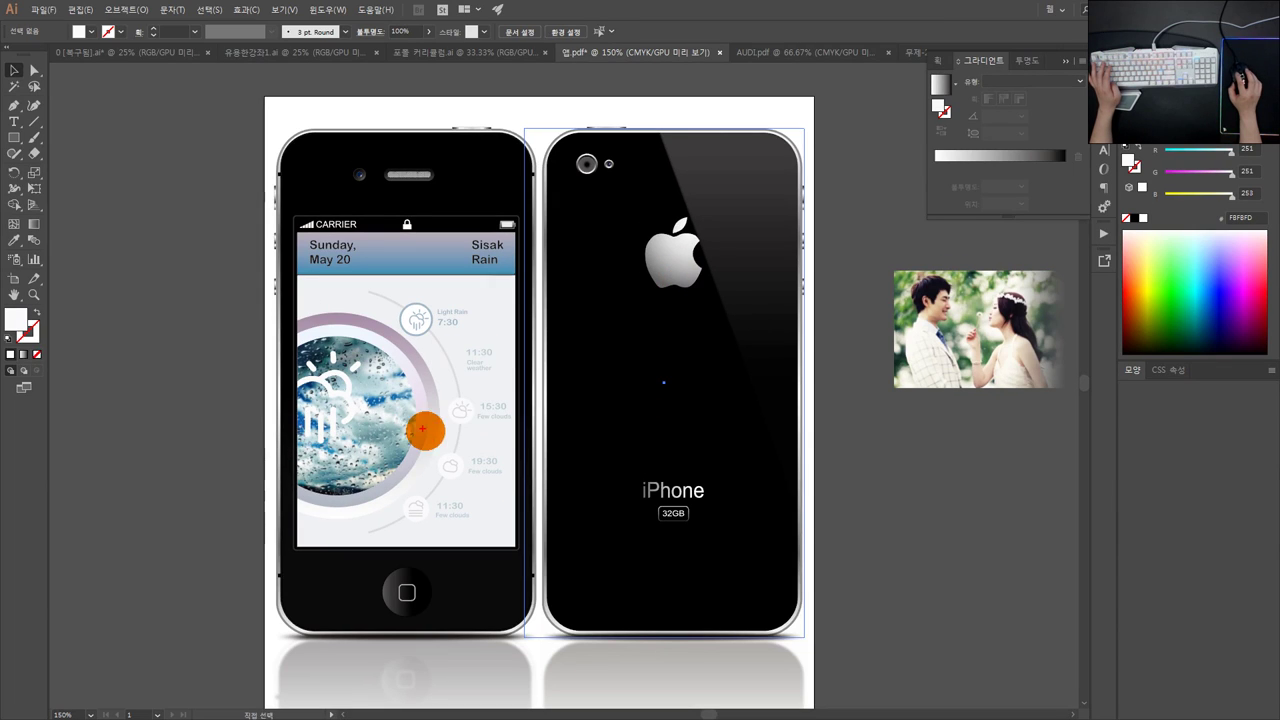
mouse_move(420, 458)
mouse_down()
mouse_move(451, 444)
mouse_move(396, 462)
mouse_up()
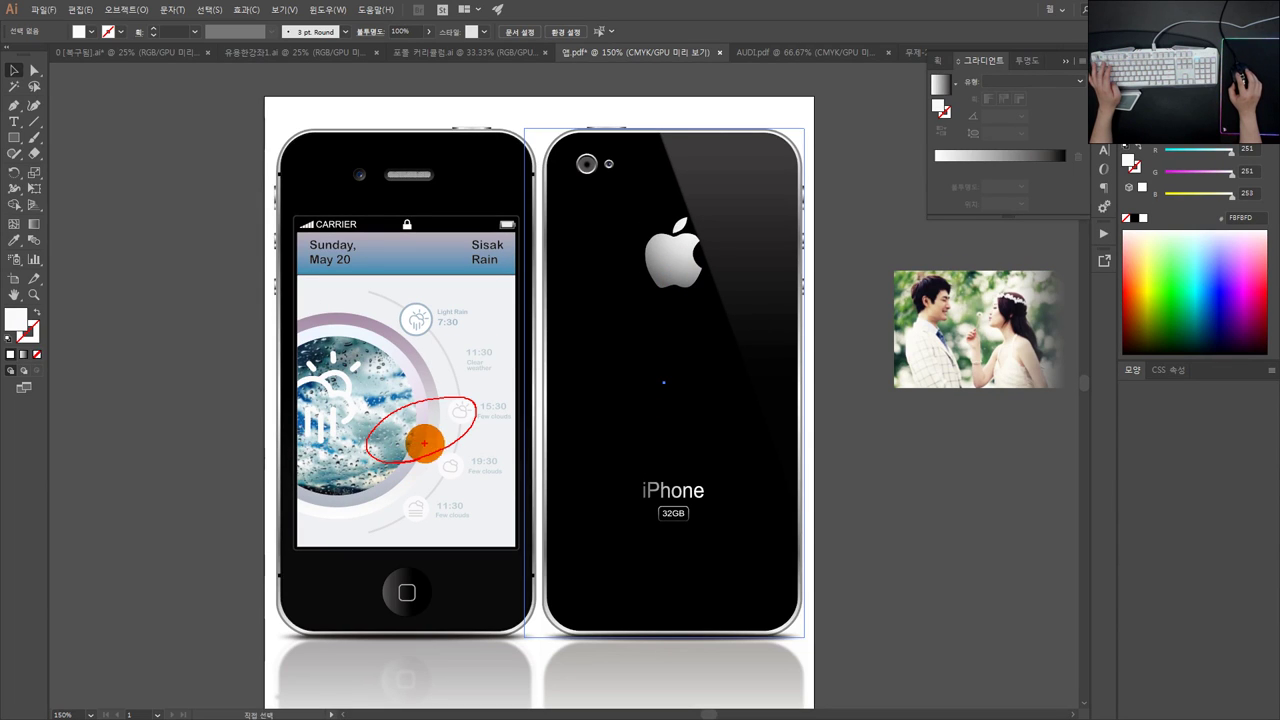
mouse_move(321, 323)
mouse_down()
mouse_move(406, 431)
mouse_move(325, 491)
mouse_move(446, 391)
mouse_move(298, 488)
mouse_up()
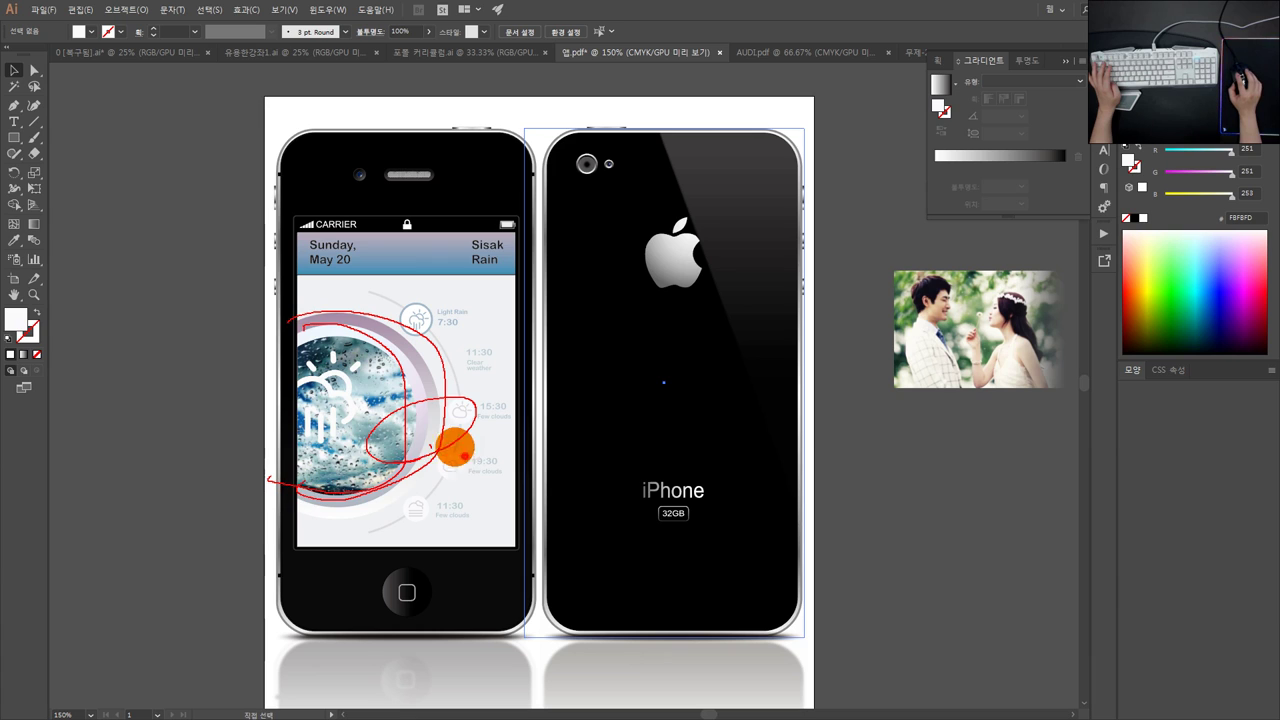
drag(465, 456, 292, 327)
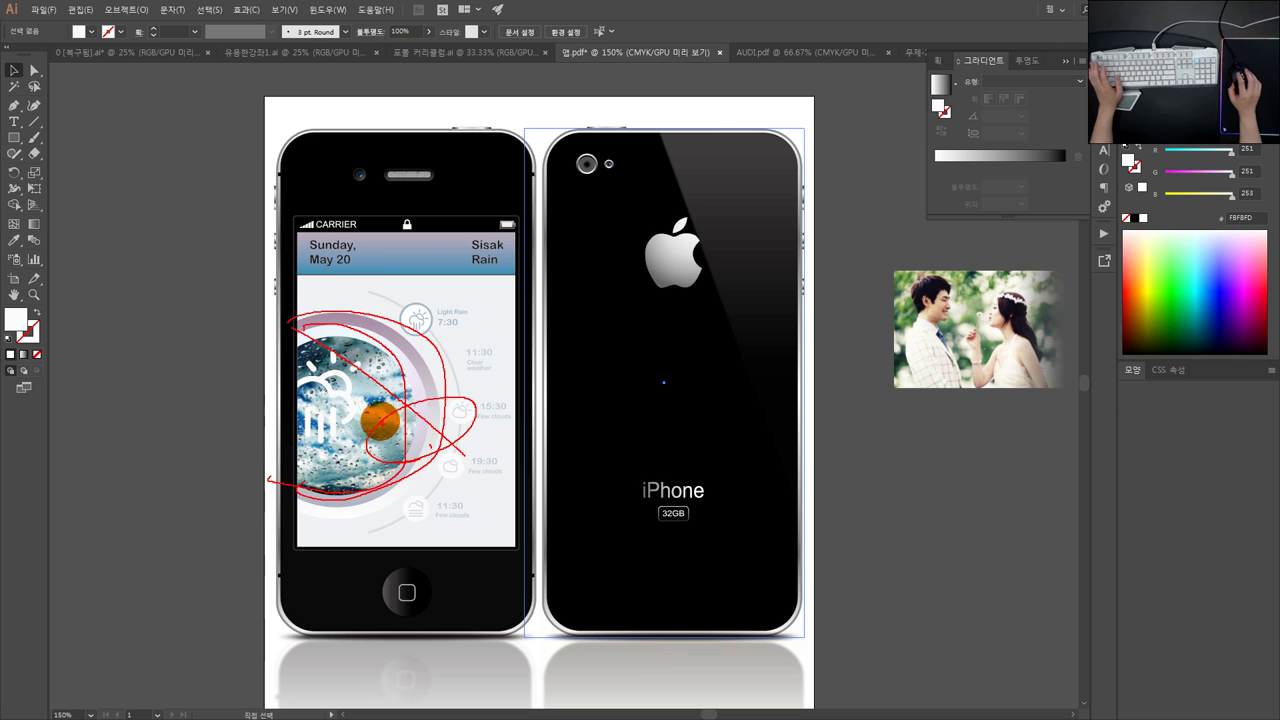
key(Escape)
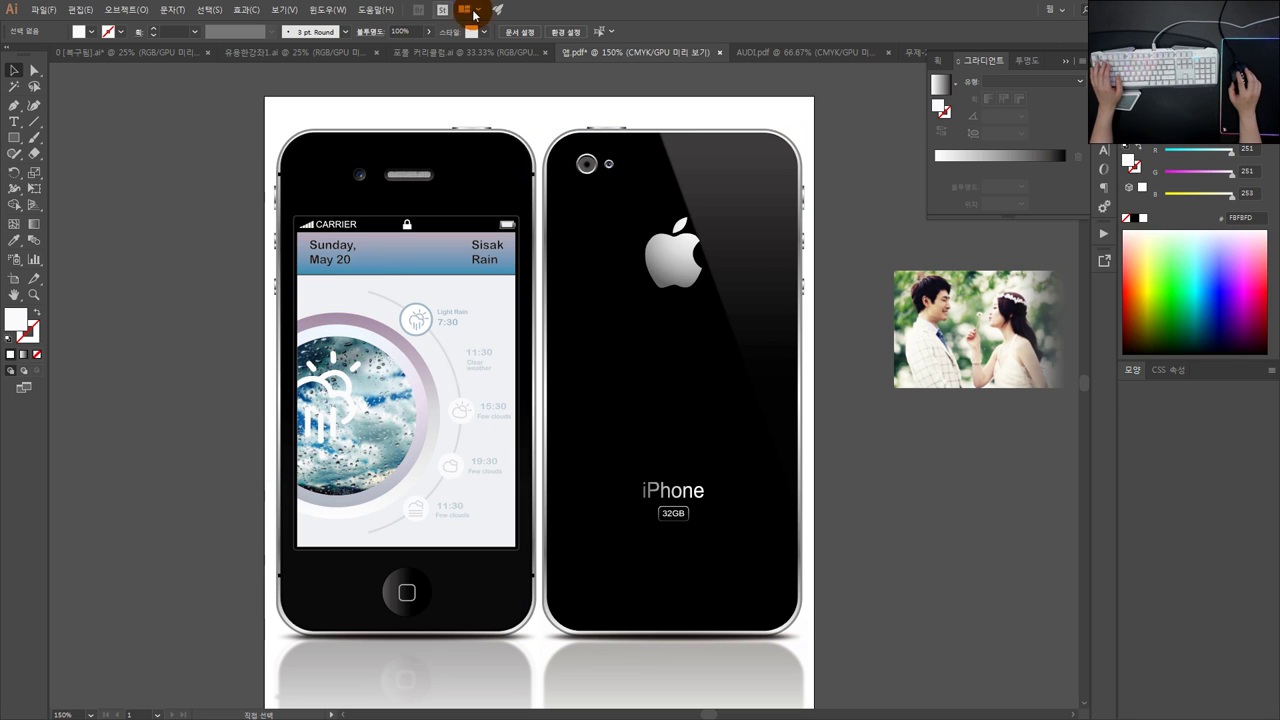
click(906, 52)
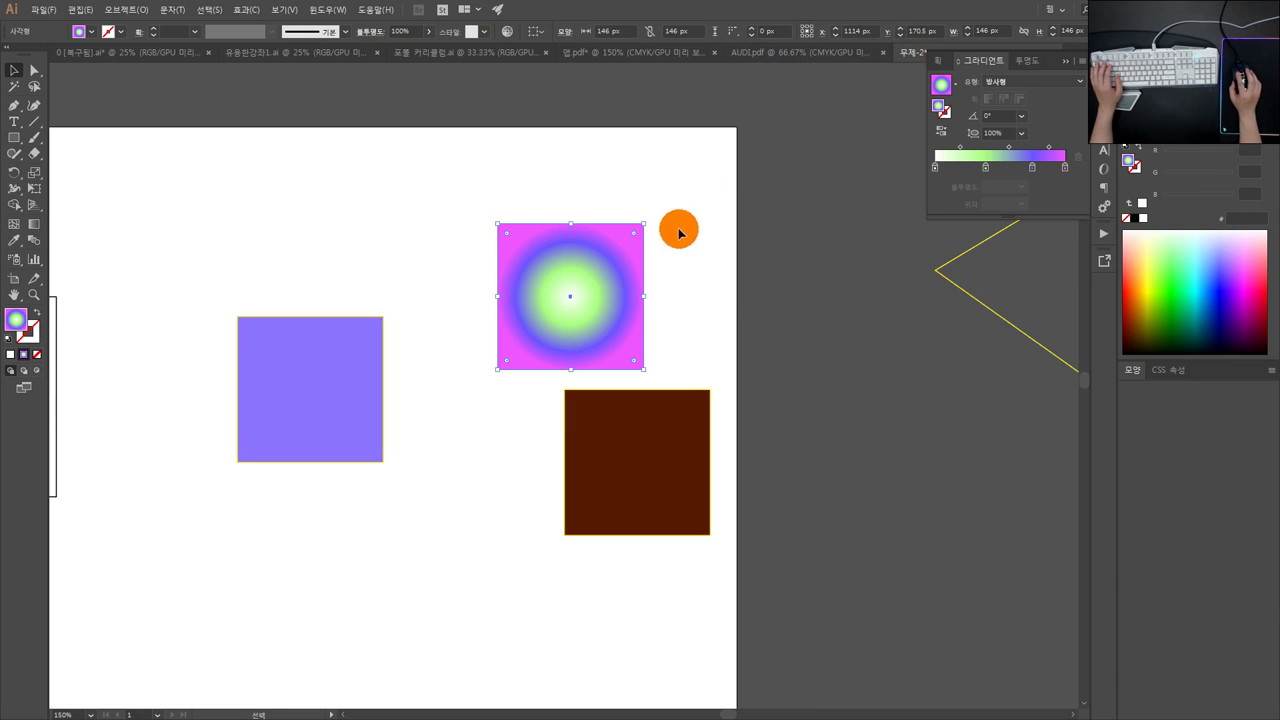
Step: Delete the yellow diamond outline beside the artboard
drag(869, 277, 677, 258)
click(351, 271)
drag(813, 357, 730, 244)
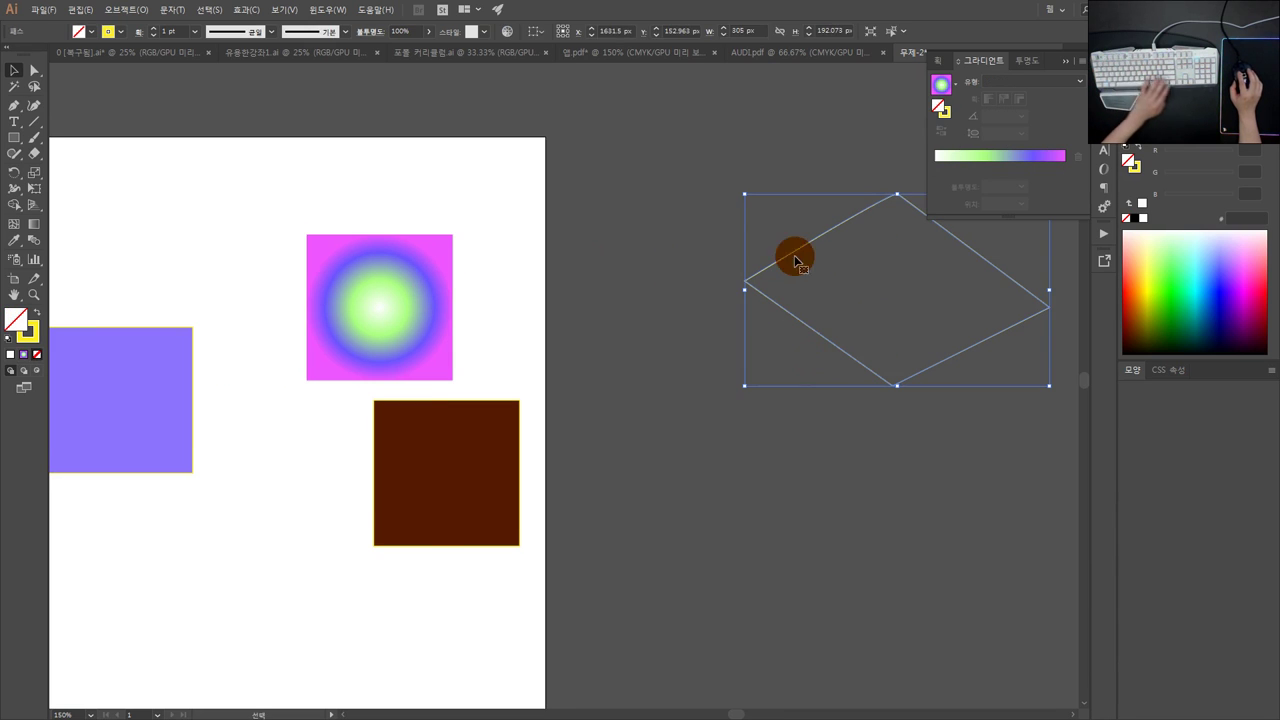
click(824, 259)
drag(870, 257, 771, 214)
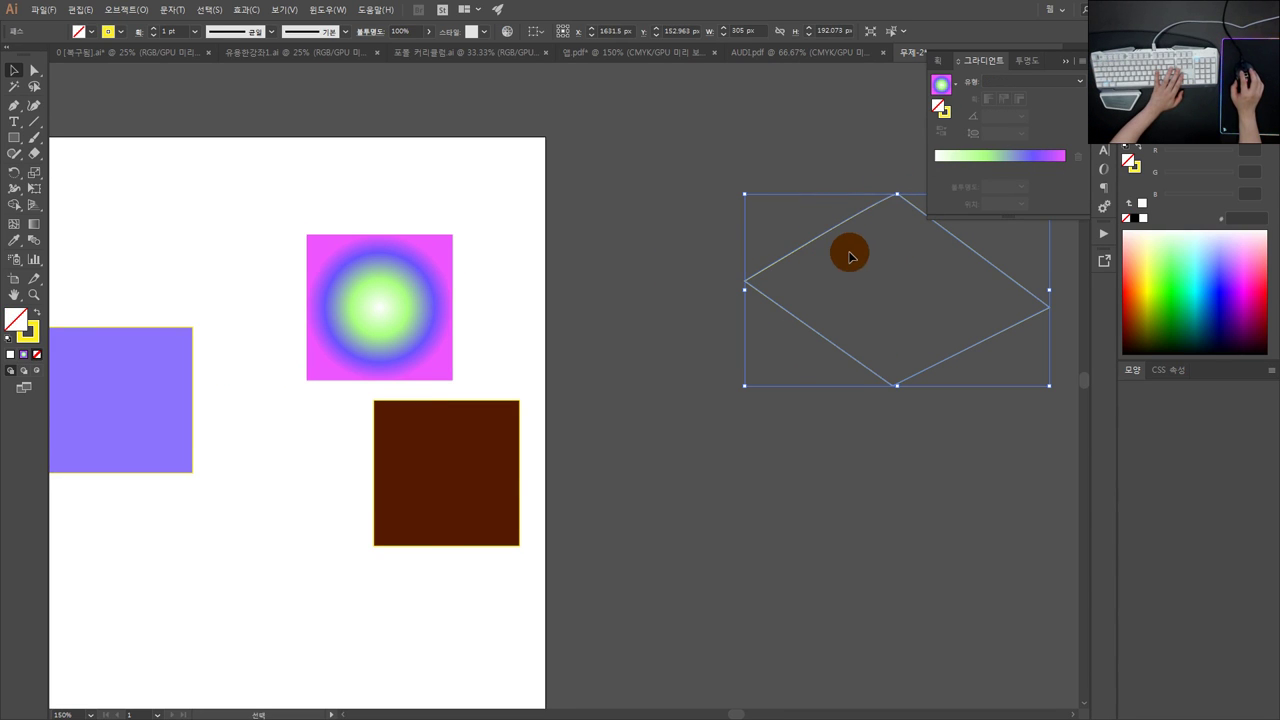
key(Delete)
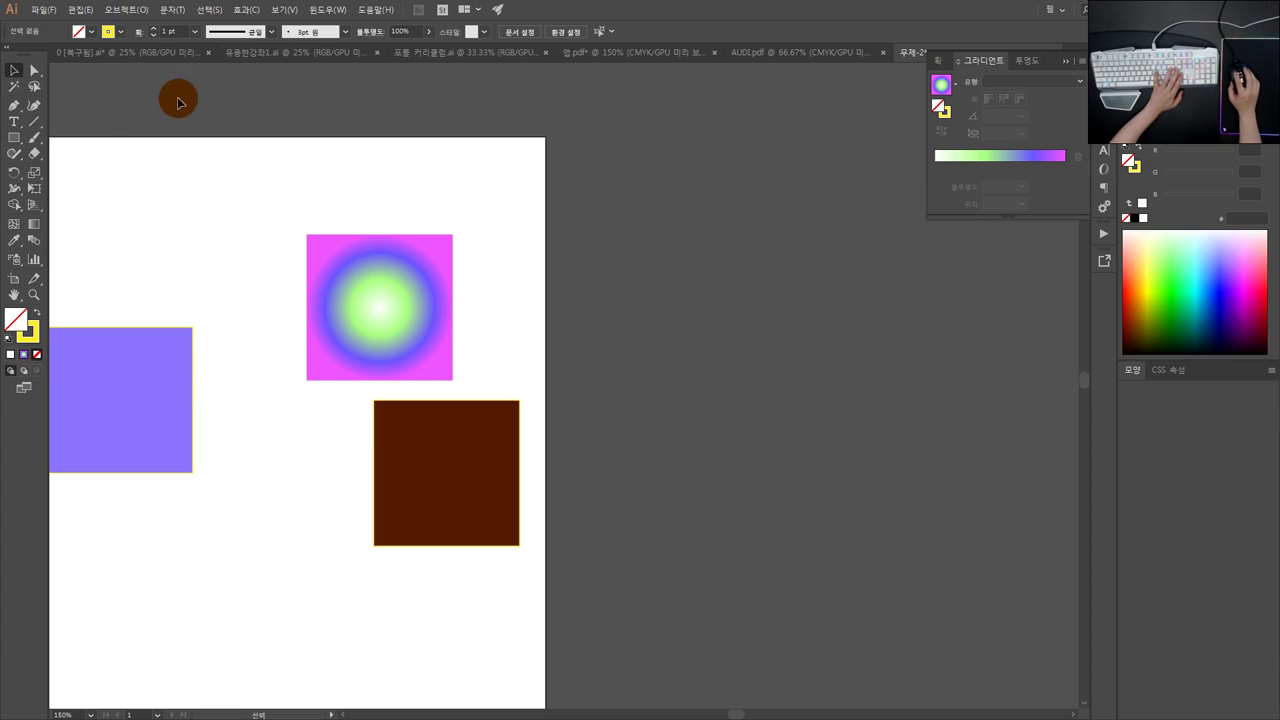
Step: Draw an open four-point zigzag path about 220 by 125 px beside the artboard with the Pen tool
click(14, 103)
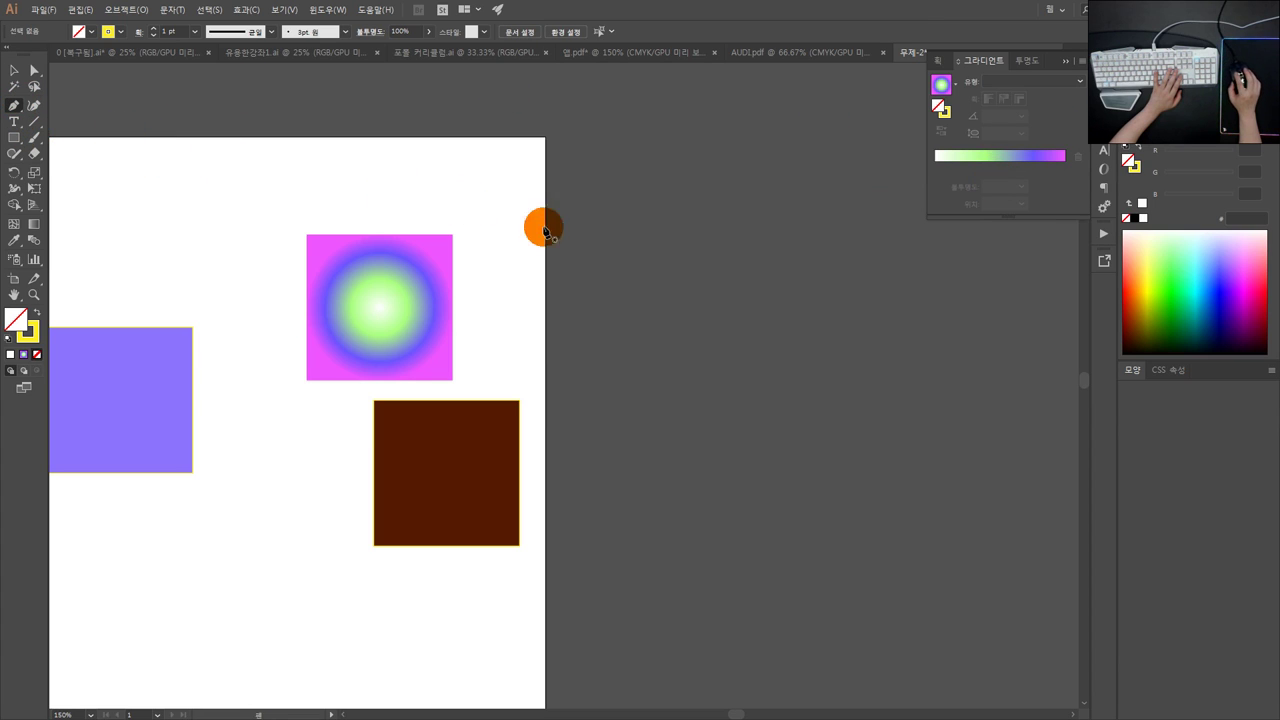
click(685, 197)
click(718, 315)
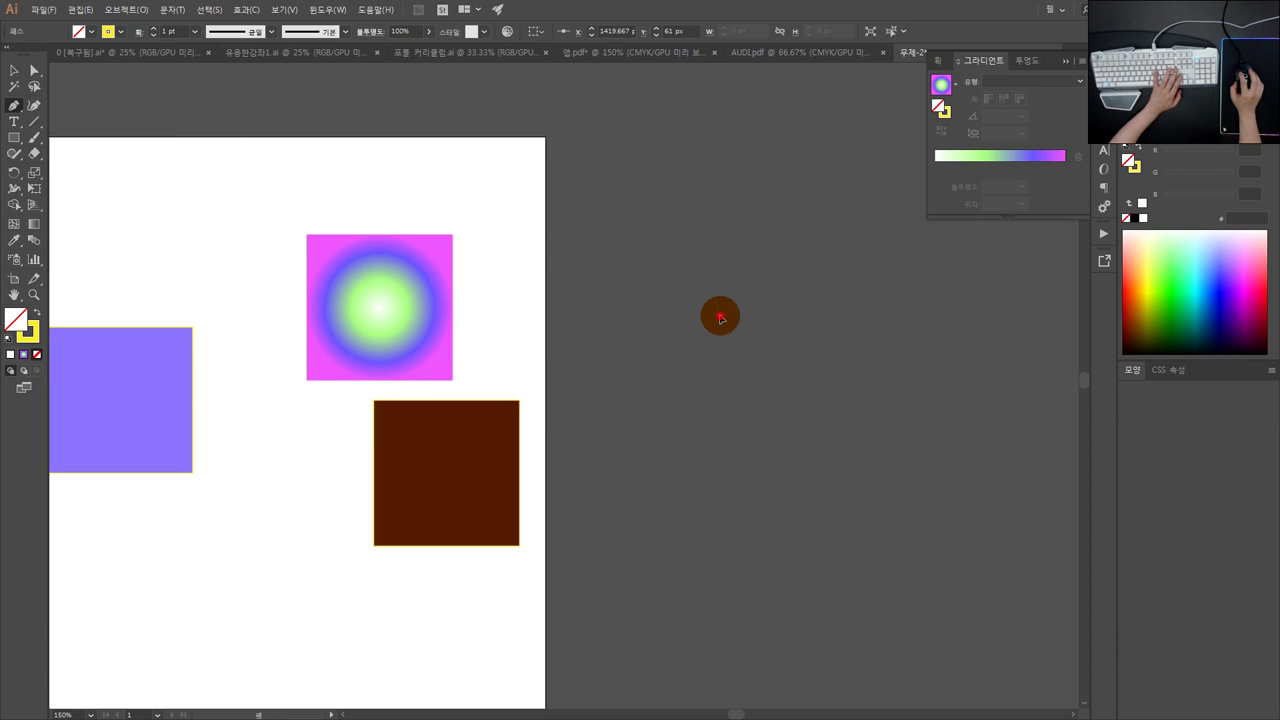
click(811, 289)
click(905, 322)
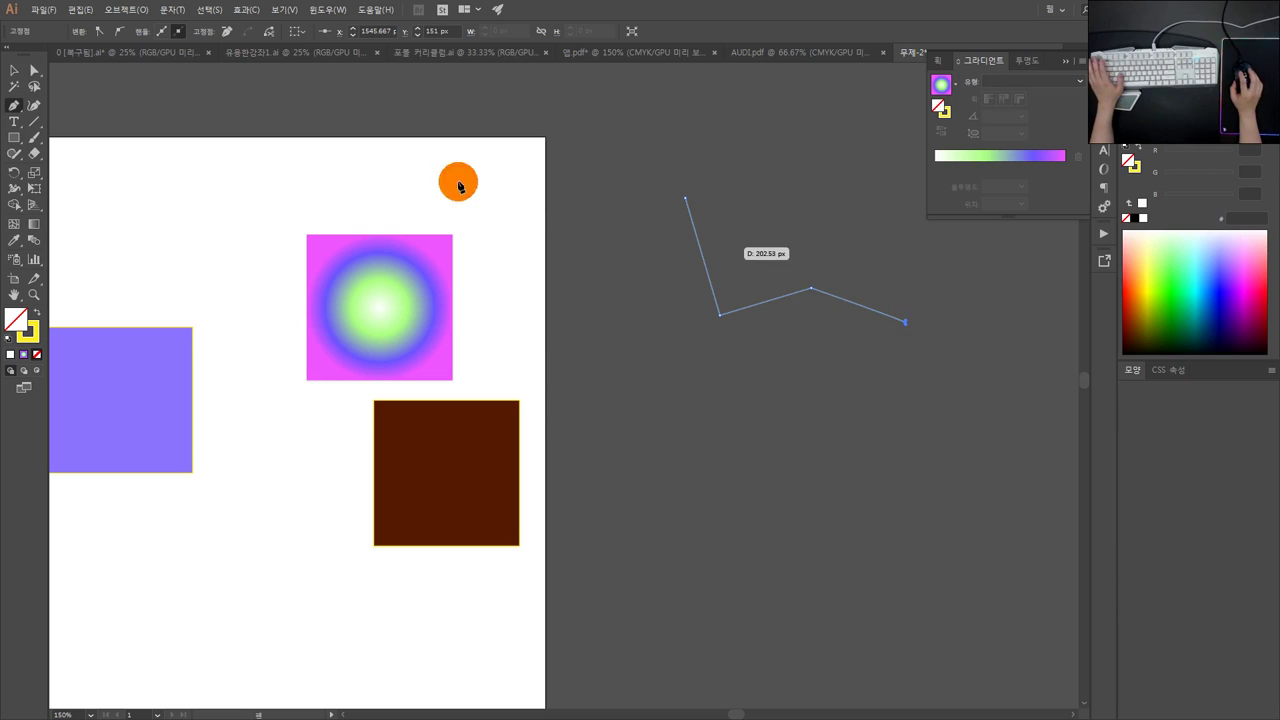
click(14, 69)
Step: Set the zigzag path's stroke weight to 10 pt and deselect it
click(840, 247)
drag(826, 243, 676, 342)
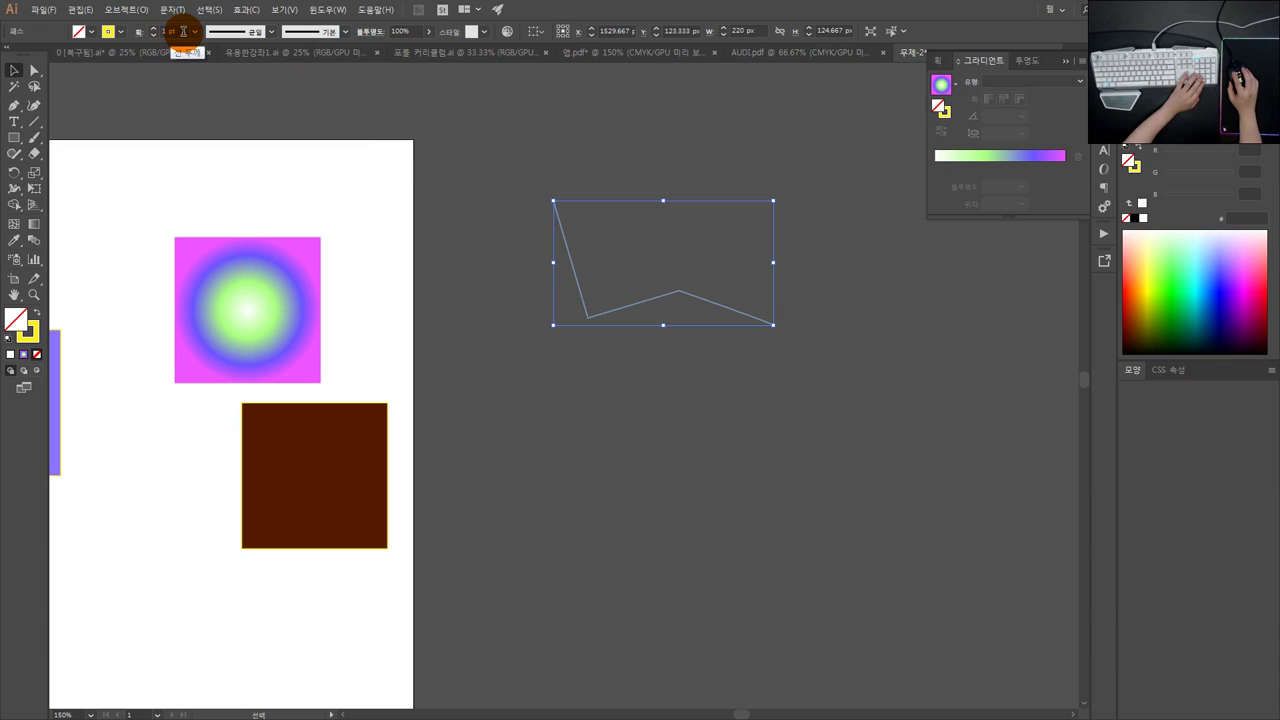
drag(183, 31, 114, 34)
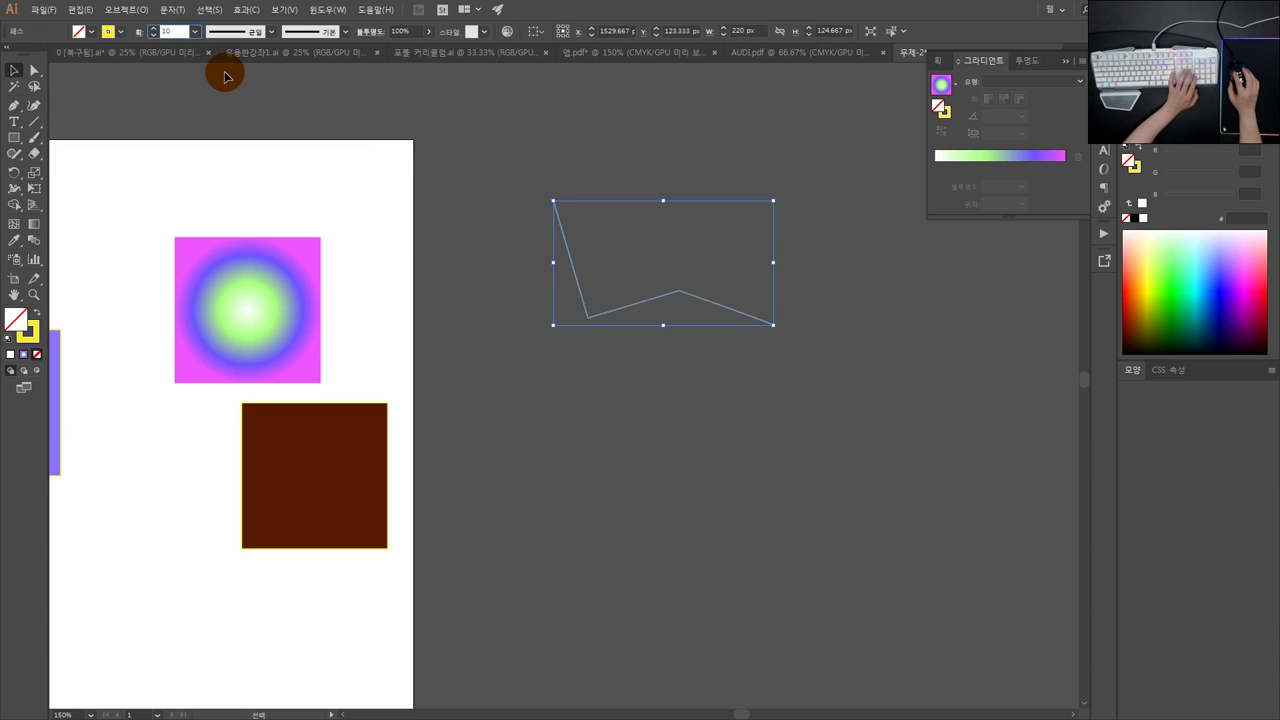
text(10)
key(Return)
click(640, 128)
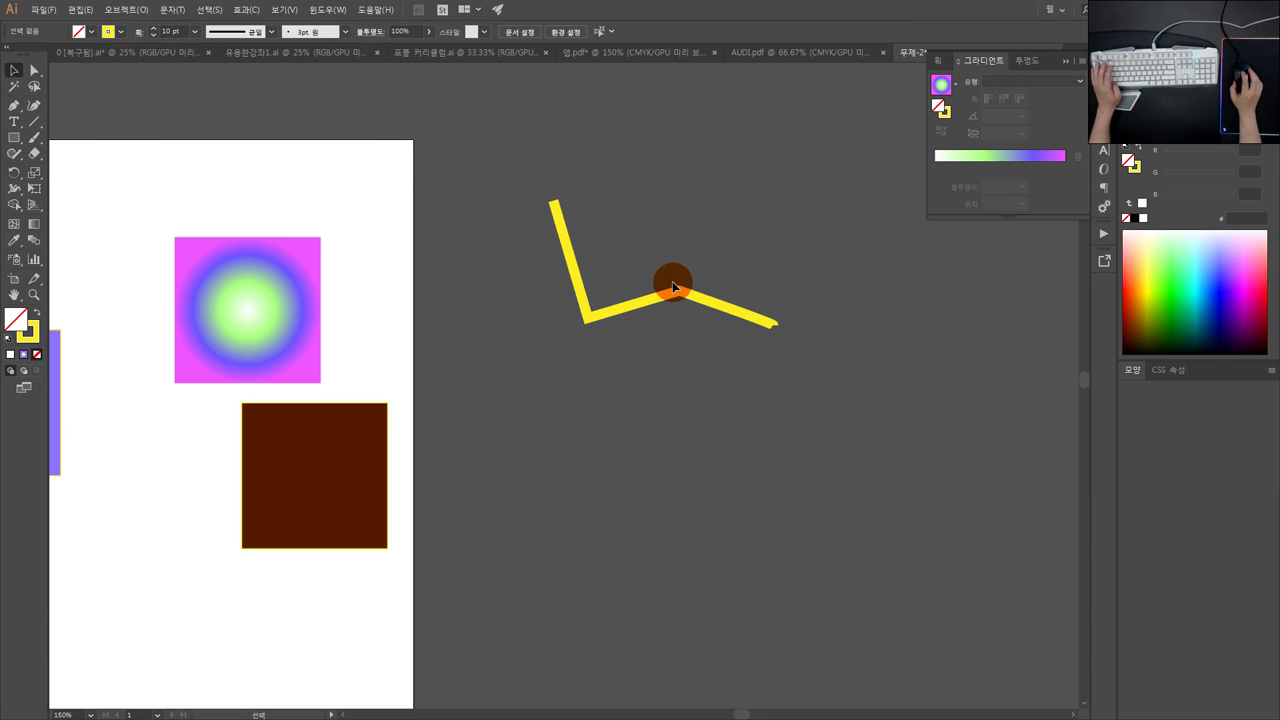
Step: Select the yellow zigzag path and display the full stroke options with cap, corner and alignment settings
scroll(673, 286, up, 1)
click(726, 303)
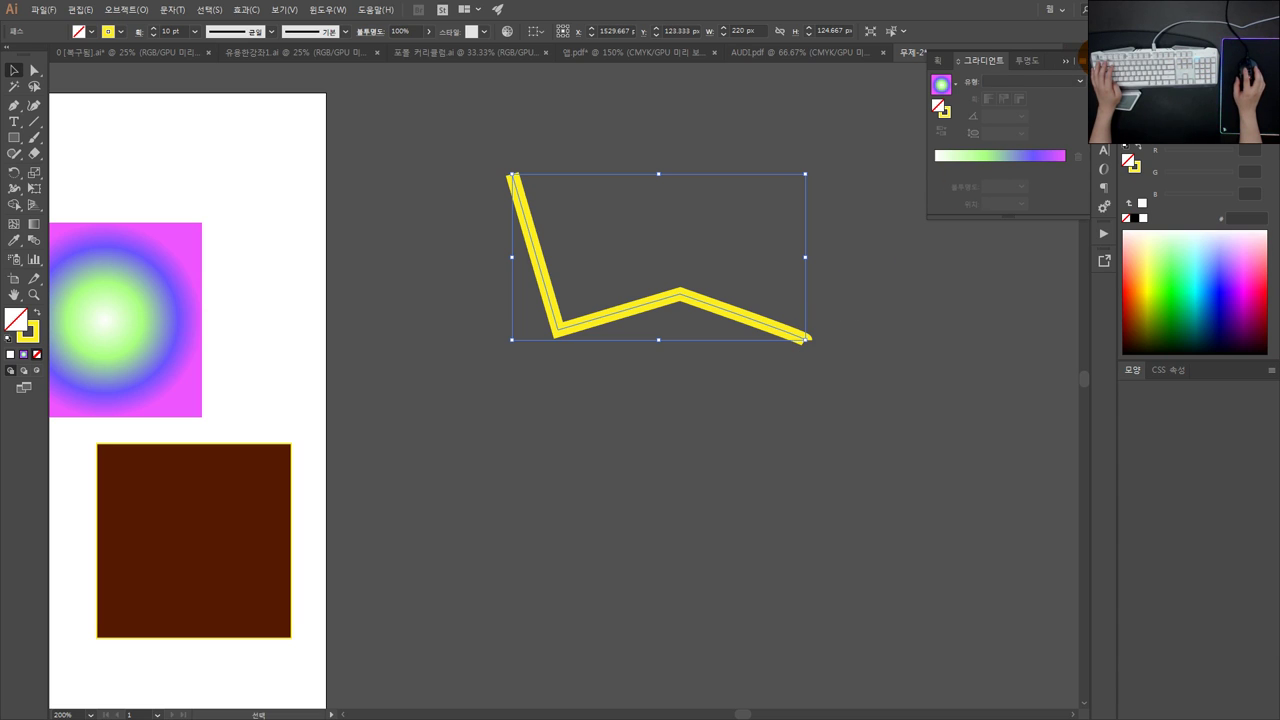
click(1106, 46)
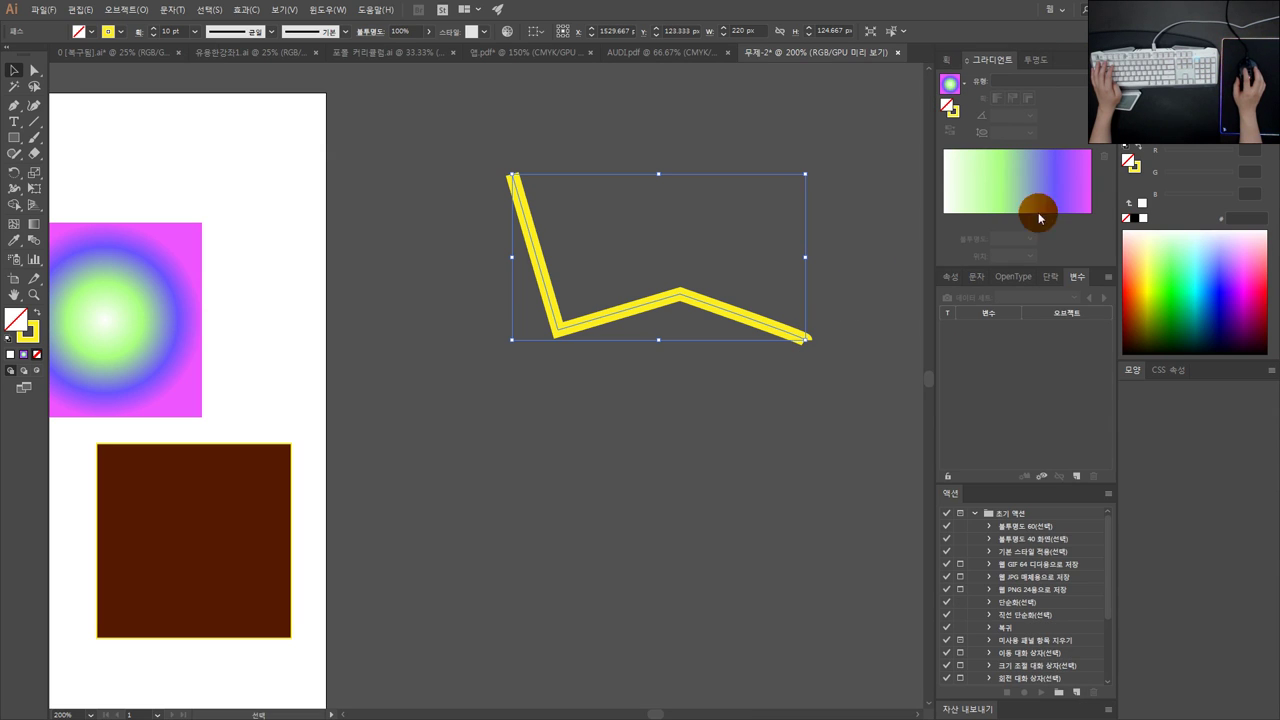
click(1048, 277)
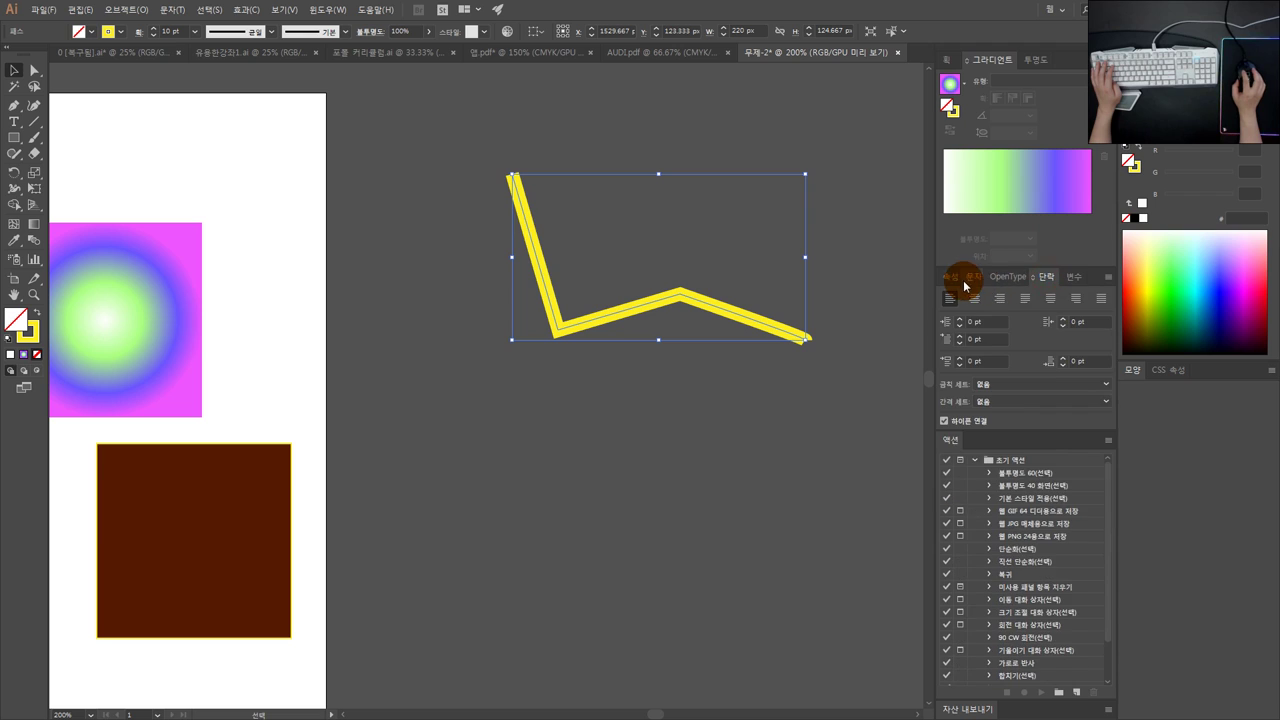
click(978, 277)
click(949, 277)
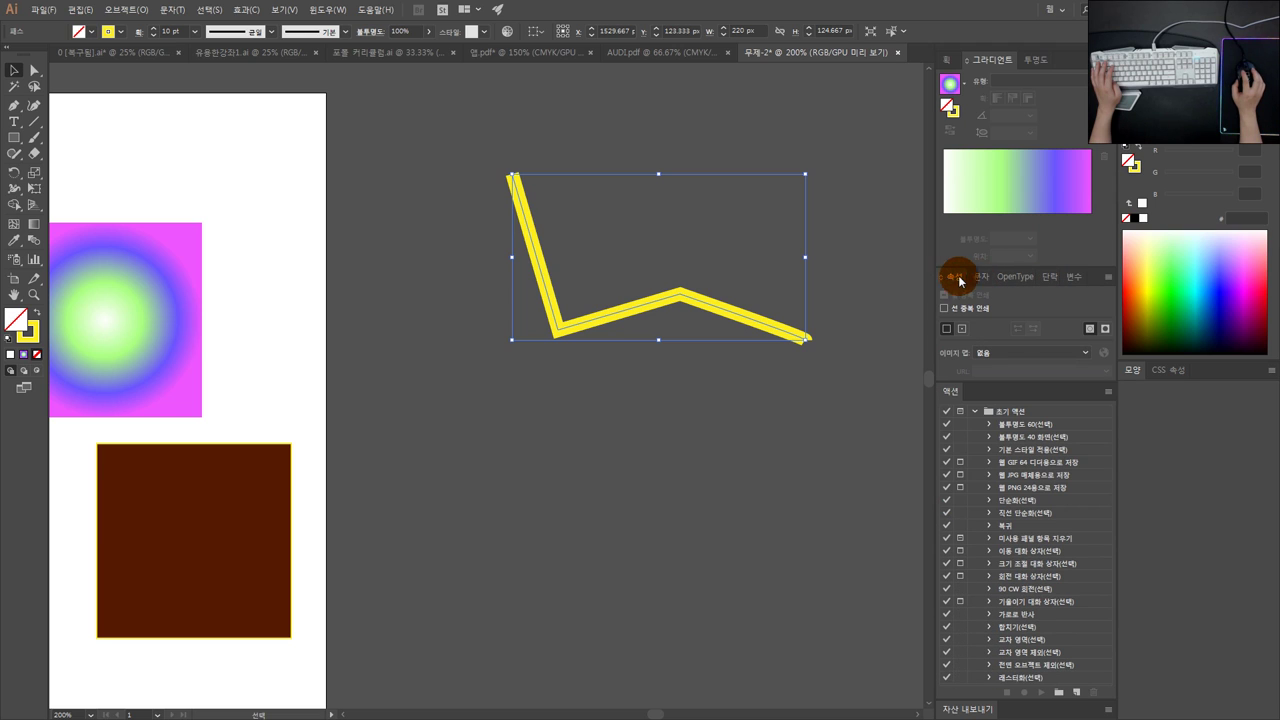
click(1048, 278)
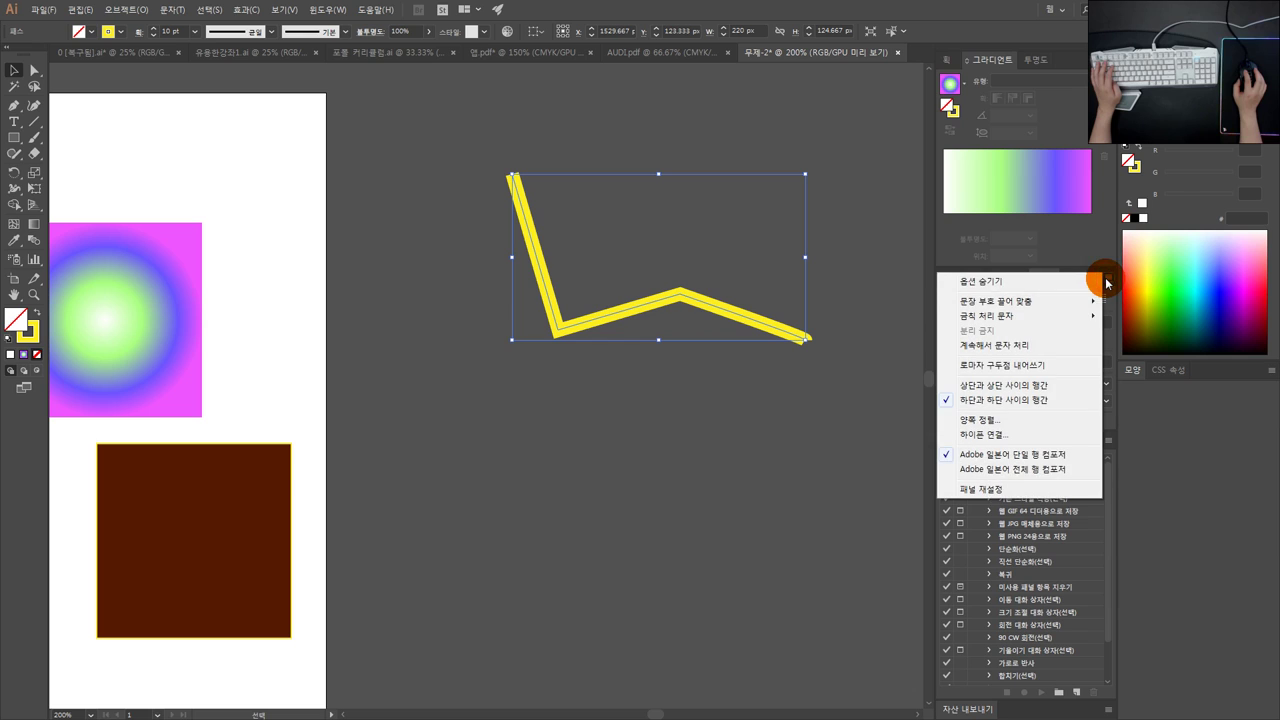
click(952, 59)
click(1060, 216)
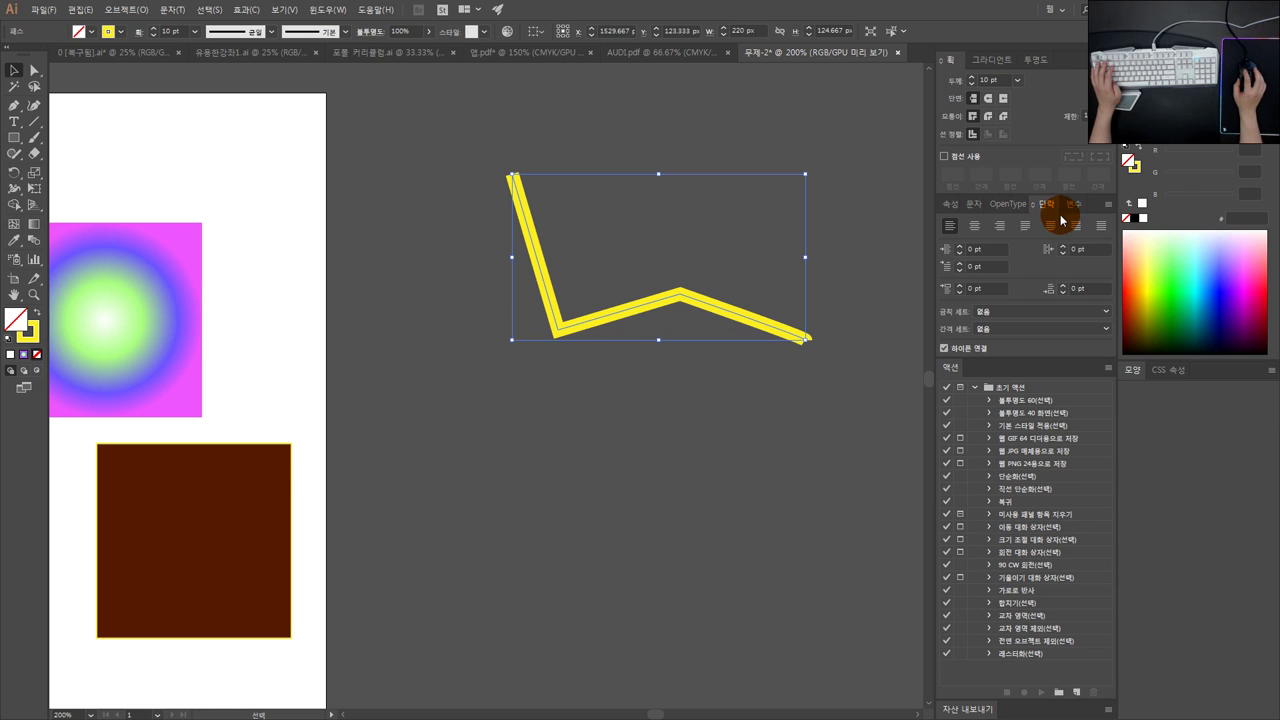
click(981, 66)
click(952, 59)
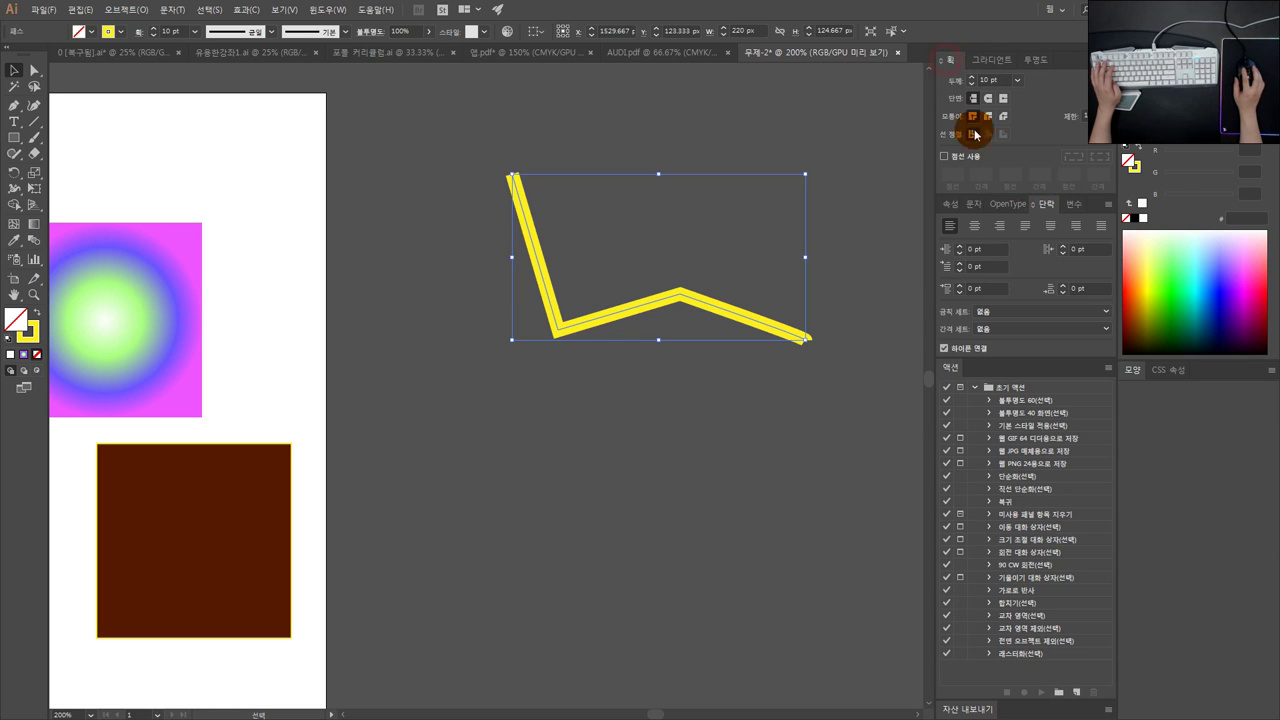
Step: Give the ends of the yellow zigzag path a round cap
click(990, 226)
click(973, 99)
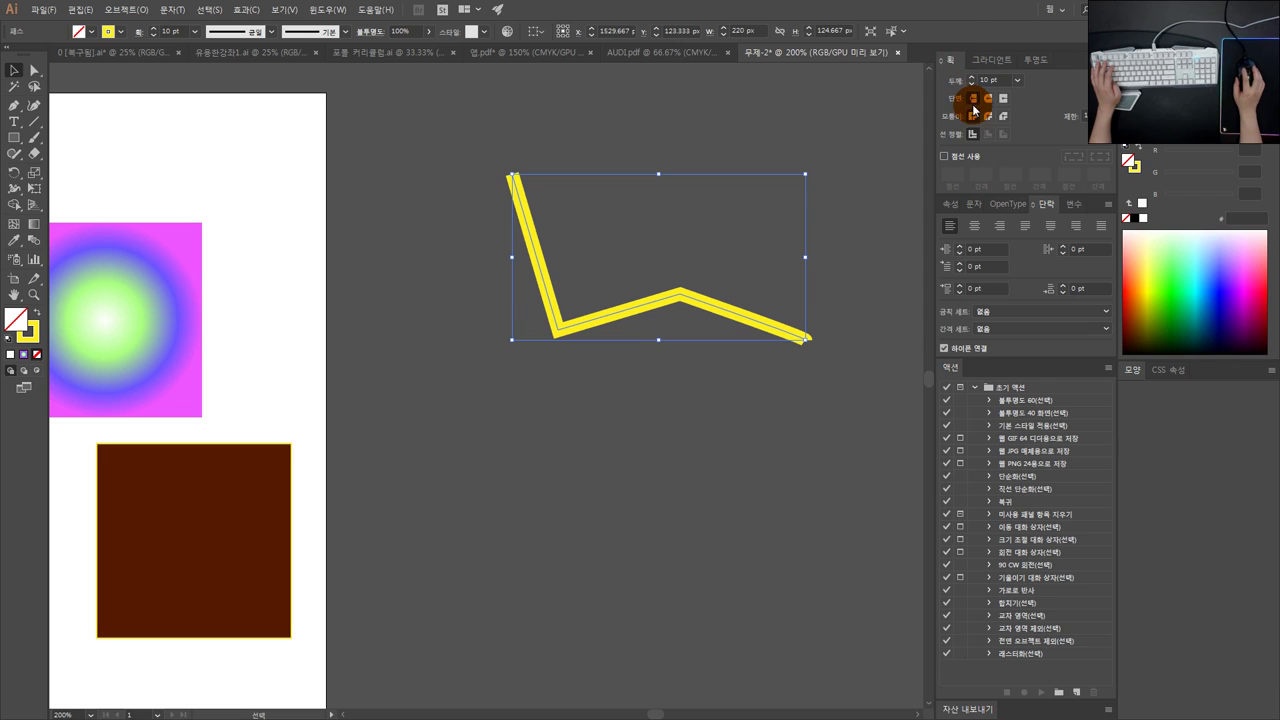
click(612, 212)
scroll(586, 232, up, 2)
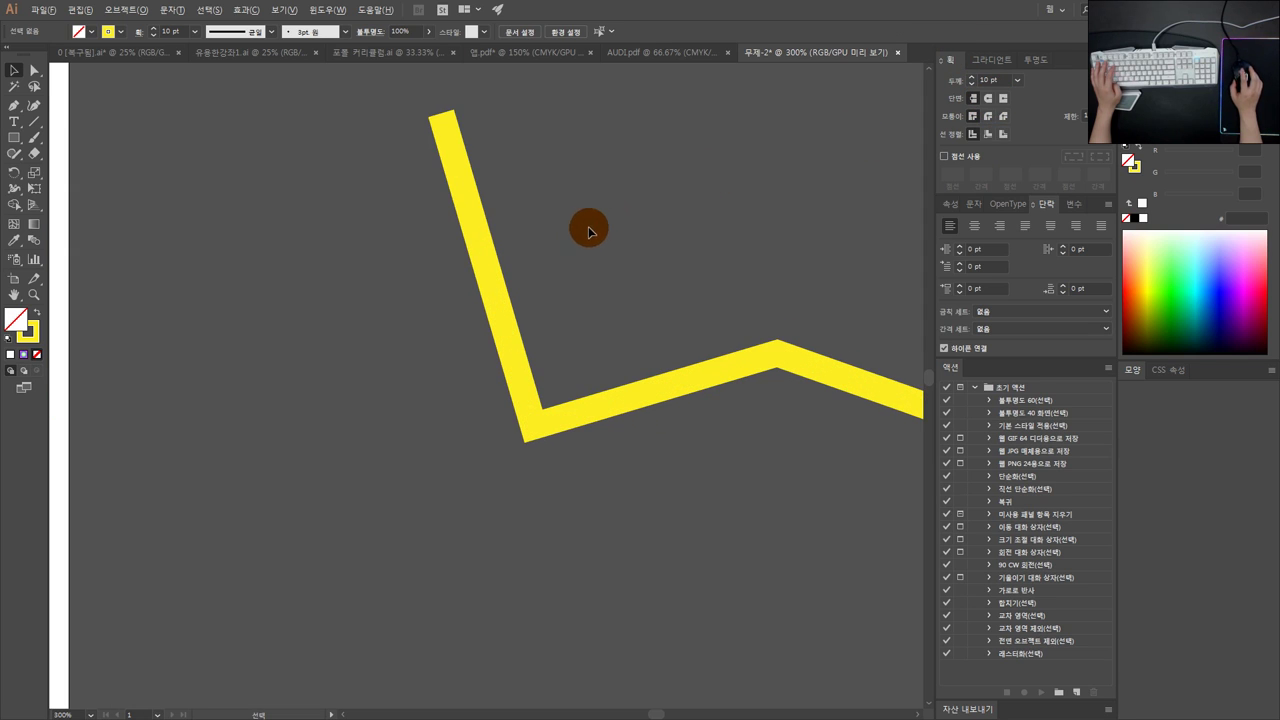
drag(588, 228, 410, 276)
scroll(602, 222, down, 1)
drag(630, 210, 606, 224)
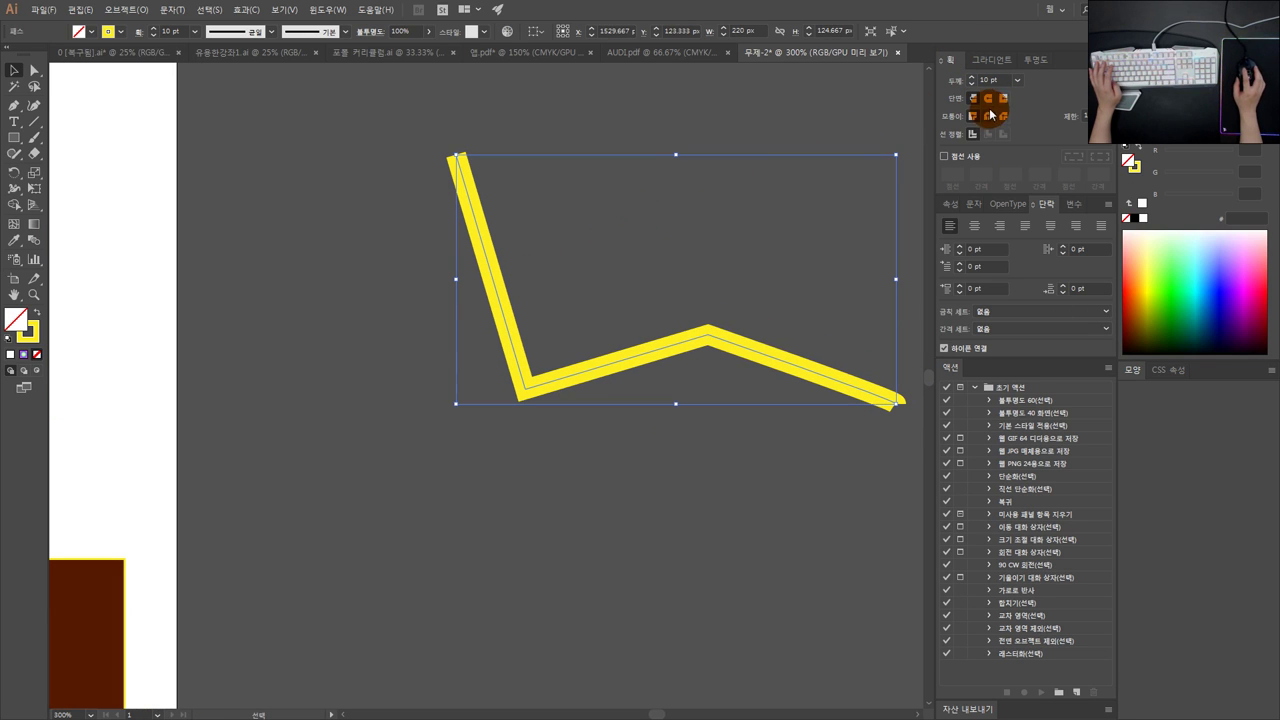
click(772, 223)
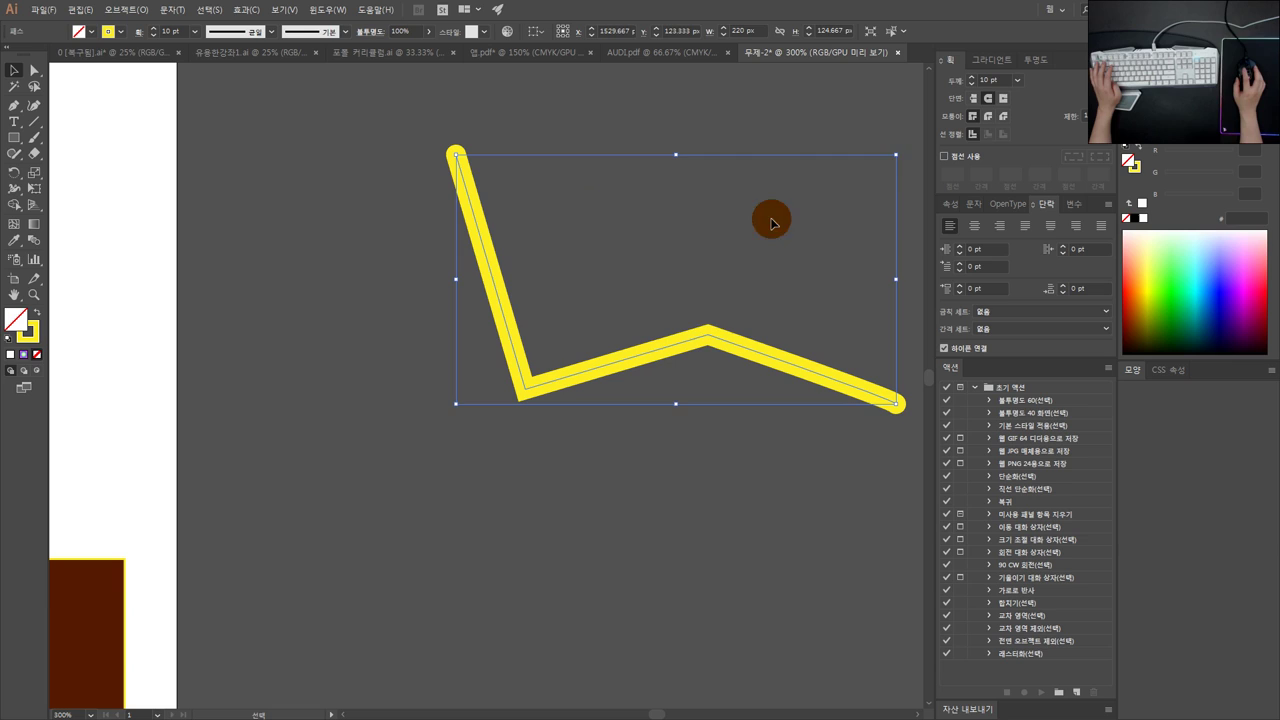
click(727, 282)
Step: Set the yellow path's corners to a round join and deselect it
drag(734, 405, 660, 270)
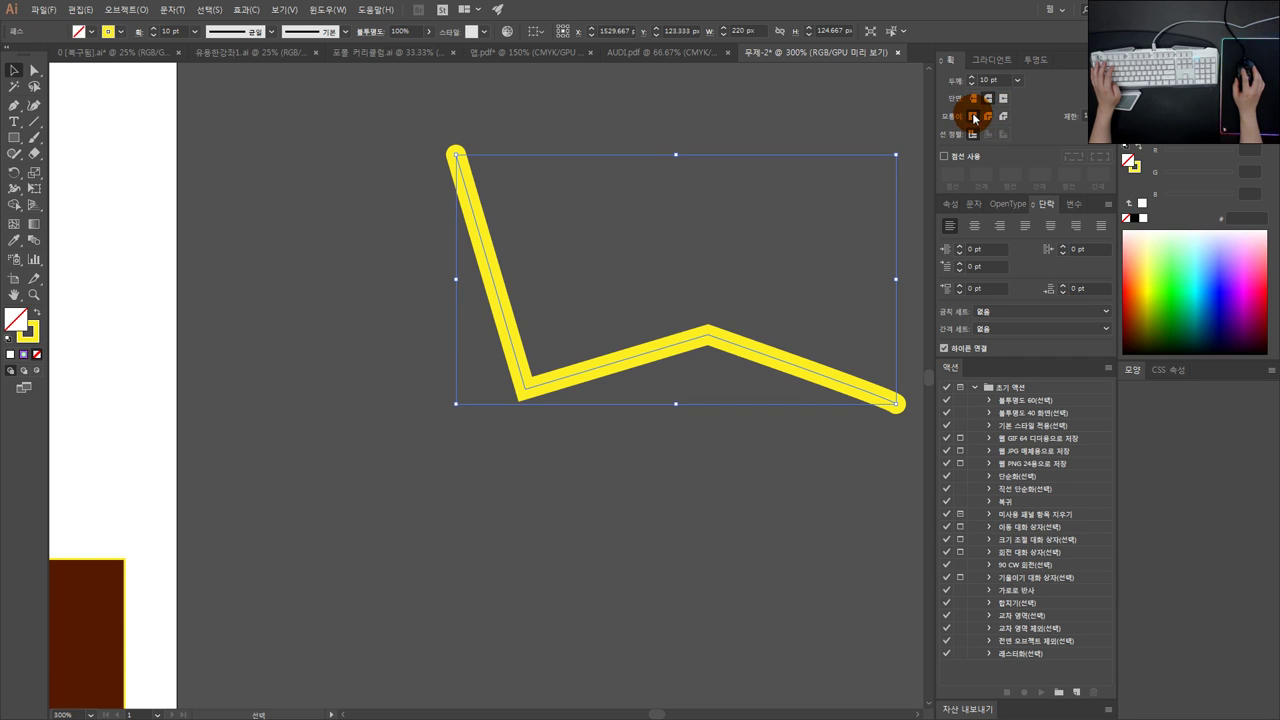
click(720, 248)
scroll(716, 258, down, 2)
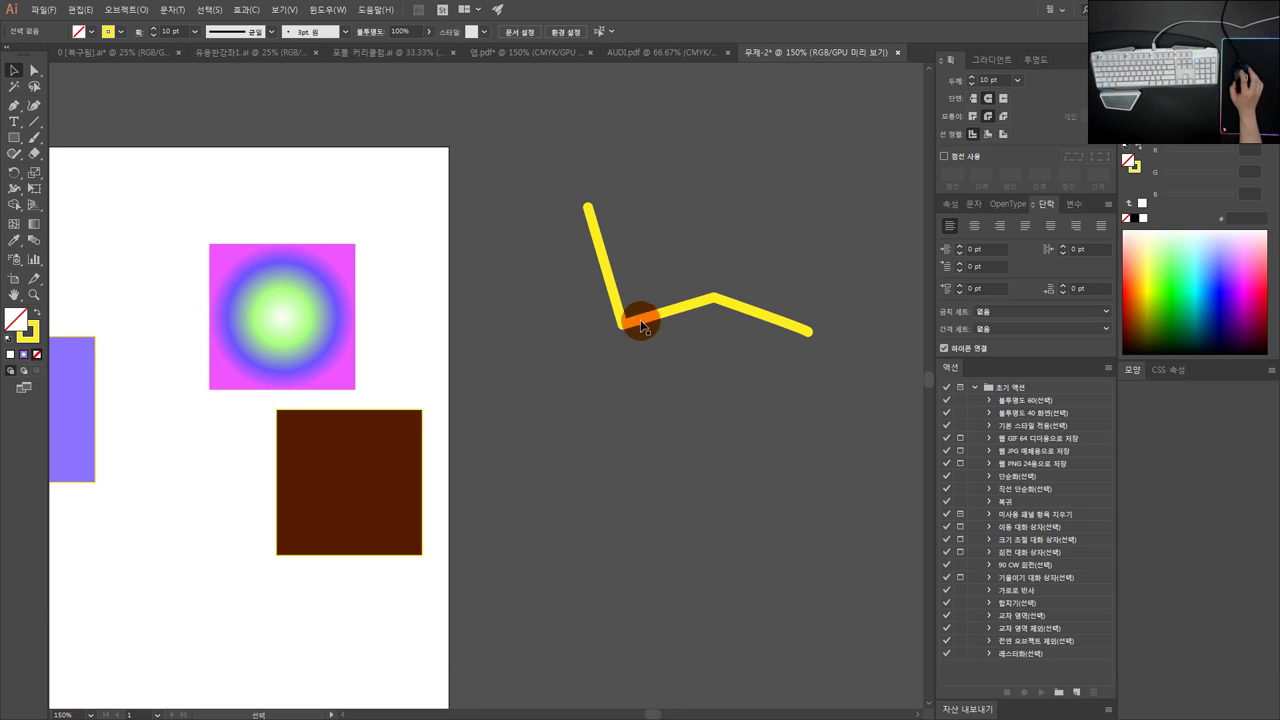
Step: Reshape the zigzag with Direct Selection: move its starting anchor to about X 1346, Y 13 px and raise its middle peak
drag(566, 323, 641, 250)
click(34, 69)
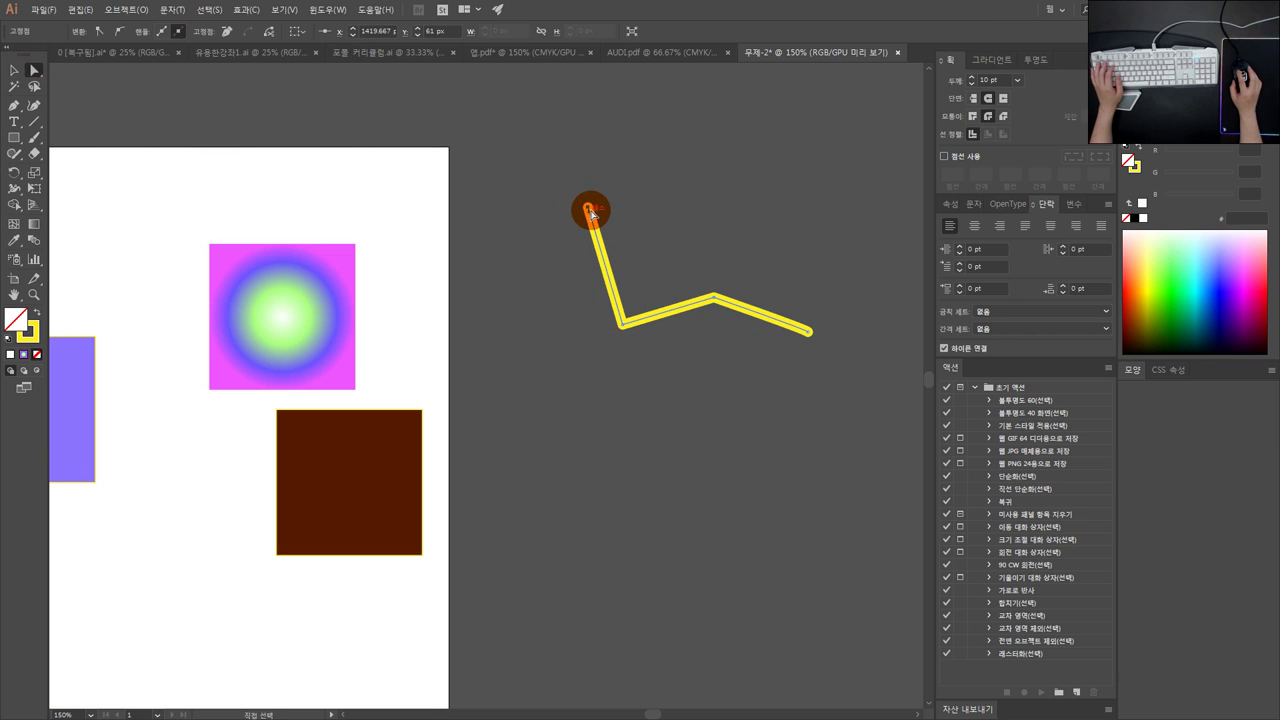
drag(588, 207, 514, 159)
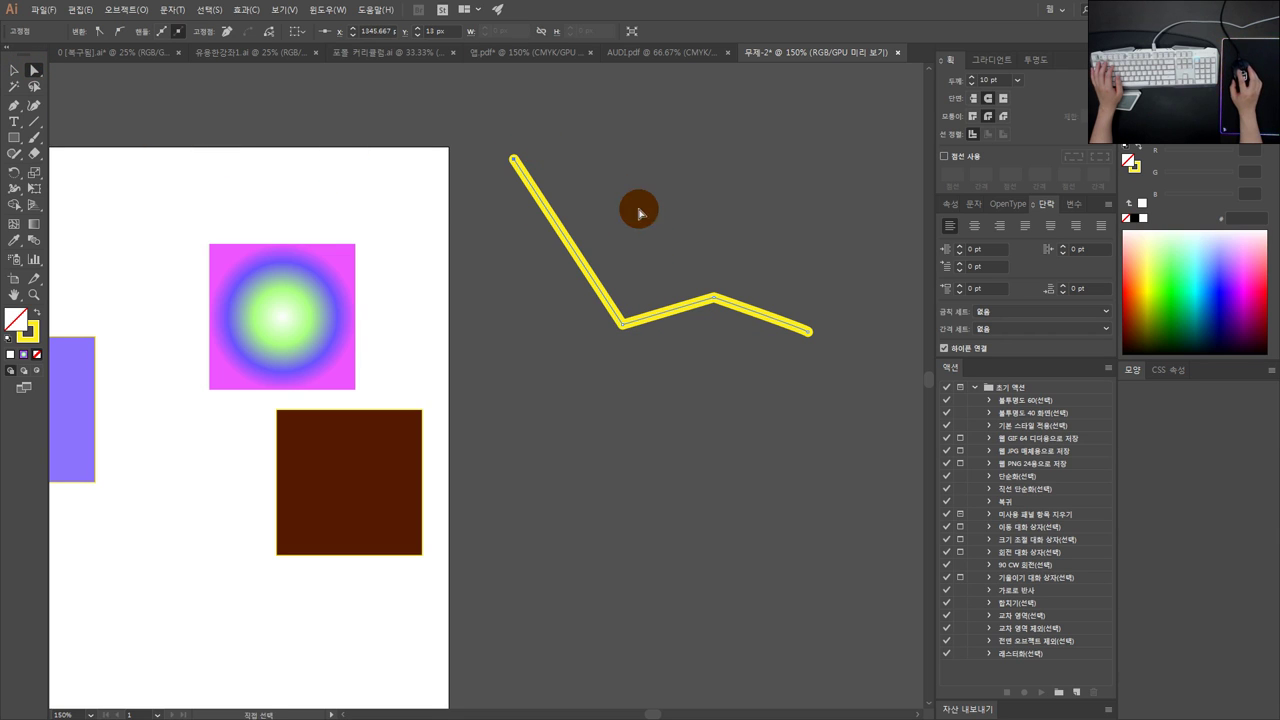
click(711, 297)
drag(711, 297, 728, 169)
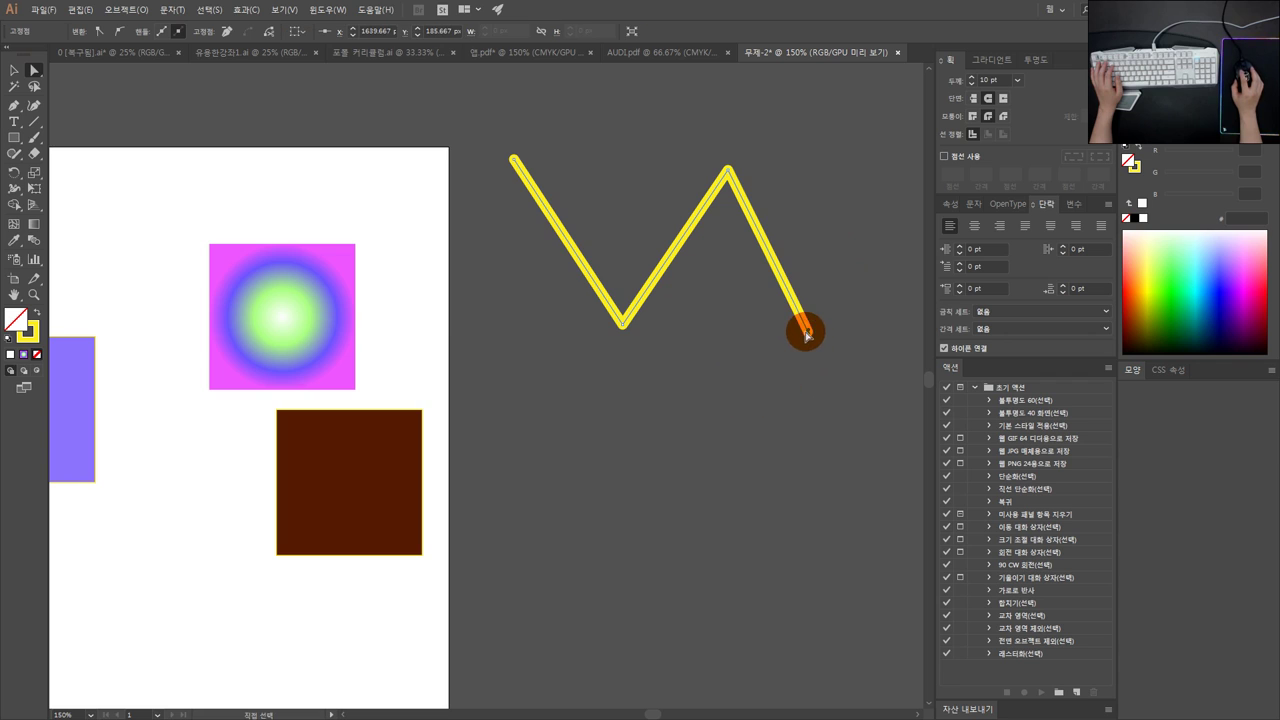
Step: Try moving the path's lower end anchor point farther down and outward, and undo the move
drag(808, 331, 859, 391)
click(781, 374)
drag(393, 267, 402, 192)
key(ctrl+z)
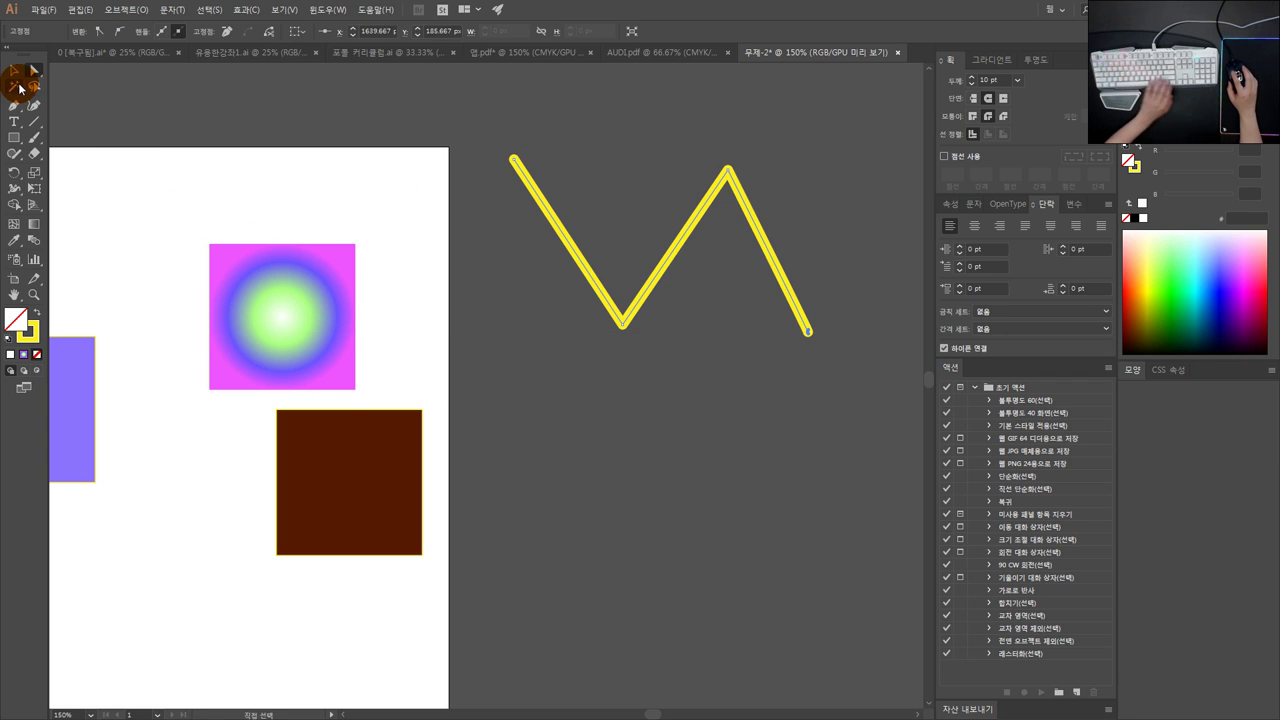
Step: Set the whole yellow zigzag path's opacity to 50% and move it so it overlaps the radial-gradient square
click(14, 70)
click(729, 320)
click(636, 305)
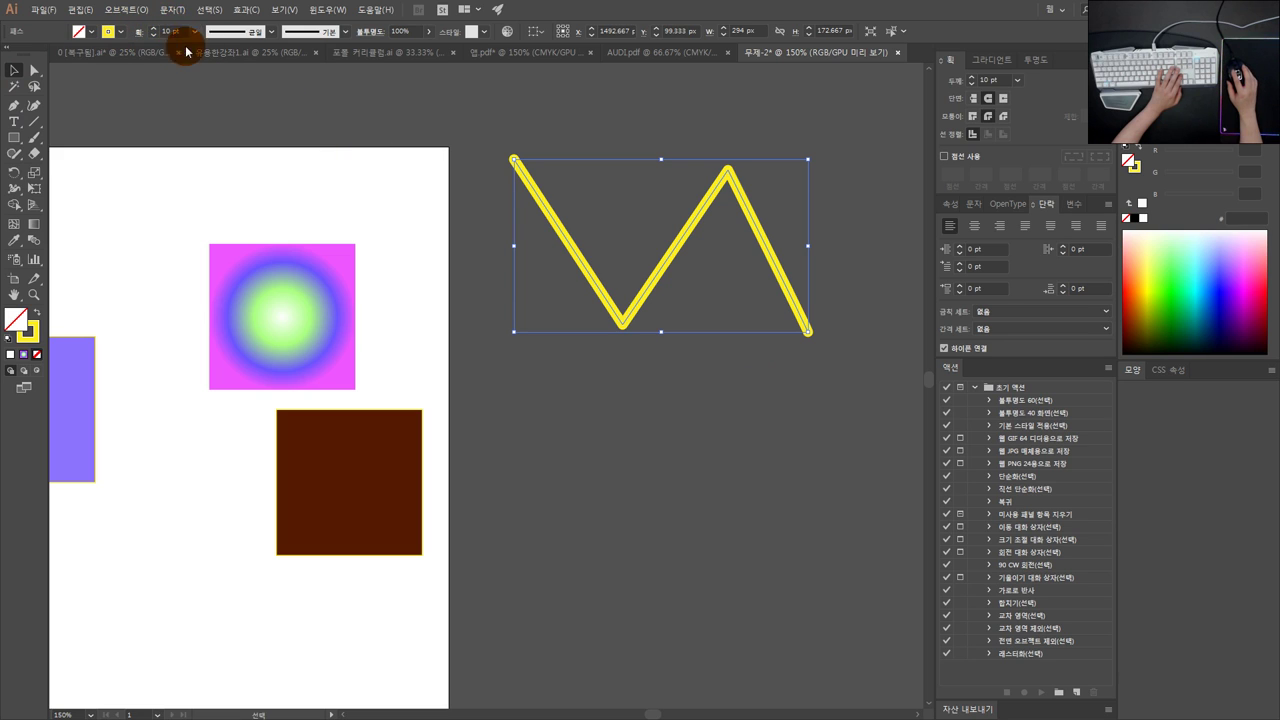
click(401, 31)
text(50)
key(Return)
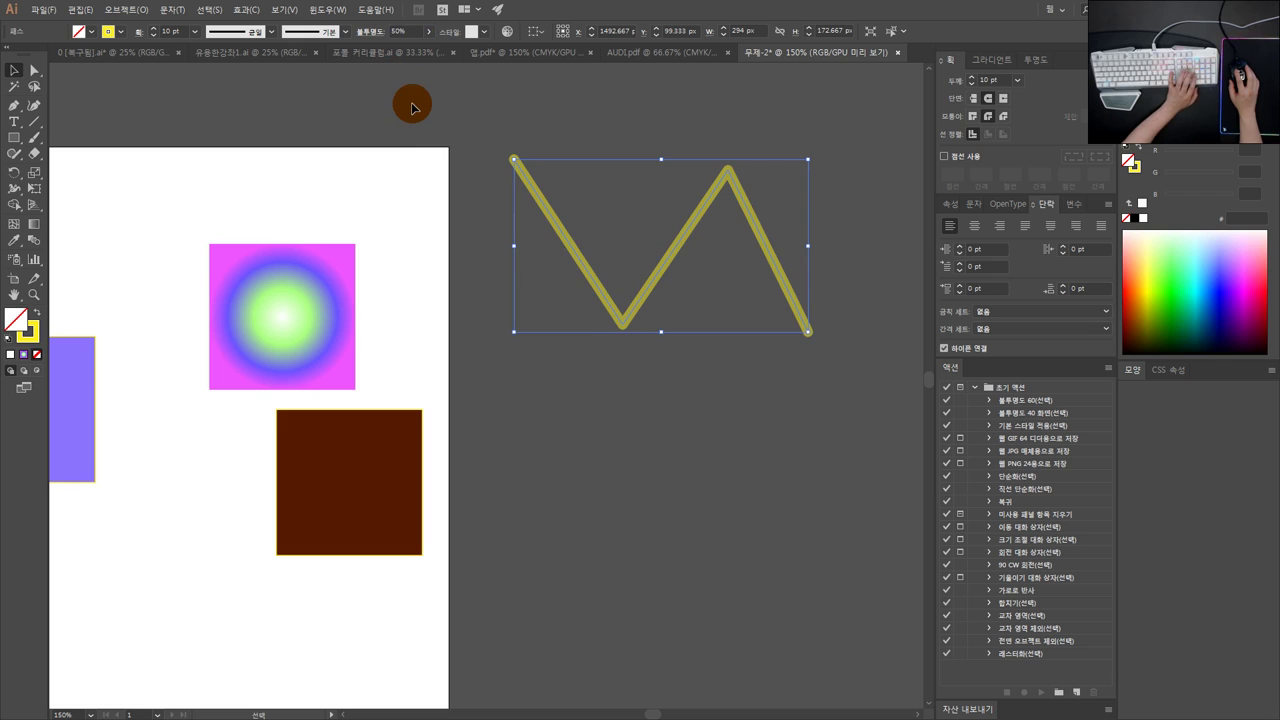
click(412, 108)
drag(585, 268, 325, 340)
click(408, 313)
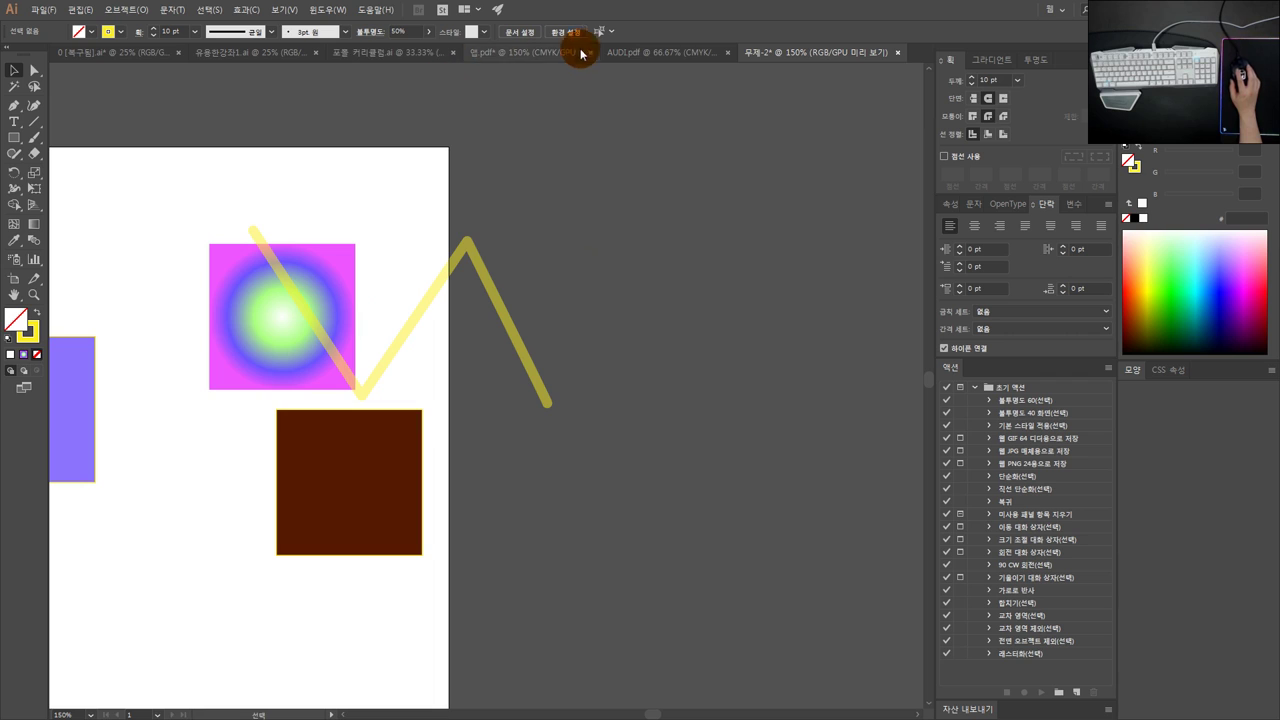
Step: In 앱.pdf, draw a rectangle of about 127 × 148 px over the Apple logo and set its opacity to 50%
click(628, 53)
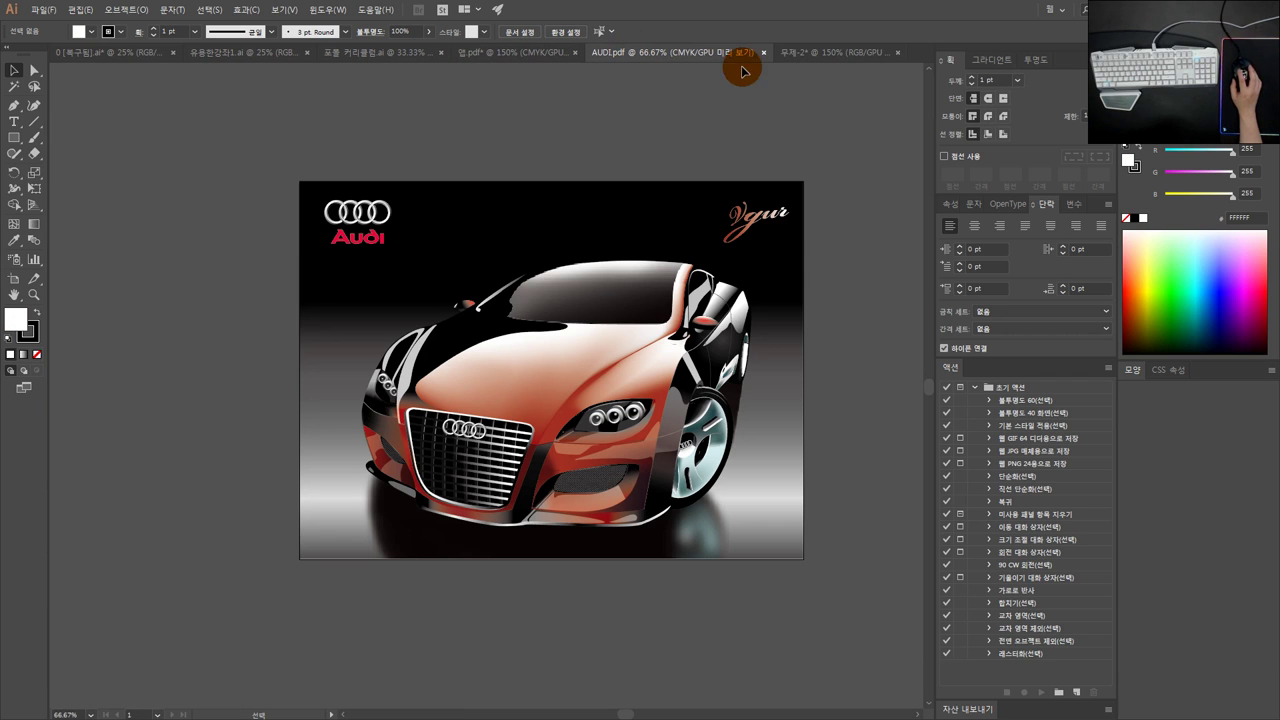
click(500, 53)
drag(446, 246, 418, 238)
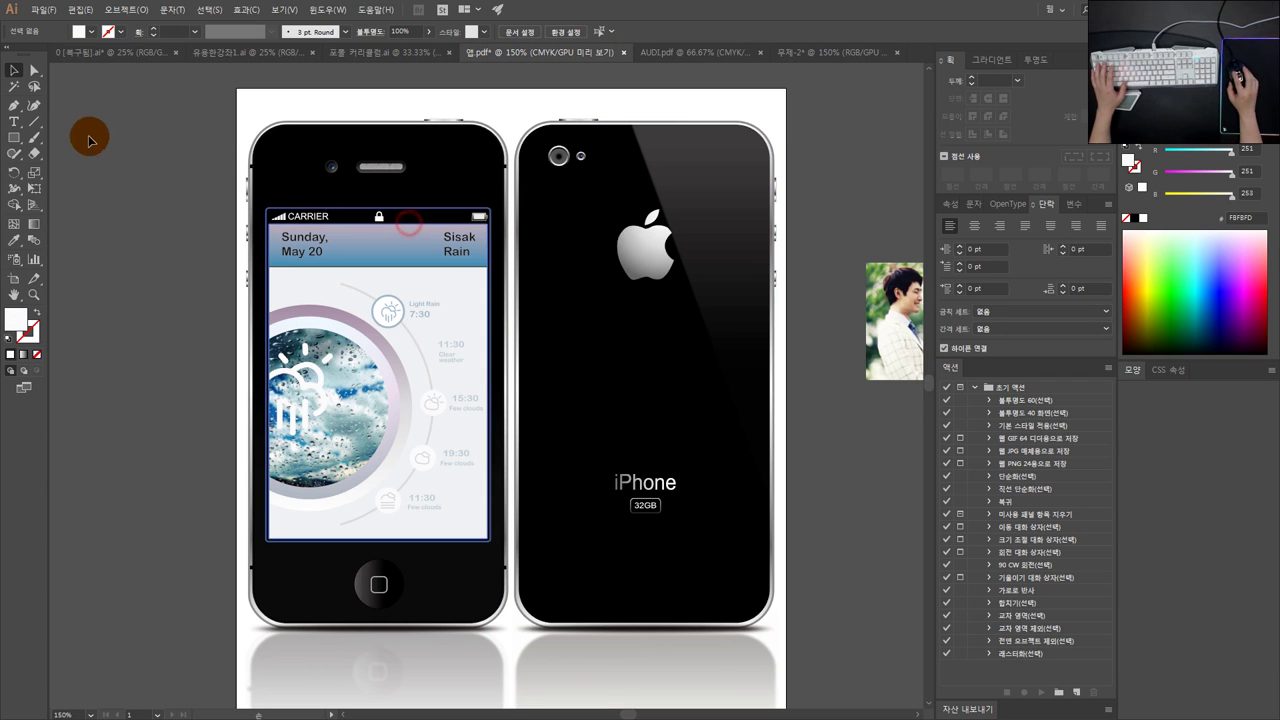
click(14, 137)
scroll(312, 173, down, 1)
drag(497, 180, 581, 280)
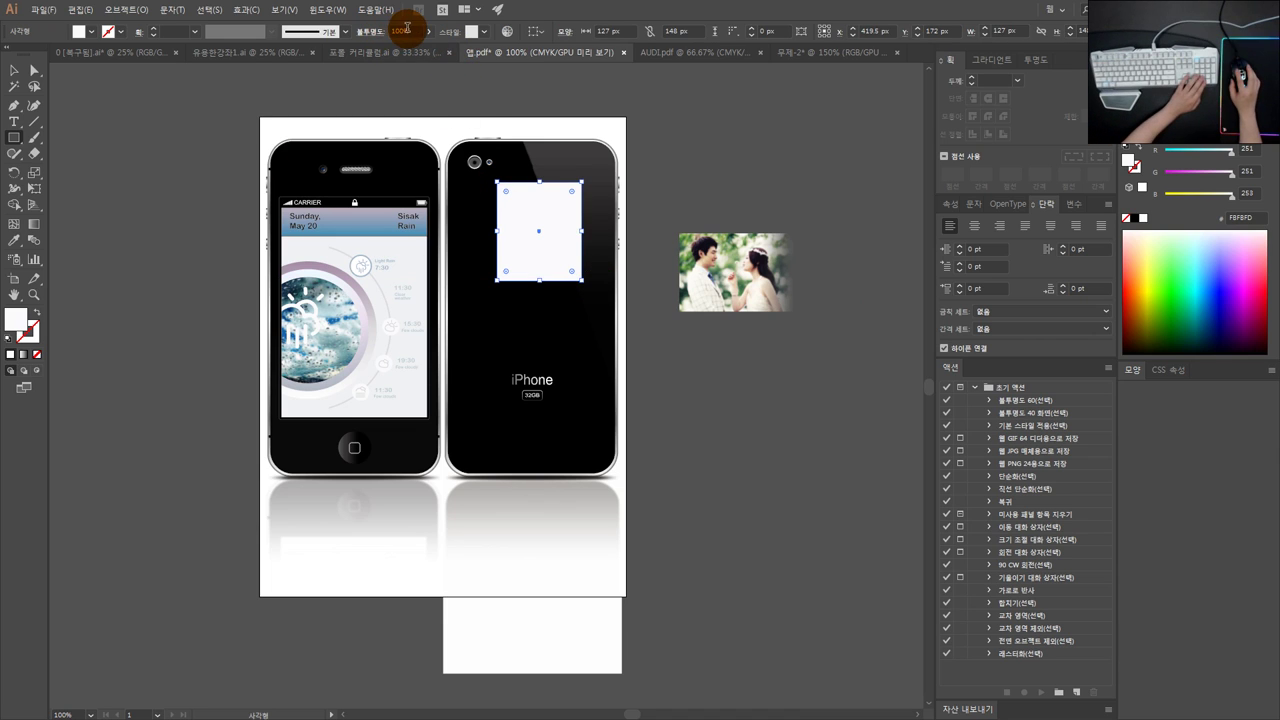
text(50)
key(Return)
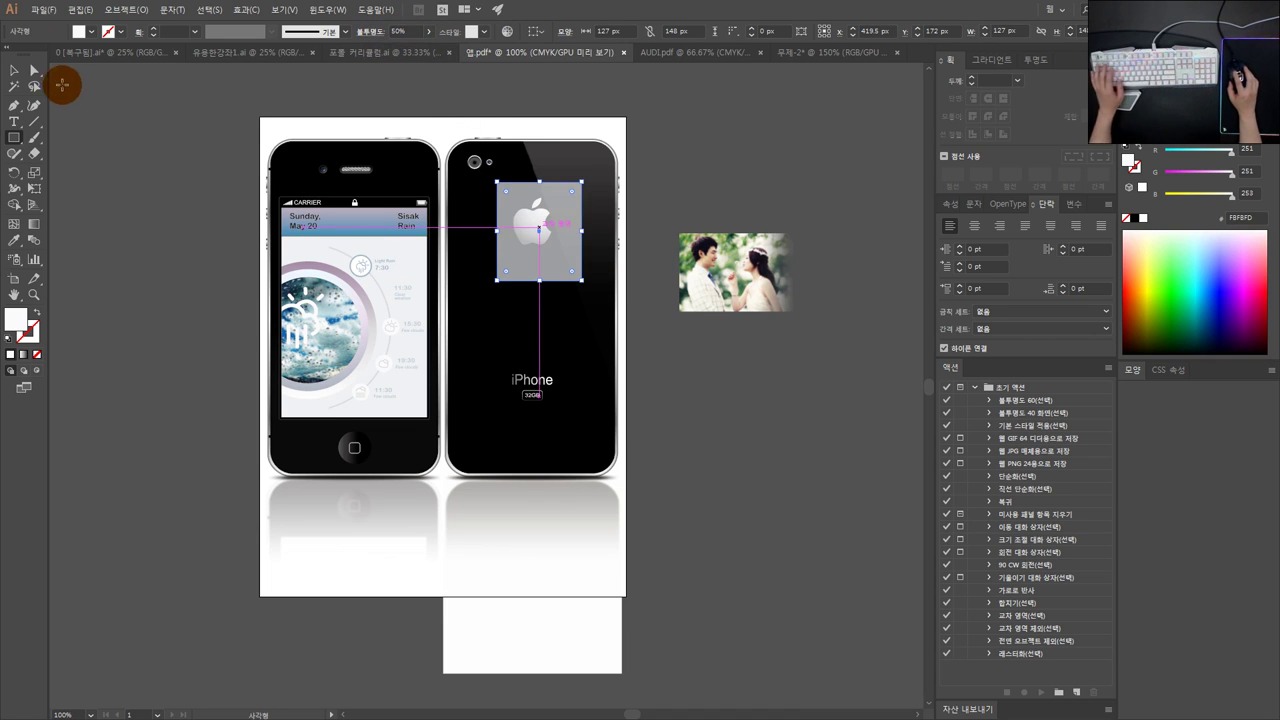
Step: Delete the semi-transparent rectangle covering the logo on the phone's back
click(22, 73)
click(22, 73)
click(834, 214)
scroll(666, 209, up, 1)
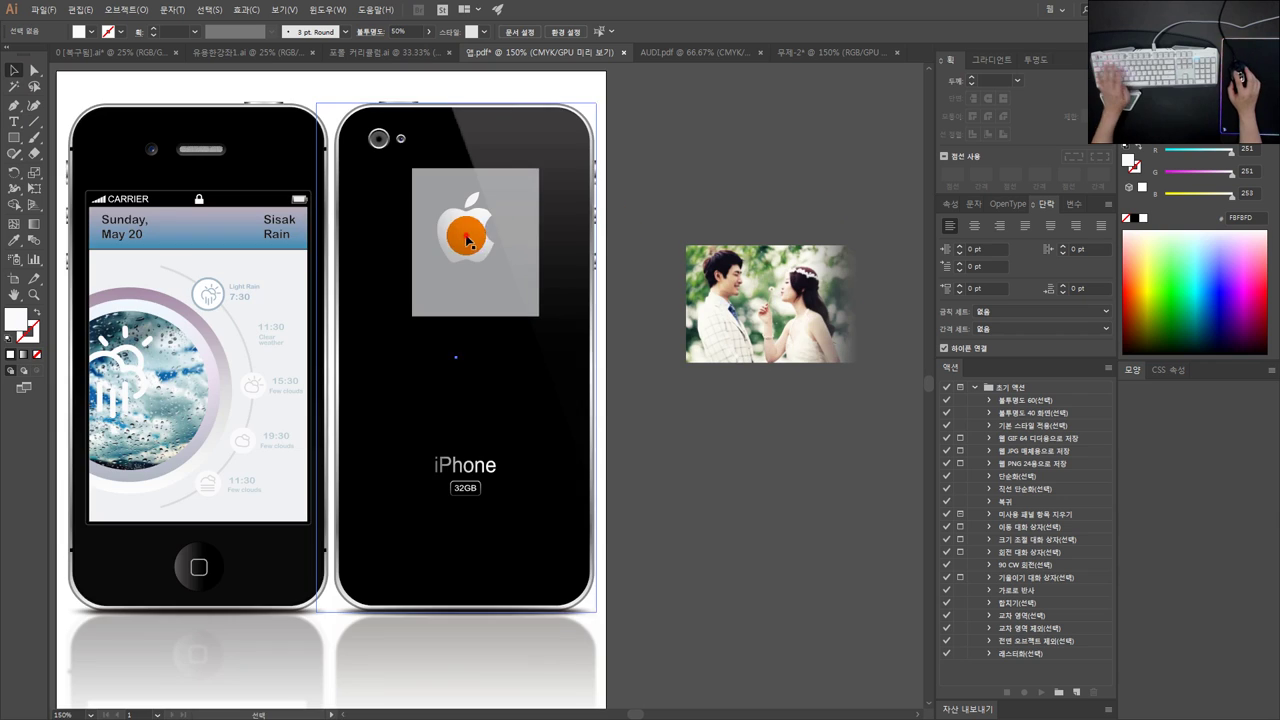
drag(465, 239, 750, 158)
key(Delete)
Step: Examine the semi-transparent glossy highlight shape on the back of the black phone and the edges it follows
click(534, 163)
click(786, 195)
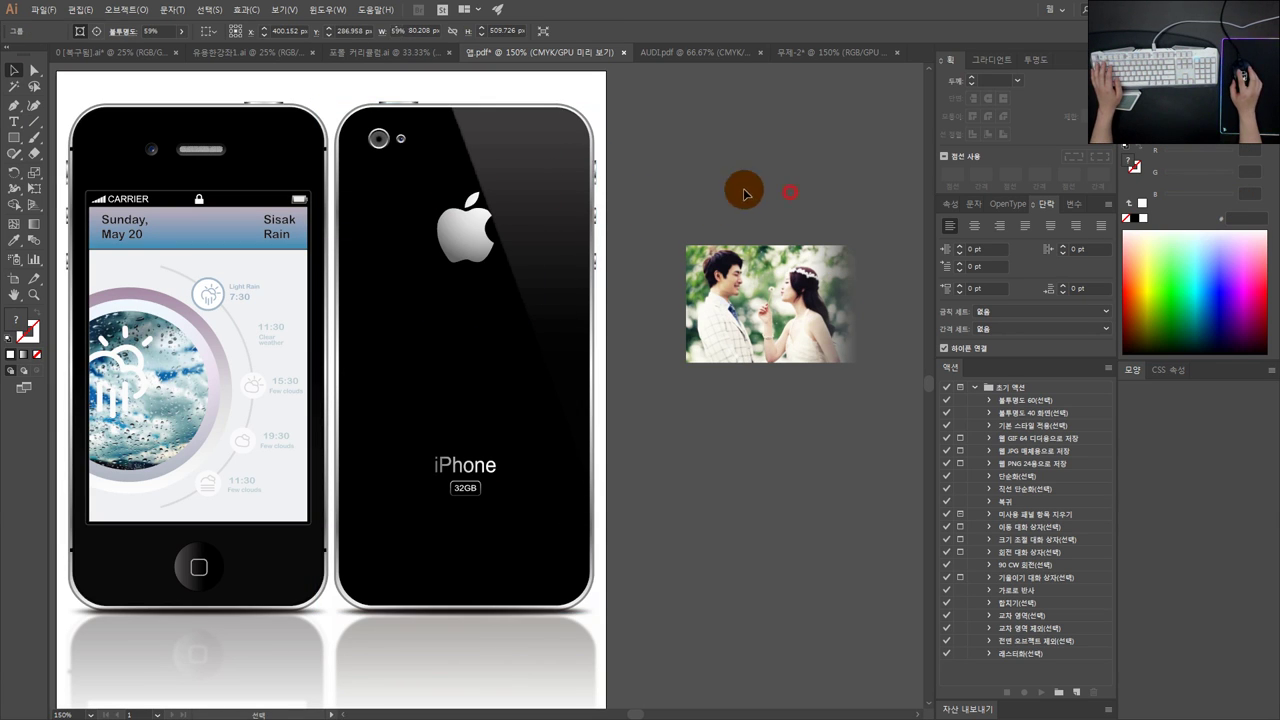
key(ctrl+1)
click(480, 150)
drag(526, 145, 484, 134)
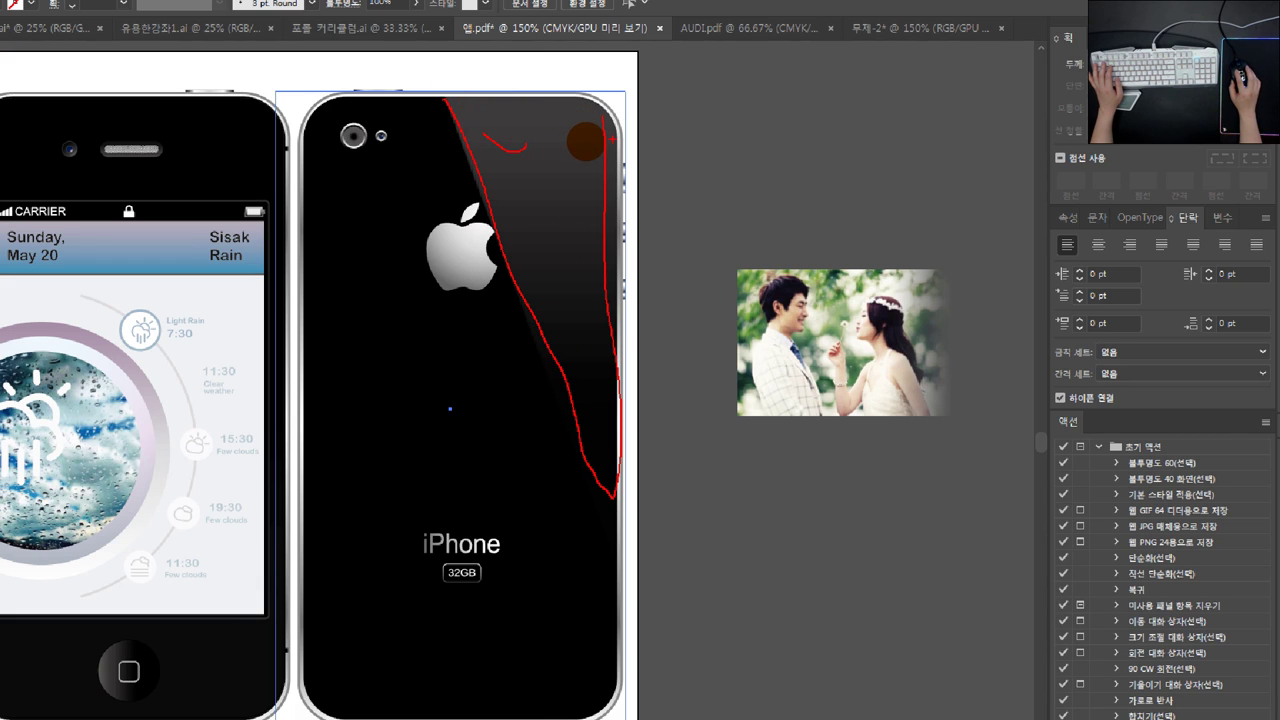
drag(588, 145, 550, 101)
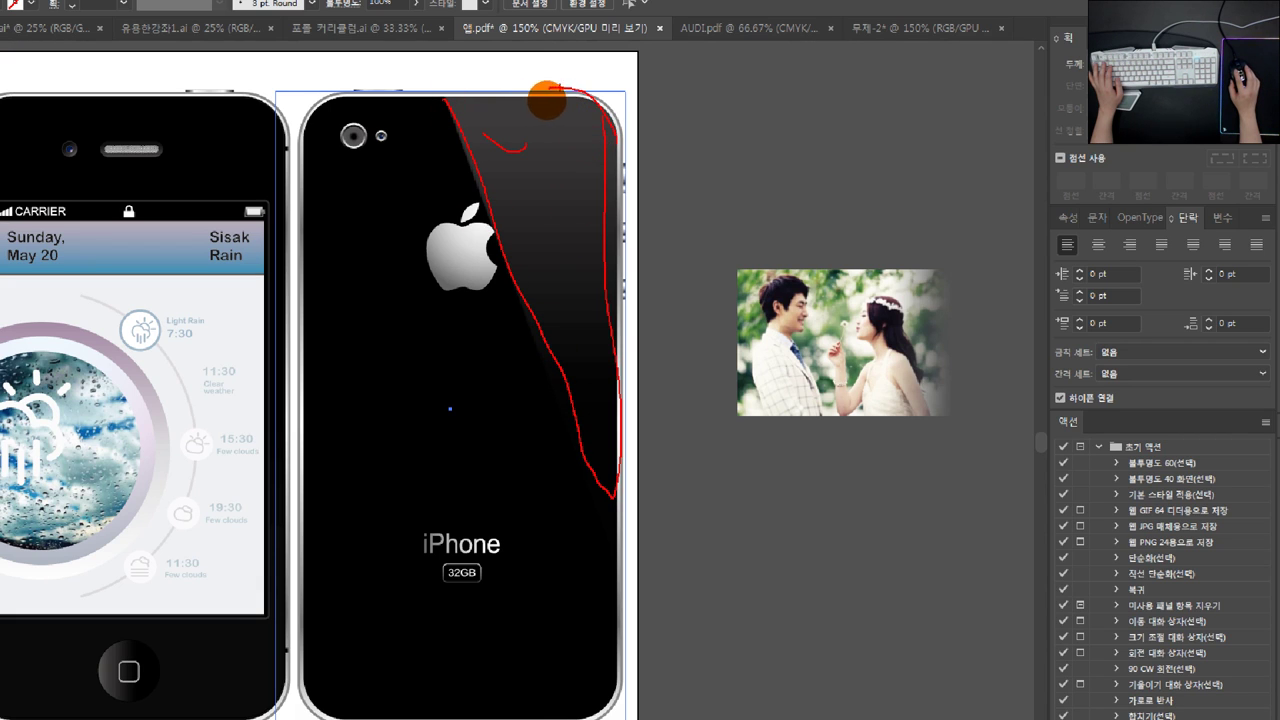
mouse_move(584, 140)
mouse_down()
mouse_move(554, 103)
mouse_move(534, 102)
mouse_move(594, 132)
mouse_move(515, 103)
mouse_move(598, 152)
mouse_move(519, 109)
mouse_up()
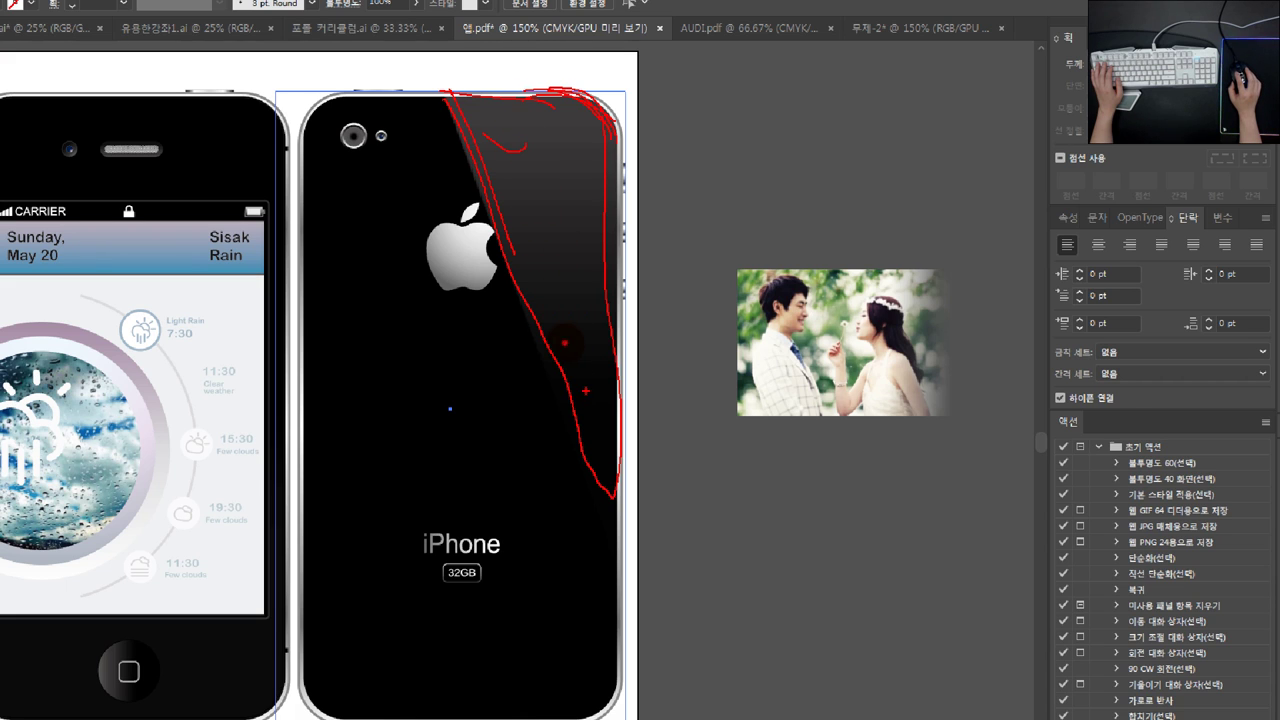
mouse_move(564, 343)
mouse_down()
mouse_move(543, 191)
mouse_move(551, 120)
mouse_up()
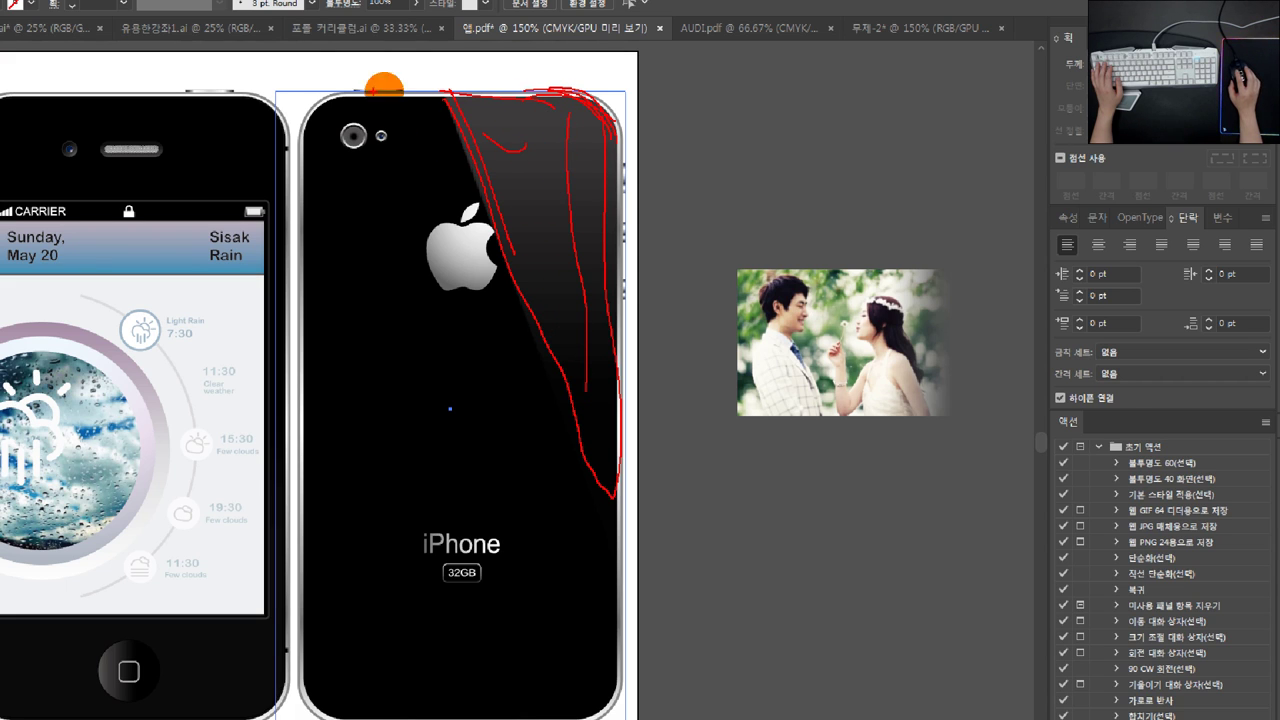
key(Escape)
click(744, 206)
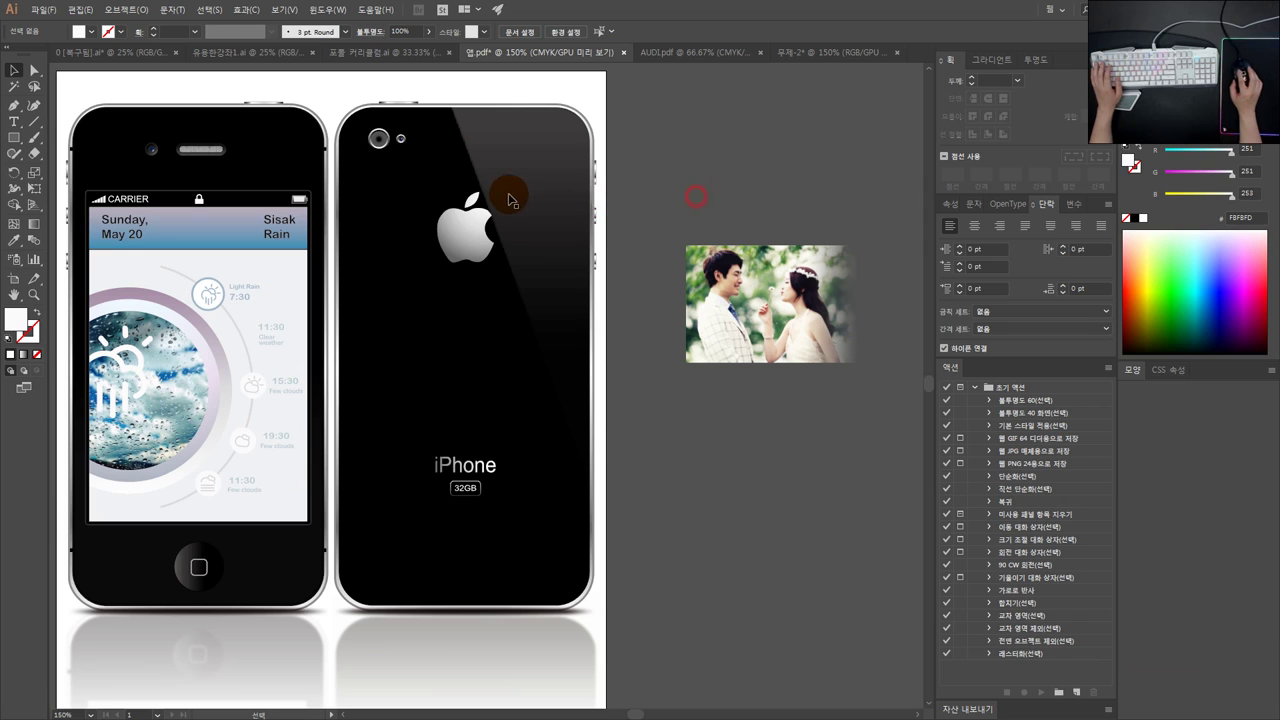
click(517, 200)
click(689, 203)
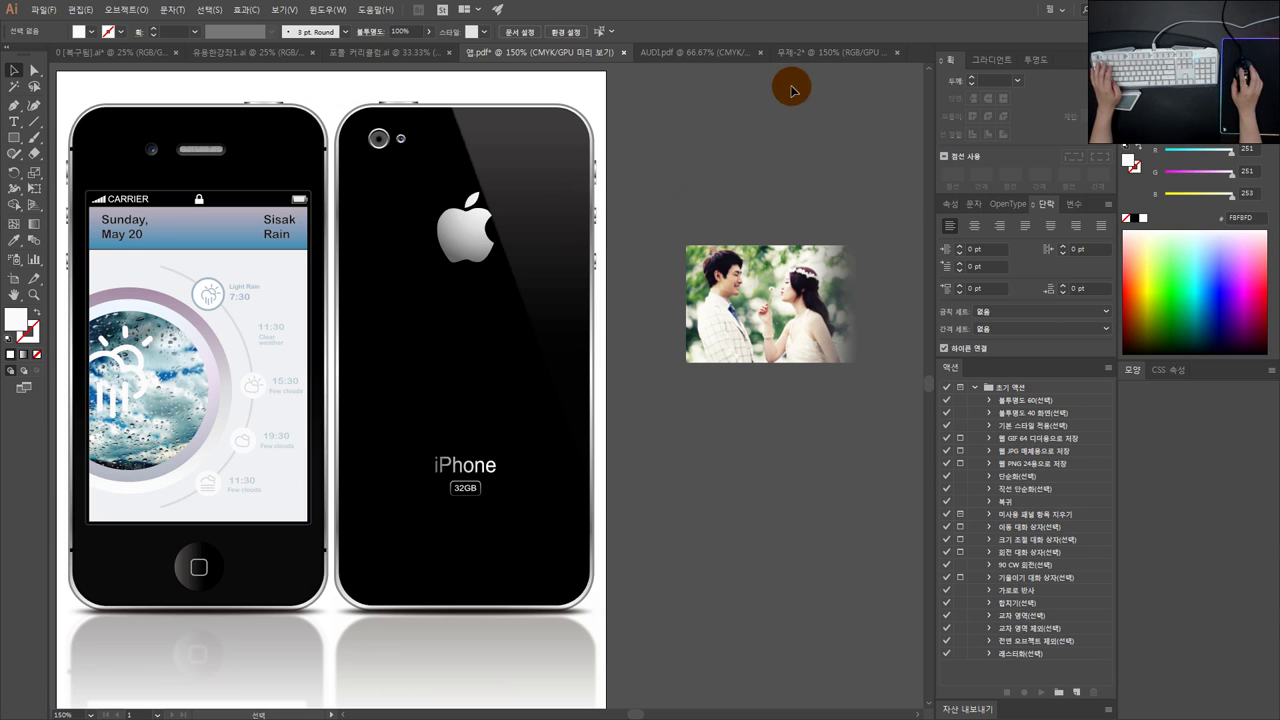
Step: Return to the 무제-2 document and delete the white, gradient and brown squares and the zigzag, keeping only the purple square
click(800, 52)
scroll(534, 286, down, 2)
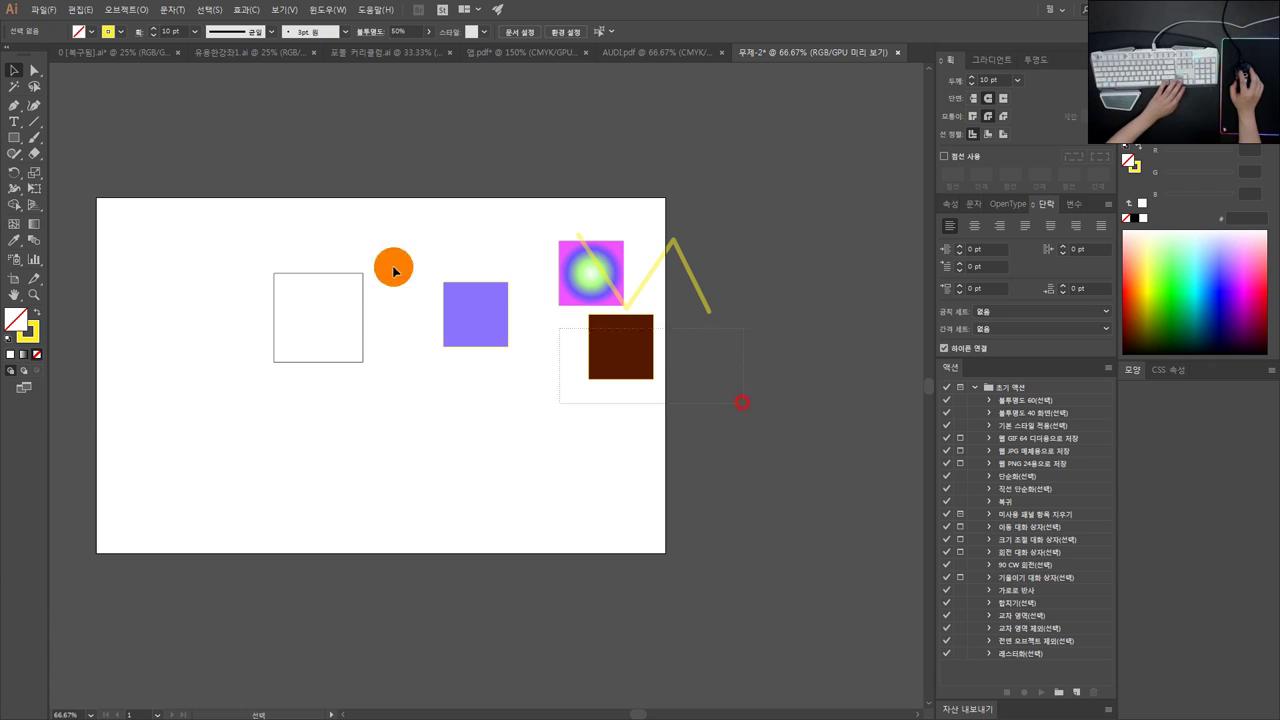
key(ctrl+a)
click(458, 206)
drag(708, 420, 362, 219)
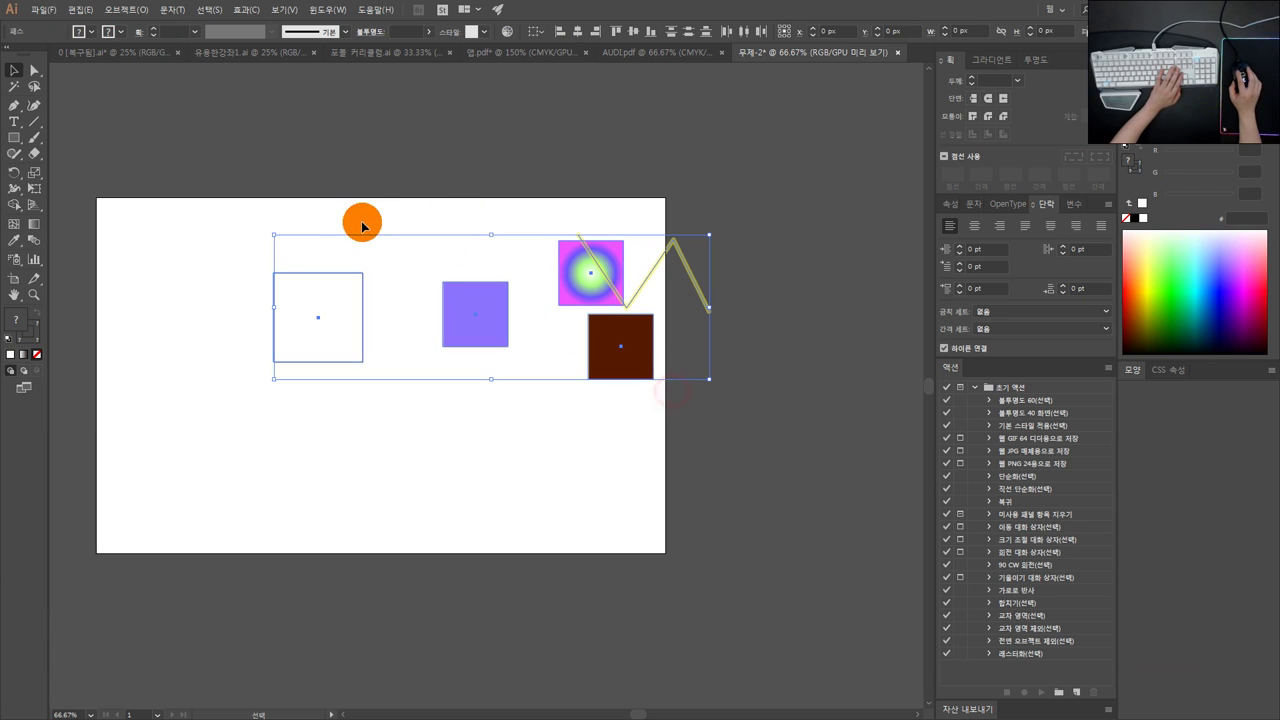
click(468, 270)
drag(369, 391, 214, 251)
key(Delete)
drag(658, 390, 553, 244)
key(Delete)
Step: Move the purple square across the artboard to about X 392, Y 232 px
drag(486, 306, 280, 289)
drag(249, 260, 409, 235)
scroll(475, 280, up, 1)
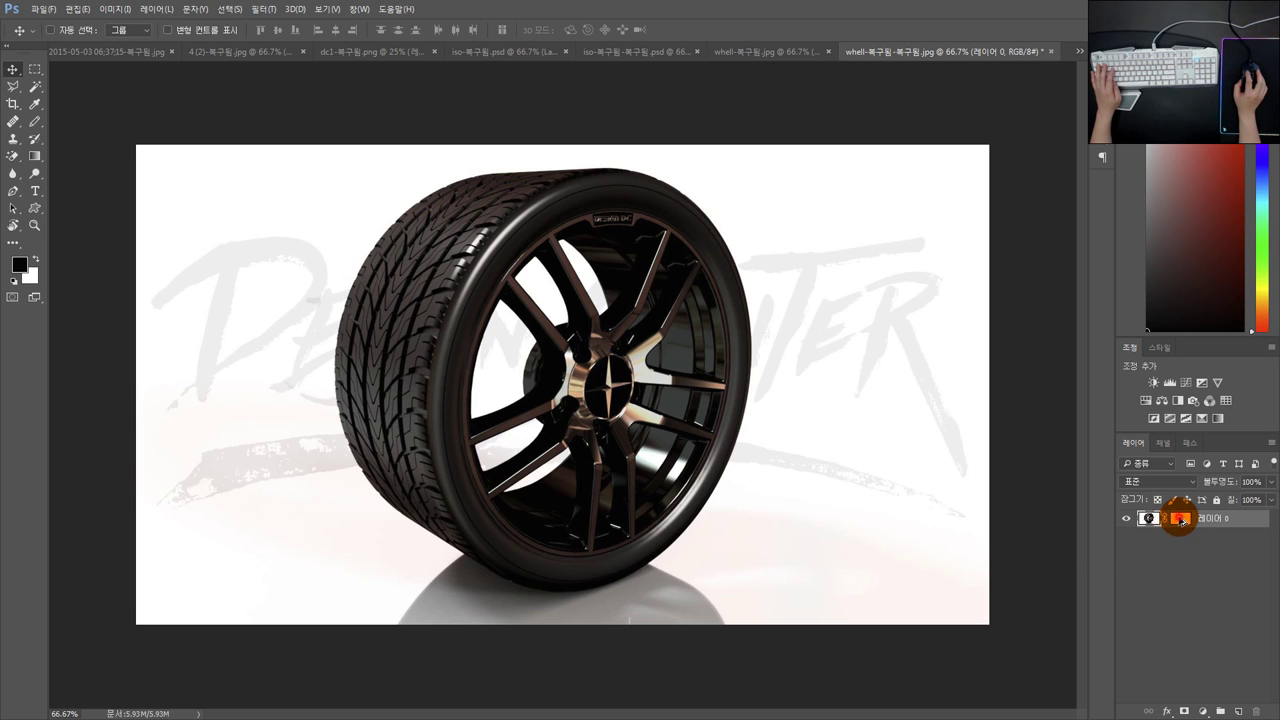
Step: In Photoshop, select the wheel image layer and try adding a blank layer above it, removing it again
click(1147, 518)
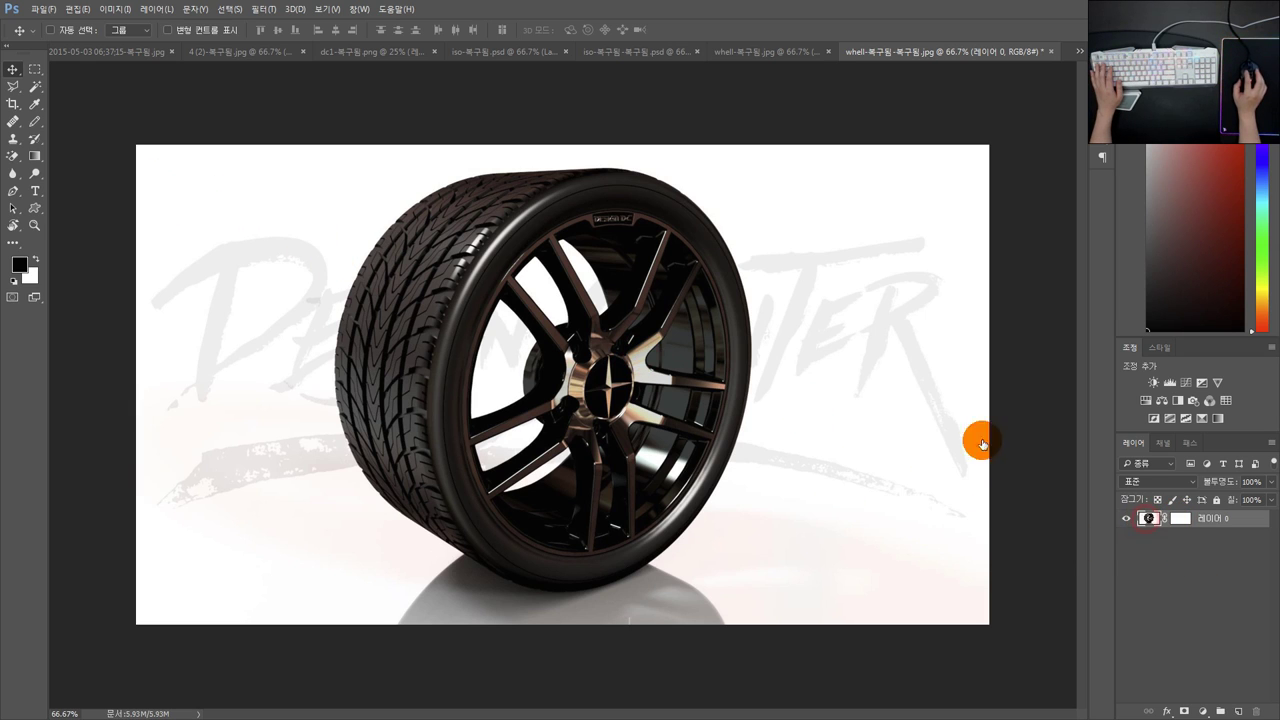
key(space)
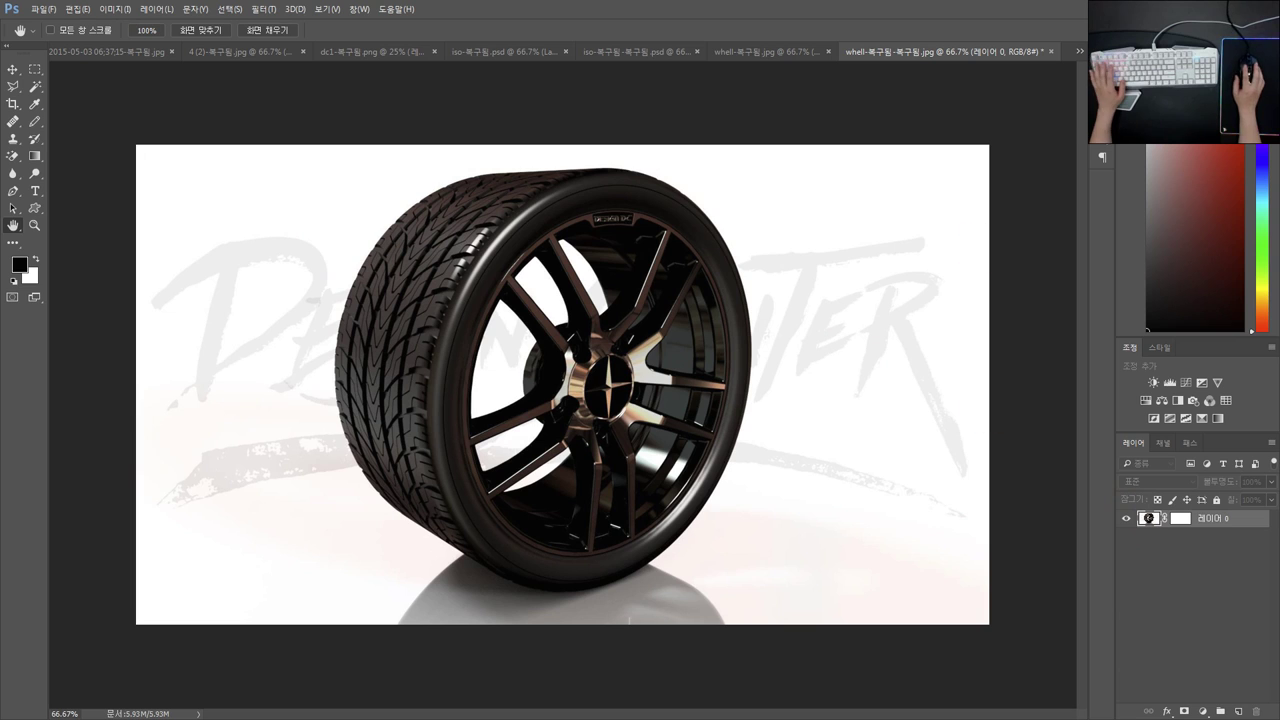
key(v)
right_click(1193, 517)
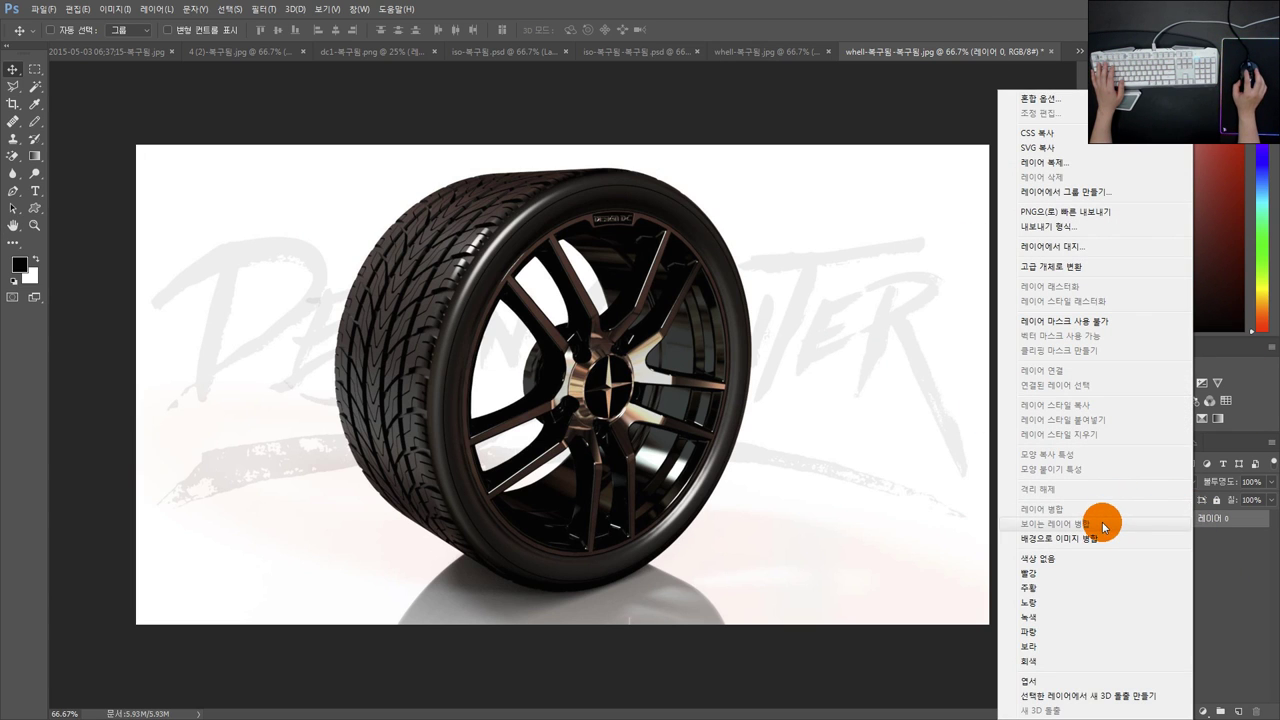
click(1248, 586)
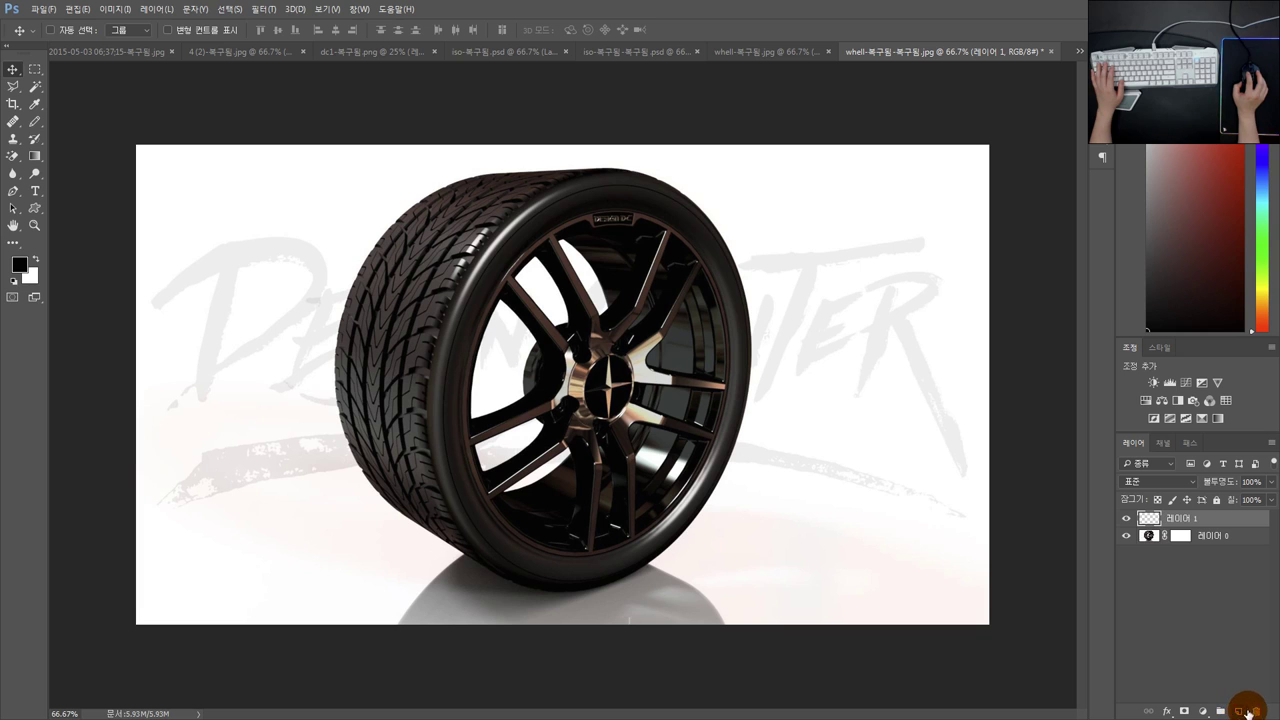
click(1250, 711)
click(580, 276)
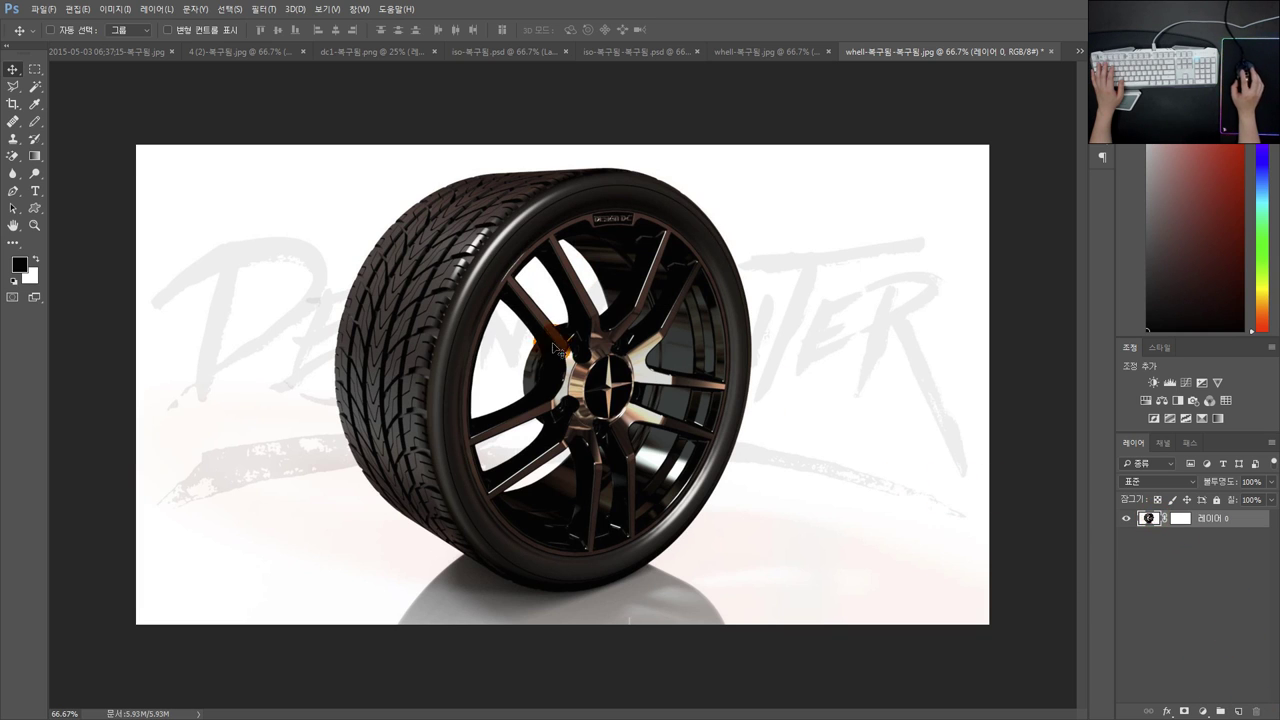
Step: Marquee-select a rectangular area over the wheel's left half and try moving it with the Move tool
click(35, 70)
drag(338, 275, 616, 444)
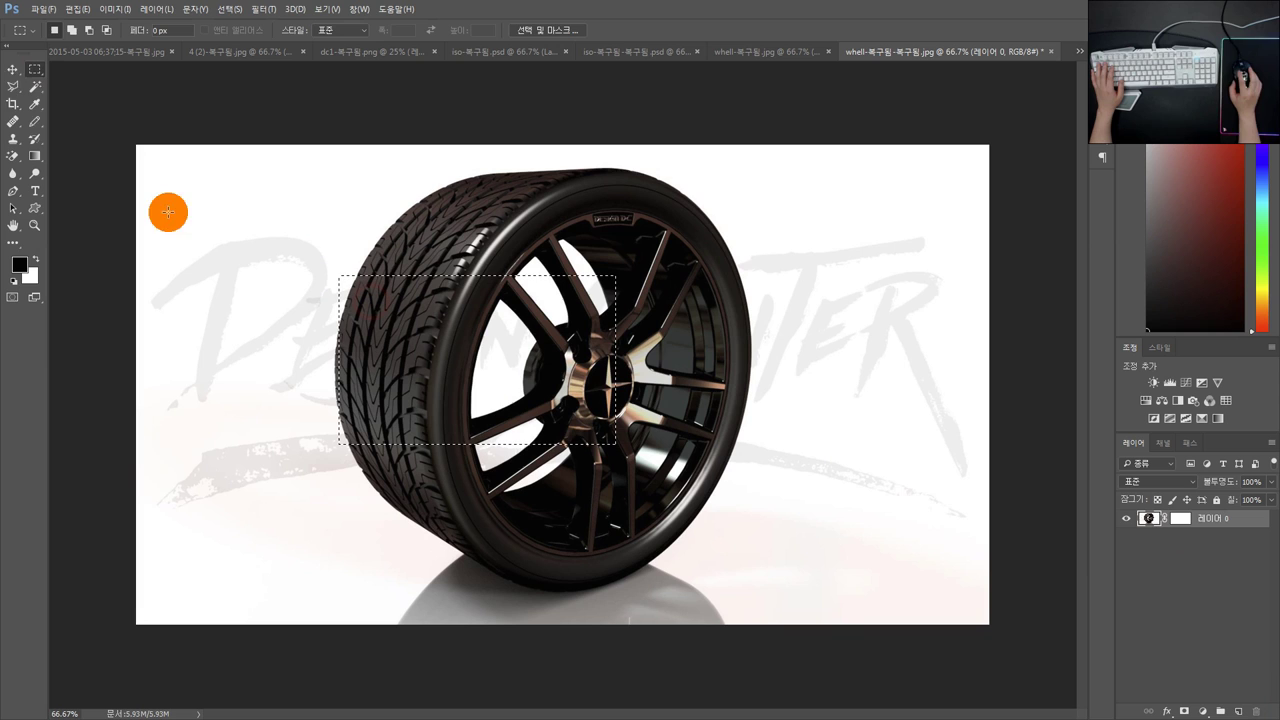
click(12, 71)
mouse_move(482, 386)
mouse_down()
mouse_move(635, 325)
mouse_move(437, 392)
mouse_move(269, 312)
mouse_move(406, 447)
mouse_move(586, 451)
mouse_move(443, 377)
mouse_move(405, 496)
mouse_move(444, 517)
mouse_up()
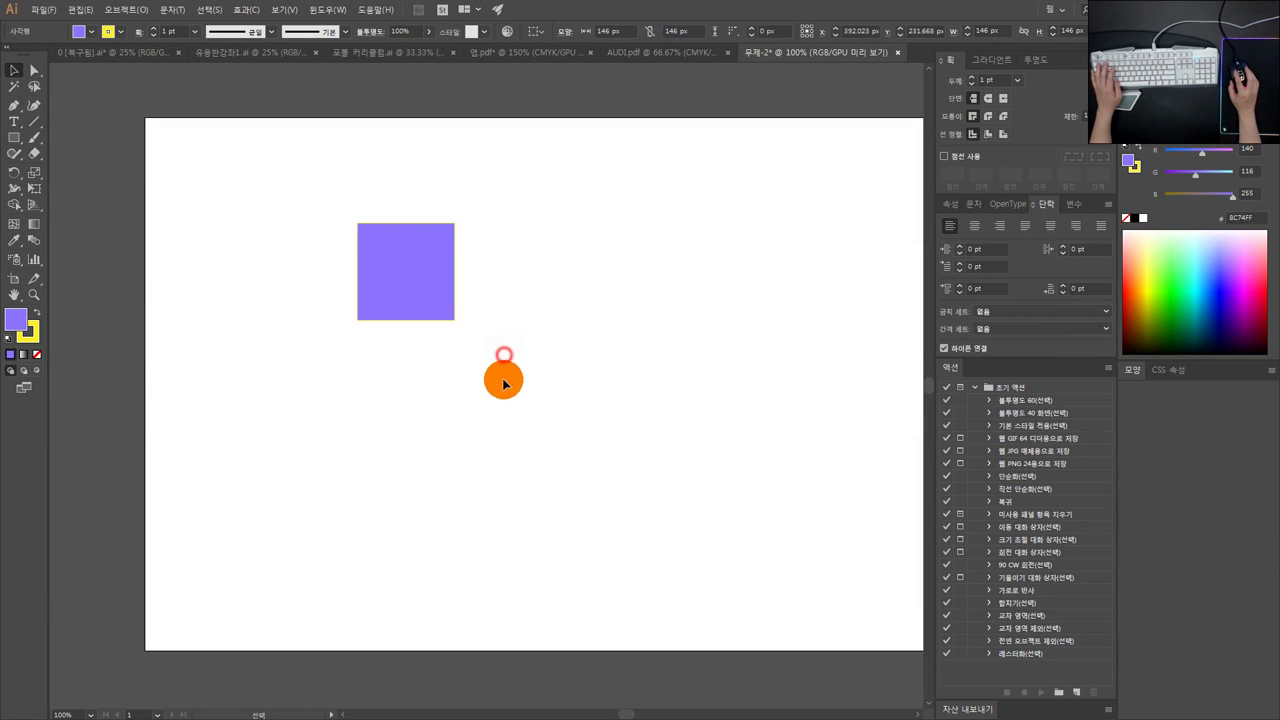
Step: Back in Illustrator, duplicate the purple square repeatedly, scattering eight copies around the artboard
drag(474, 363, 338, 246)
drag(406, 281, 605, 320)
drag(633, 330, 677, 262)
drag(586, 326, 300, 214)
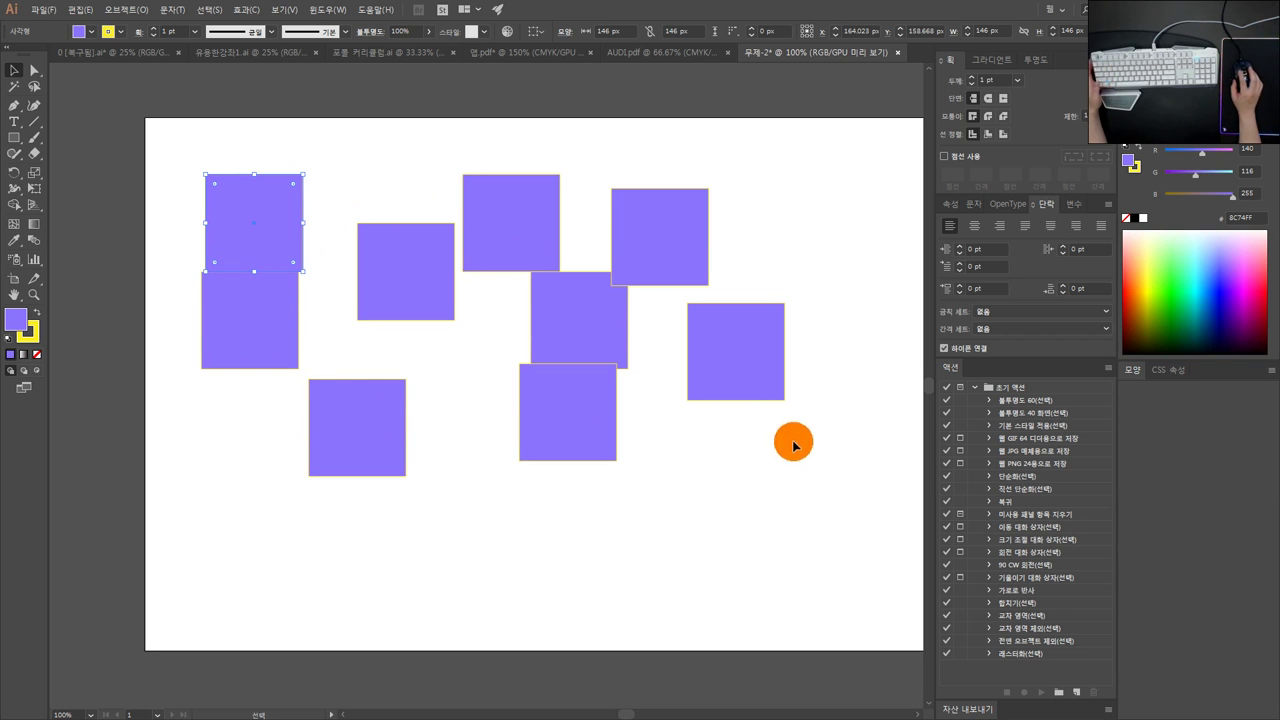
Step: Undo all the scattered copies so only the original purple square is left
click(782, 490)
key(ctrl+z)
key(ctrl+z)
key(ctrl+z)
key(ctrl+z)
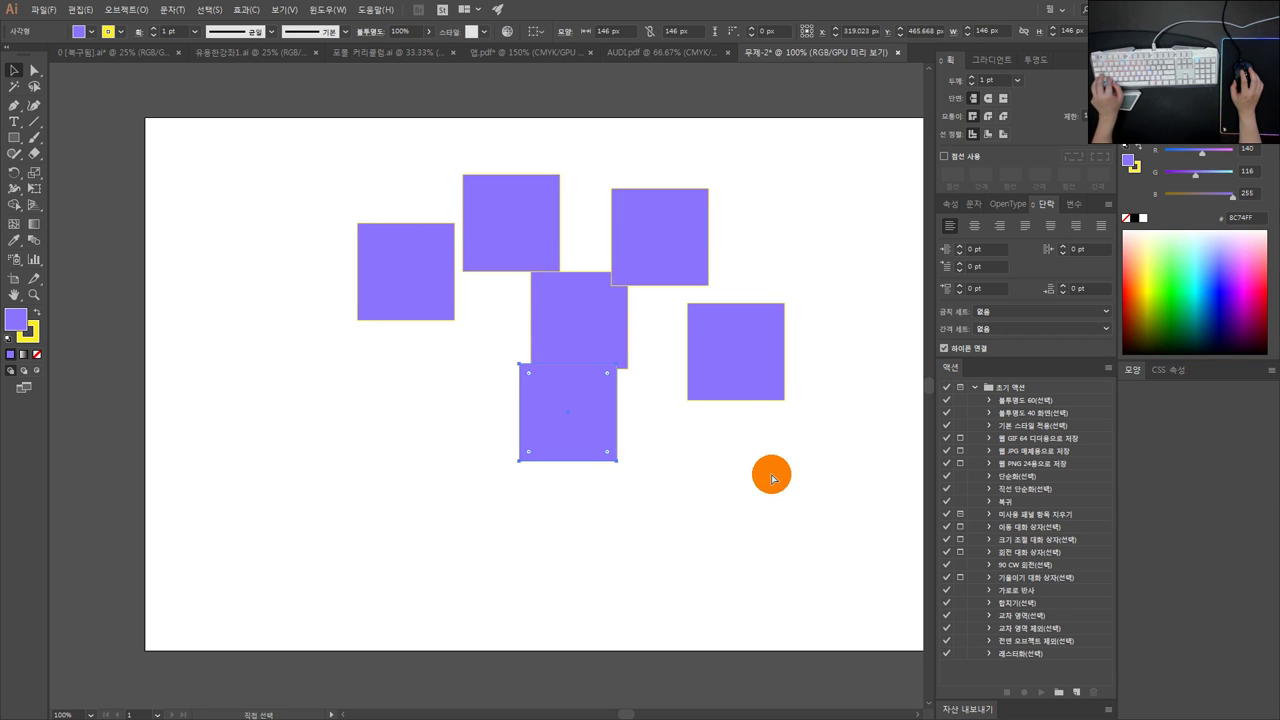
key(ctrl+z)
key(ctrl+z)
key(ctrl+z)
key(ctrl+z)
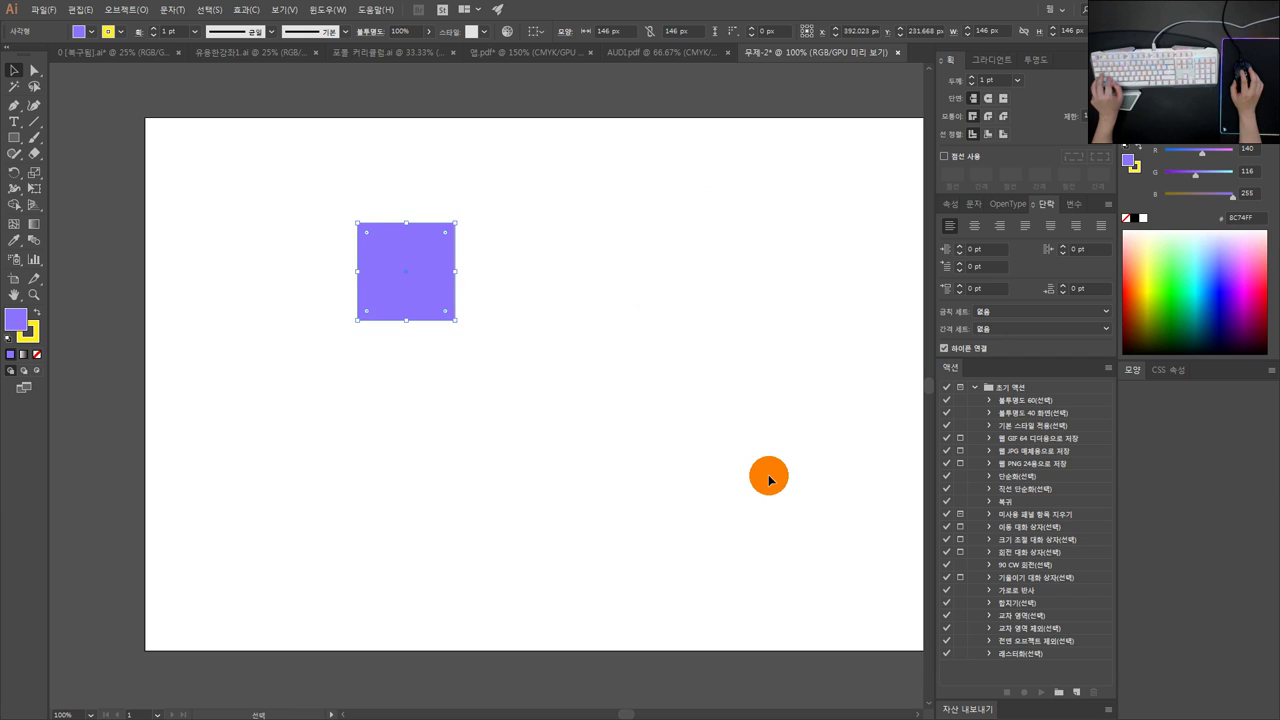
Step: Move the purple square to about X 263, Y 250 px and place a horizontally aligned copy at about X 459 px
drag(459, 320, 339, 310)
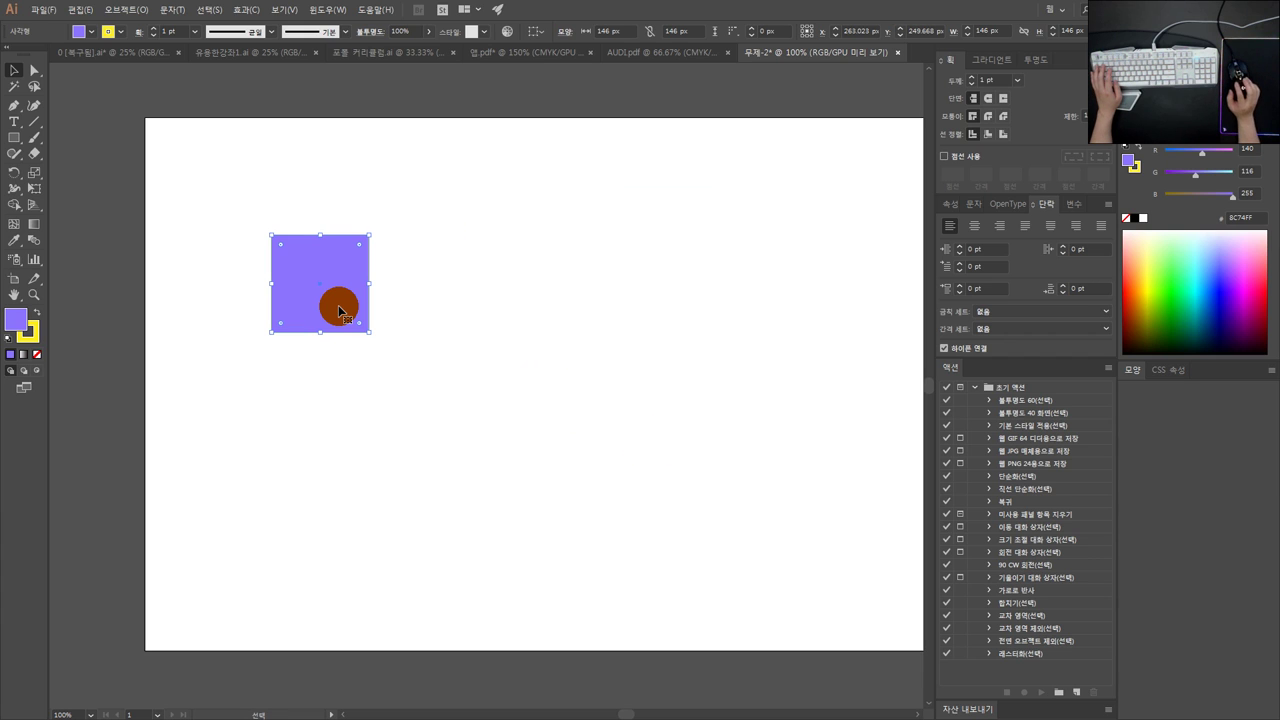
key(space)
drag(437, 306, 532, 307)
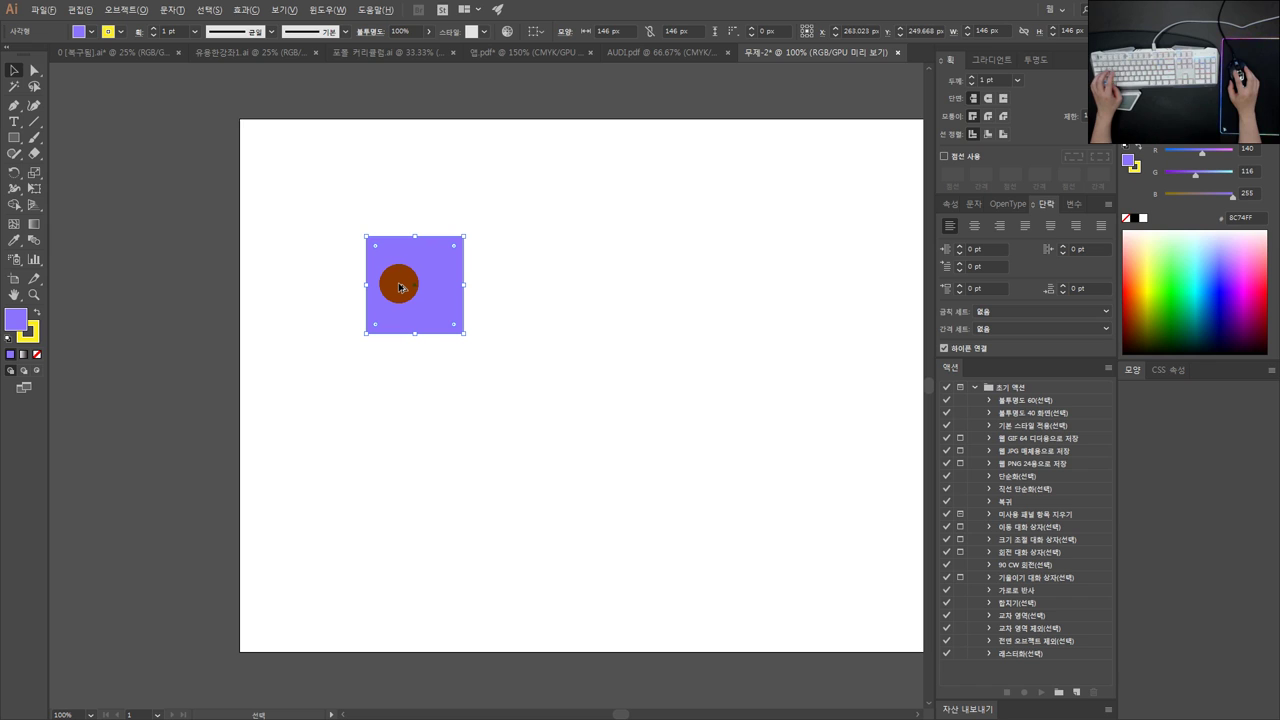
drag(399, 289, 530, 299)
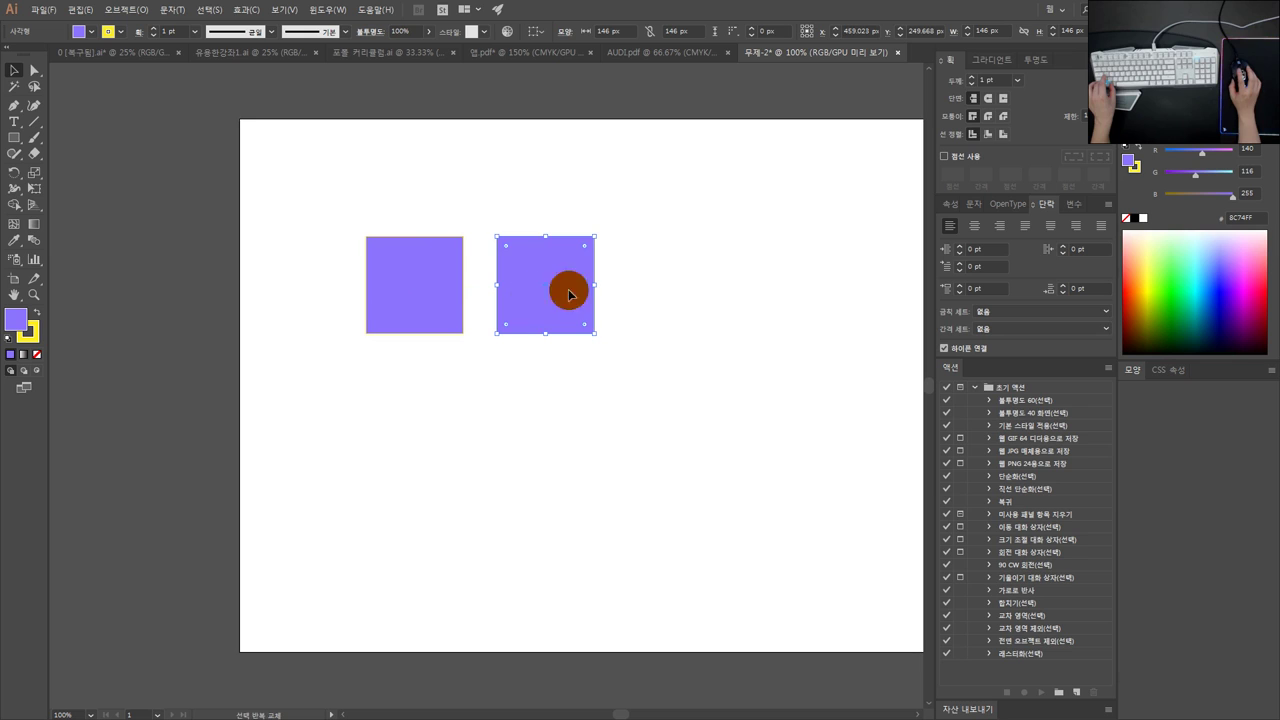
click(752, 307)
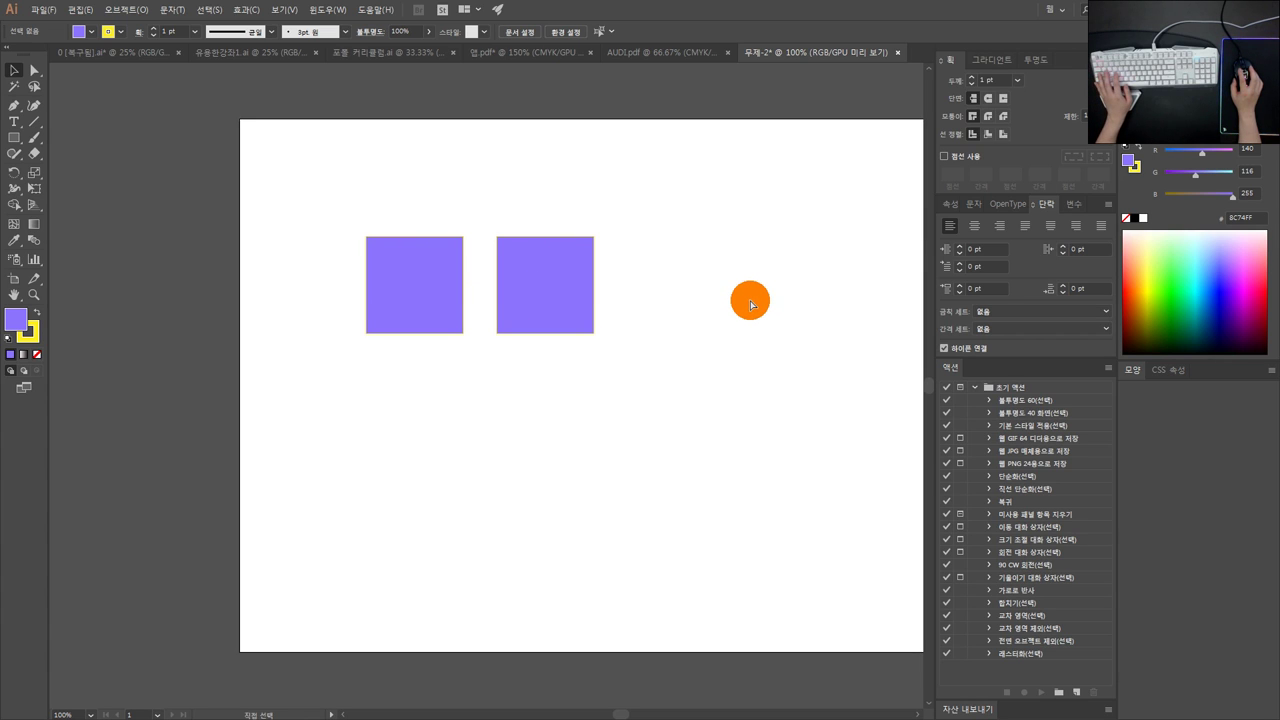
Step: Place a copy of the first purple square beside it with a small gap
click(694, 313)
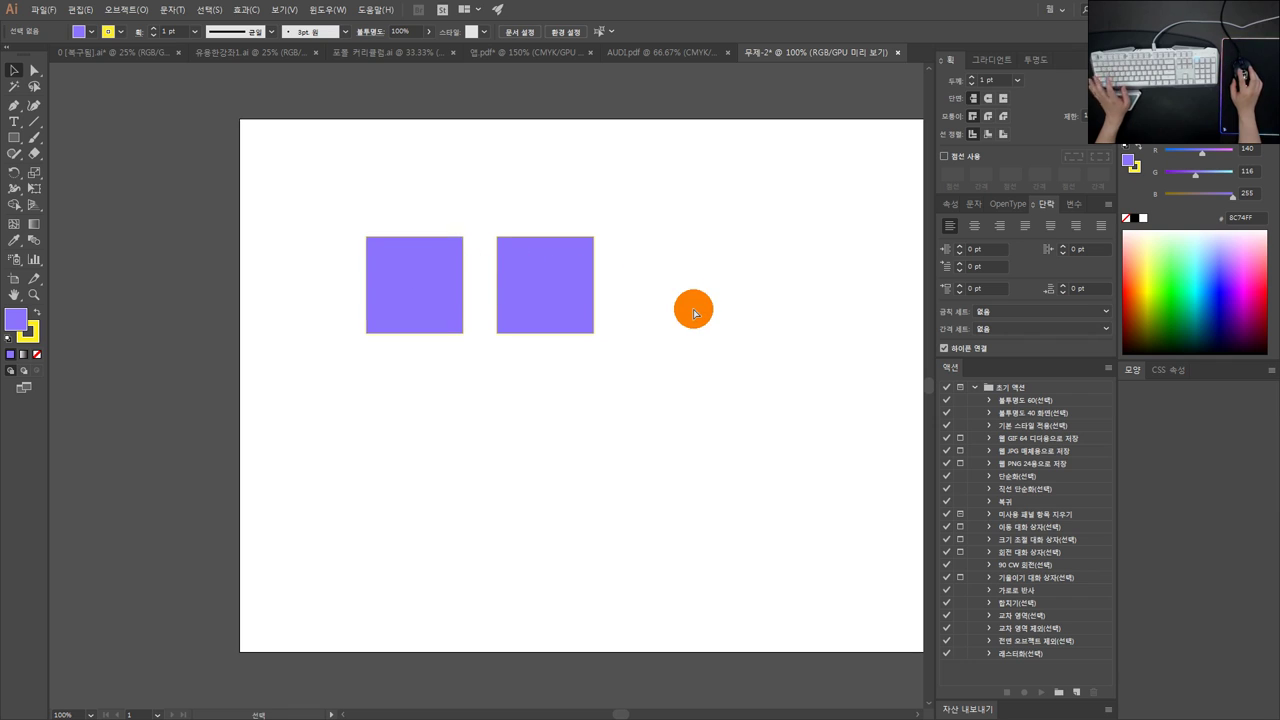
scroll(689, 326, down, 1)
drag(664, 351, 522, 347)
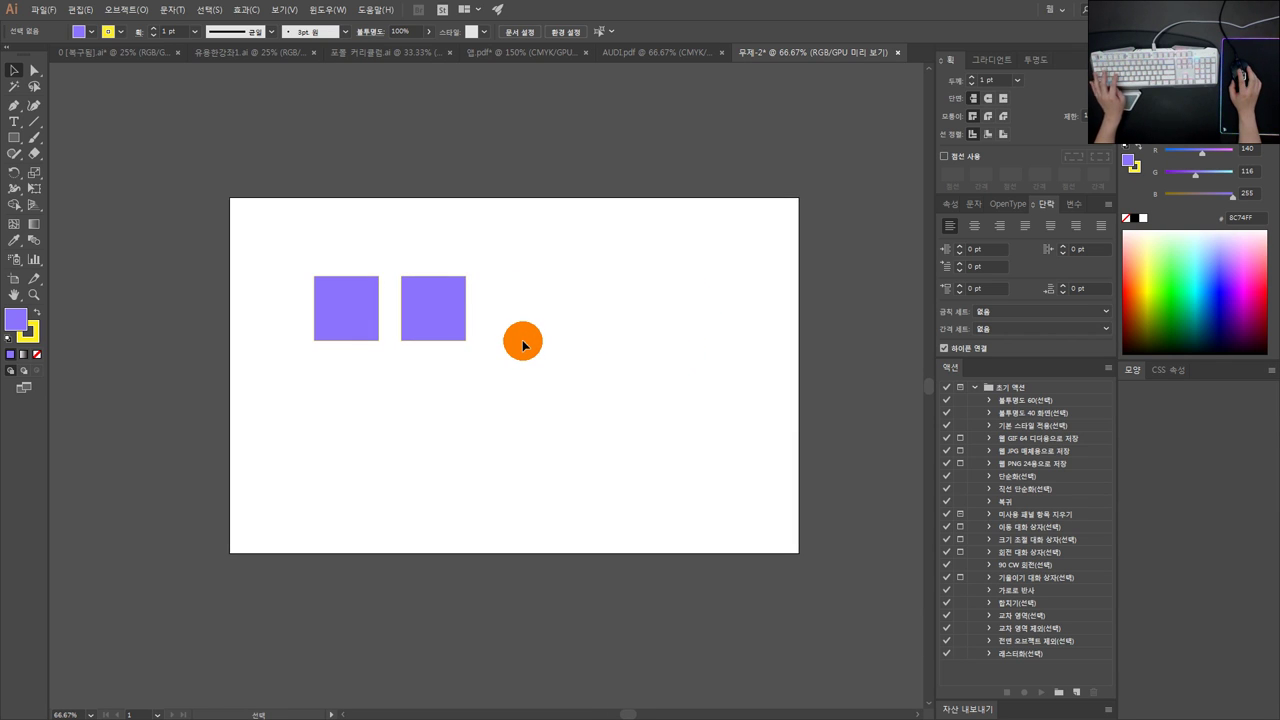
click(432, 316)
click(573, 358)
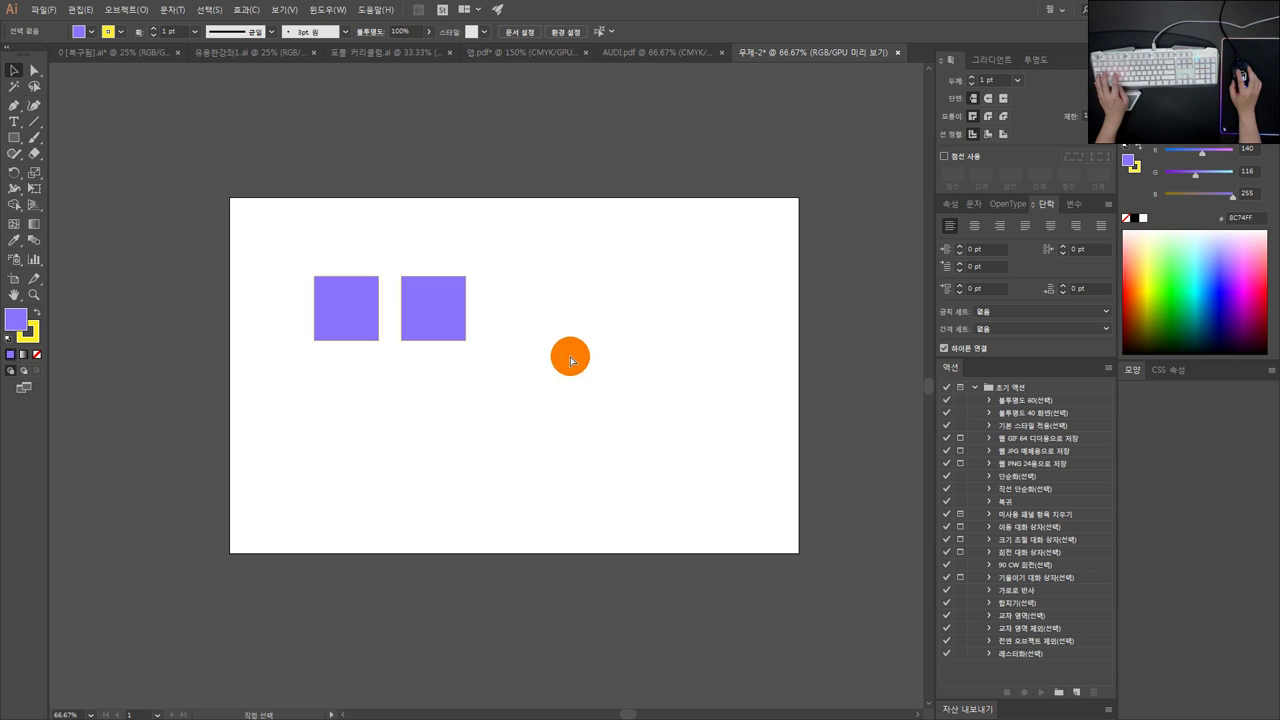
drag(451, 339, 480, 318)
scroll(331, 303, up, 1)
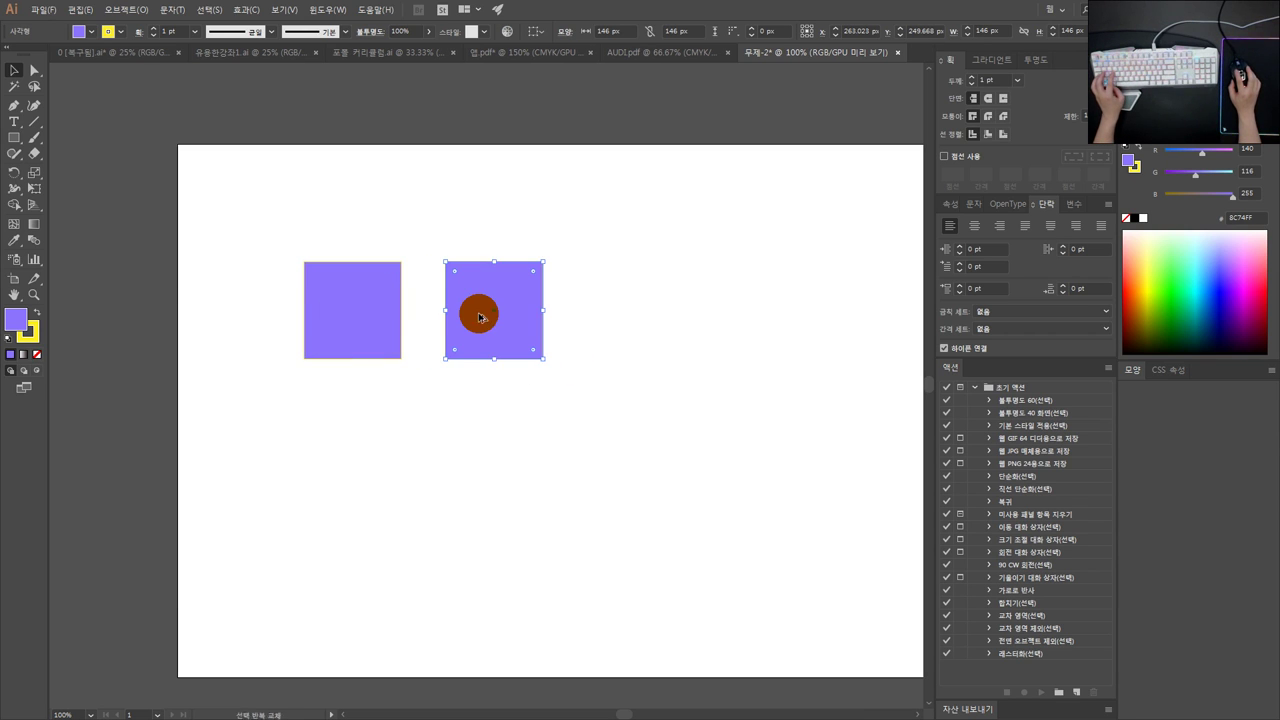
Step: Repeat the square's copy transformation six more times to form an evenly spaced row of eight squares
key(ctrl+d)
key(ctrl+d)
key(ctrl+d)
key(ctrl+d)
key(ctrl+d)
key(ctrl+d)
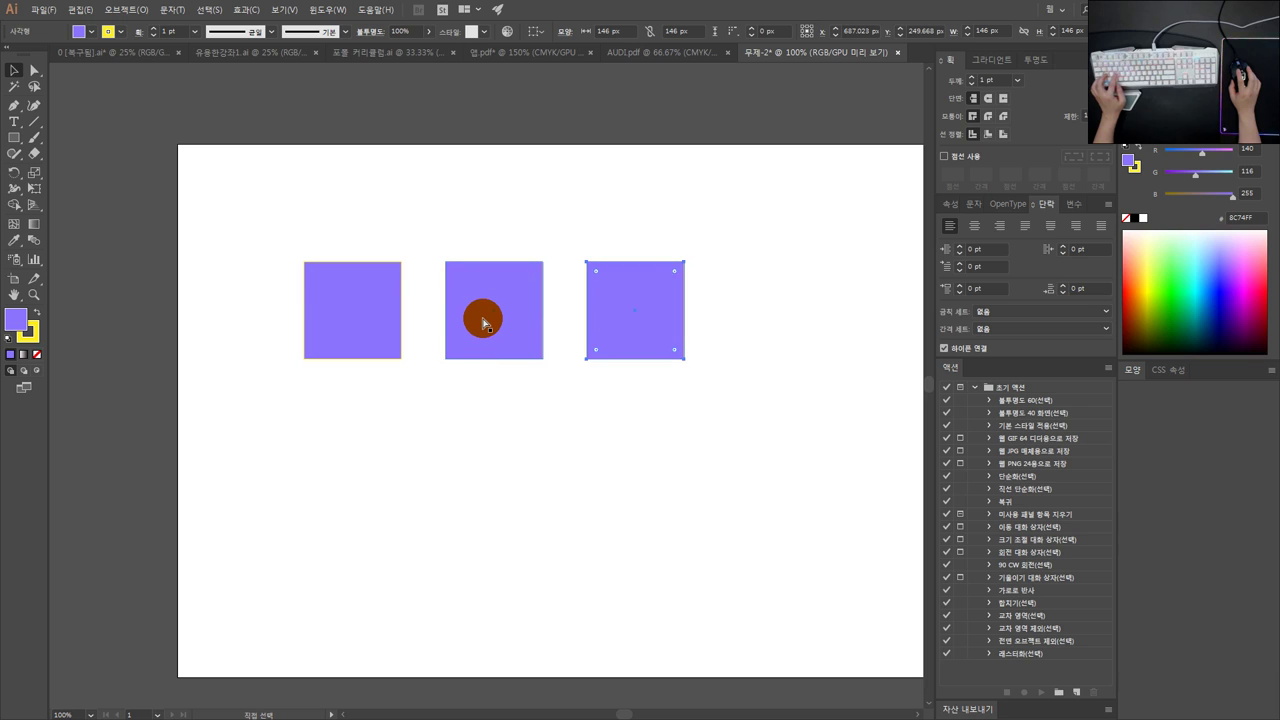
scroll(551, 420, down, 5)
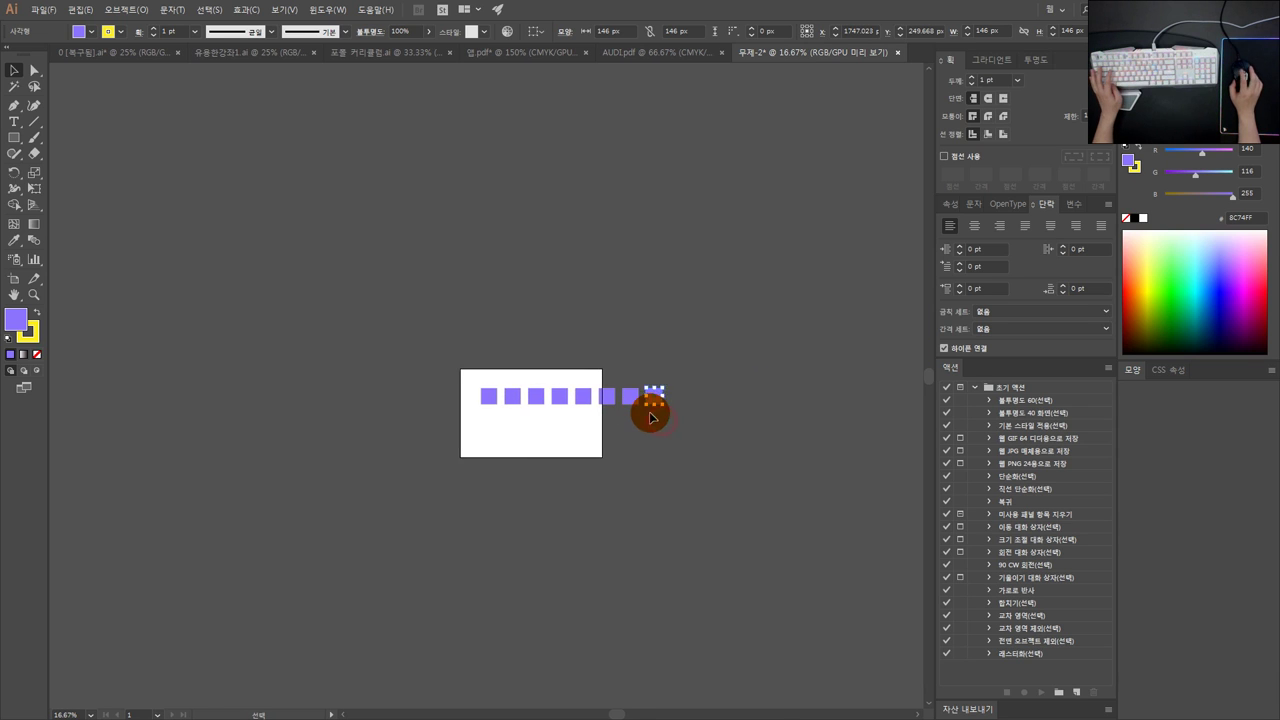
scroll(651, 409, up, 2)
click(609, 351)
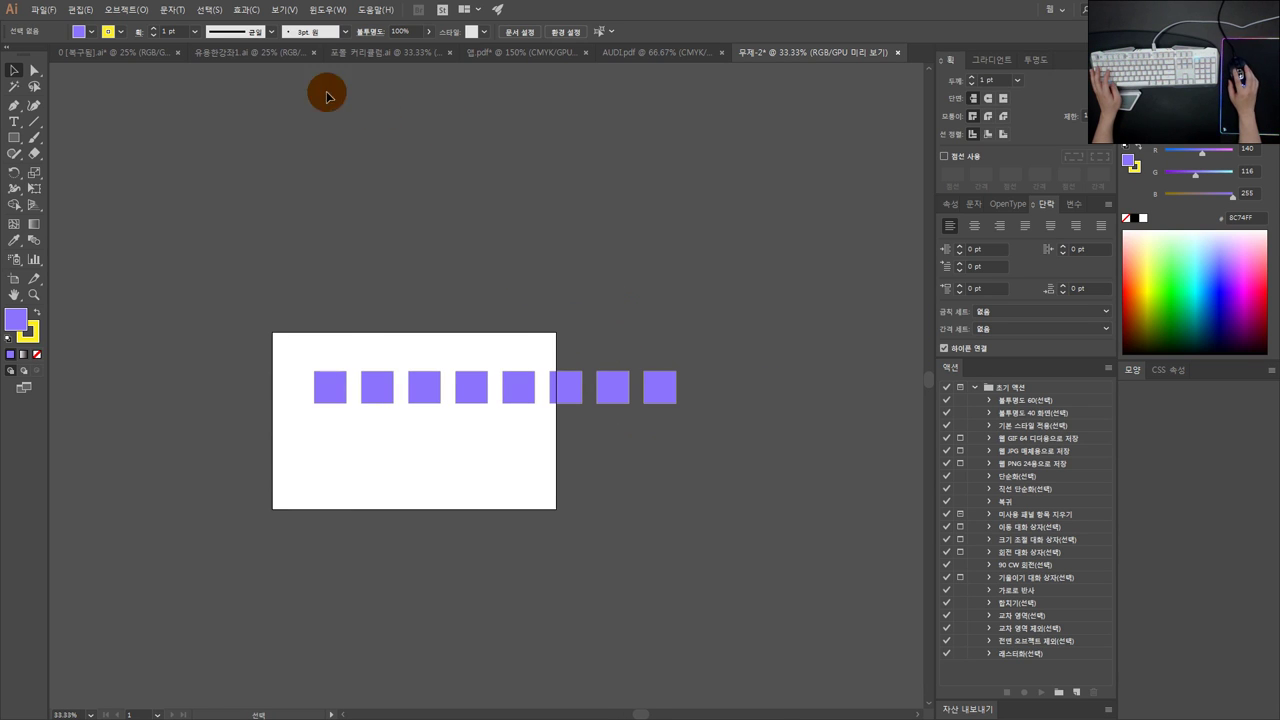
Step: In the 유용한강좌1.ai document, copy the whole top row of thumbnails down one artboard row and repeat until the three empty rows are filled
click(227, 57)
click(590, 433)
scroll(590, 433, down, 2)
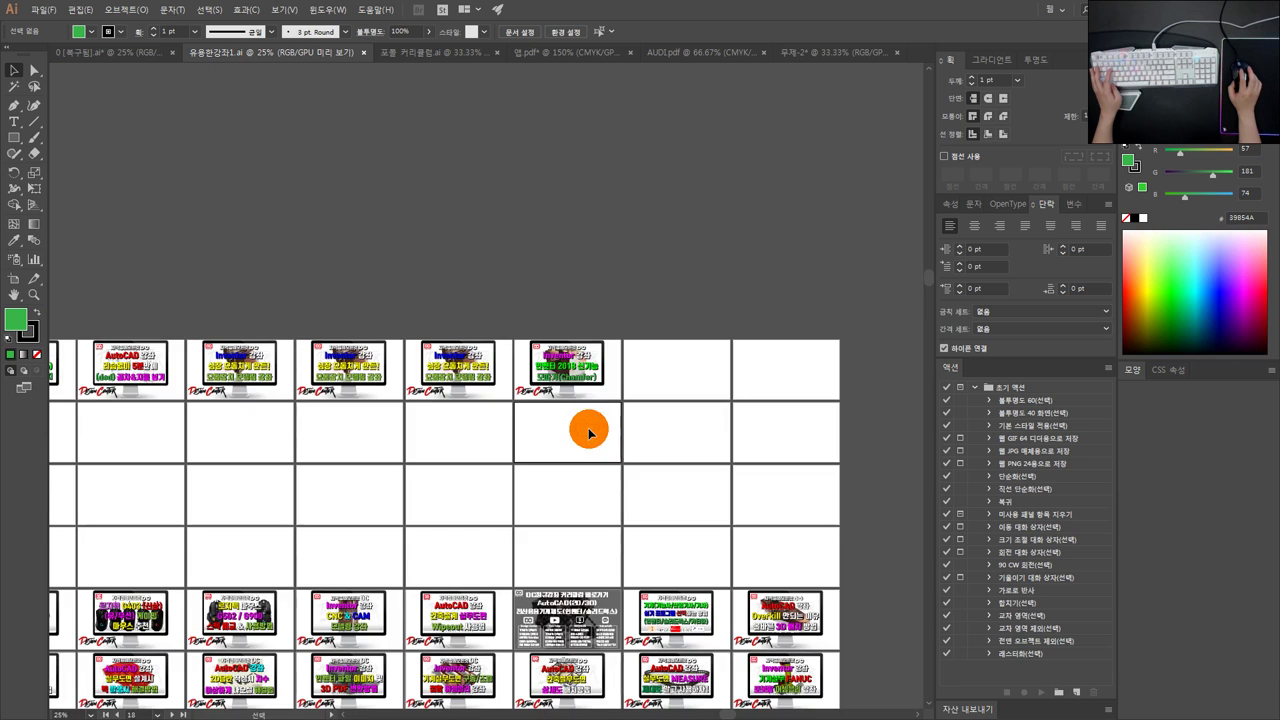
scroll(590, 410, down, 3)
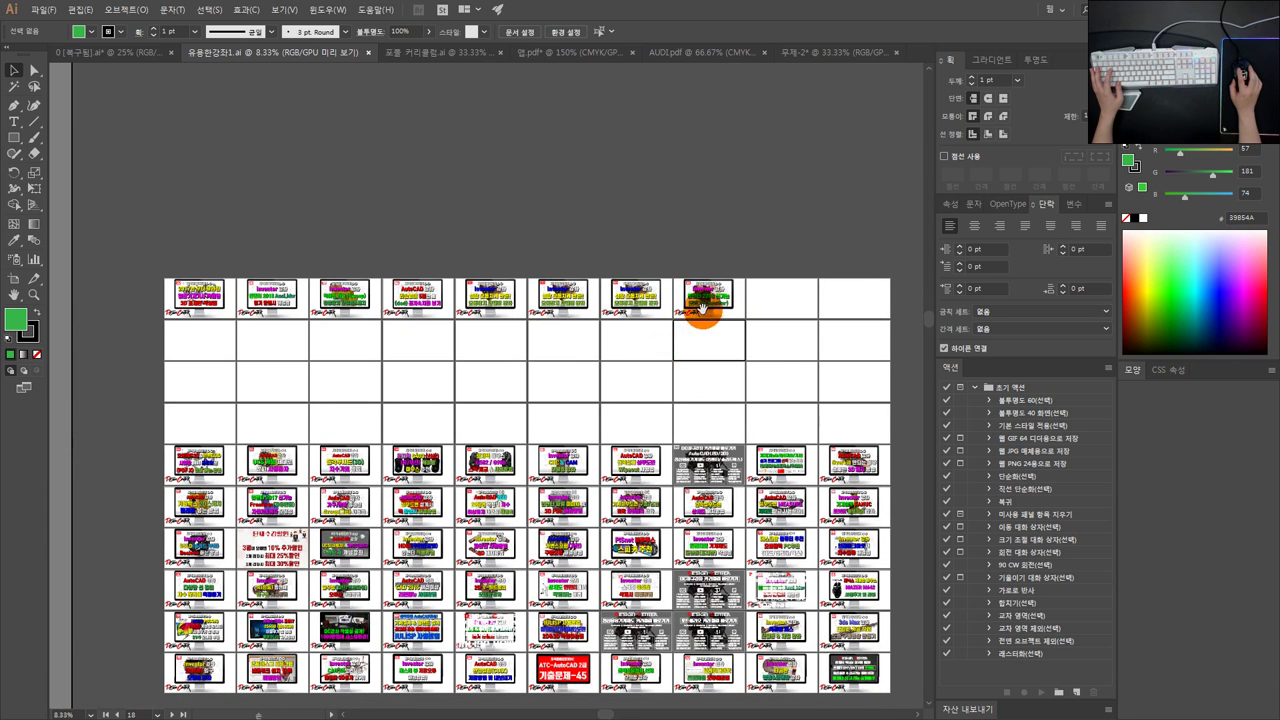
drag(763, 350, 275, 270)
scroll(317, 312, up, 1)
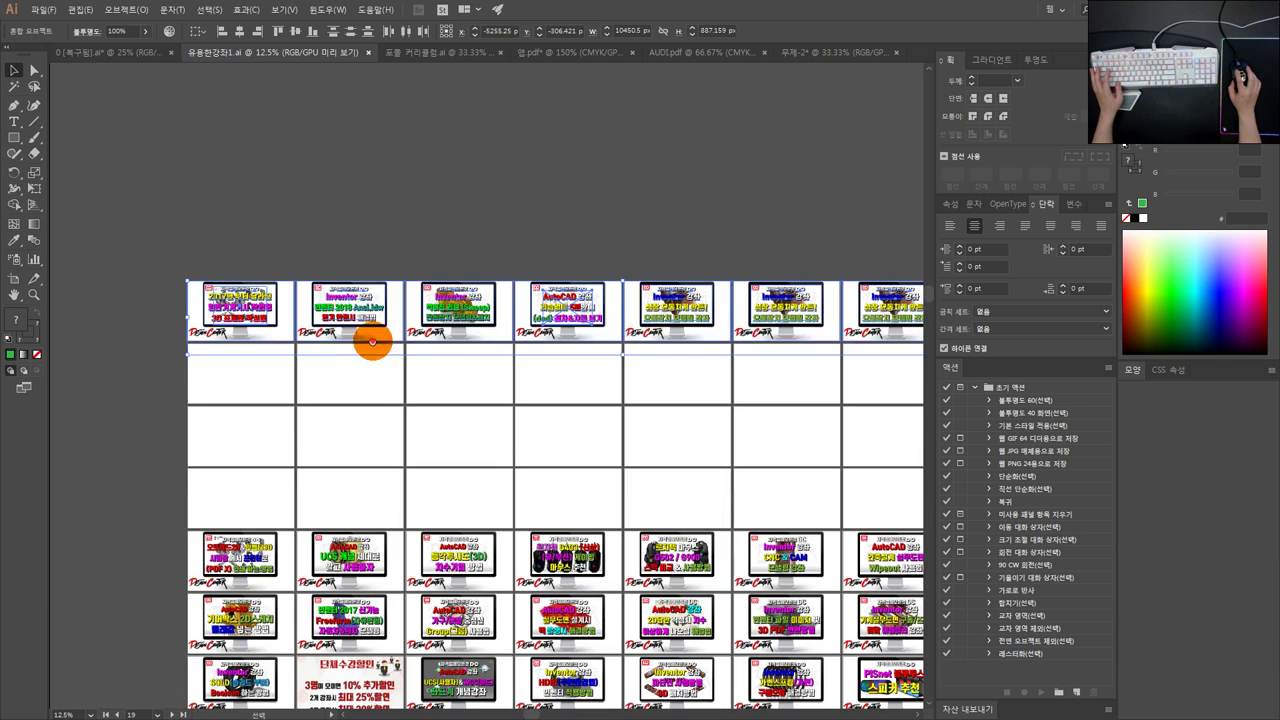
drag(356, 292, 353, 359)
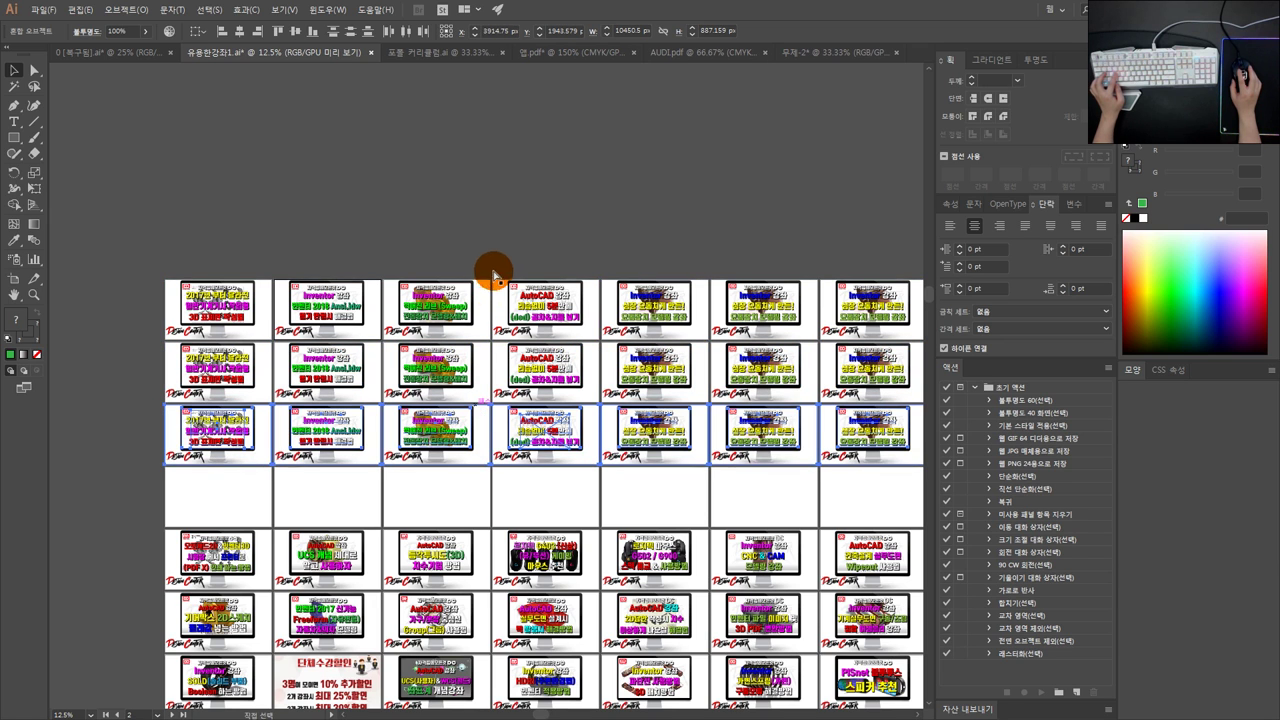
key(ctrl+d)
click(554, 217)
drag(642, 222, 588, 216)
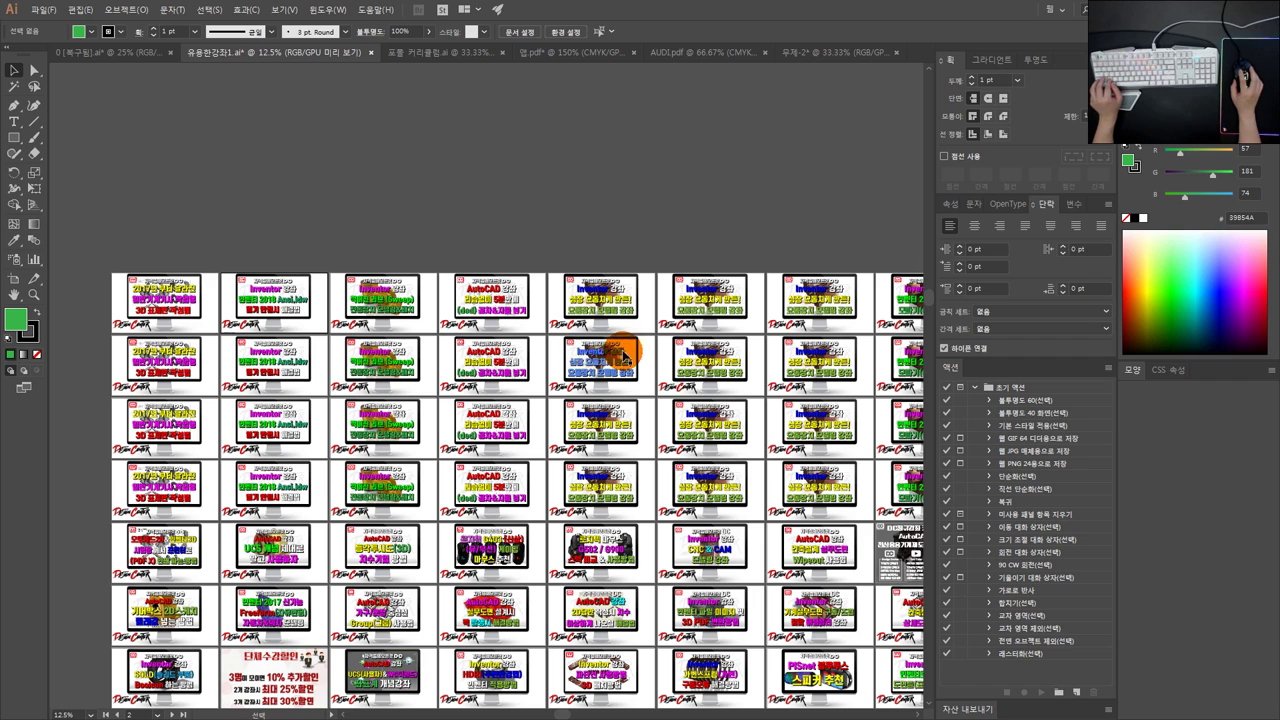
Step: Undo the thumbnail row copies in the 유용한강좌1.ai document
key(ctrl+z)
key(ctrl+z)
key(ctrl+z)
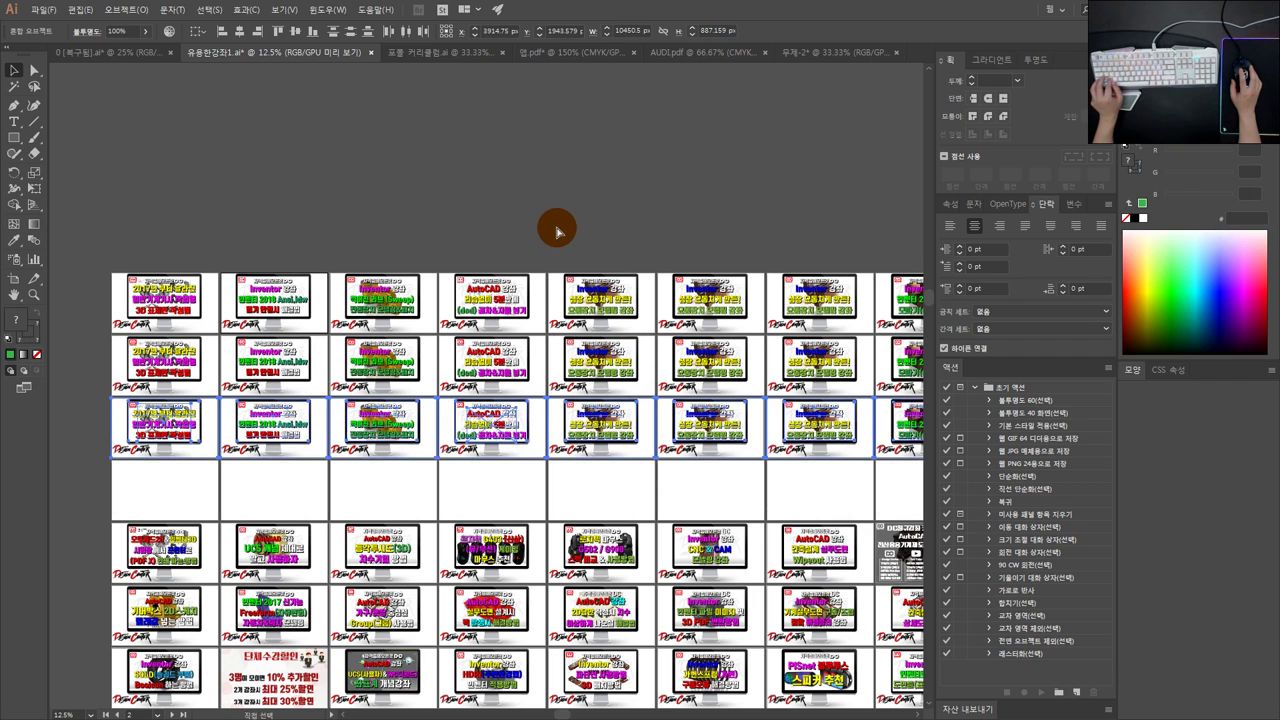
Step: In the 무제-2 document, shrink the second square's height and shift it slightly toward the first square
click(790, 55)
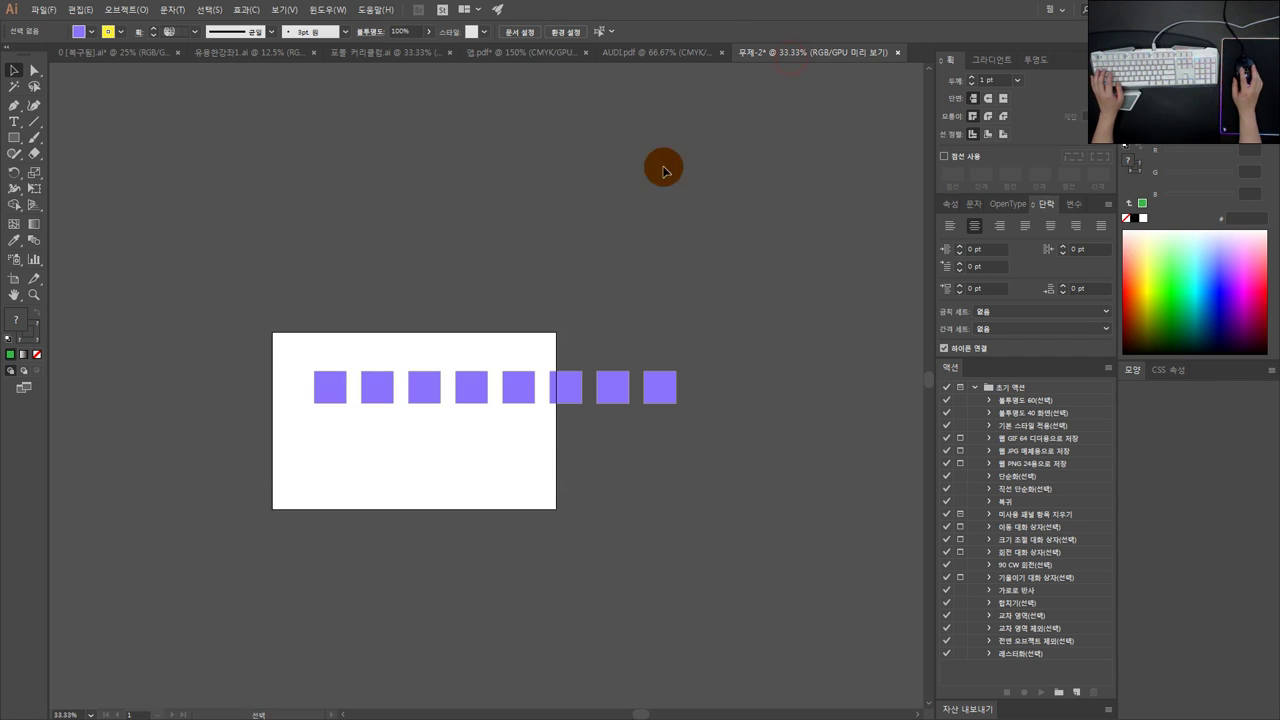
click(412, 385)
scroll(410, 387, up, 1)
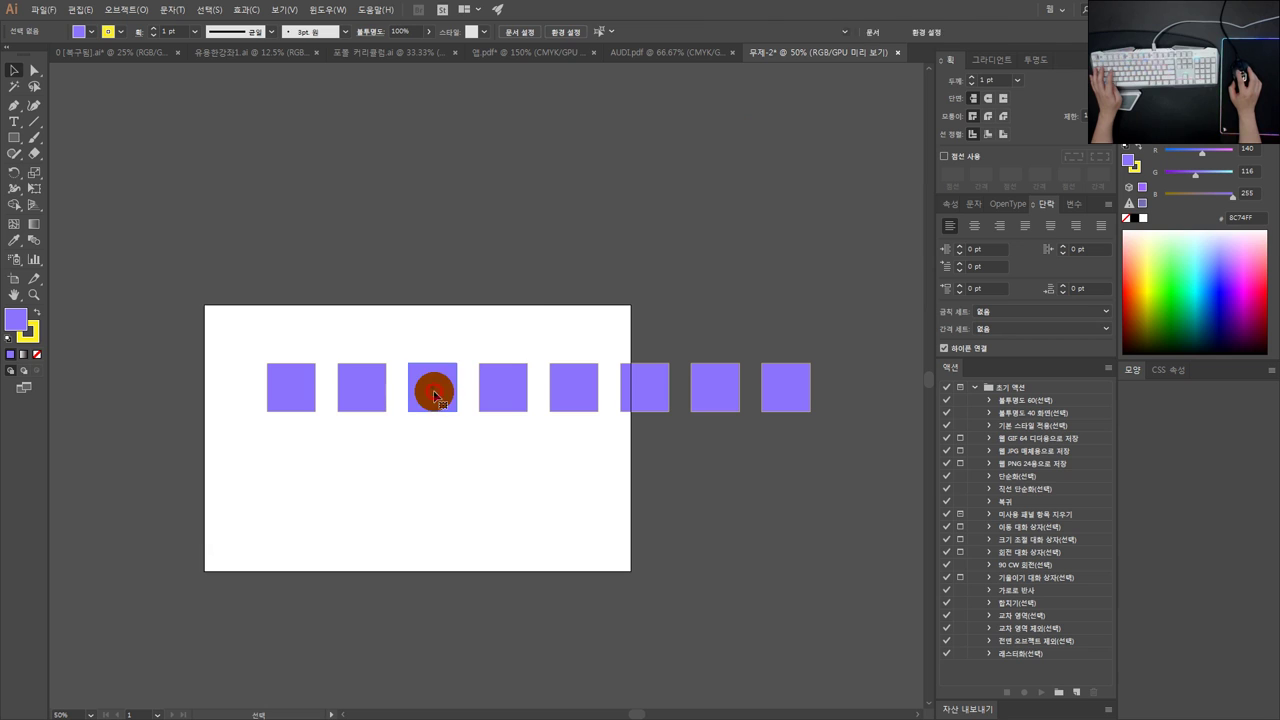
click(433, 395)
drag(369, 414, 454, 397)
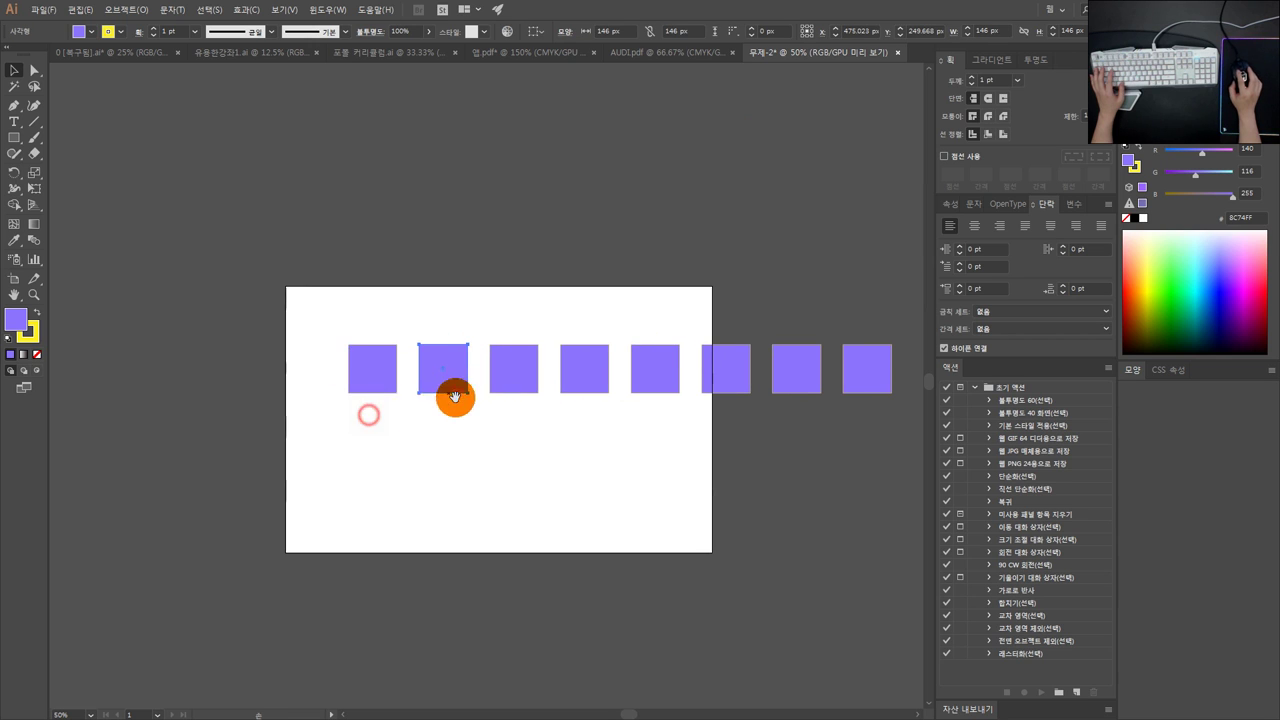
drag(601, 419, 523, 427)
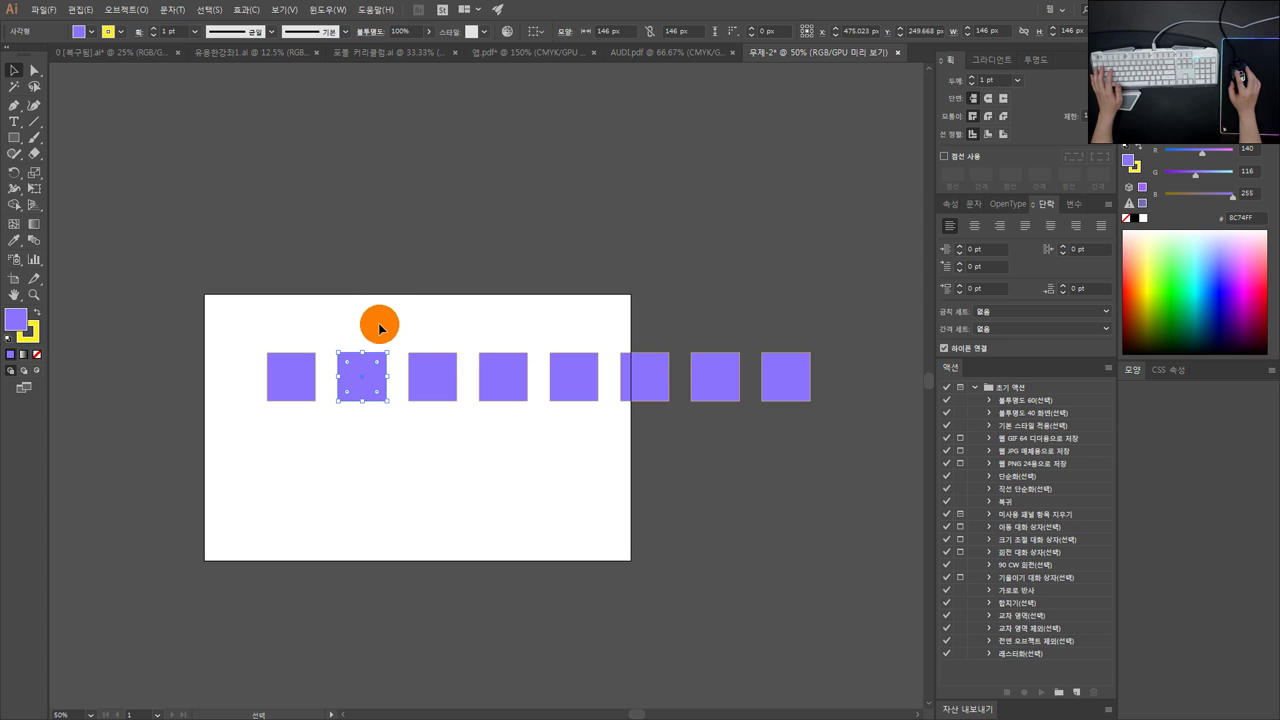
drag(362, 401, 354, 371)
Step: Delete the whole row of purple shapes from the artboard and beside it
click(469, 438)
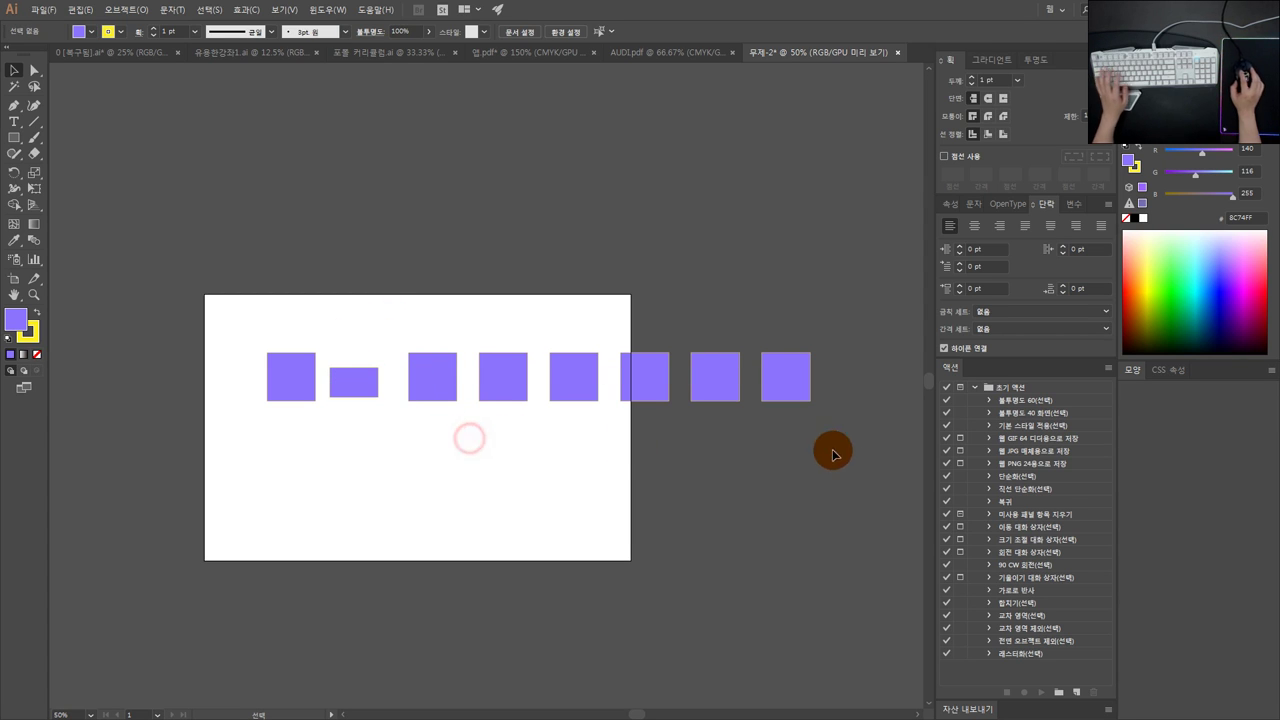
drag(810, 403, 266, 331)
key(Delete)
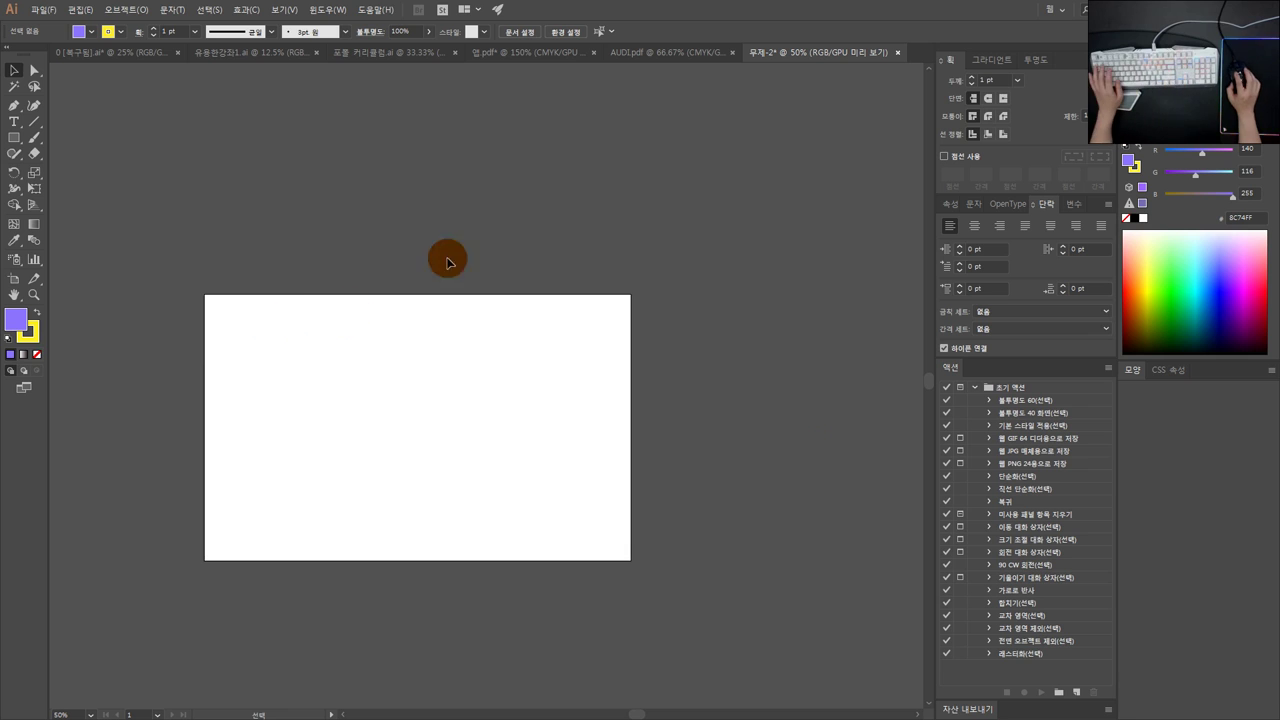
Step: Switch to the 앱.pdf document and examine the weather icons and circular layout on the phone's screen
click(546, 60)
drag(686, 234, 949, 180)
click(663, 314)
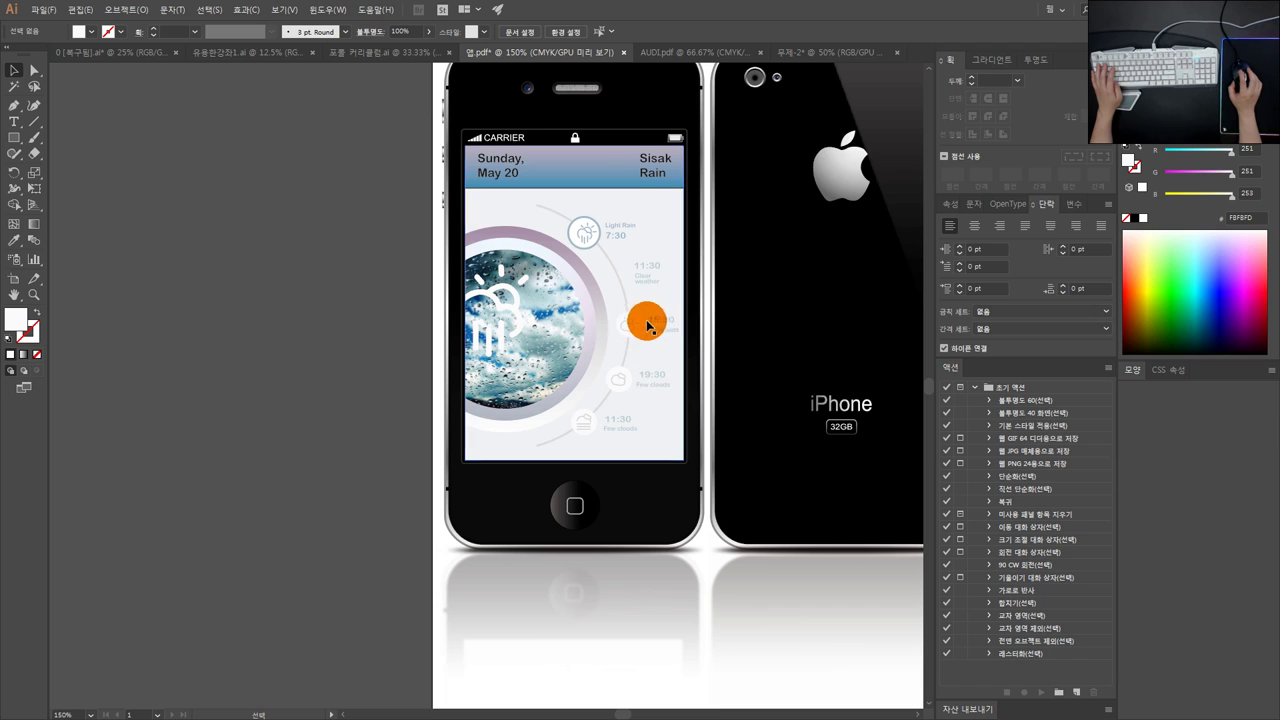
scroll(668, 334, down, 1)
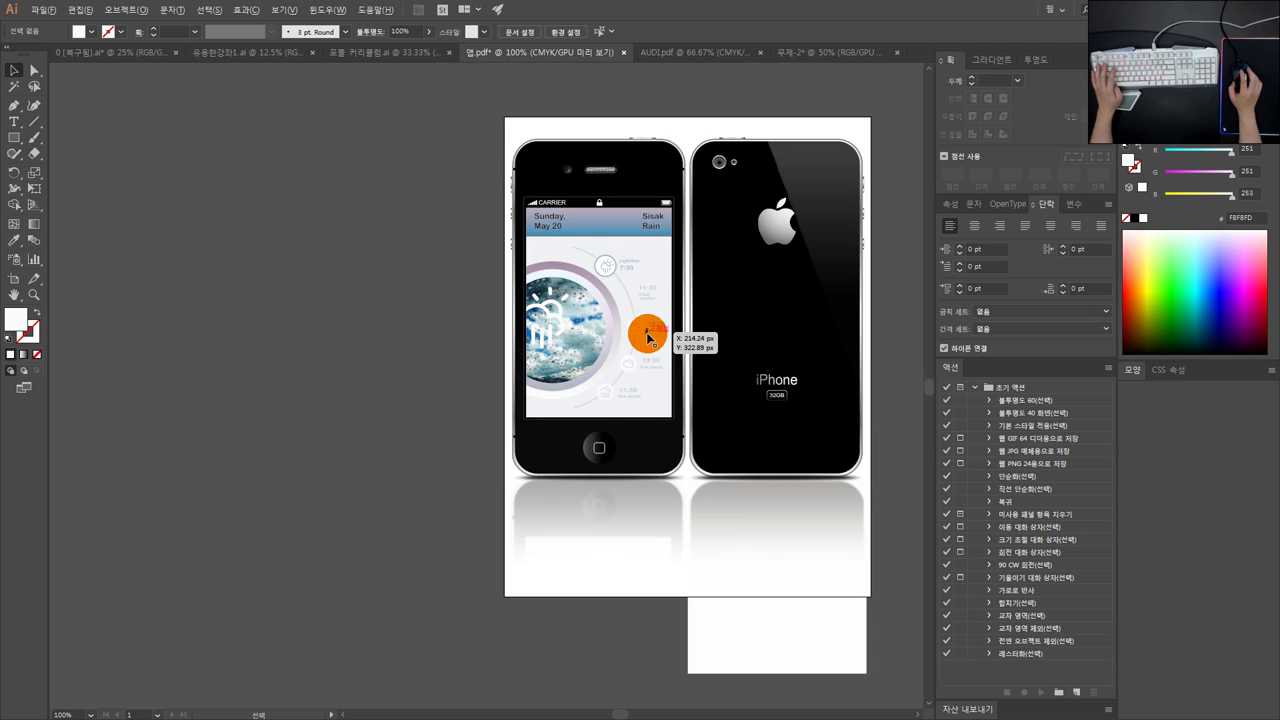
scroll(647, 337, up, 1)
scroll(647, 337, down, 2)
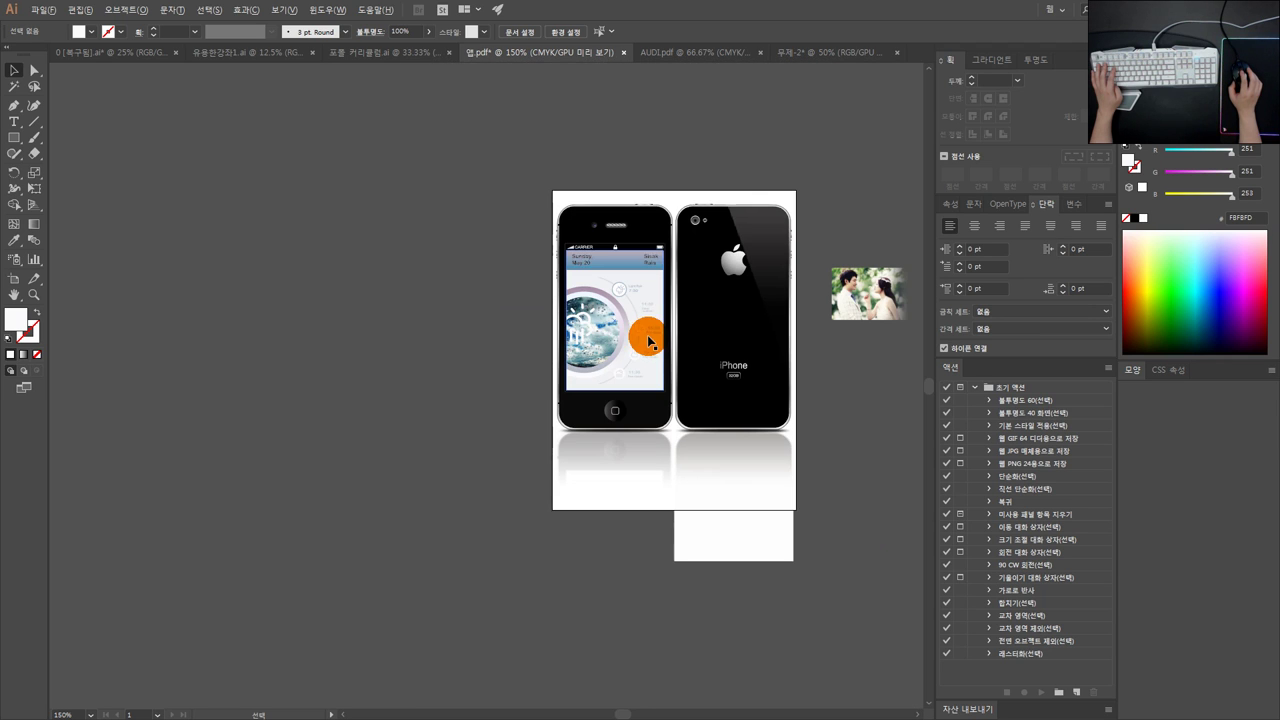
scroll(660, 330, up, 2)
scroll(651, 290, up, 3)
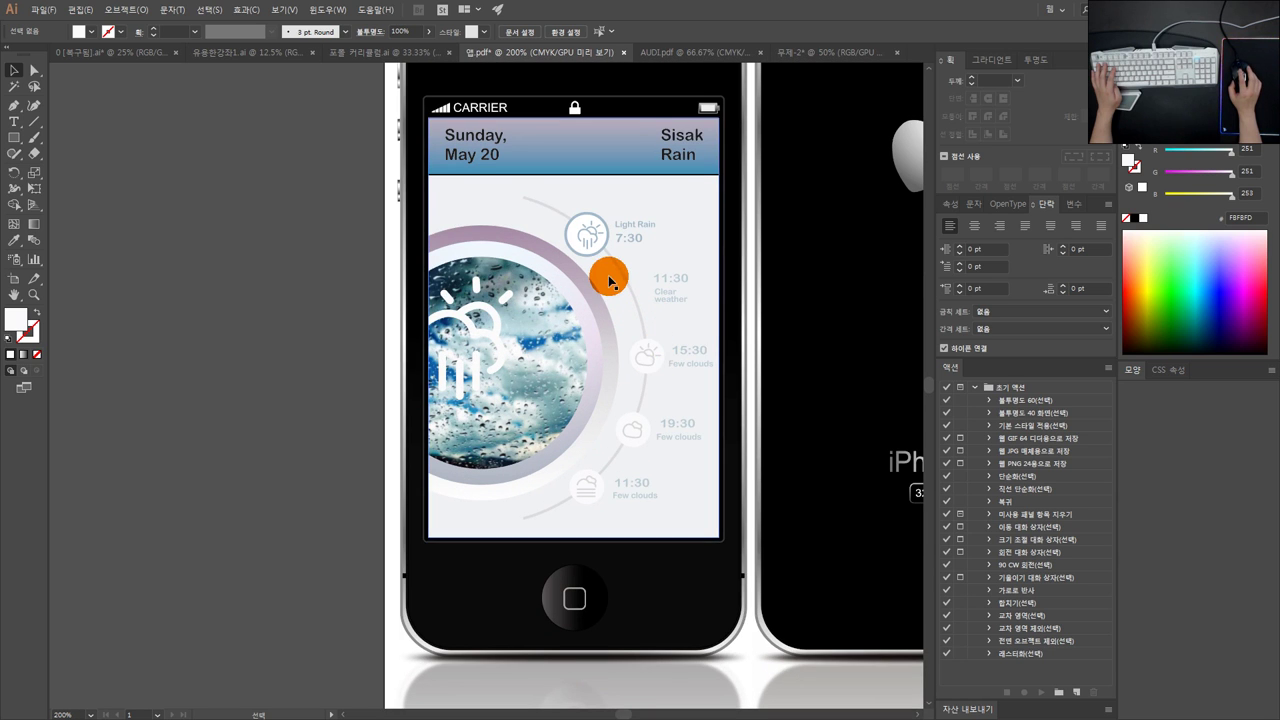
drag(627, 443, 274, 443)
drag(553, 404, 686, 277)
drag(509, 326, 743, 328)
drag(600, 337, 656, 407)
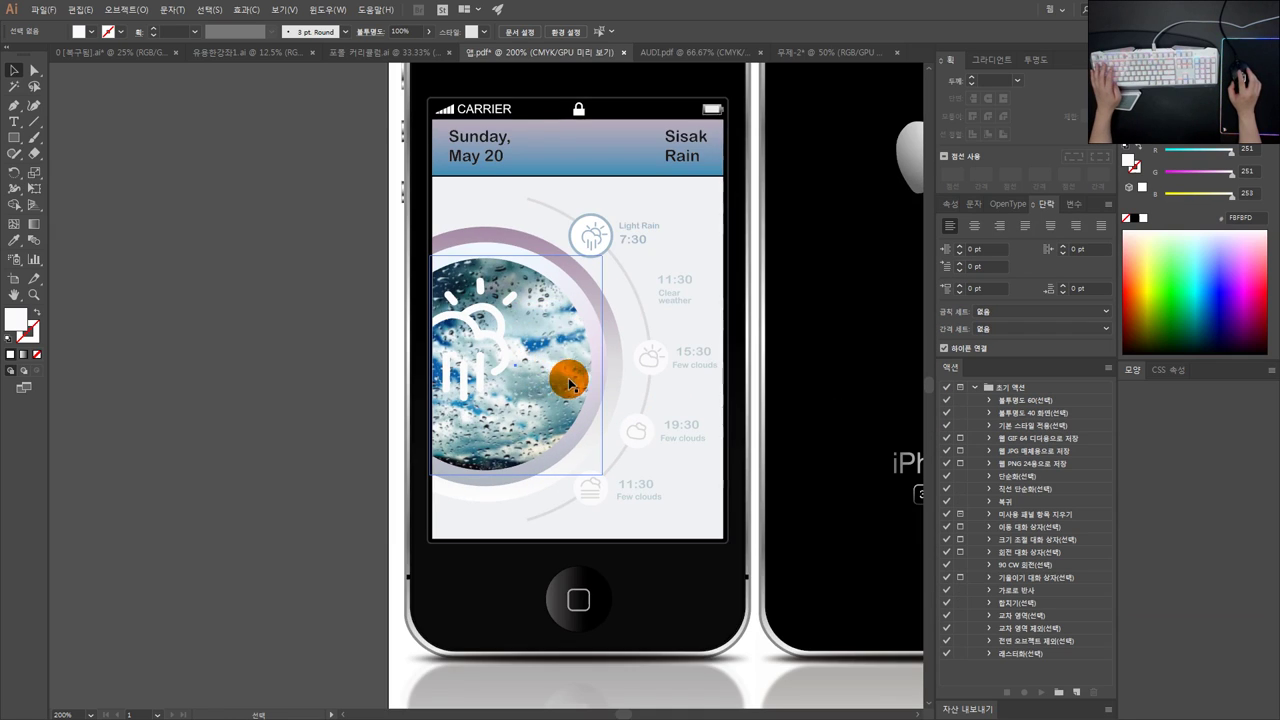
Step: Draw a white circle about 41 px in diameter on the empty canvas beside the front-view phone using the Ellipse tool
scroll(540, 378, down, 1)
drag(338, 328, 621, 333)
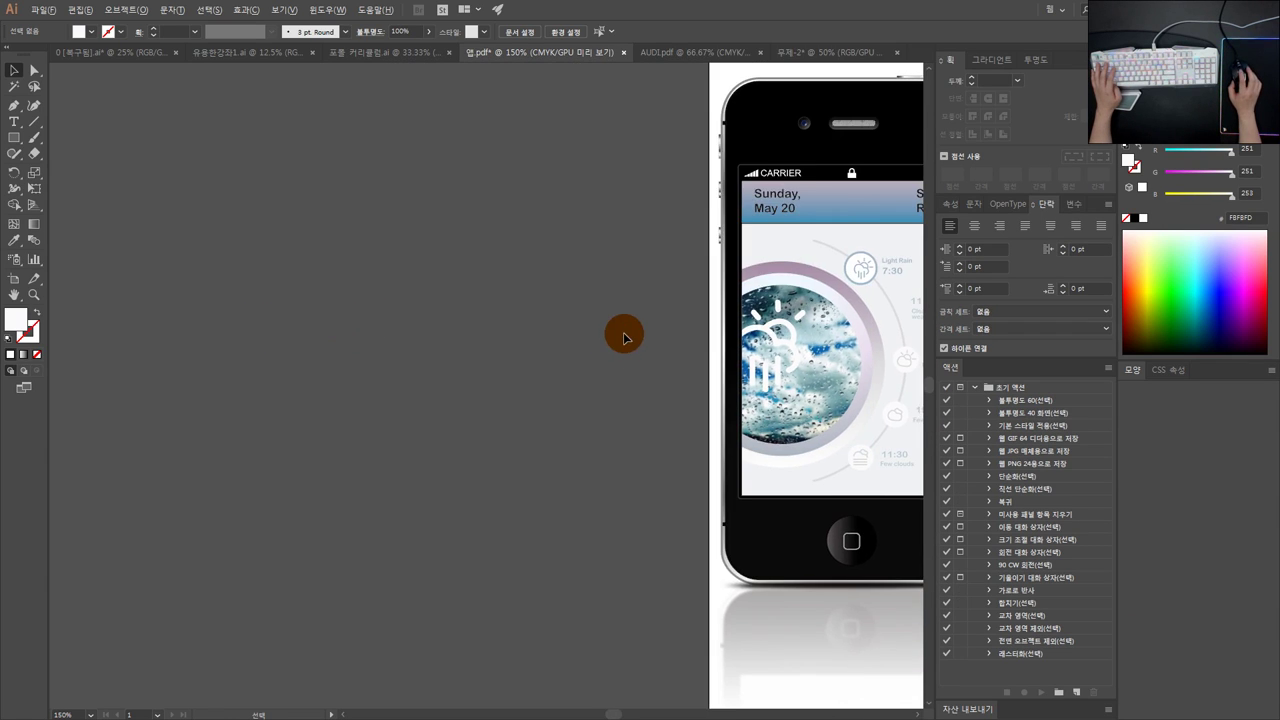
scroll(624, 336, up, 1)
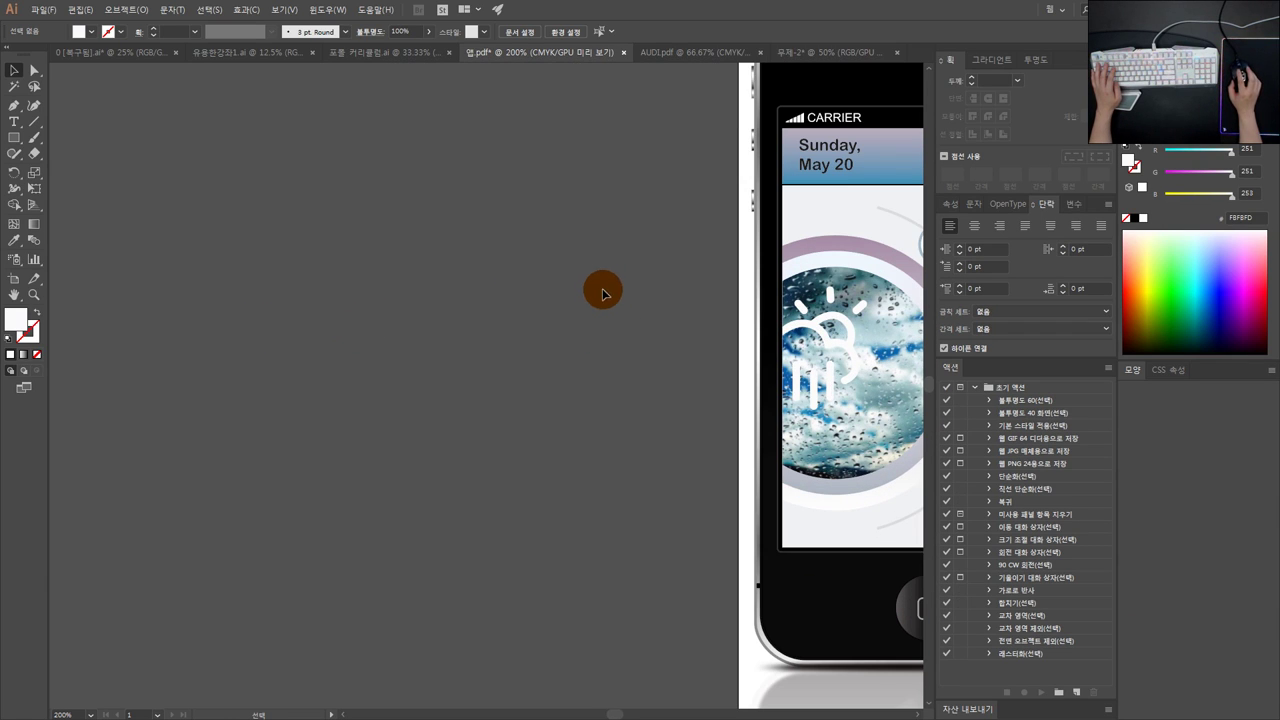
click(14, 137)
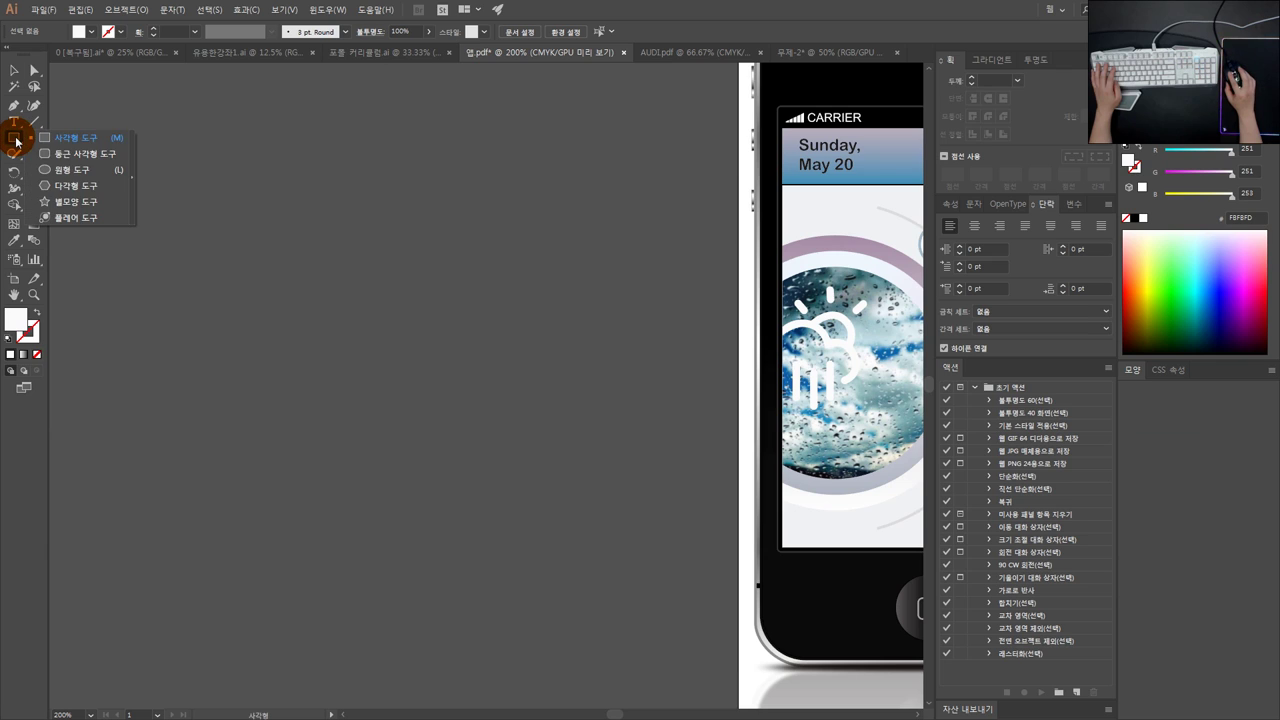
click(76, 171)
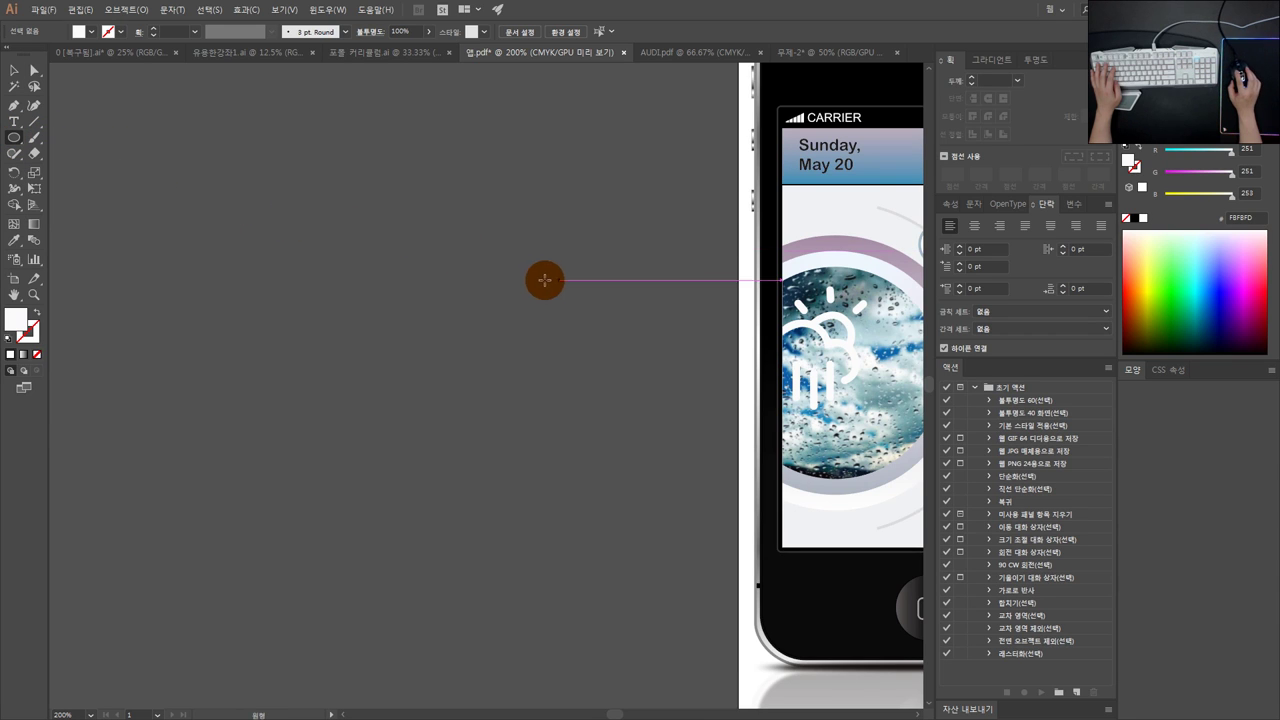
drag(528, 278, 560, 278)
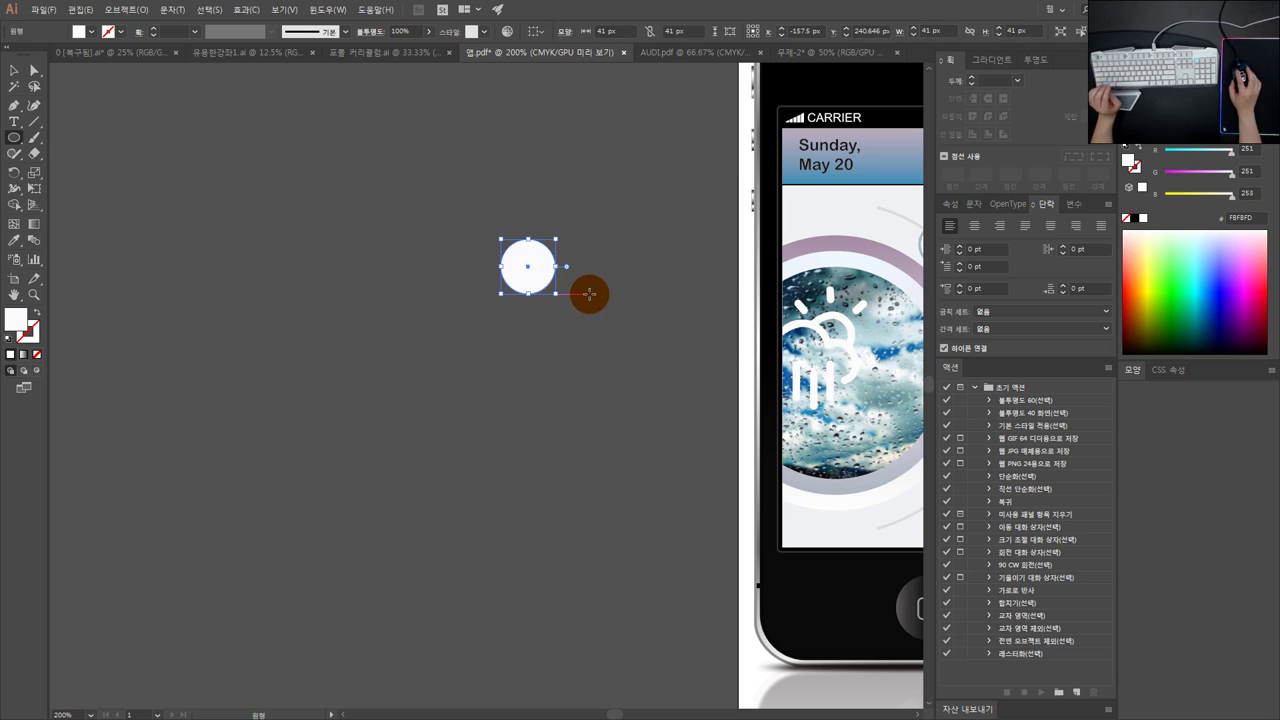
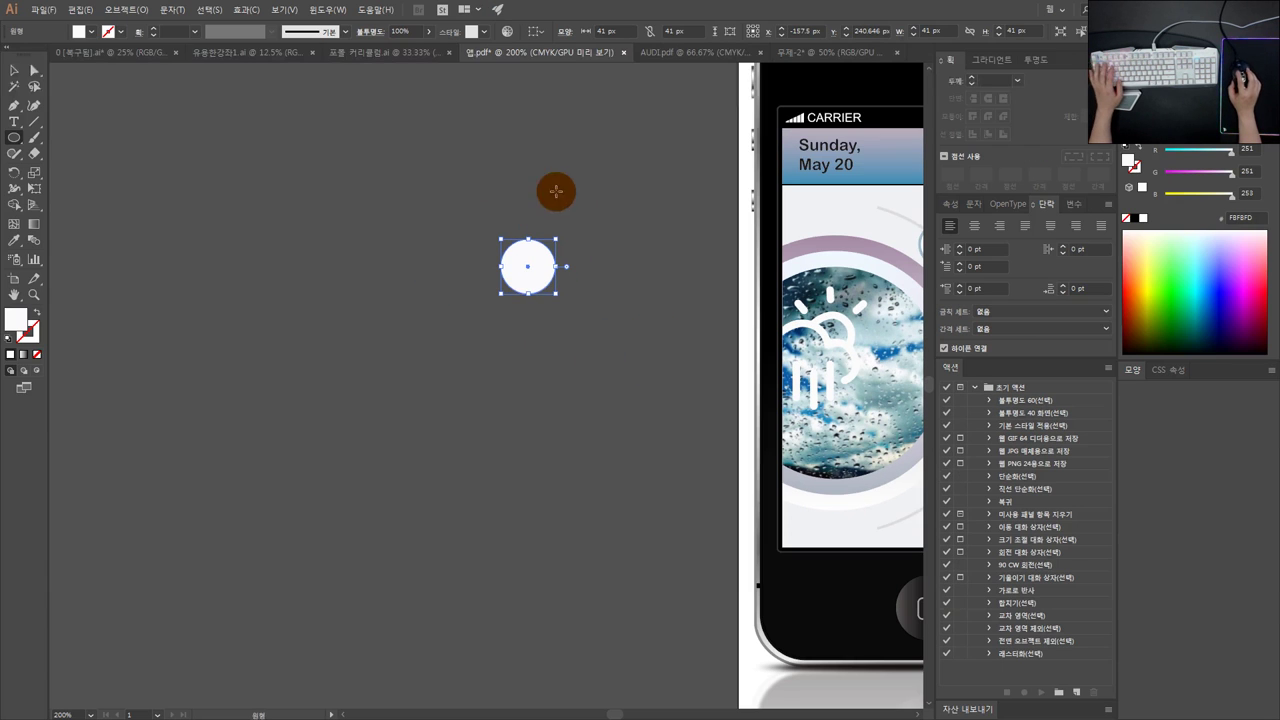
click(14, 70)
click(530, 228)
Step: Draw a vertical line about 25 px long centred just above the circle with the Pen tool, and select it
scroll(532, 228, up, 1)
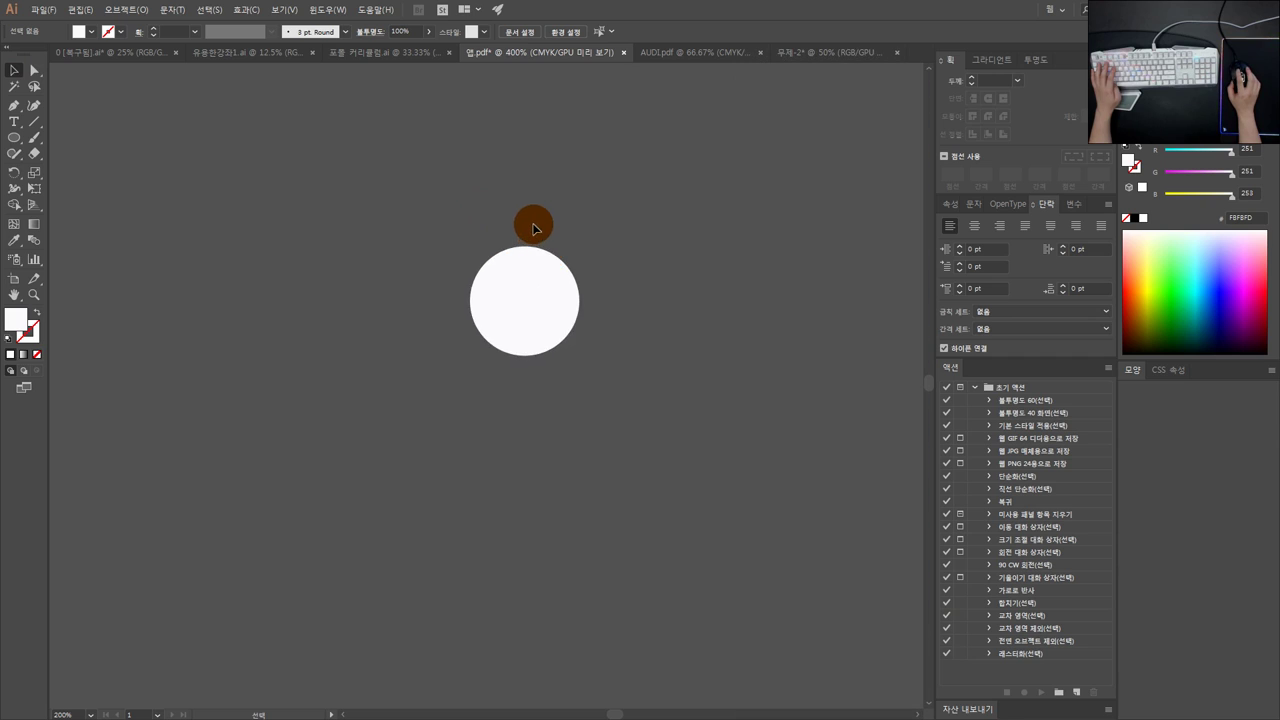
key(space)
mouse_move(538, 220)
mouse_down()
mouse_move(585, 223)
mouse_move(536, 234)
mouse_move(557, 211)
mouse_up()
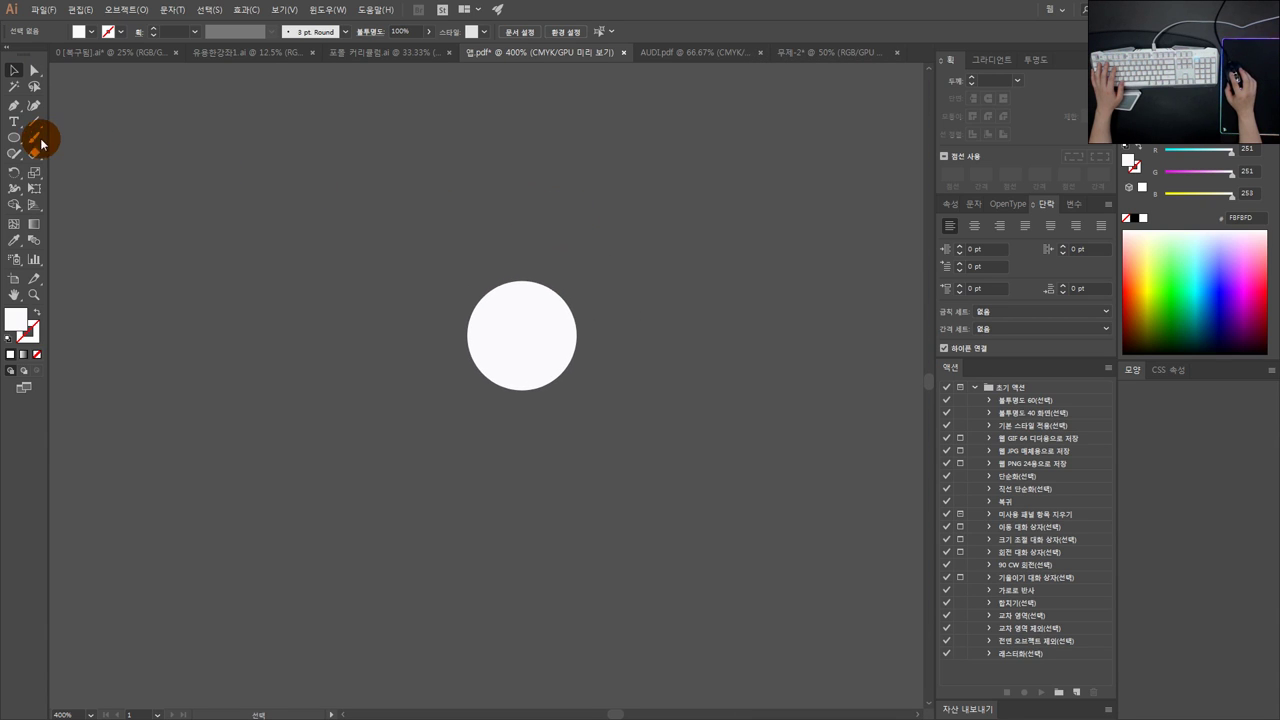
click(22, 112)
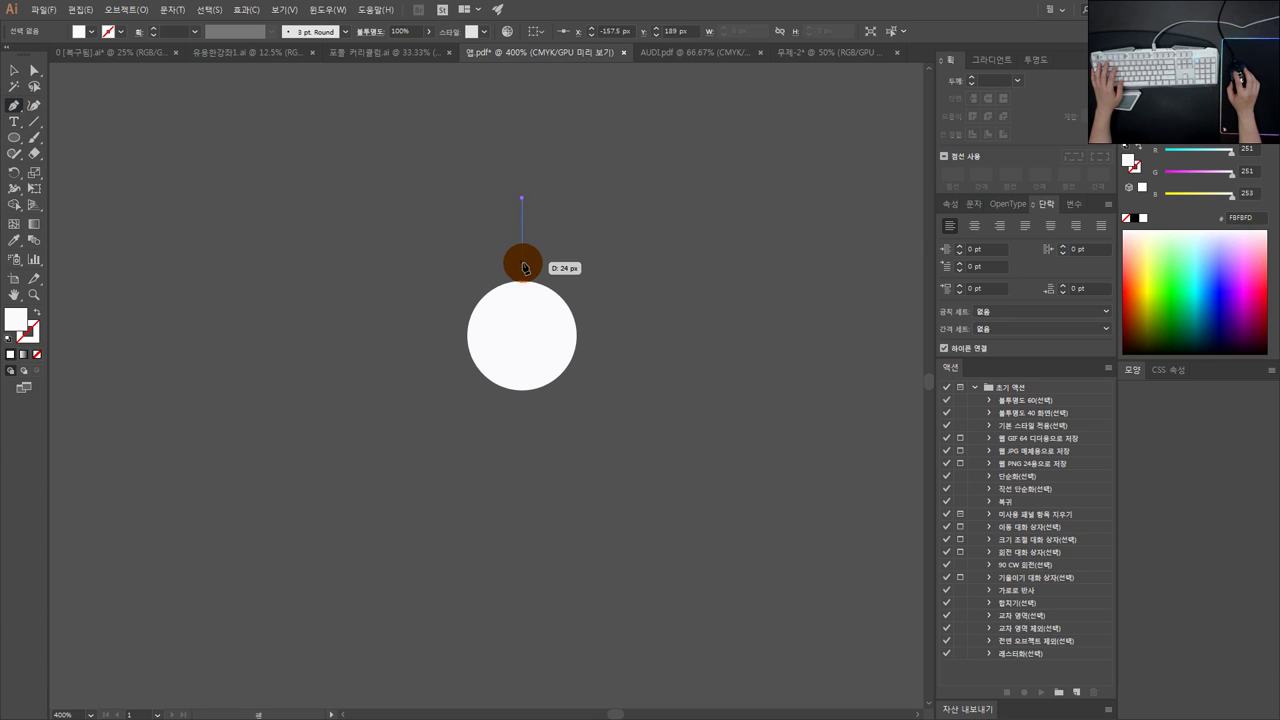
click(522, 266)
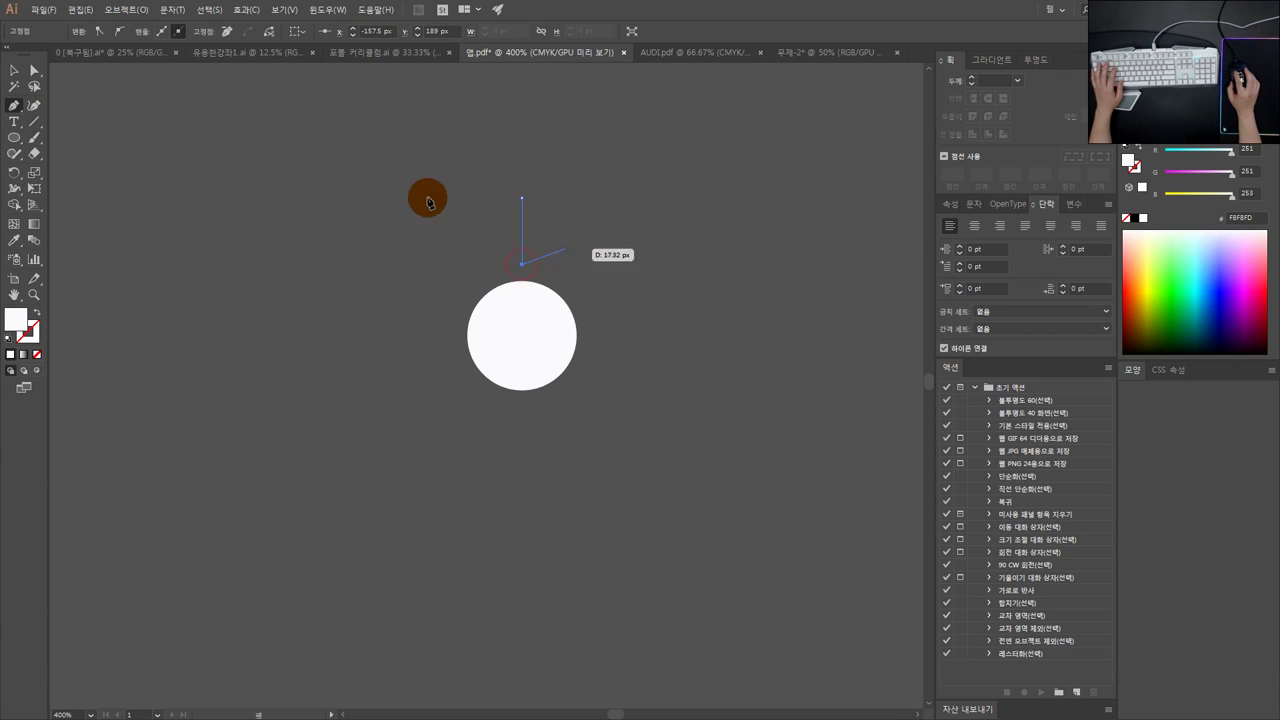
click(19, 73)
click(562, 237)
click(523, 229)
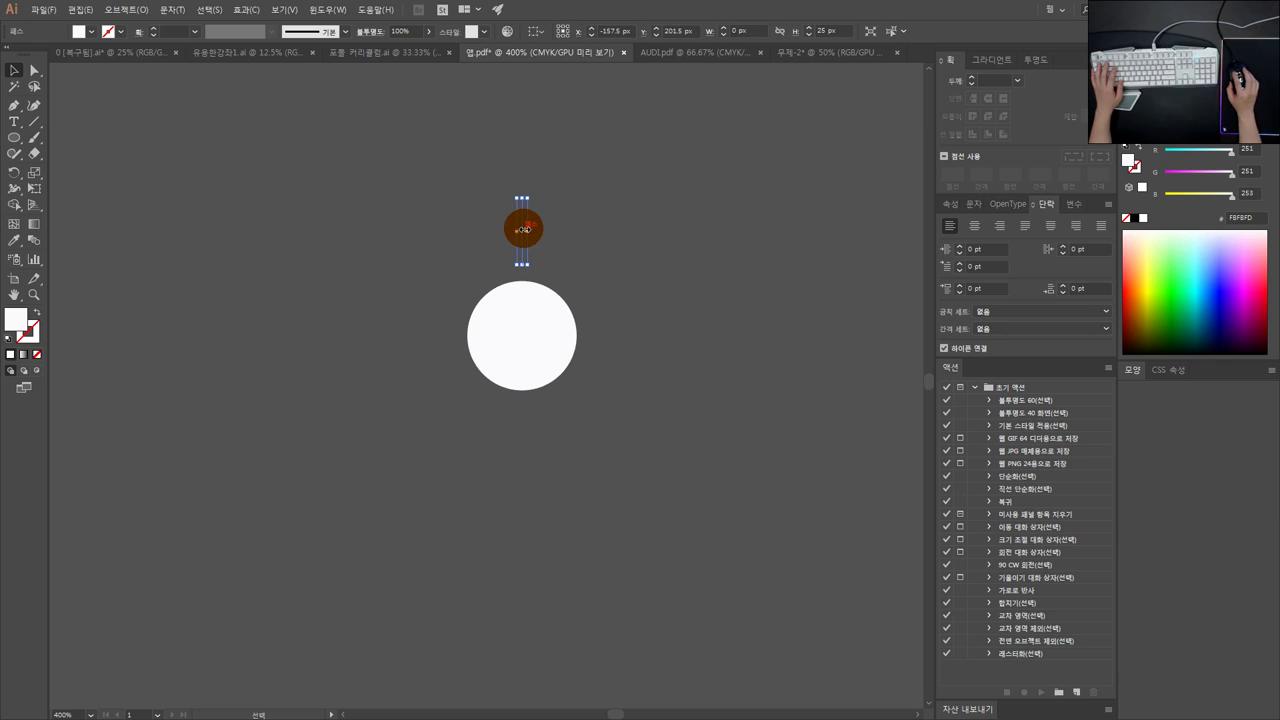
Step: Move the vertical line slightly farther up from the circle
drag(527, 208, 527, 207)
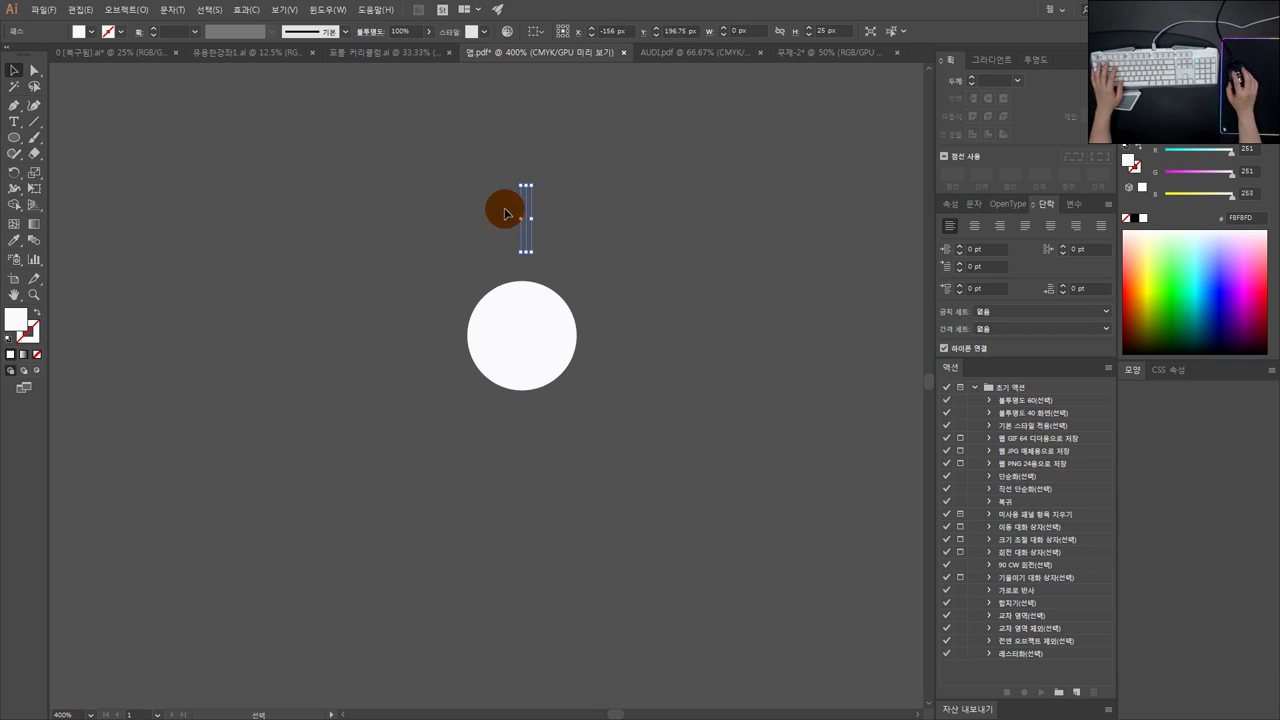
key(a)
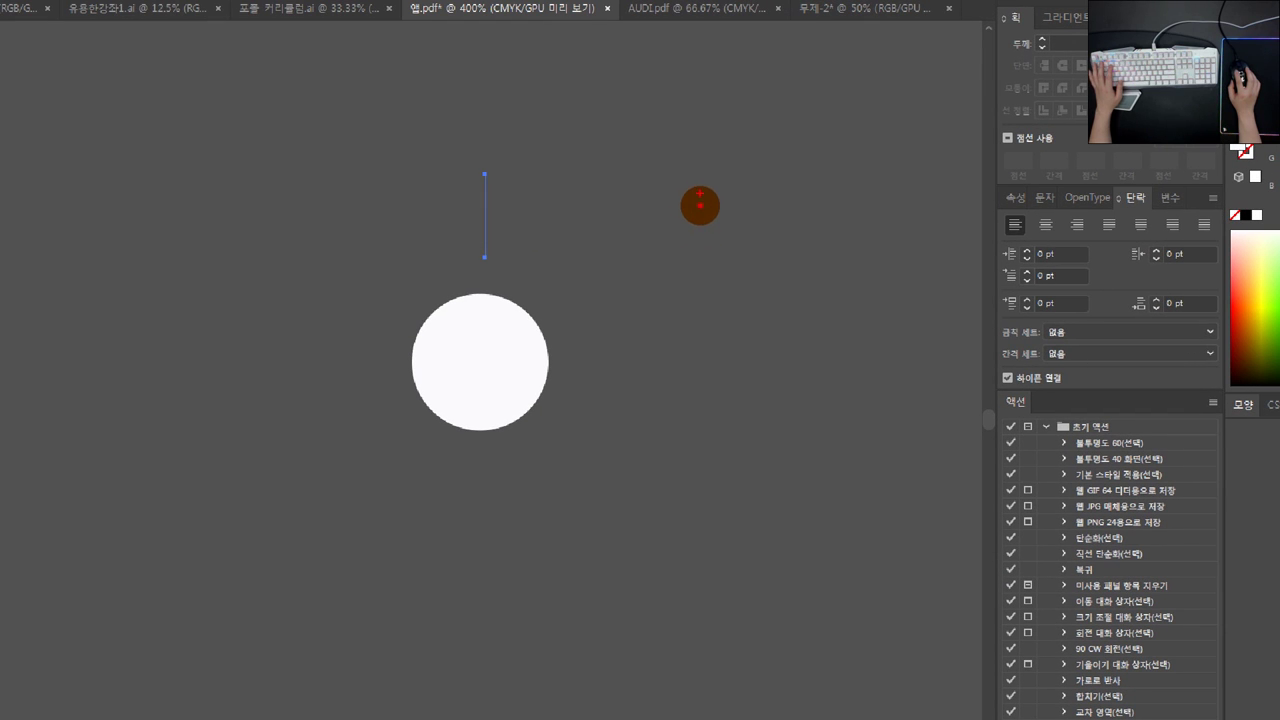
drag(700, 194, 748, 330)
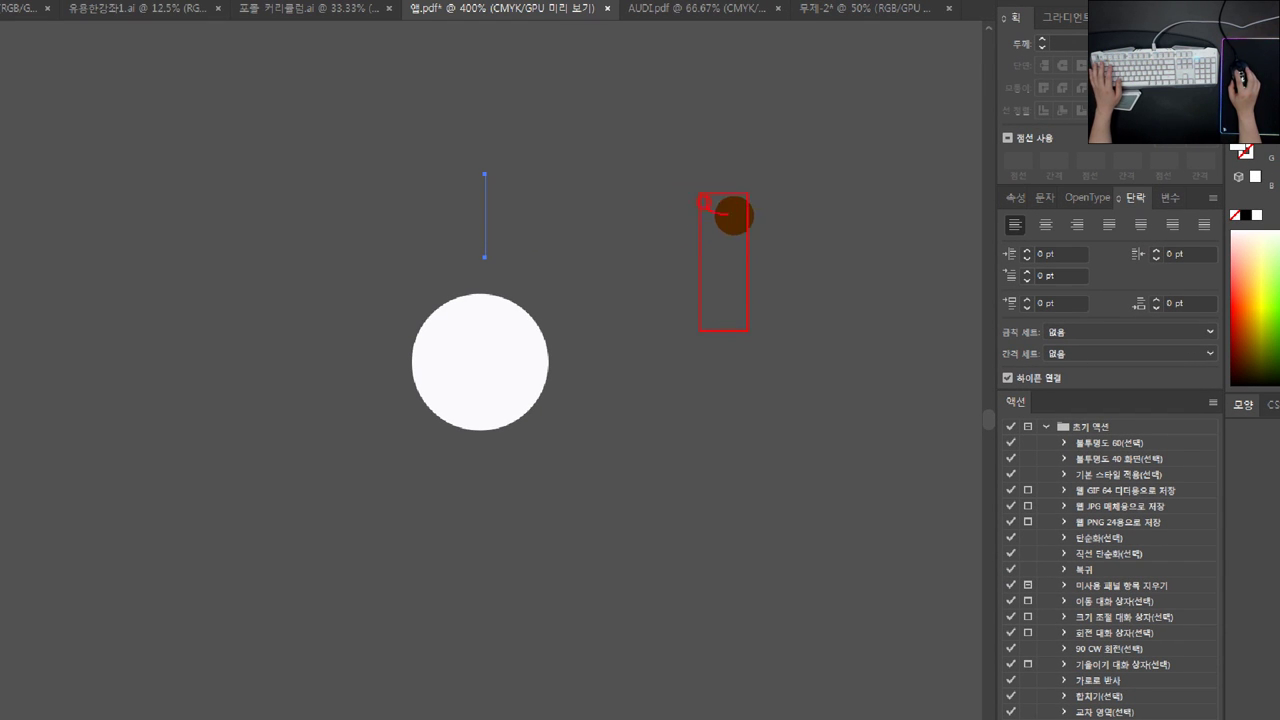
drag(733, 215, 700, 200)
drag(725, 323, 697, 308)
key(Escape)
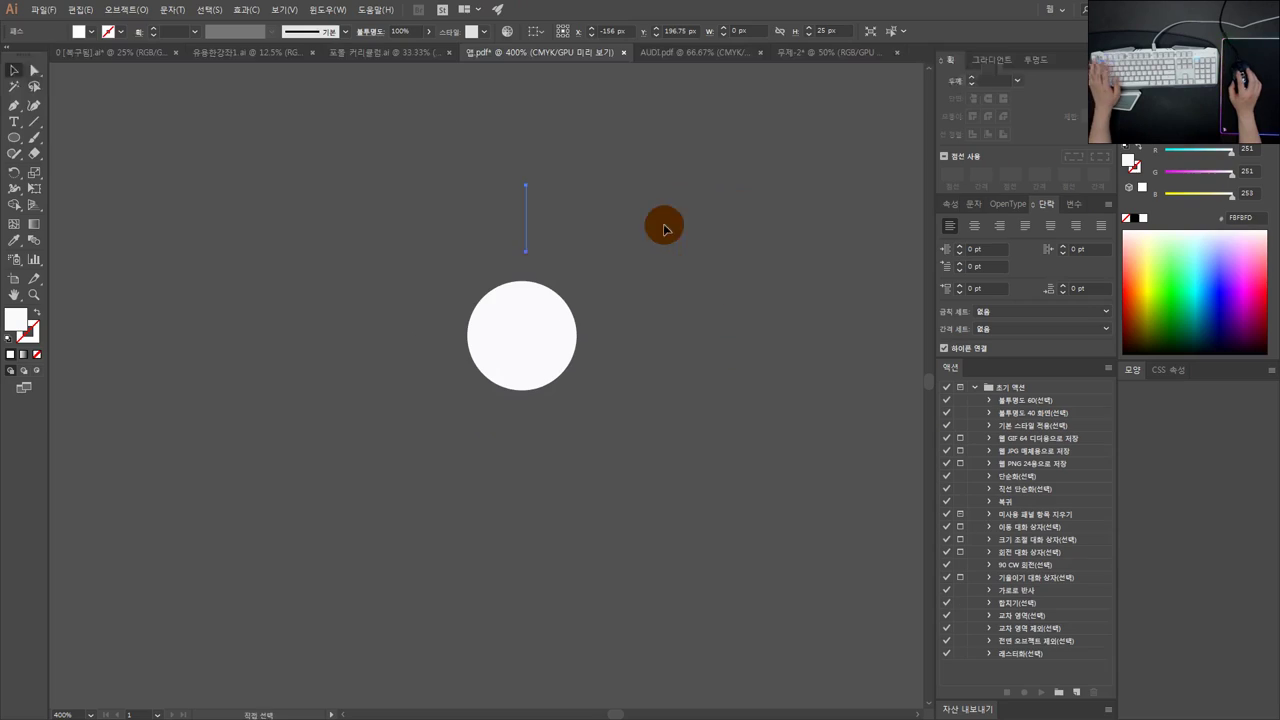
Step: Draw a narrow vertical white rectangle about 10.5 by 43 px beside the circle with the Rectangle tool
key(v)
drag(20, 139, 80, 134)
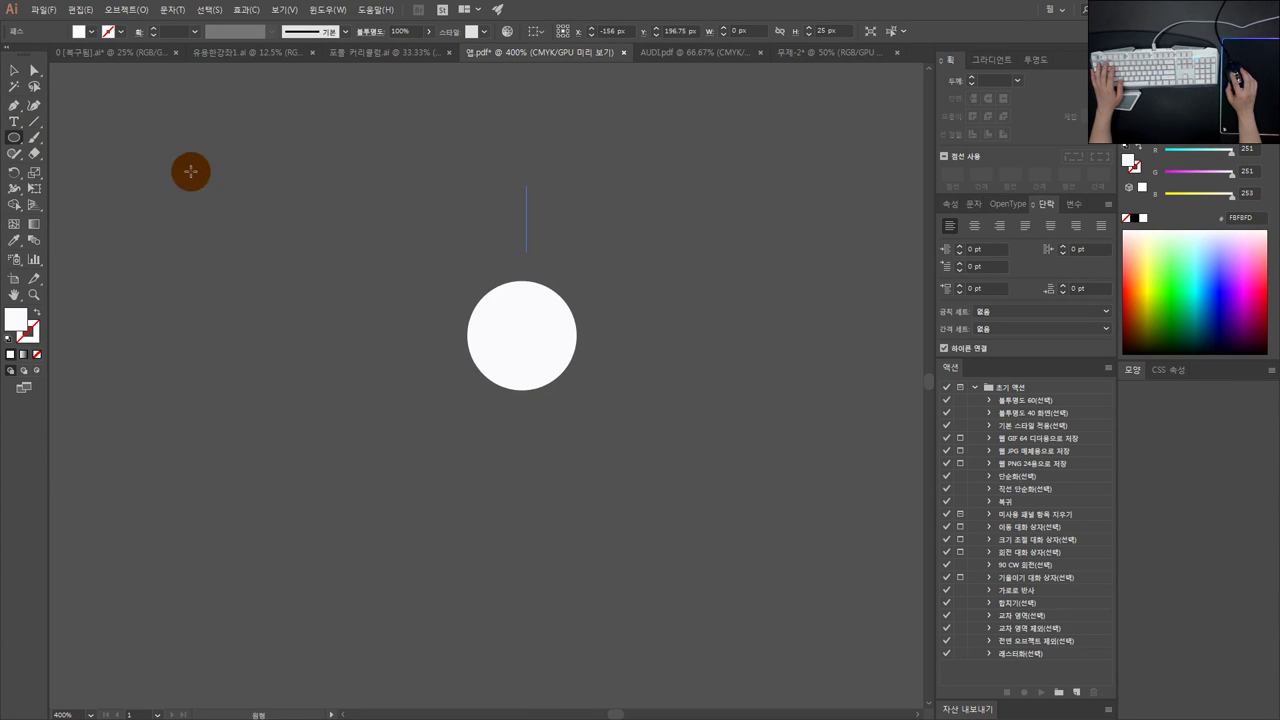
drag(686, 252, 714, 366)
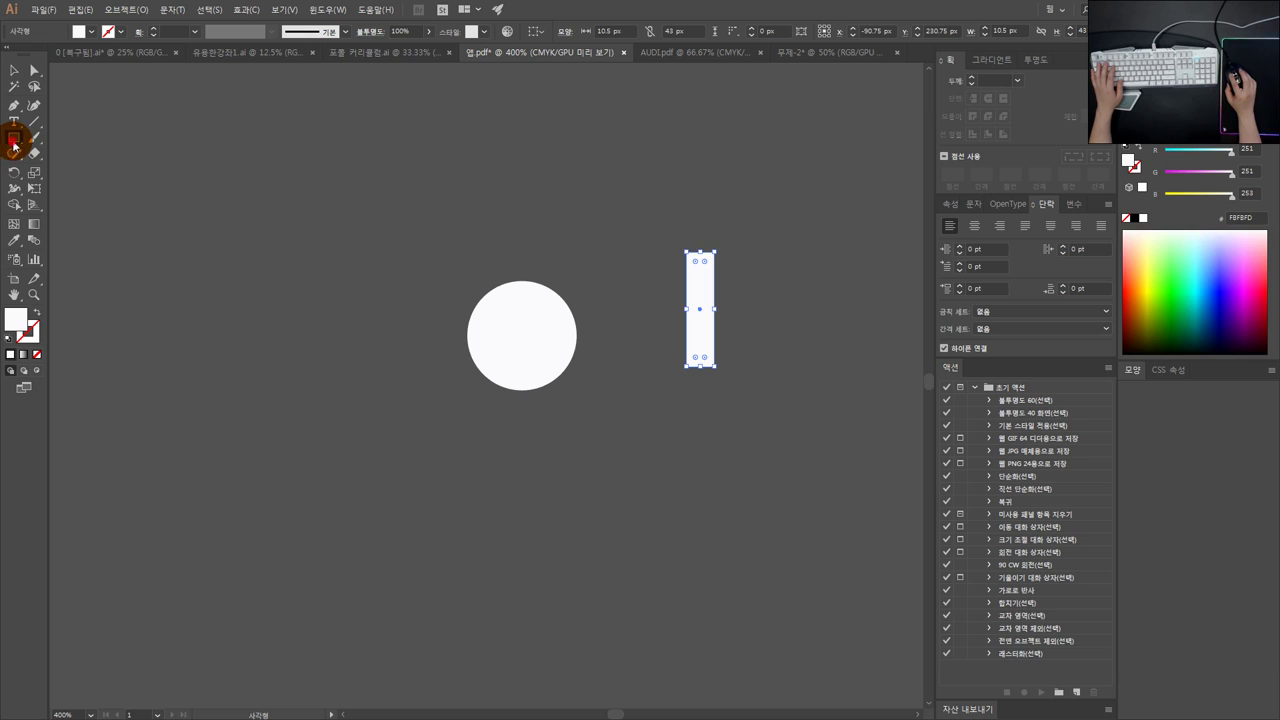
Step: Draw a white circle about 10.5 px in diameter centred on the rectangle's top edge with the Ellipse tool
drag(12, 140, 97, 166)
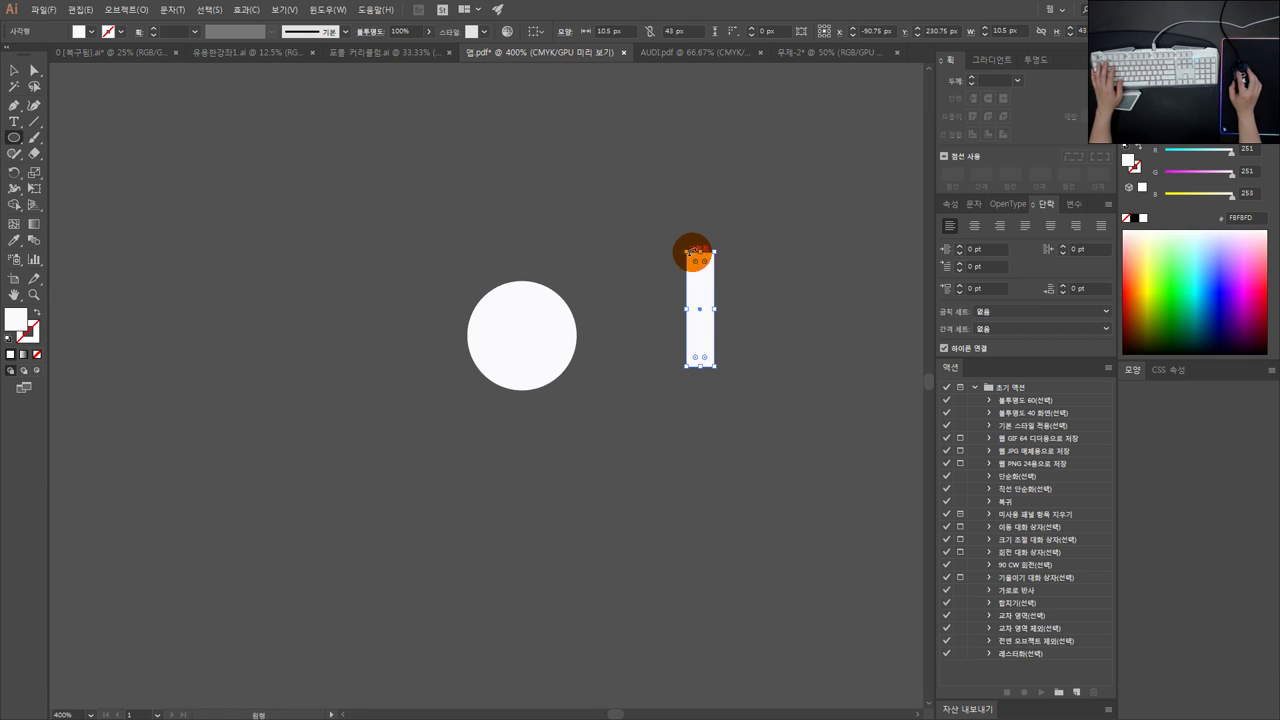
scroll(700, 254, up, 2)
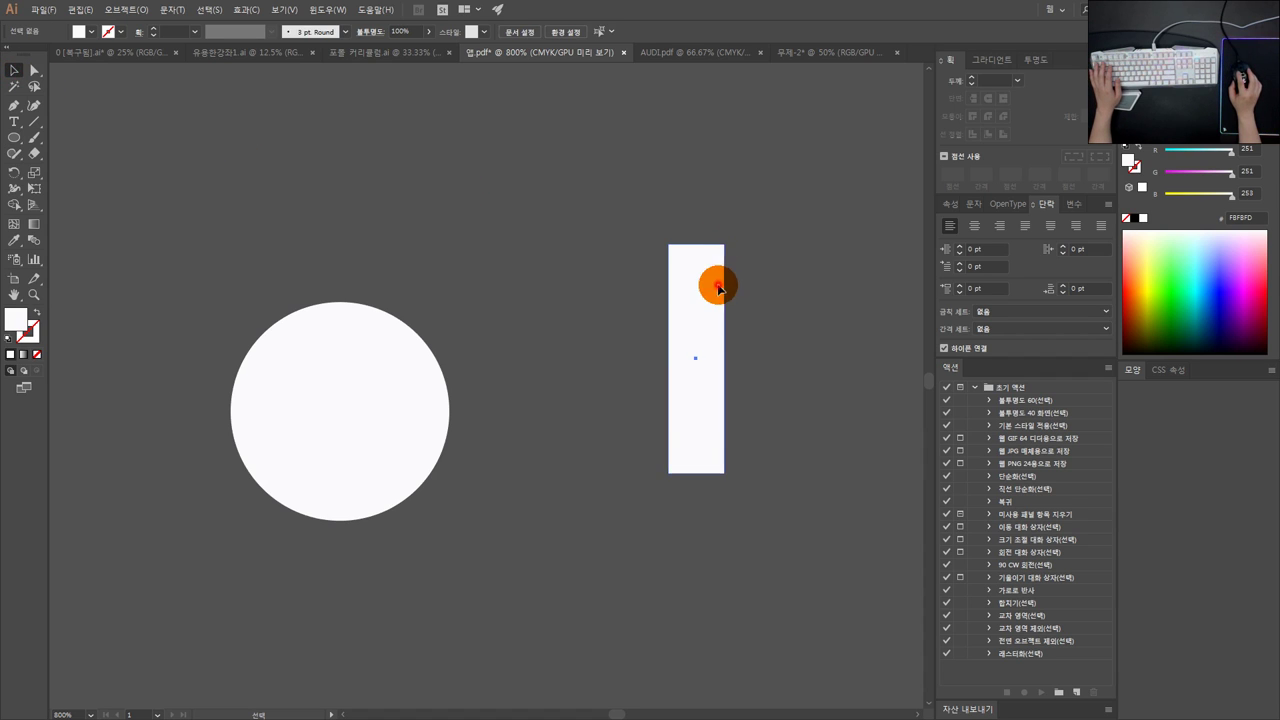
click(751, 218)
click(14, 137)
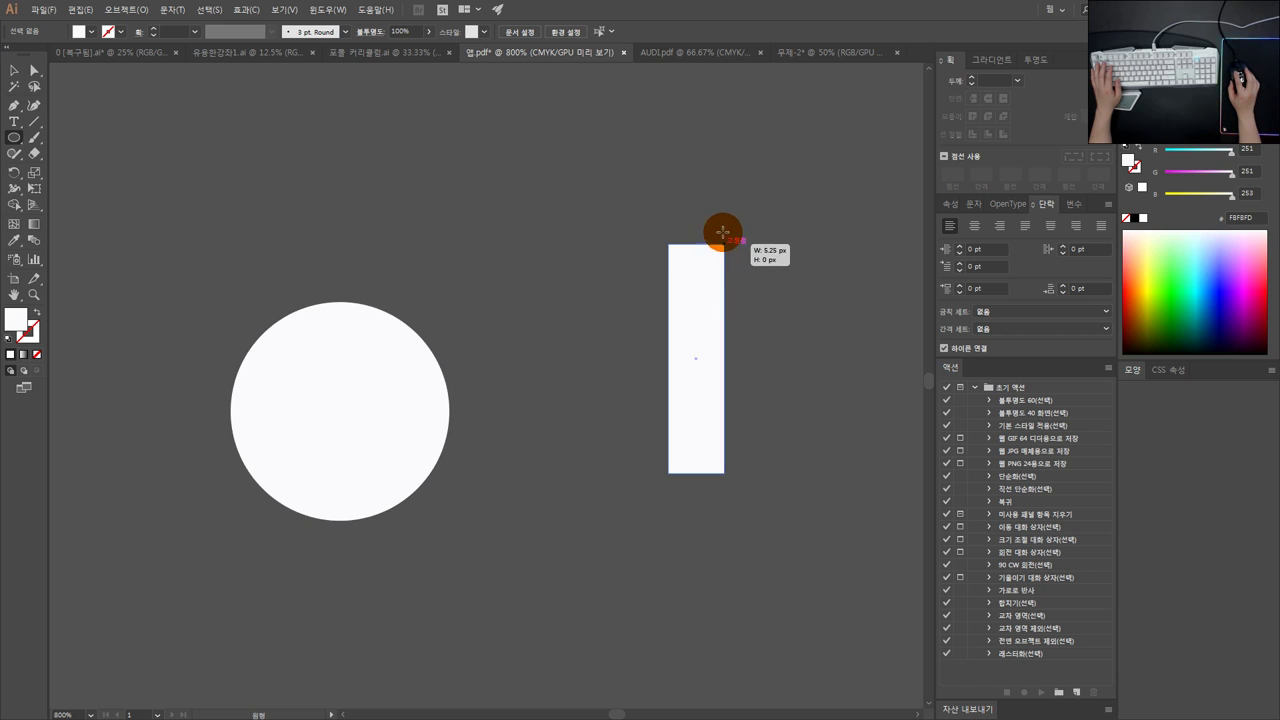
drag(722, 232, 725, 241)
click(18, 71)
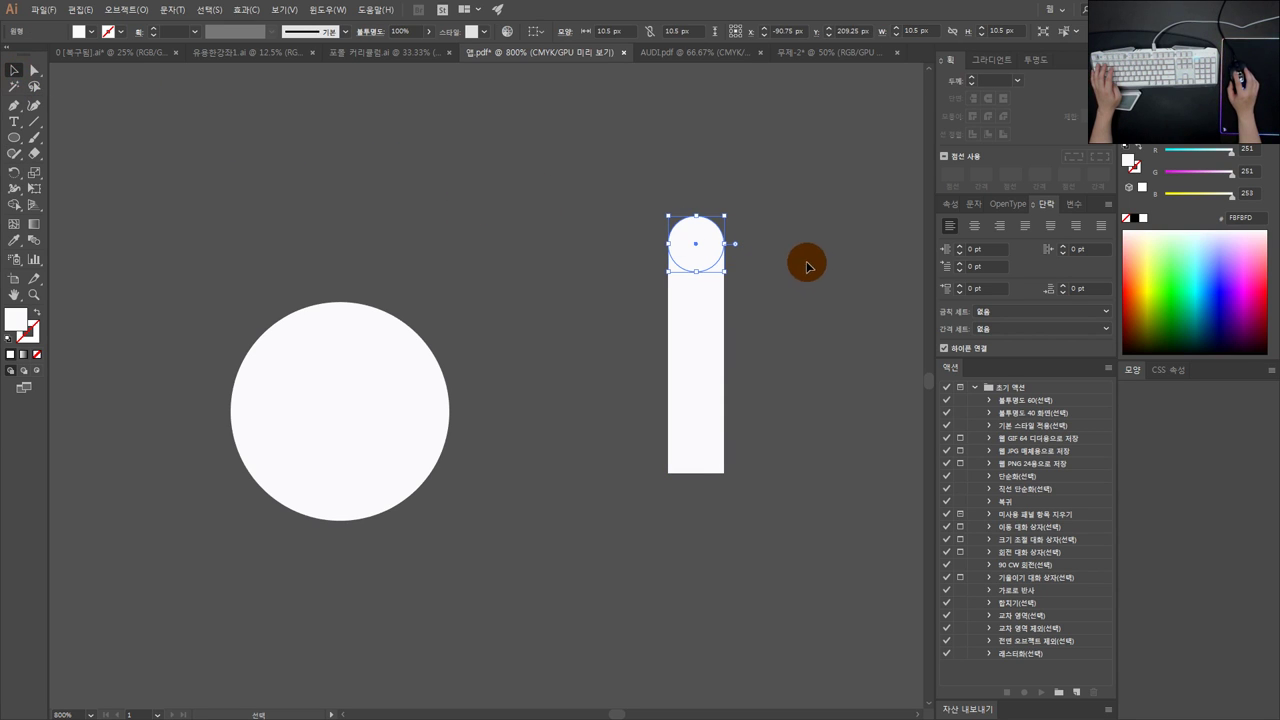
Step: Copy the small circle onto the rectangle's bottom edge and unite the three shapes into one rounded bar
drag(737, 268, 730, 467)
click(798, 450)
drag(625, 219, 625, 219)
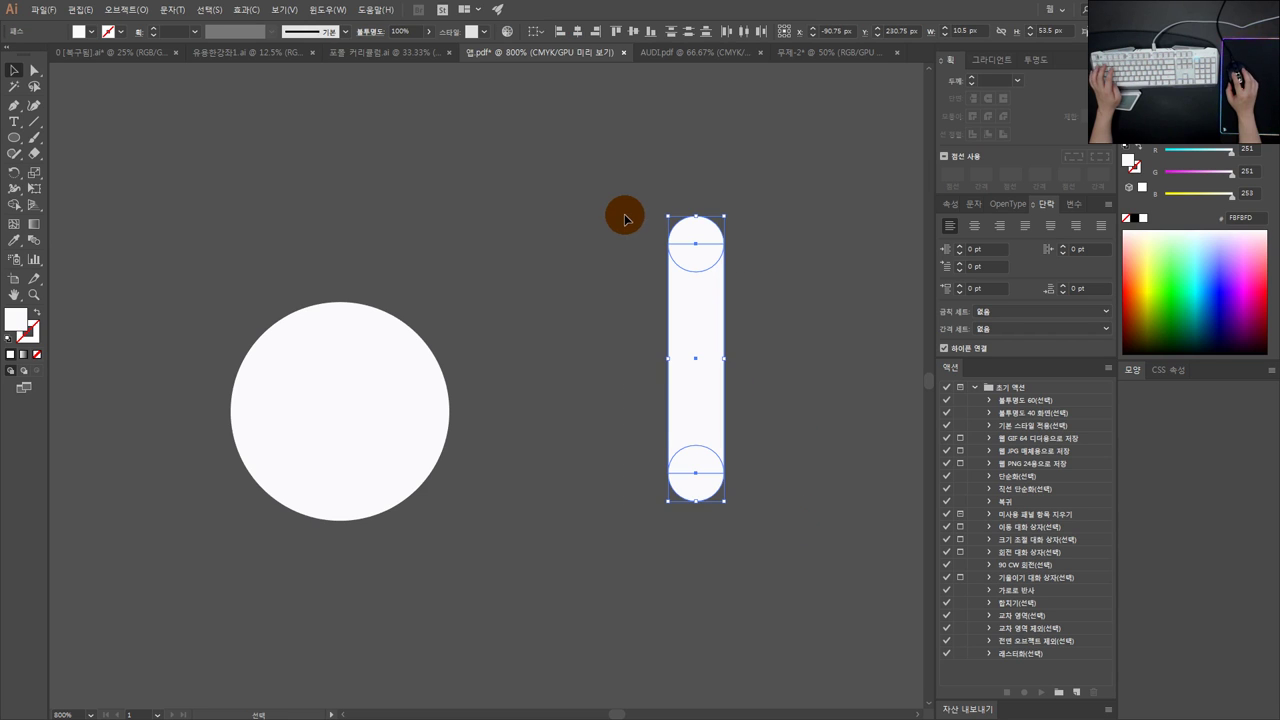
click(1229, 130)
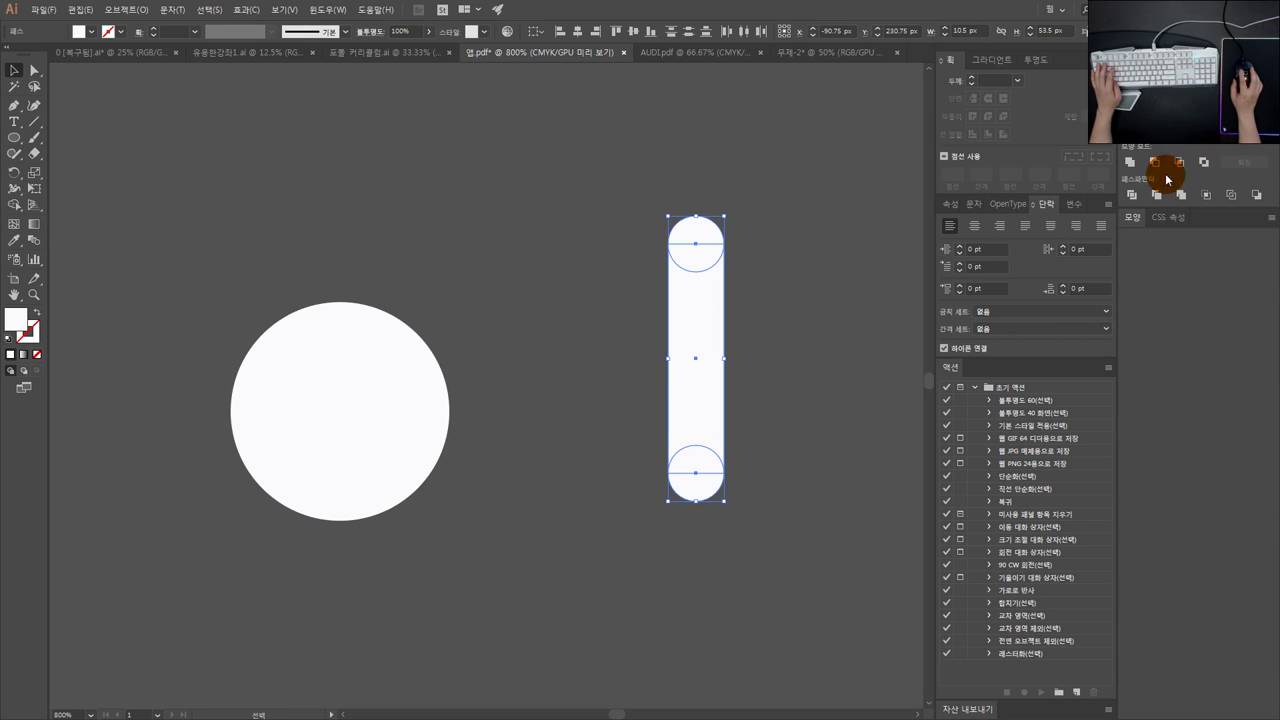
click(1131, 162)
click(709, 309)
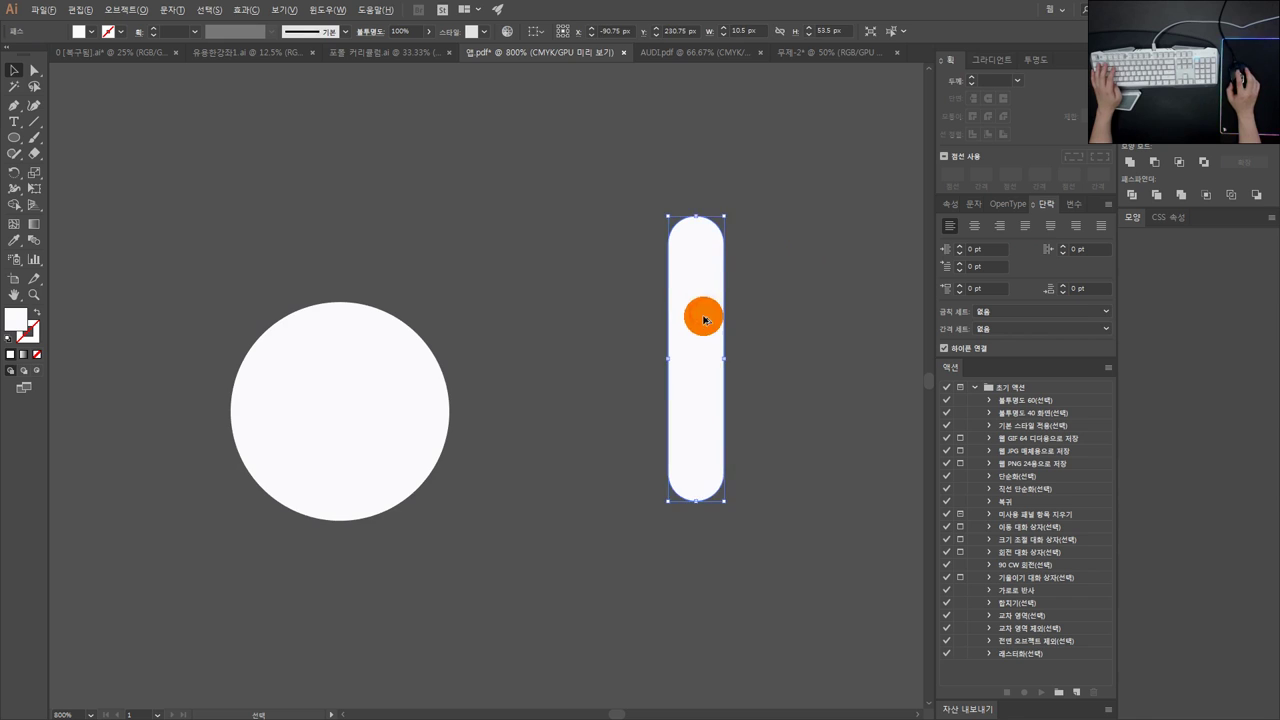
Step: Scale the rounded bar down to a small size and delete it
scroll(700, 317, down, 2)
click(708, 412)
drag(712, 410, 690, 298)
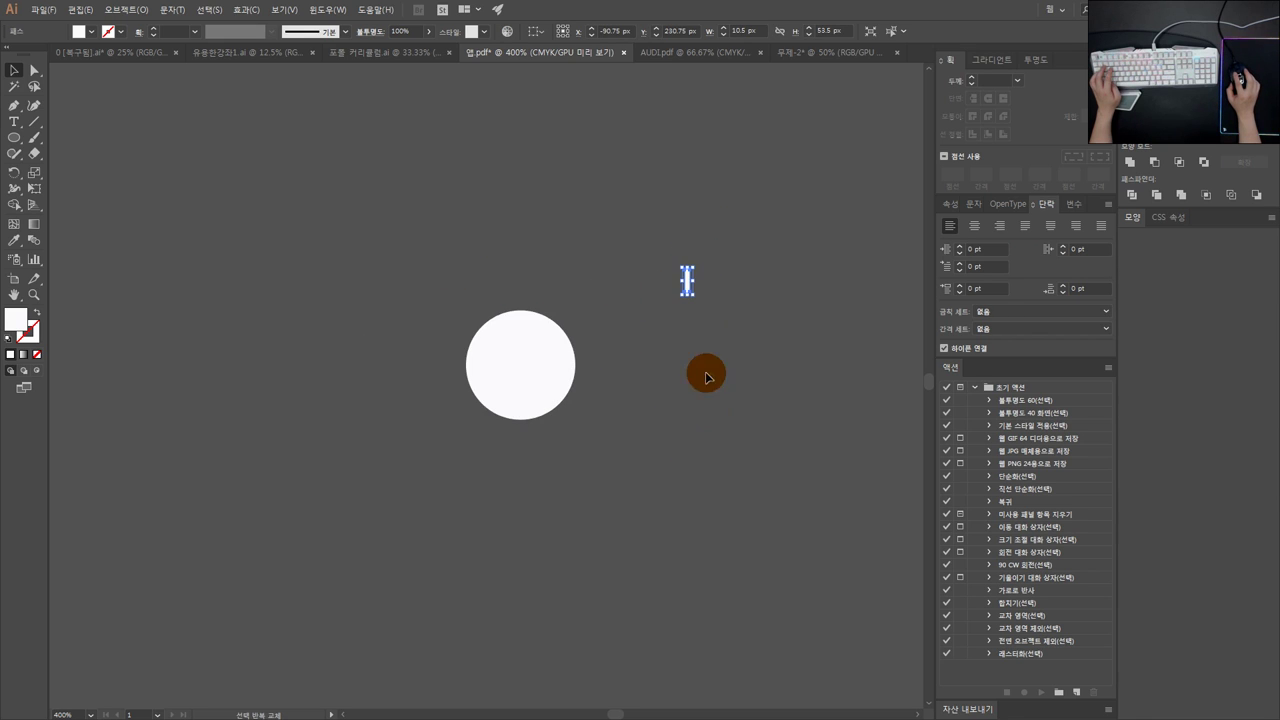
key(Delete)
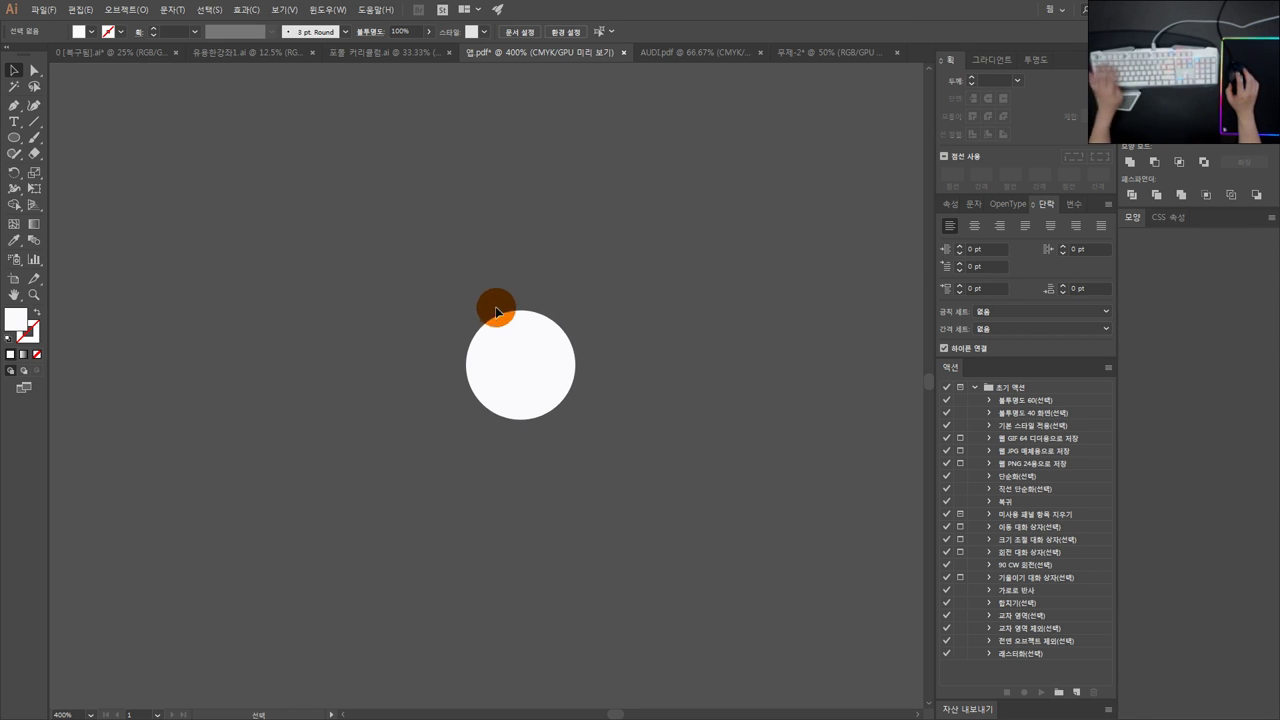
Step: Swap the vertical line's fill and stroke to give it a white stroke, and set the stroke weight to 2 pt
scroll(498, 307, up, 1)
drag(606, 240, 482, 187)
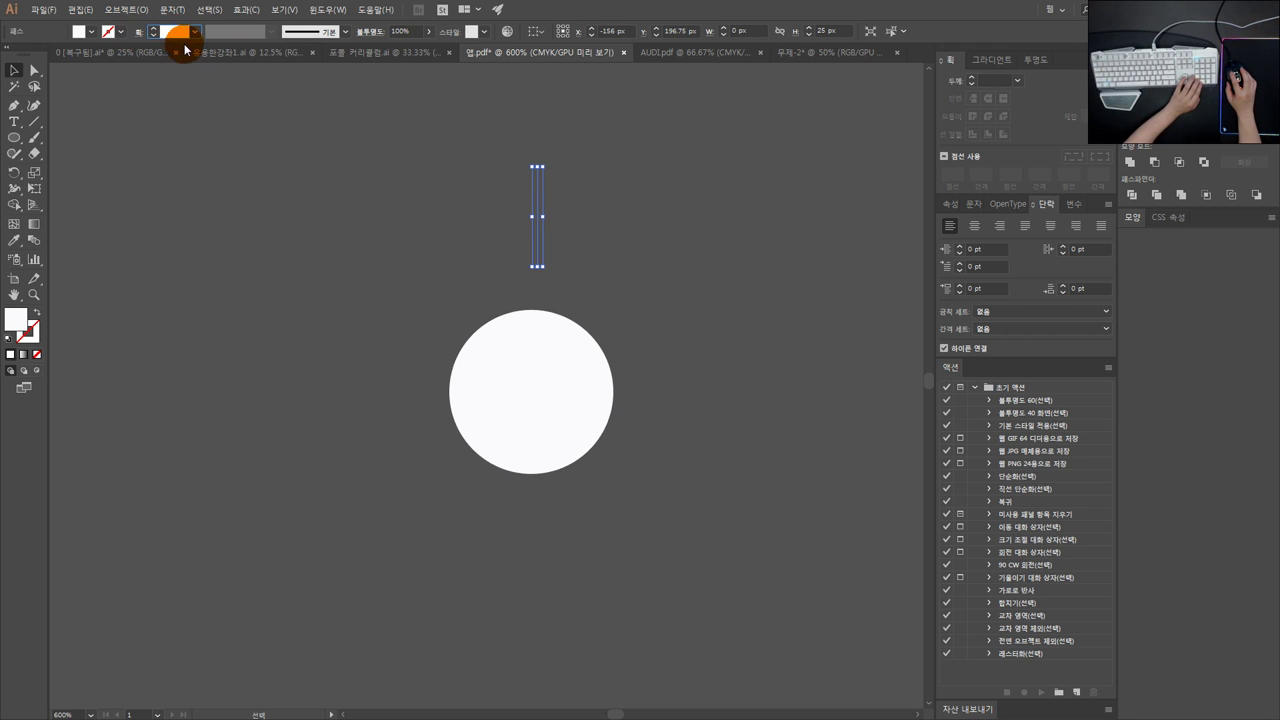
click(40, 324)
click(37, 312)
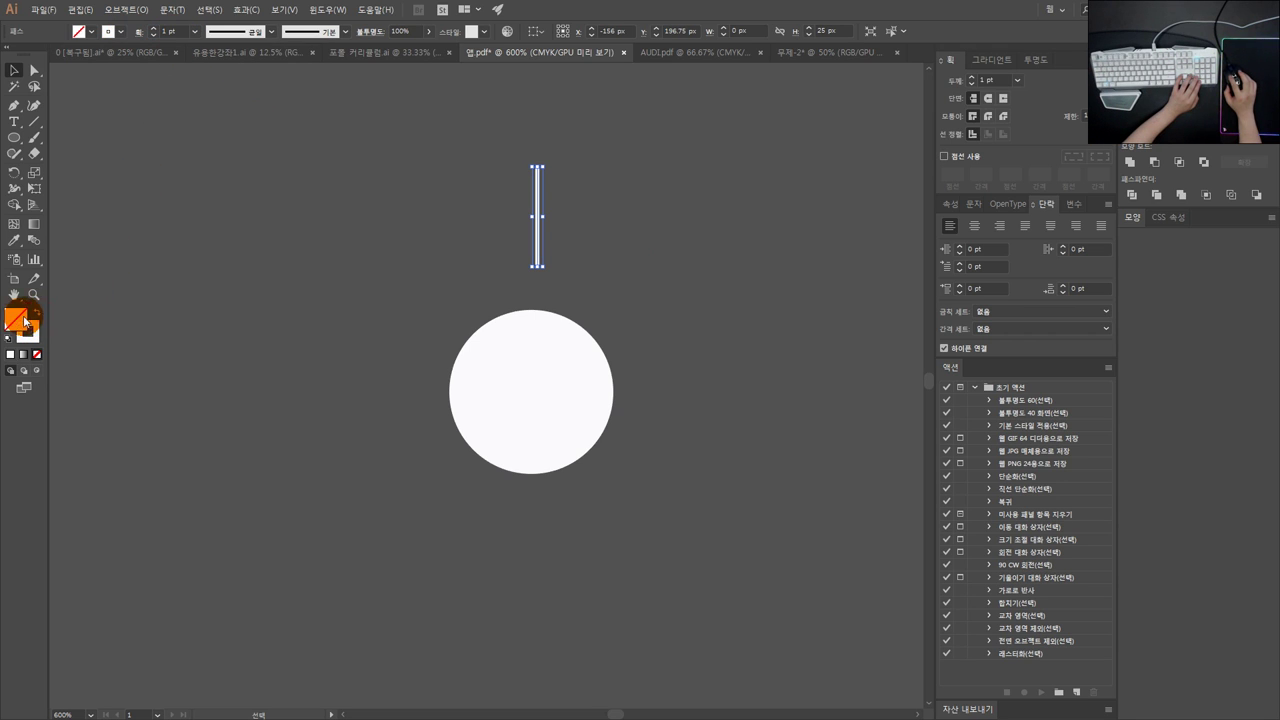
mouse_move(183, 32)
mouse_down()
mouse_move(134, 57)
mouse_move(149, 31)
mouse_up()
text(1.5)
key(Return)
text(2)
key(Return)
click(613, 190)
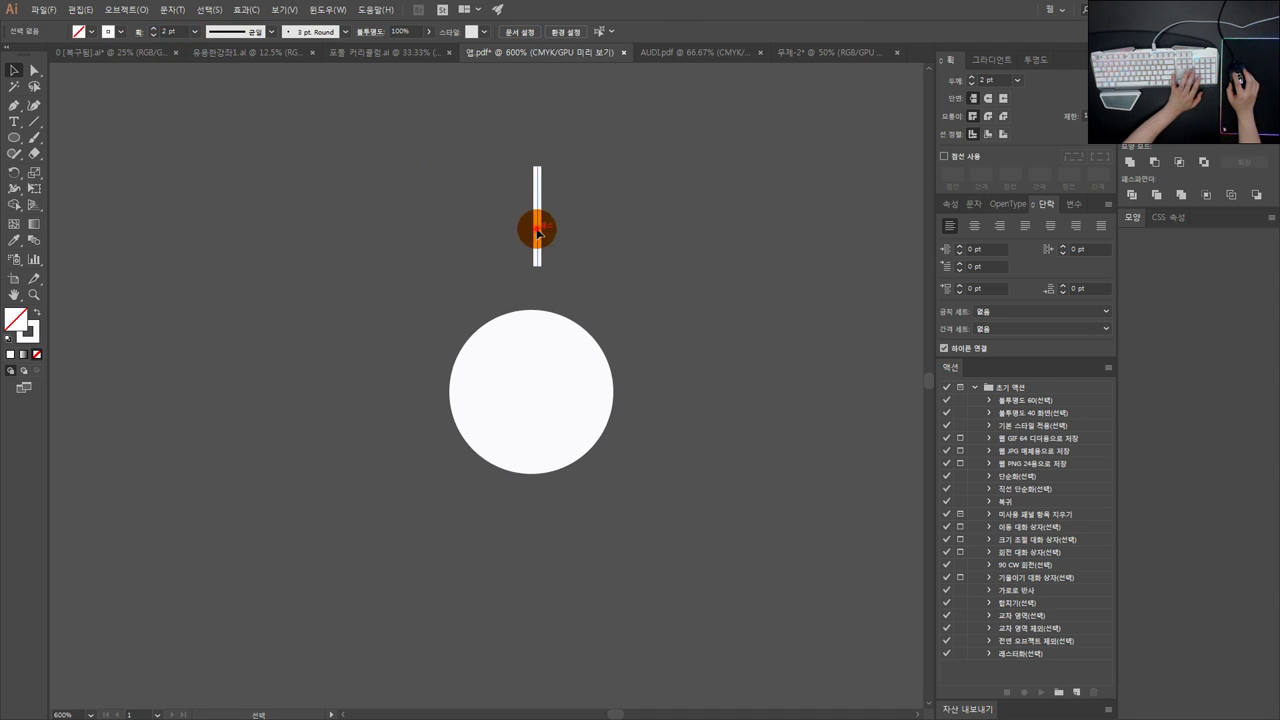
Step: Reposition the line and shorten it to about 22.6 px, and give its stroke round caps
drag(537, 233, 517, 245)
drag(516, 178, 516, 188)
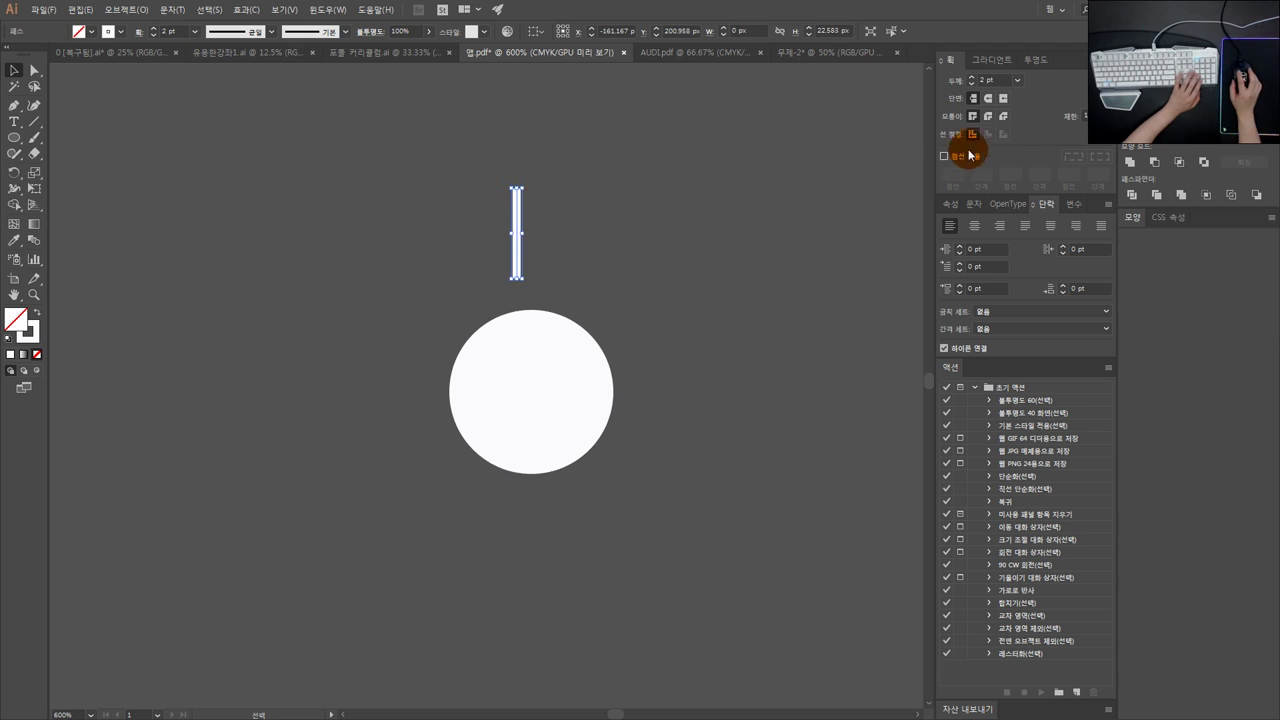
click(990, 99)
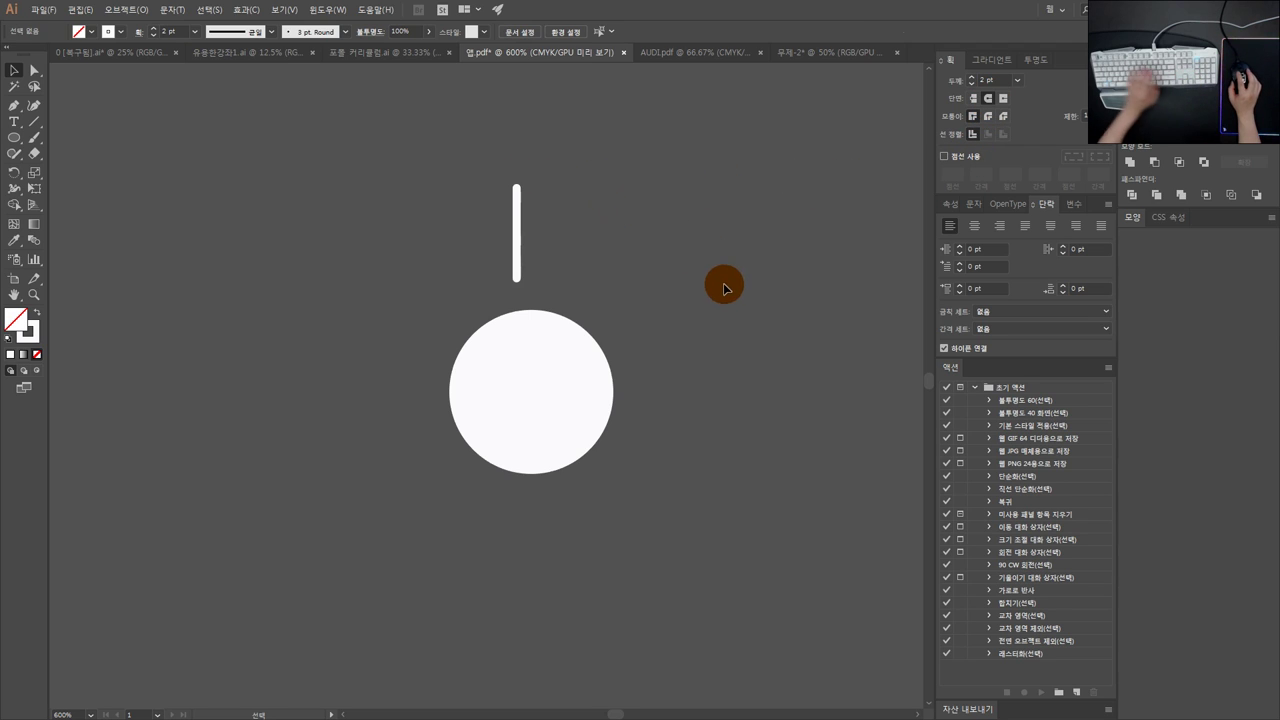
Step: Set the line's stroke weight to 3 pt
scroll(511, 249, up, 1)
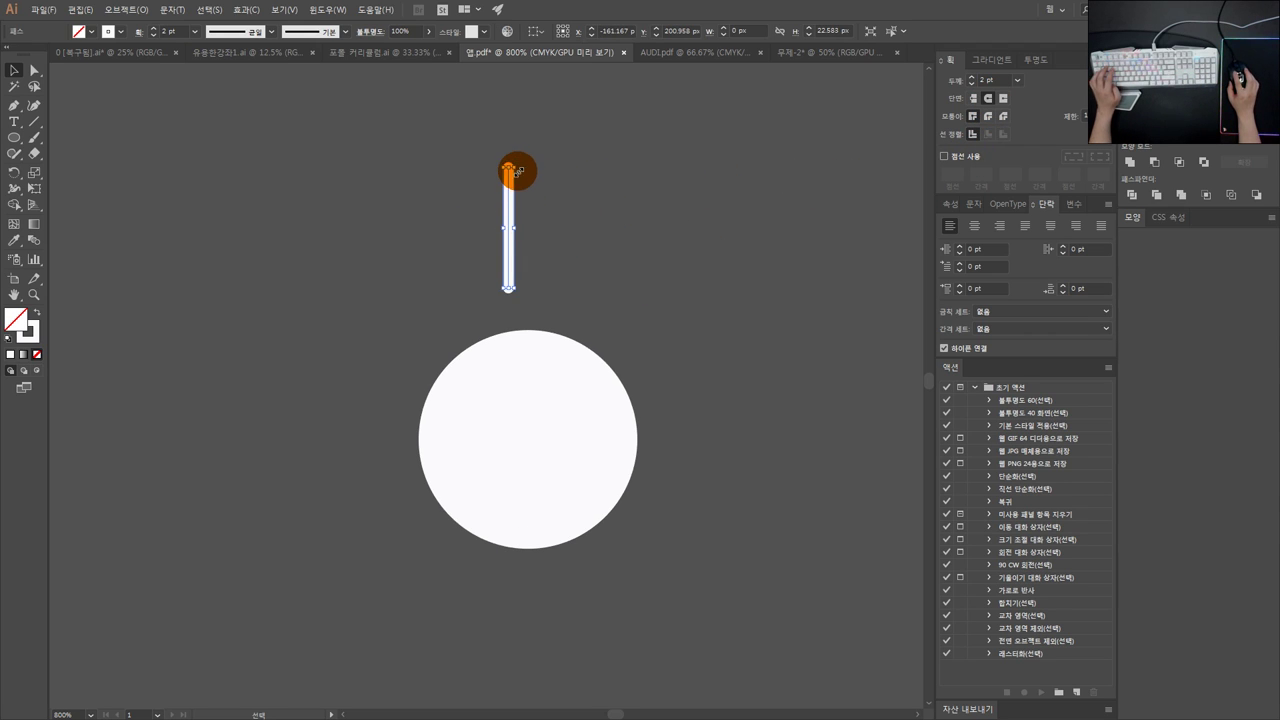
drag(176, 31, 137, 38)
text(3)
key(Return)
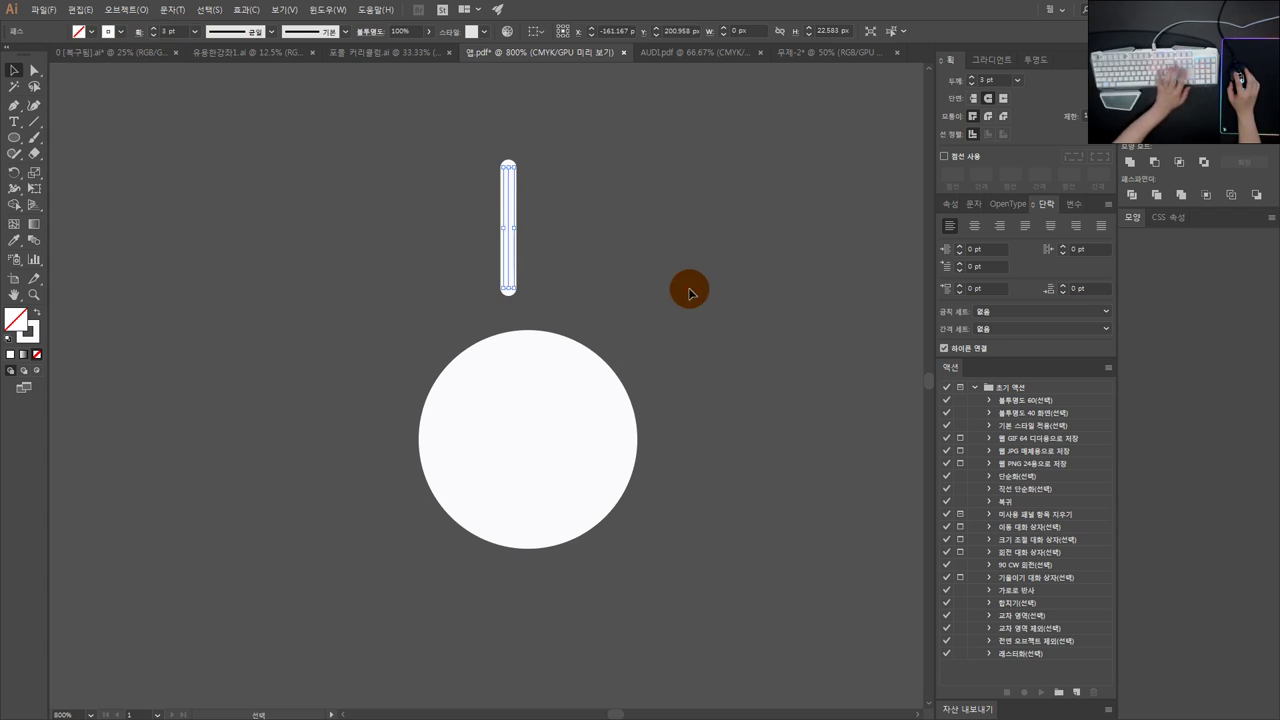
Step: Shorten the line to about 20.5 px and centre it just above the circle
drag(519, 254, 528, 223)
click(532, 203)
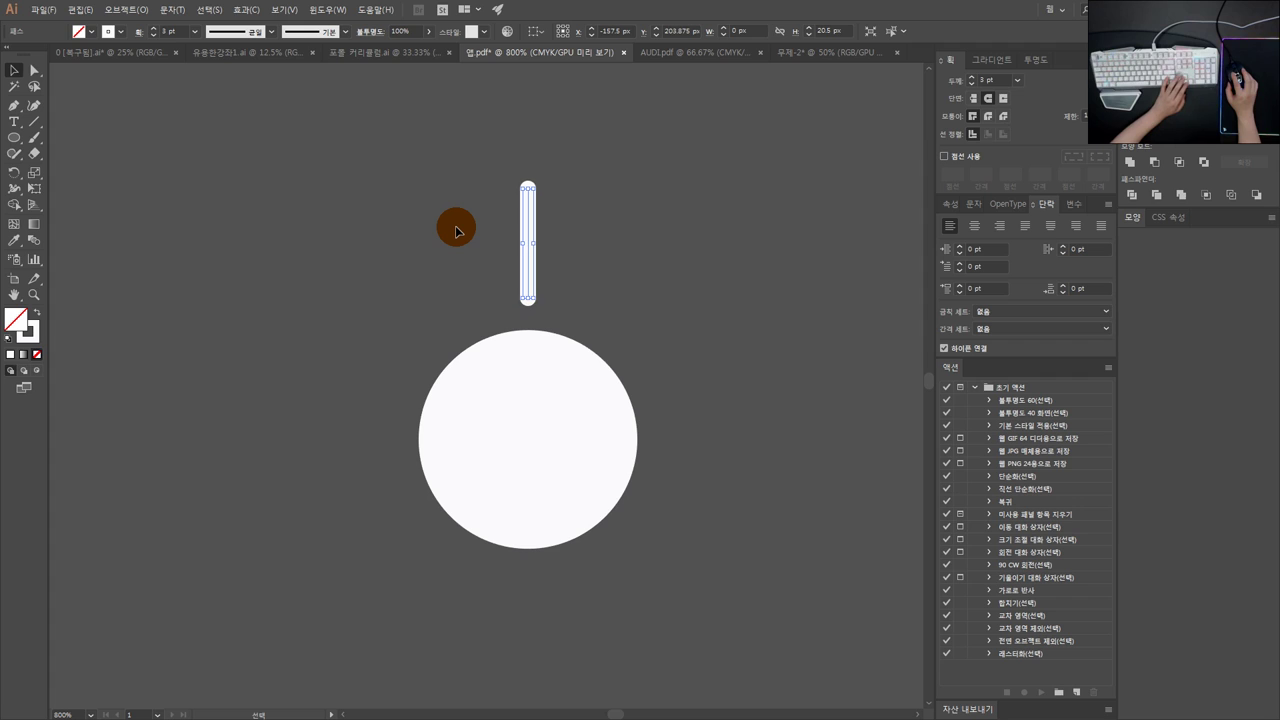
click(455, 230)
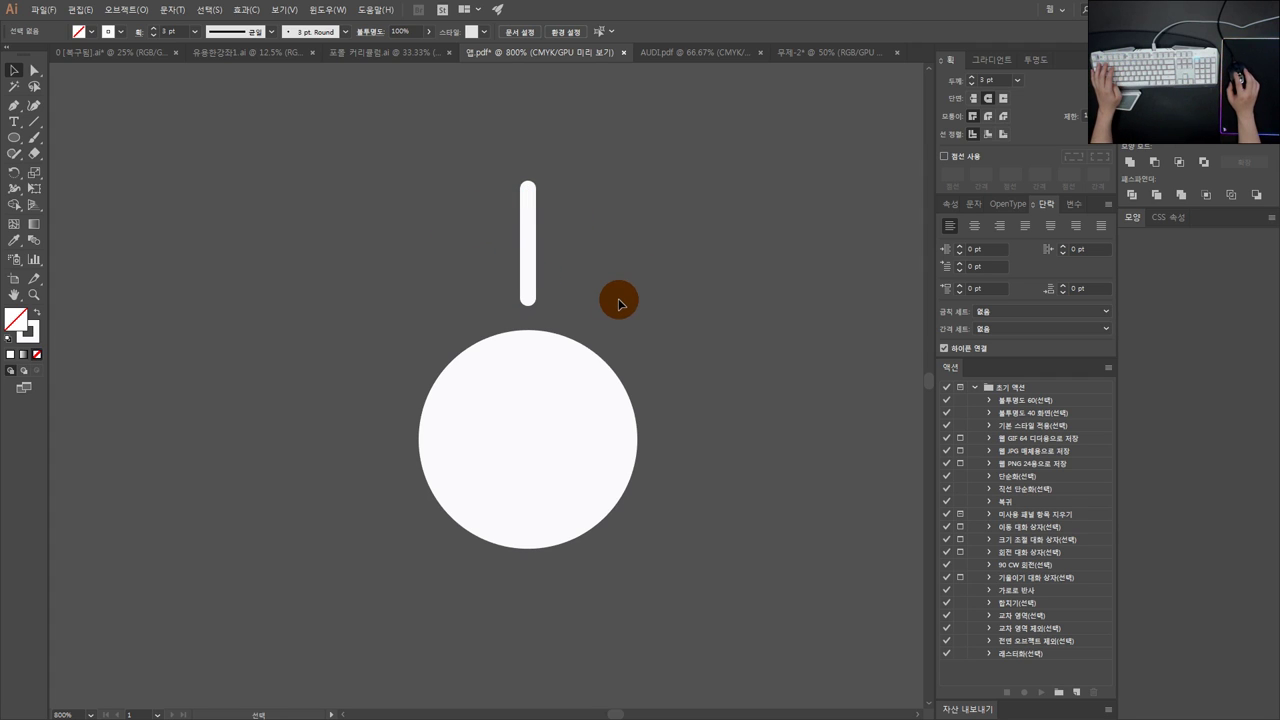
Step: Set the stroke weight of the line above the circle to 4 pt
scroll(620, 302, down, 1)
drag(639, 298, 510, 192)
scroll(643, 261, down, 2)
scroll(642, 245, up, 1)
click(180, 31)
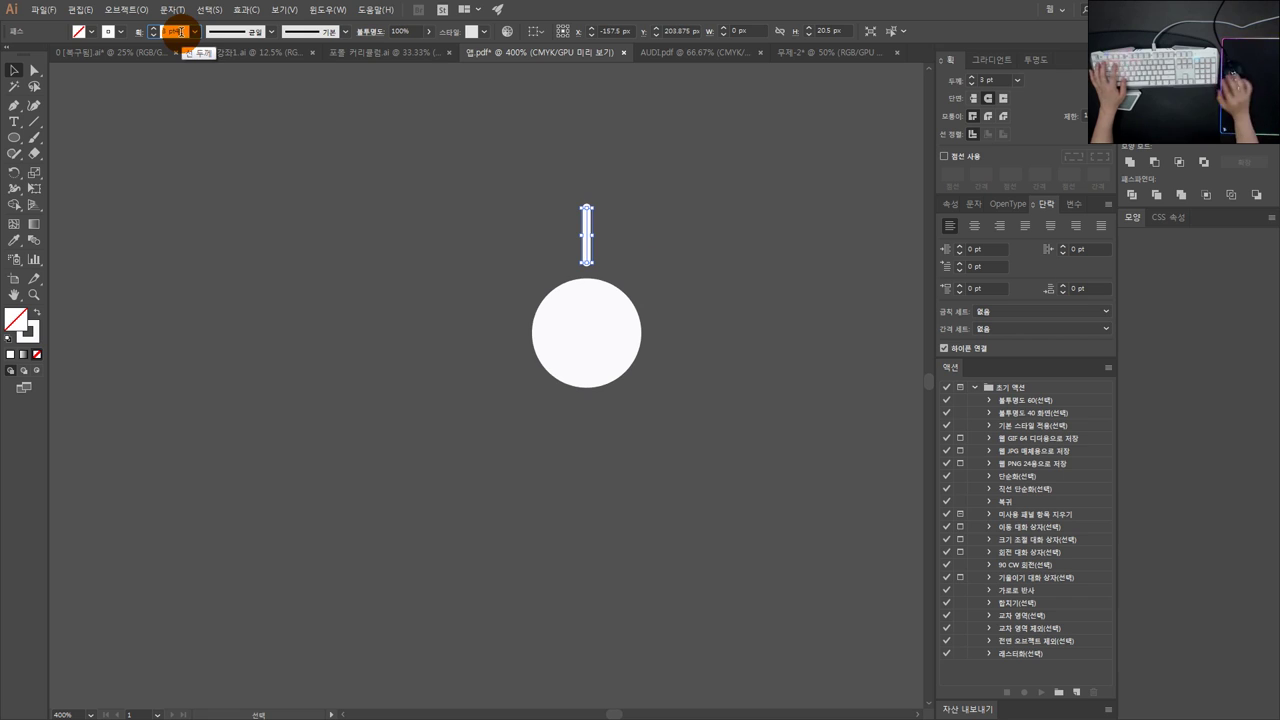
text(4)
key(Return)
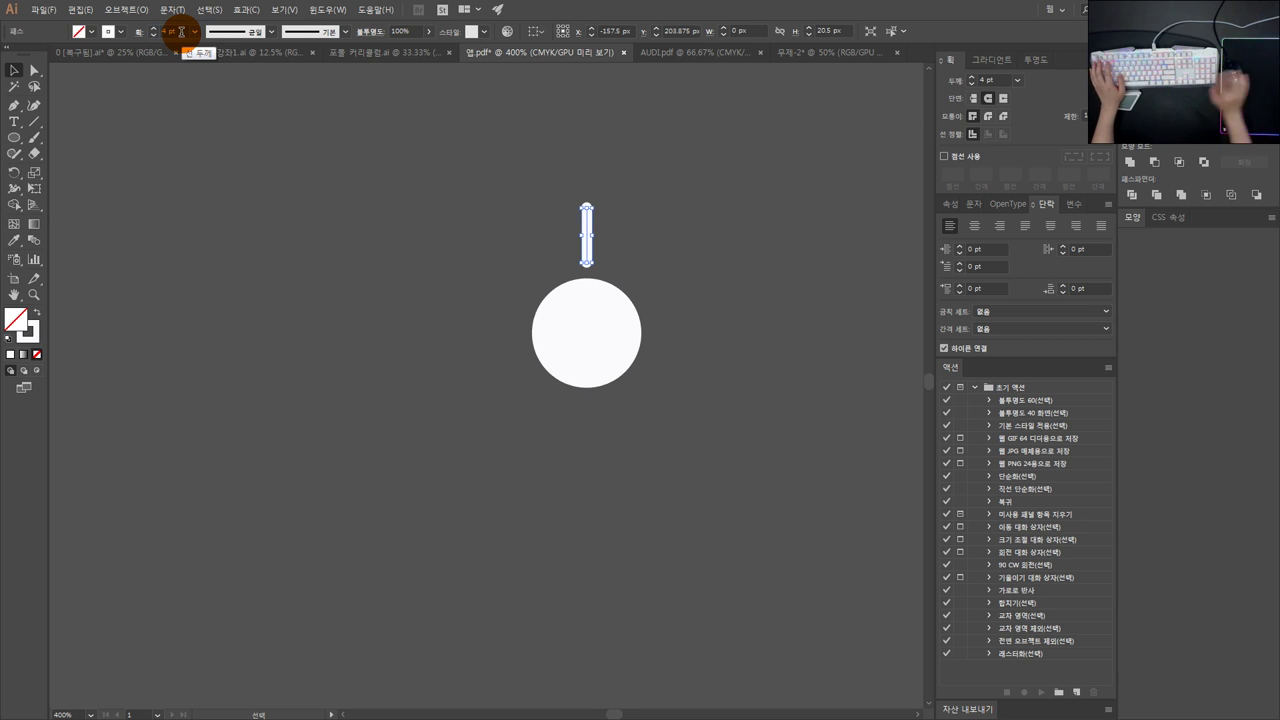
click(408, 181)
Step: Try rotating the line about its own centre, and undo the rotation
drag(629, 205, 570, 196)
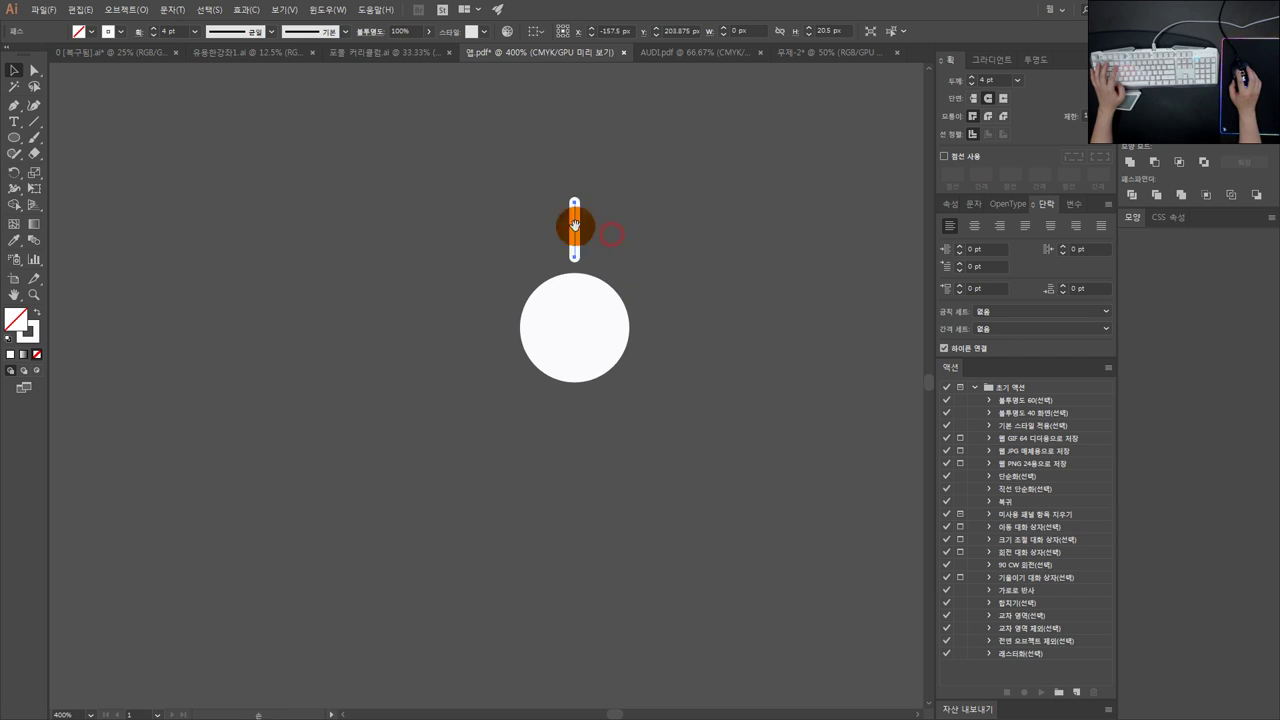
scroll(627, 215, up, 1)
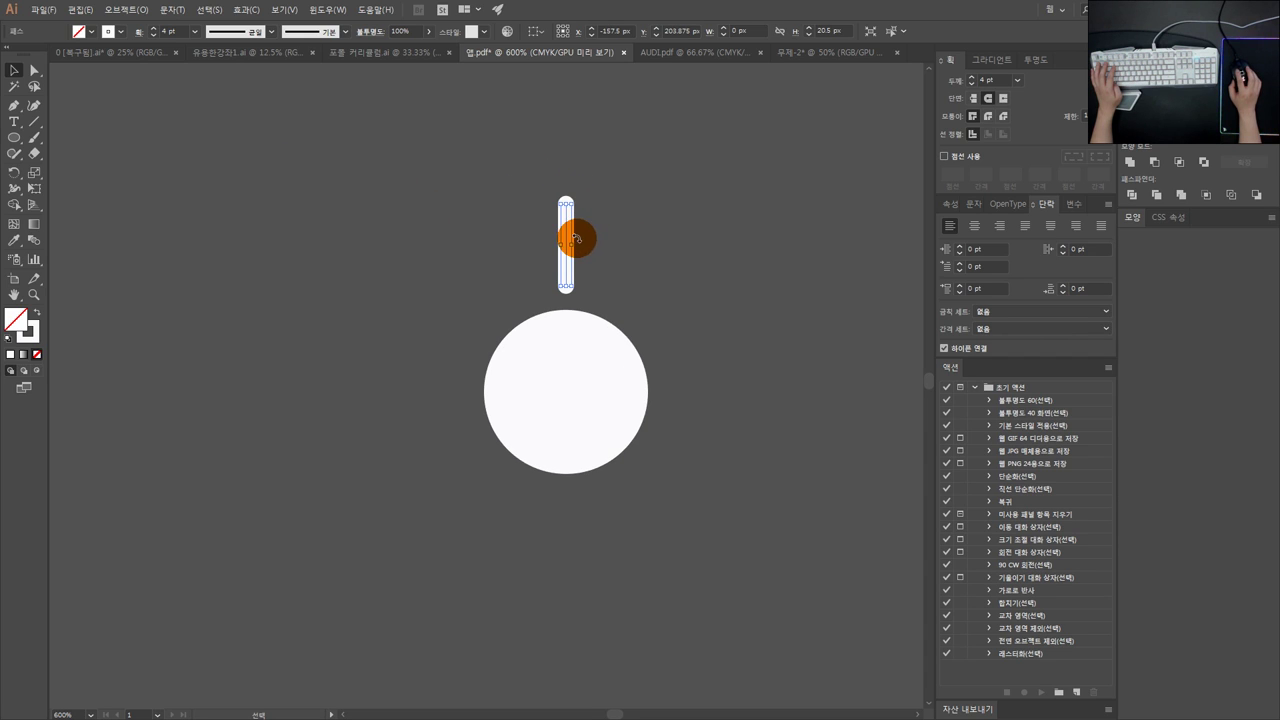
drag(581, 245, 556, 230)
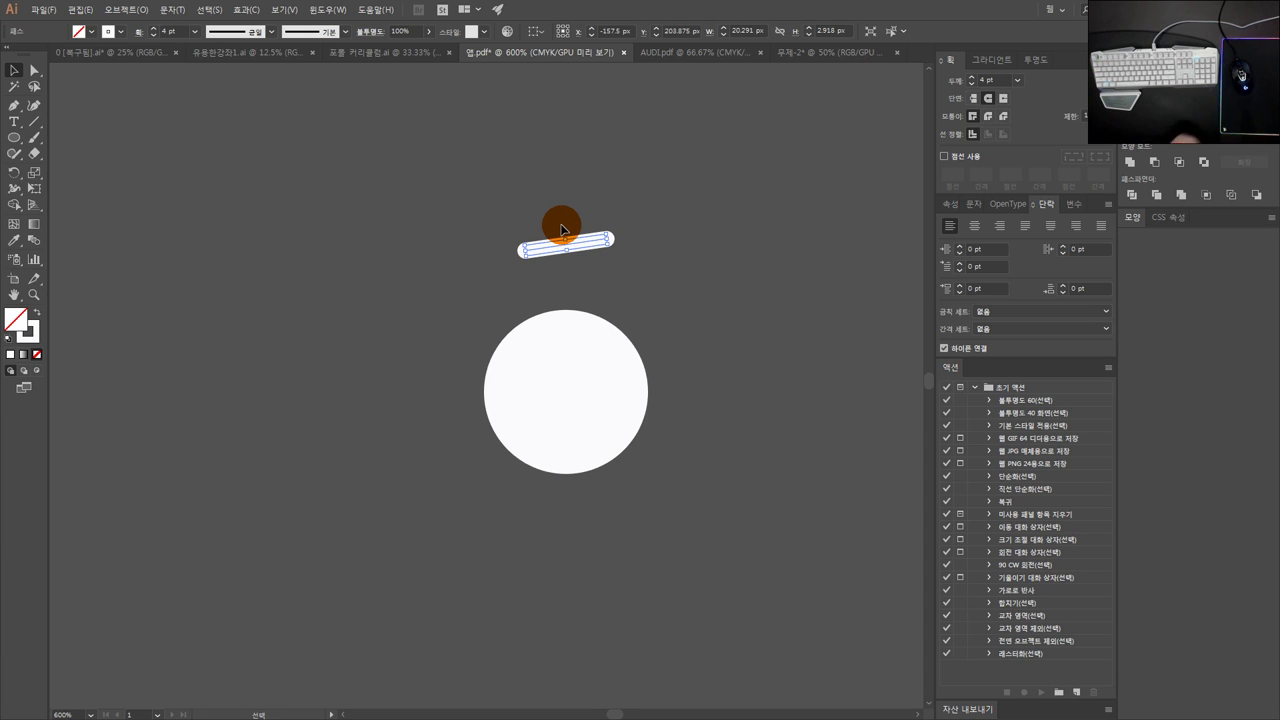
key(ctrl+z)
click(667, 262)
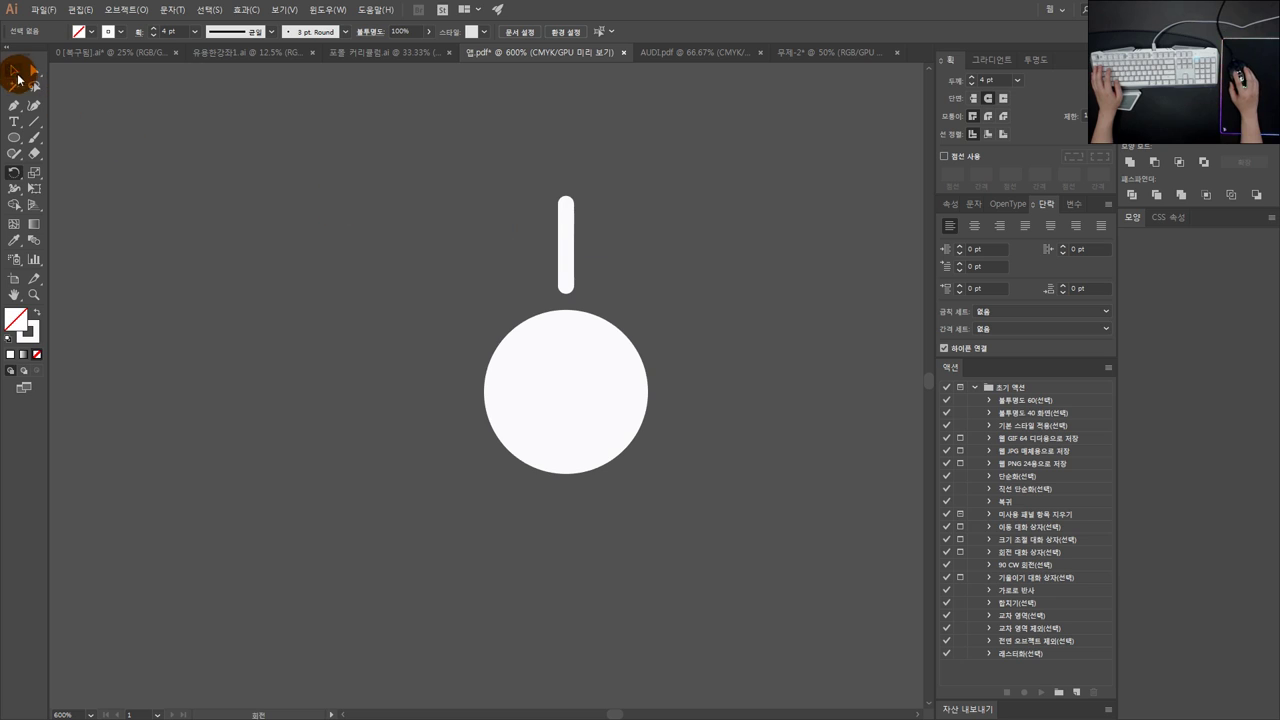
Step: Select the line and try the Rotate tool with pivots at its lower end and beside it, undoing the rotation
click(15, 72)
drag(646, 228, 458, 175)
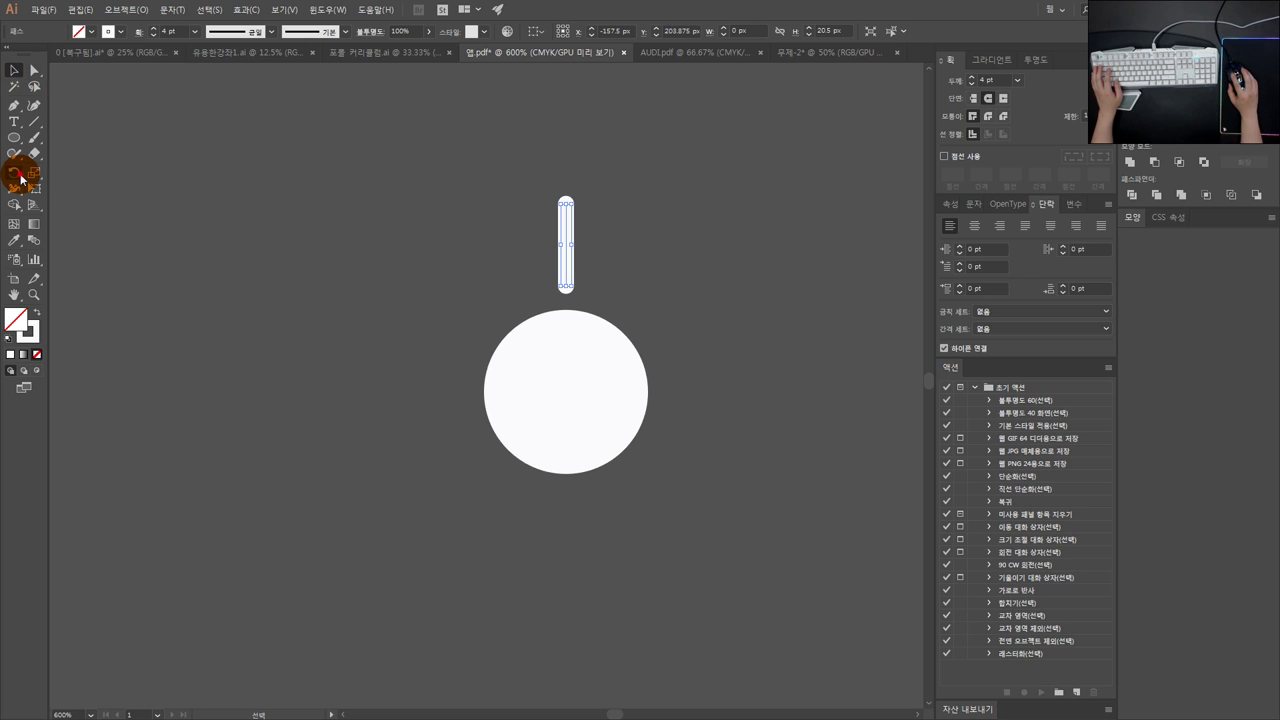
click(18, 175)
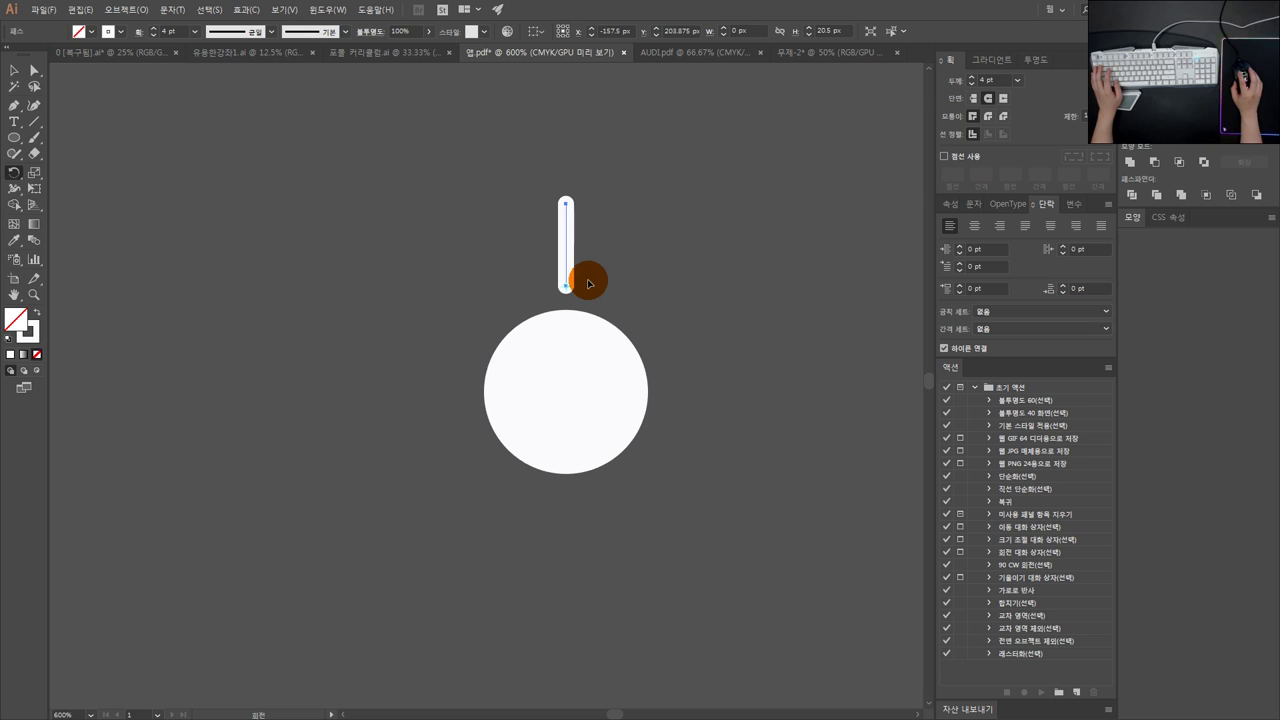
click(569, 295)
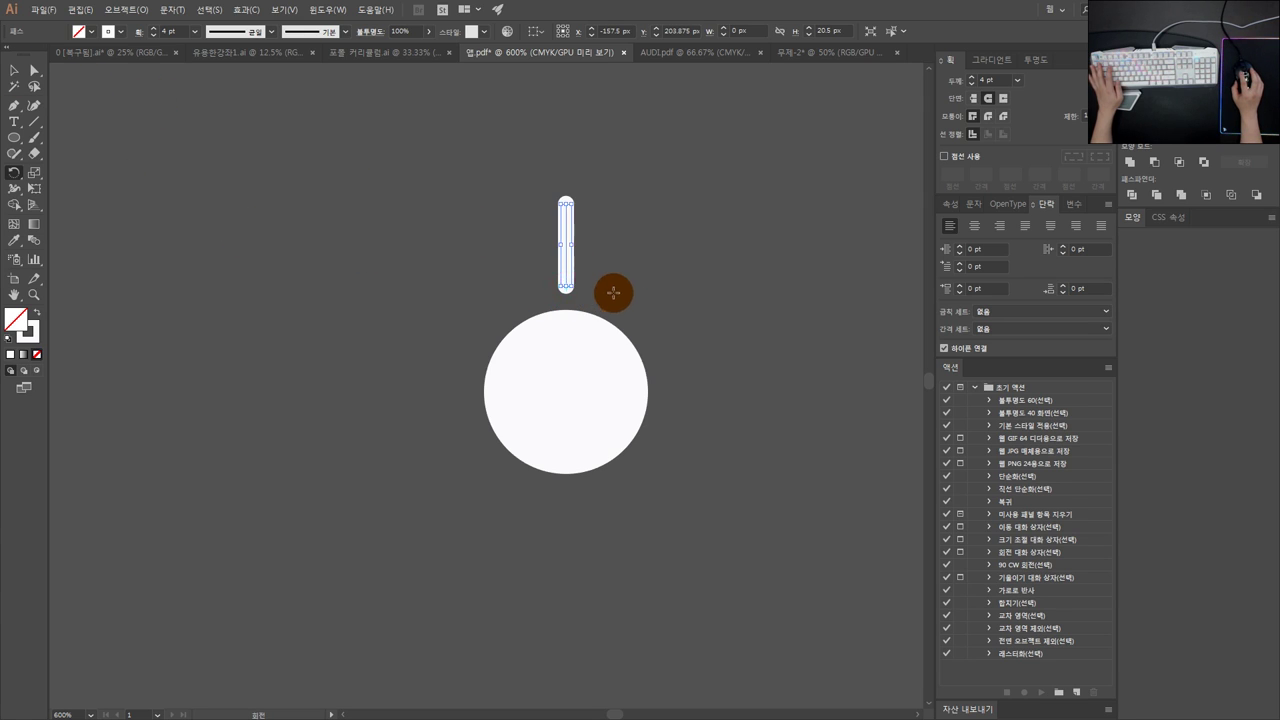
click(620, 280)
drag(638, 267, 467, 189)
key(ctrl+z)
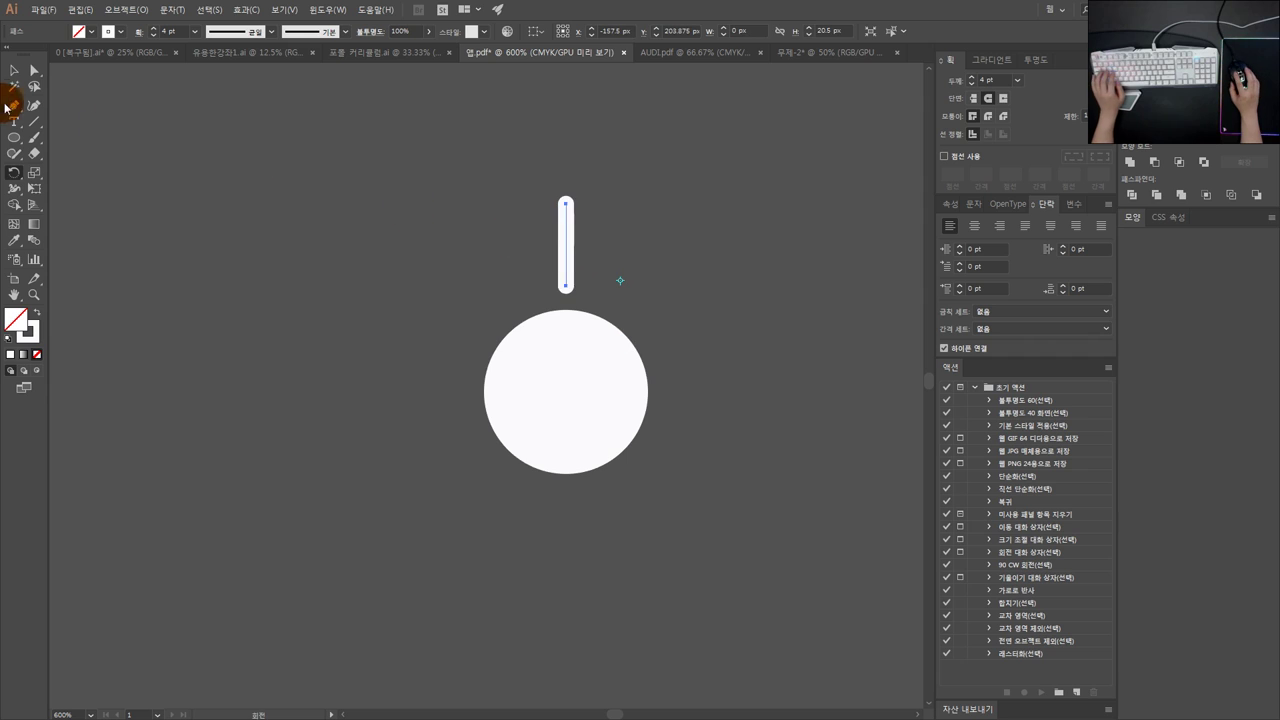
click(14, 70)
click(14, 172)
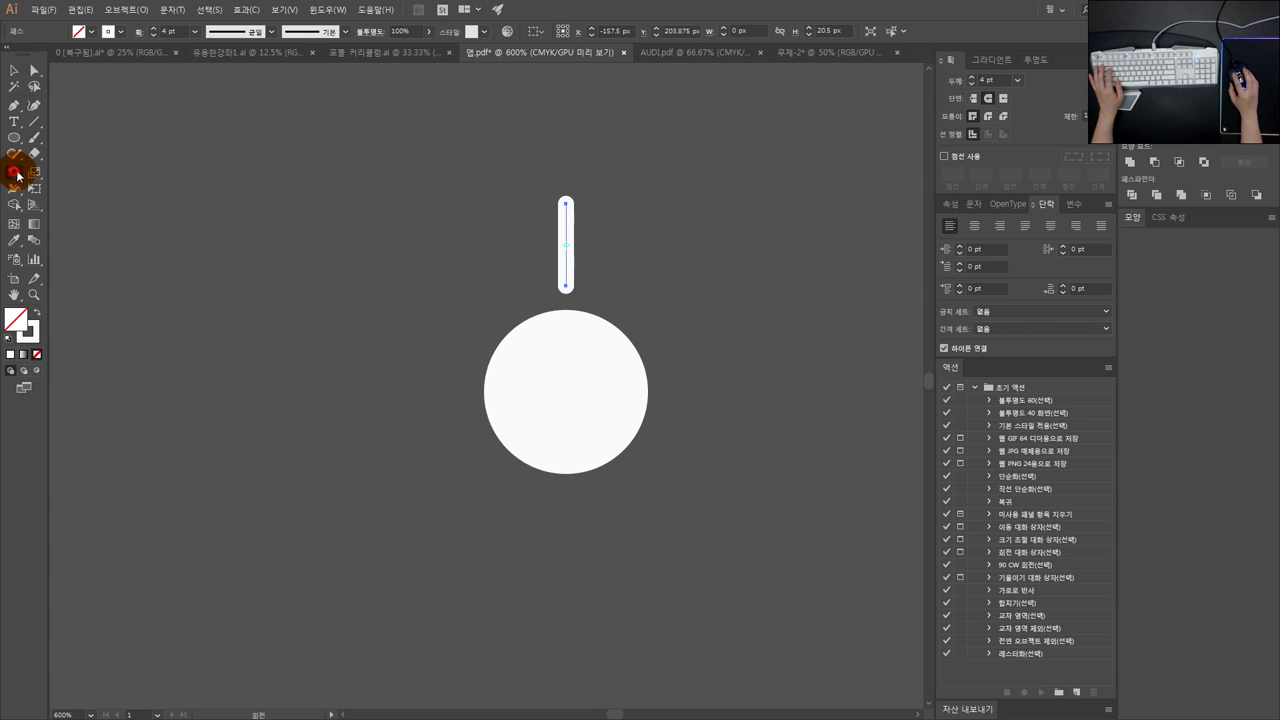
click(566, 286)
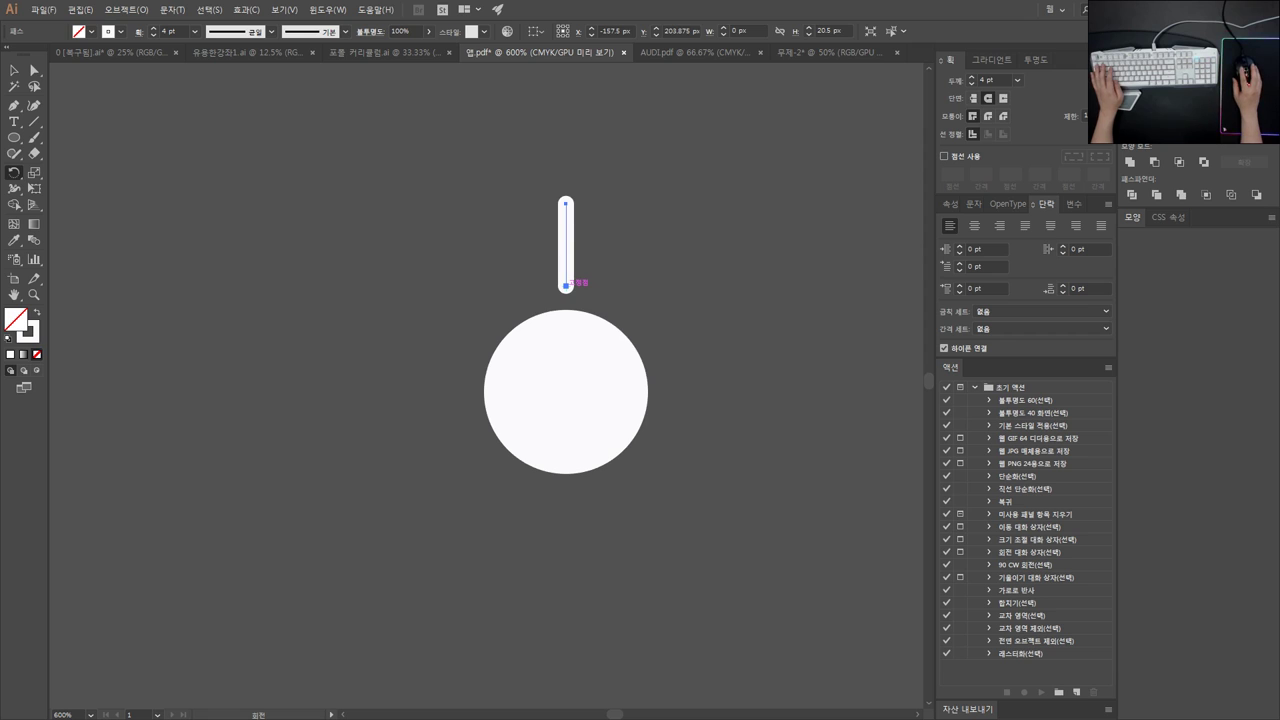
alt+click(566, 286)
drag(703, 193, 674, 179)
key(Escape)
click(14, 72)
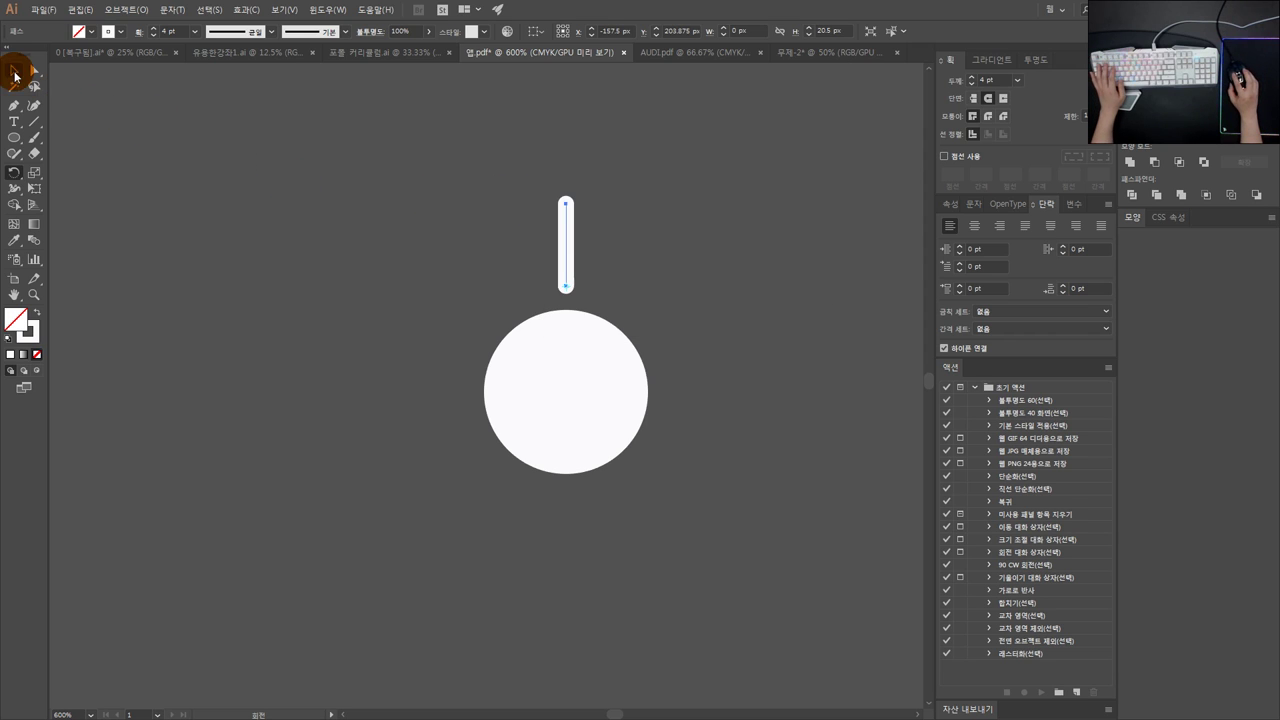
Step: Make a copy of the line rotated 45° about its lower end with the Rotate options
click(14, 172)
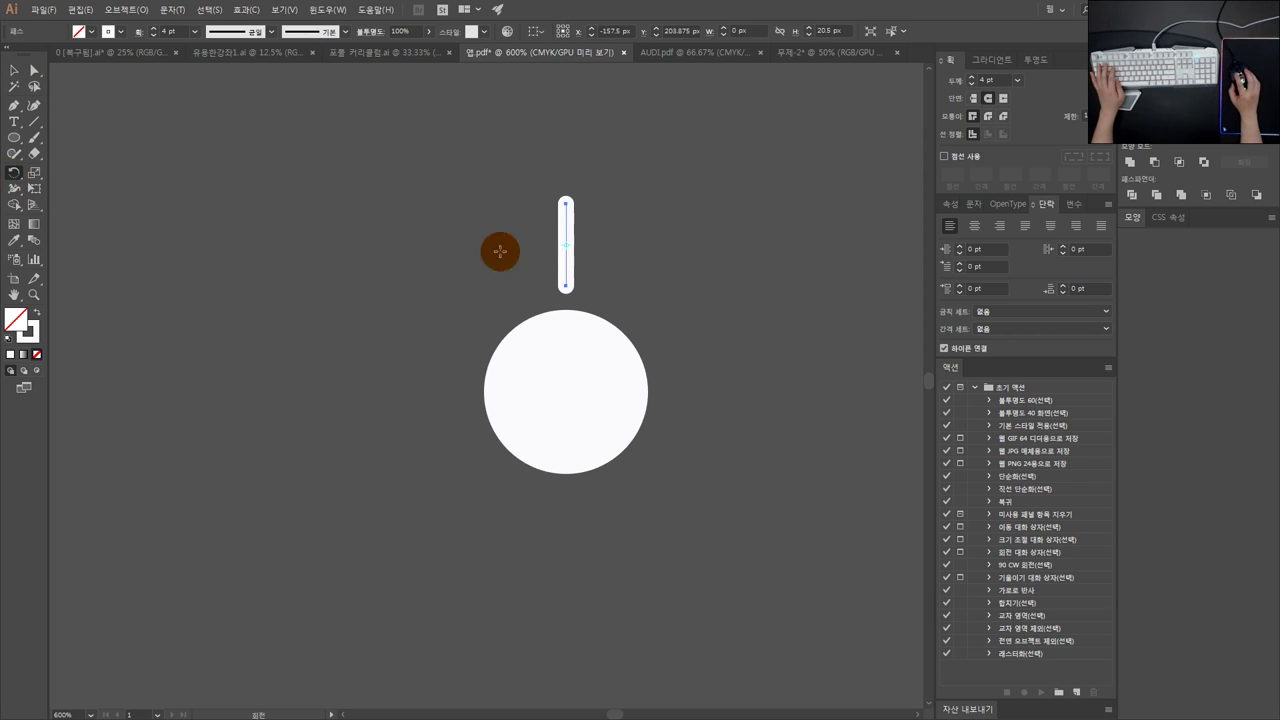
click(566, 288)
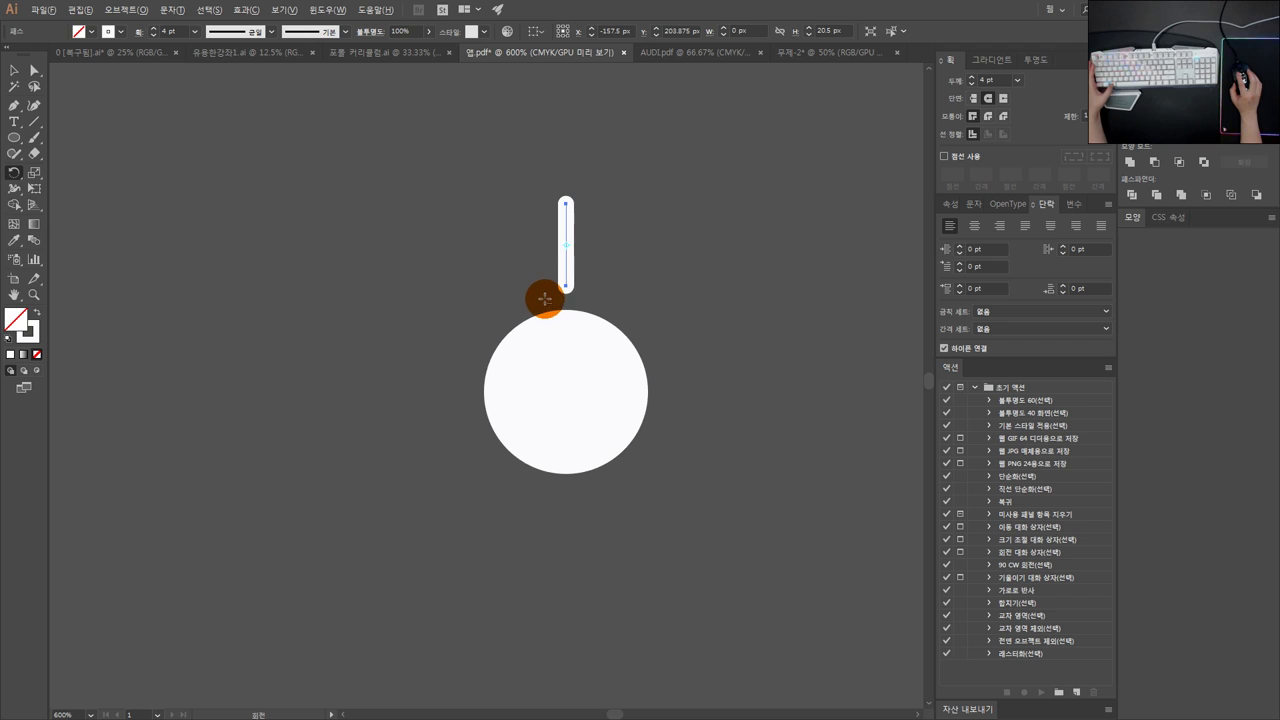
alt+click(566, 286)
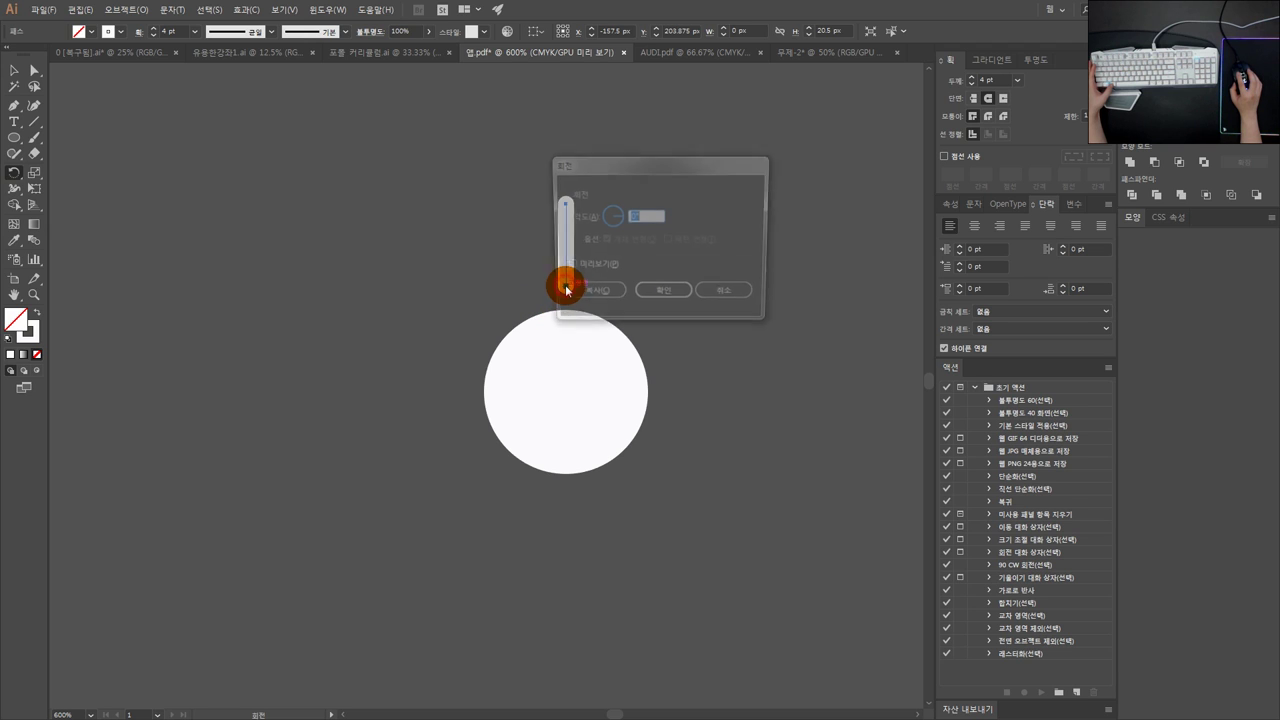
click(588, 268)
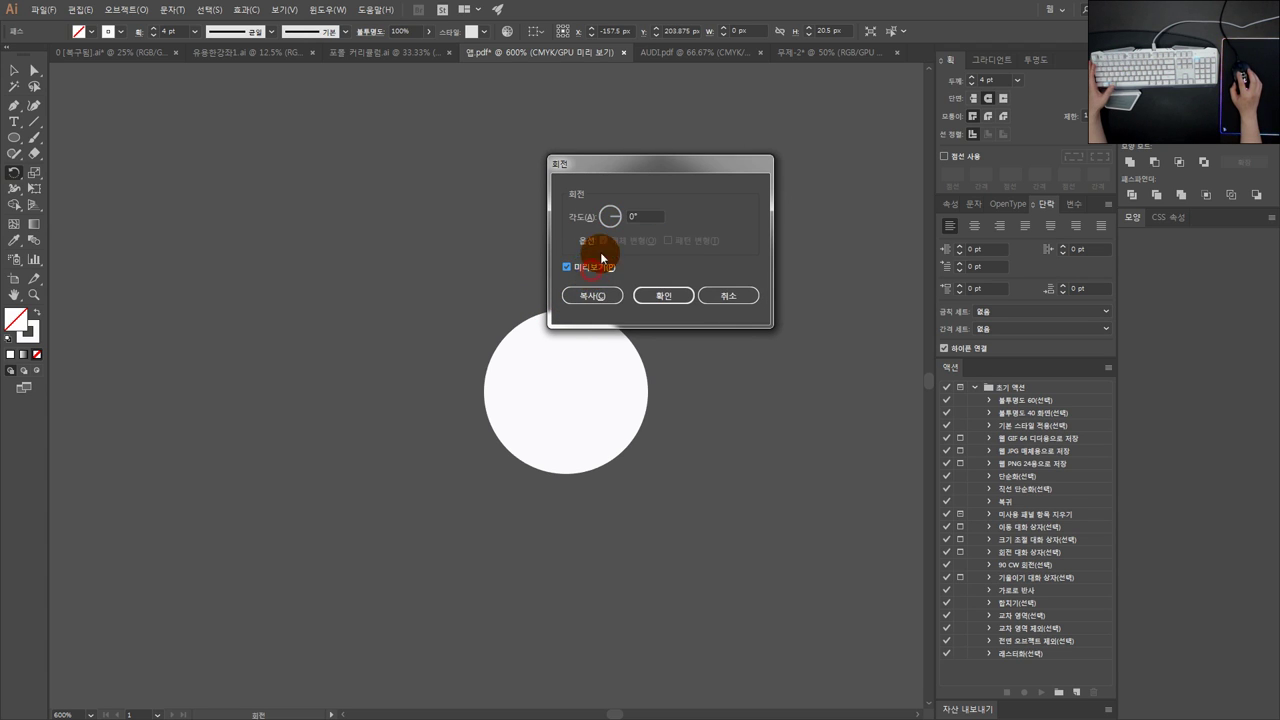
drag(663, 163, 812, 160)
text(4)
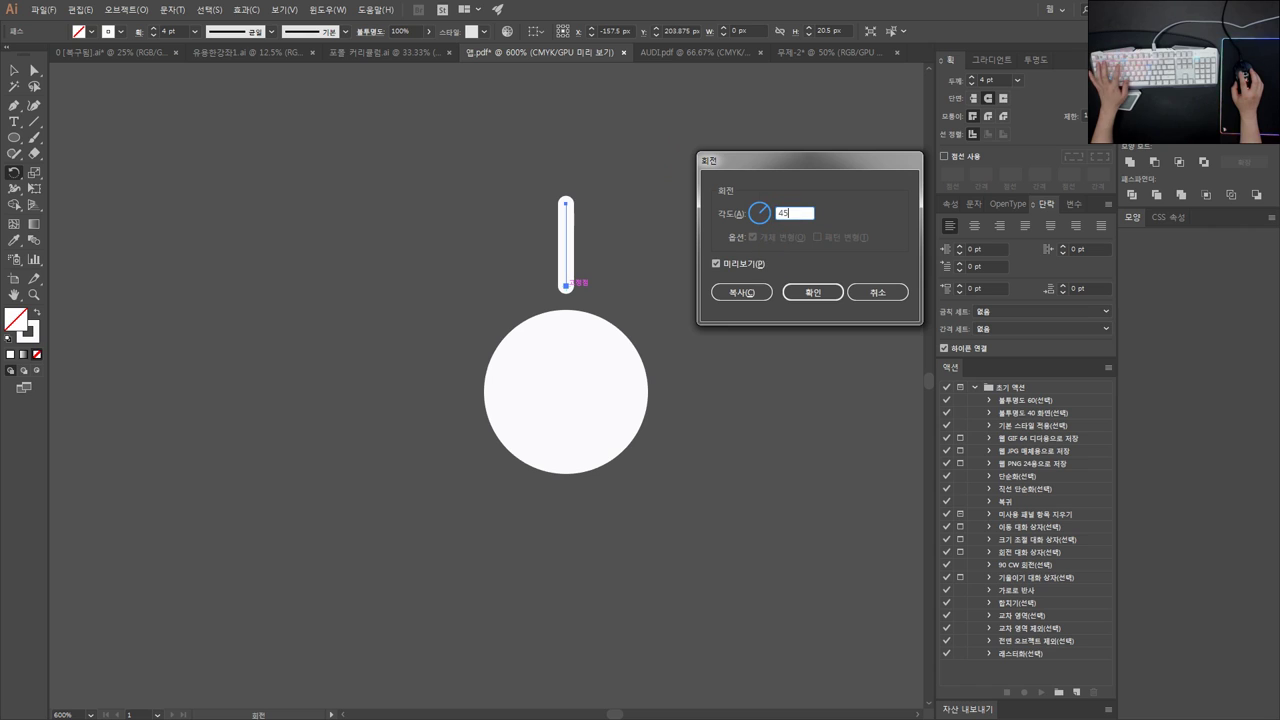
text(5)
click(818, 296)
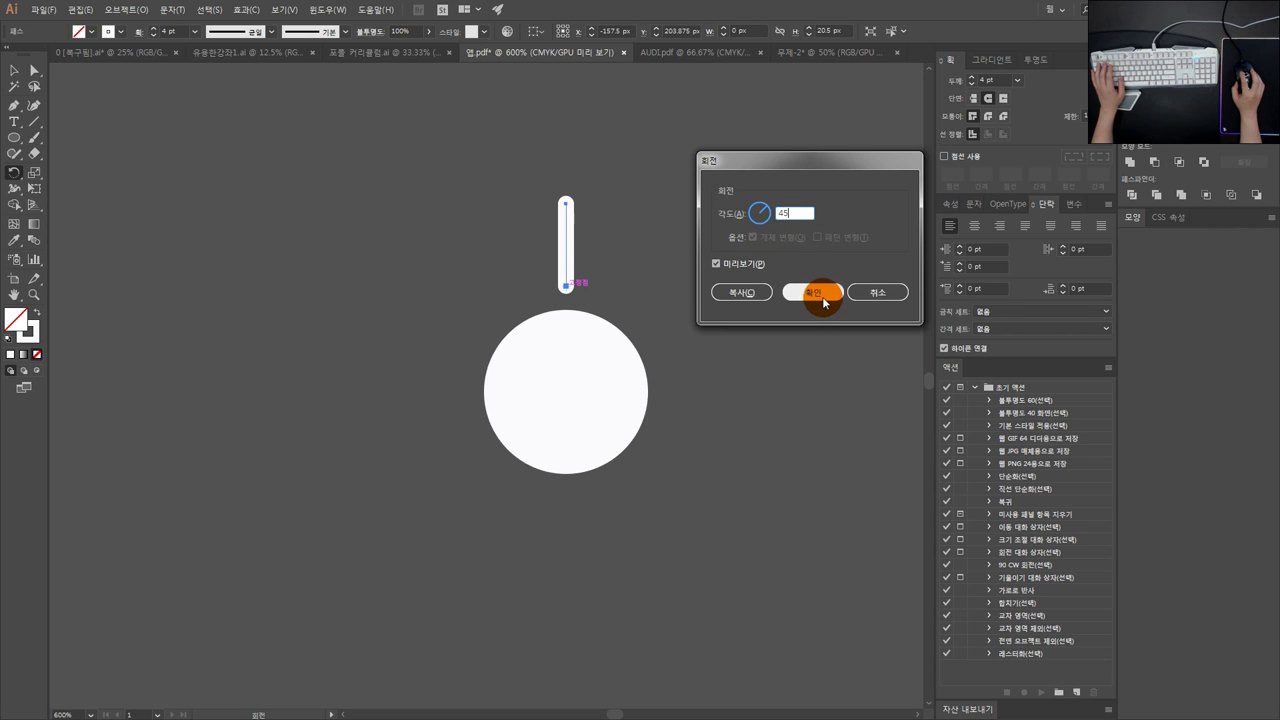
click(748, 293)
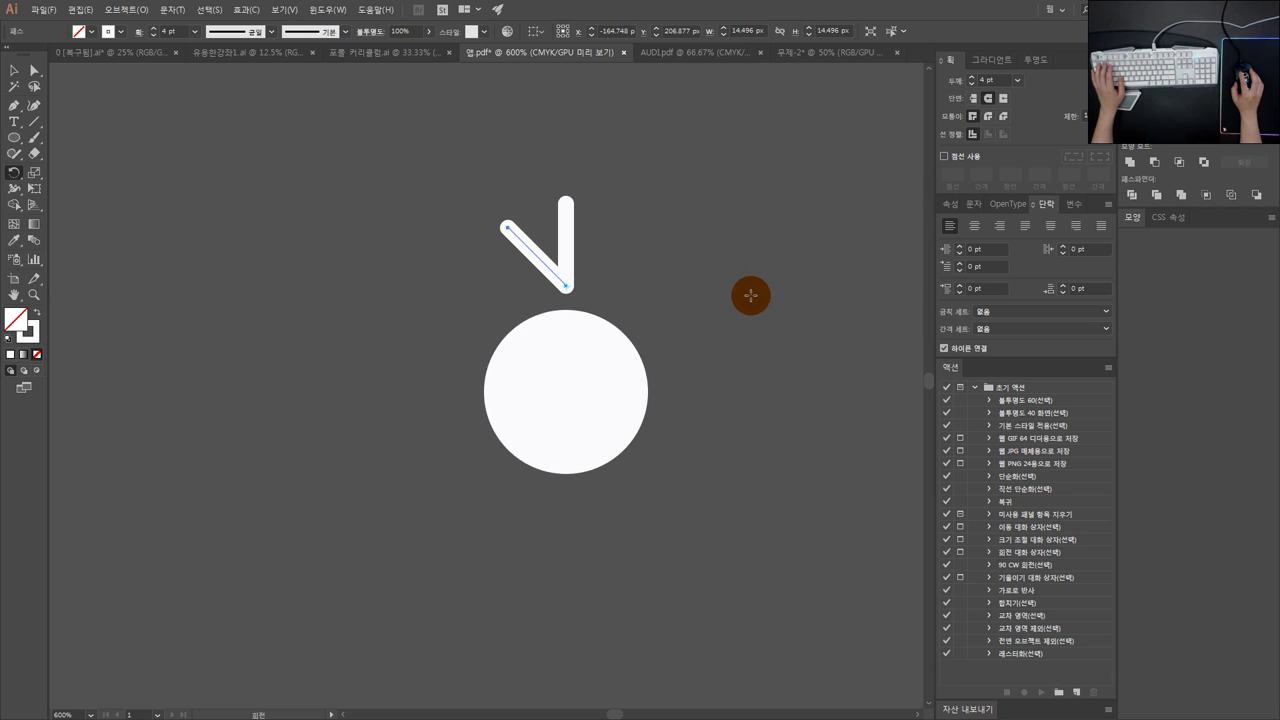
Step: Delete the tilted copy of the line
click(14, 70)
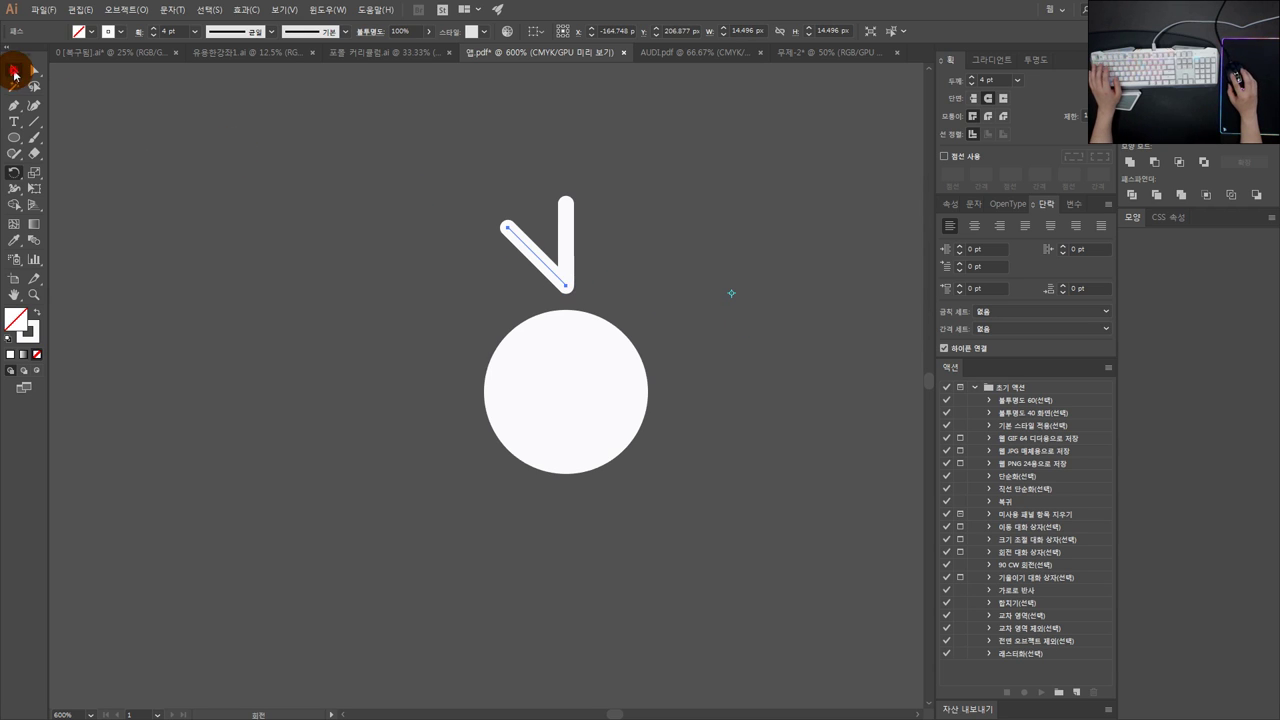
click(677, 229)
click(518, 233)
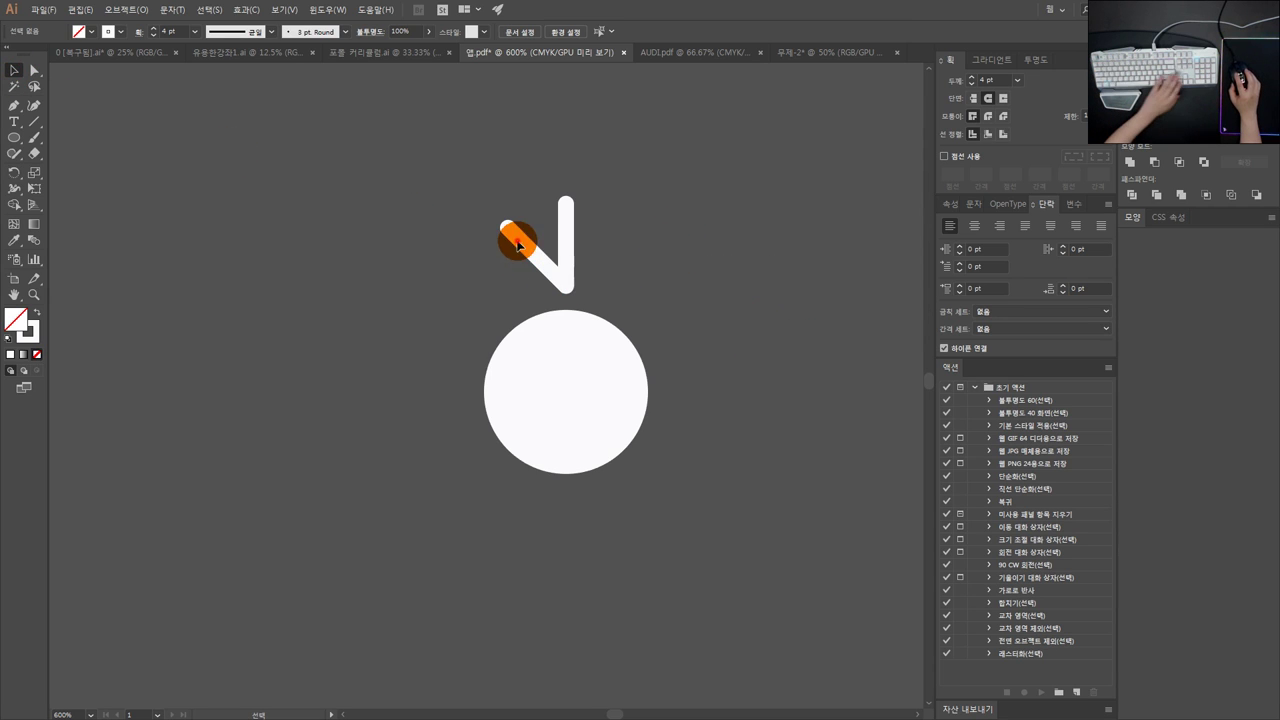
key(Delete)
Step: Make a copy of the vertical line rotated 45° about the centre of the circle
click(563, 246)
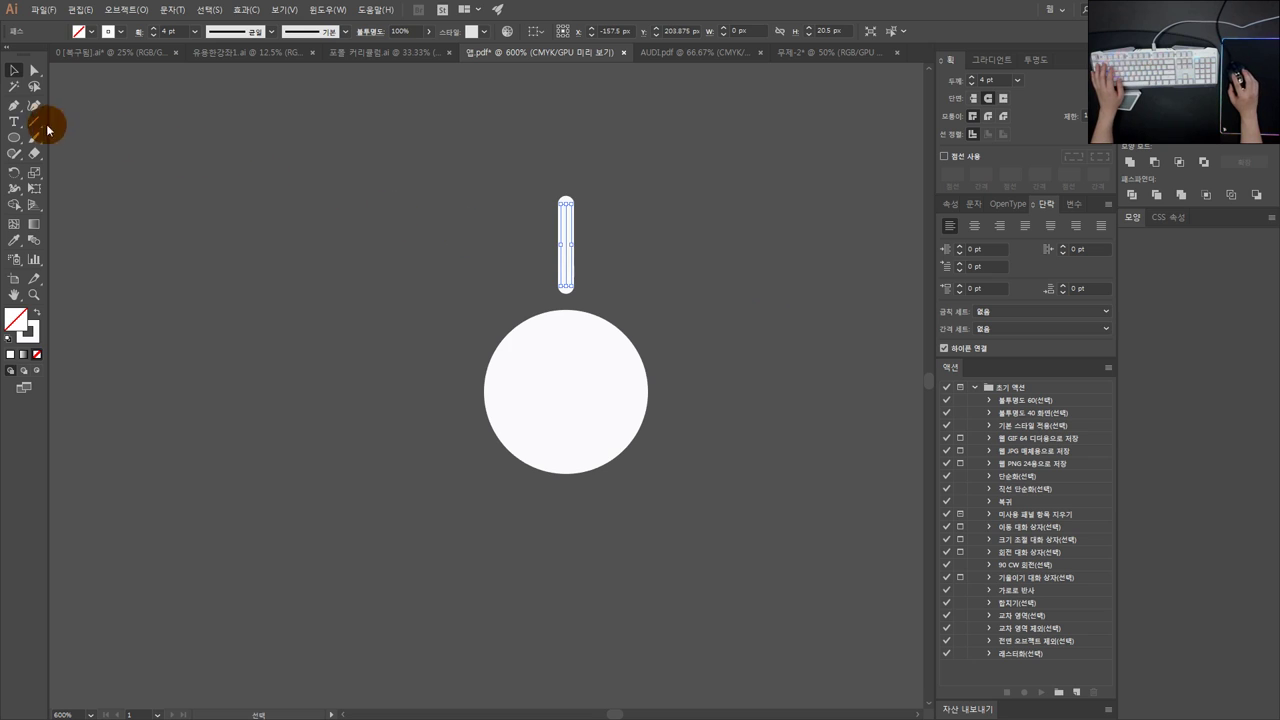
click(14, 172)
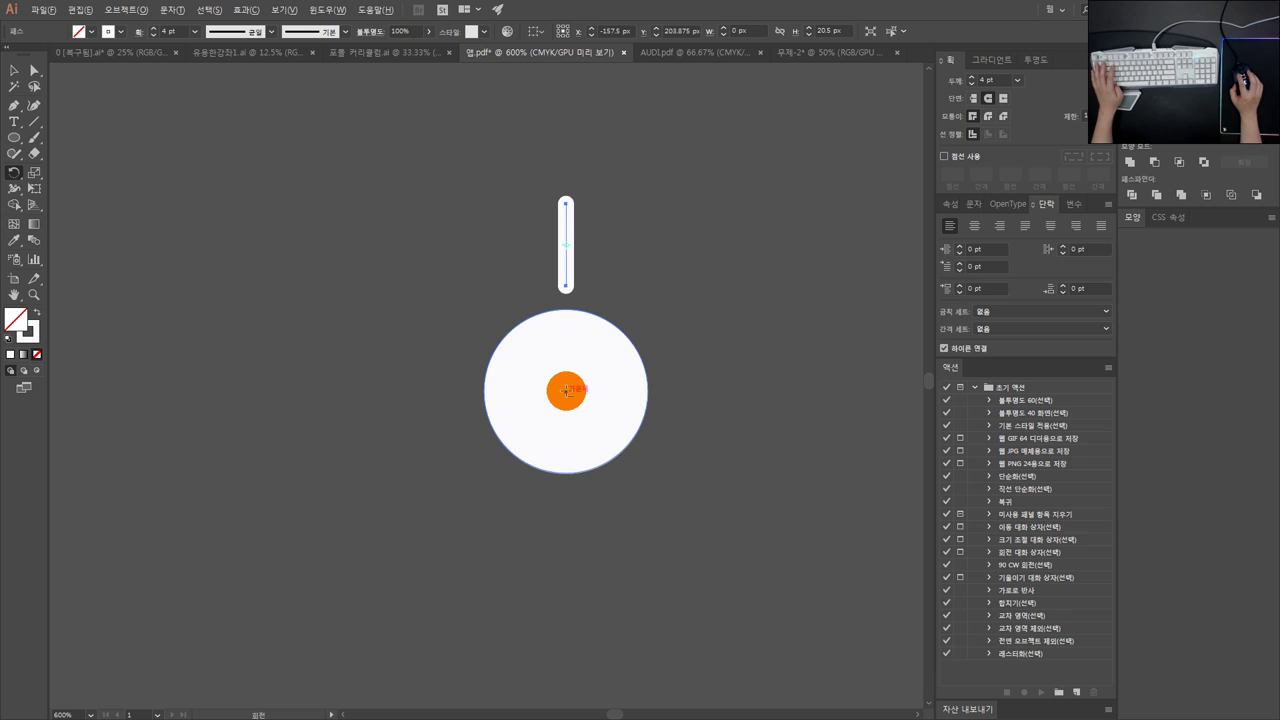
alt+click(566, 390)
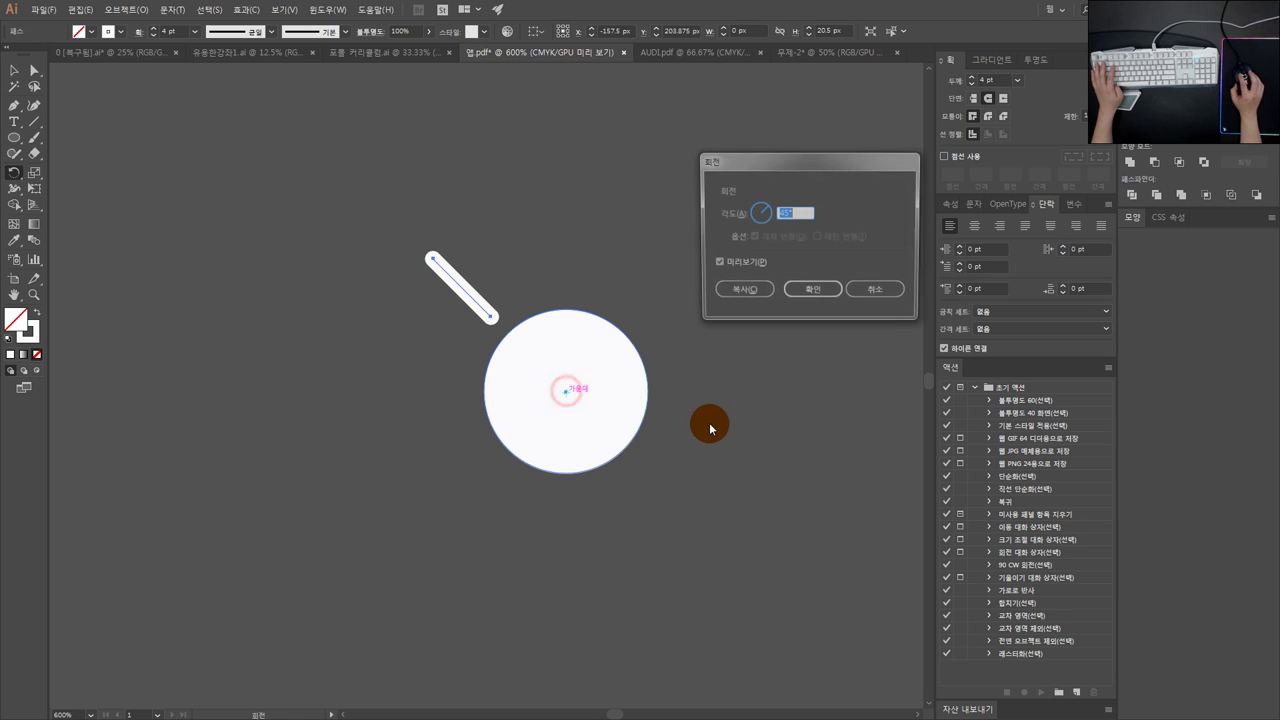
click(749, 293)
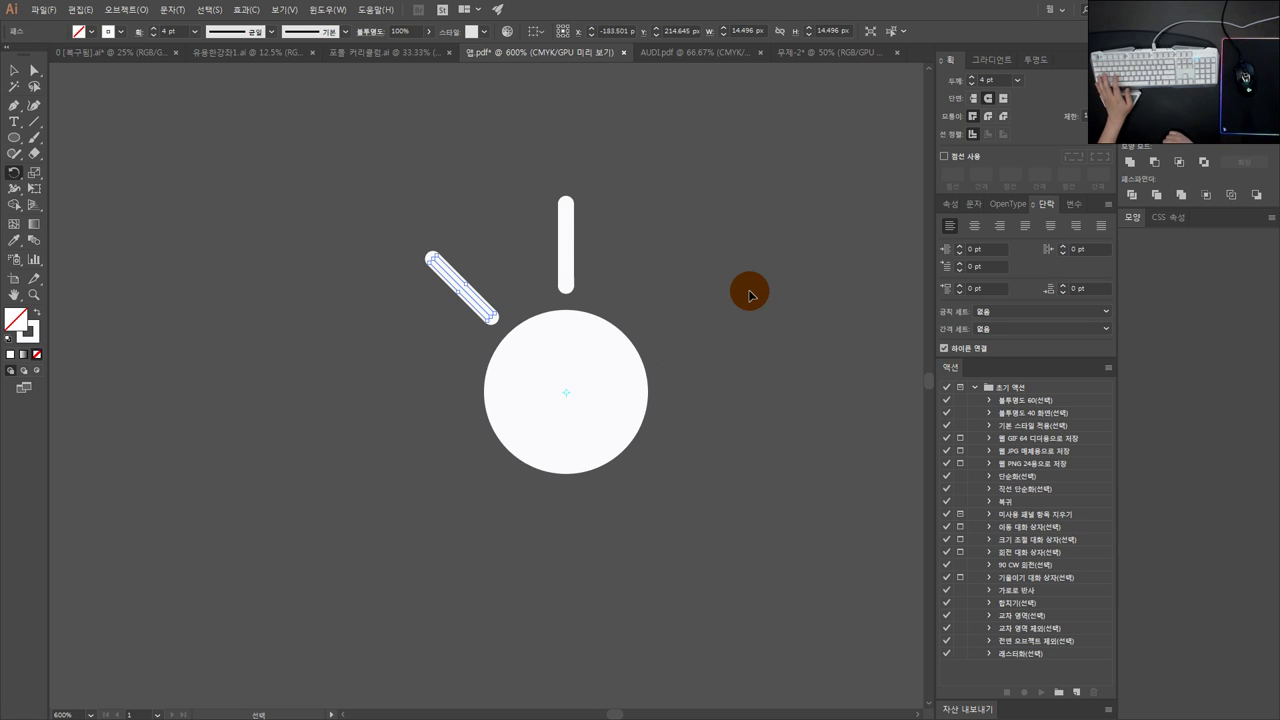
Step: Repeat the rotated copy six more times to complete the ring of rays around the circle, and deselect
key(ctrl+d)
key(ctrl+d)
key(ctrl+d)
key(ctrl+d)
key(ctrl+d)
key(ctrl+d)
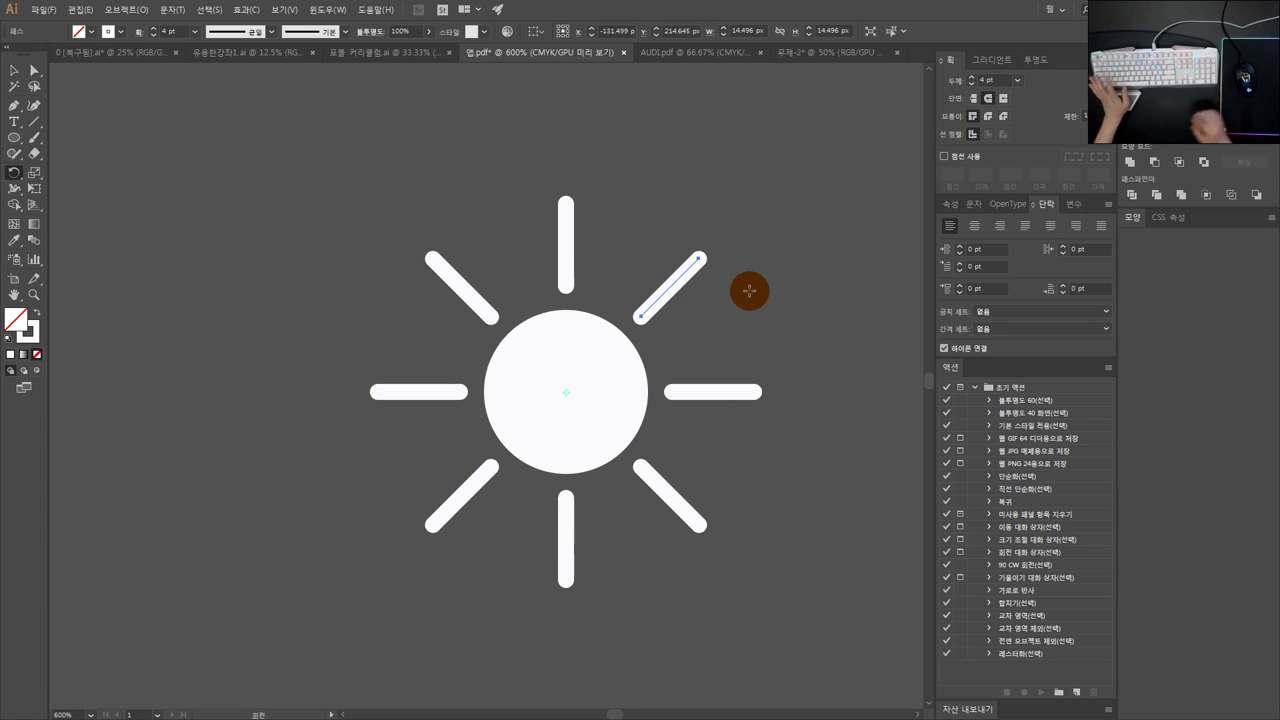
click(14, 70)
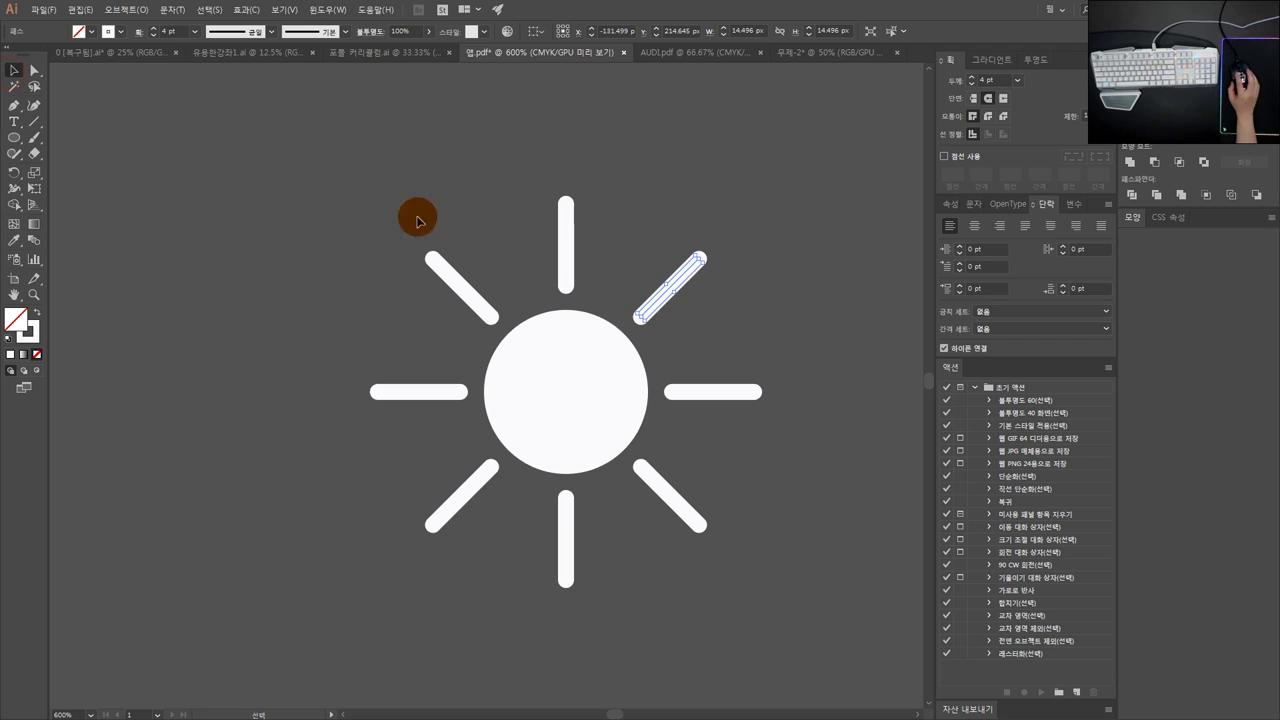
click(528, 229)
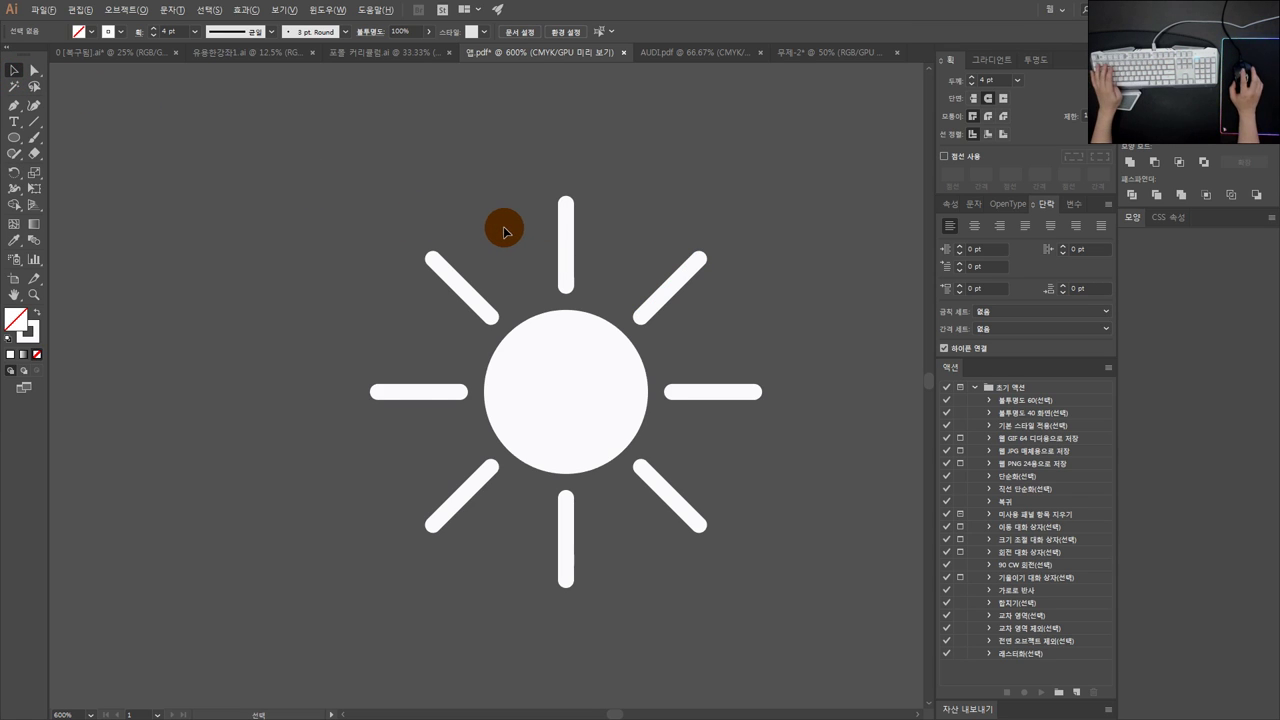
Step: Examine the whole sun icon beside the phone mockup, selecting and deselecting all its parts
scroll(503, 223, down, 3)
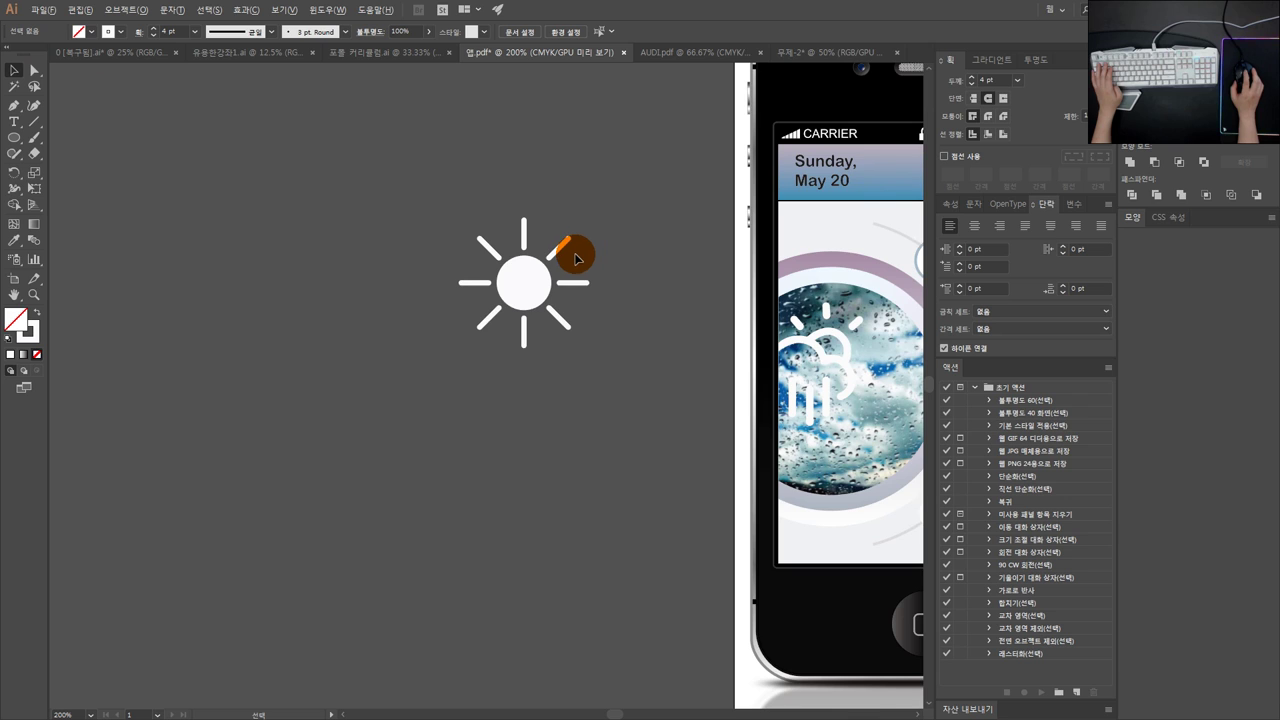
scroll(576, 256, up, 1)
scroll(538, 267, up, 1)
scroll(600, 287, down, 2)
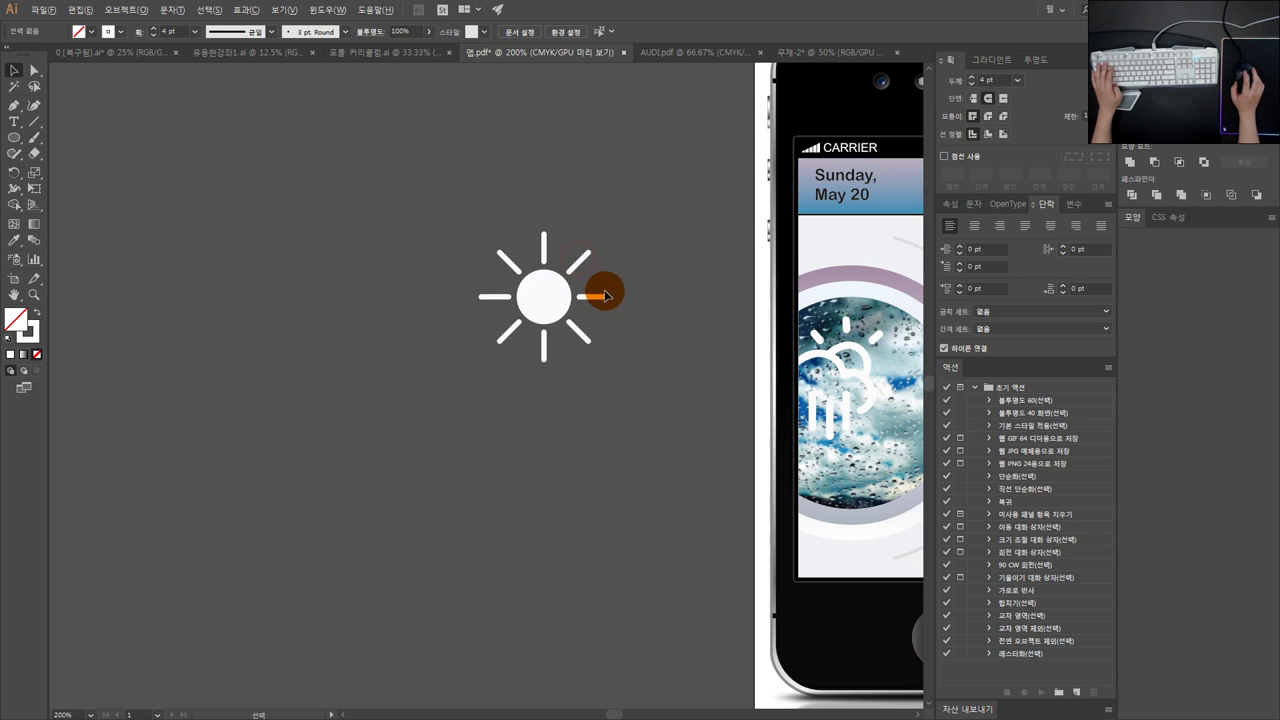
drag(628, 297, 406, 230)
drag(500, 295, 535, 322)
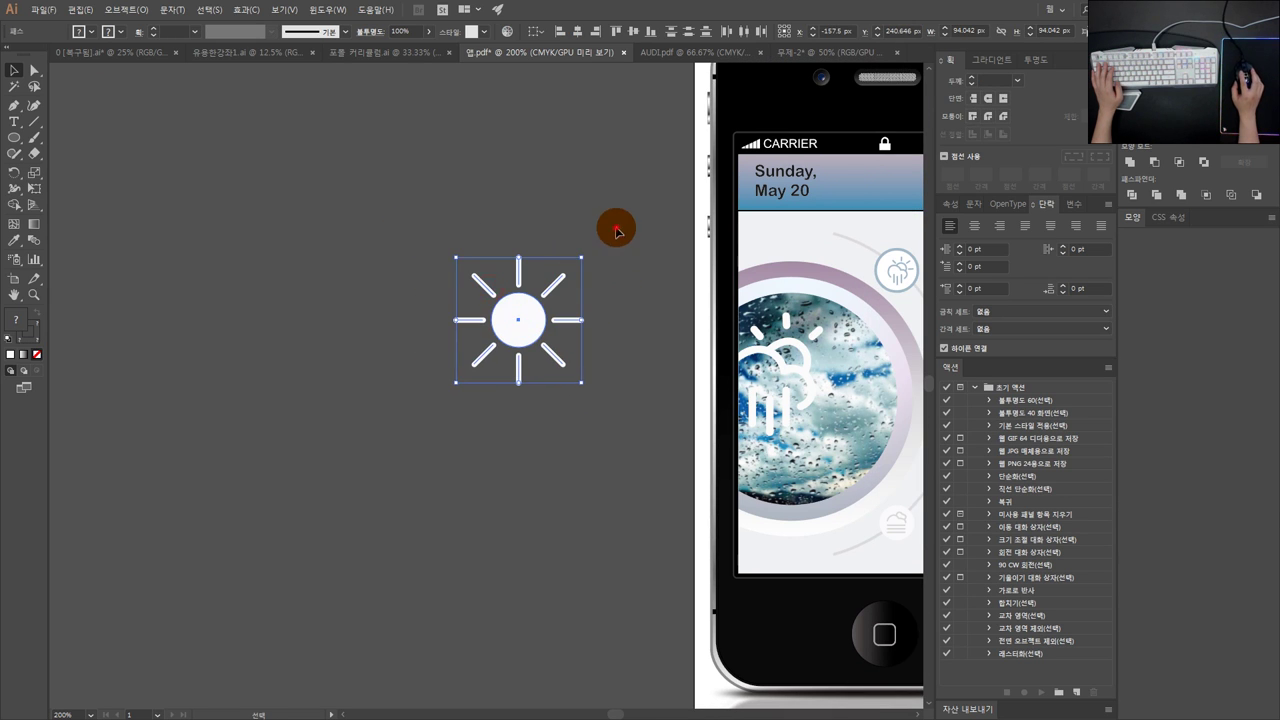
key(ctrl+h)
click(468, 299)
scroll(487, 304, up, 2)
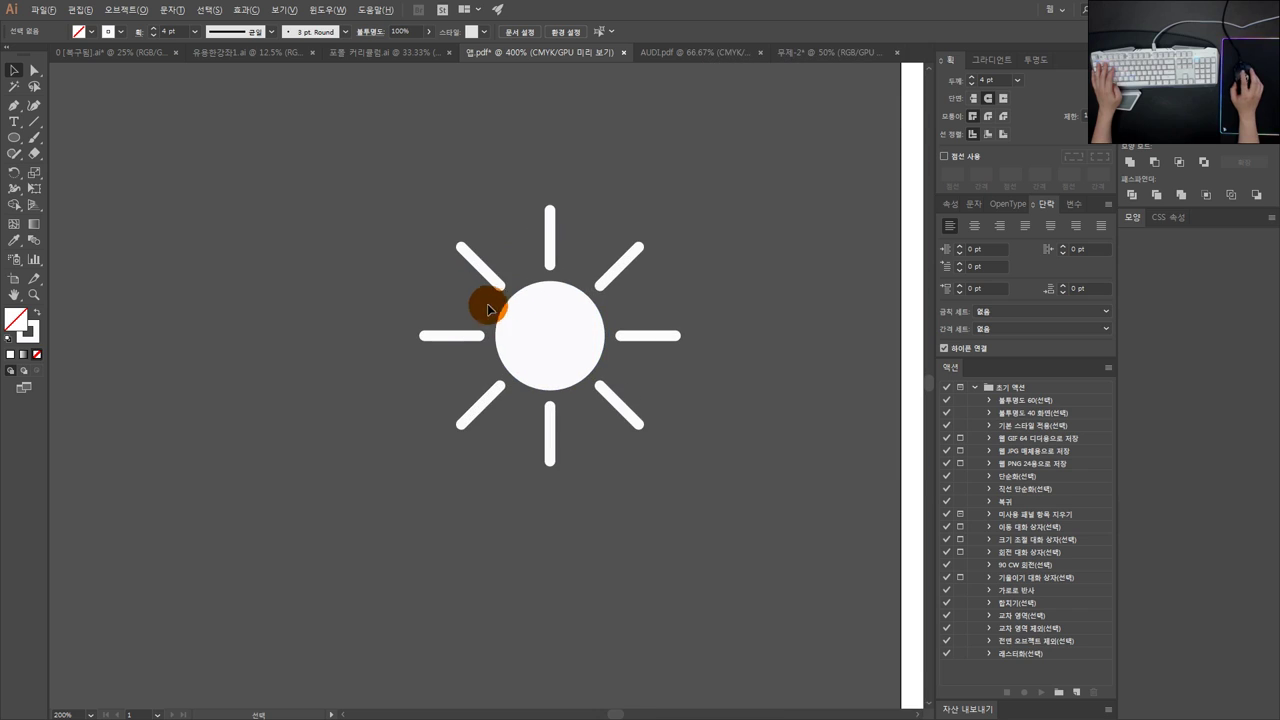
Step: Draw a closed right triangle about 40 px wide and 45 px tall beside the sun with the Pen tool
drag(13, 178, 69, 172)
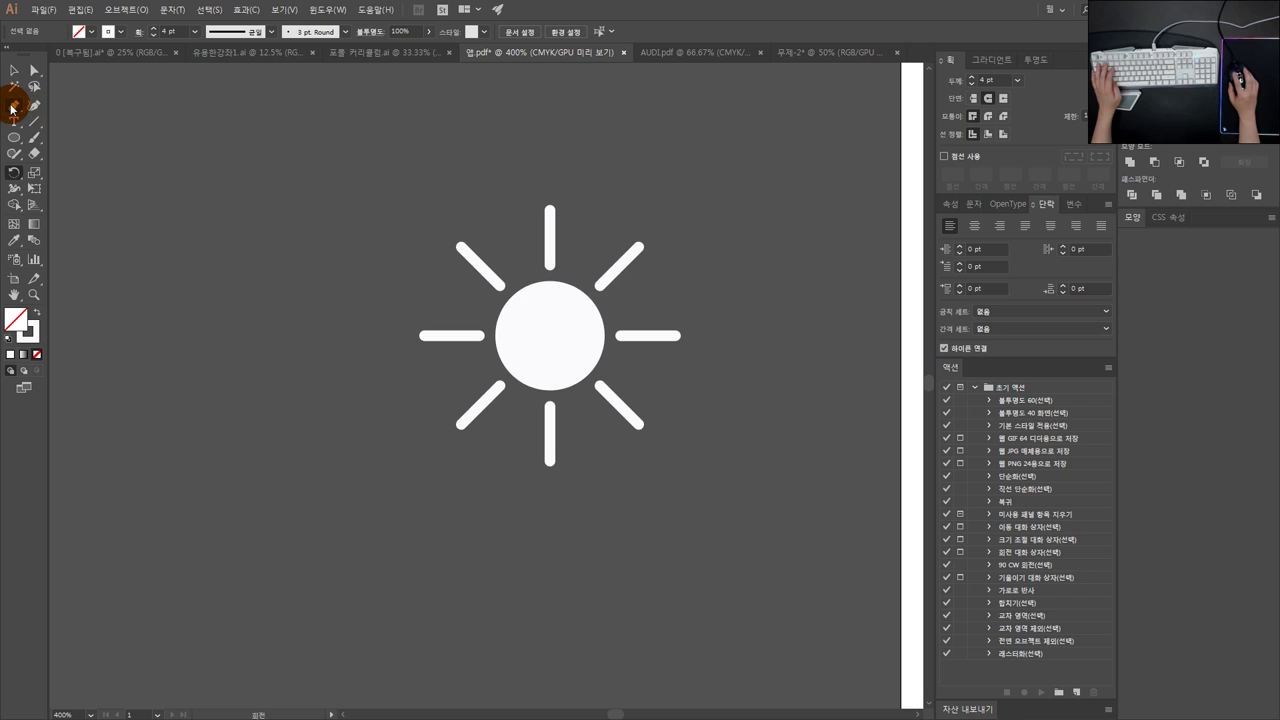
click(13, 106)
key(space)
drag(284, 201, 404, 209)
click(249, 154)
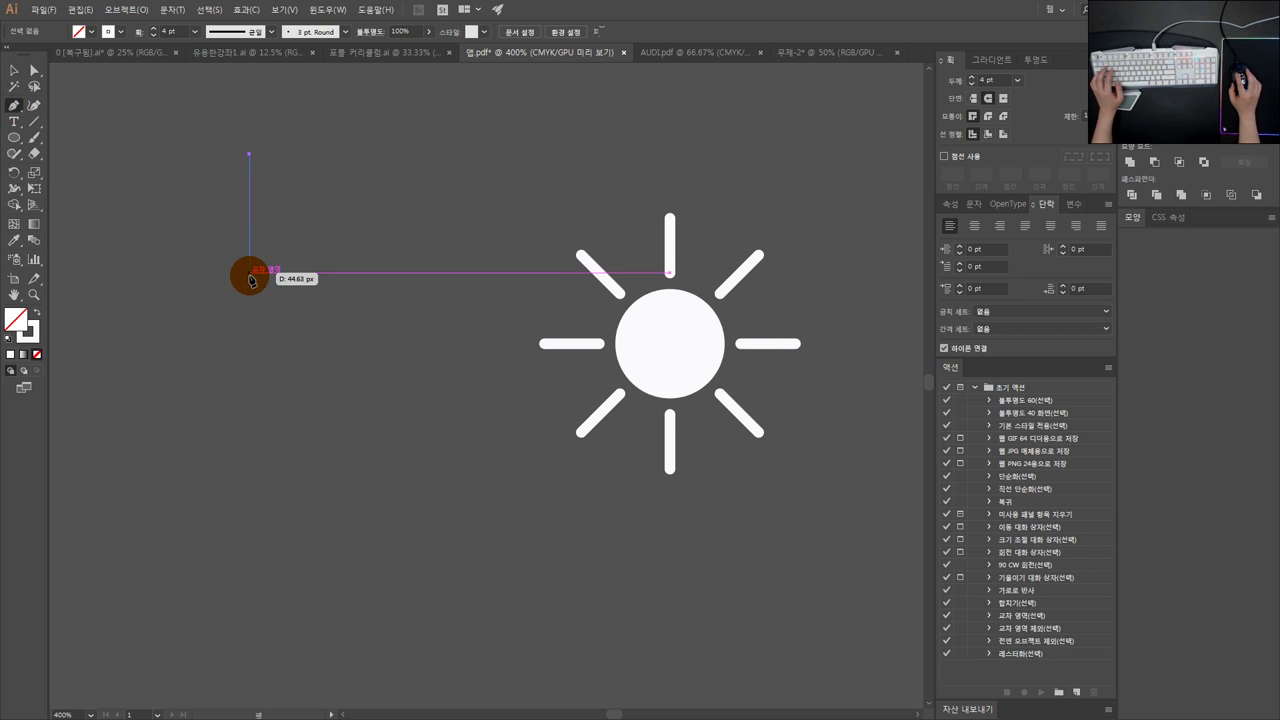
click(250, 277)
click(360, 277)
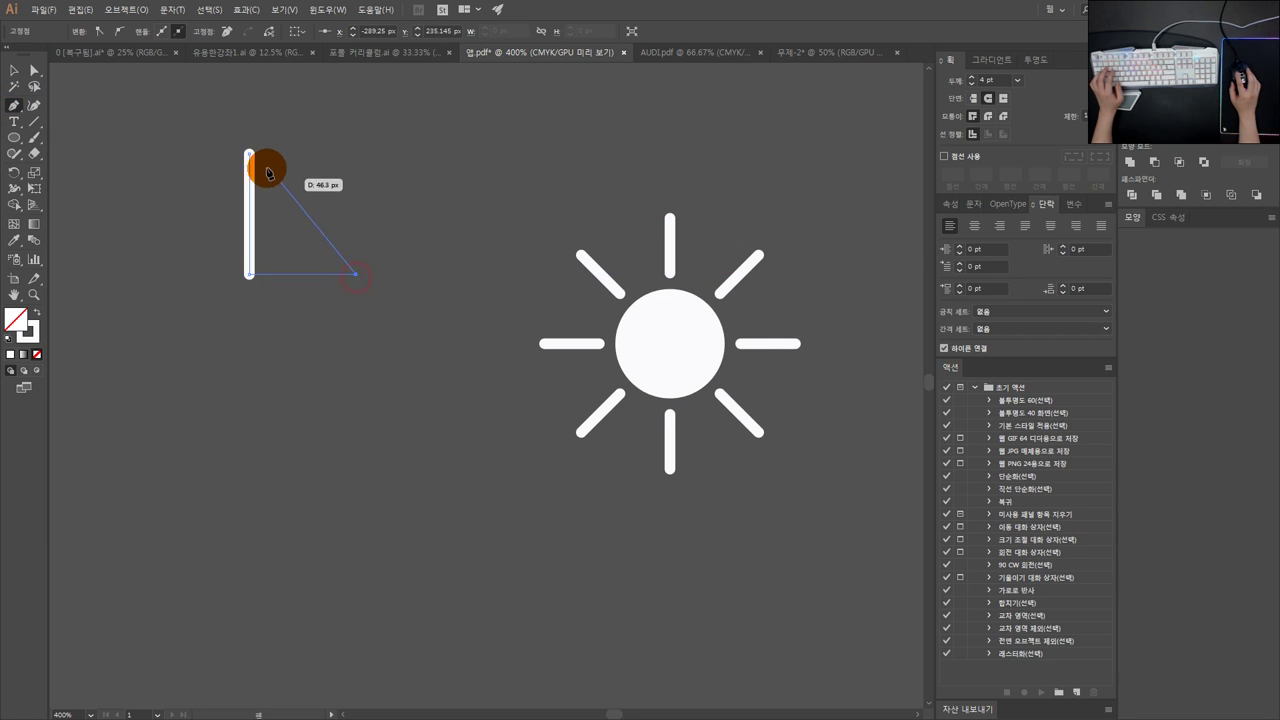
click(249, 154)
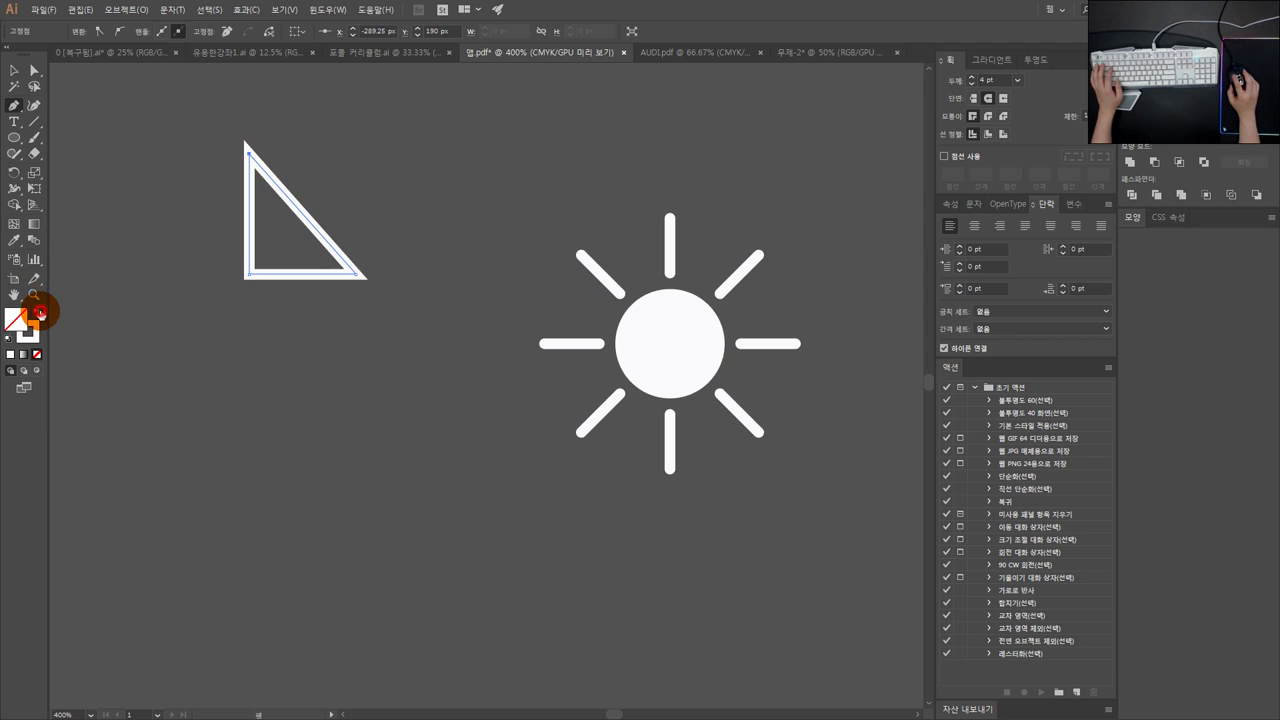
Step: Swap the triangle's fill and stroke to give it a white fill and no stroke, and deselect it
click(39, 313)
click(15, 72)
click(222, 223)
key(space)
drag(443, 238, 666, 278)
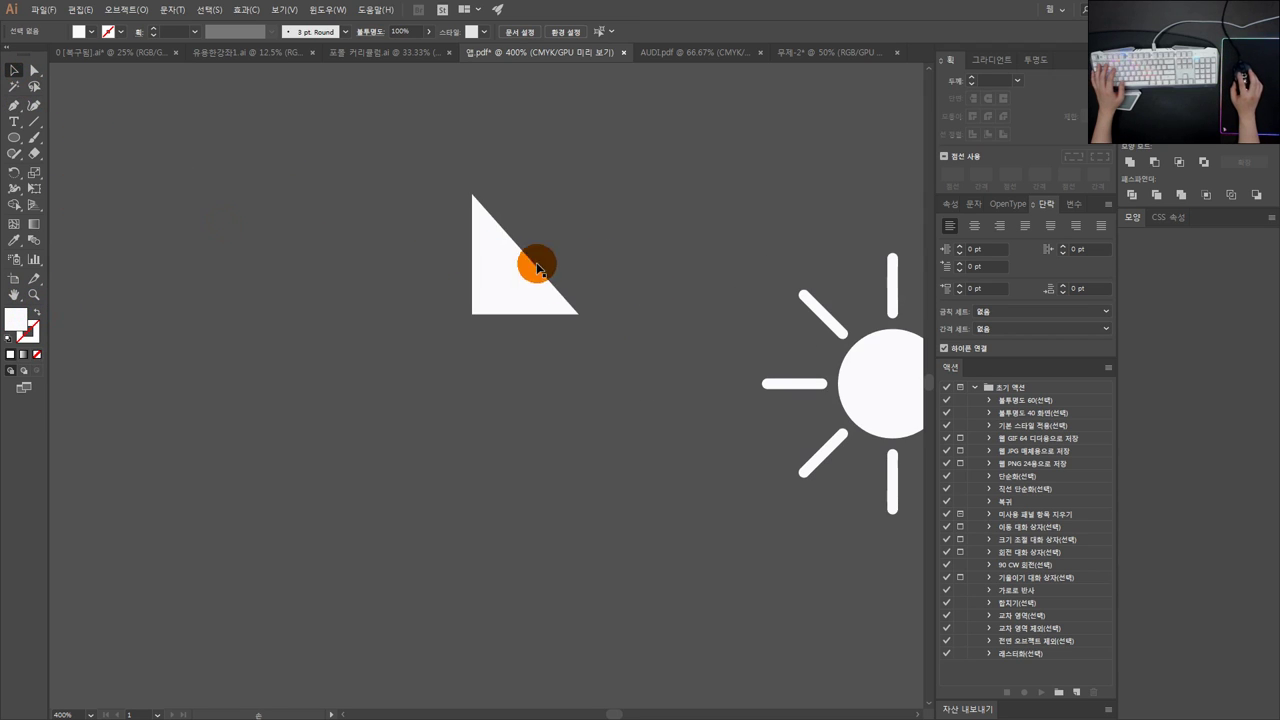
Step: Select the triangle and open the Reflect options with the reflection point just outside its vertical edge
drag(537, 268, 537, 304)
key(space)
drag(411, 271, 549, 290)
key(space)
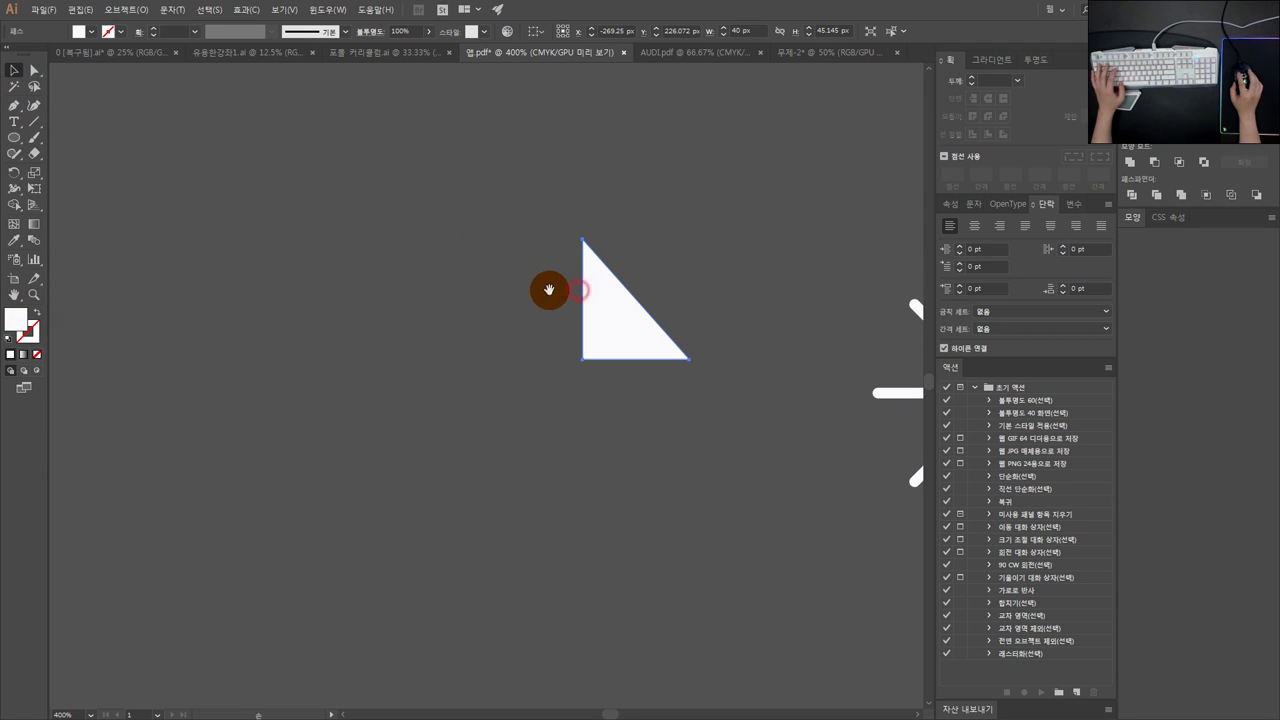
click(510, 282)
drag(665, 250, 538, 342)
drag(14, 172, 53, 190)
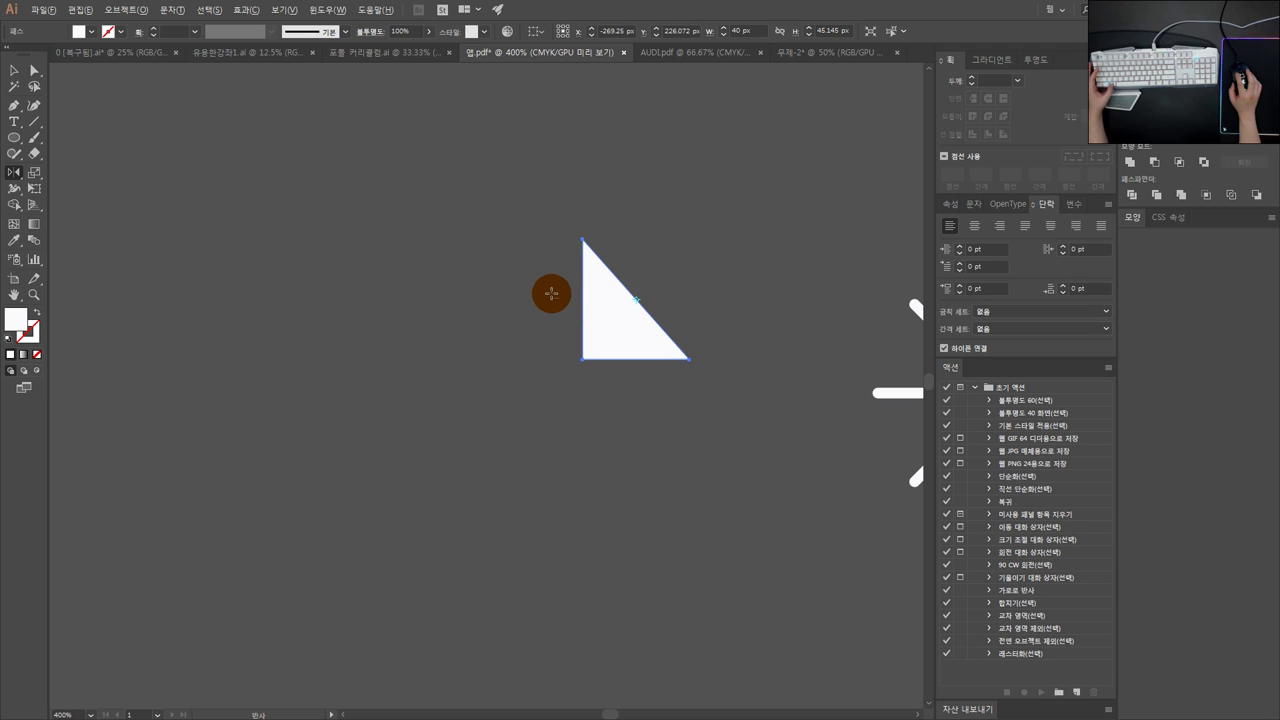
click(549, 289)
click(549, 289)
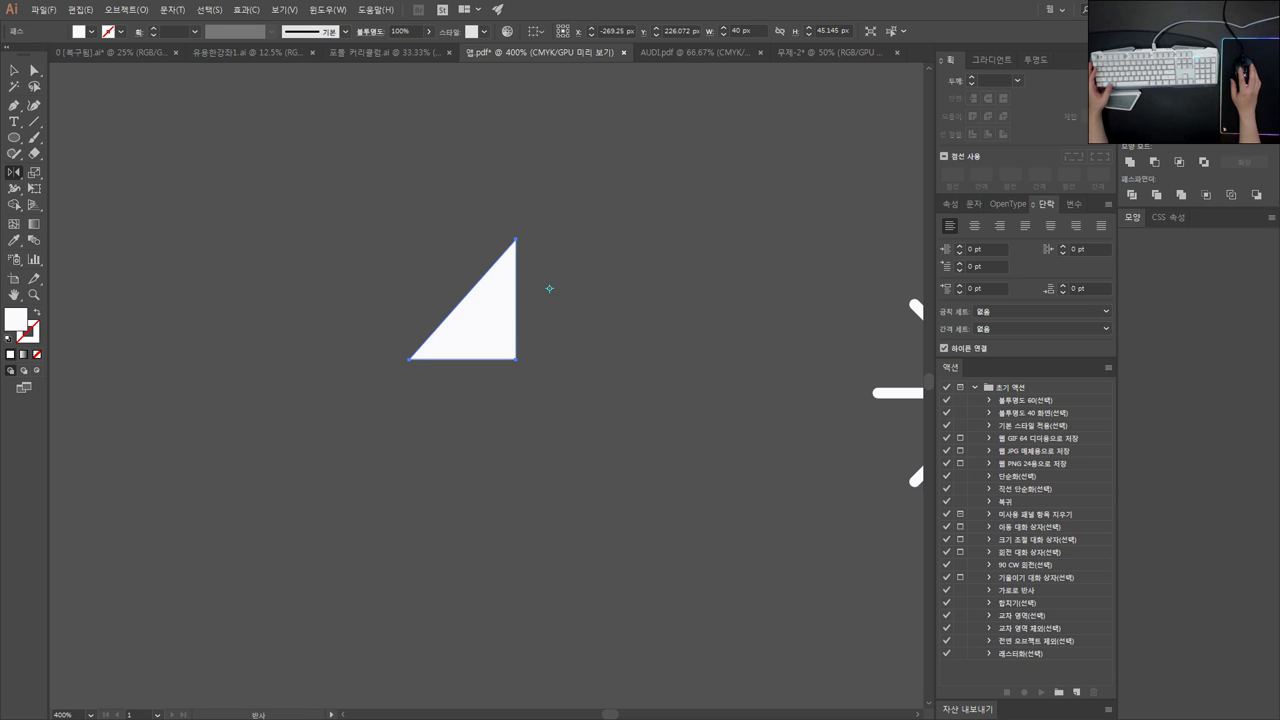
alt+click(549, 289)
drag(752, 140, 732, 178)
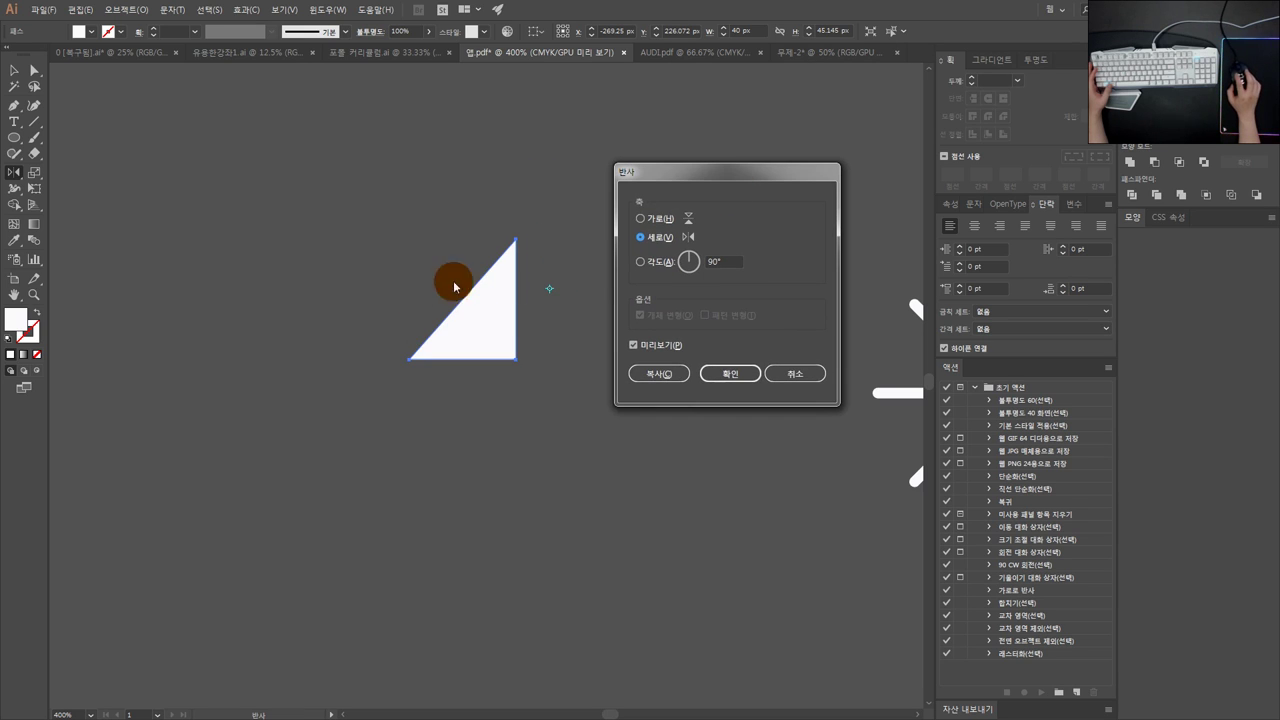
Step: Preview the triangle's reflection across the horizontal axis, the vertical axis and a 45° axis
click(657, 223)
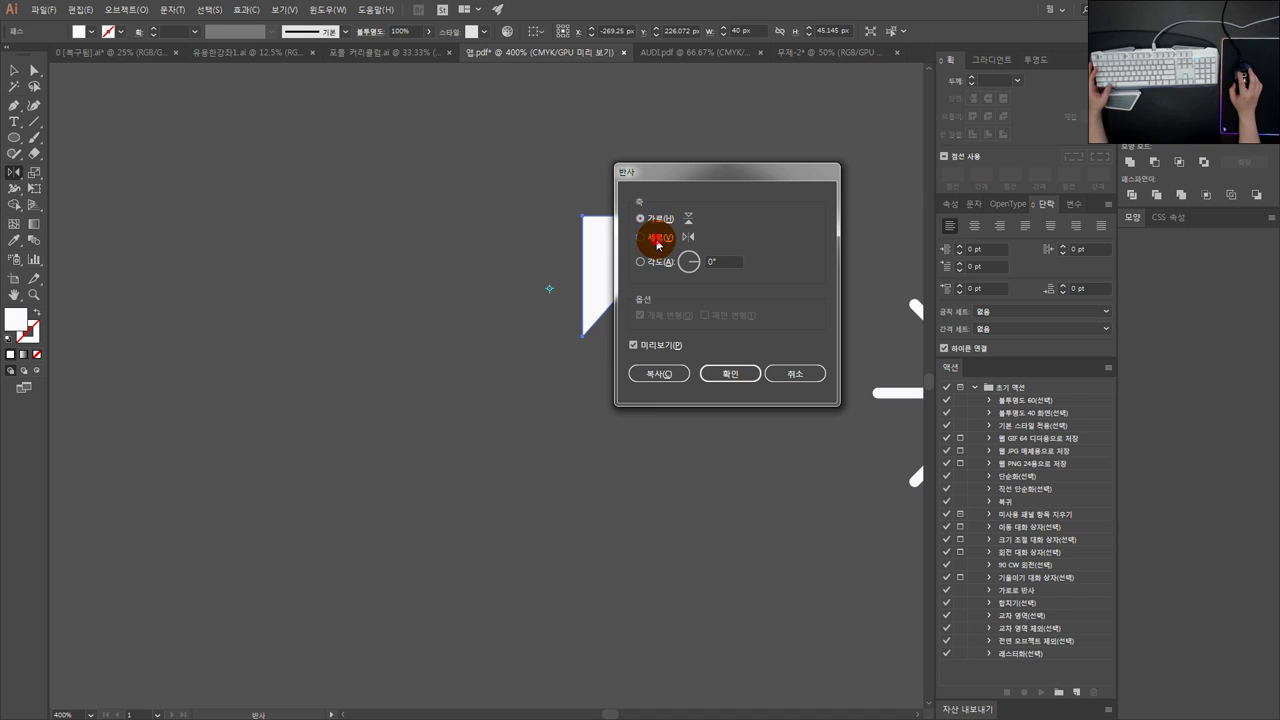
click(657, 240)
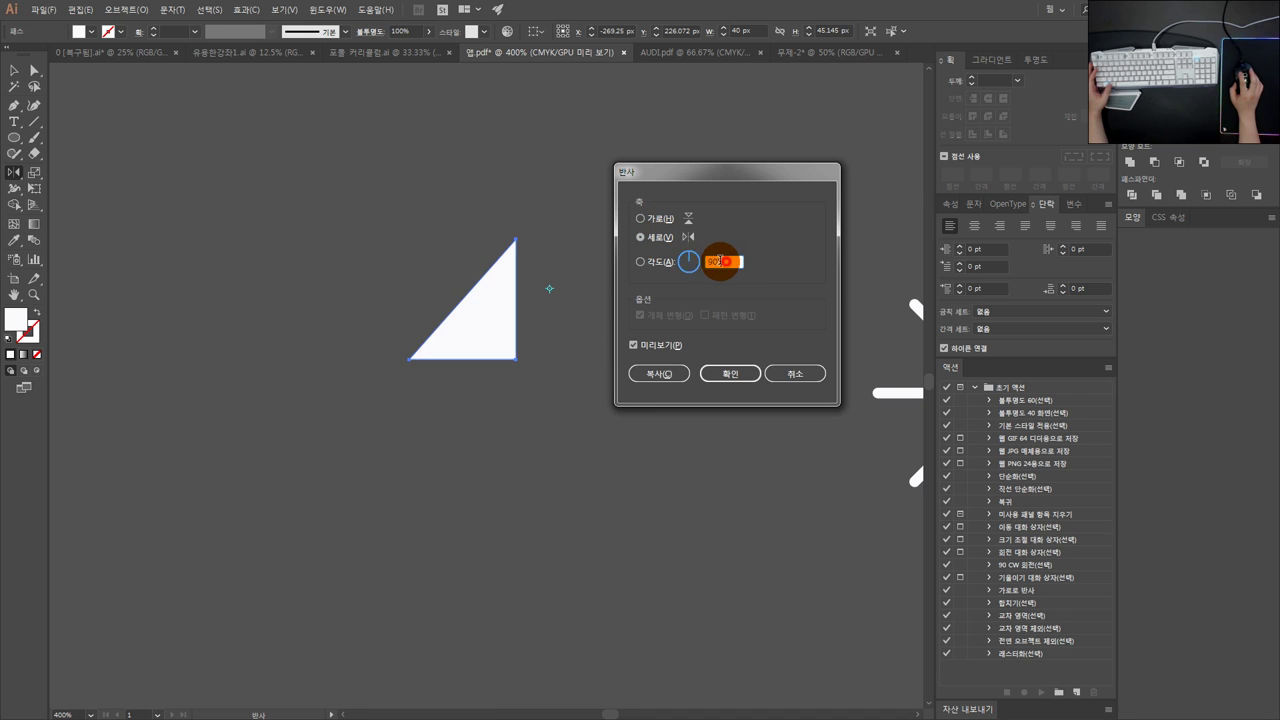
drag(719, 261, 688, 272)
text(45)
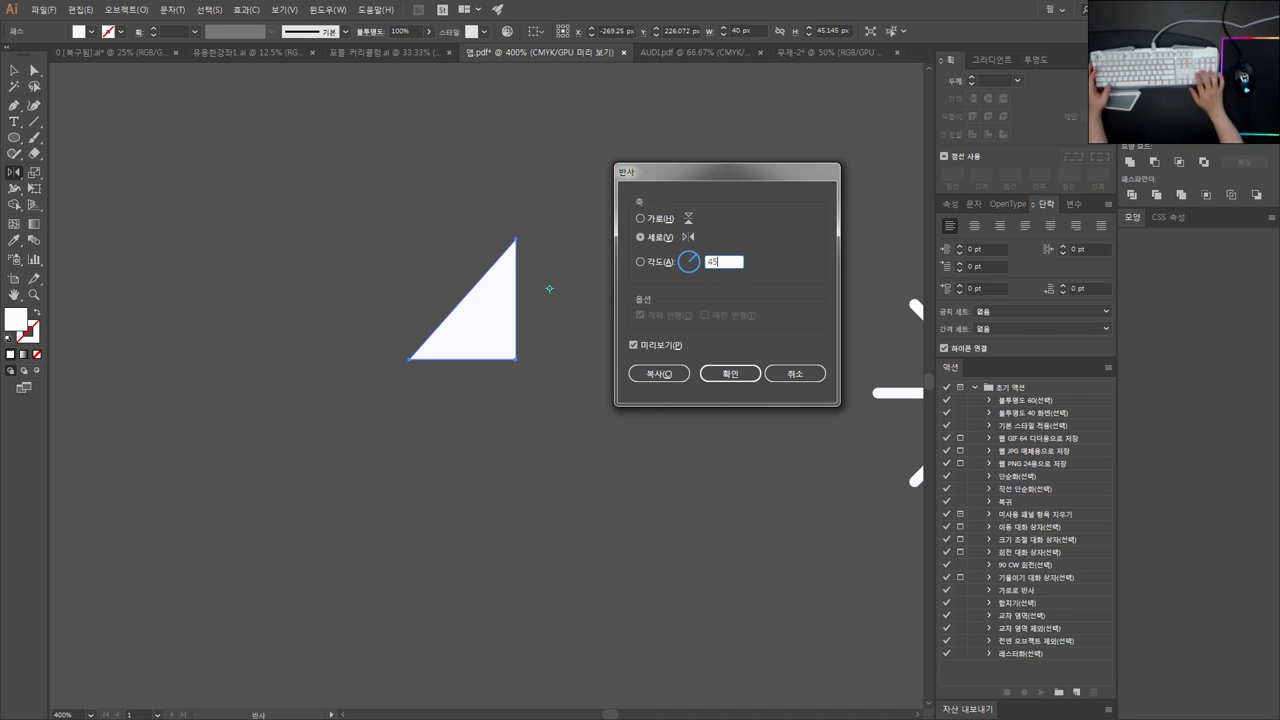
click(664, 345)
click(666, 352)
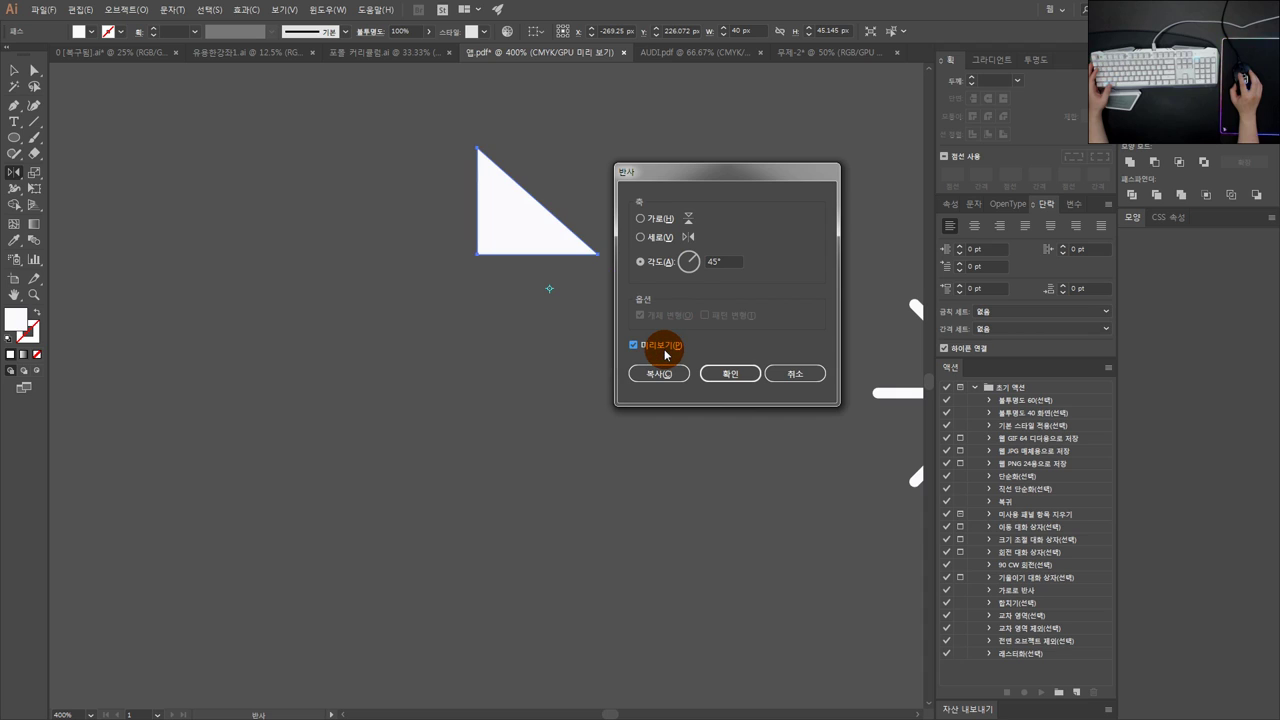
Step: Set the reflection angle to 90° and create a mirrored copy of the triangle
click(718, 286)
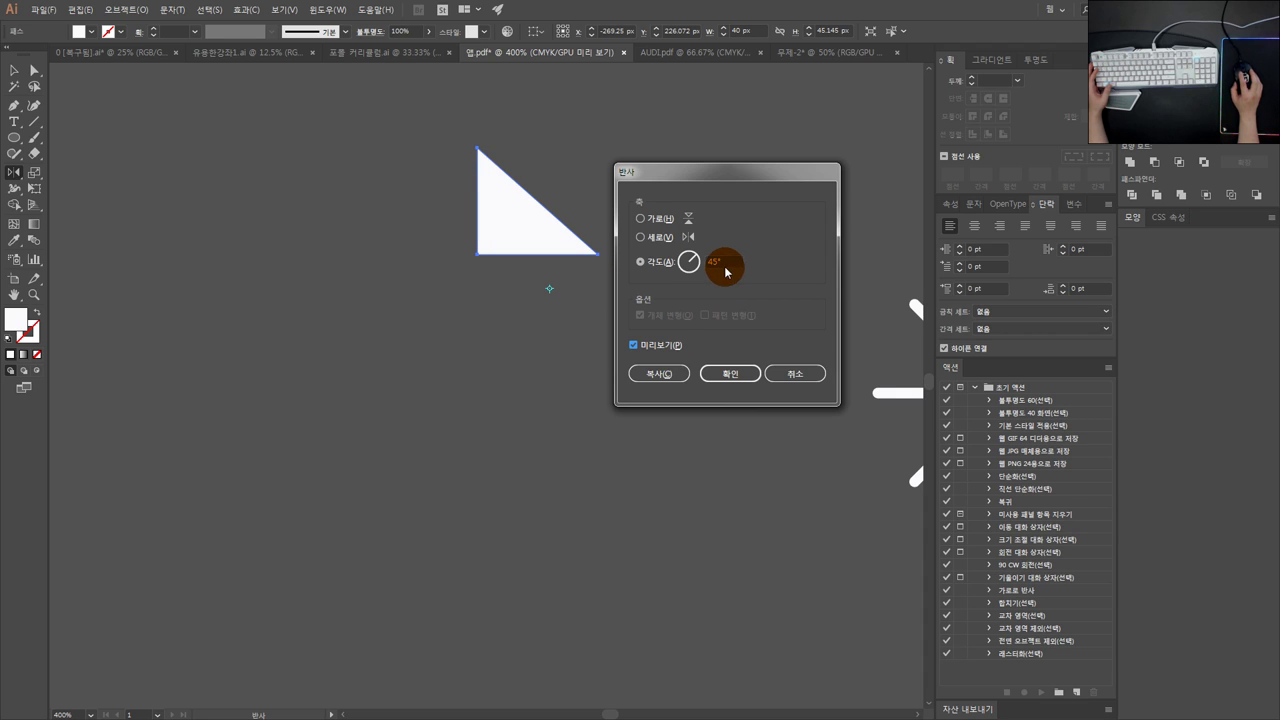
click(725, 266)
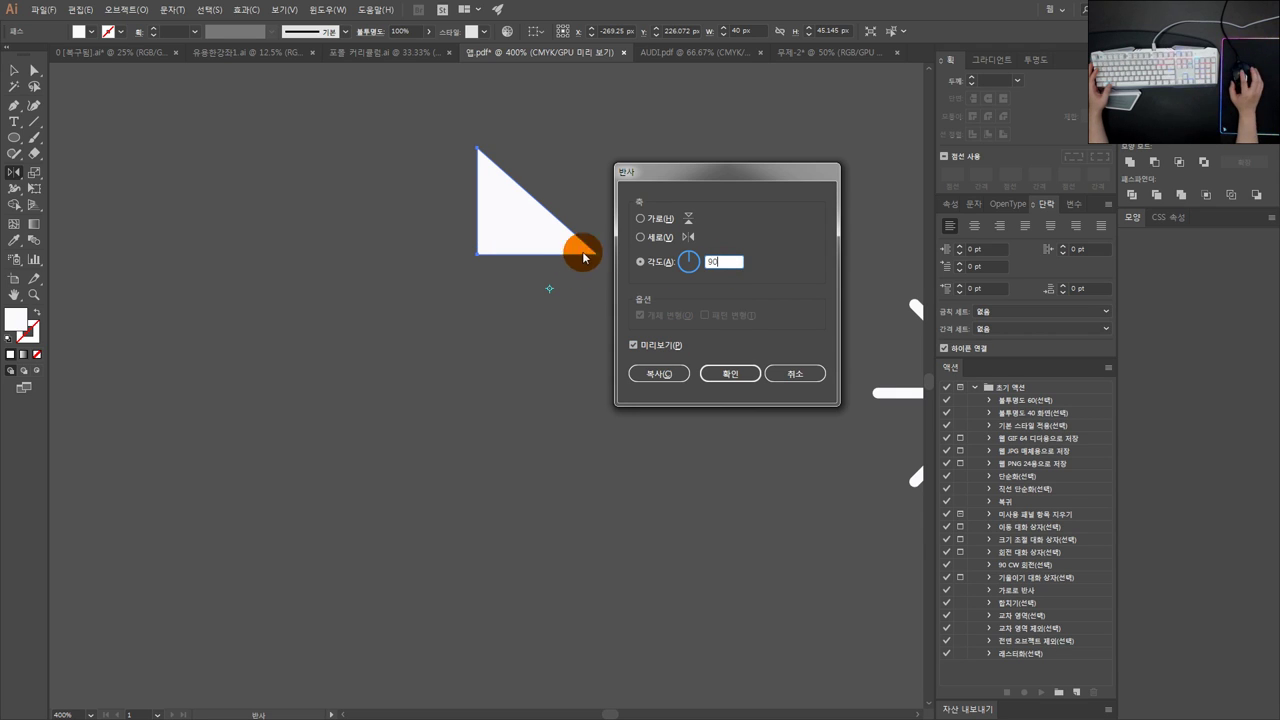
click(722, 373)
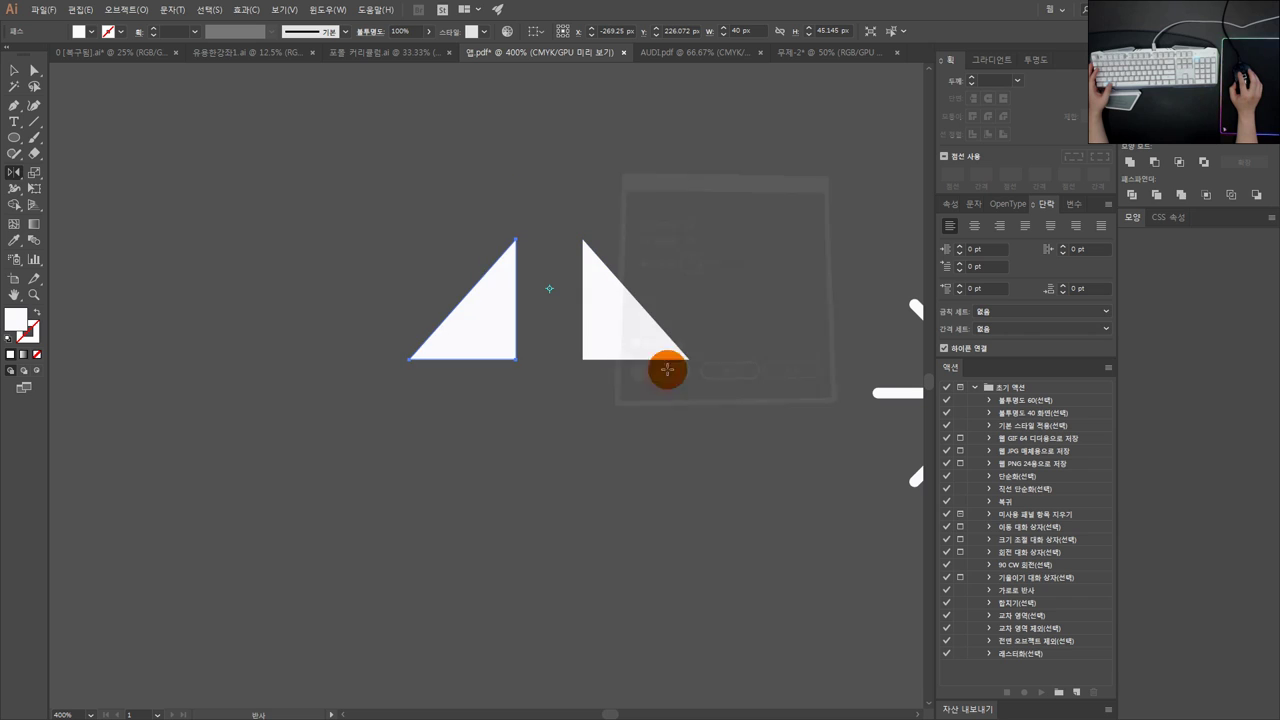
Step: Reflect a copy of both triangles across the horizontal axis through the second triangle's lower inner corner, and deselect everything
click(15, 70)
drag(653, 396, 351, 223)
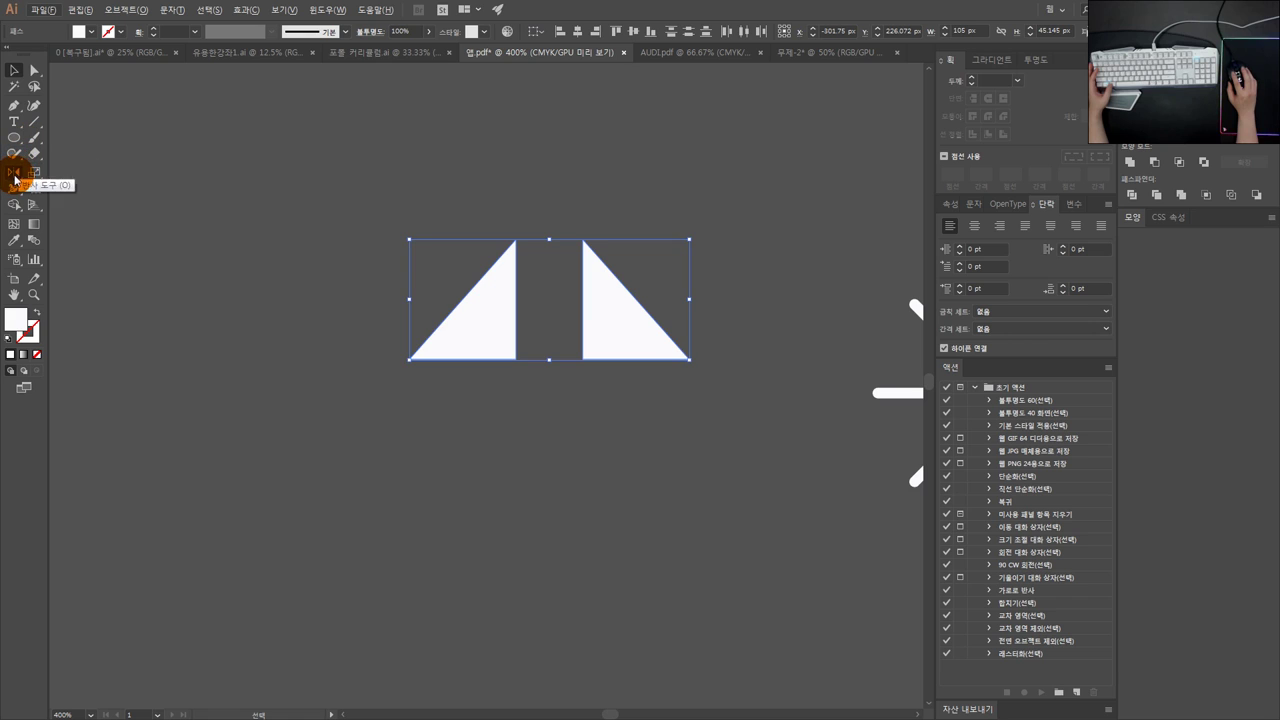
click(15, 172)
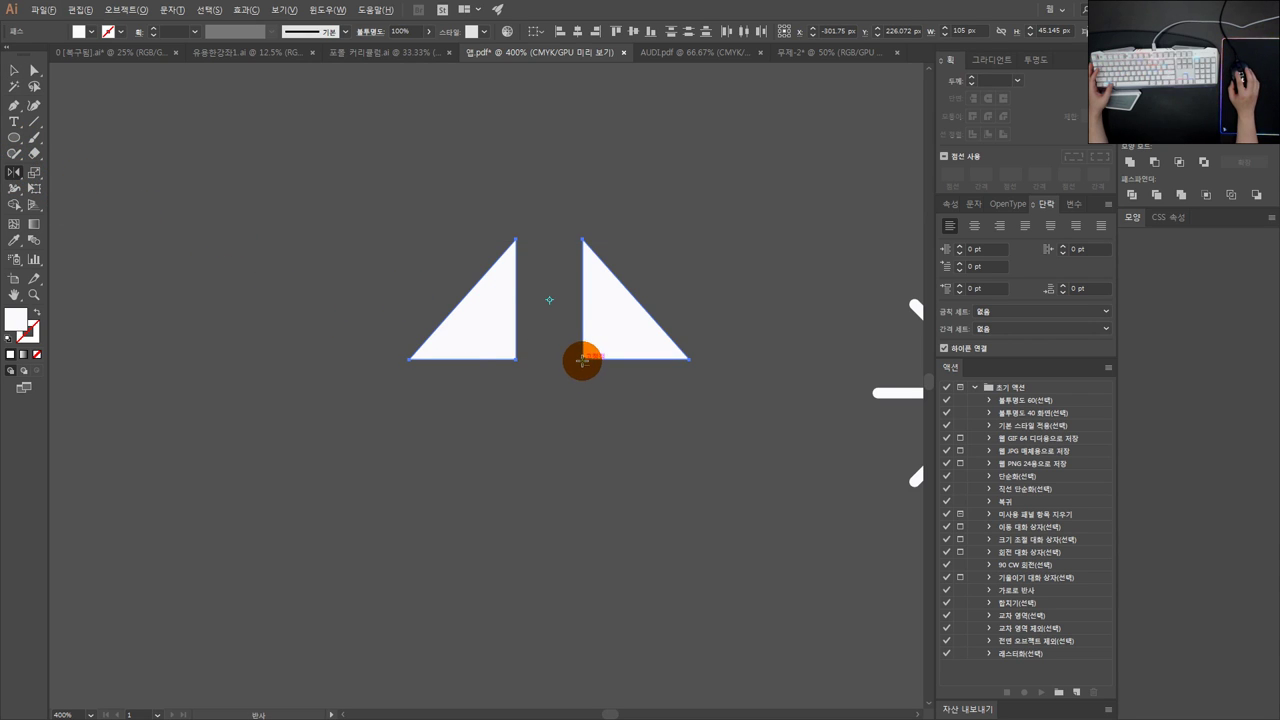
alt+click(582, 360)
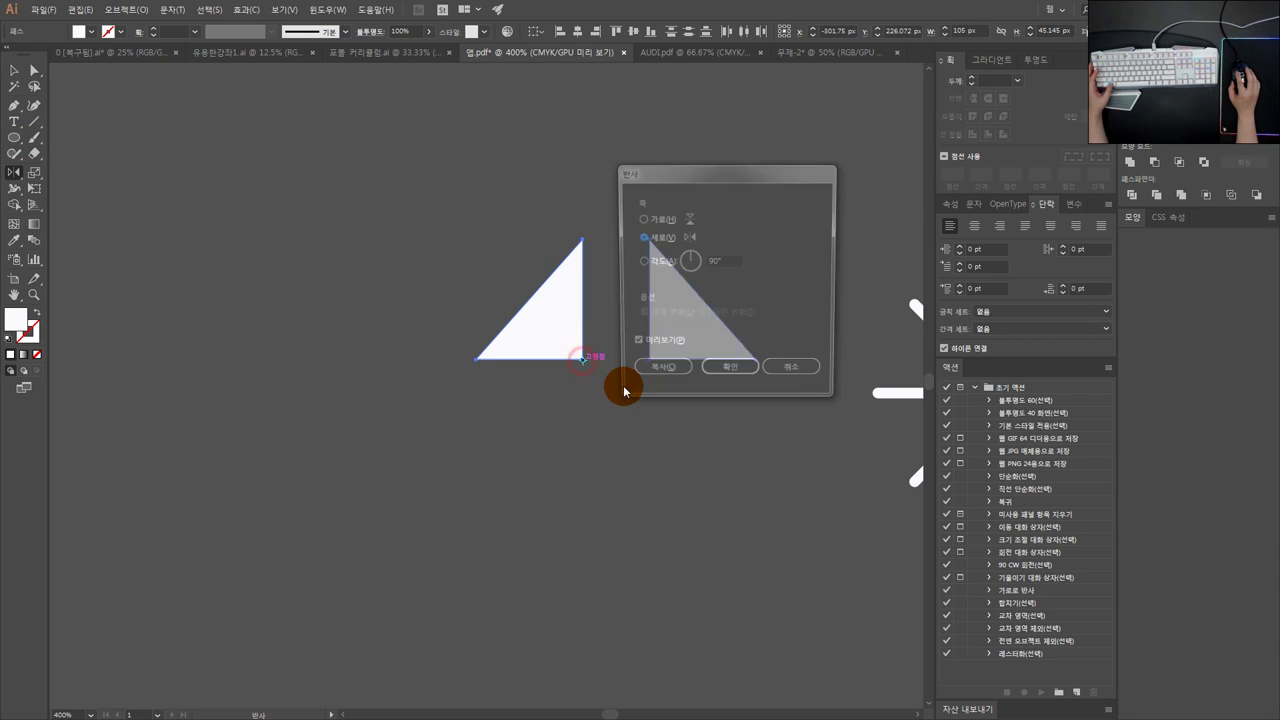
click(662, 220)
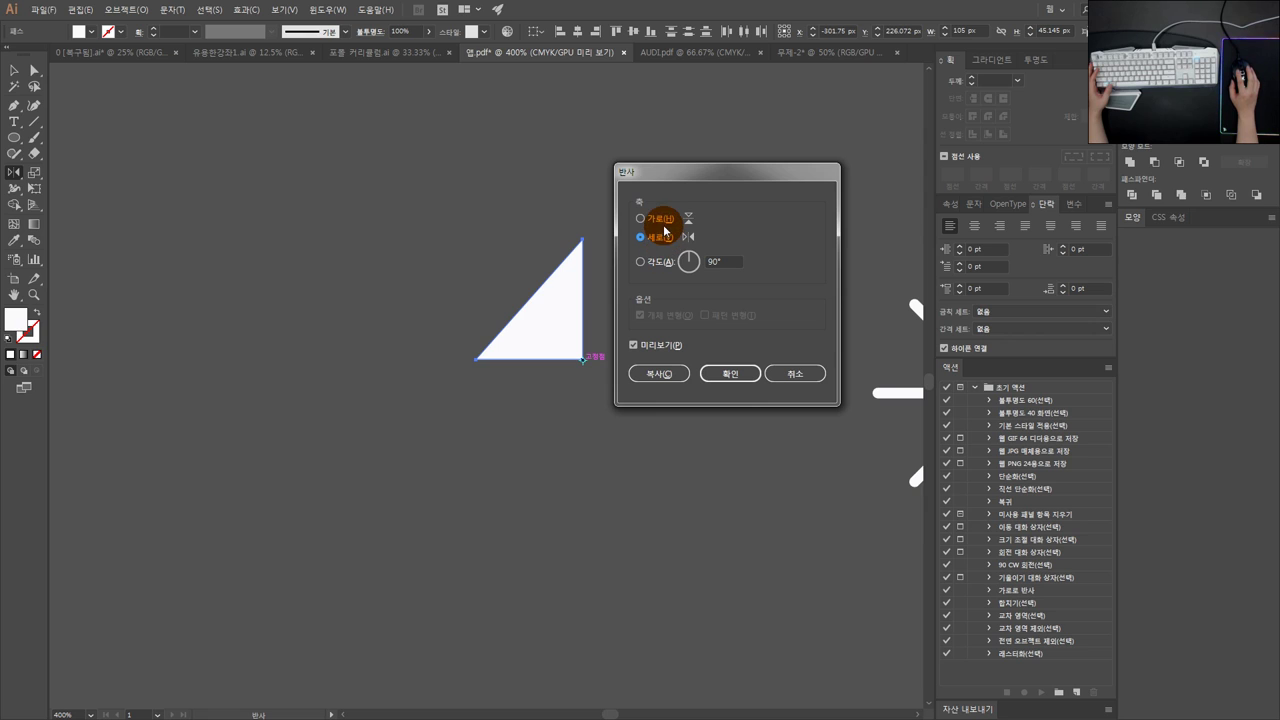
click(676, 375)
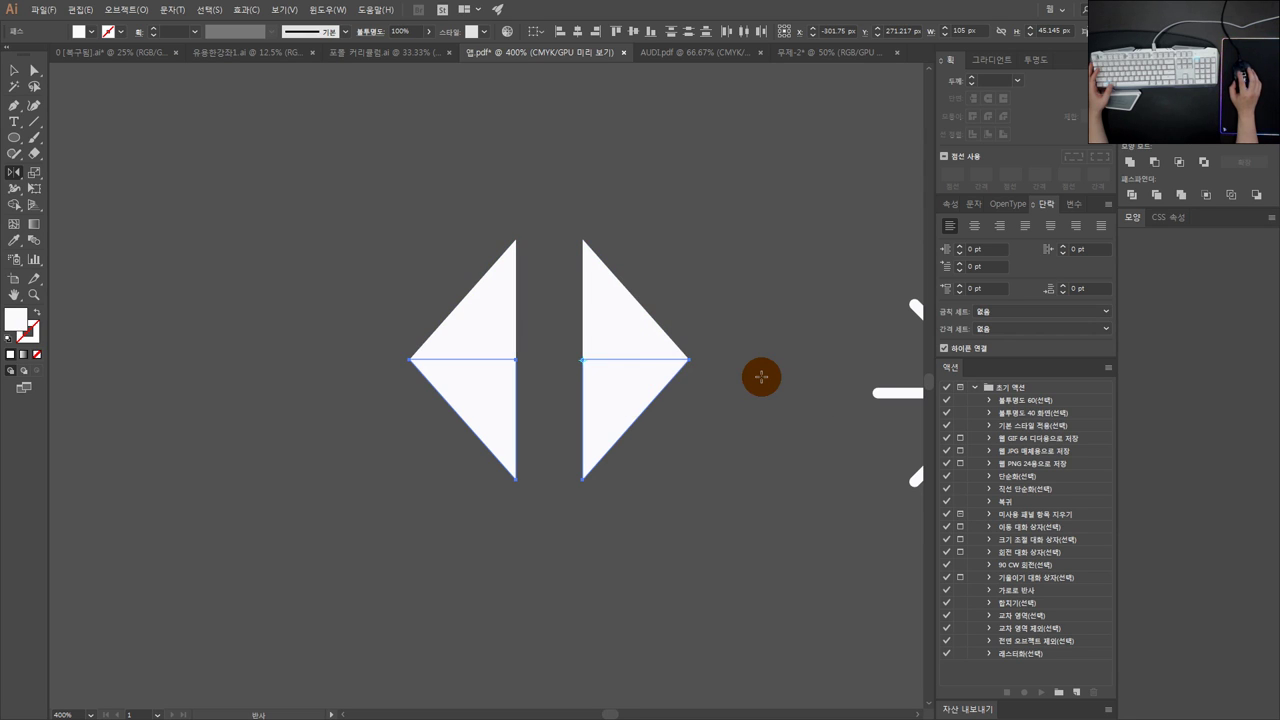
click(14, 70)
click(232, 281)
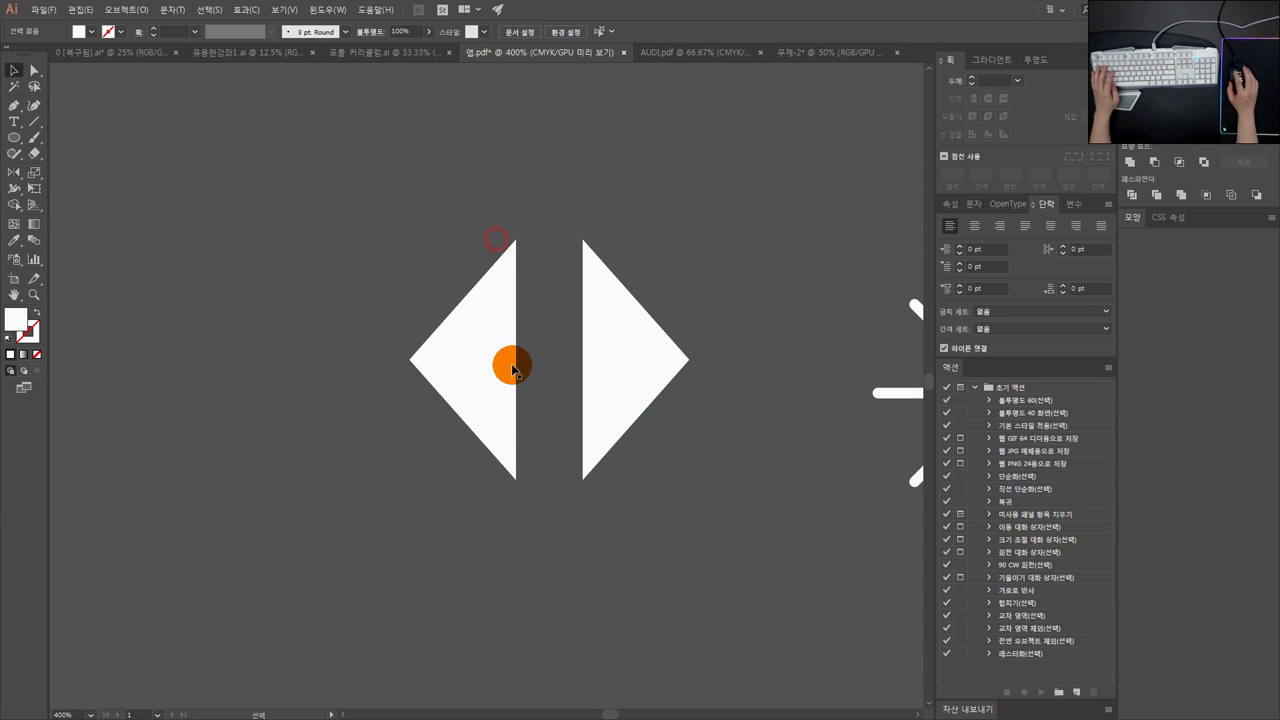
Step: Select the four practice triangles together with the sun icon, and switch to the 무제-2 document
scroll(509, 363, down, 3)
scroll(709, 408, down, 2)
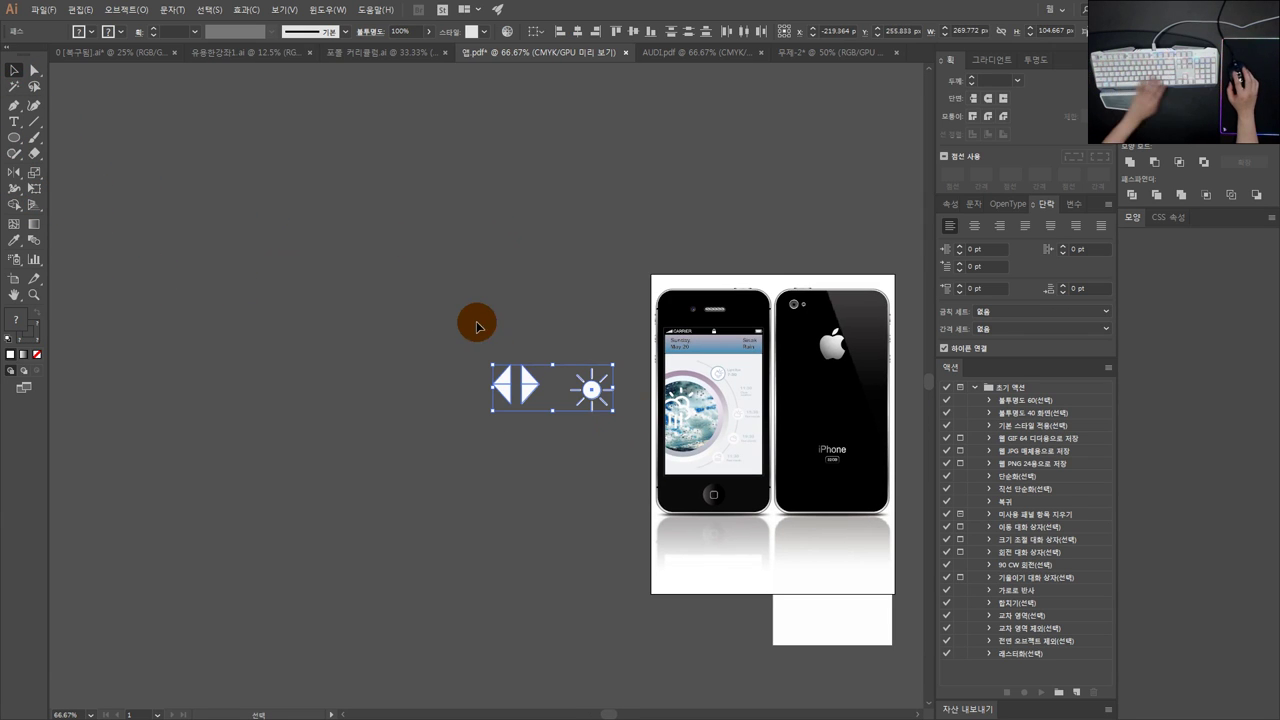
click(810, 52)
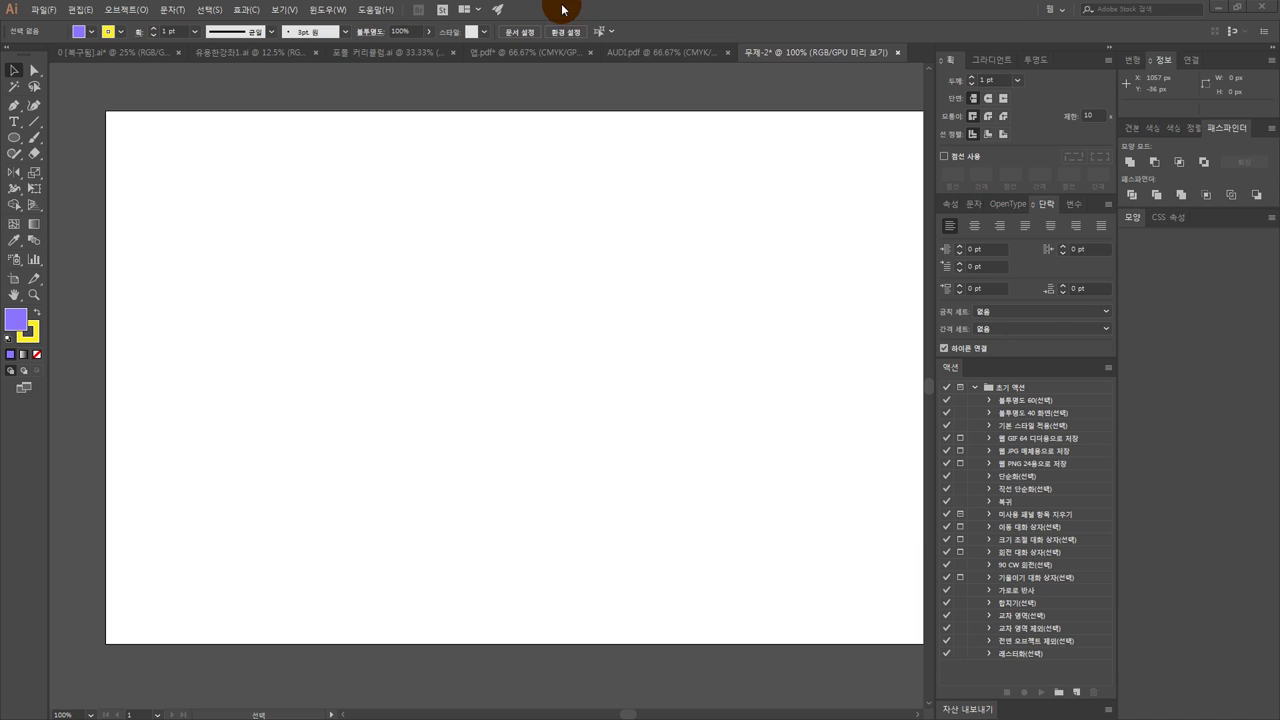
Step: Draw a rounded rectangle about 439 px wide and 289 px tall on the blank artboard, nudge it slightly sideways and deselect it
click(22, 148)
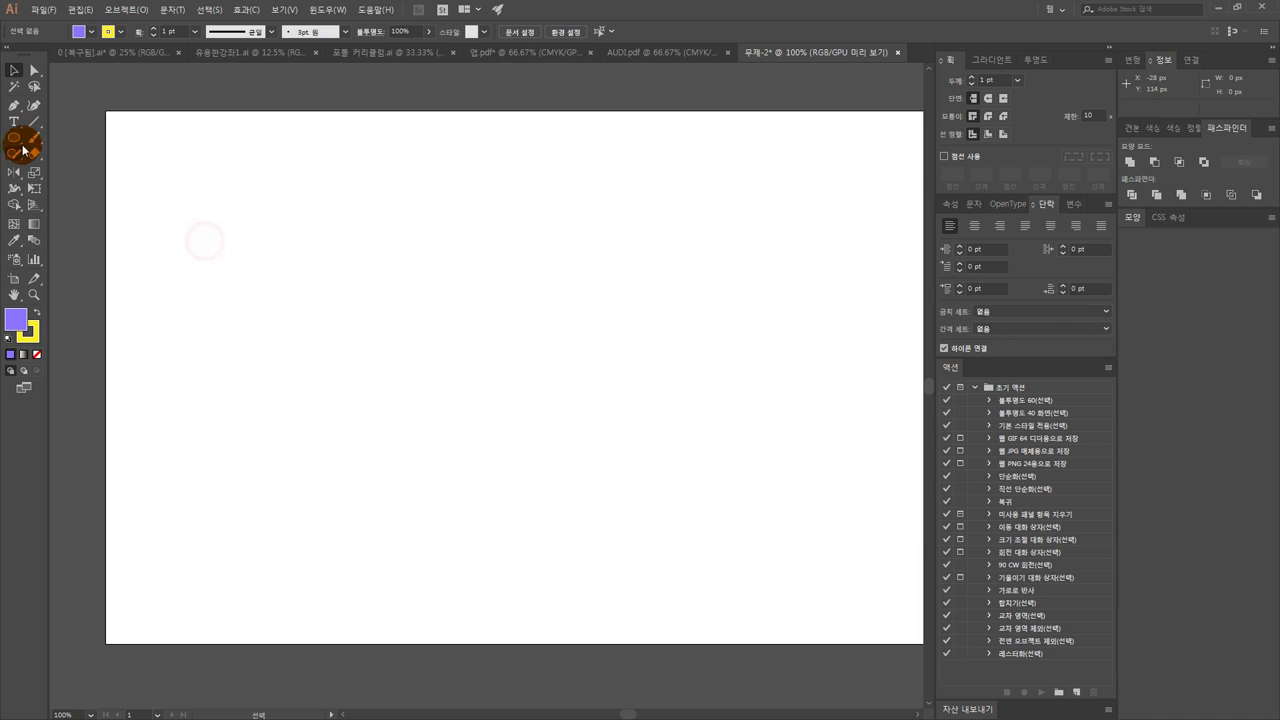
drag(20, 140, 72, 157)
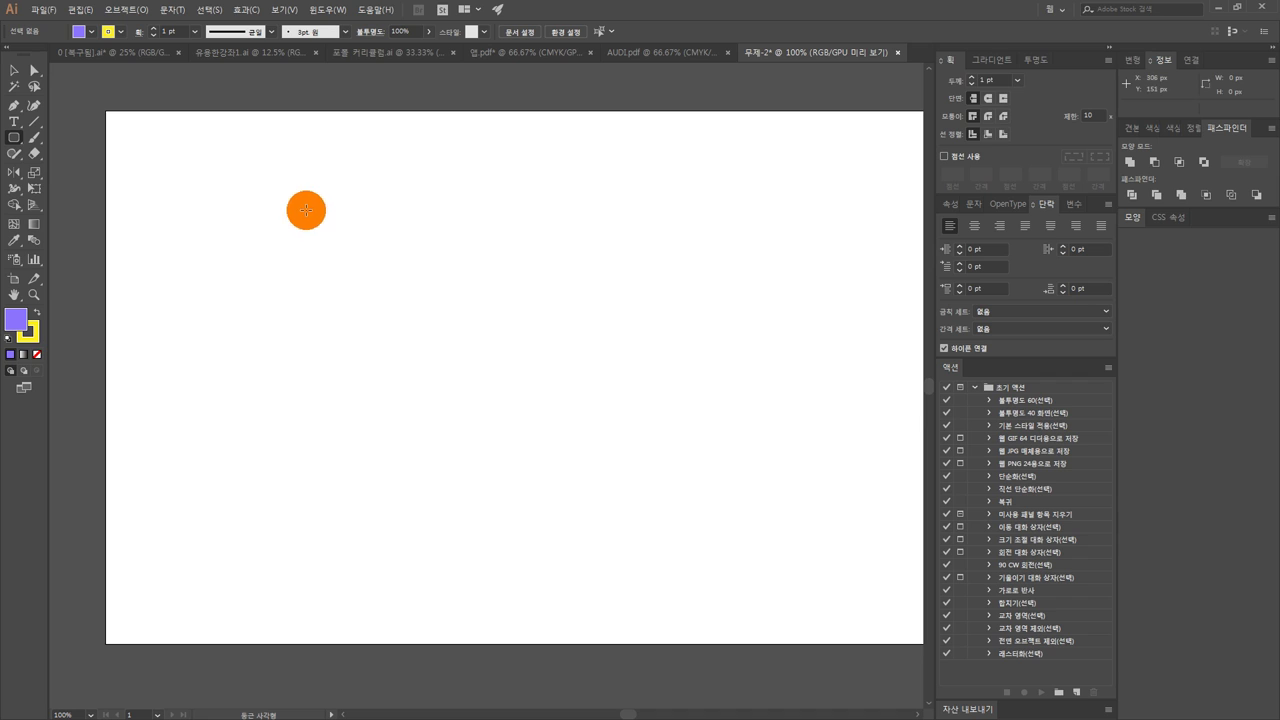
drag(283, 192, 576, 385)
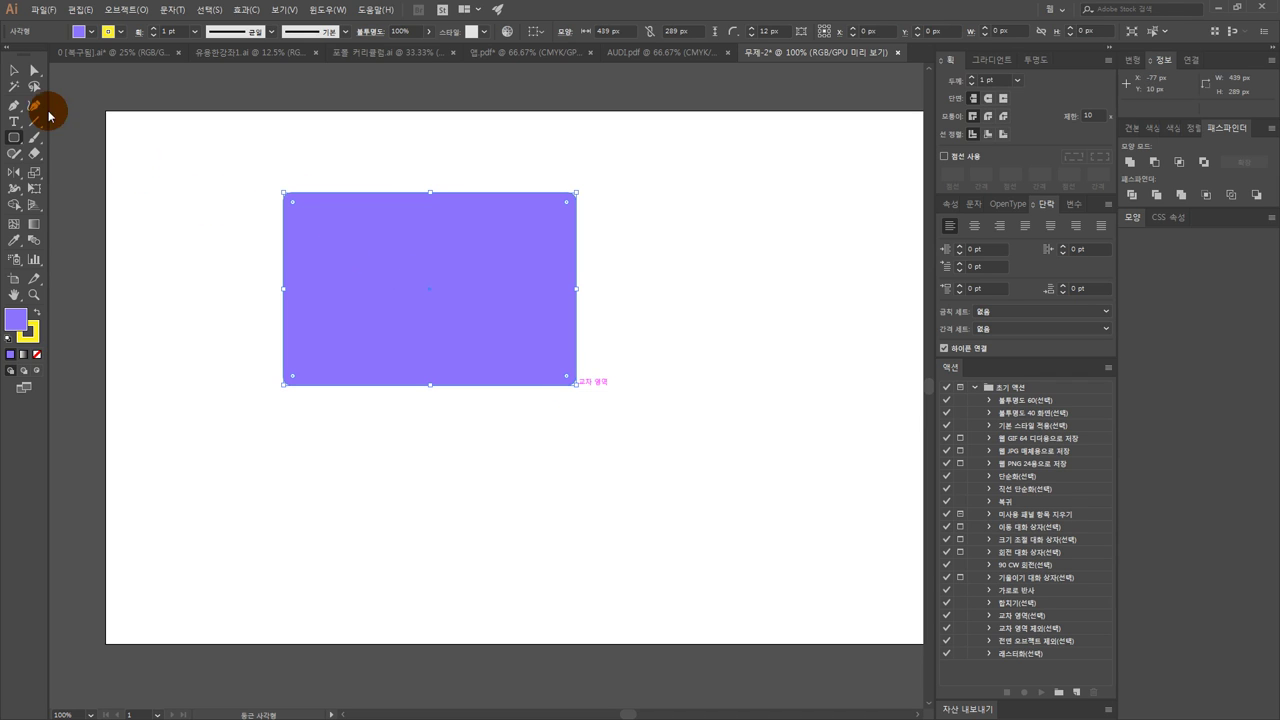
click(20, 74)
drag(494, 192, 498, 192)
click(612, 180)
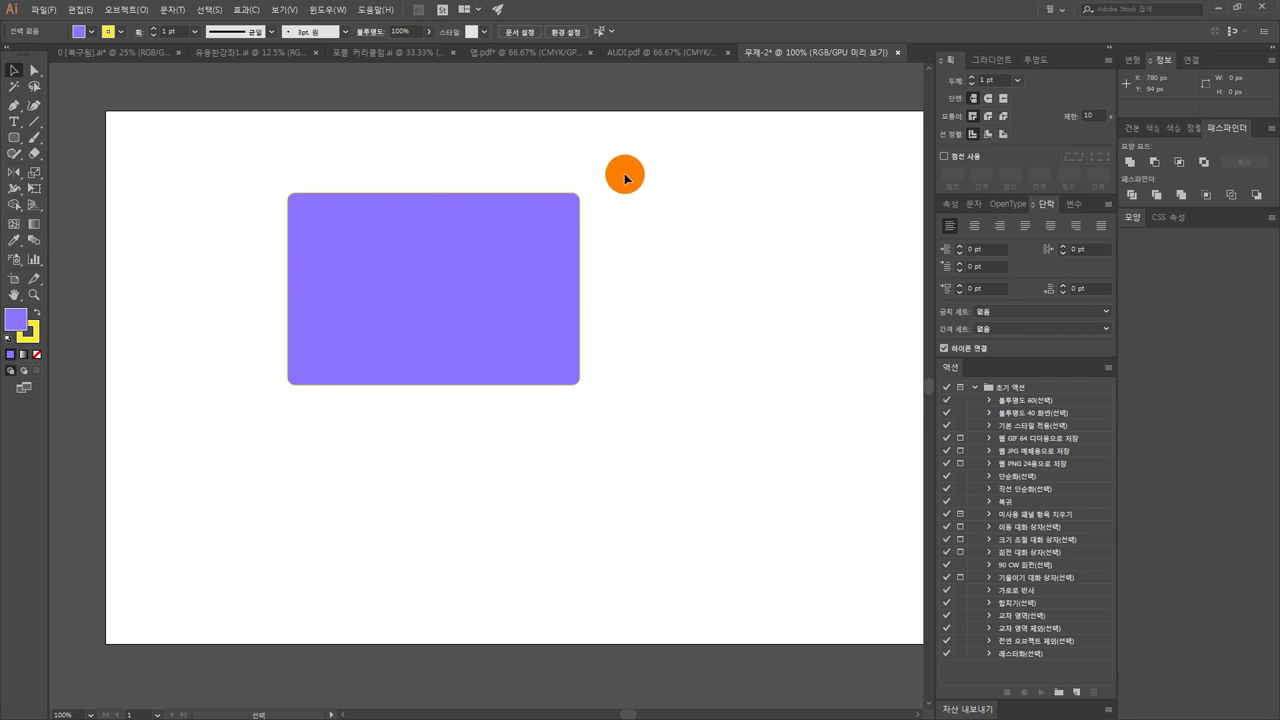
Step: Give the rounded rectangle a purple fill and no stroke, and deselect it
click(505, 250)
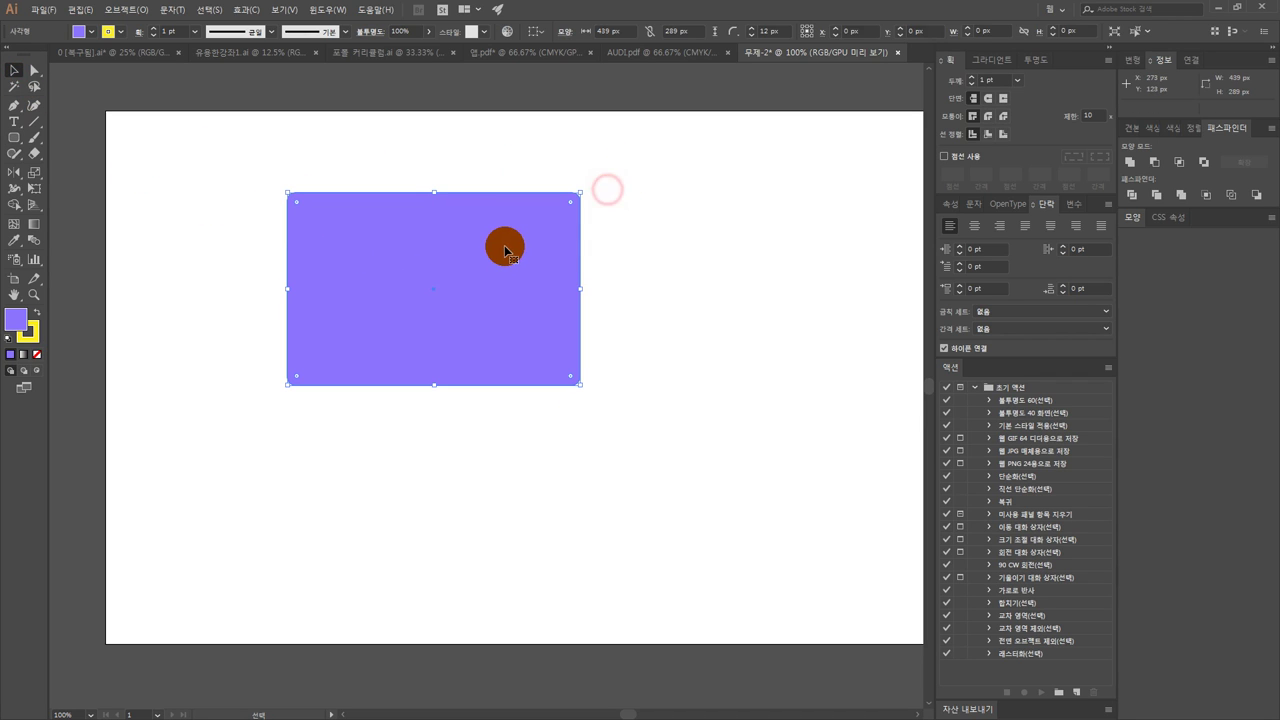
click(33, 334)
click(37, 354)
click(37, 312)
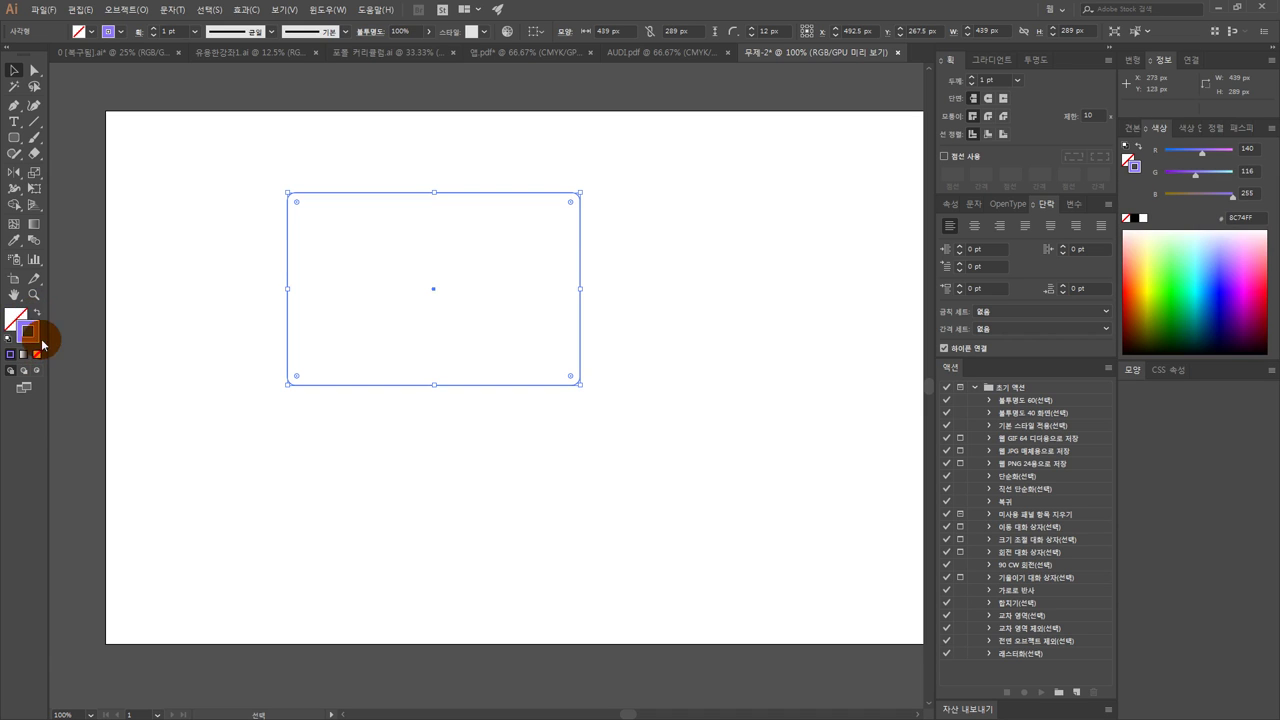
click(37, 312)
click(643, 183)
Step: Set both the width and the height of the rounded rectangle to 100 px in its Transform properties
click(458, 277)
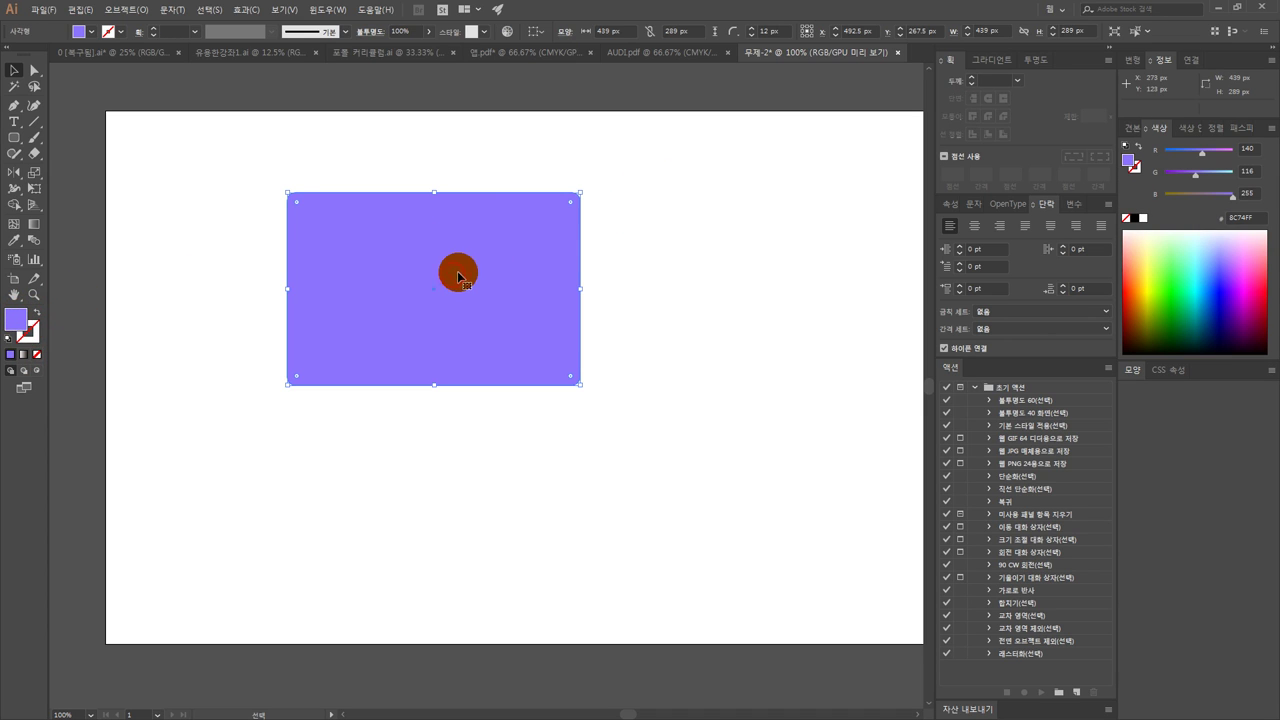
click(1134, 61)
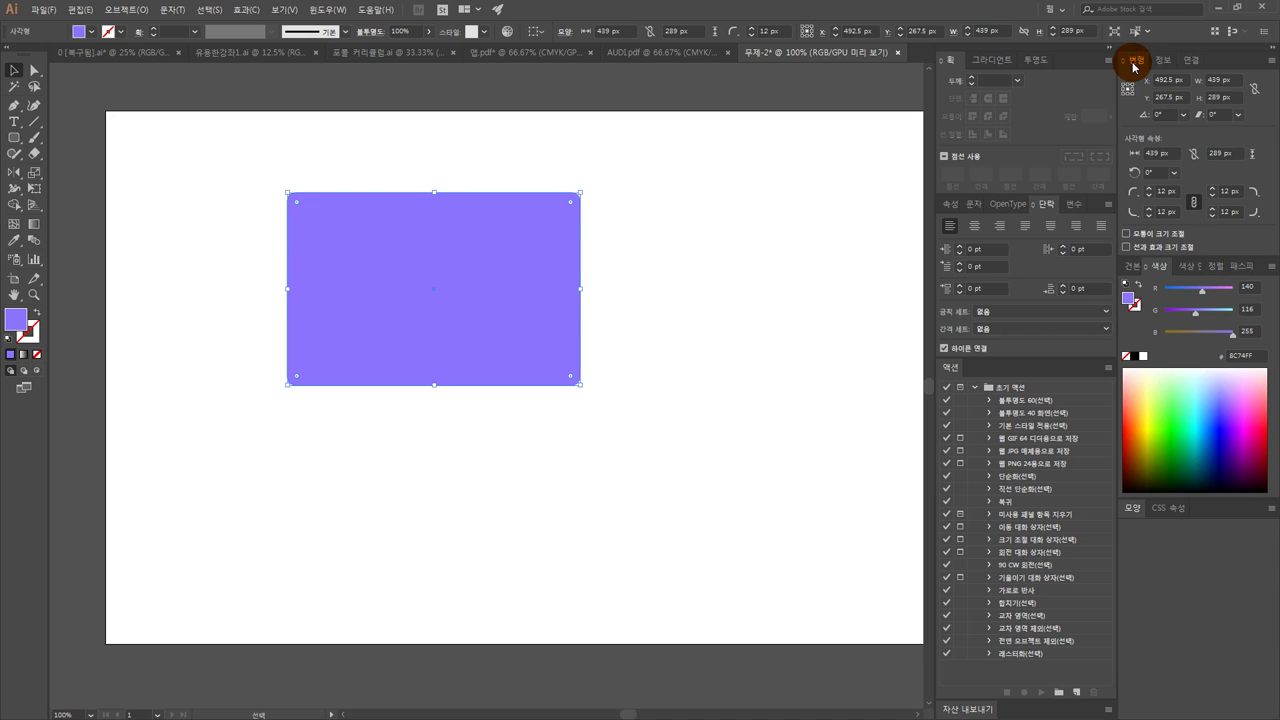
click(1178, 190)
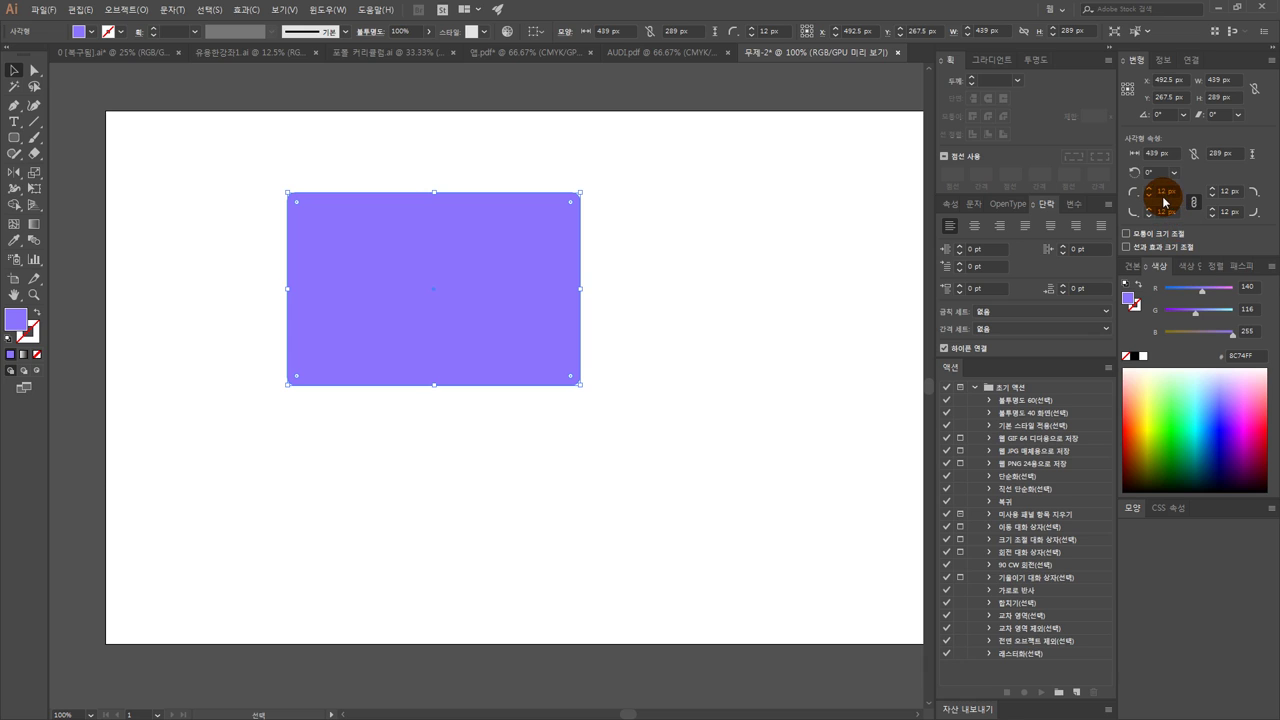
double_click(1163, 192)
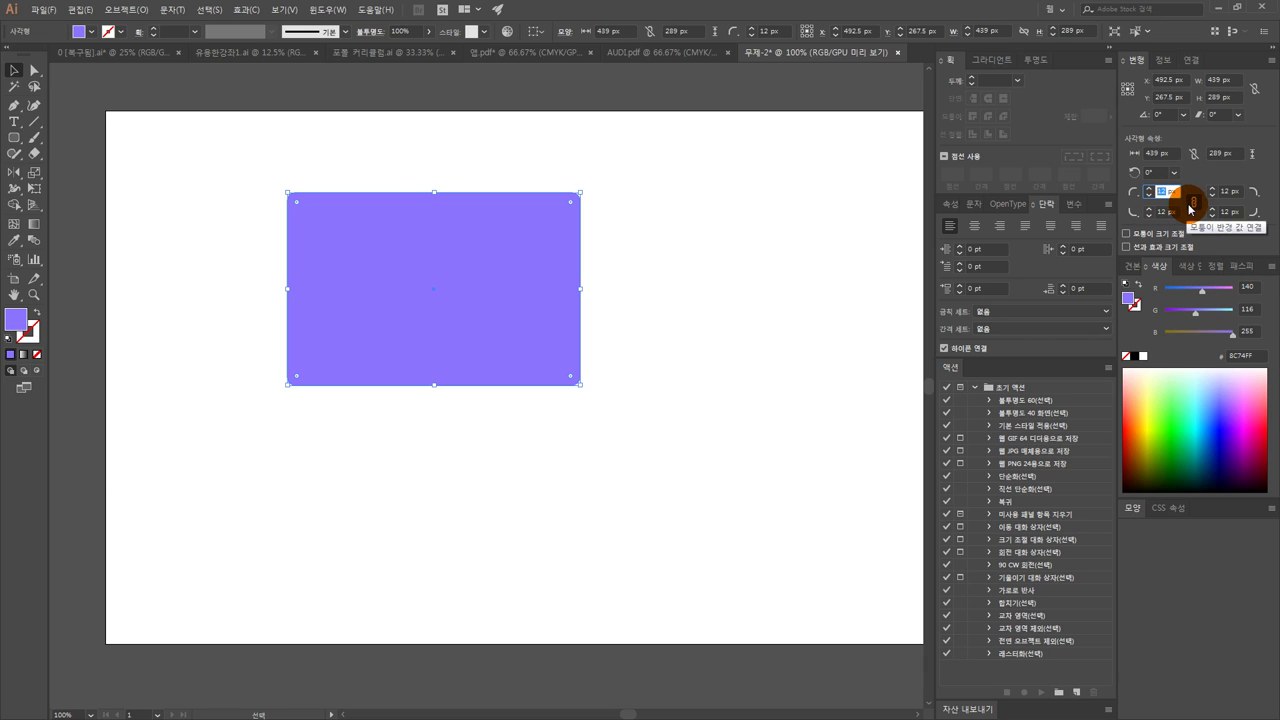
double_click(1160, 153)
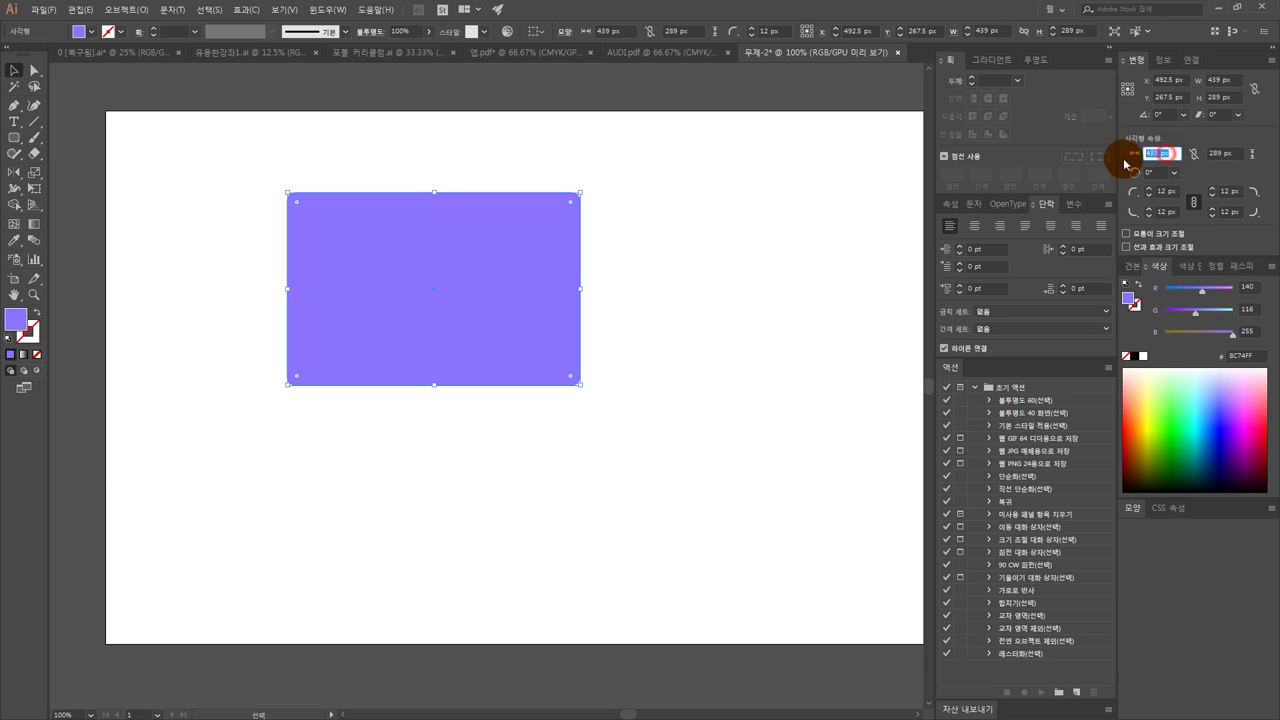
text(100)
double_click(1232, 153)
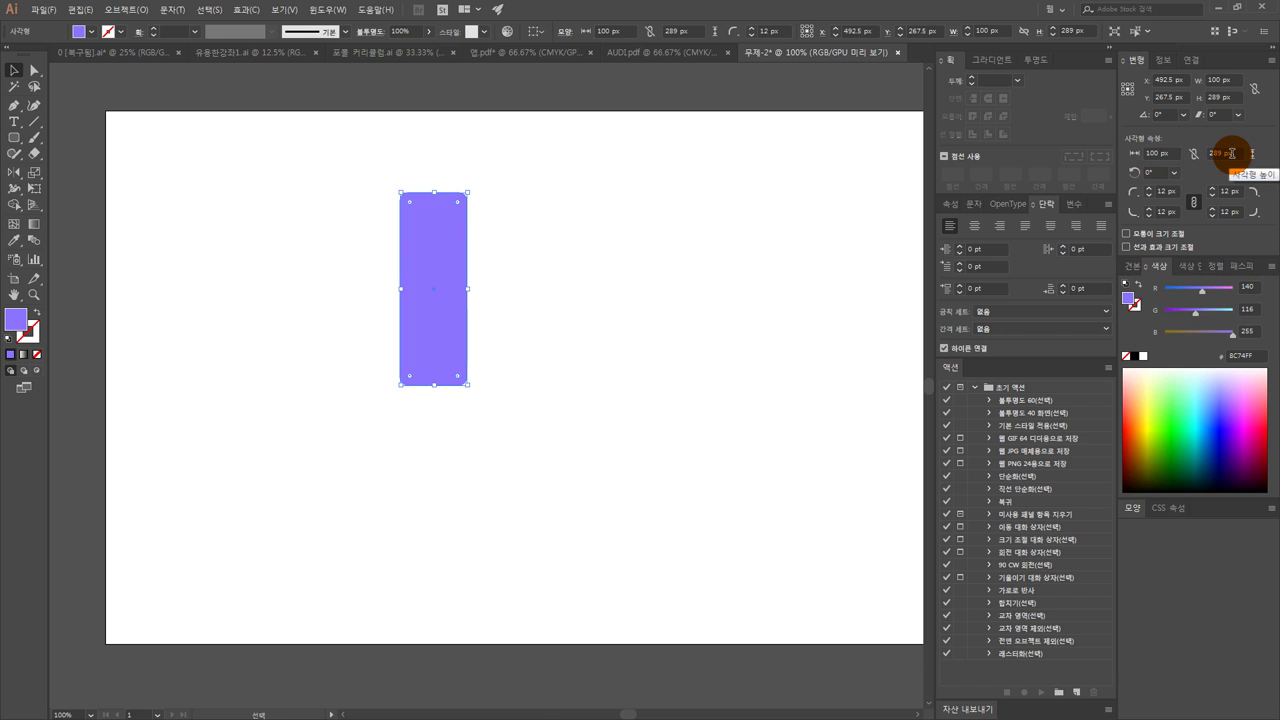
text(100)
key(Return)
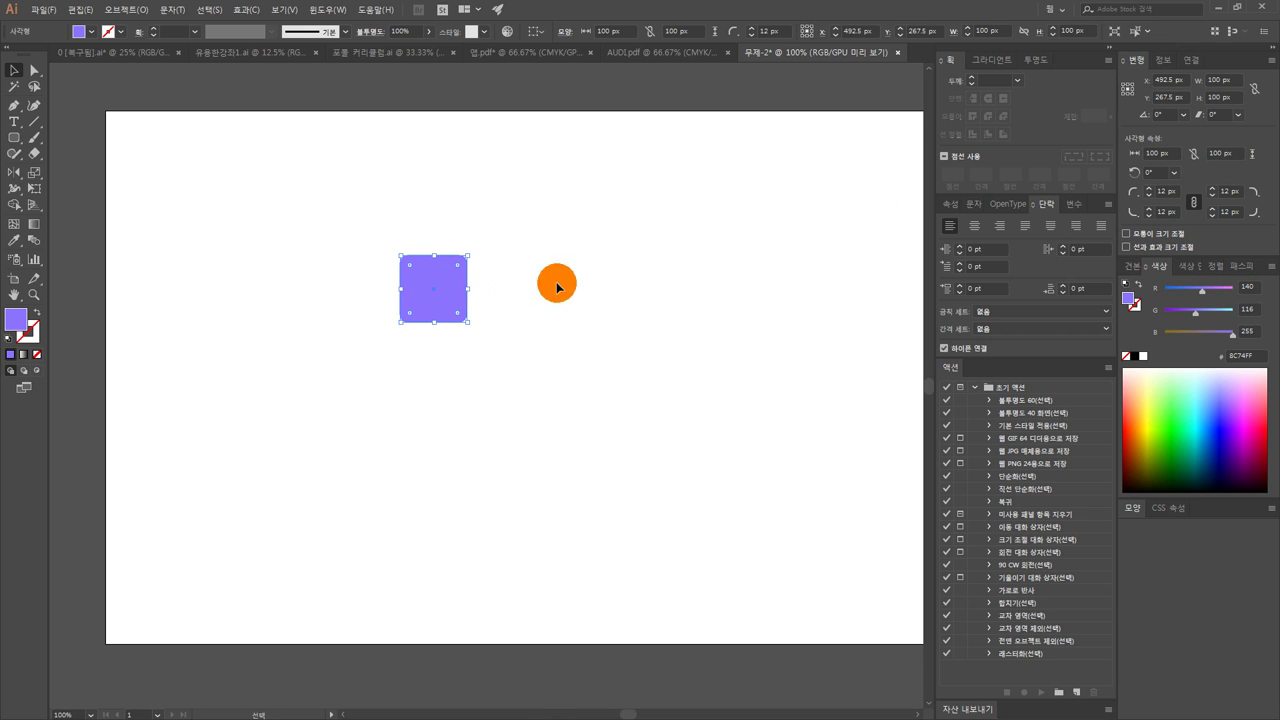
Step: Set all four linked corner radii of the purple square to 20 px
scroll(557, 287, up, 1)
click(508, 286)
drag(514, 286, 650, 251)
scroll(552, 262, up, 3)
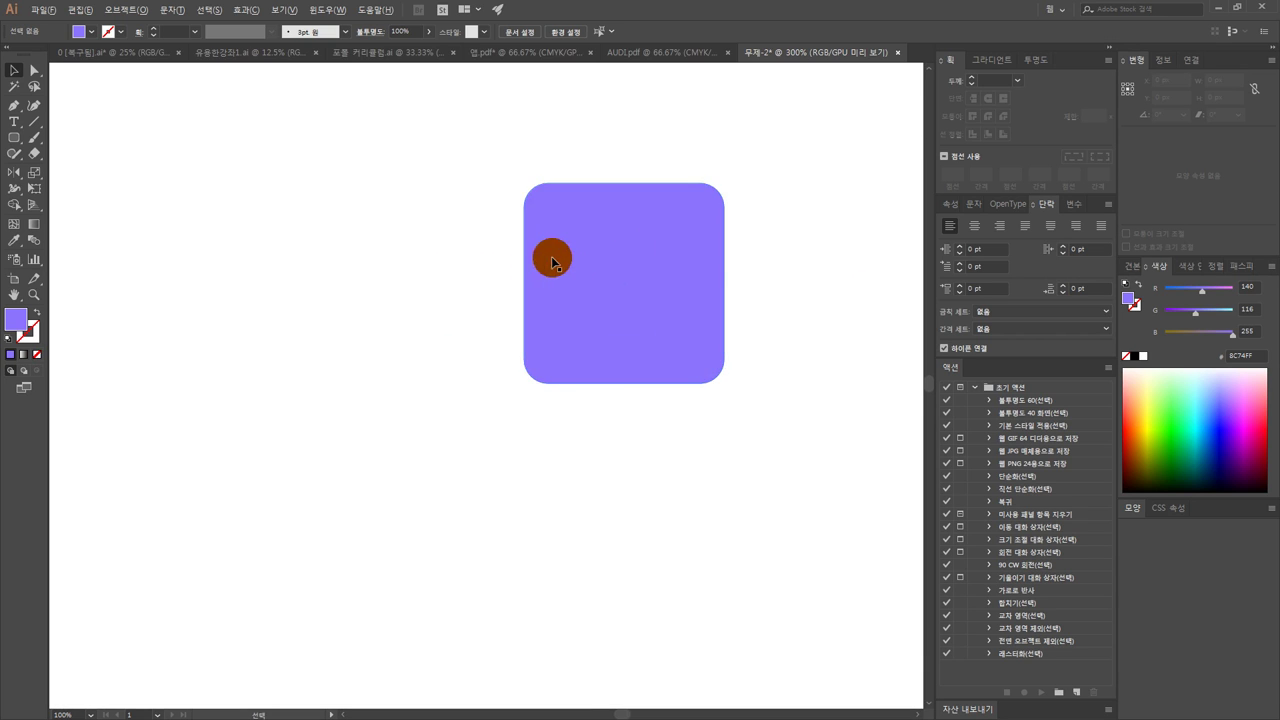
click(552, 262)
scroll(797, 264, right, 2)
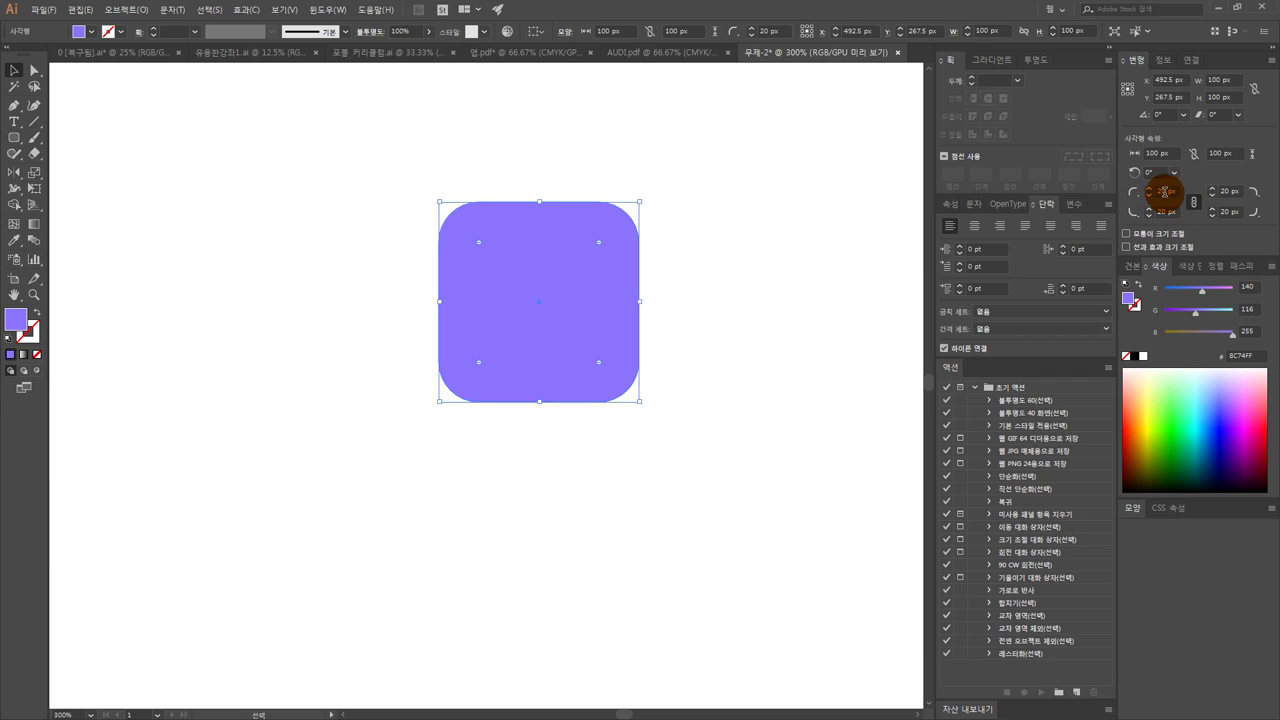
Step: Set all four linked corner radii of the purple square to 5 px and reselect the square
text(5)
key(Return)
click(823, 223)
click(563, 257)
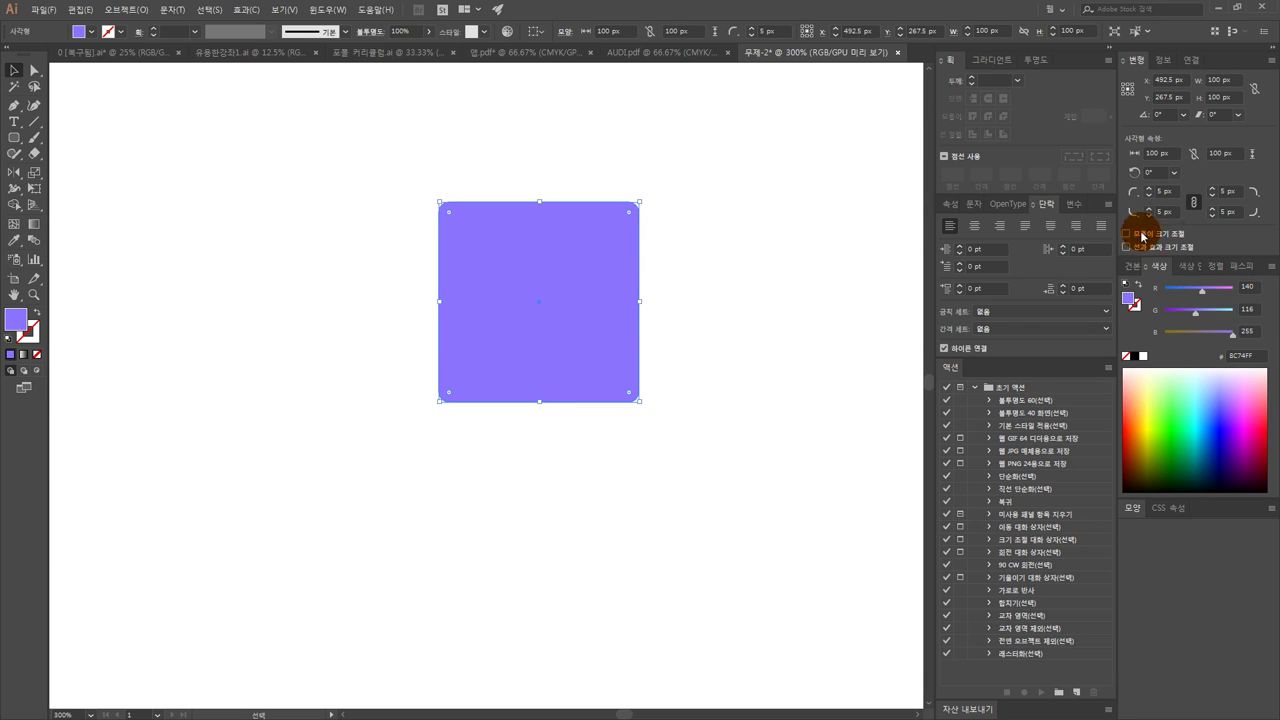
Step: Unlink the corner radii, set the square's two upper corners to 50 px, and deselect it
click(1194, 204)
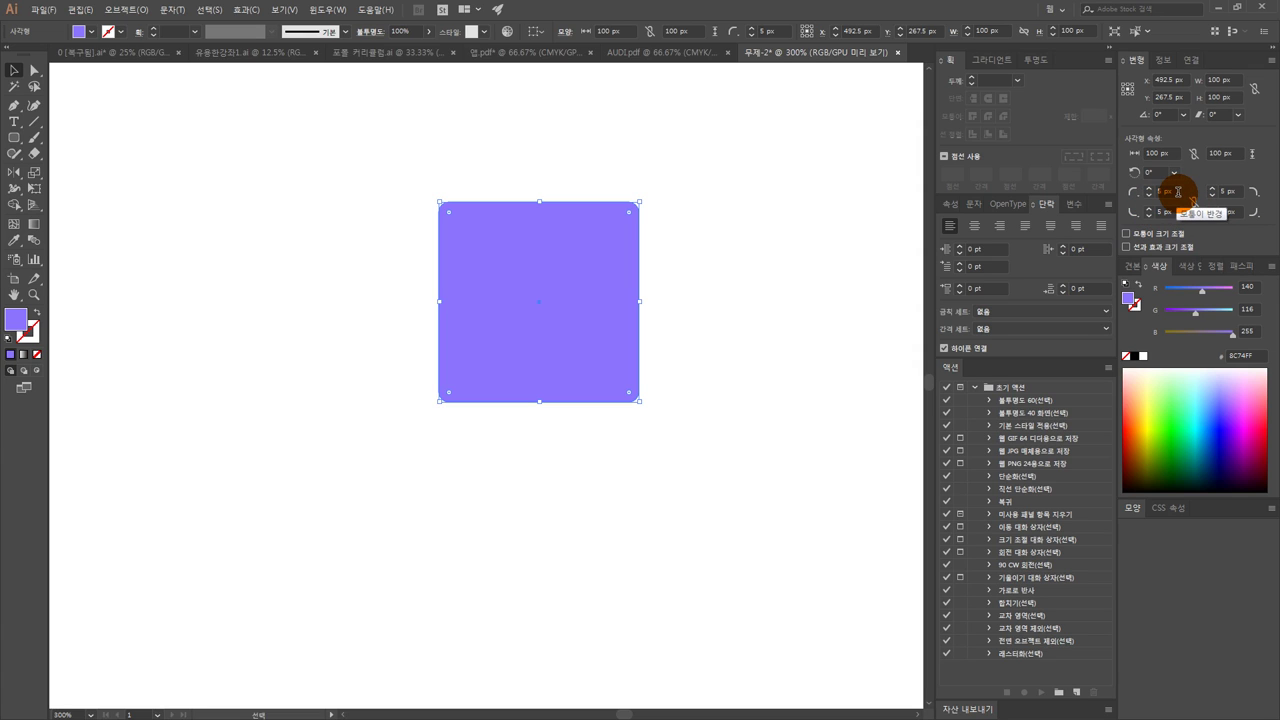
click(1175, 192)
text(50)
key(Return)
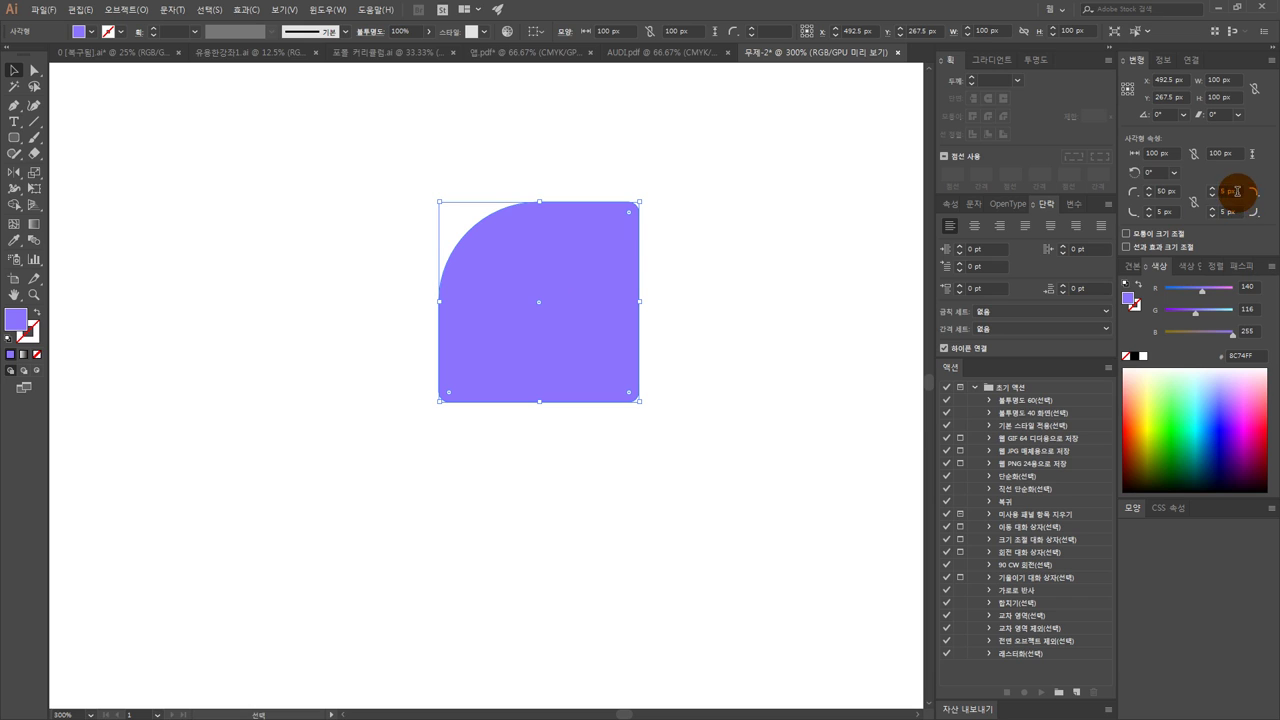
text(50)
key(Return)
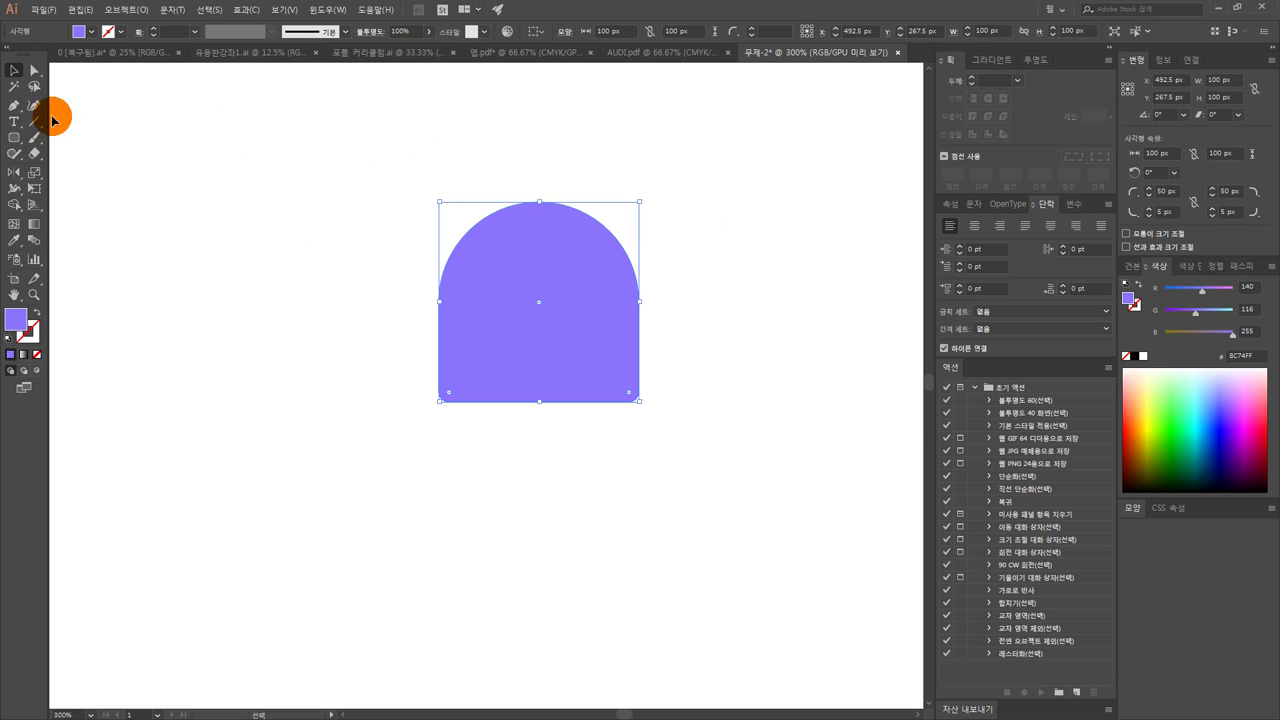
click(300, 120)
scroll(703, 287, down, 2)
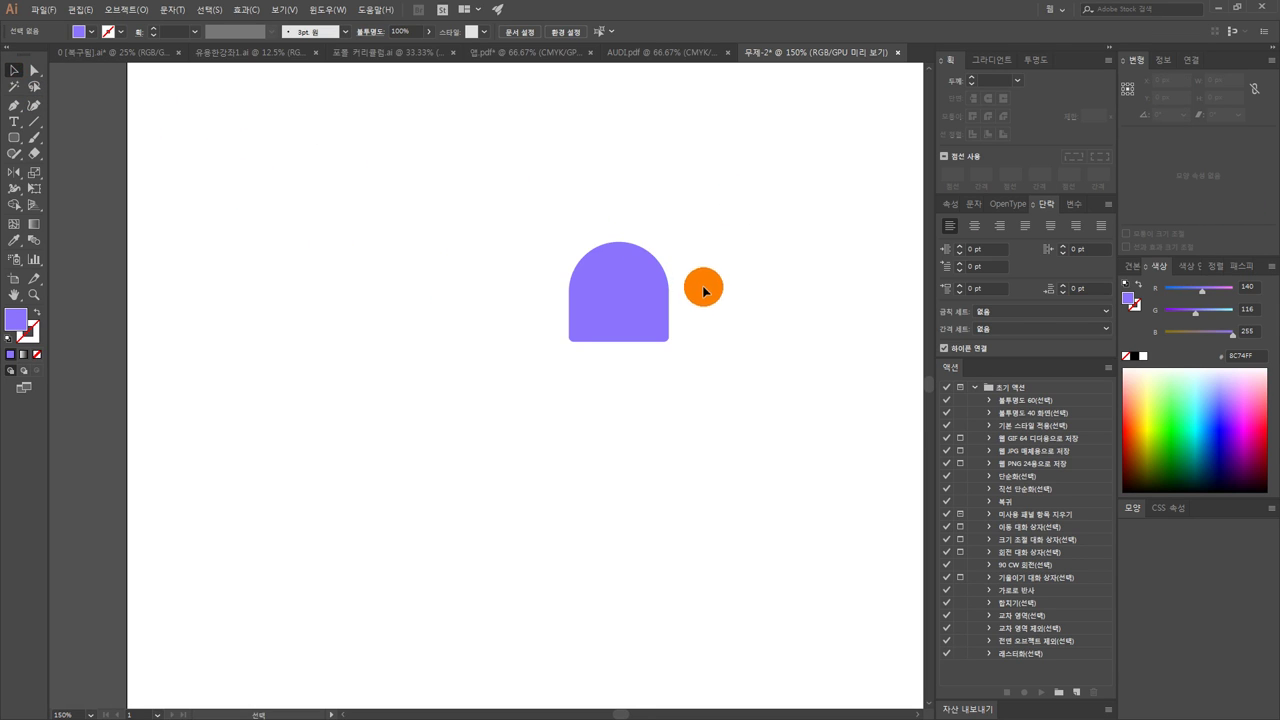
Step: Draw a polygon about 87 px wide to the upper left of the arched shape and reduce it to 3 sides
click(643, 294)
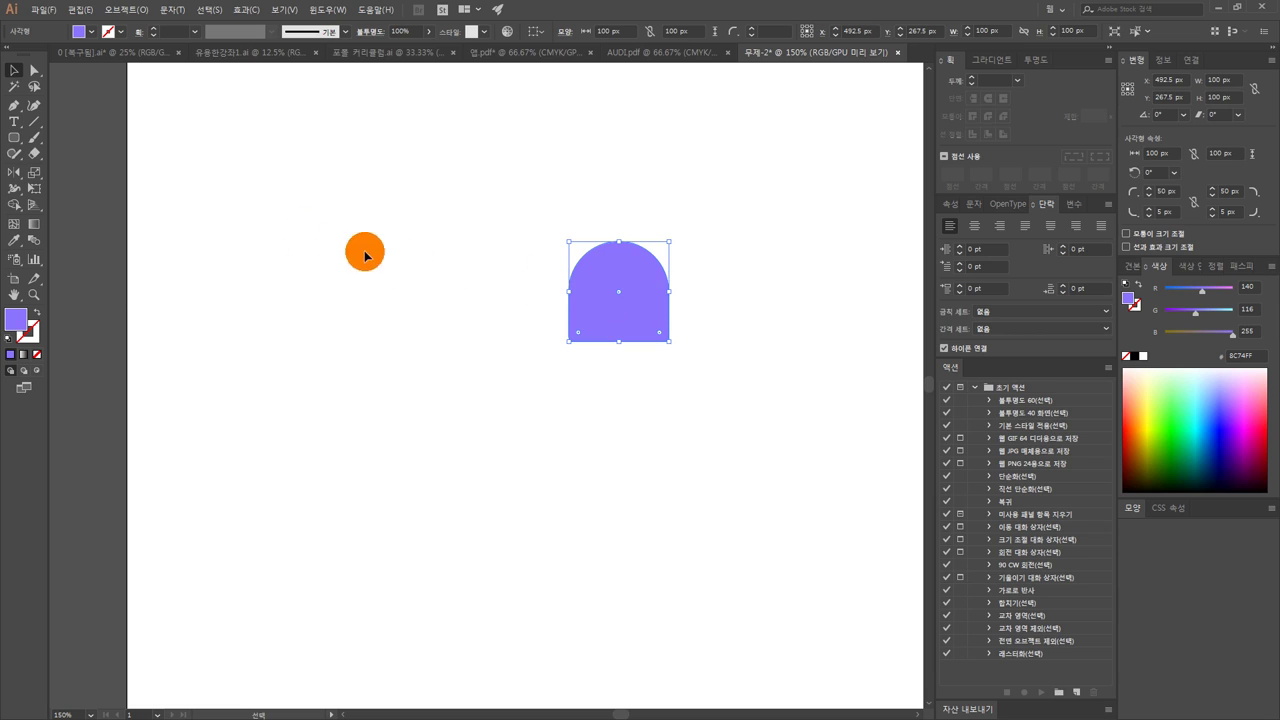
click(14, 137)
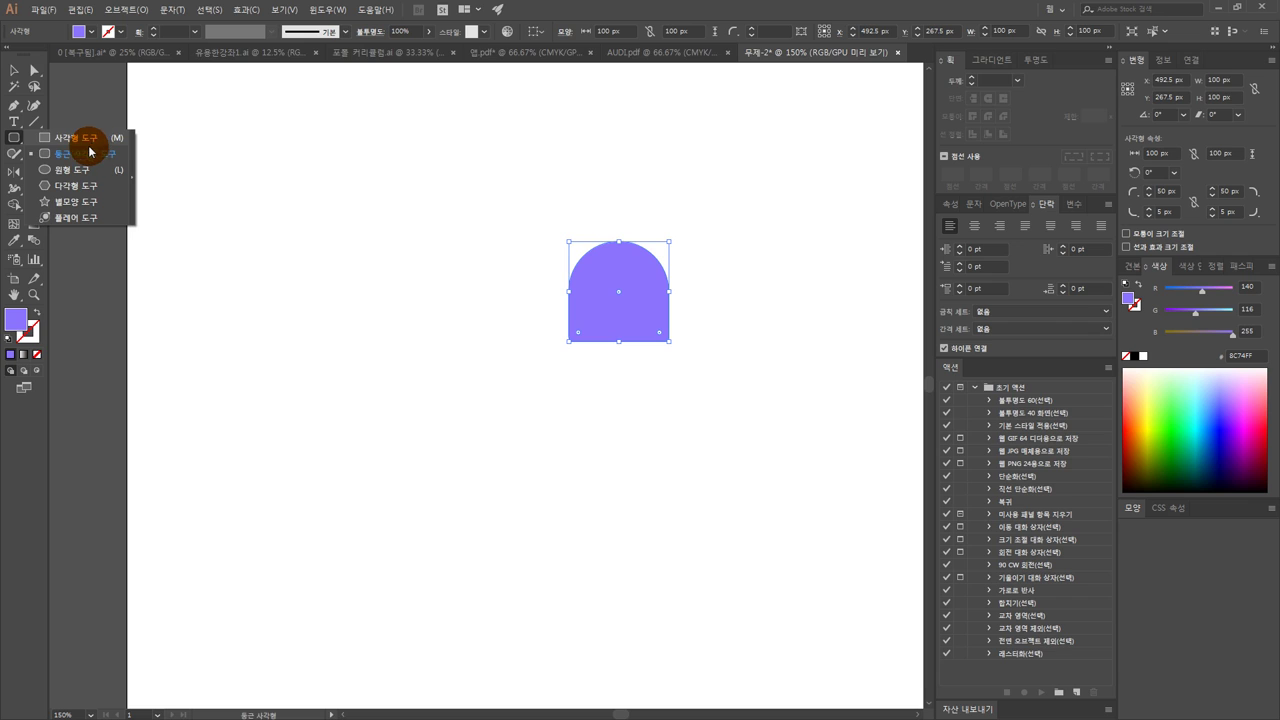
click(93, 188)
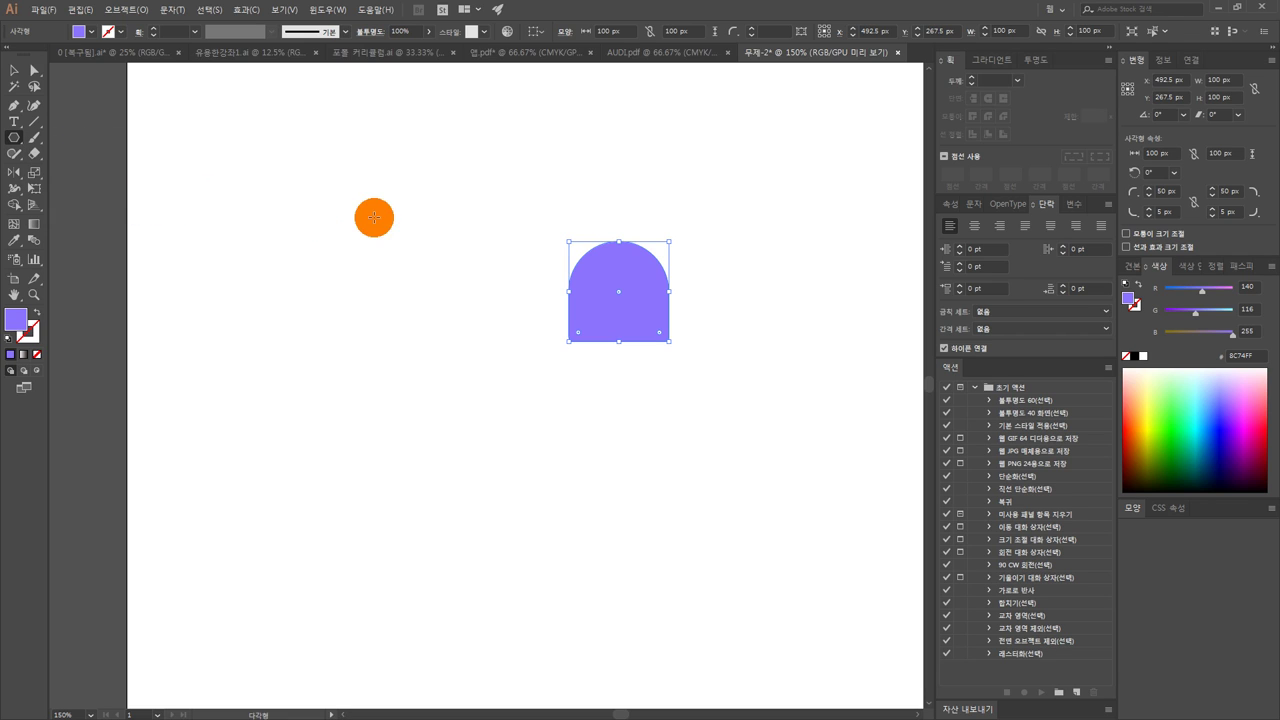
mouse_move(405, 228)
mouse_down()
mouse_move(431, 266)
mouse_move(374, 280)
mouse_move(345, 265)
mouse_move(311, 283)
mouse_move(443, 169)
mouse_move(375, 212)
mouse_move(383, 283)
mouse_move(411, 166)
mouse_move(289, 231)
mouse_move(361, 254)
mouse_move(409, 246)
mouse_up()
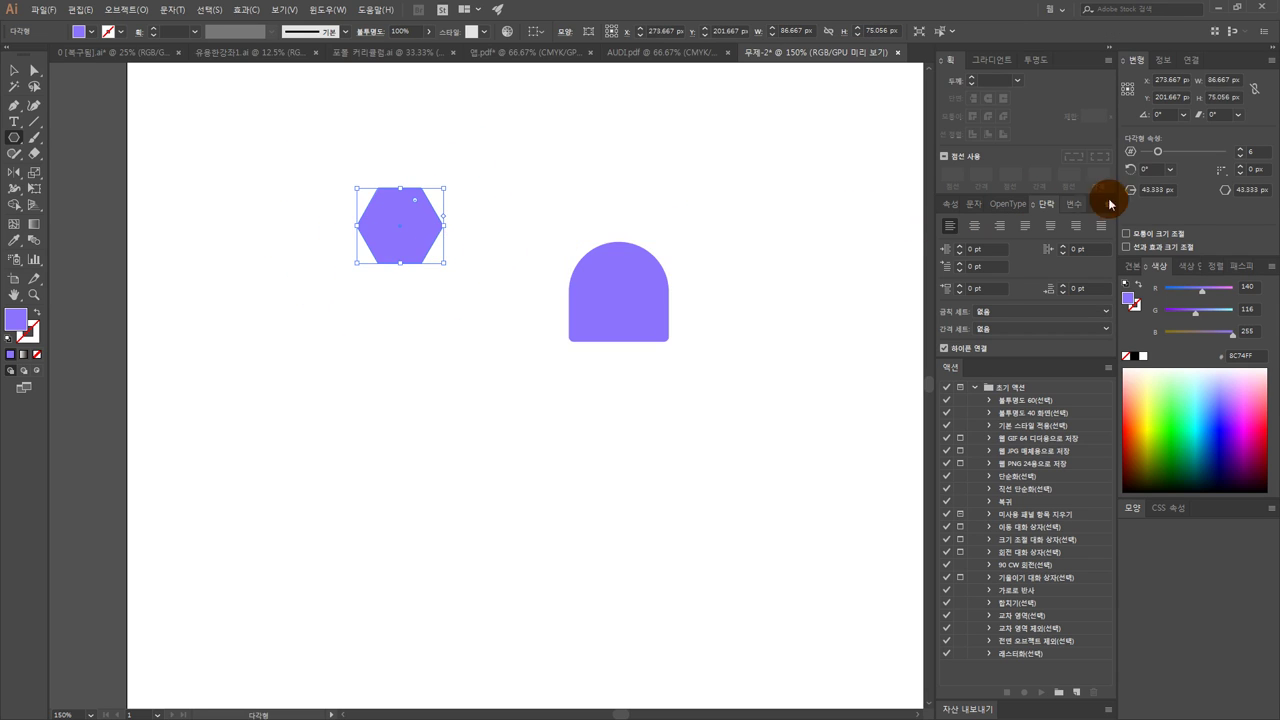
mouse_move(1158, 152)
mouse_down()
mouse_move(1246, 150)
mouse_move(1145, 159)
mouse_move(1157, 168)
mouse_up()
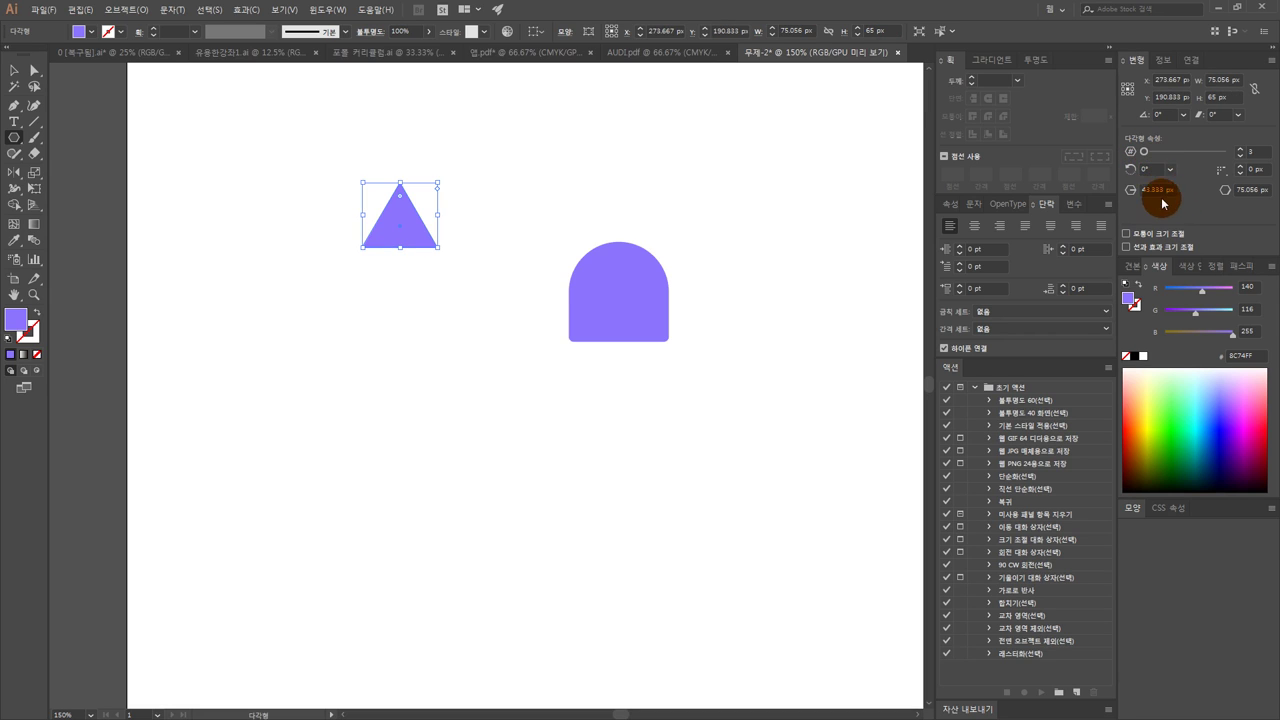
click(1245, 189)
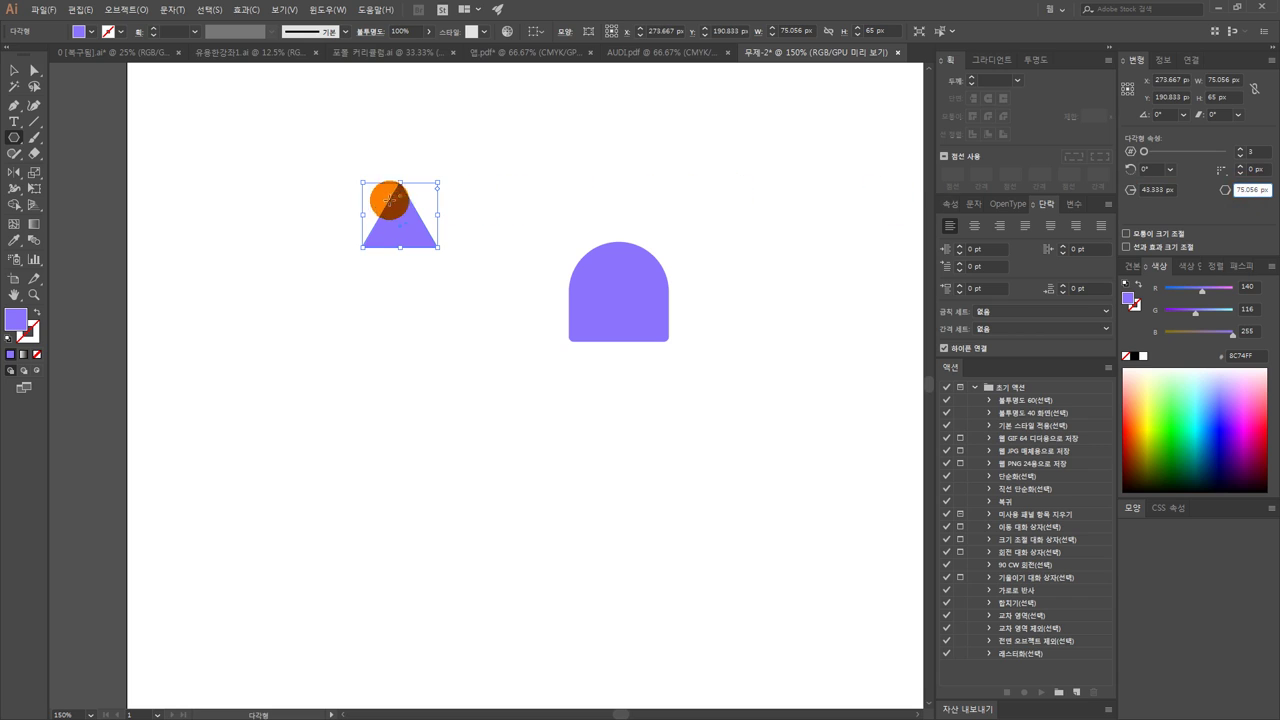
Step: Scale the triangle up from its centre to about 151 by 130 px and deselect it
click(17, 71)
drag(305, 121, 401, 134)
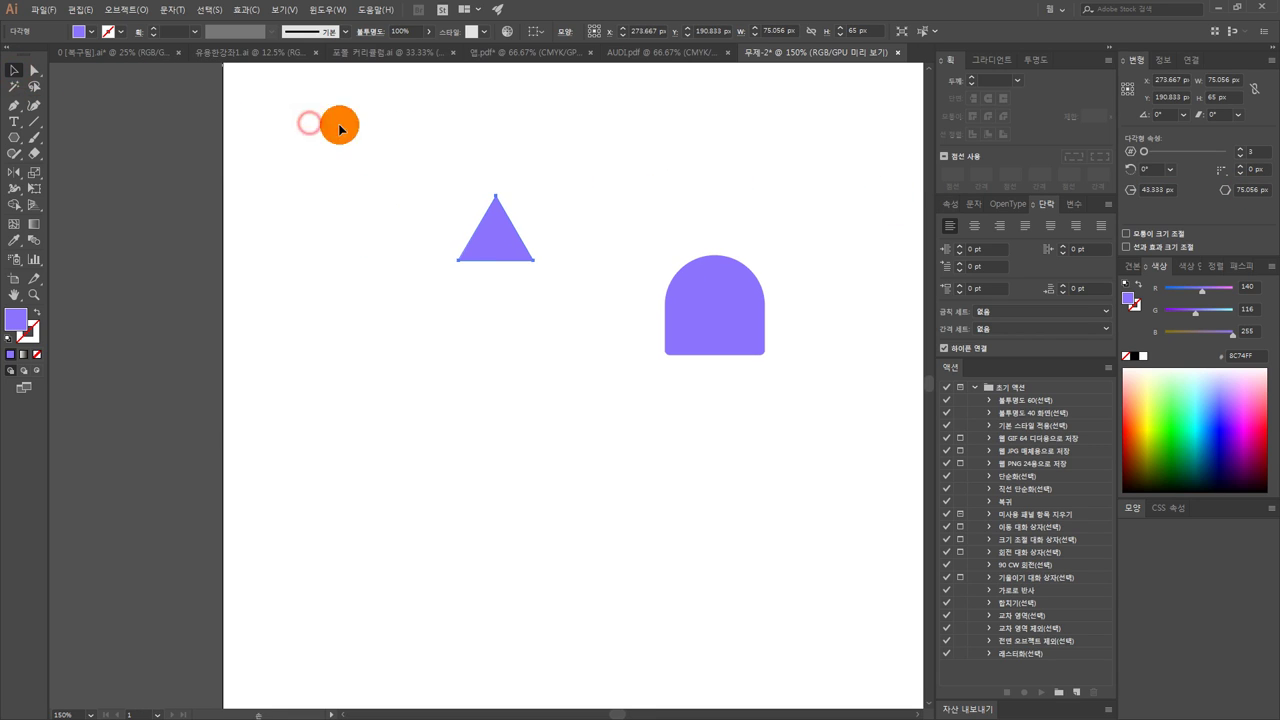
click(550, 185)
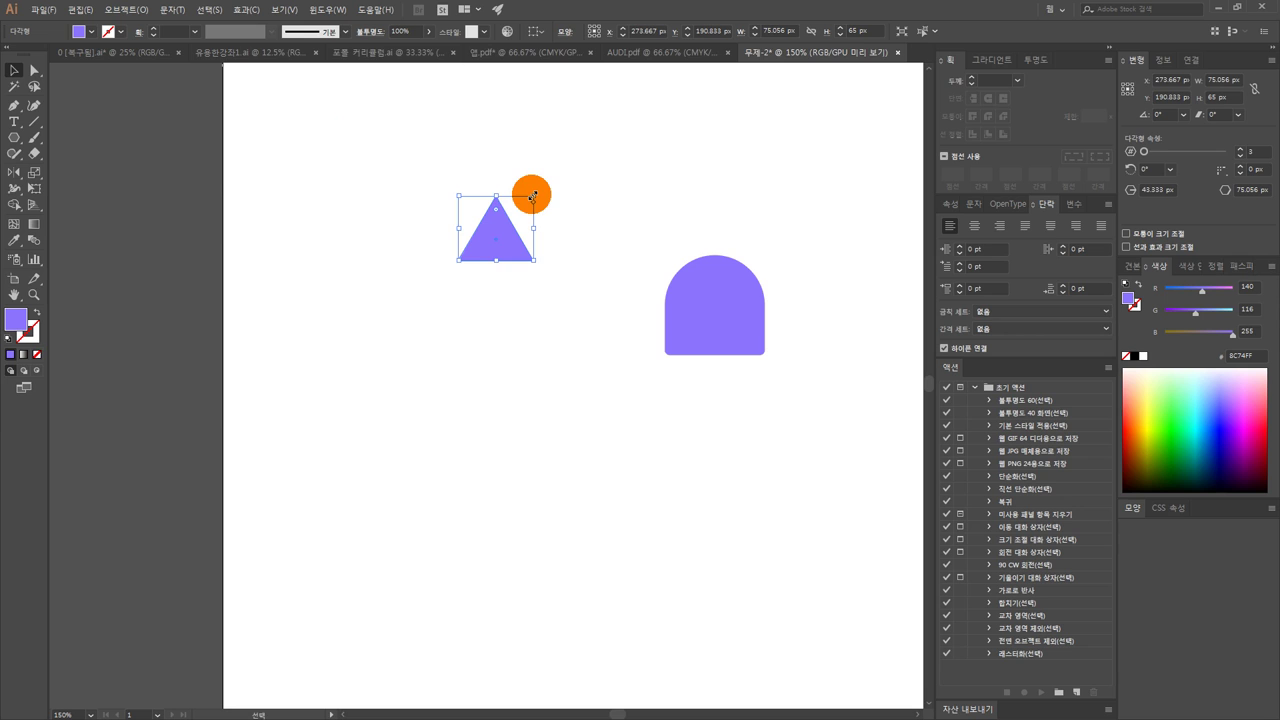
drag(532, 197, 572, 155)
click(603, 172)
click(510, 200)
click(625, 183)
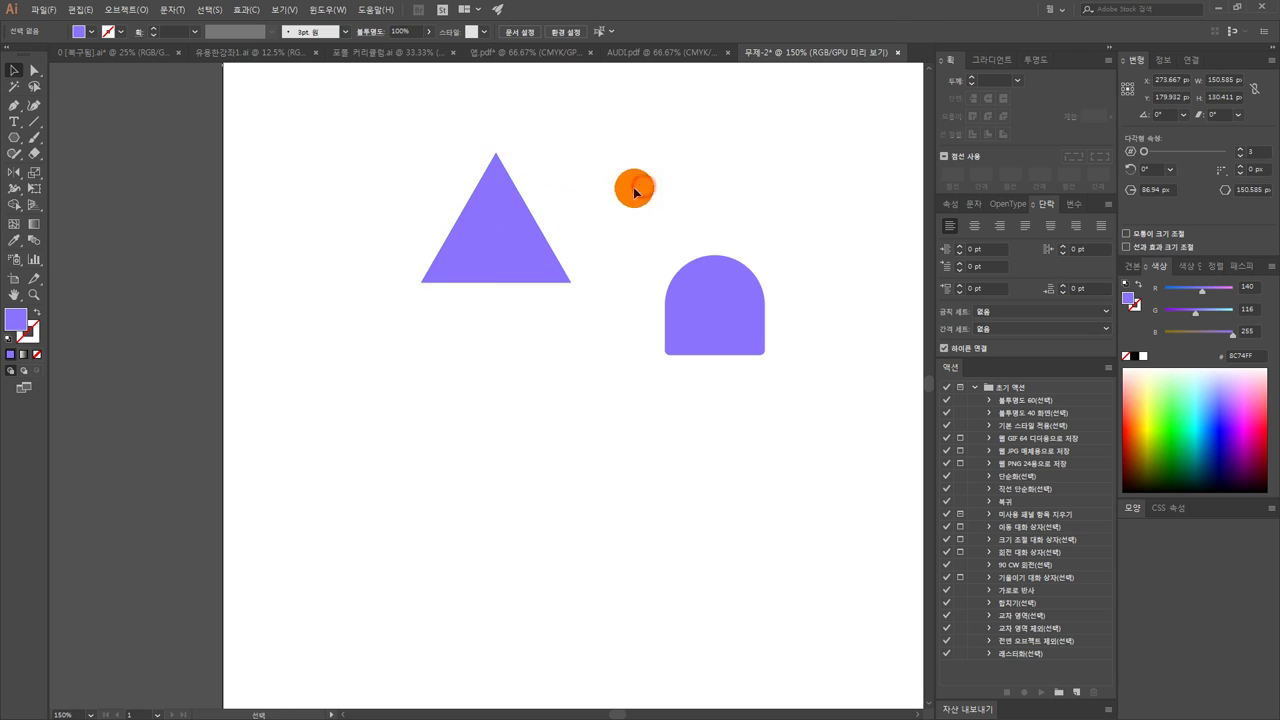
Step: Rotate the purple triangle 180° so it points downward
click(470, 213)
click(497, 148)
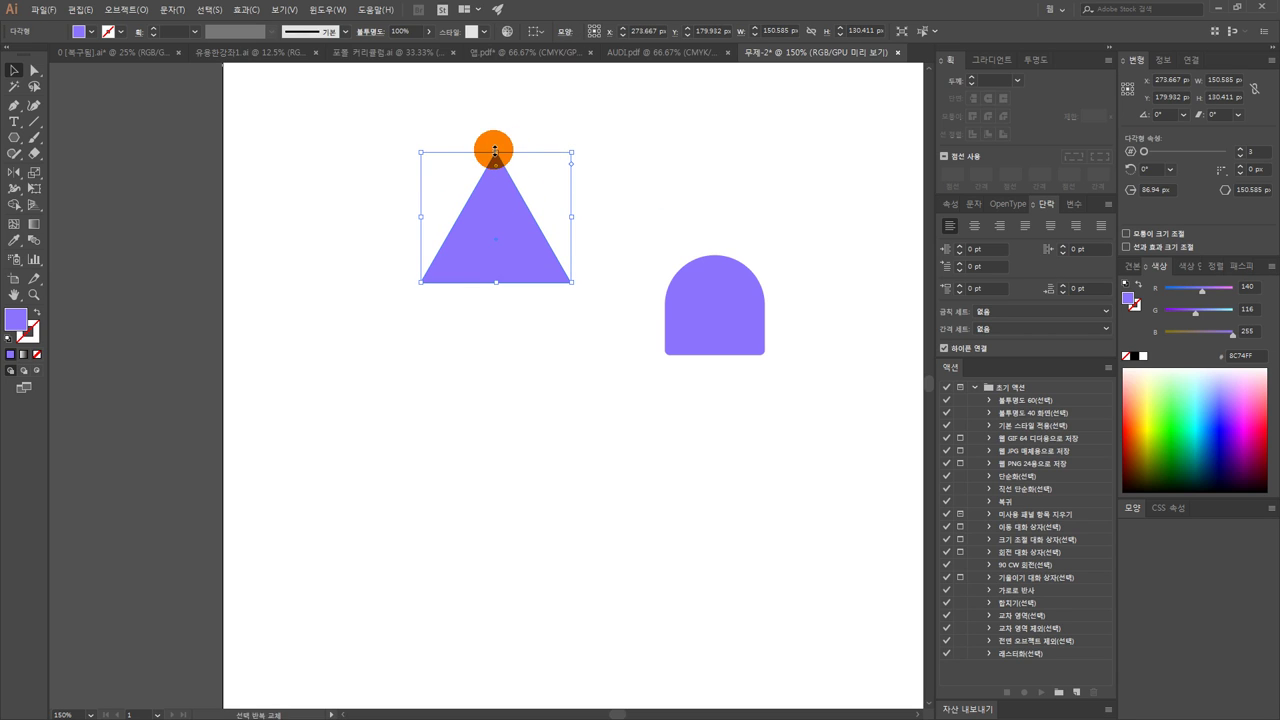
drag(497, 148, 621, 432)
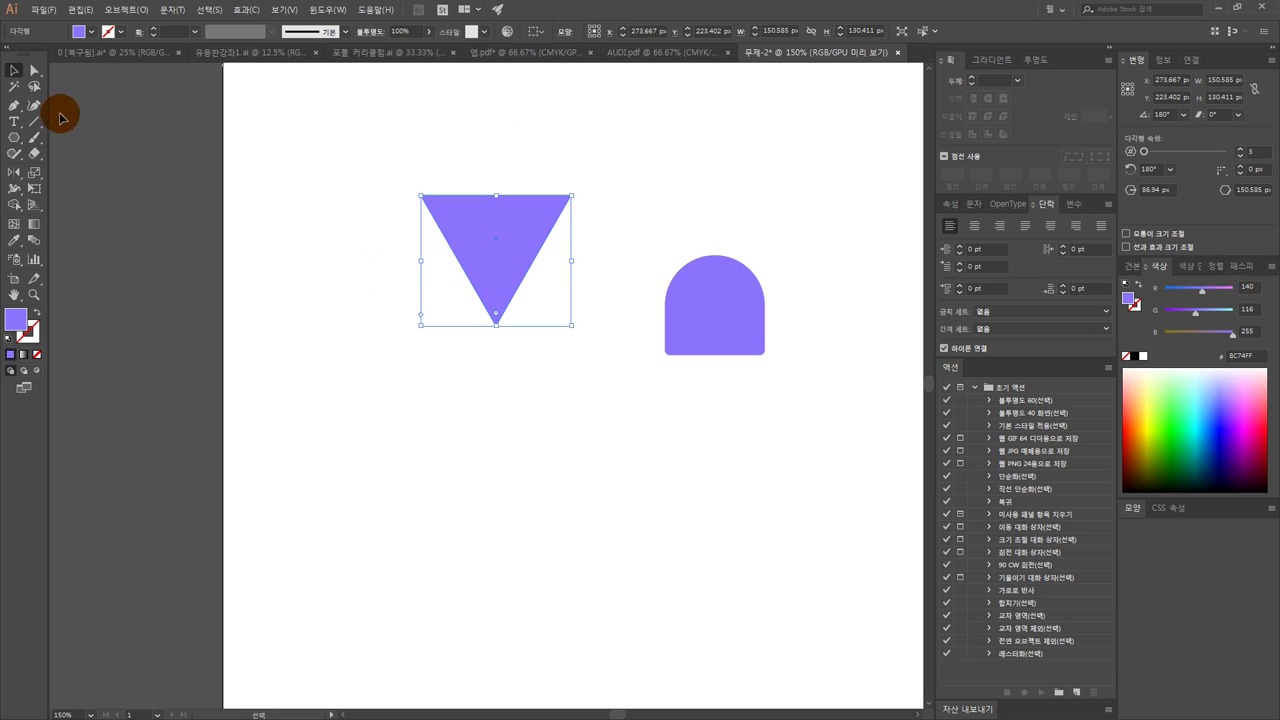
click(595, 215)
Step: Draw a nearly horizontal purple line about 291 px long above the triangle and the arched shape
drag(626, 215, 530, 216)
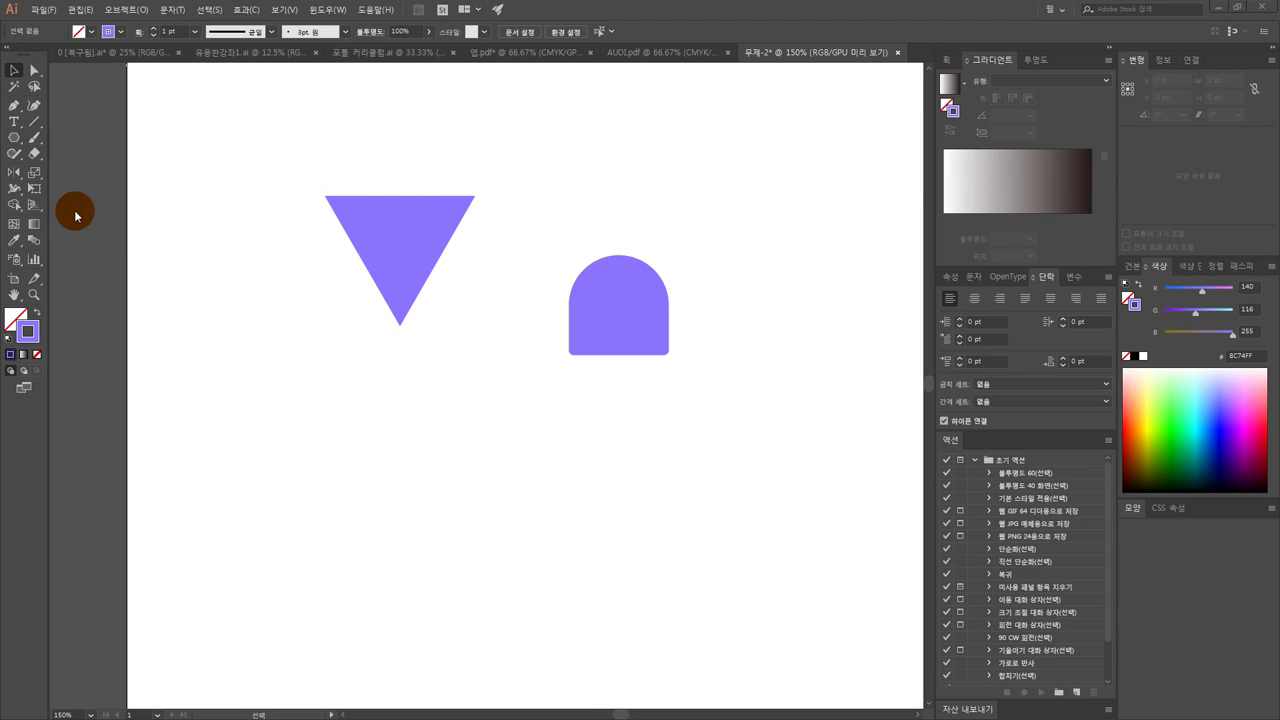
click(36, 121)
mouse_move(279, 146)
mouse_down()
mouse_move(494, 140)
mouse_move(458, 136)
mouse_move(665, 148)
mouse_up()
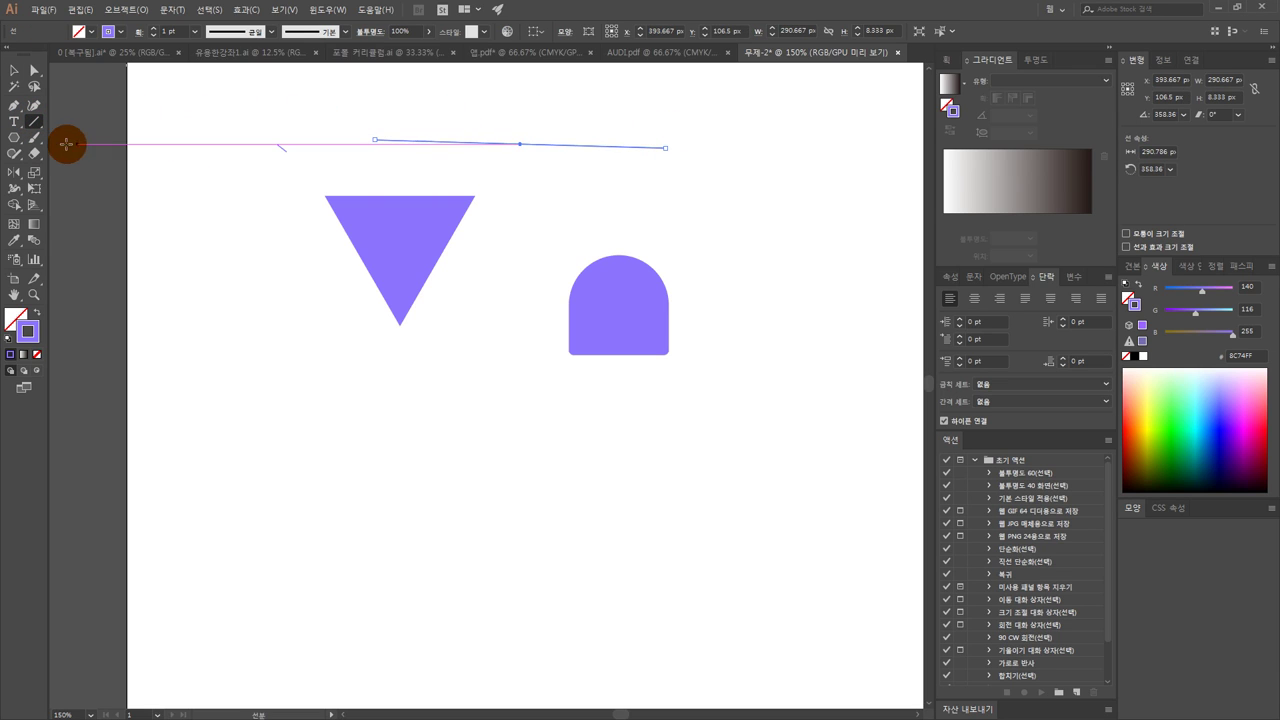
Step: Draw an arc about 86 by 66 px beside the triangle with the Arc tool
click(31, 123)
drag(35, 125, 78, 138)
mouse_move(190, 349)
mouse_down()
mouse_move(363, 314)
mouse_move(333, 237)
mouse_up()
click(177, 198)
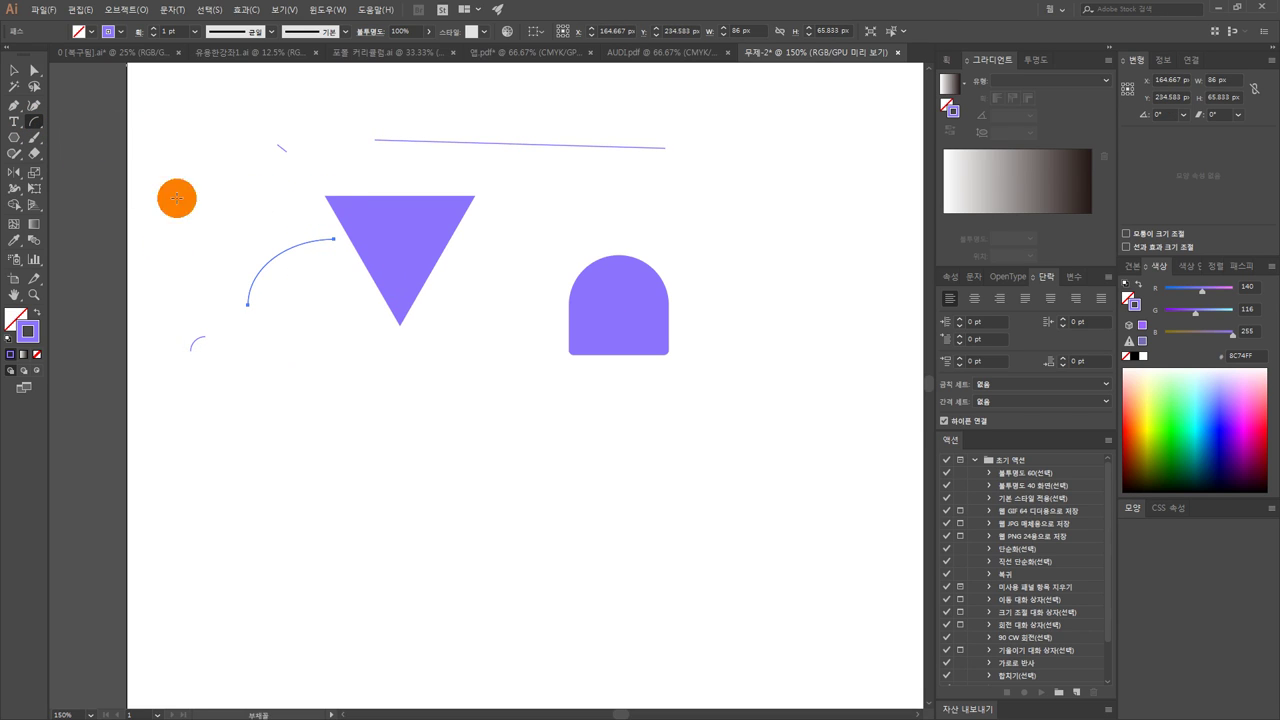
Step: Place a spiral below the triangle with a 50 px radius, 80% decay and 10 segments
click(43, 136)
drag(37, 122, 100, 166)
click(358, 369)
click(627, 392)
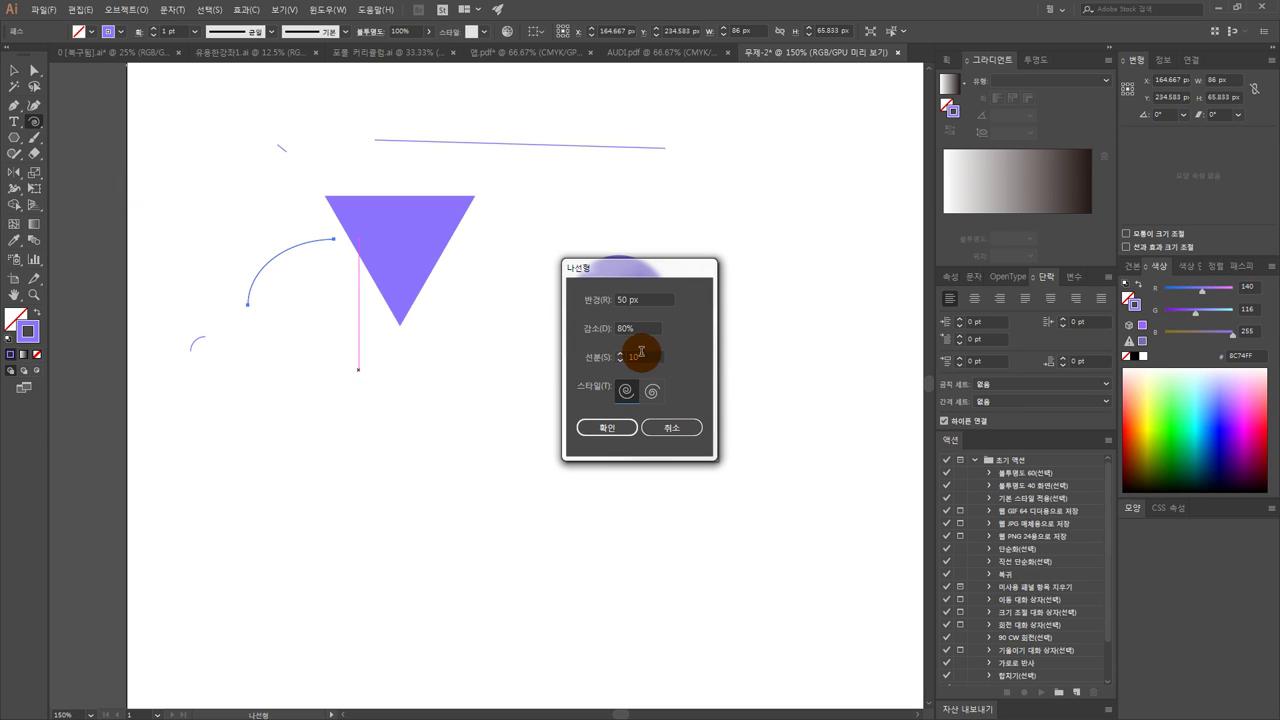
click(634, 297)
click(610, 428)
click(332, 392)
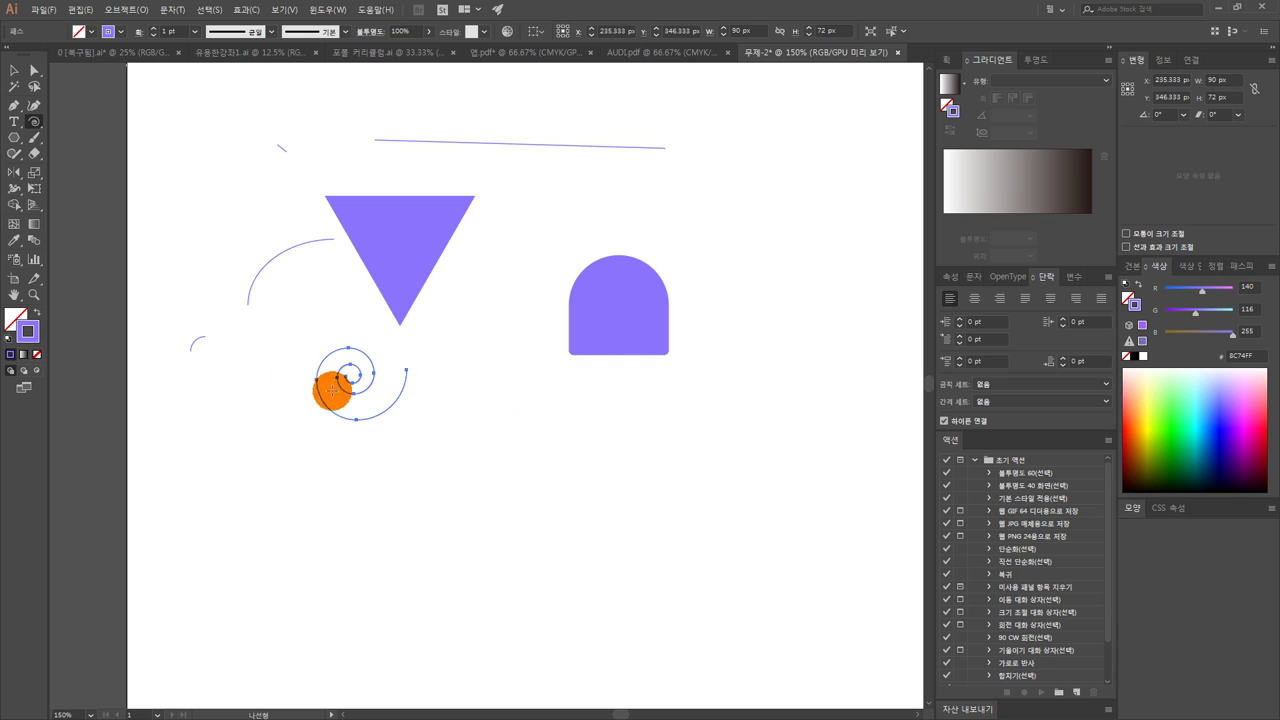
click(31, 120)
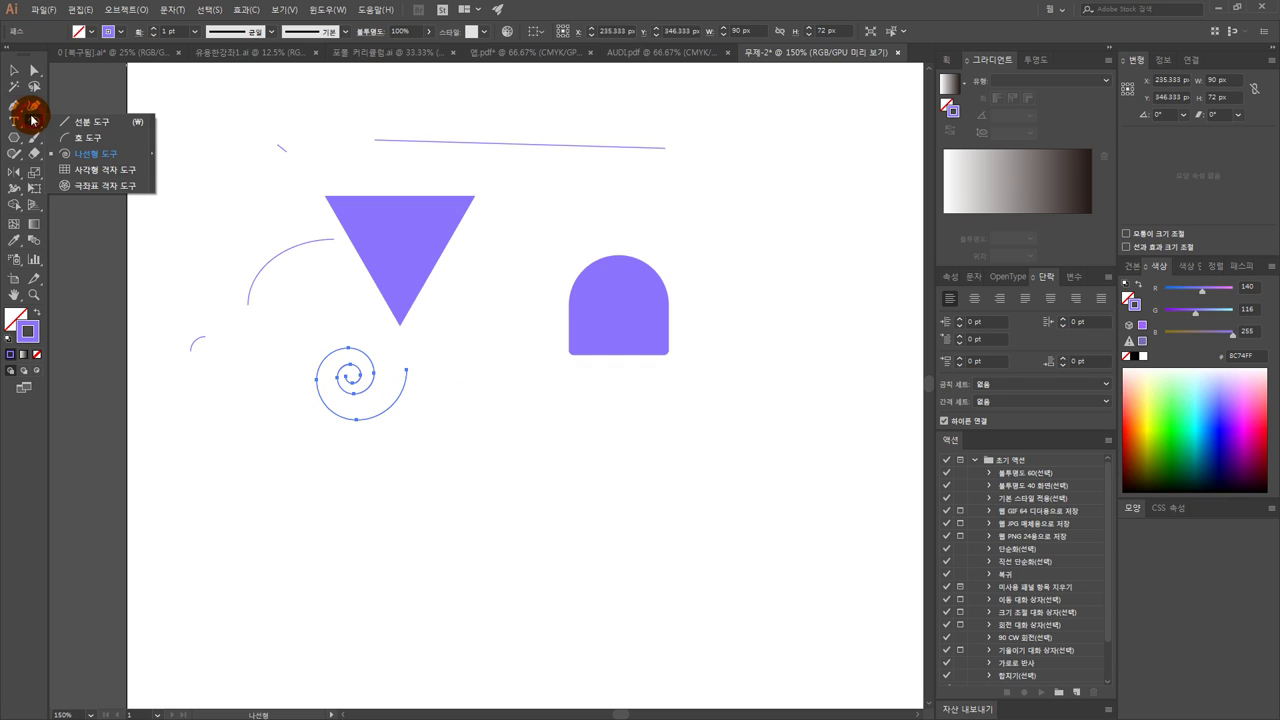
drag(36, 120, 84, 157)
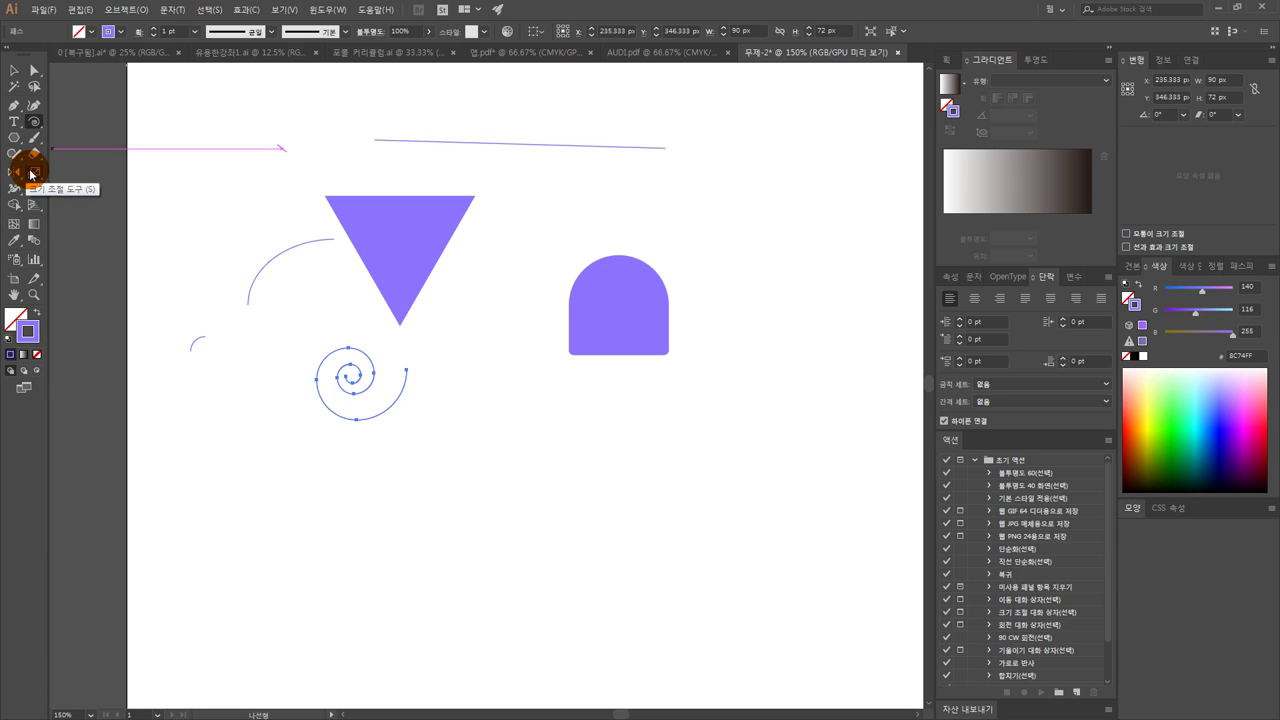
Step: Move the arched shape up and slightly right, move the triangle down beside it, and deselect everything
click(20, 75)
click(275, 200)
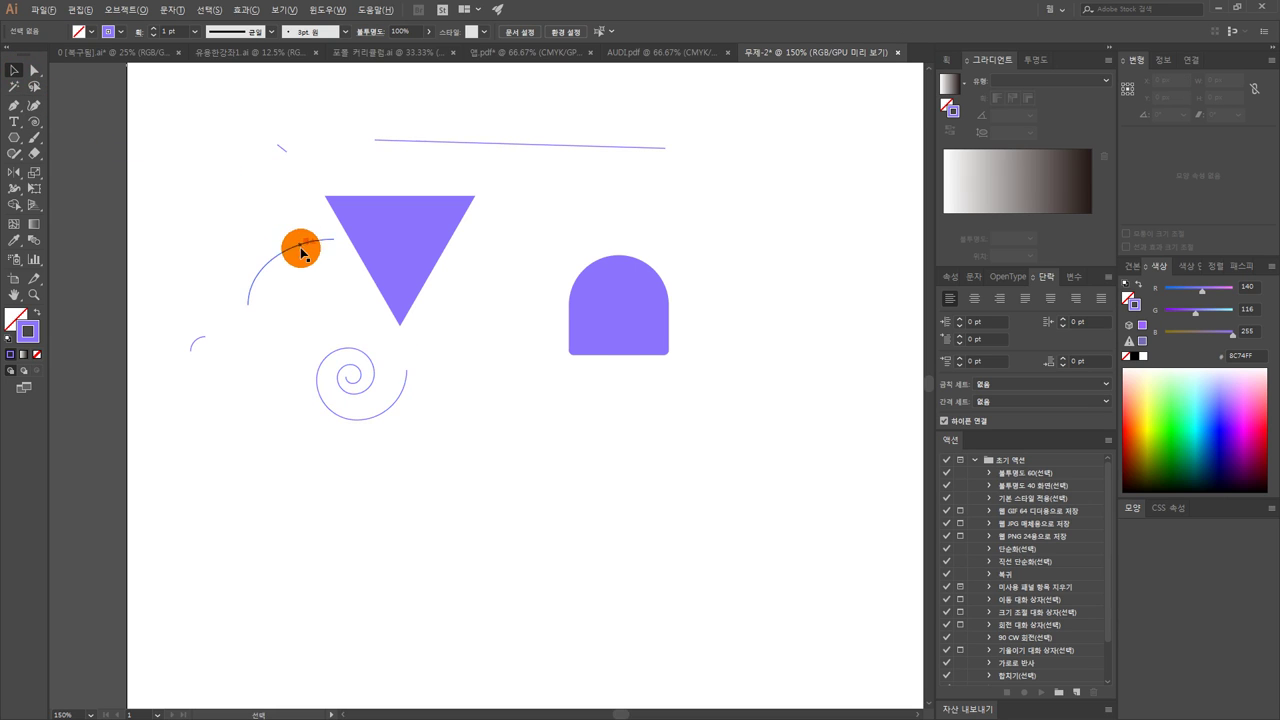
key(ctrl+minus)
drag(377, 256, 390, 247)
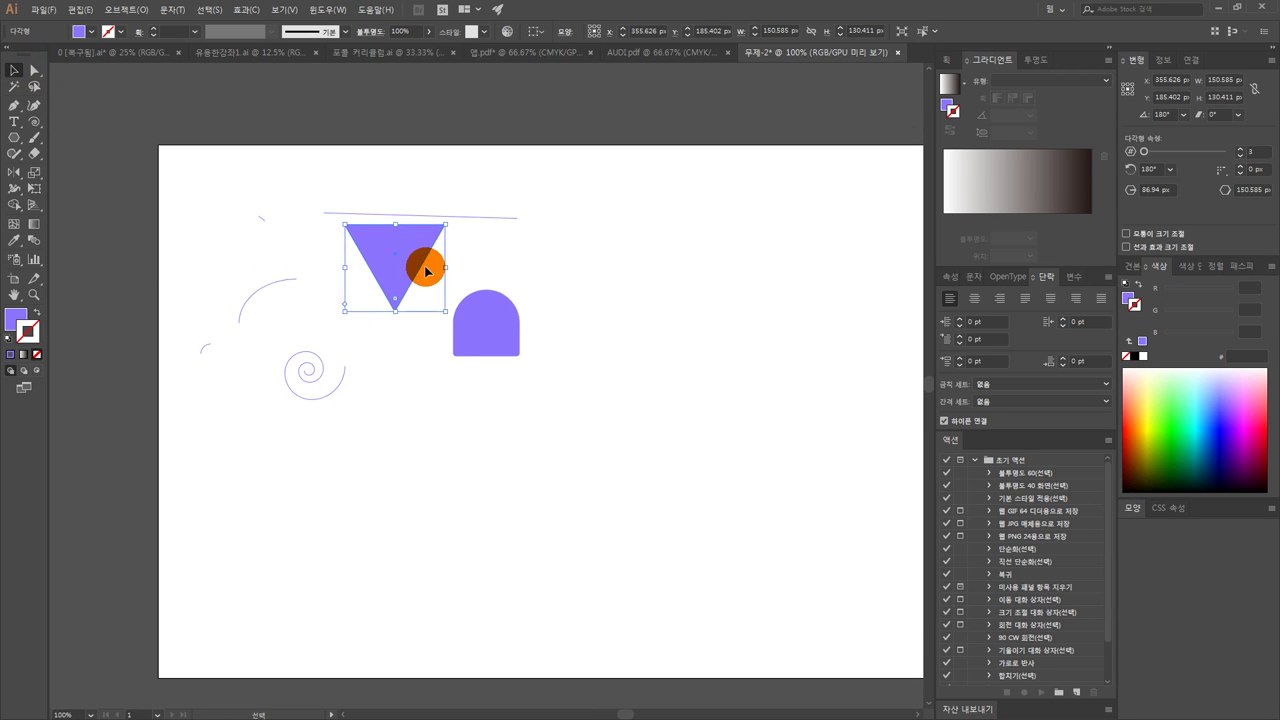
drag(493, 313, 514, 269)
drag(398, 260, 395, 293)
click(474, 375)
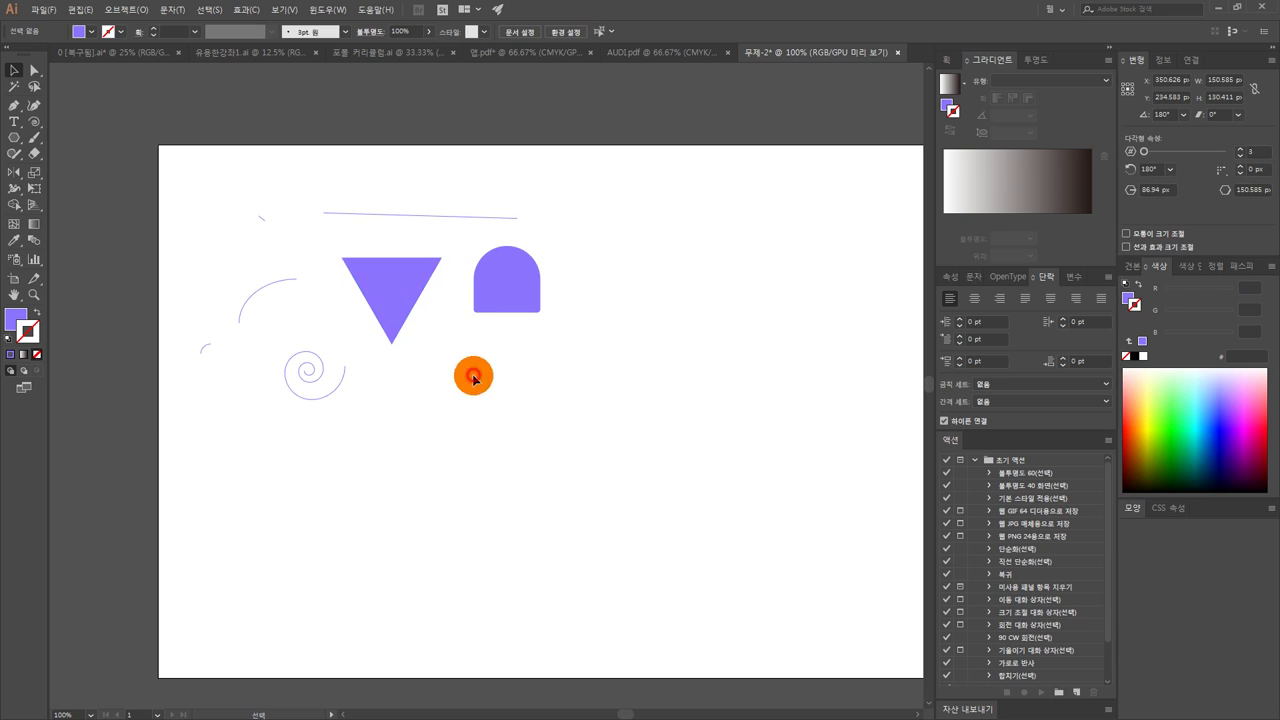
Step: Add a grid of gradient mesh points across the arched shape with the Mesh tool
drag(463, 366, 407, 375)
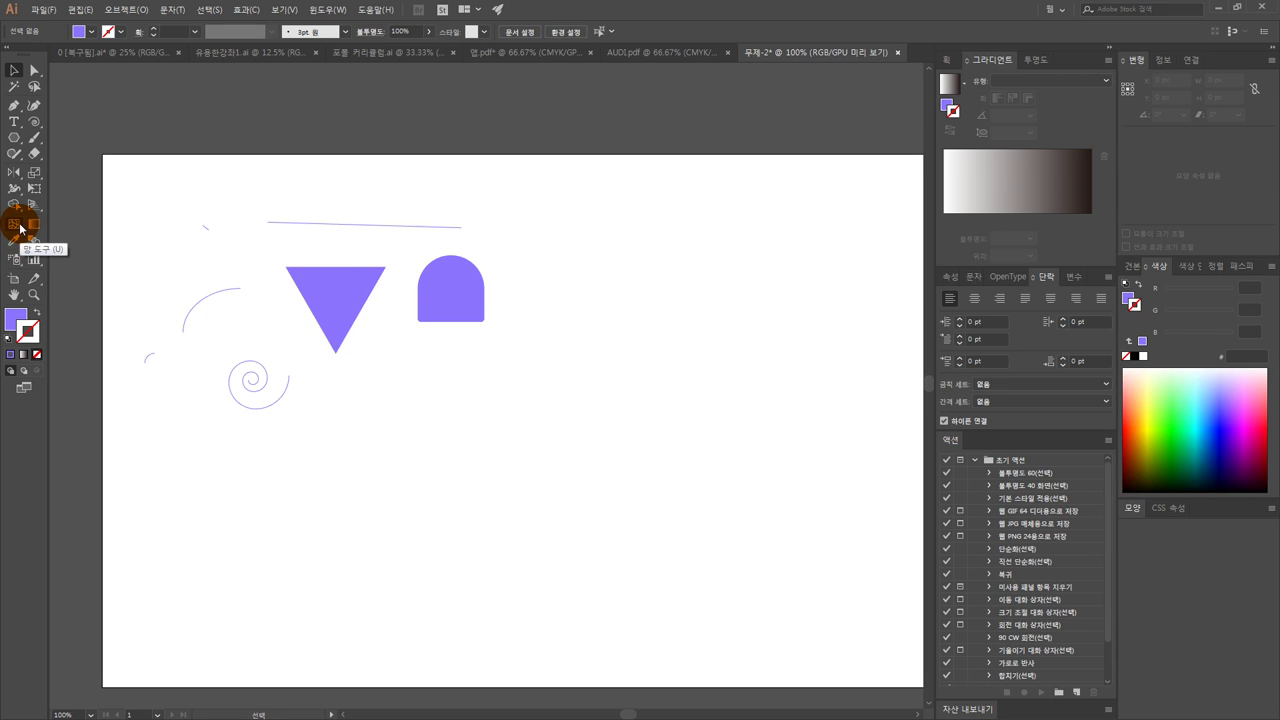
click(14, 224)
click(447, 296)
scroll(447, 296, up, 4)
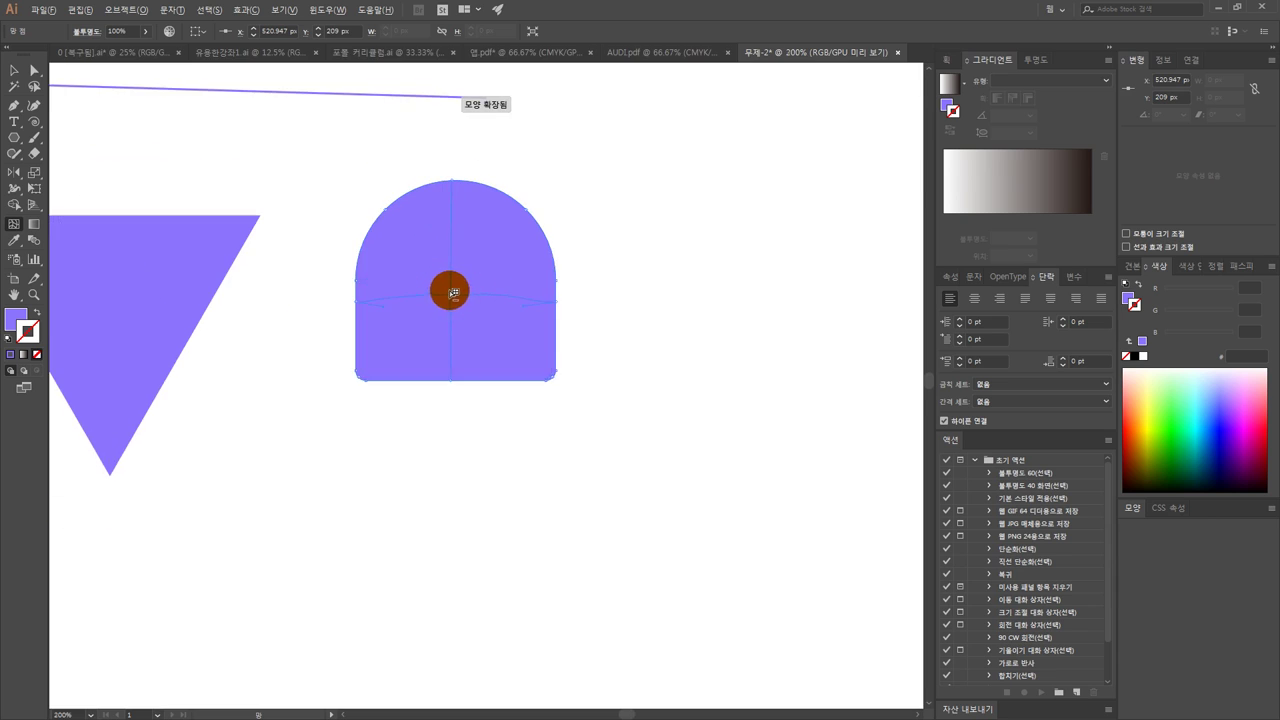
click(505, 232)
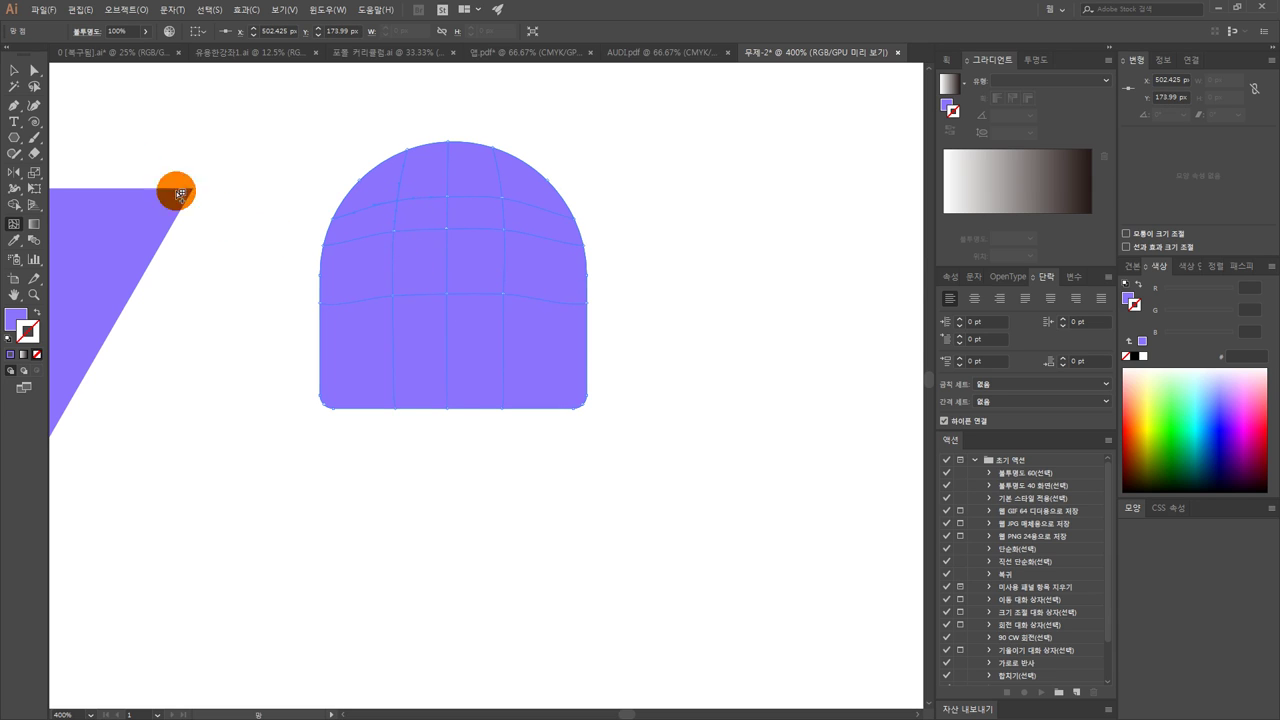
Step: Select only the mesh point at the arch's upper centre and recolour it pale green
click(34, 70)
click(275, 158)
click(507, 205)
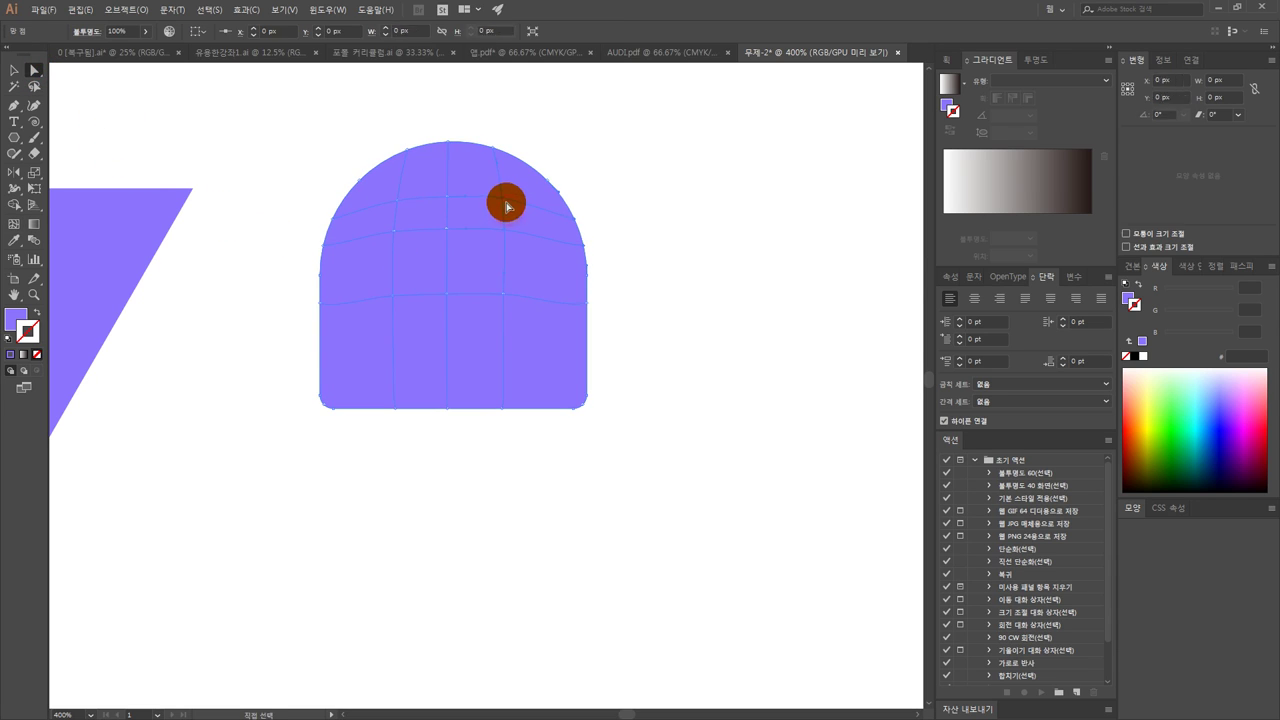
click(450, 200)
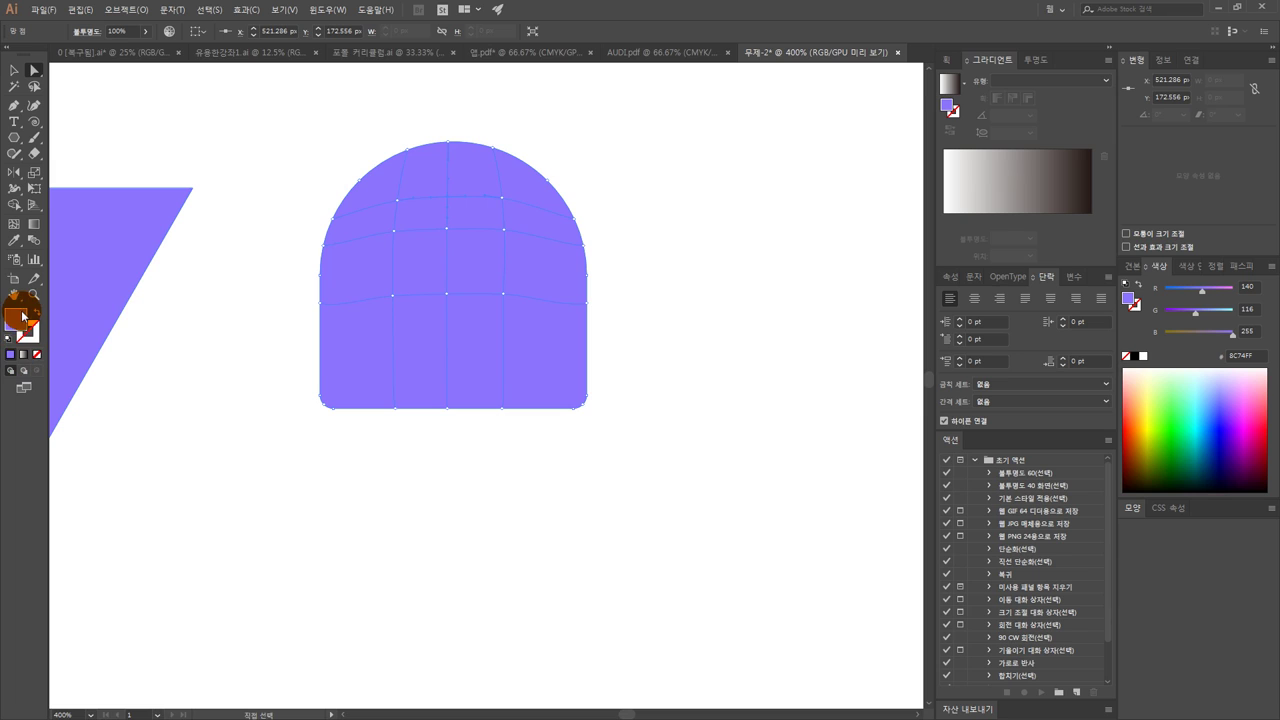
click(456, 224)
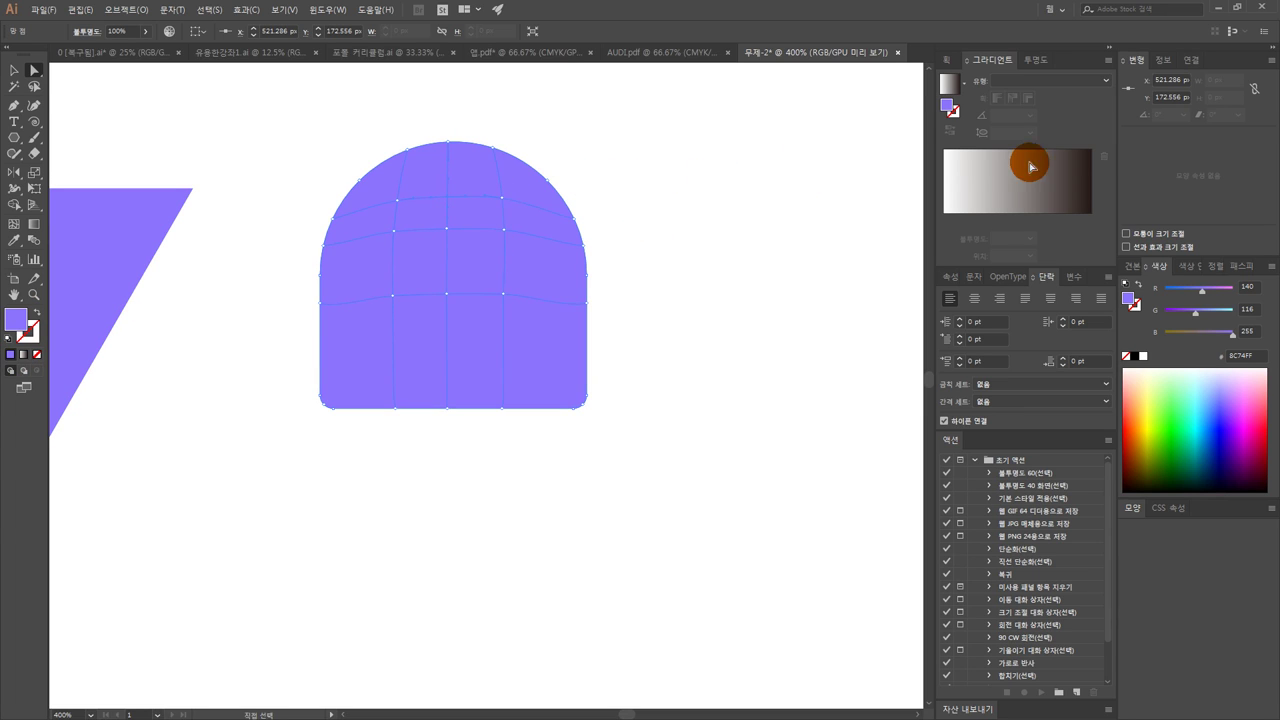
click(385, 309)
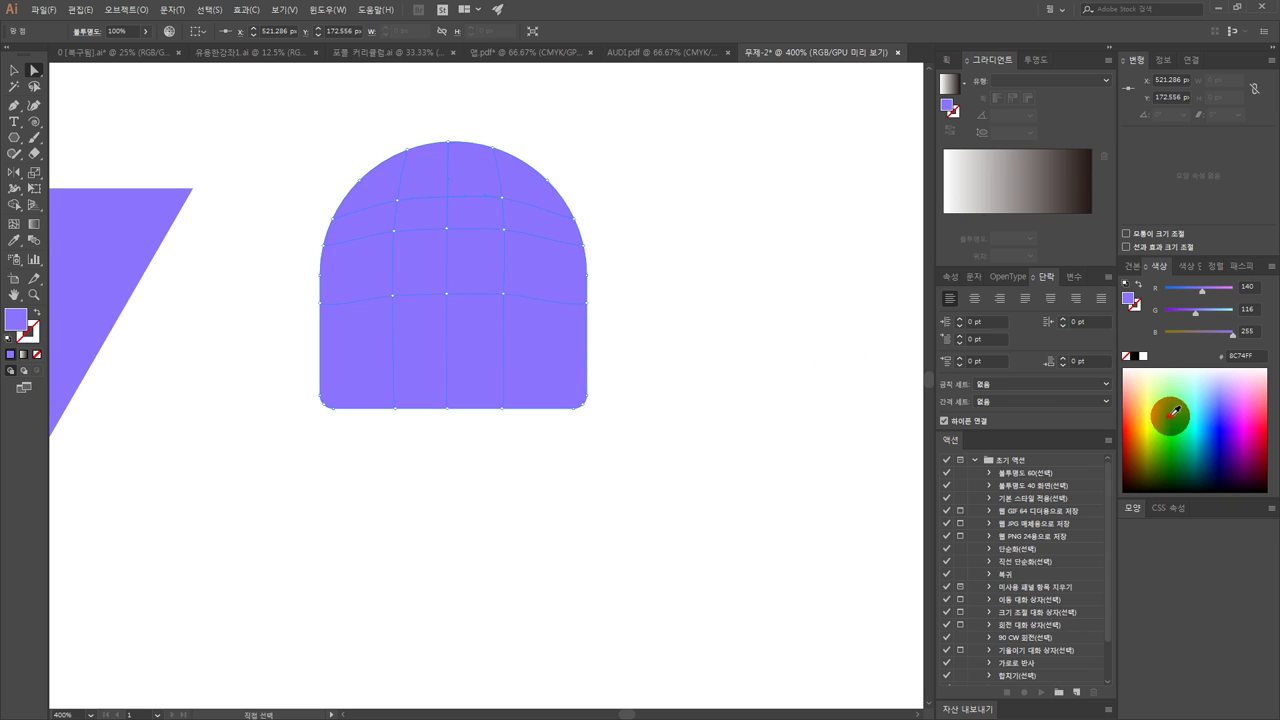
click(1170, 415)
click(1164, 466)
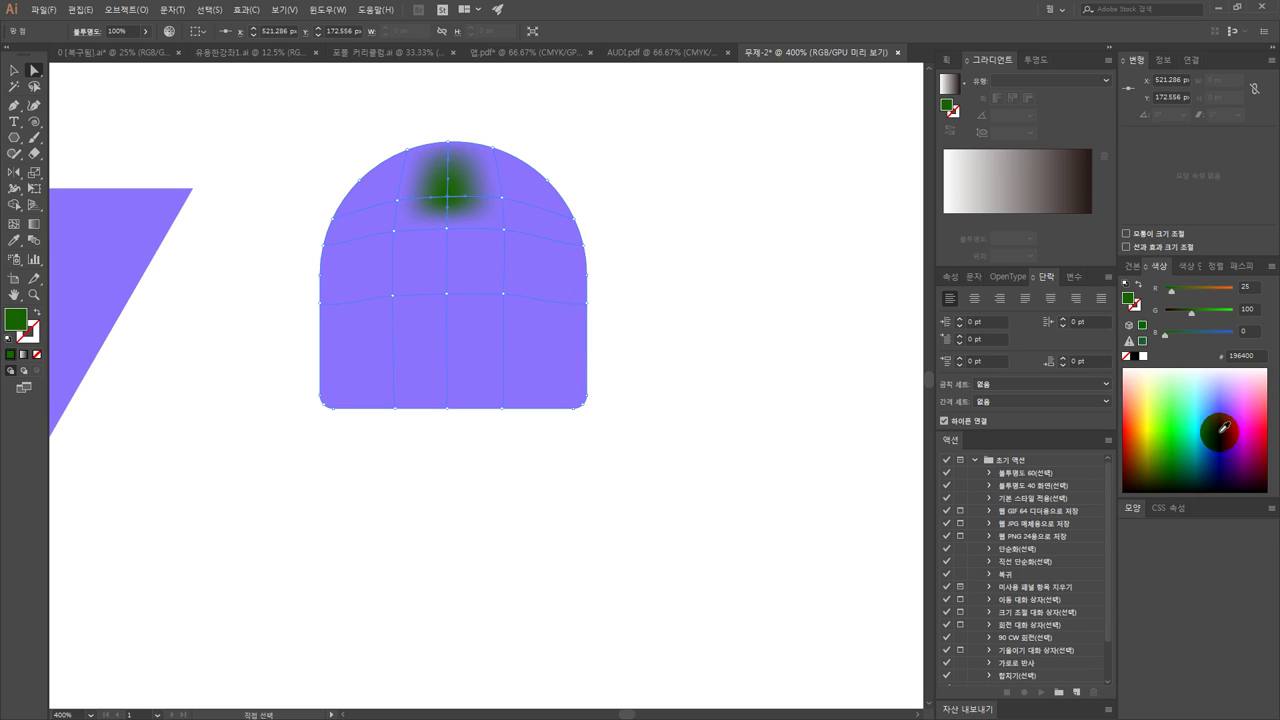
drag(1222, 432, 1175, 383)
click(15, 72)
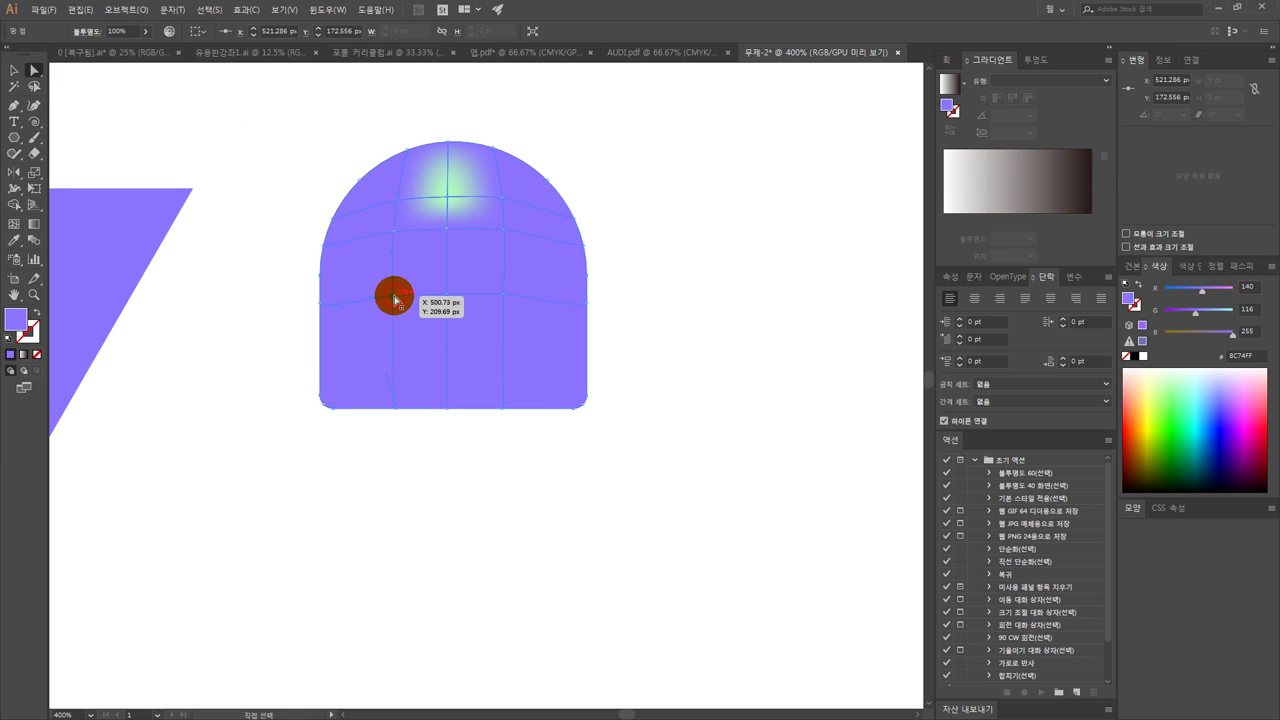
Step: Select the mesh point on the arch's left side and try different fill colours, ending on mint green 56FFAD
click(395, 298)
click(1153, 420)
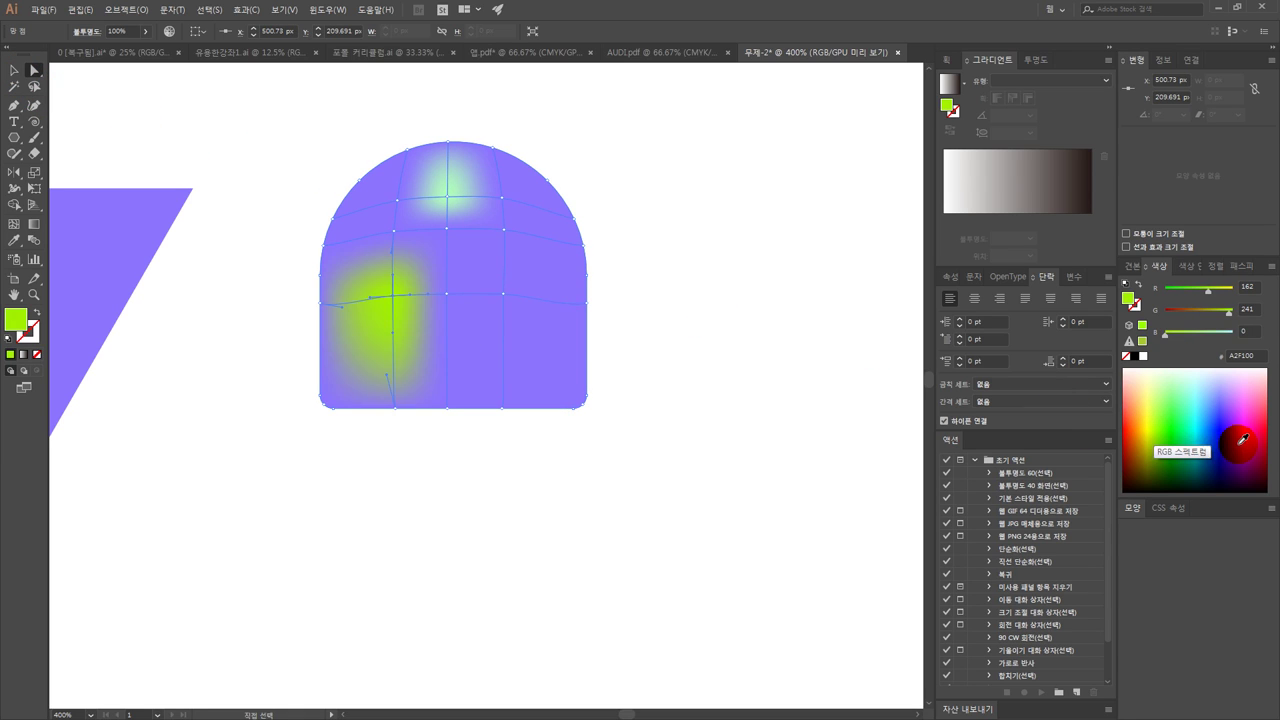
click(1243, 439)
click(1243, 401)
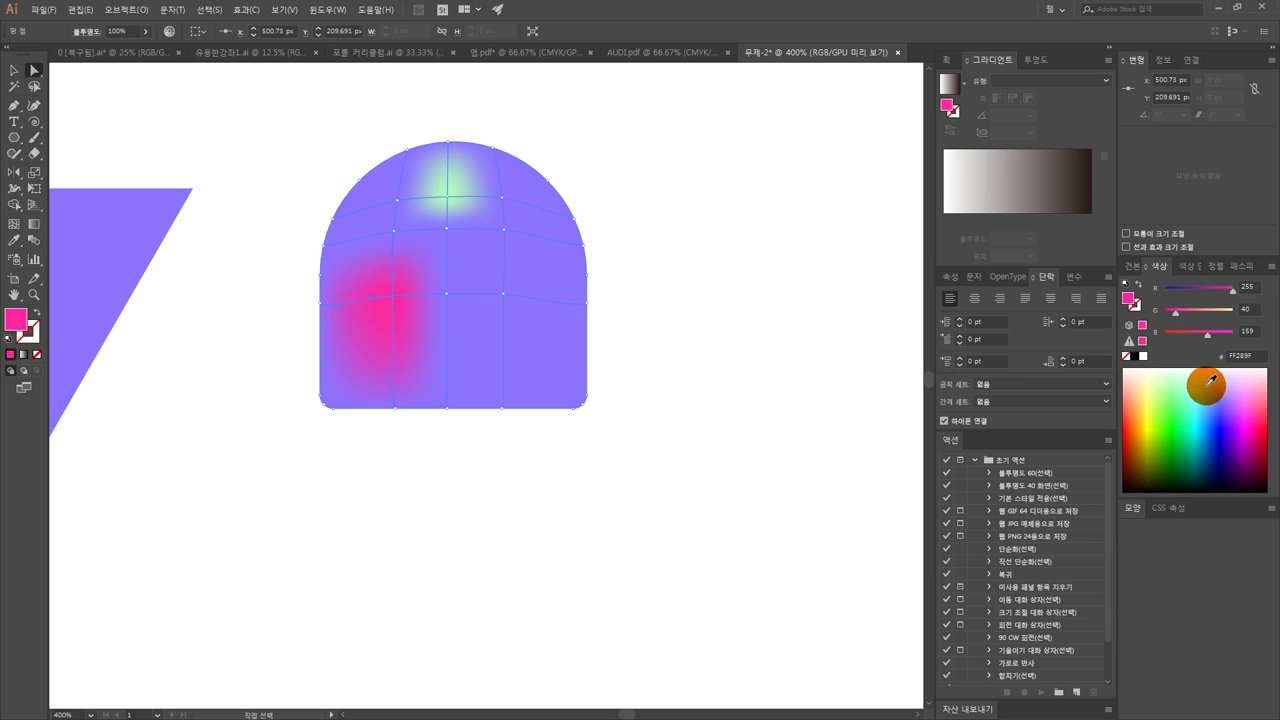
click(1209, 376)
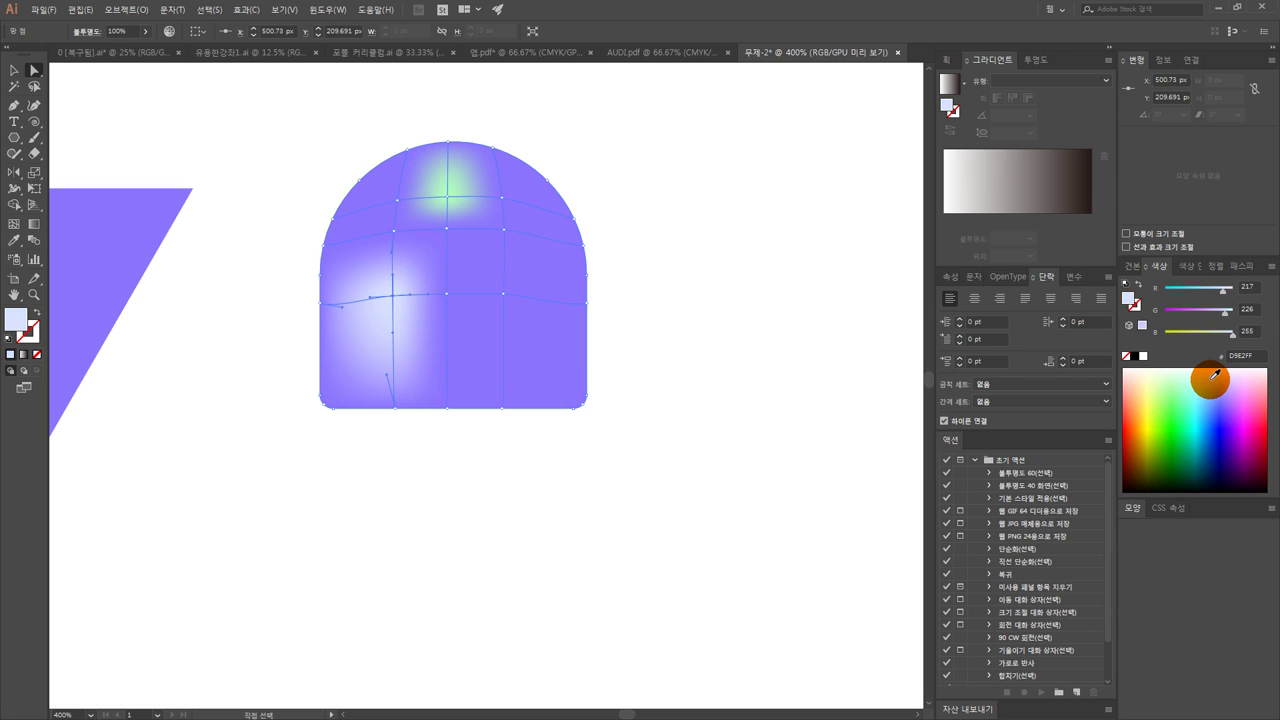
drag(1209, 381, 1197, 388)
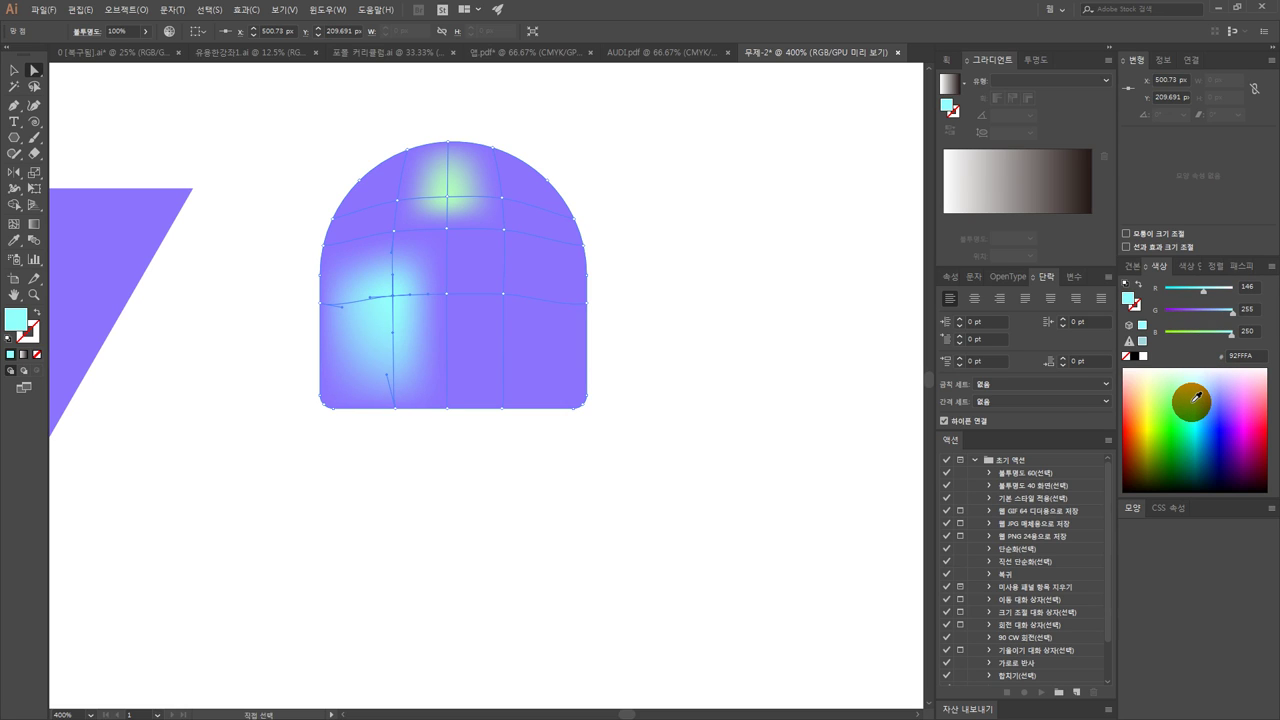
click(1182, 407)
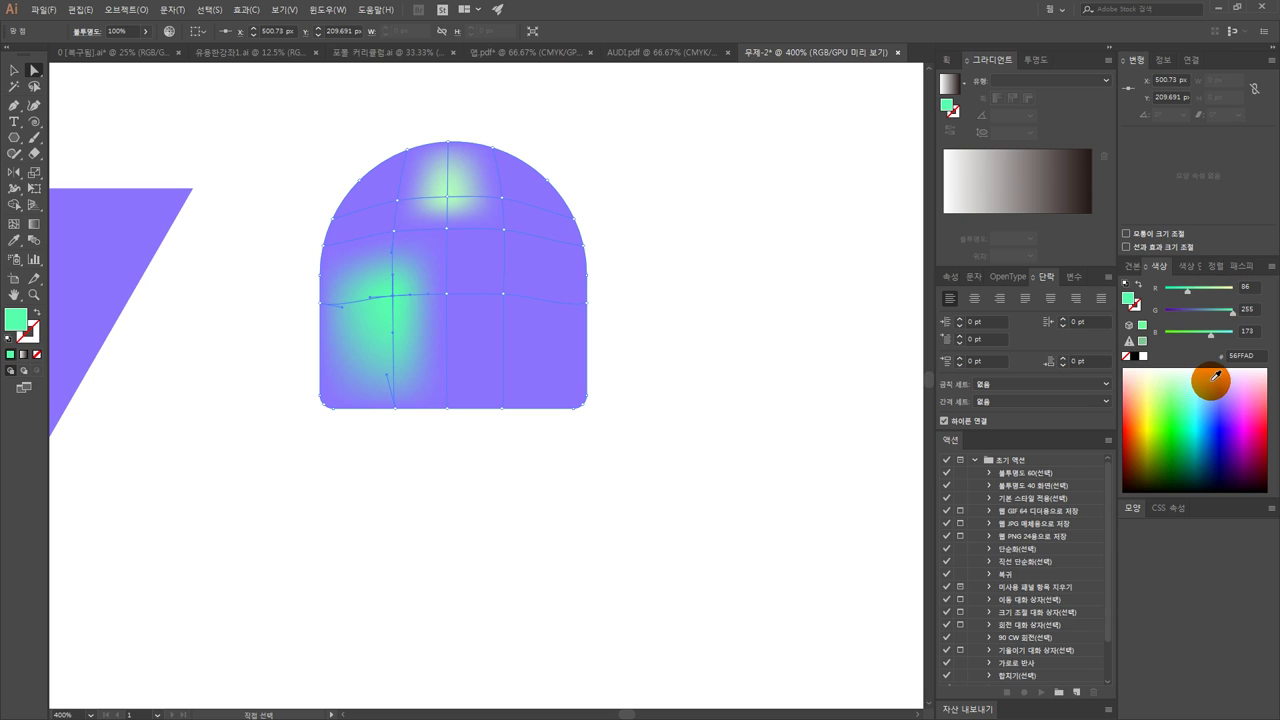
Step: Recolour the arch's left mesh point pale cyan D3FBFF and move that point slightly left and up
click(1215, 376)
click(1193, 378)
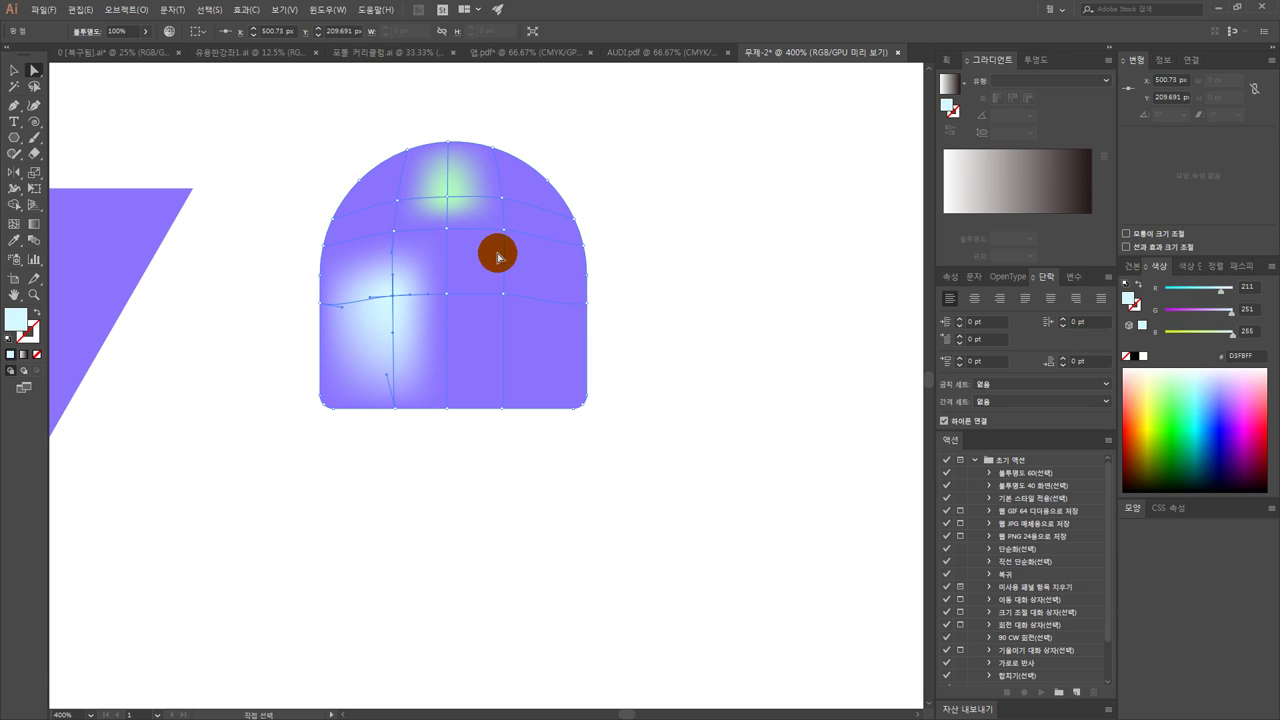
click(43, 90)
click(287, 186)
click(404, 299)
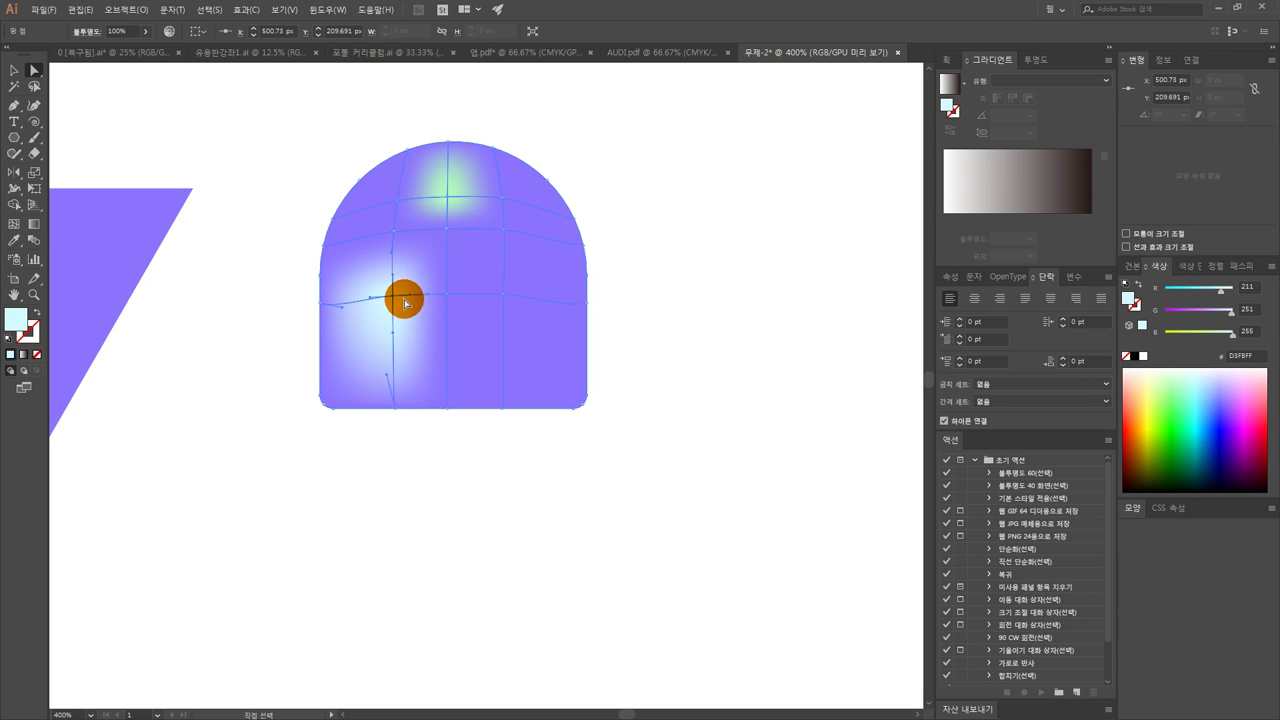
mouse_move(398, 299)
mouse_down()
mouse_move(432, 265)
mouse_move(384, 292)
mouse_up()
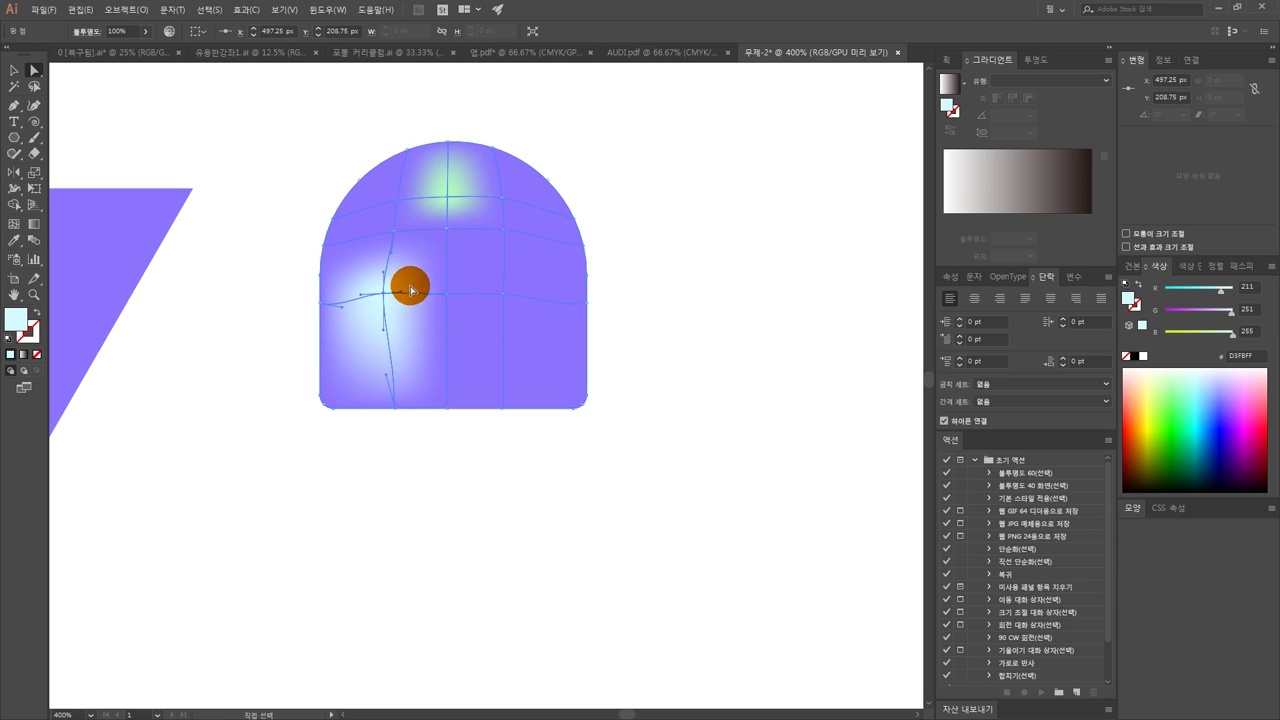
click(447, 298)
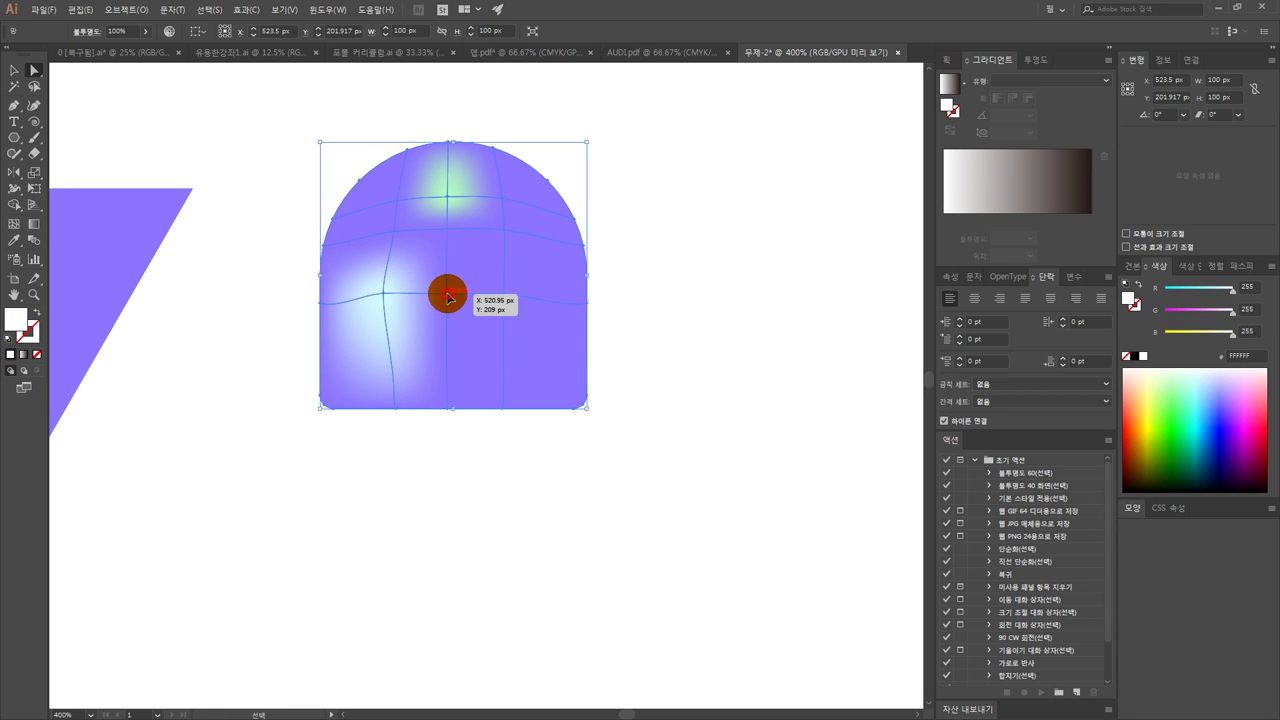
click(1134, 370)
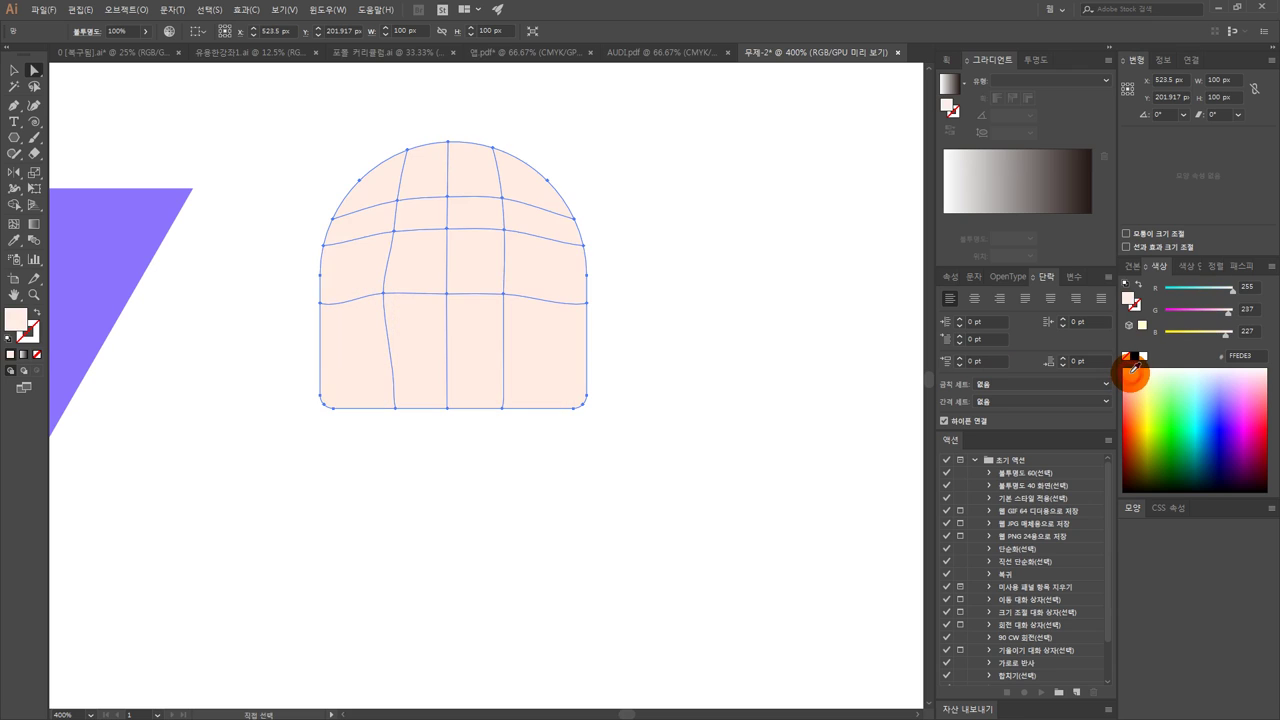
key(ctrl+z)
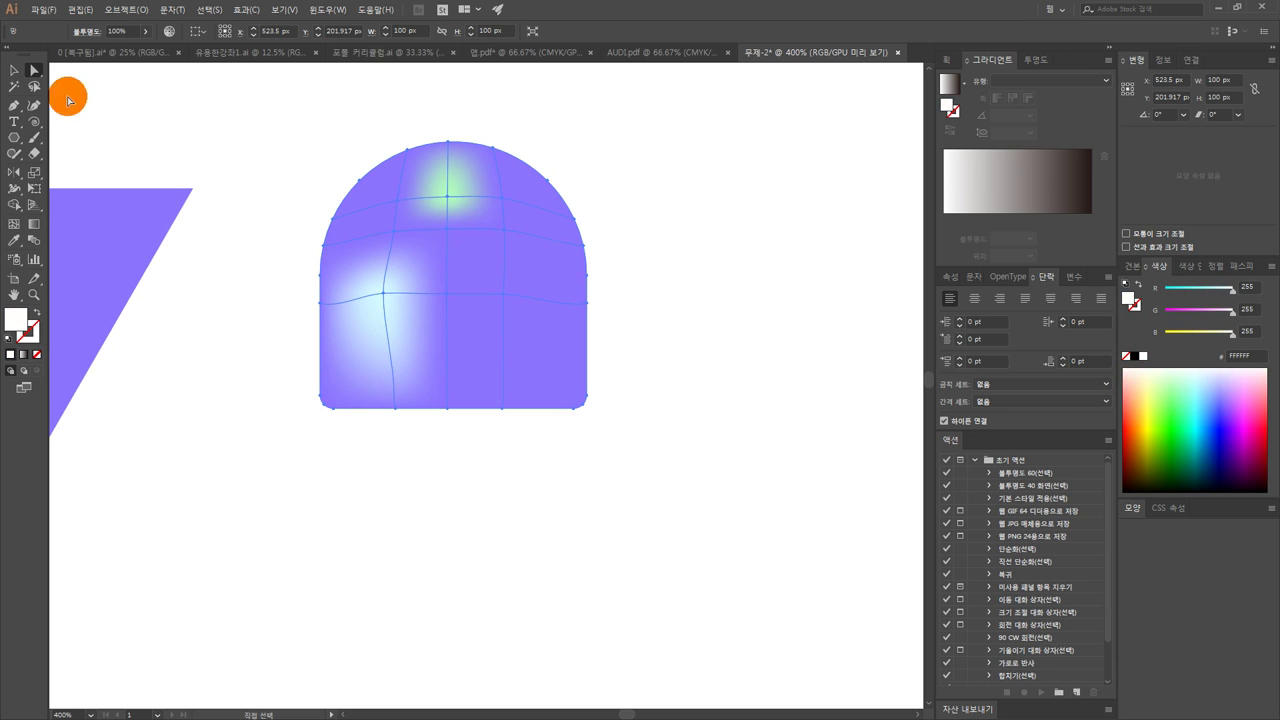
click(216, 232)
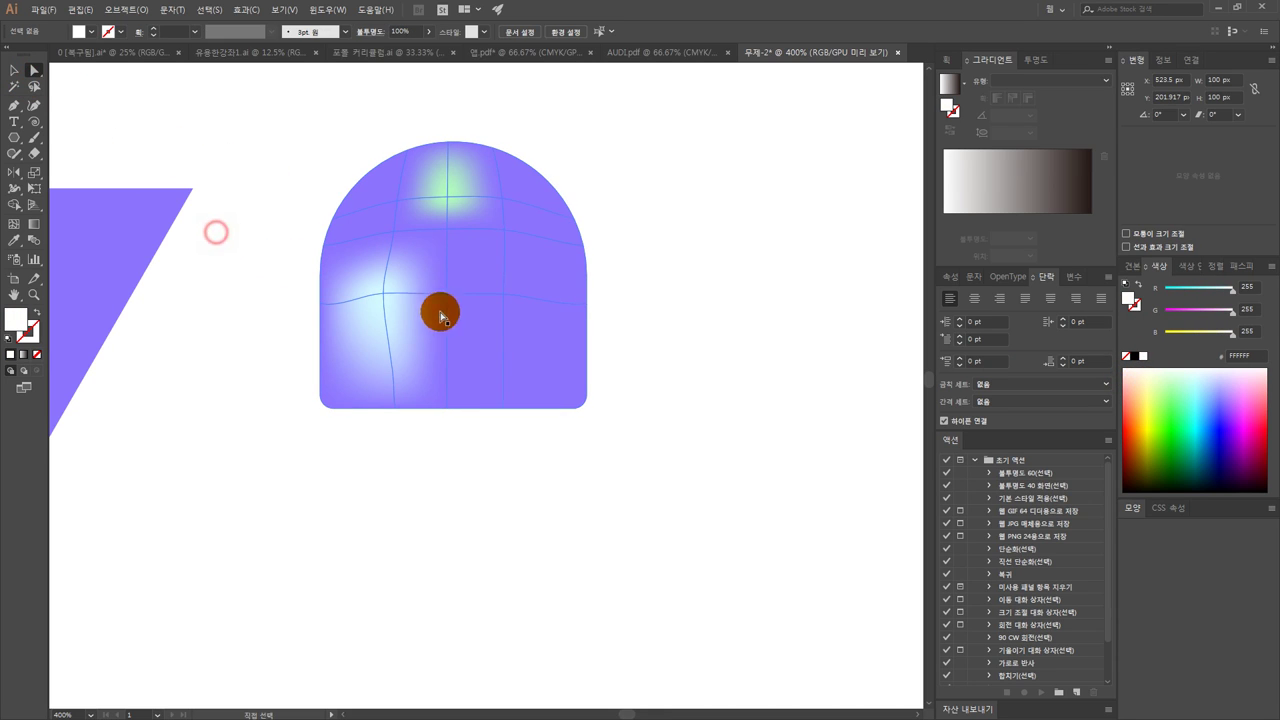
click(384, 293)
ctrl+click(446, 297)
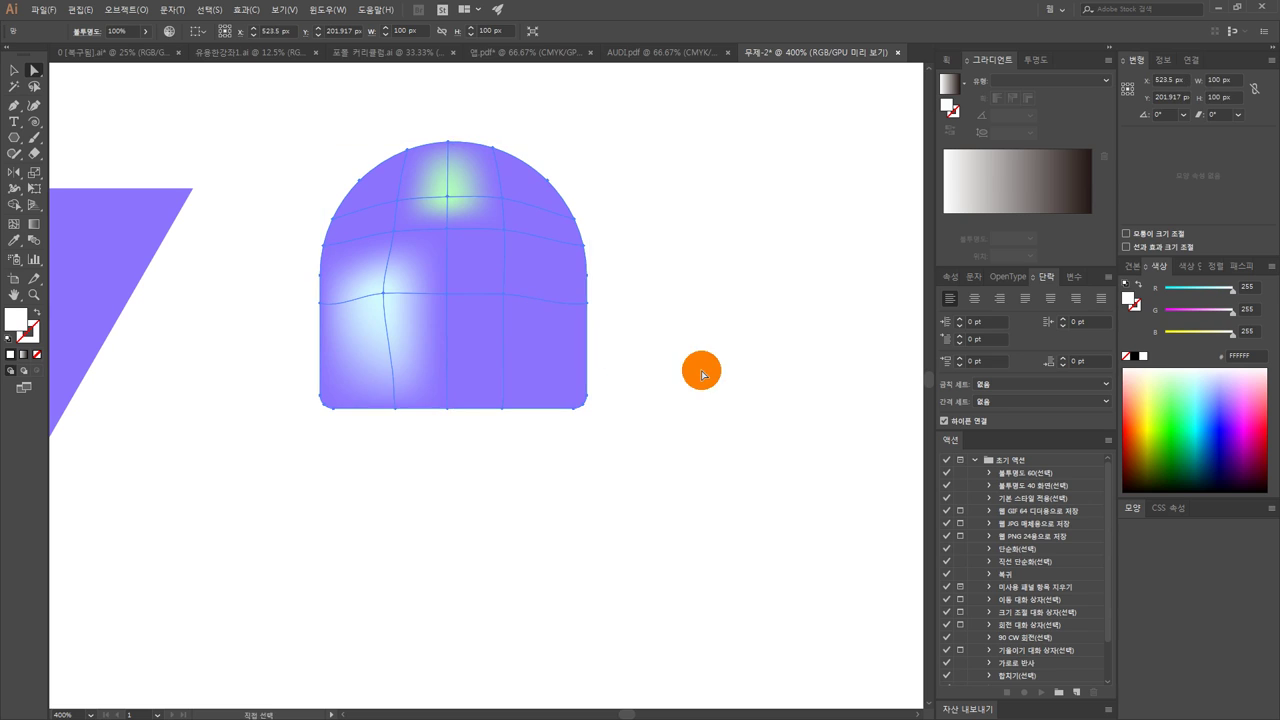
click(383, 292)
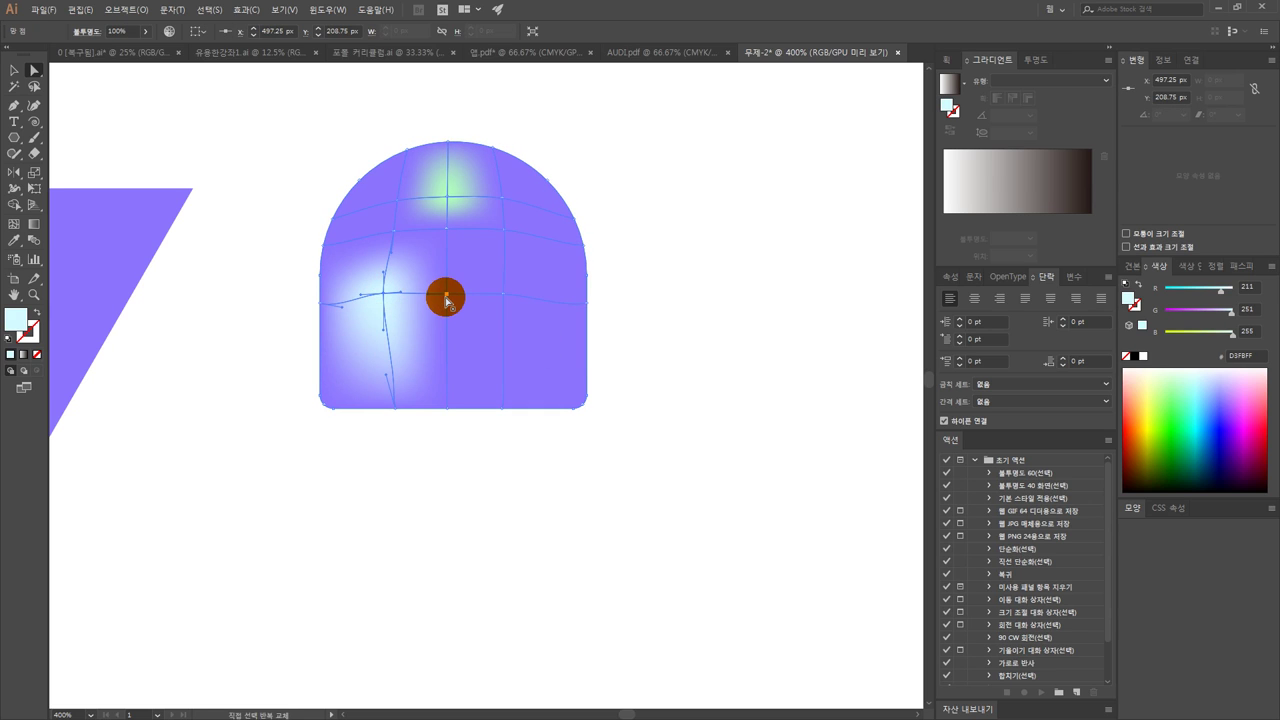
click(451, 431)
Step: Select the mesh points at the arch's left and centre together, recolour both white FFFFFF, and deselect the shape
click(384, 293)
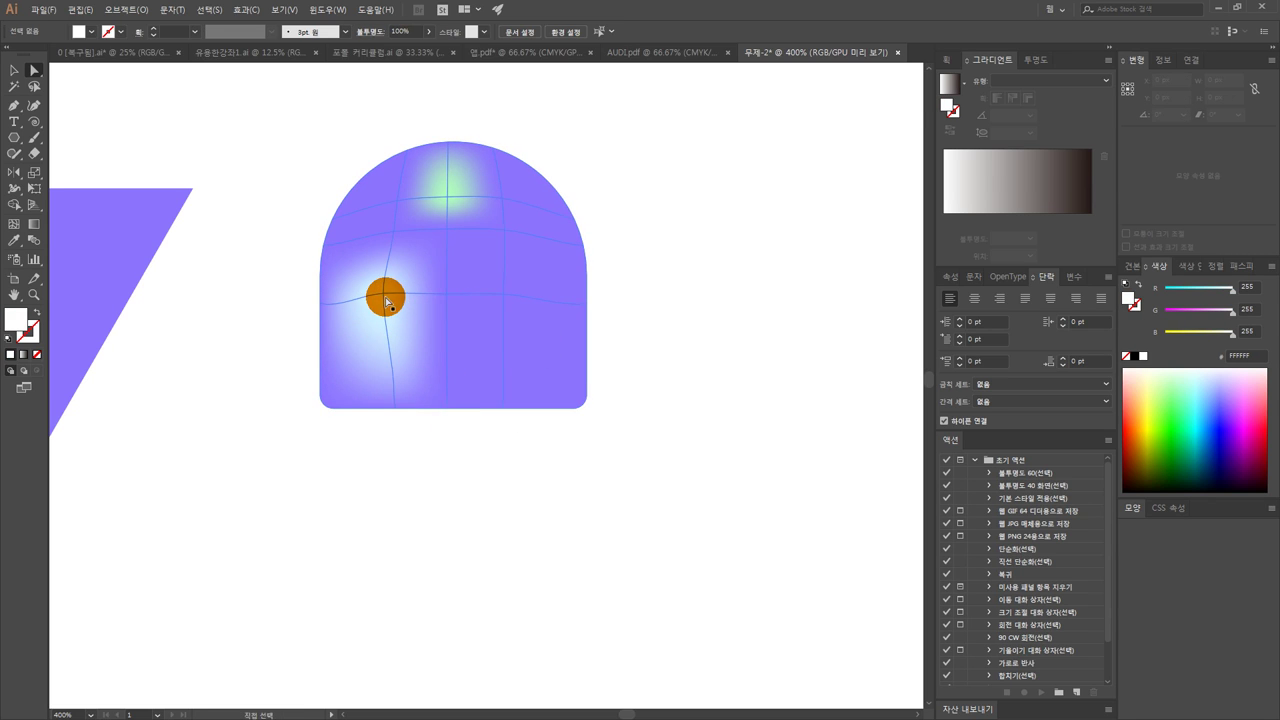
click(455, 302)
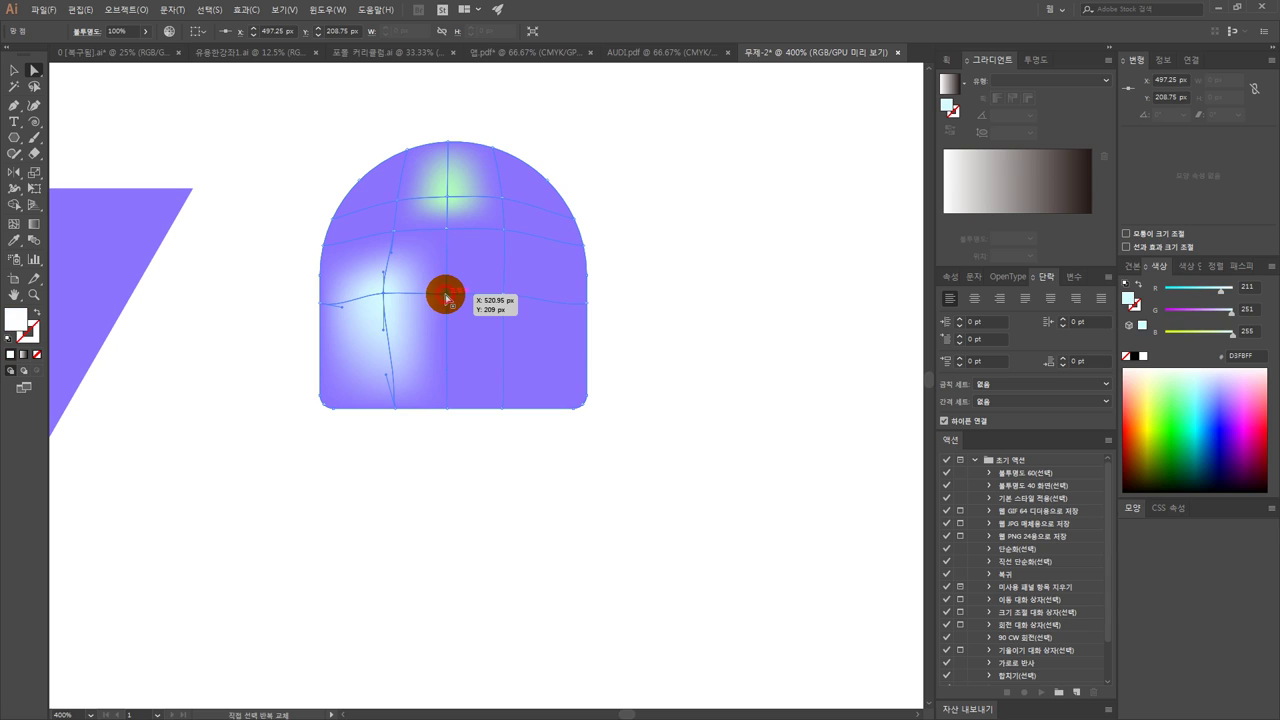
click(1125, 367)
click(1131, 368)
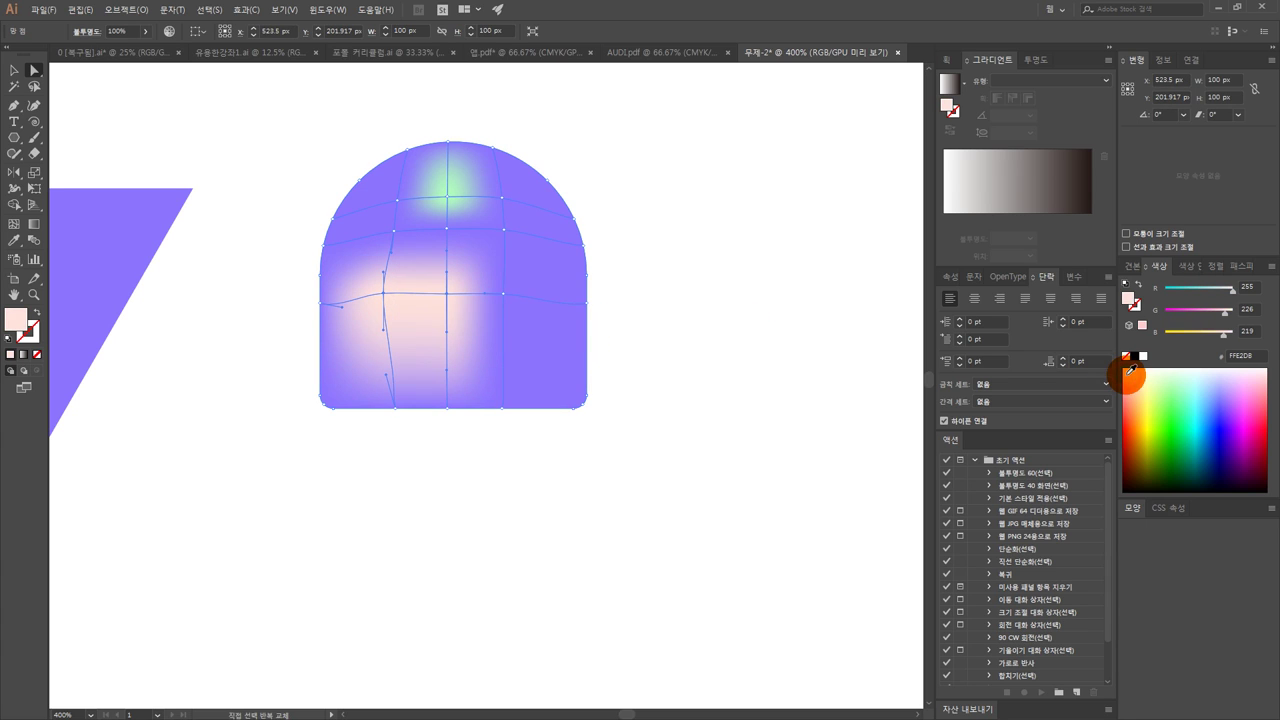
click(1125, 367)
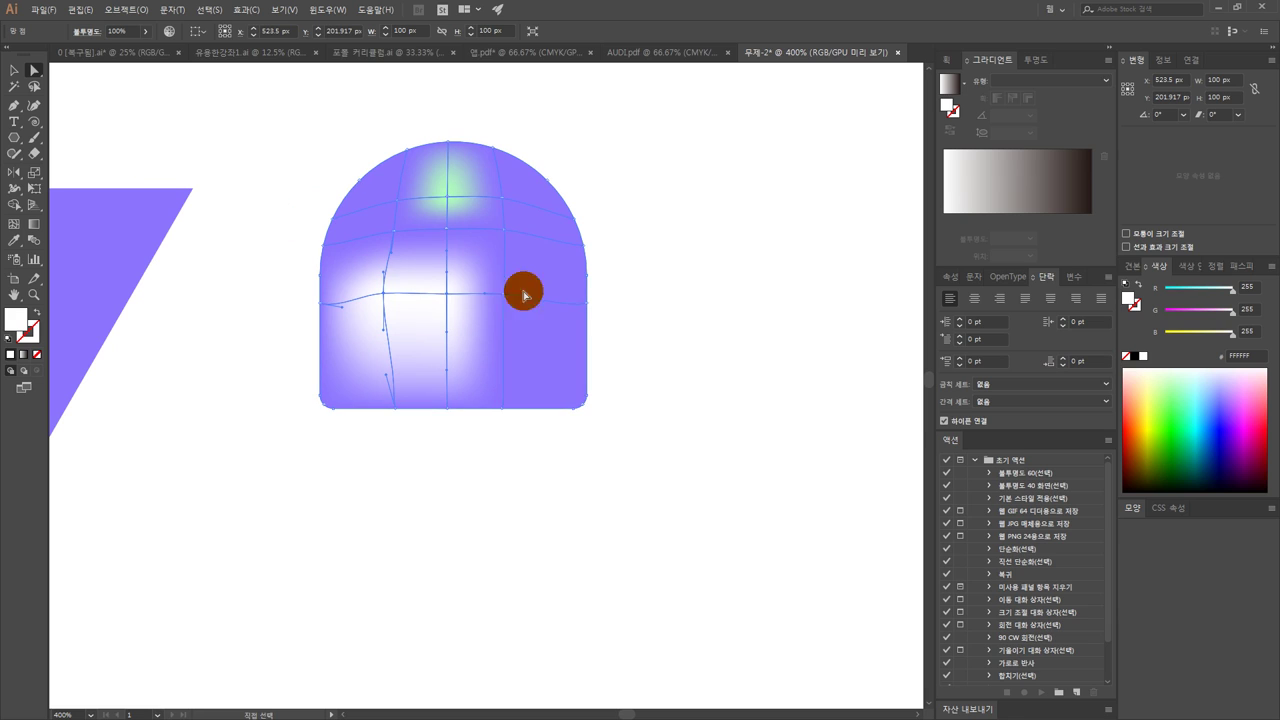
click(14, 70)
click(208, 264)
Step: Select the arch, add the triangle and the long line to the selection, and replace it with only the spiral
scroll(309, 363, down, 2)
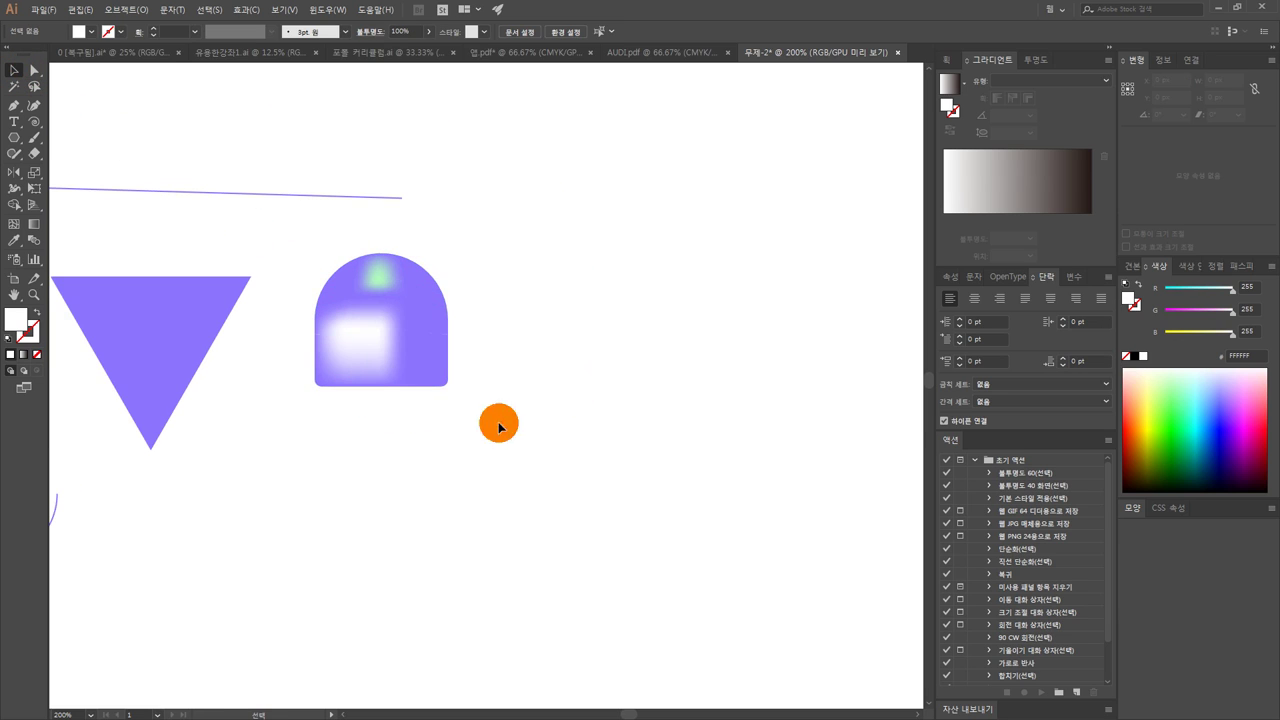
drag(503, 409, 408, 306)
drag(343, 431, 470, 426)
click(556, 427)
click(500, 324)
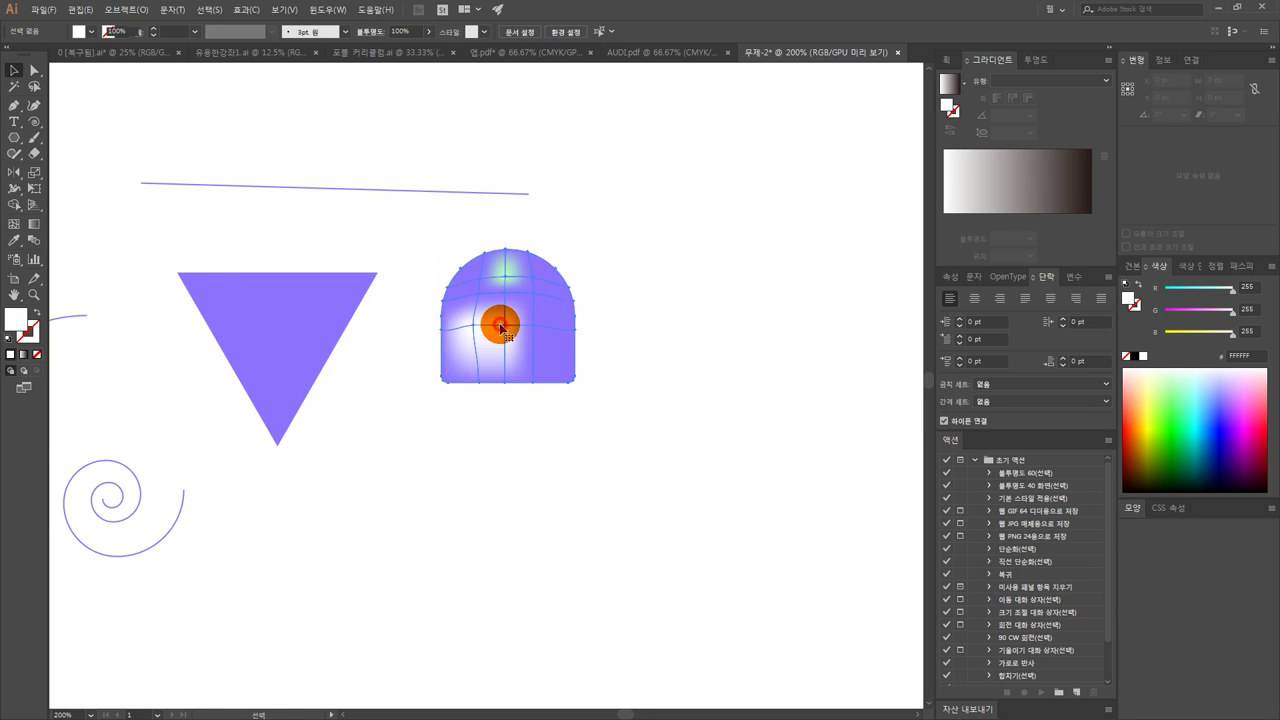
shift+click(280, 310)
shift+click(310, 188)
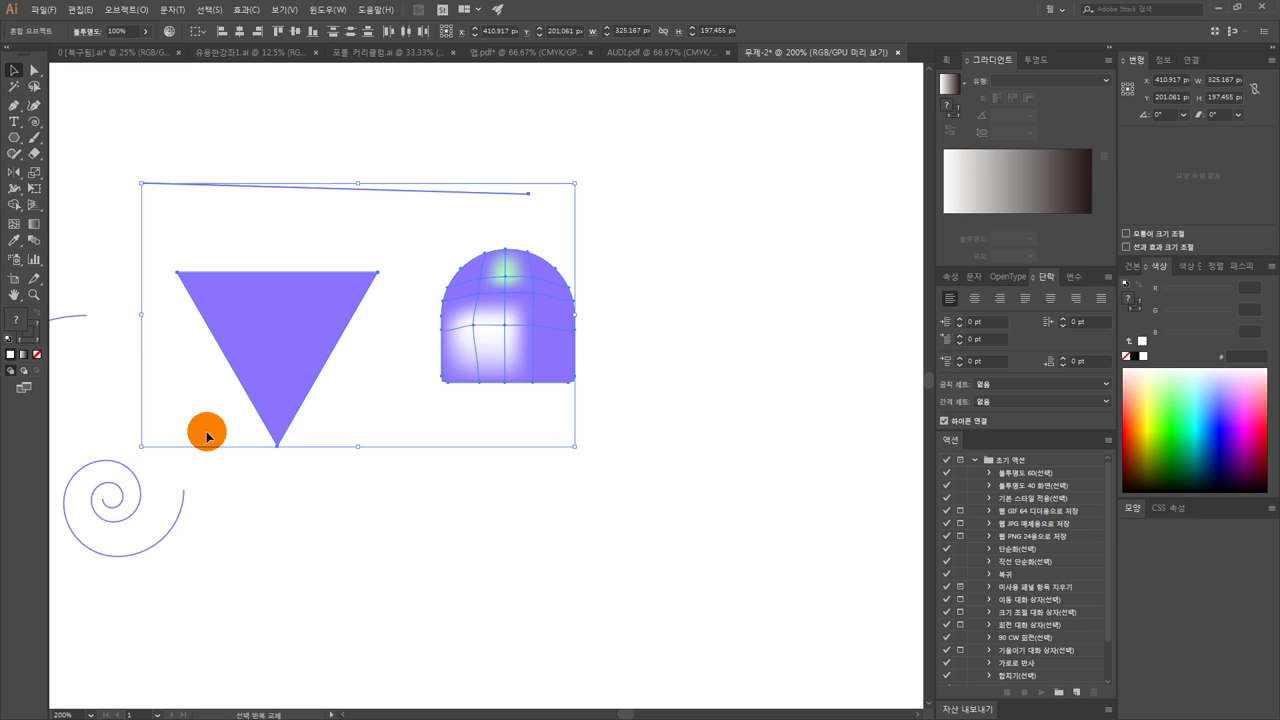
shift+click(134, 488)
drag(155, 477, 154, 476)
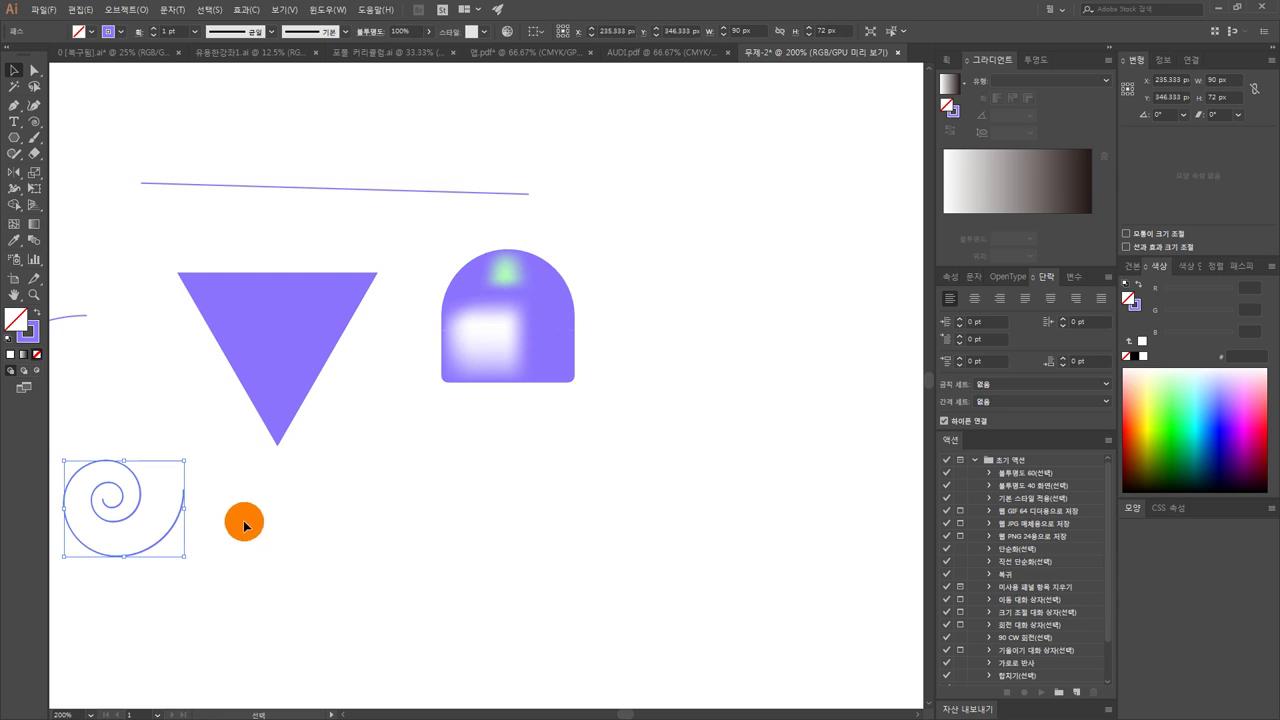
Step: Marquee-select the long line, triangle and arch, take the triangle and arch out and add them back, and clear the selection
drag(259, 483, 442, 469)
drag(854, 498, 494, 128)
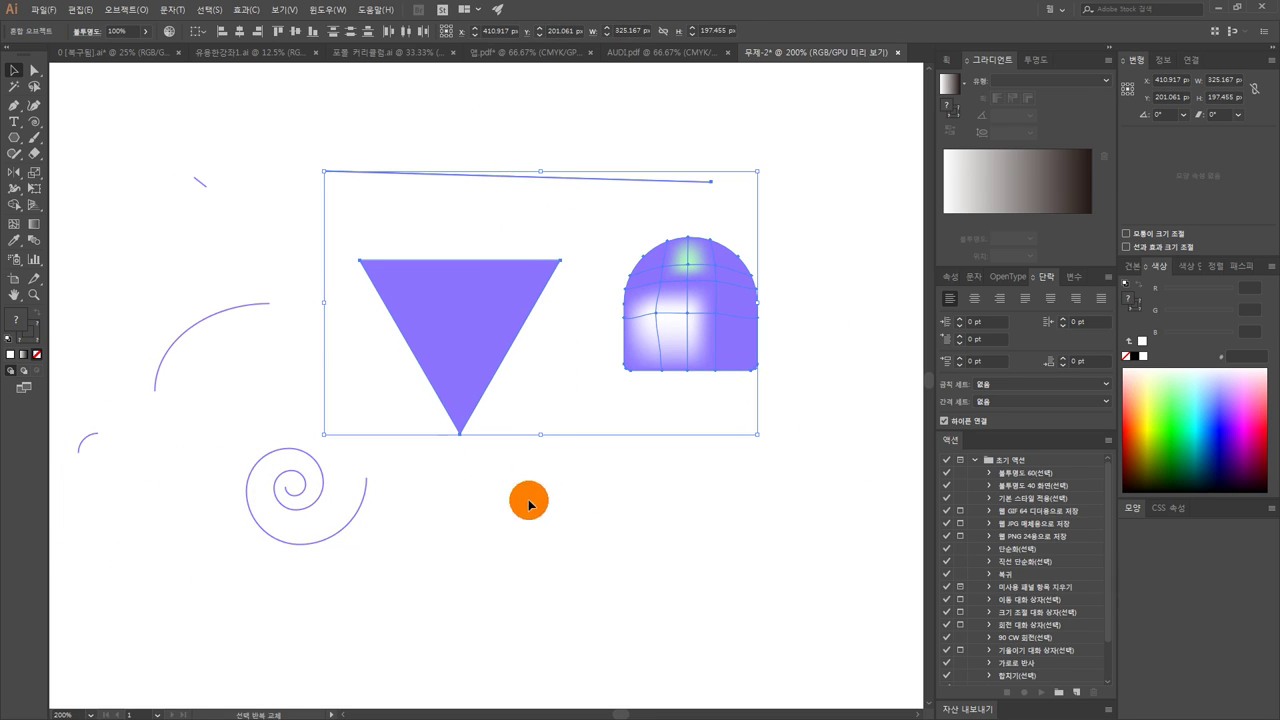
shift+click(426, 350)
click(447, 464)
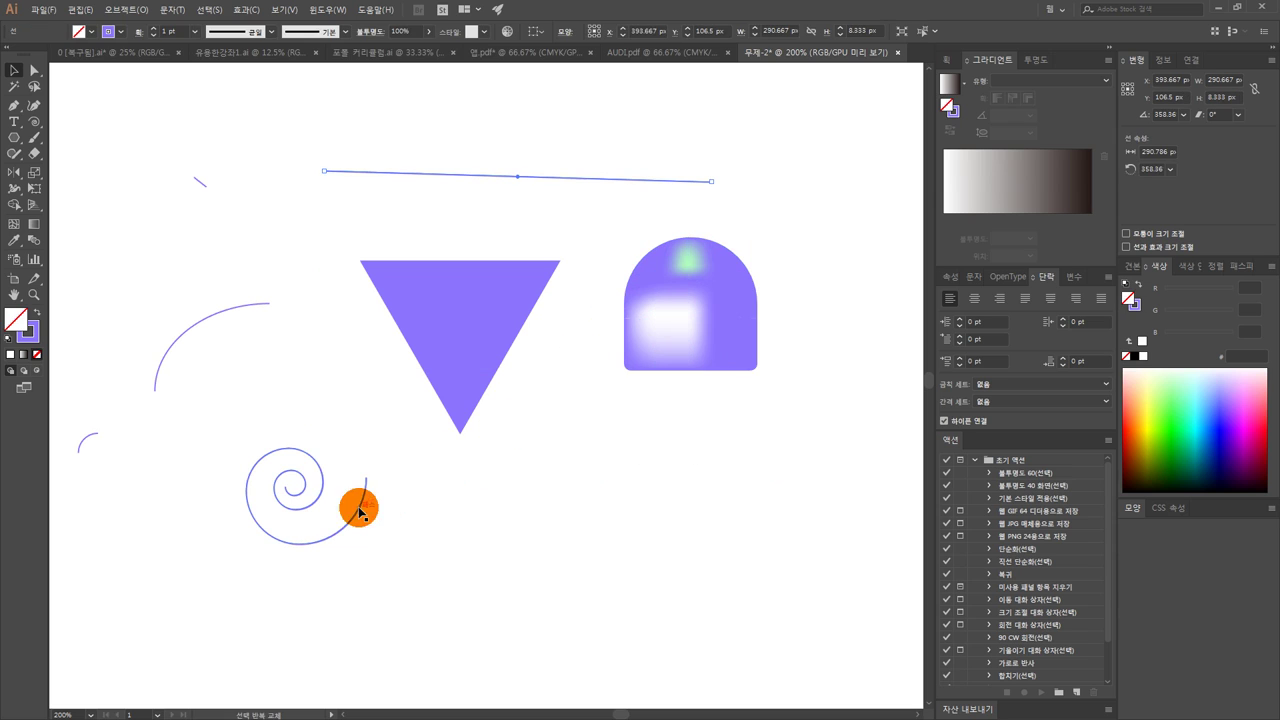
drag(820, 511, 466, 174)
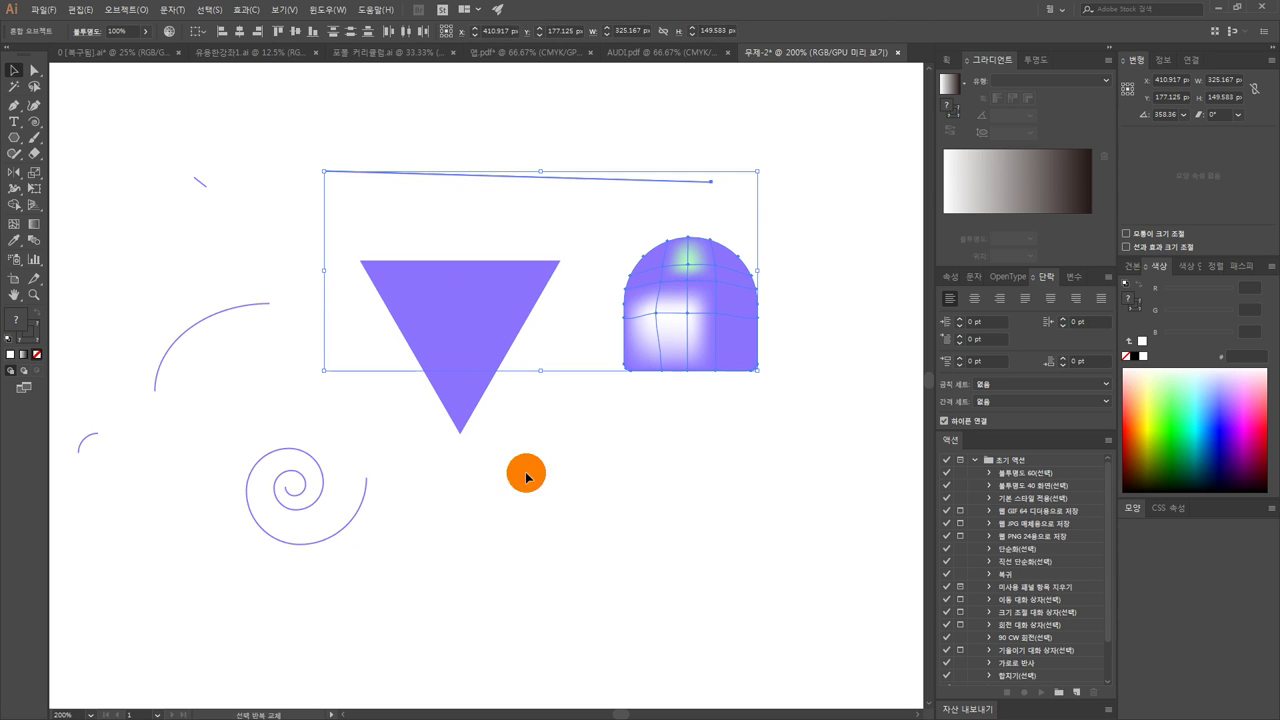
shift+click(454, 336)
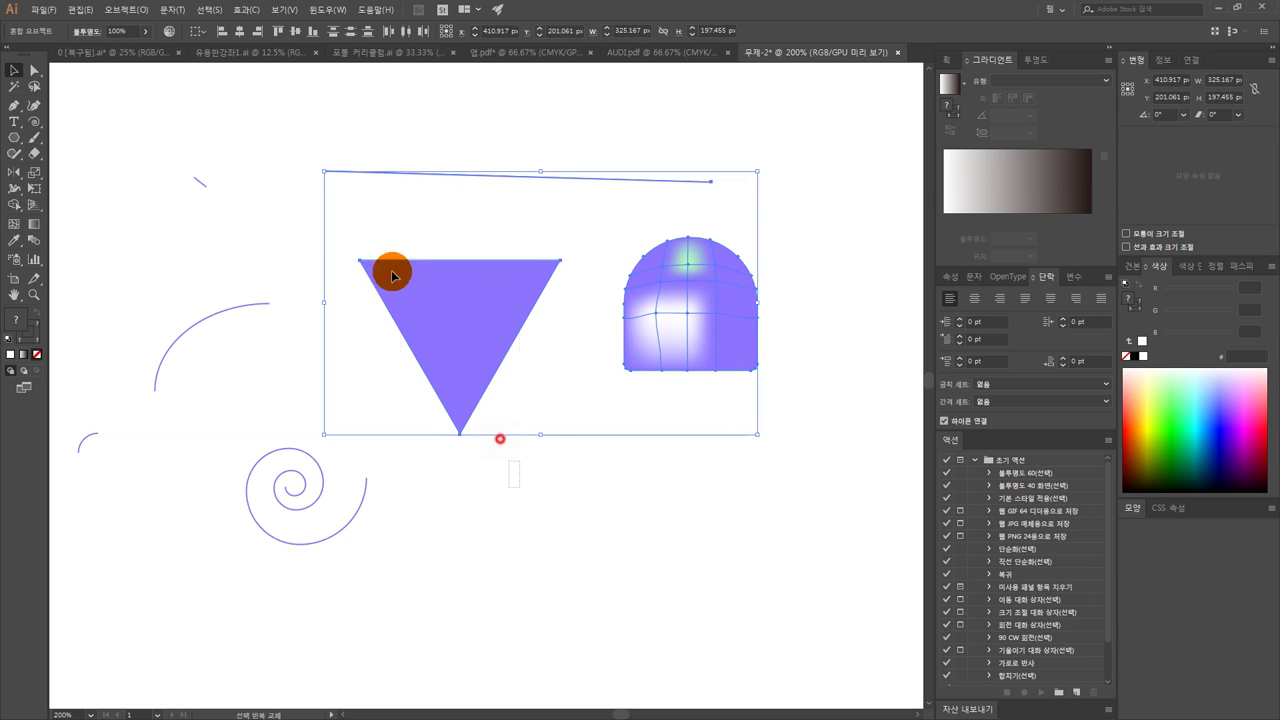
click(553, 453)
Step: Select the triangle, the arch and the long line one at a time, ending with nothing selected
click(499, 300)
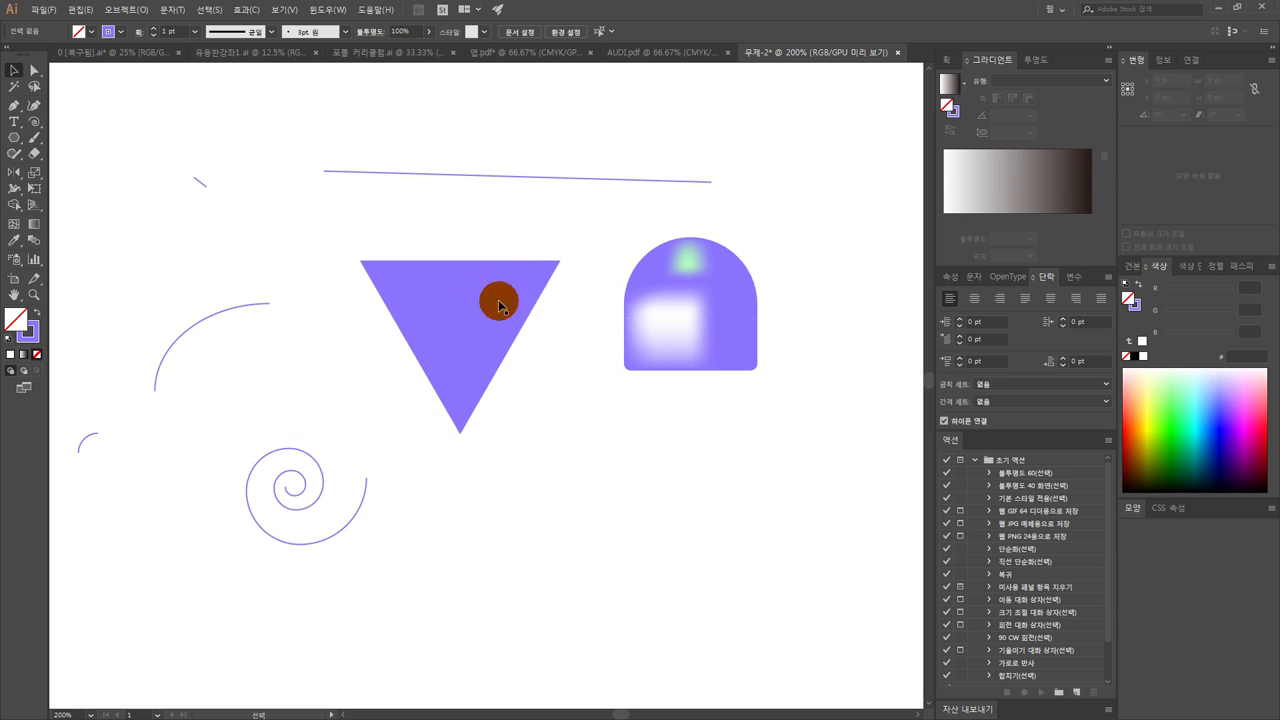
click(708, 305)
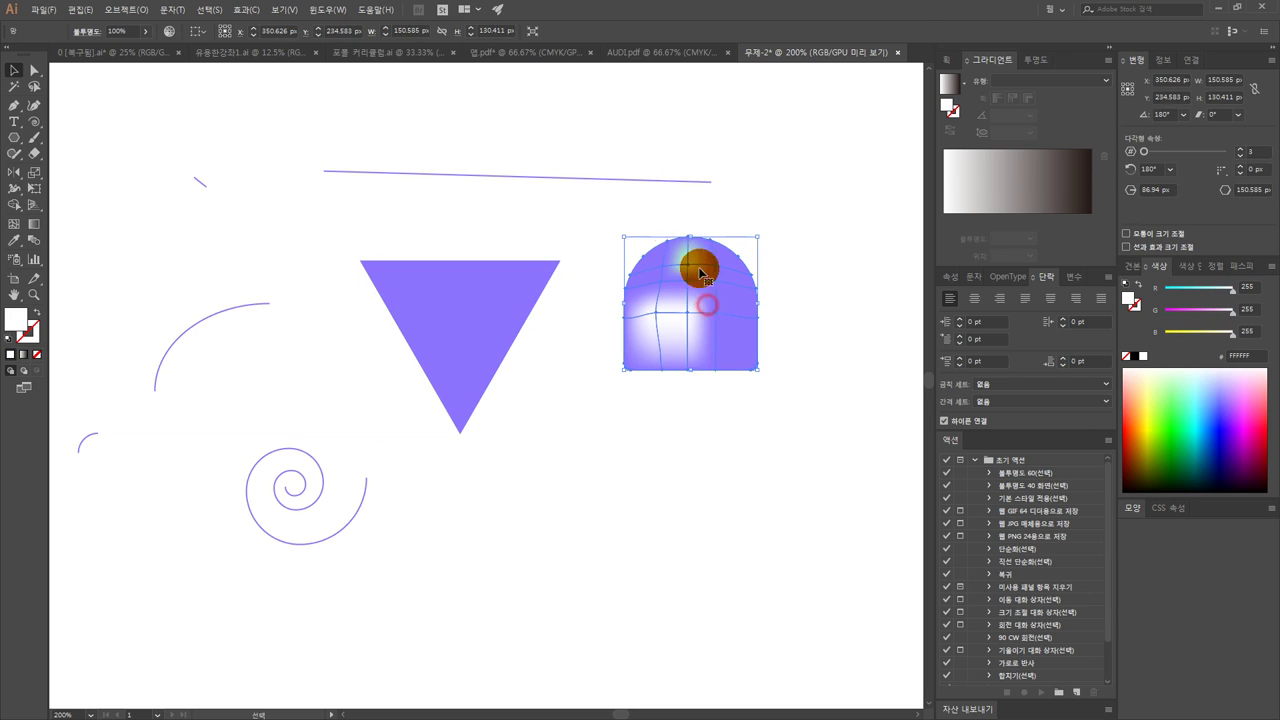
drag(617, 197, 482, 115)
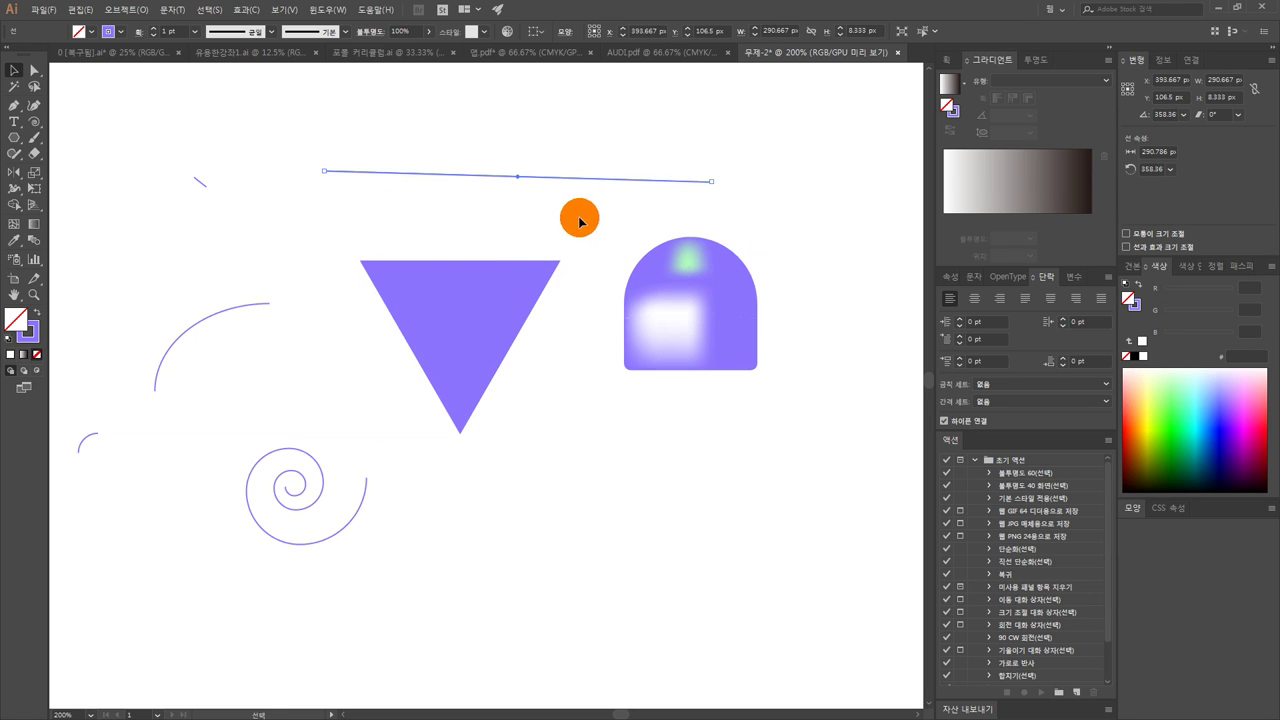
drag(580, 211, 540, 239)
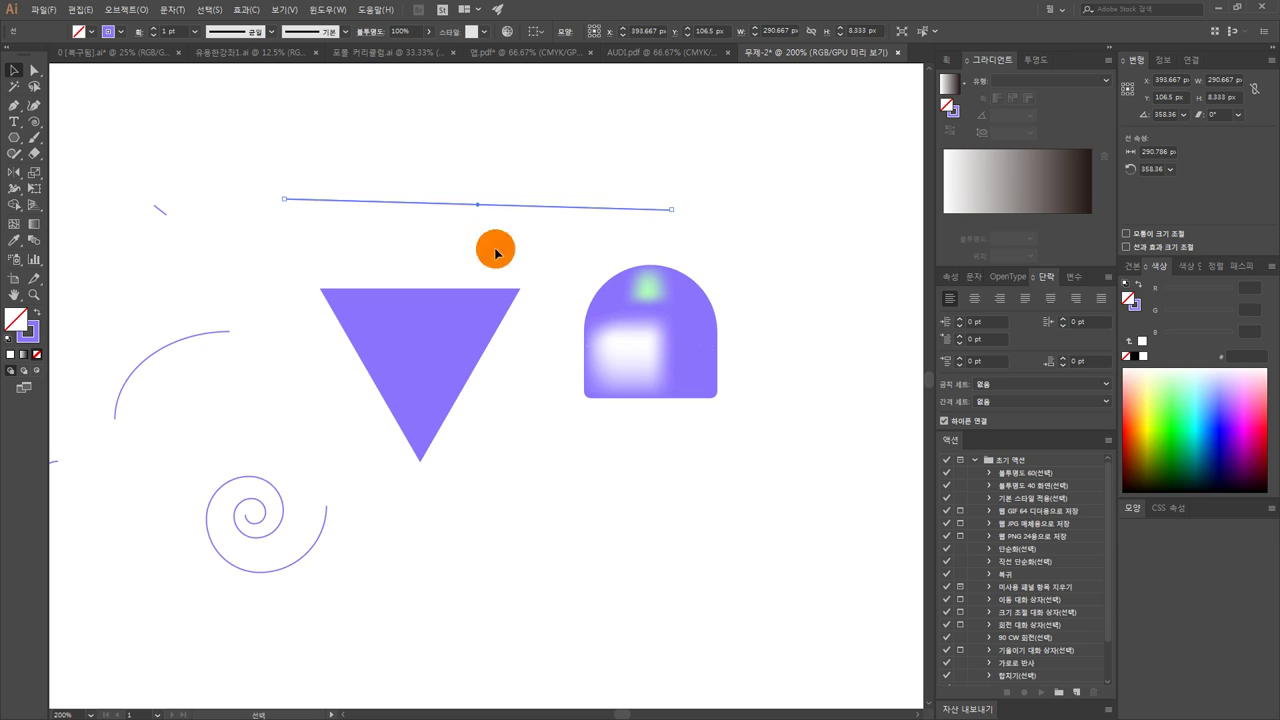
click(514, 243)
Step: Select the line, triangle and arch with one marquee, remove the triangle and arch from the selection, and deselect everything
drag(748, 502, 416, 176)
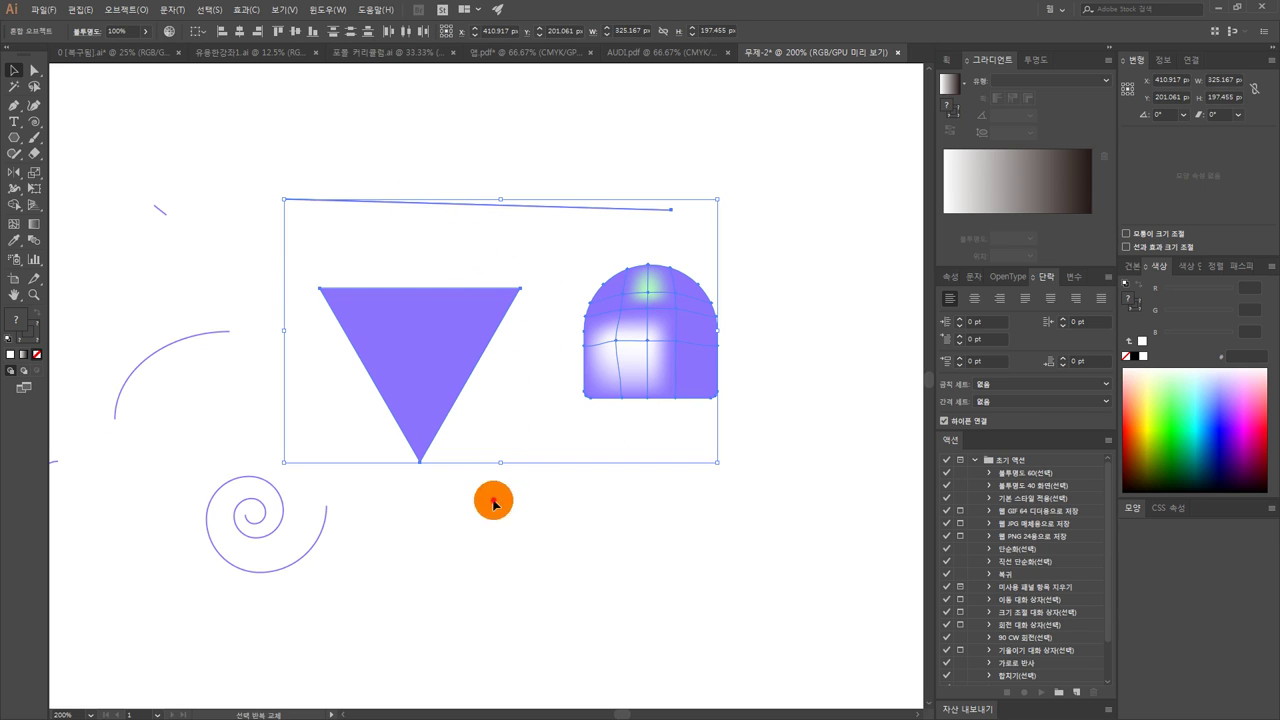
shift+click(412, 387)
shift+click(666, 388)
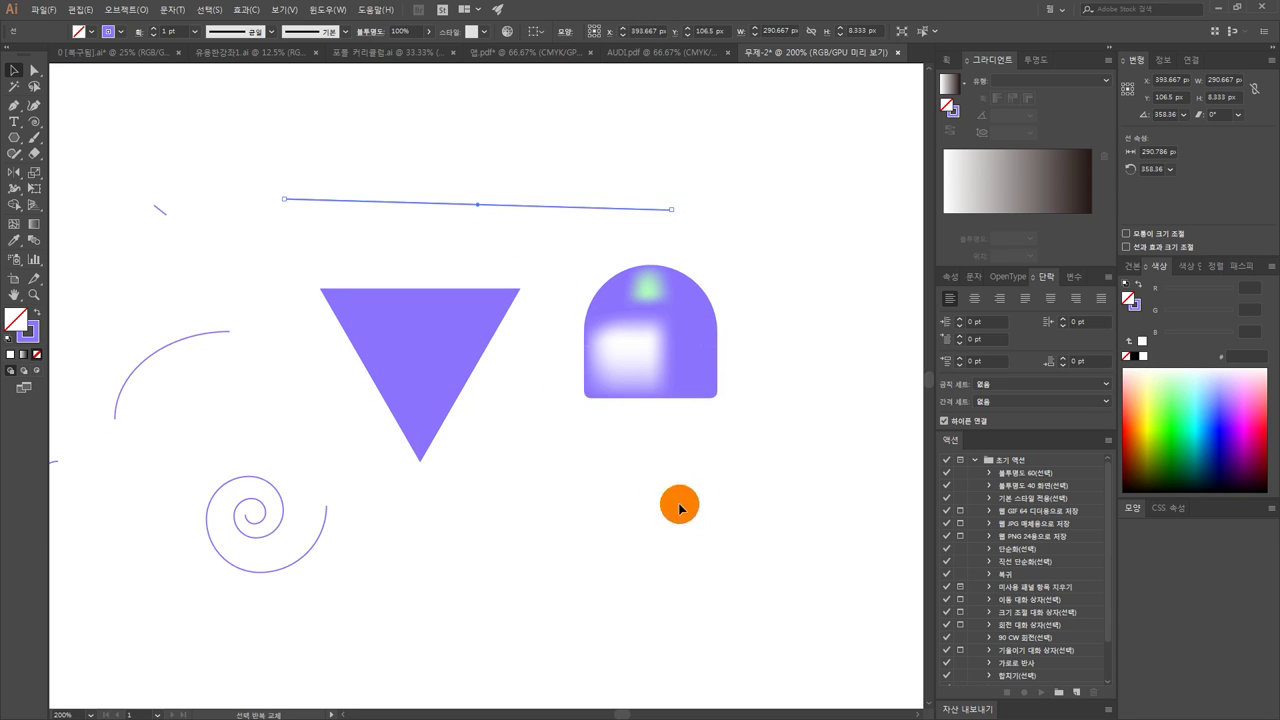
drag(680, 506, 371, 211)
click(544, 256)
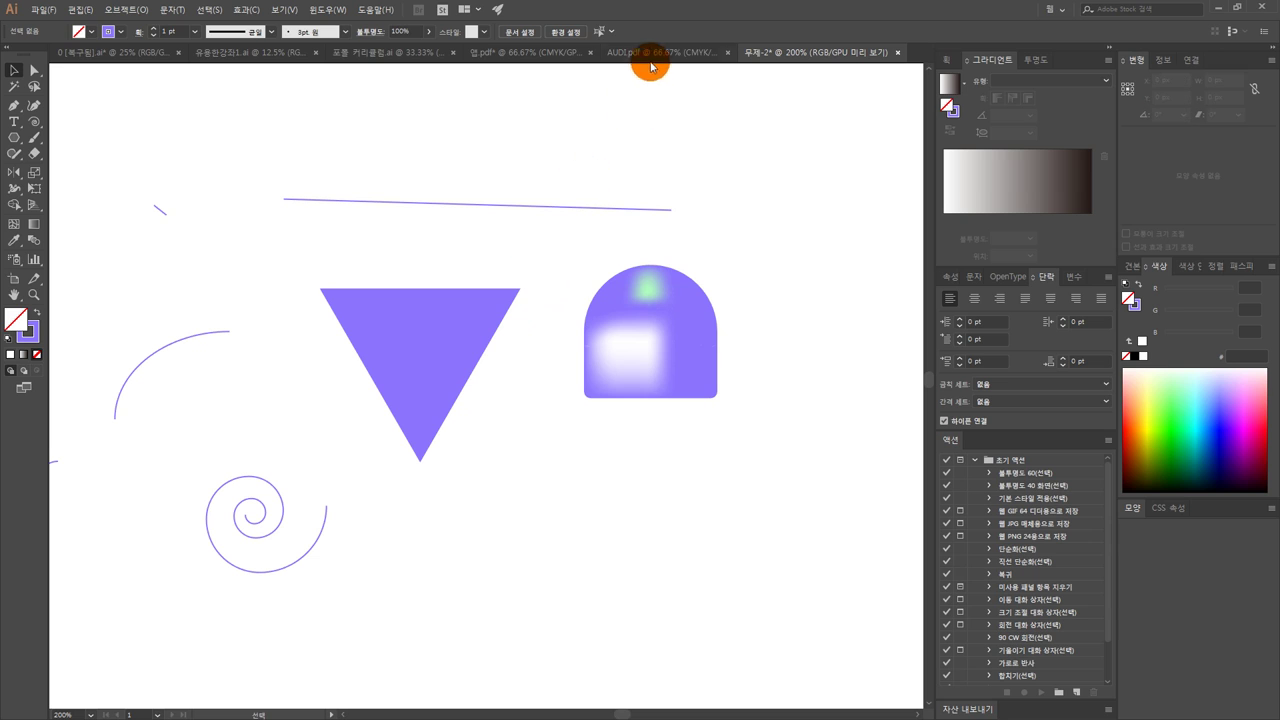
Step: Switch to AUDI.pdf, pull the car bonnet's gradient mesh out beside the artwork to examine its mesh lines, and return it to place
click(641, 350)
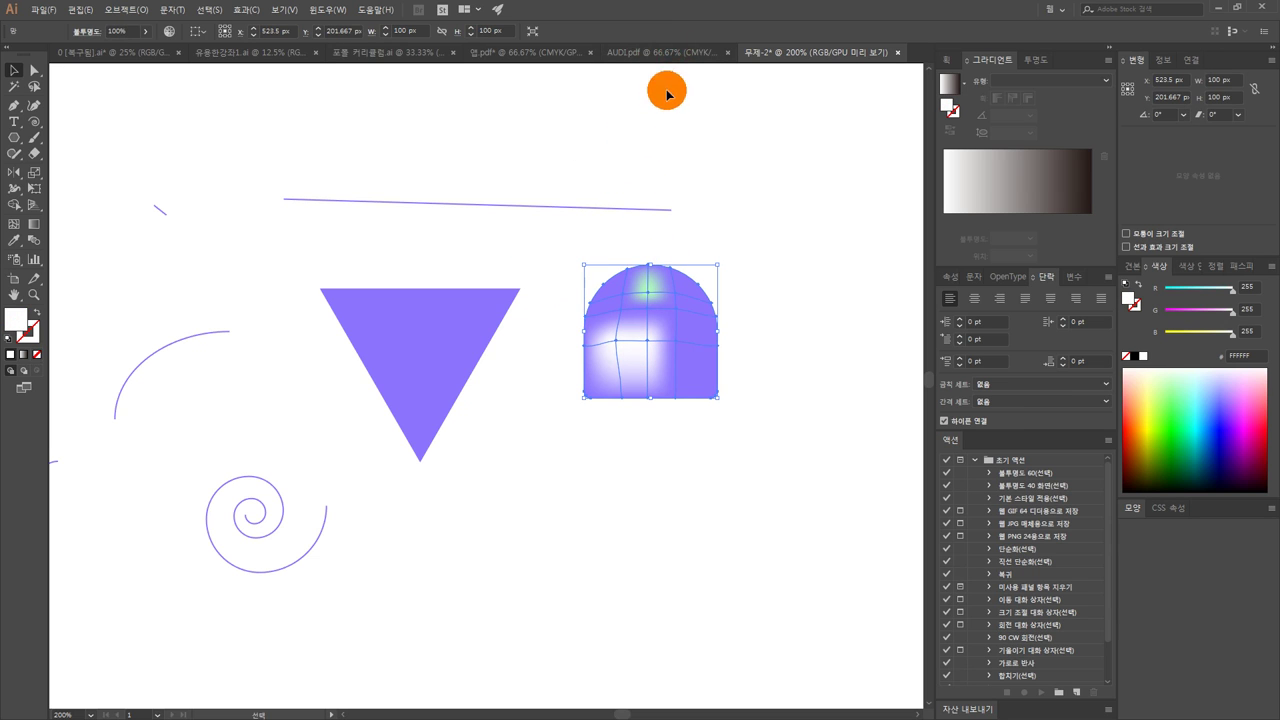
click(664, 51)
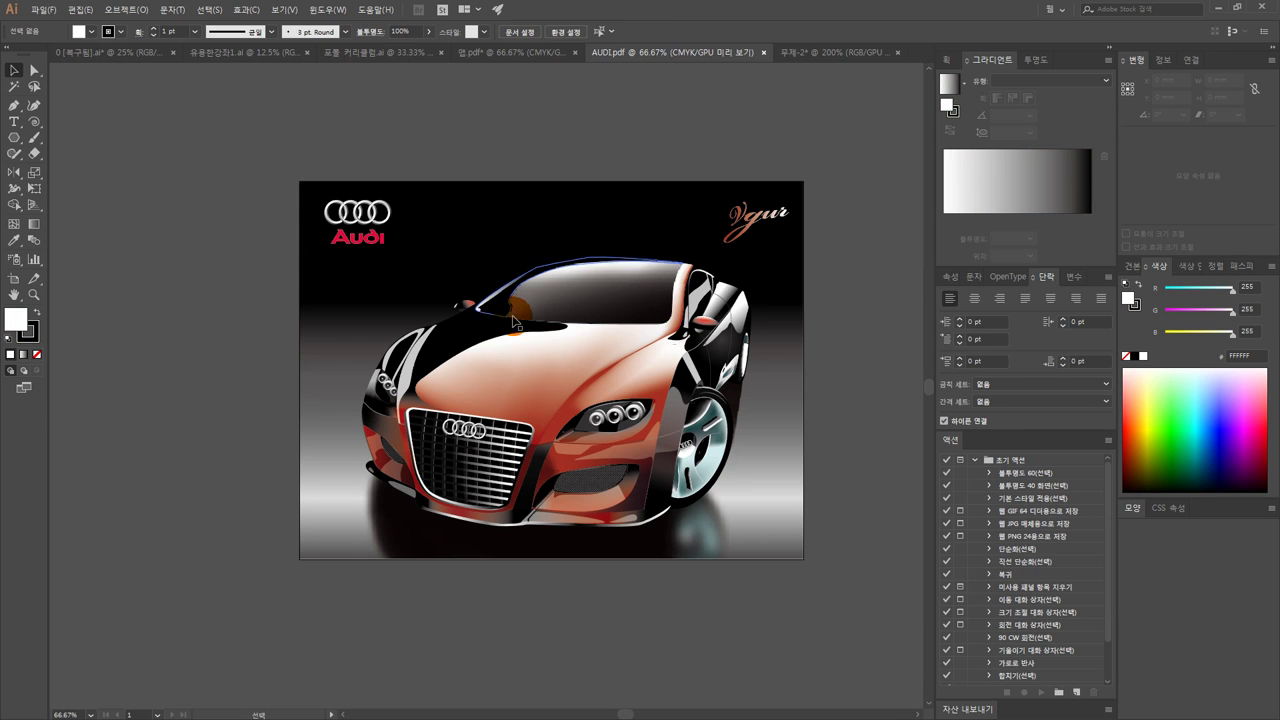
click(548, 369)
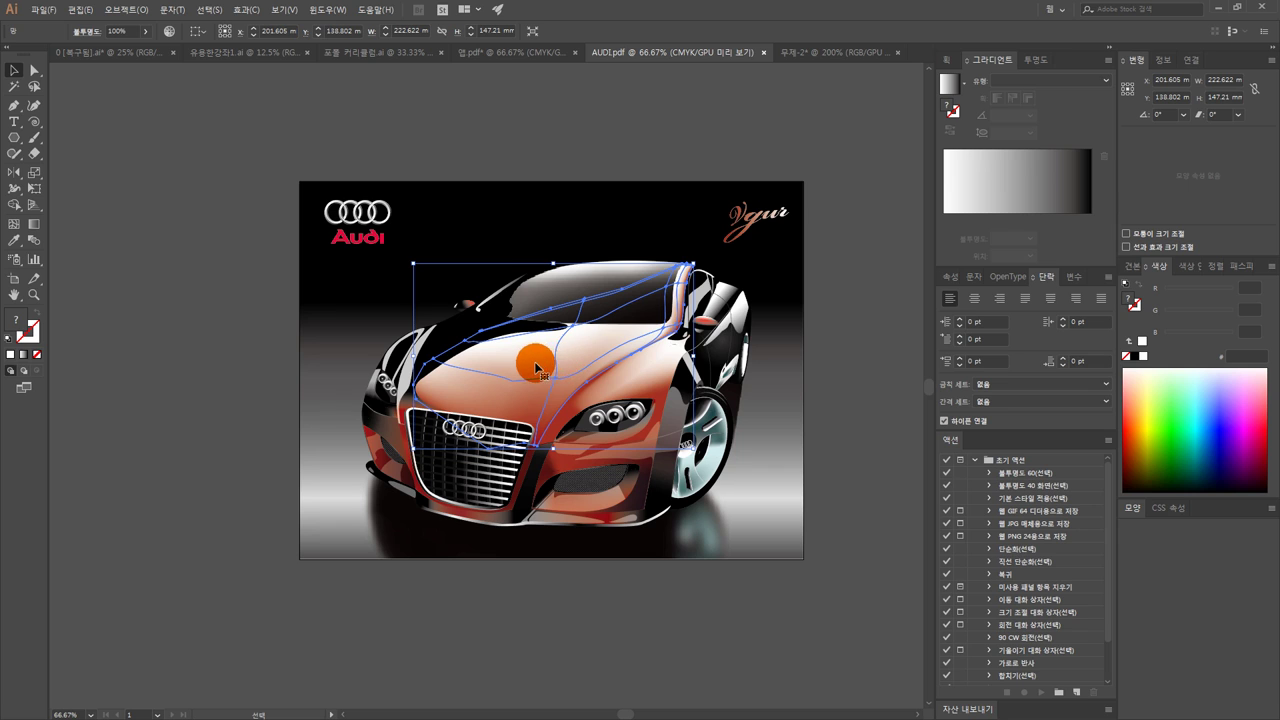
drag(529, 363, 697, 296)
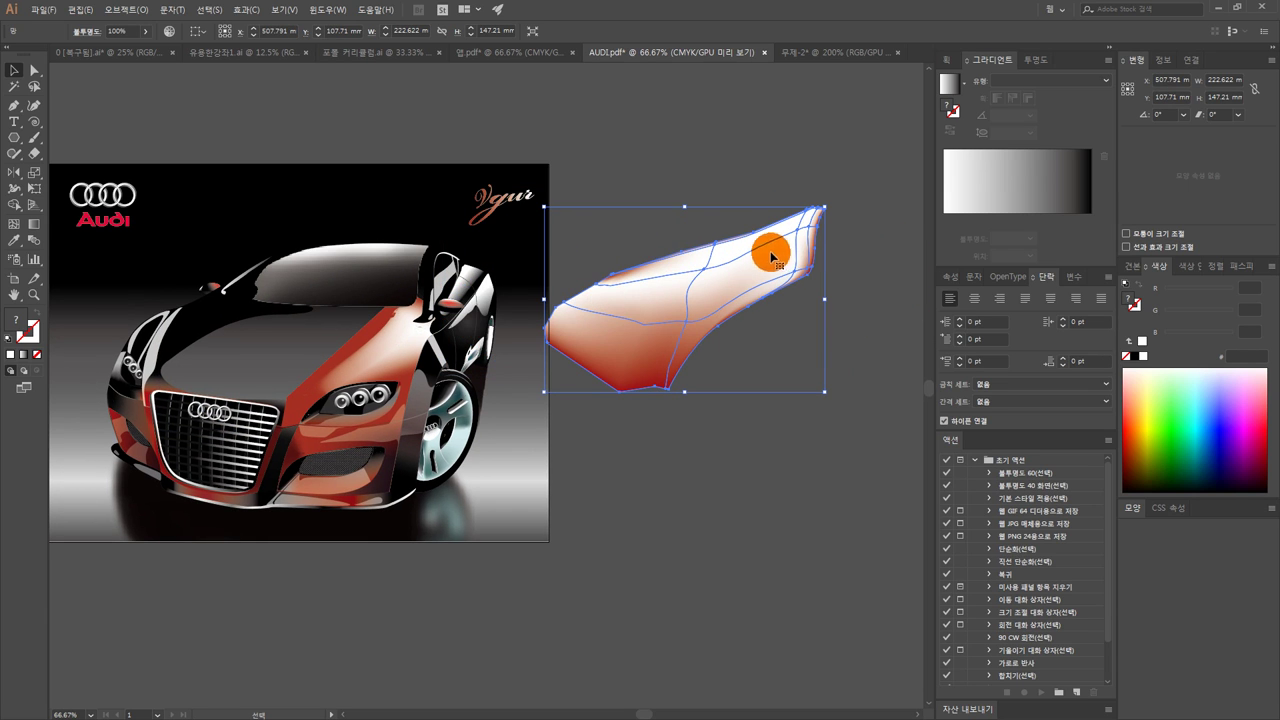
key(a)
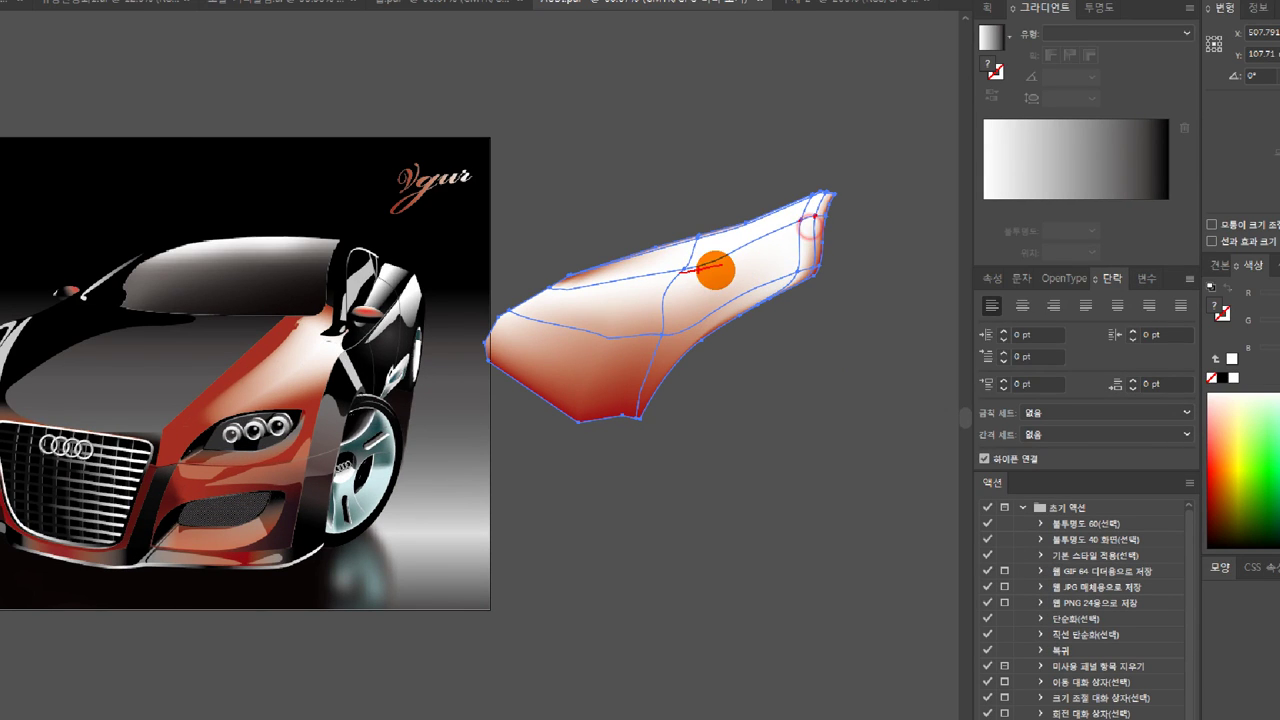
key(v)
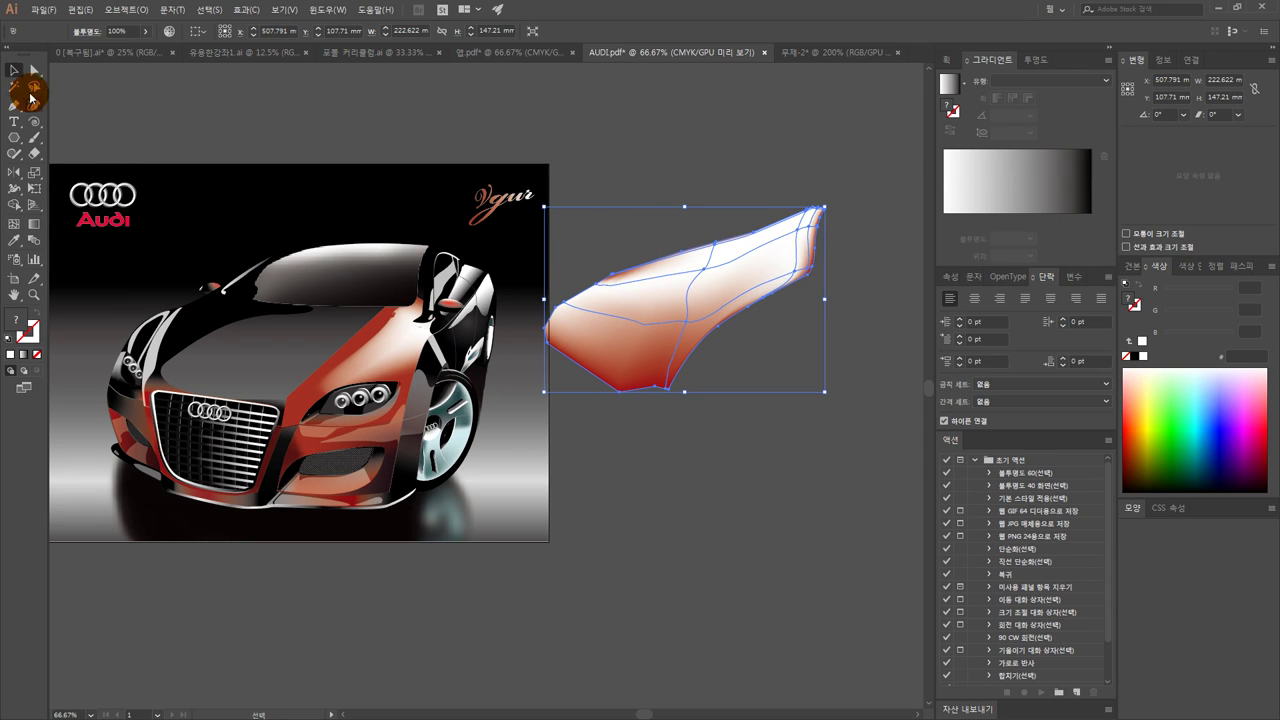
click(649, 177)
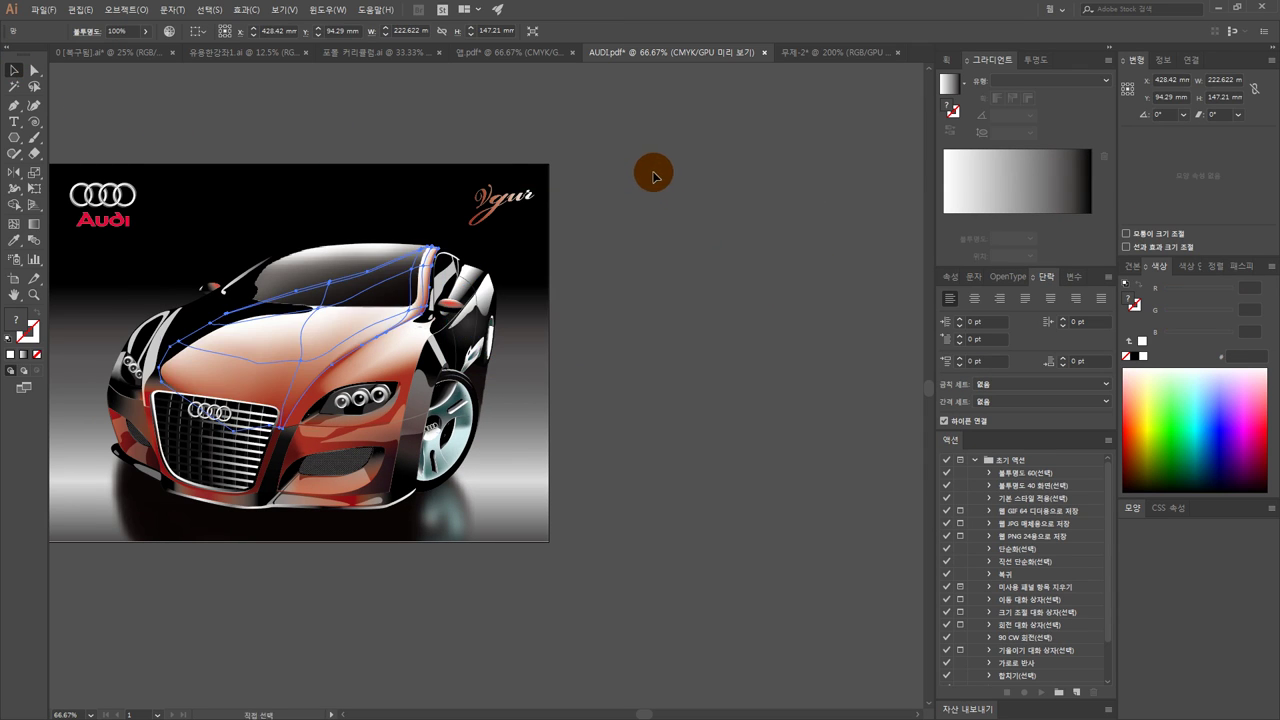
Step: Deselect the bonnet mesh, marquee-select the car's parts to examine their outlines, and clear the selection
click(652, 177)
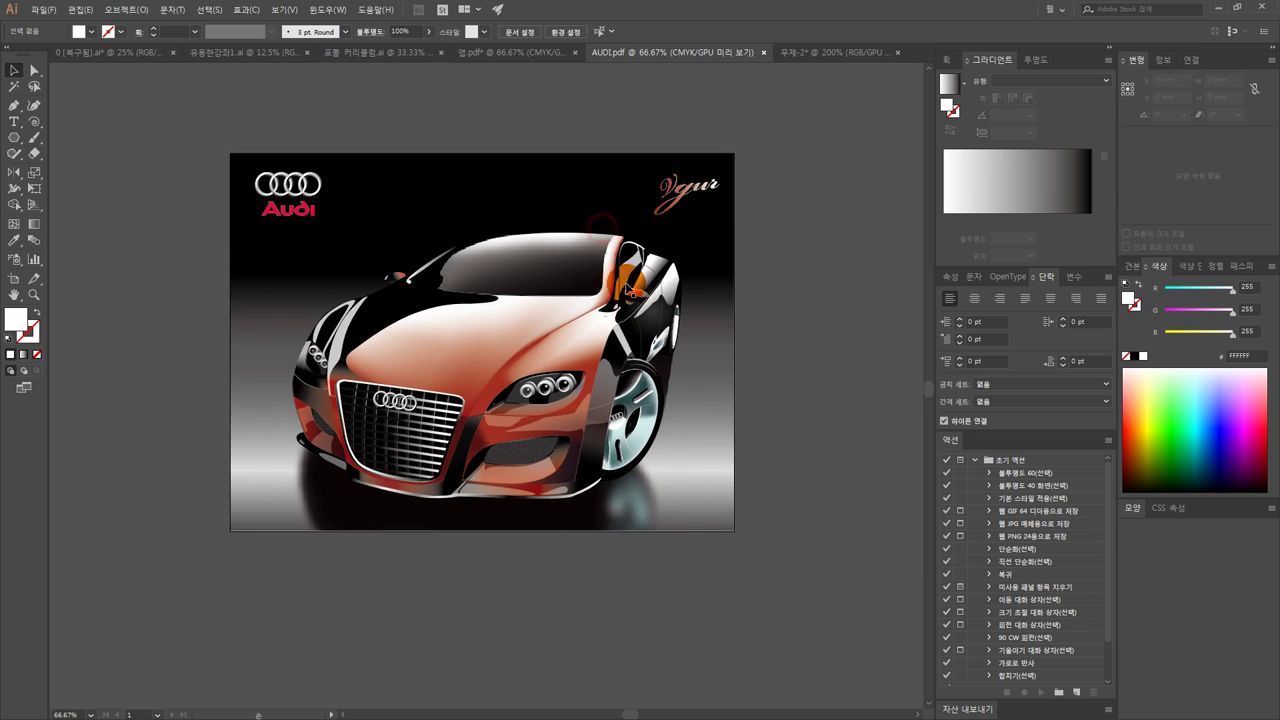
key(a)
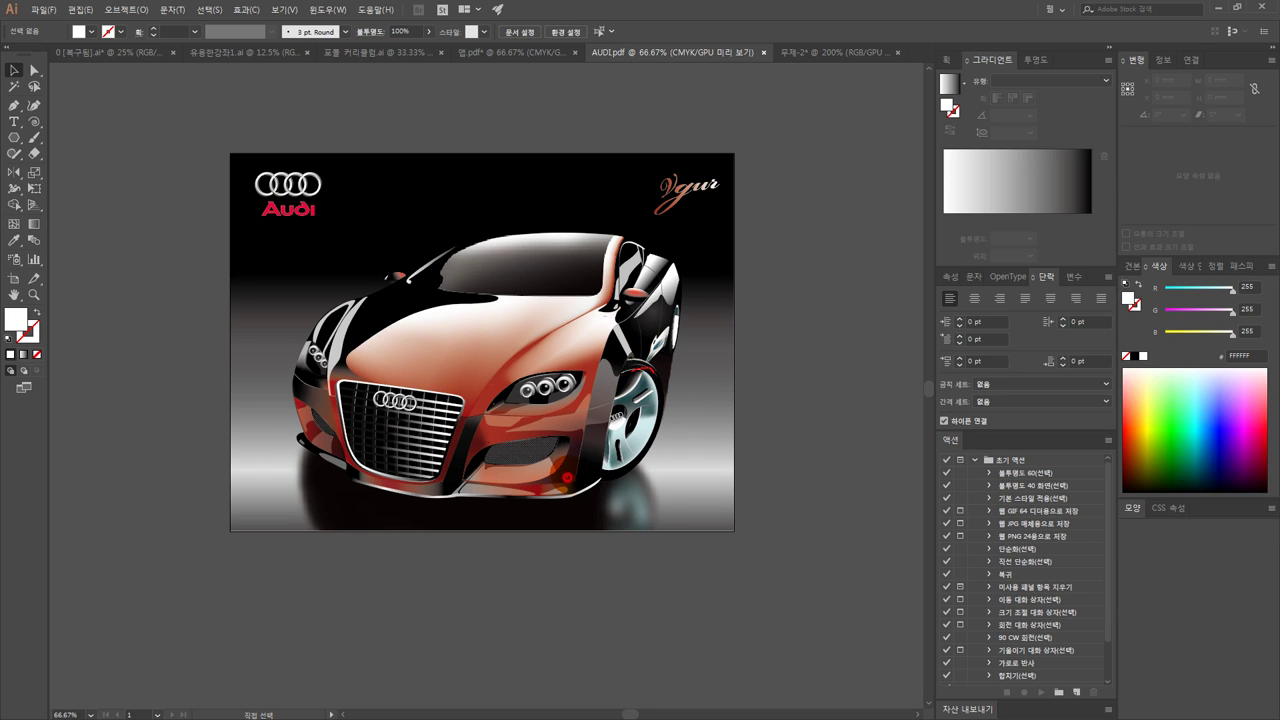
mouse_move(567, 478)
mouse_down()
mouse_move(597, 428)
mouse_move(612, 322)
mouse_move(666, 292)
mouse_move(674, 270)
mouse_move(701, 292)
mouse_move(630, 332)
mouse_up()
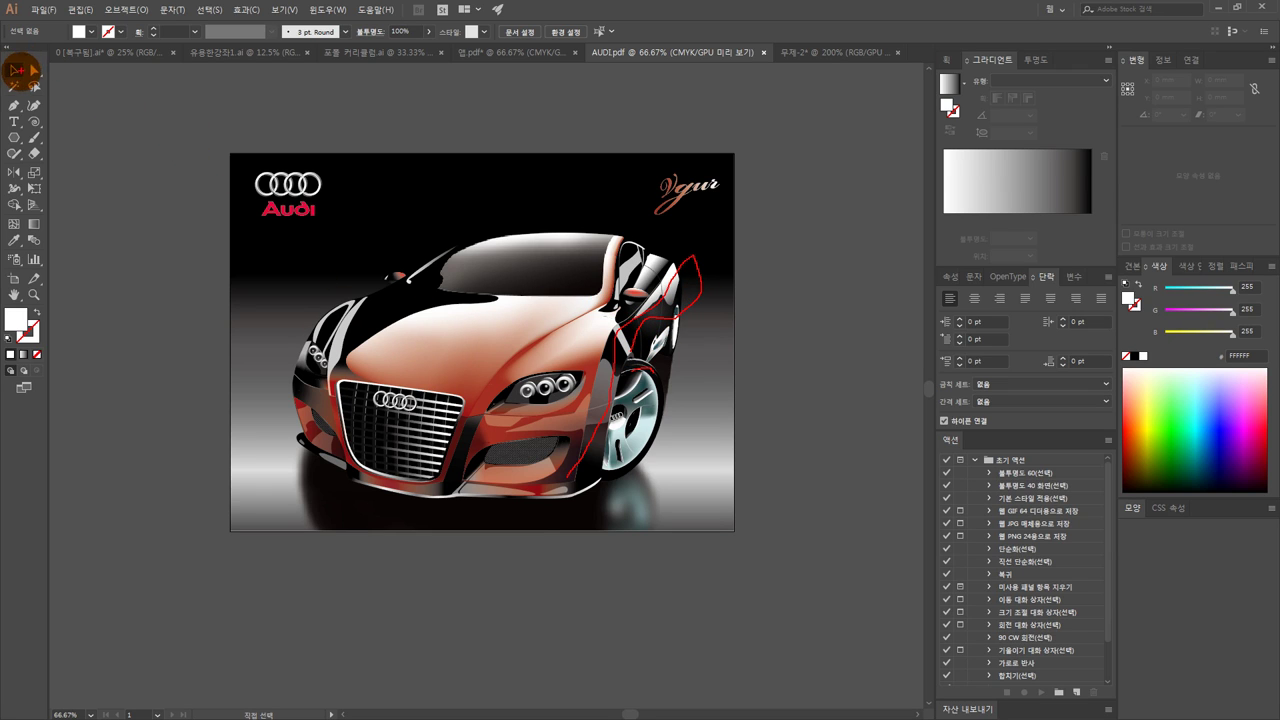
key(Escape)
click(600, 308)
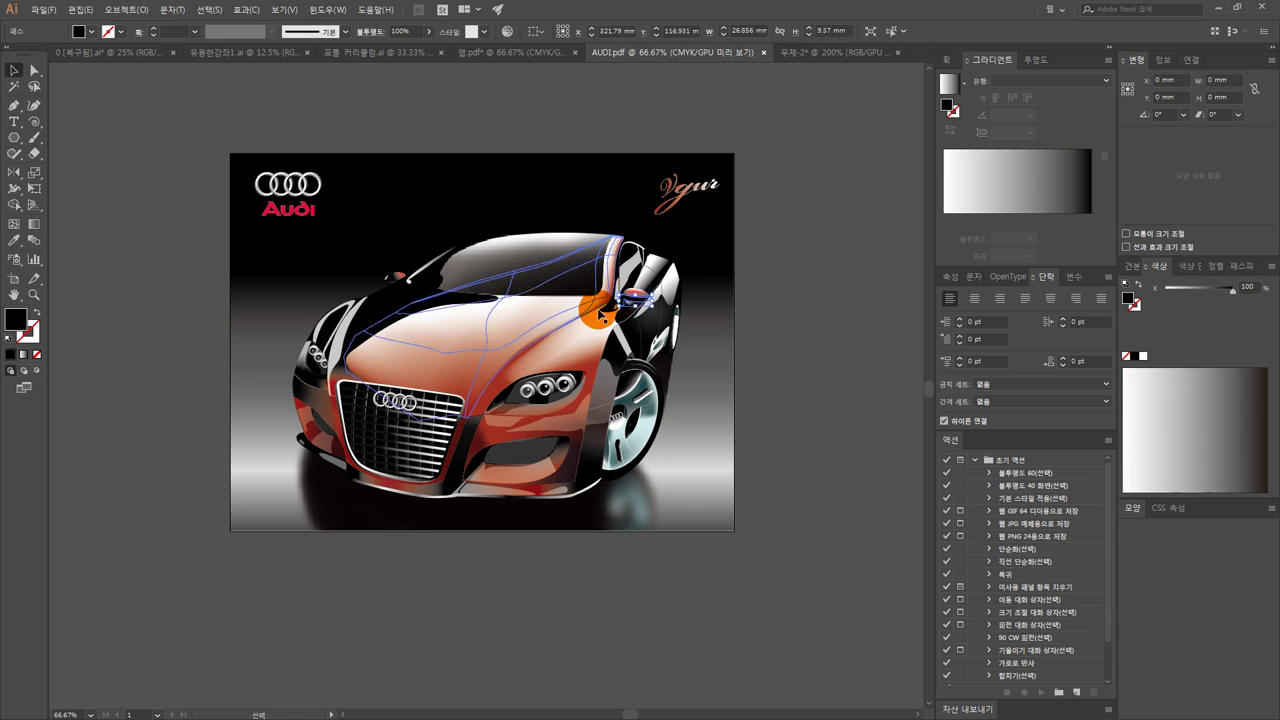
click(818, 525)
click(518, 270)
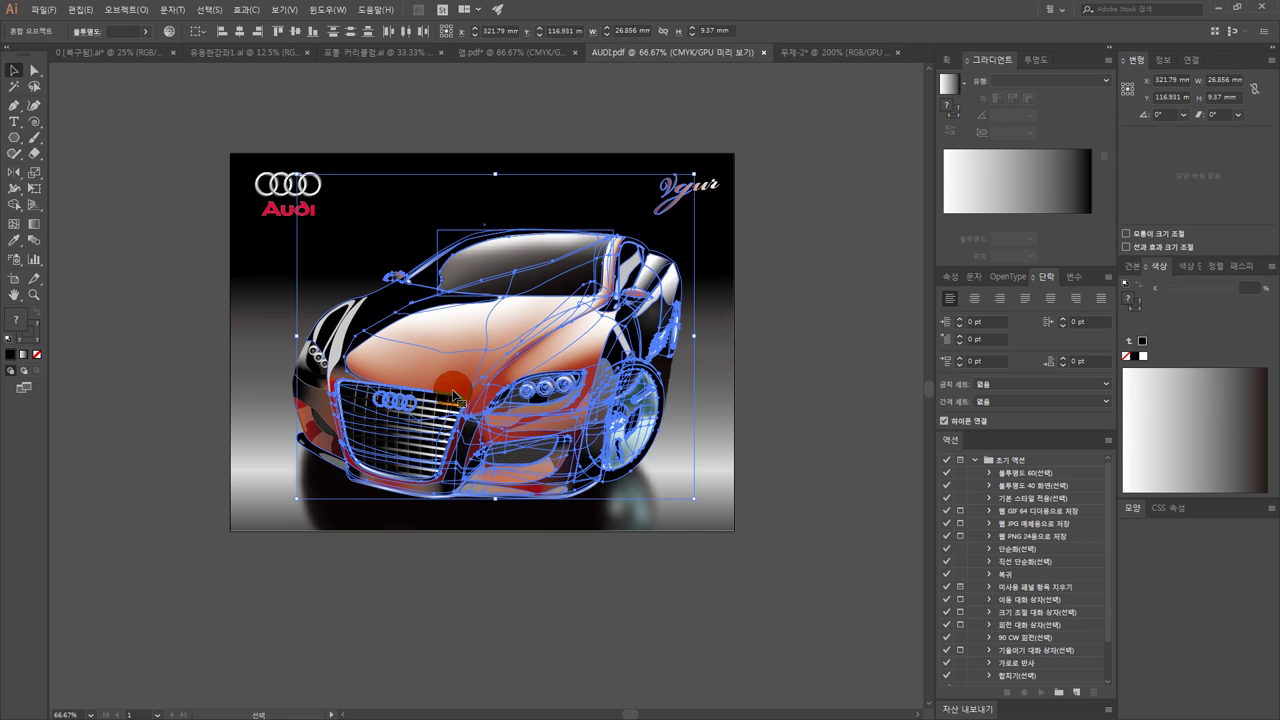
click(840, 371)
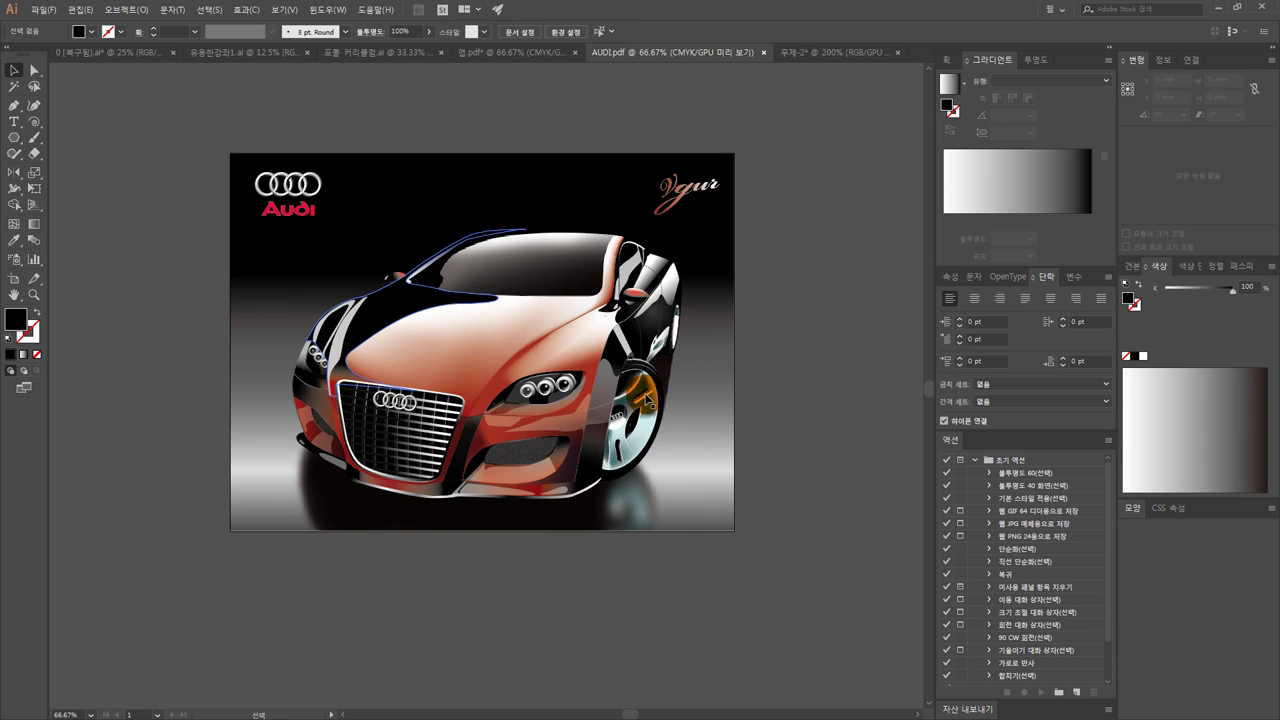
Step: Select the bonnet's gradient mesh to view its mesh lines, and deselect it
click(511, 318)
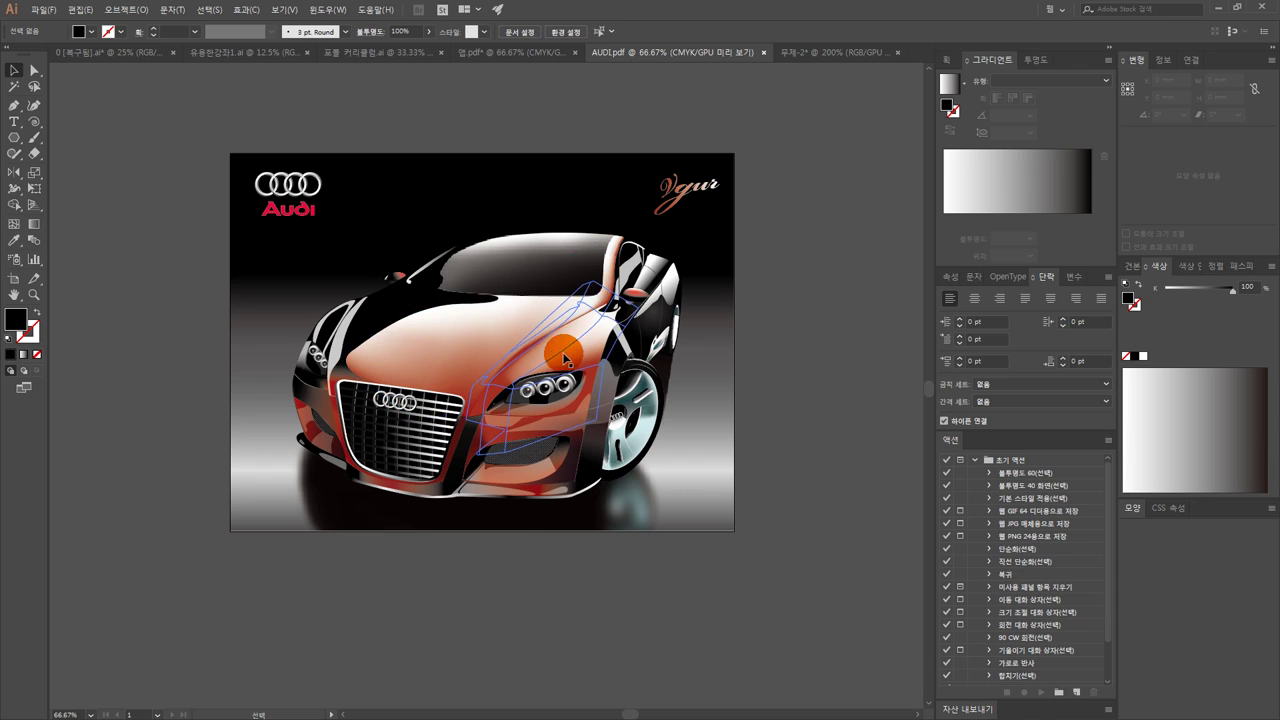
click(503, 323)
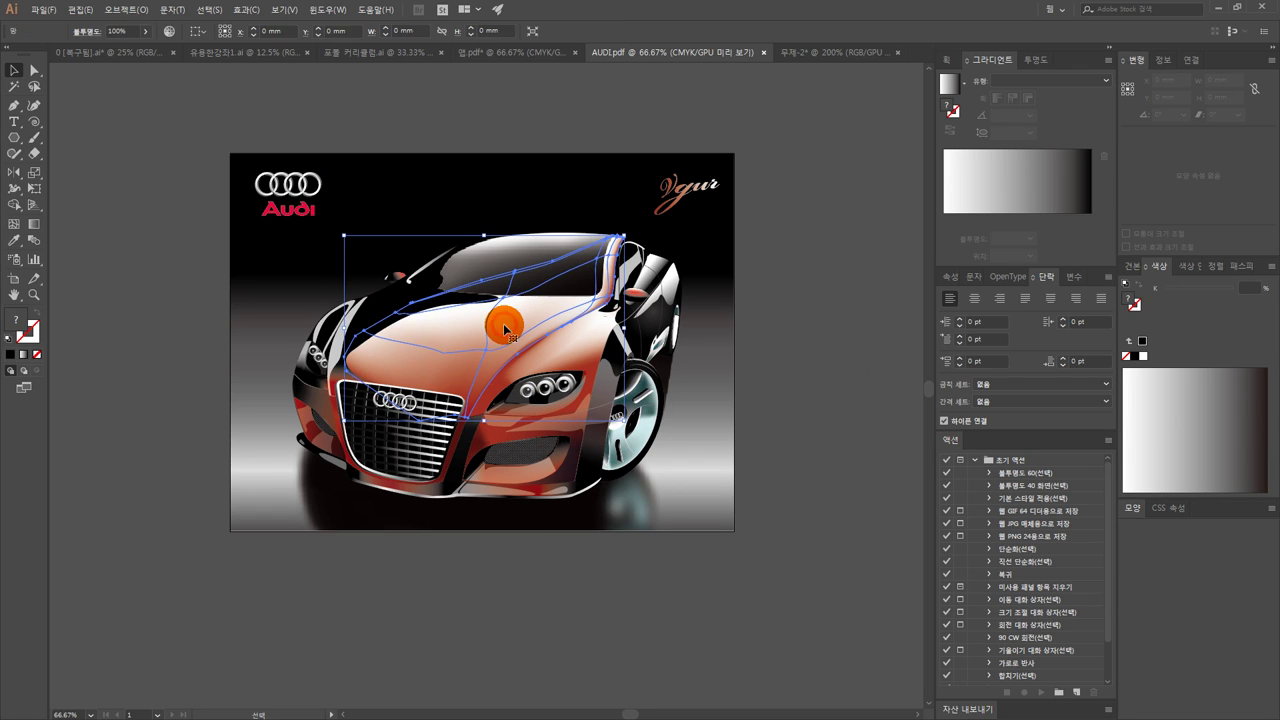
click(845, 302)
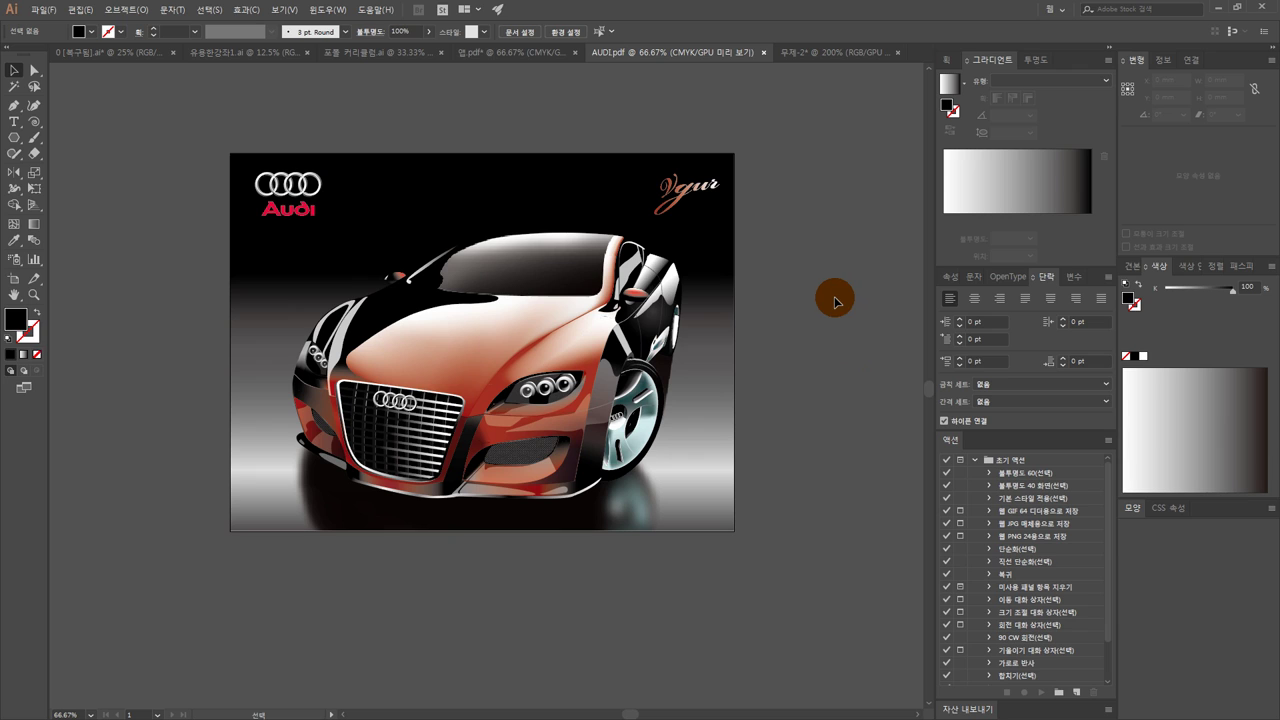
Step: Try arranging the black body panel's compound path behind the other artwork, undo the rearrangement, and deselect the panel
right_click(436, 300)
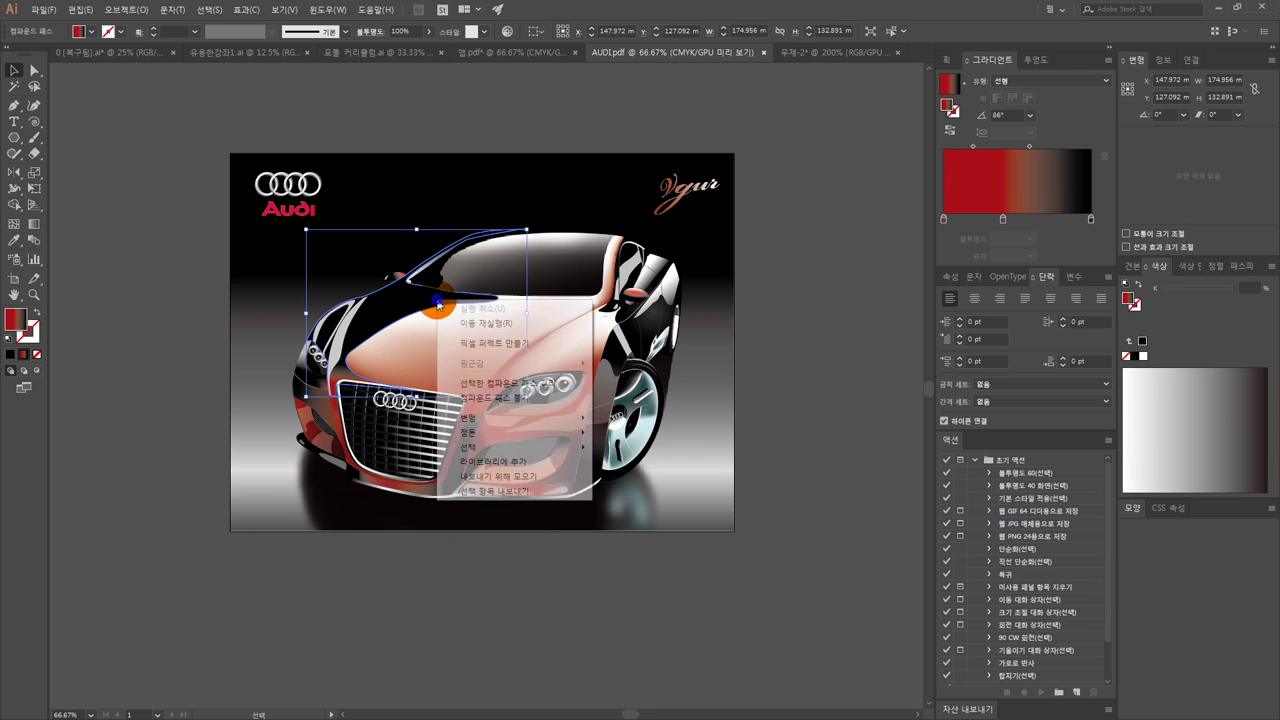
click(507, 431)
click(658, 465)
click(224, 273)
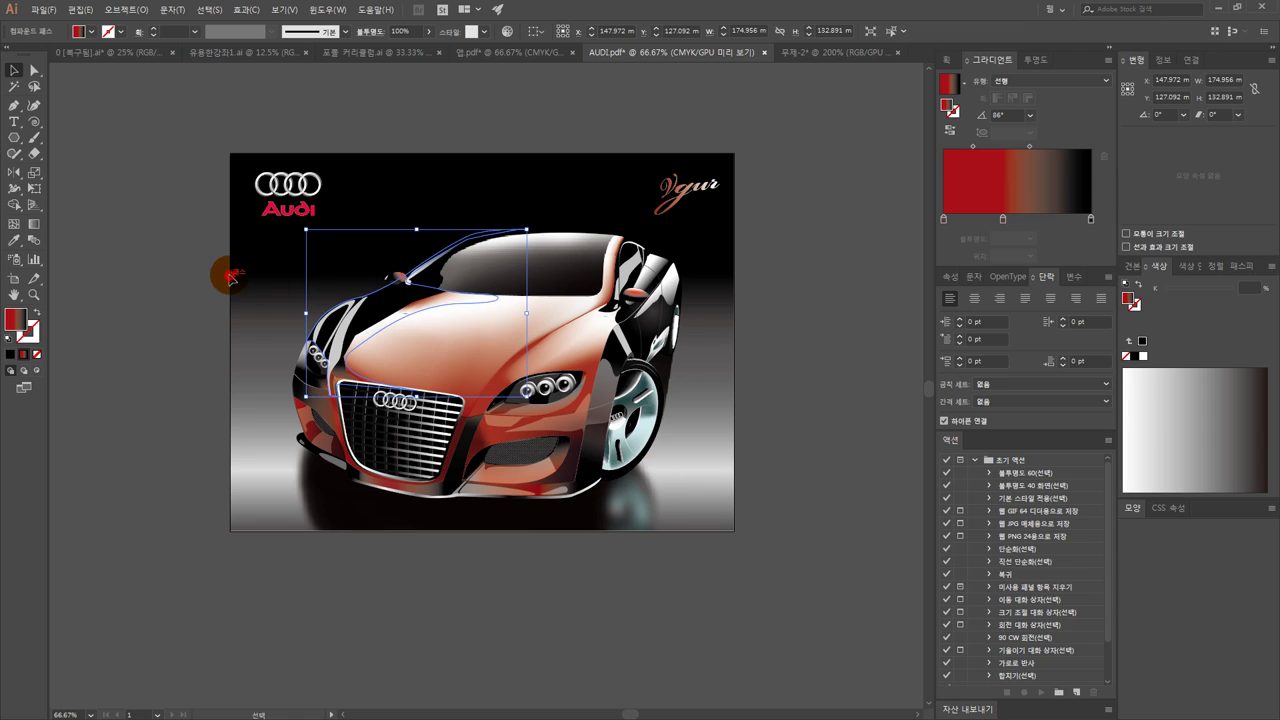
key(ctrl+z)
key(ctrl+z)
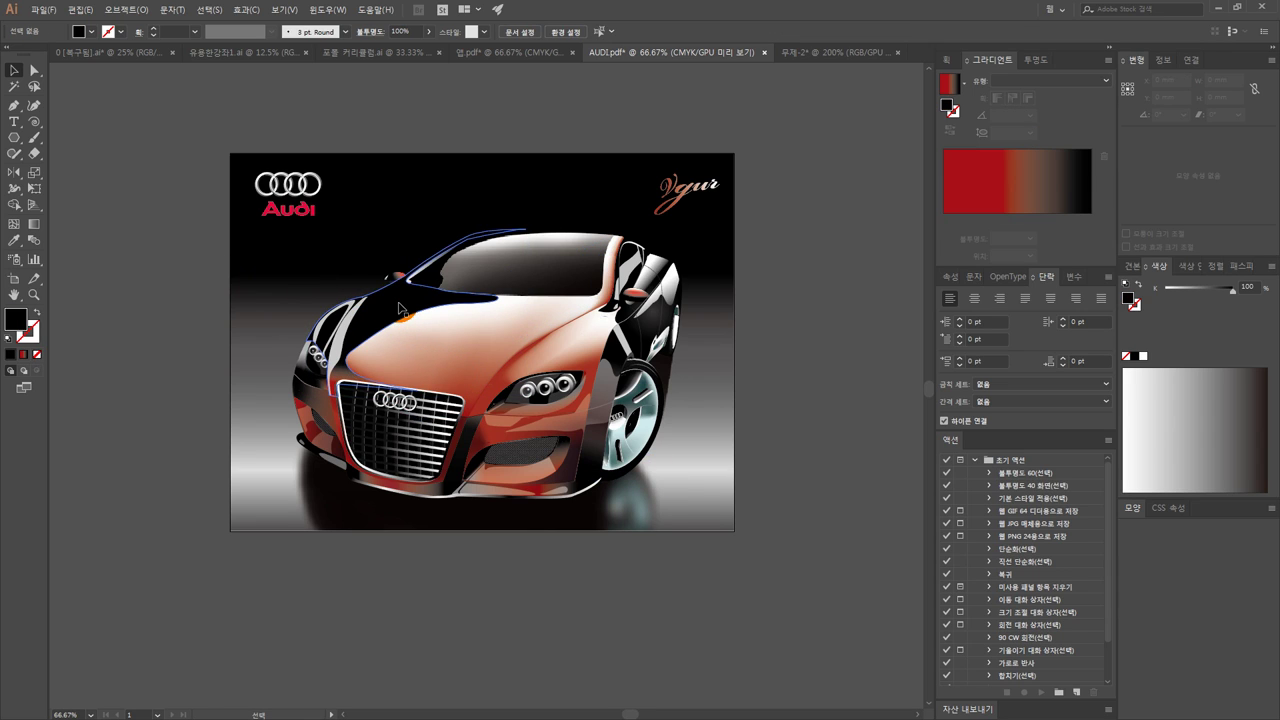
click(364, 250)
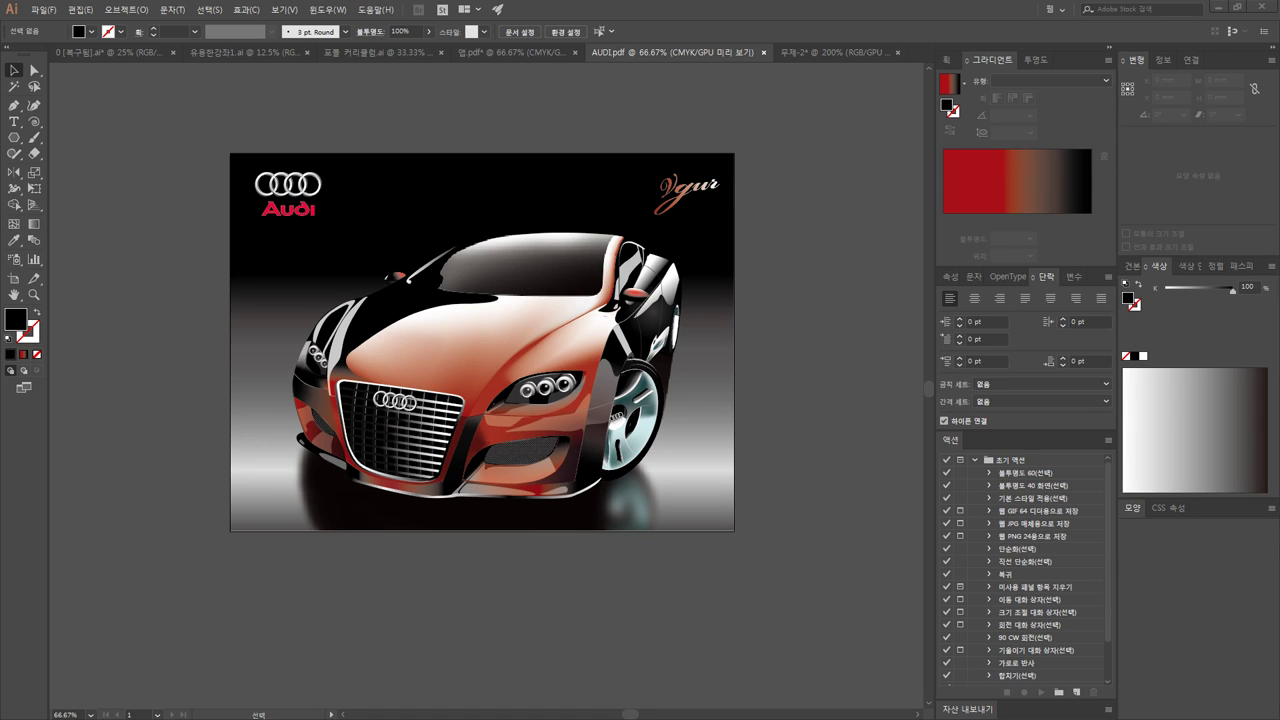
Step: Open the export dialog for AUDI, review the available file formats such as DXF, DWG and JPEG, and cancel the export
click(43, 10)
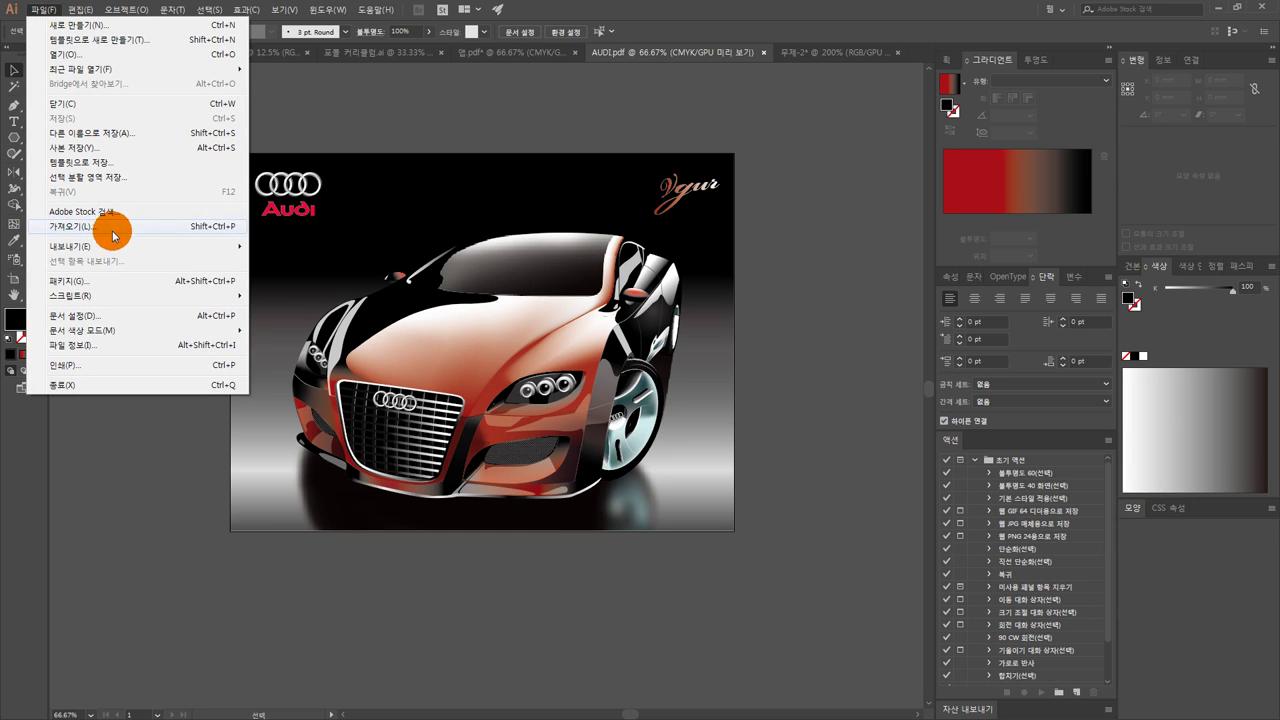
mouse_move(131, 248)
click(280, 261)
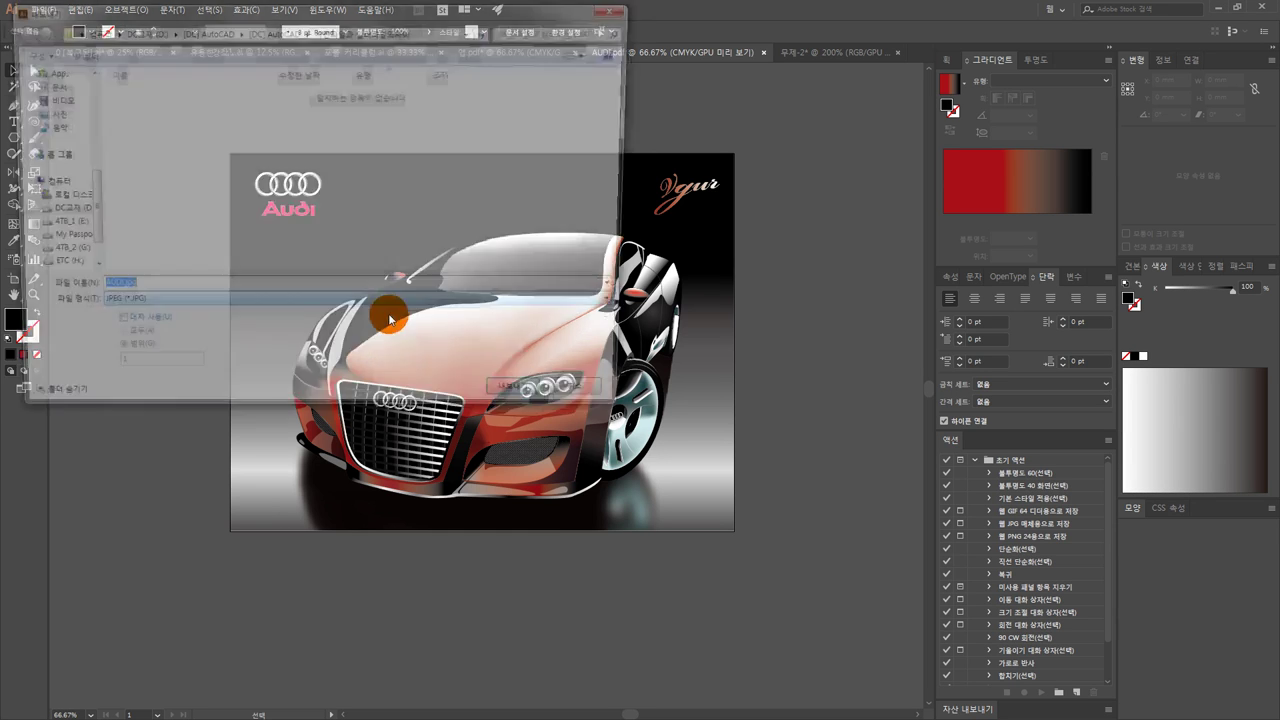
click(298, 308)
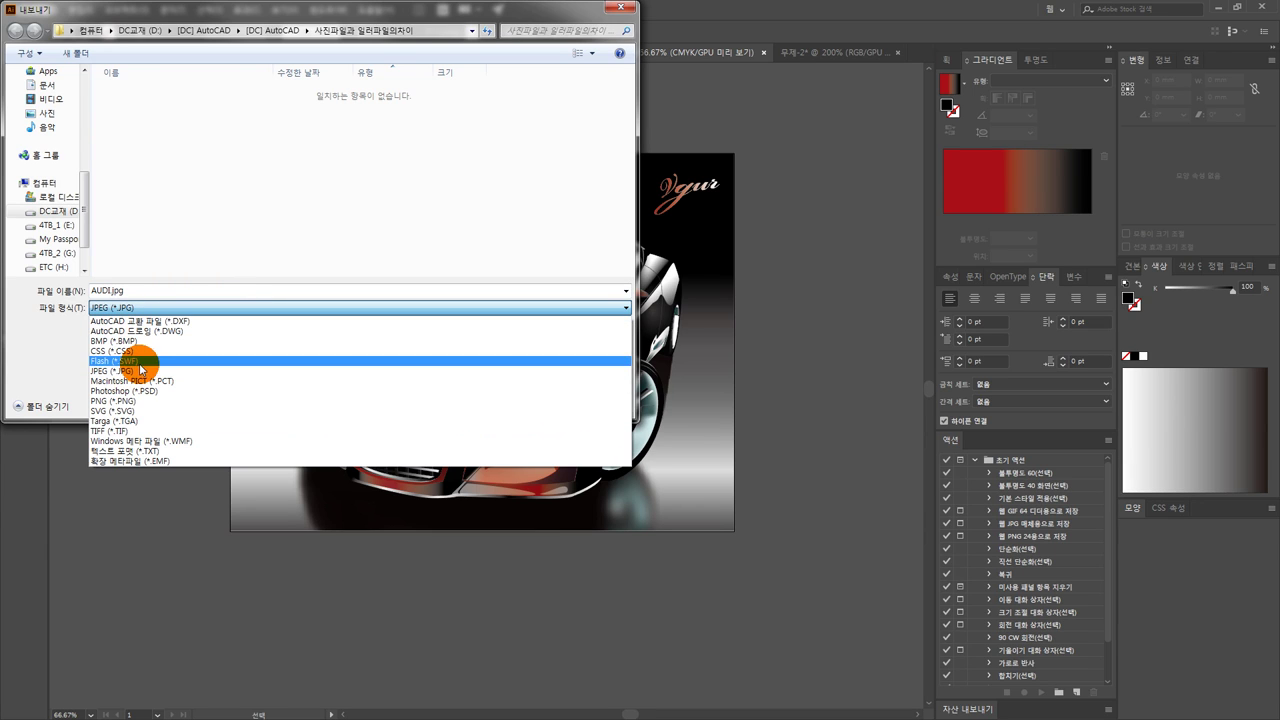
click(240, 247)
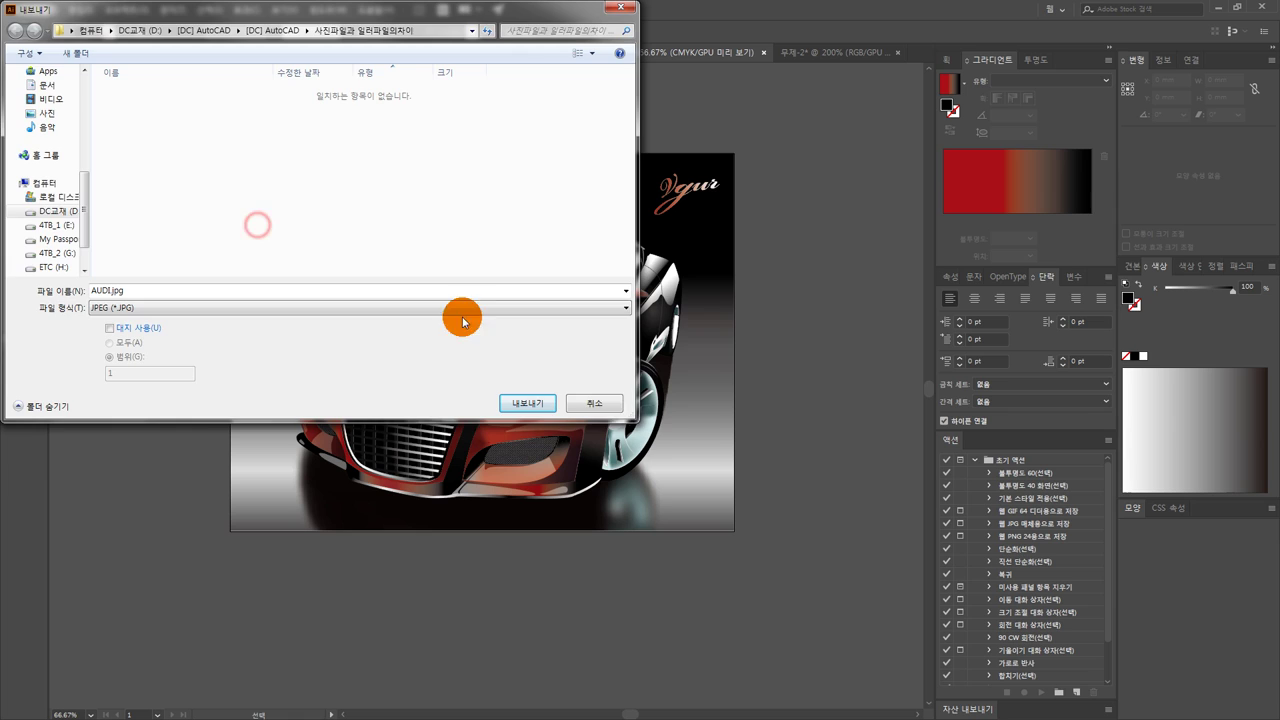
click(600, 403)
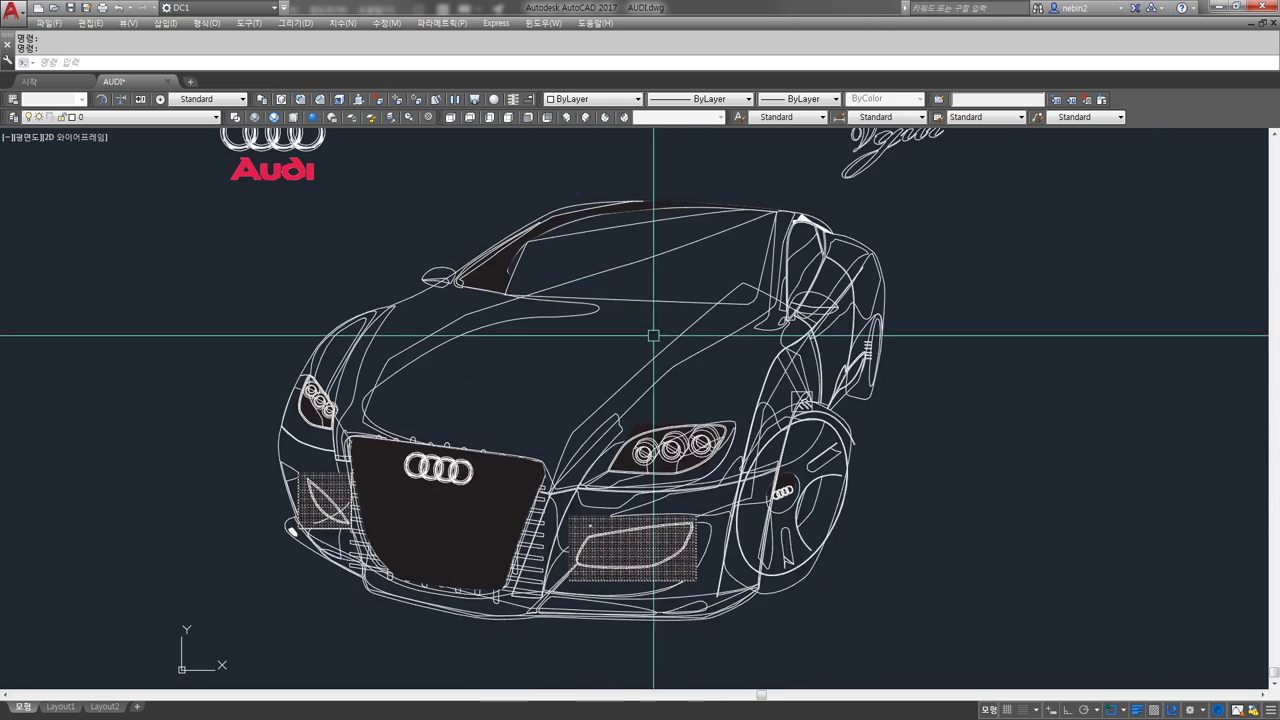
Step: In AutoCAD's AUDI.dwg, select the whole car drawing to examine its vector outlines, and return to Illustrator
scroll(657, 337, down, 3)
click(853, 511)
click(525, 295)
scroll(583, 375, up, 5)
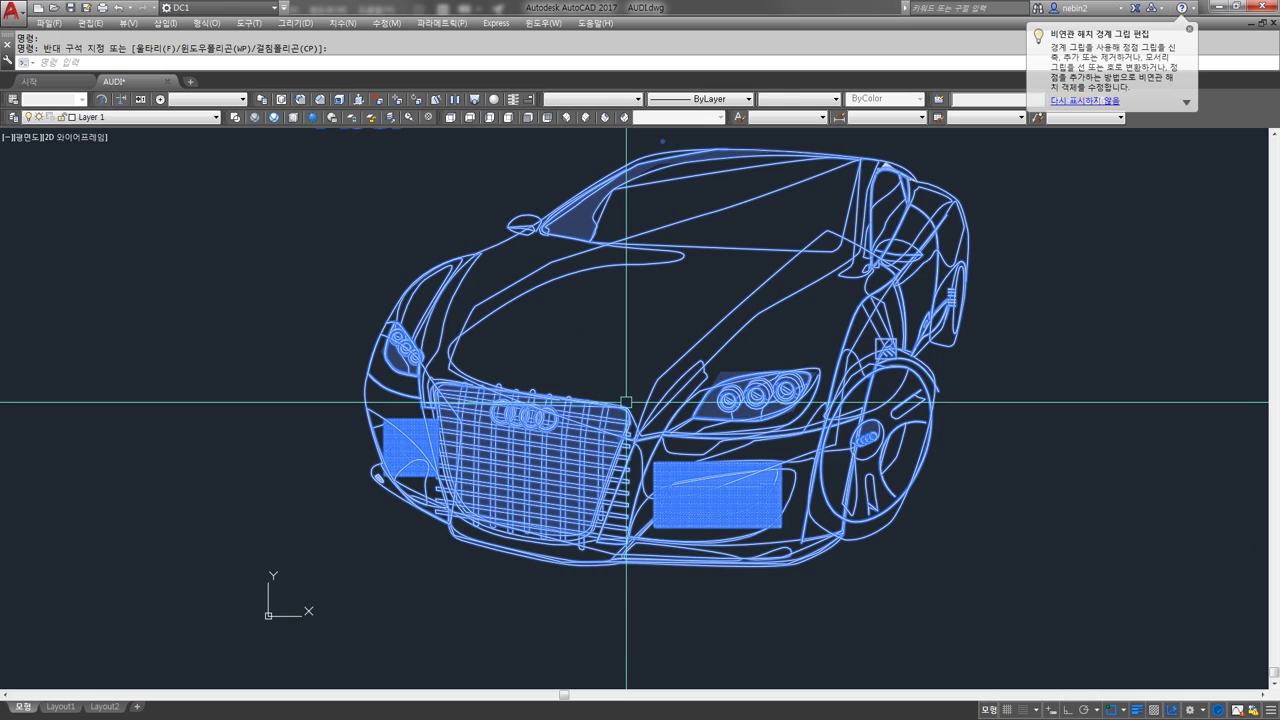
scroll(583, 368, down, 5)
scroll(583, 368, up, 2)
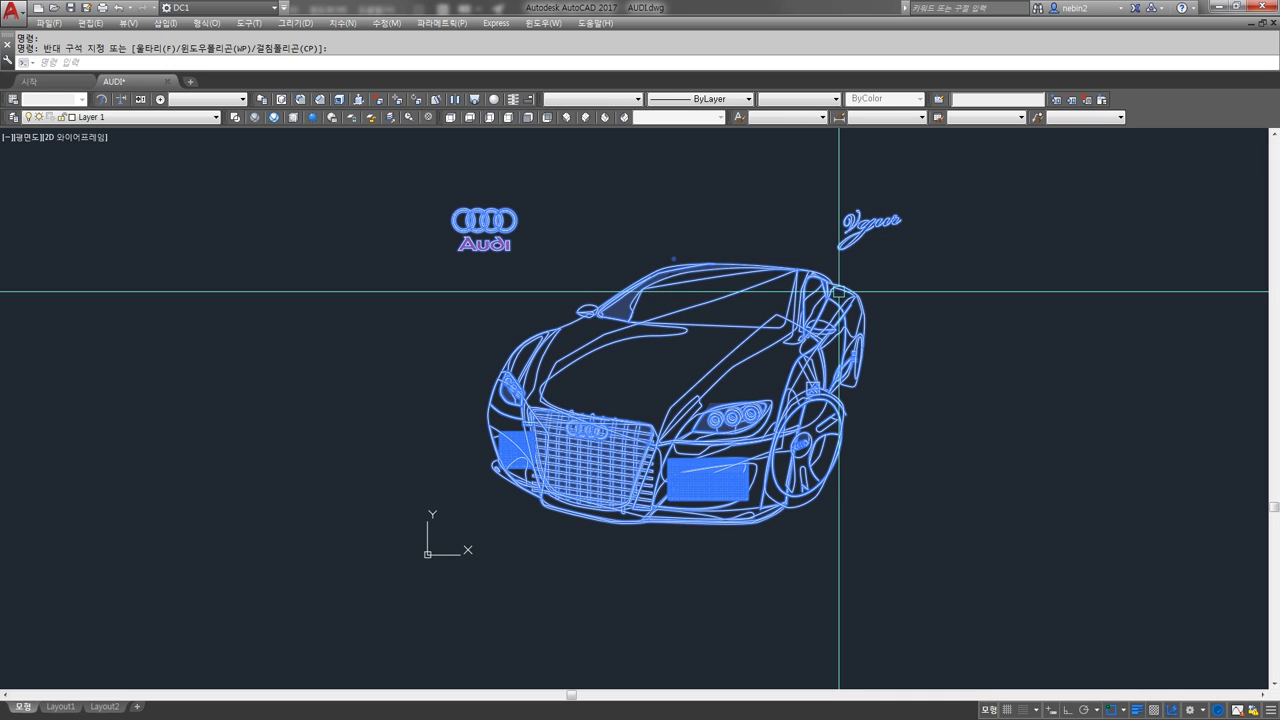
click(1222, 8)
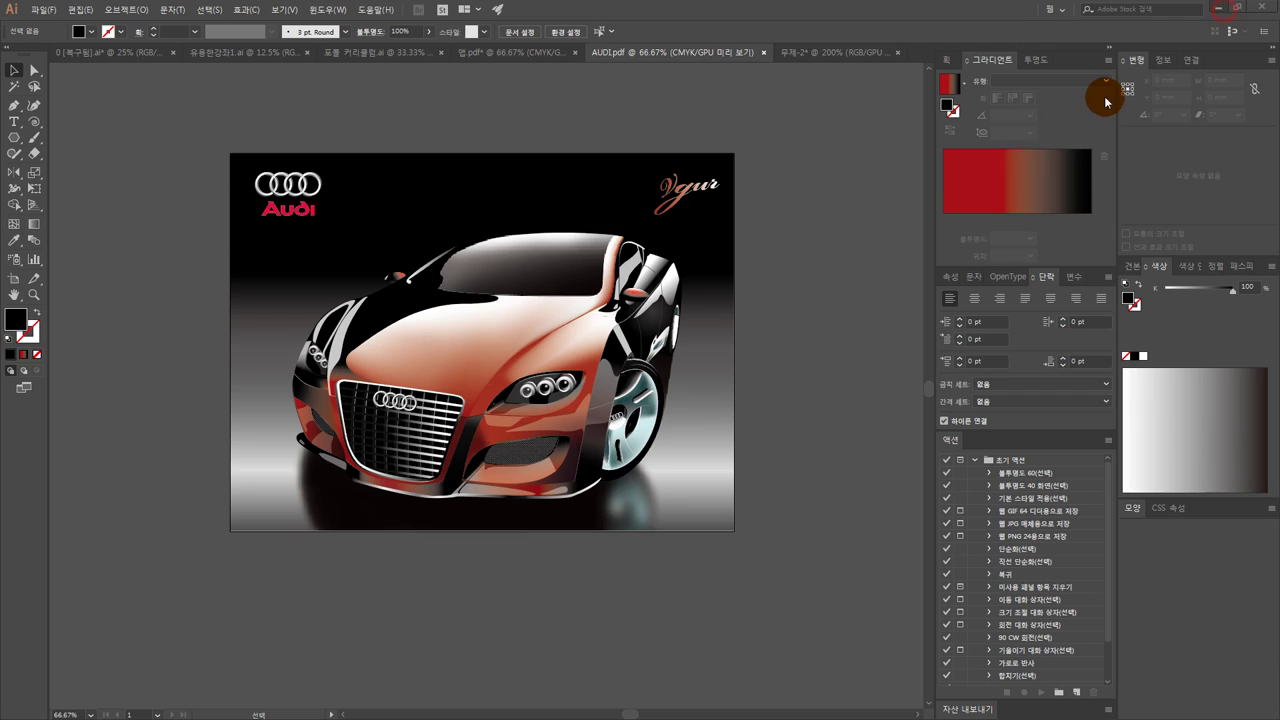
Step: Select the windshield group to examine its clipped shape and boundary, and clear the selection
click(530, 262)
click(460, 273)
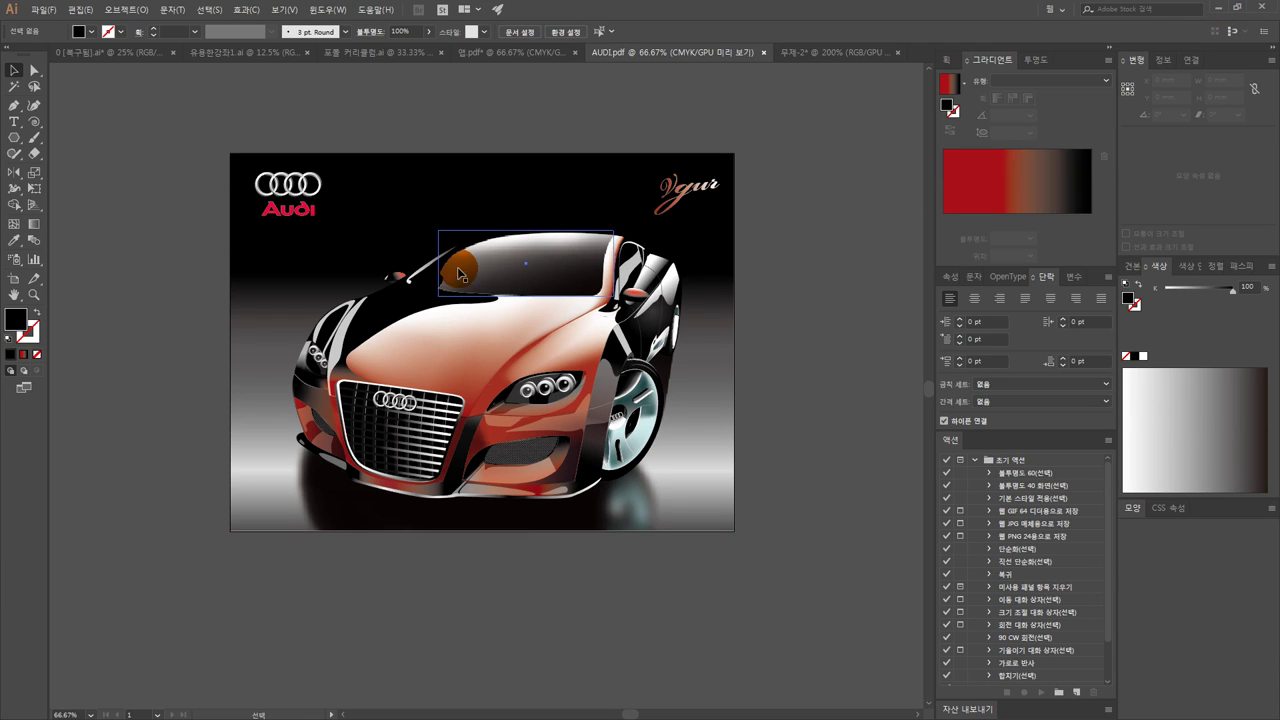
click(548, 277)
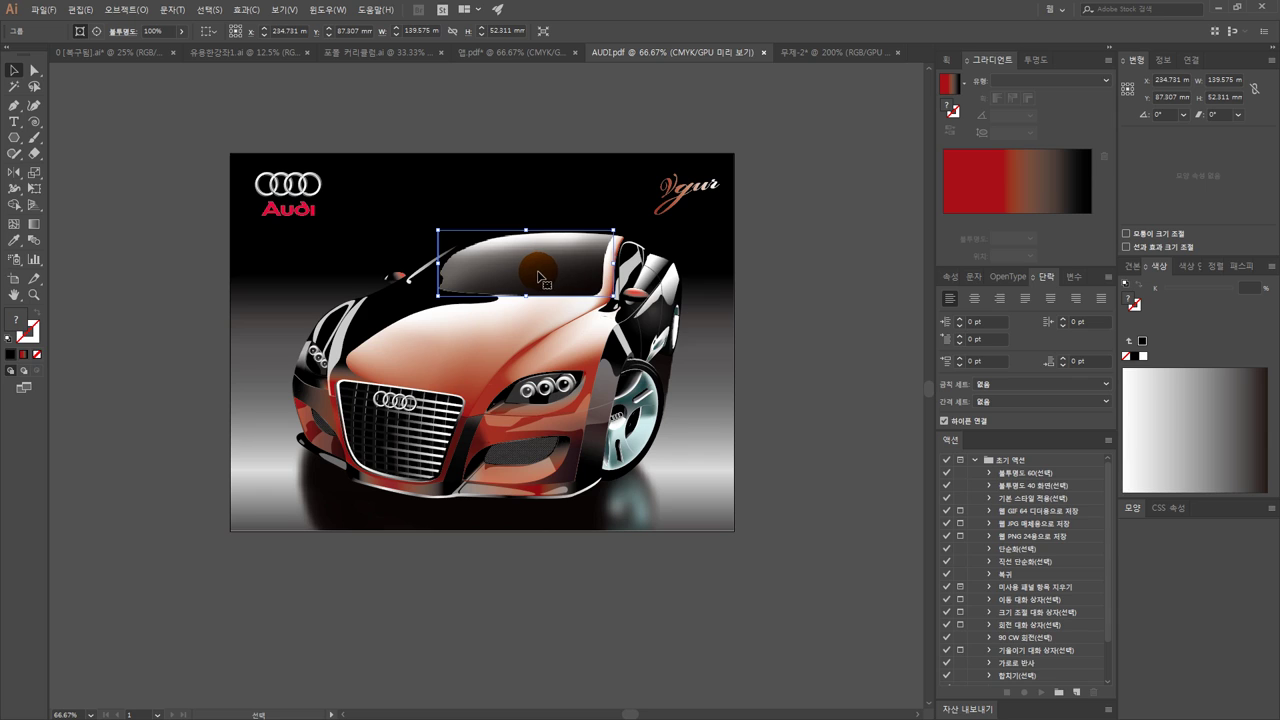
click(760, 247)
click(508, 252)
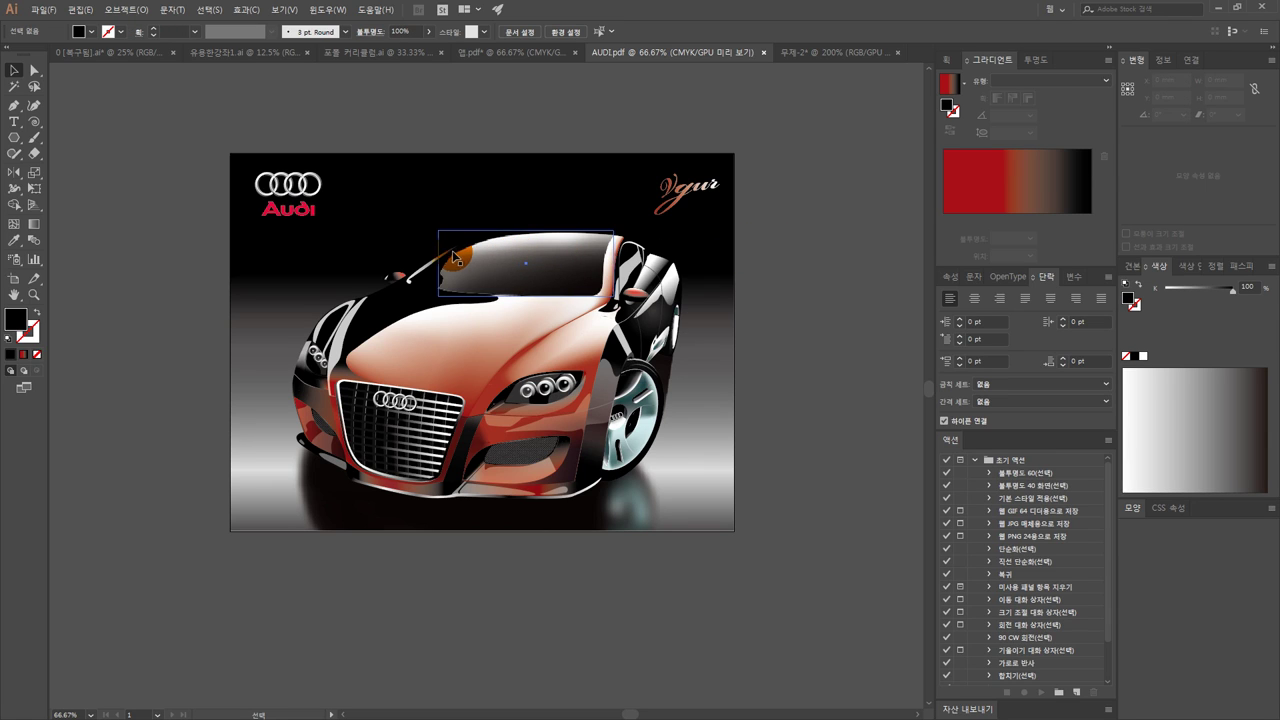
click(481, 262)
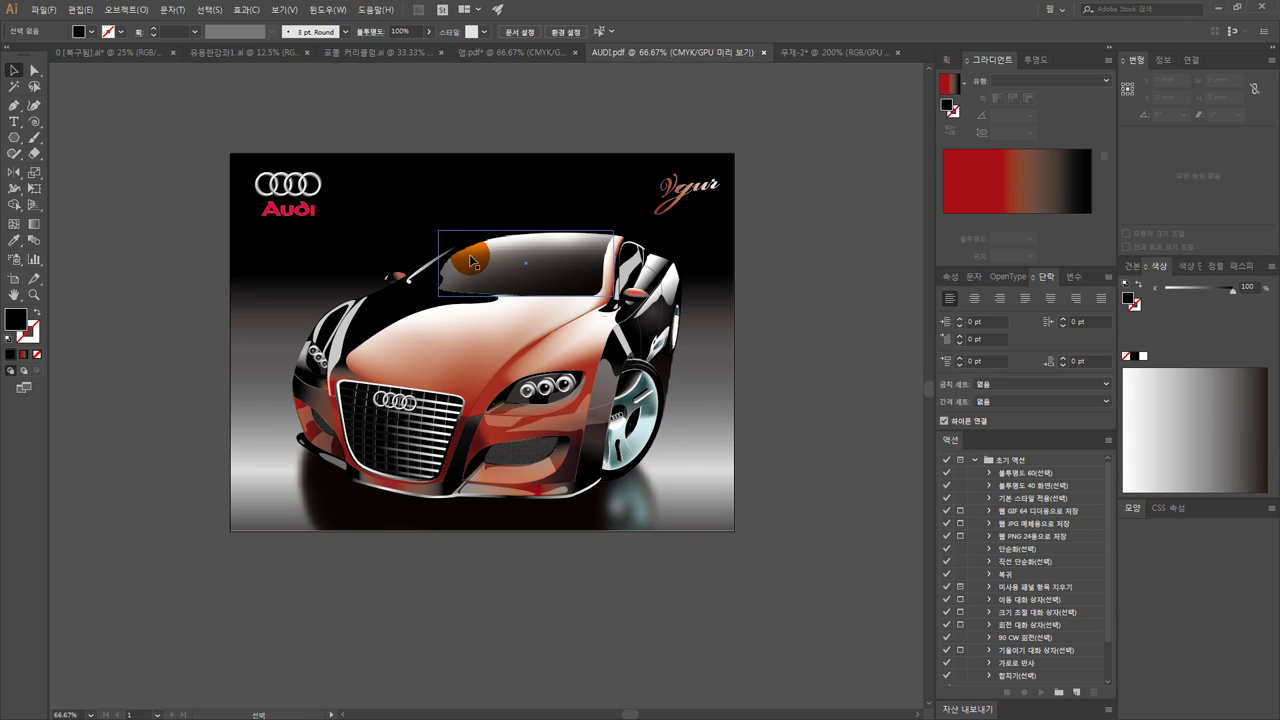
click(547, 256)
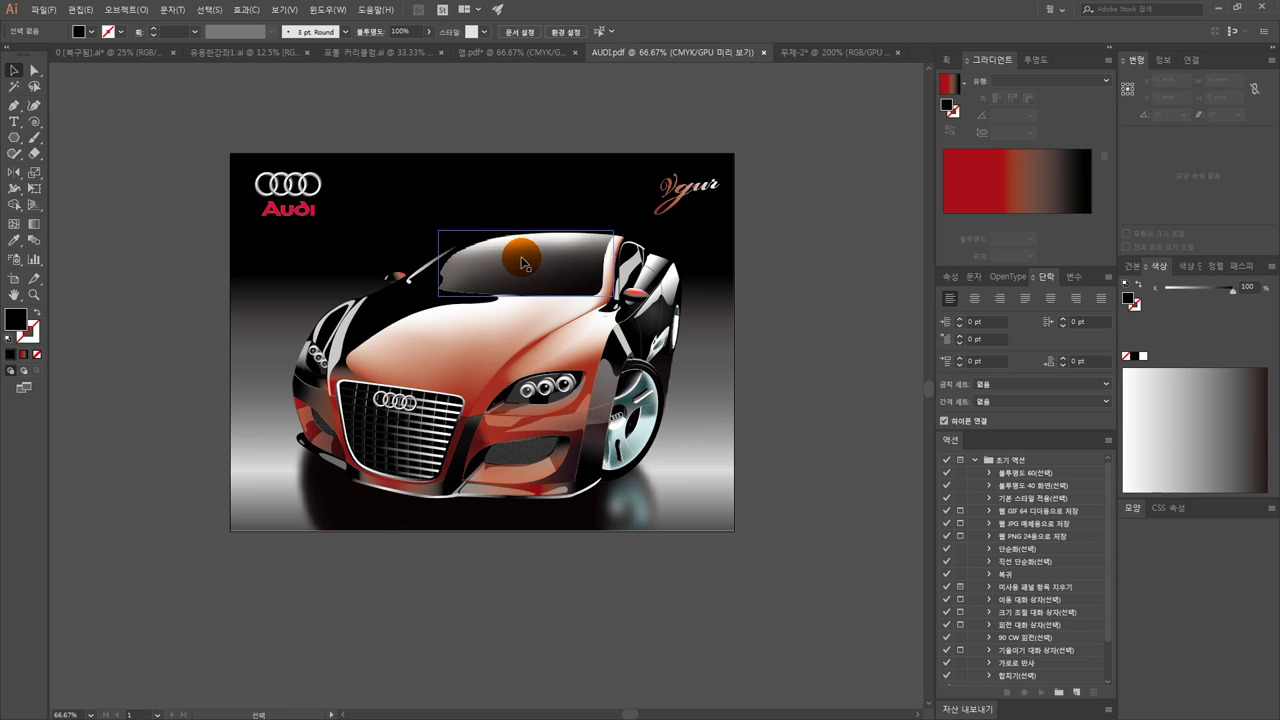
Step: Switch to the 무제-2 document, deselect the arch, and practise marquee-selecting the drawn lines and shapes, clearing the selection each time
click(822, 52)
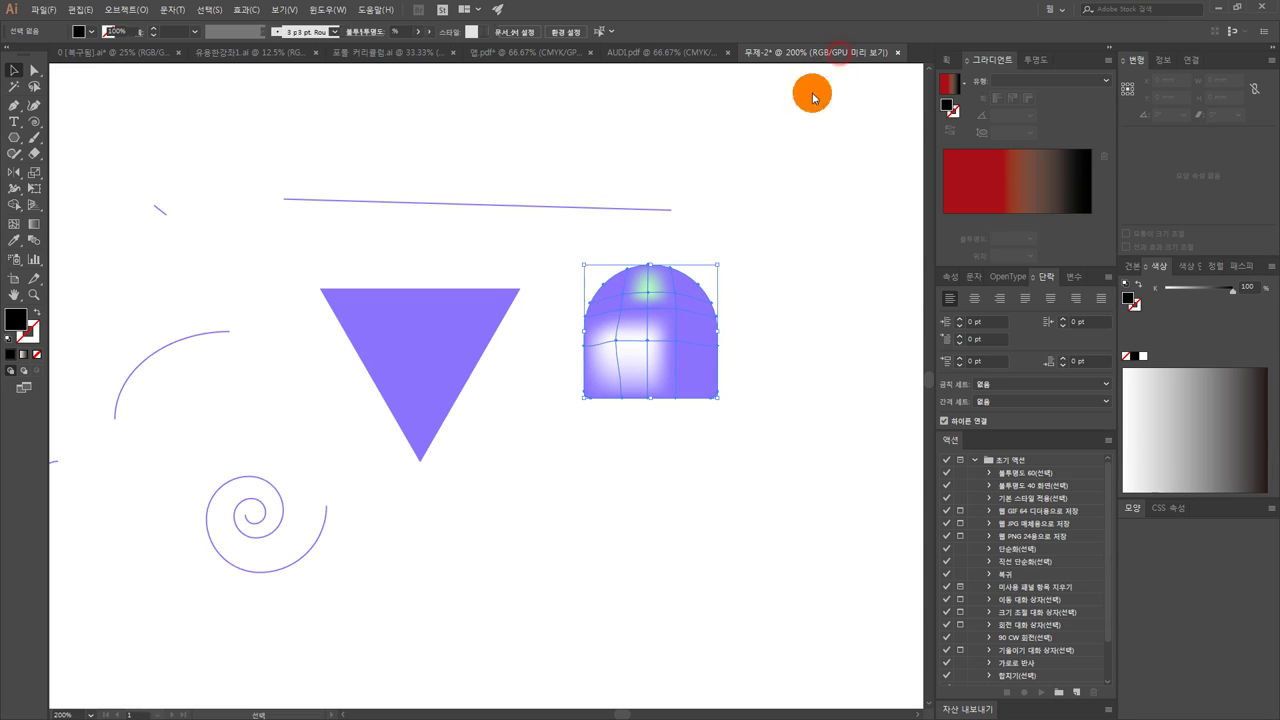
click(679, 209)
scroll(696, 268, down, 2)
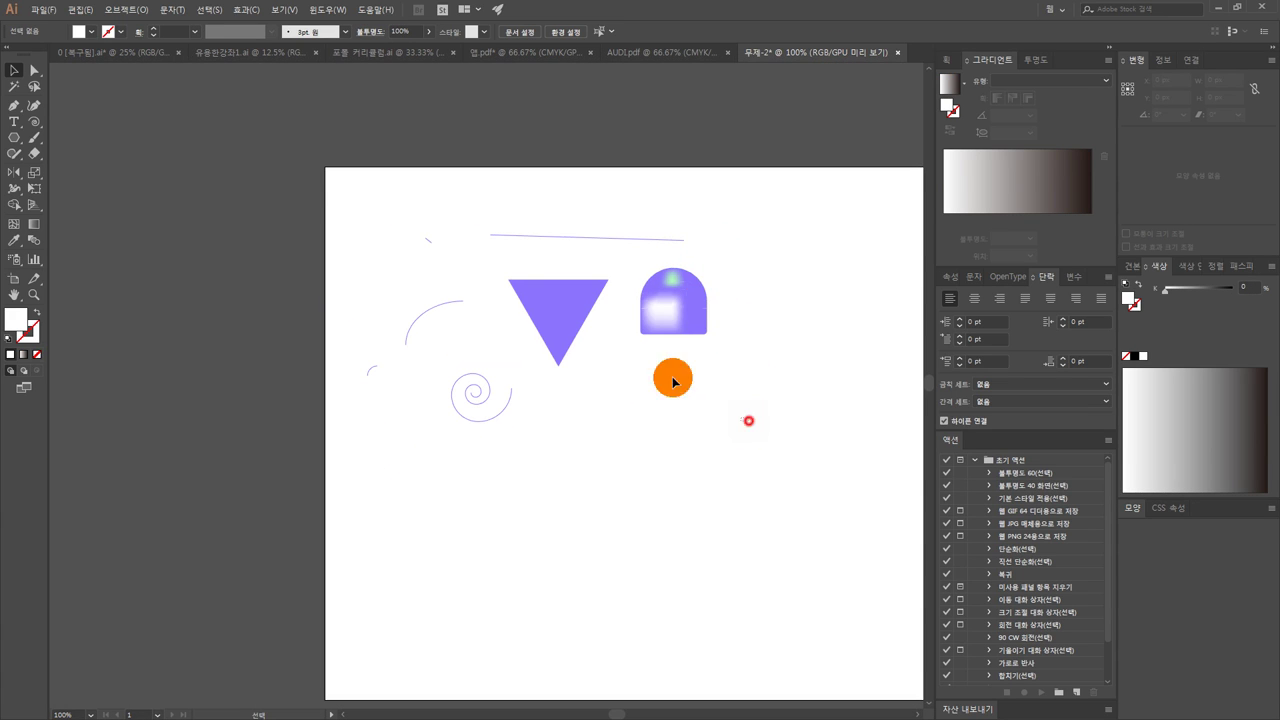
drag(748, 422, 314, 211)
click(507, 205)
drag(746, 380, 527, 228)
drag(726, 431, 343, 200)
click(577, 189)
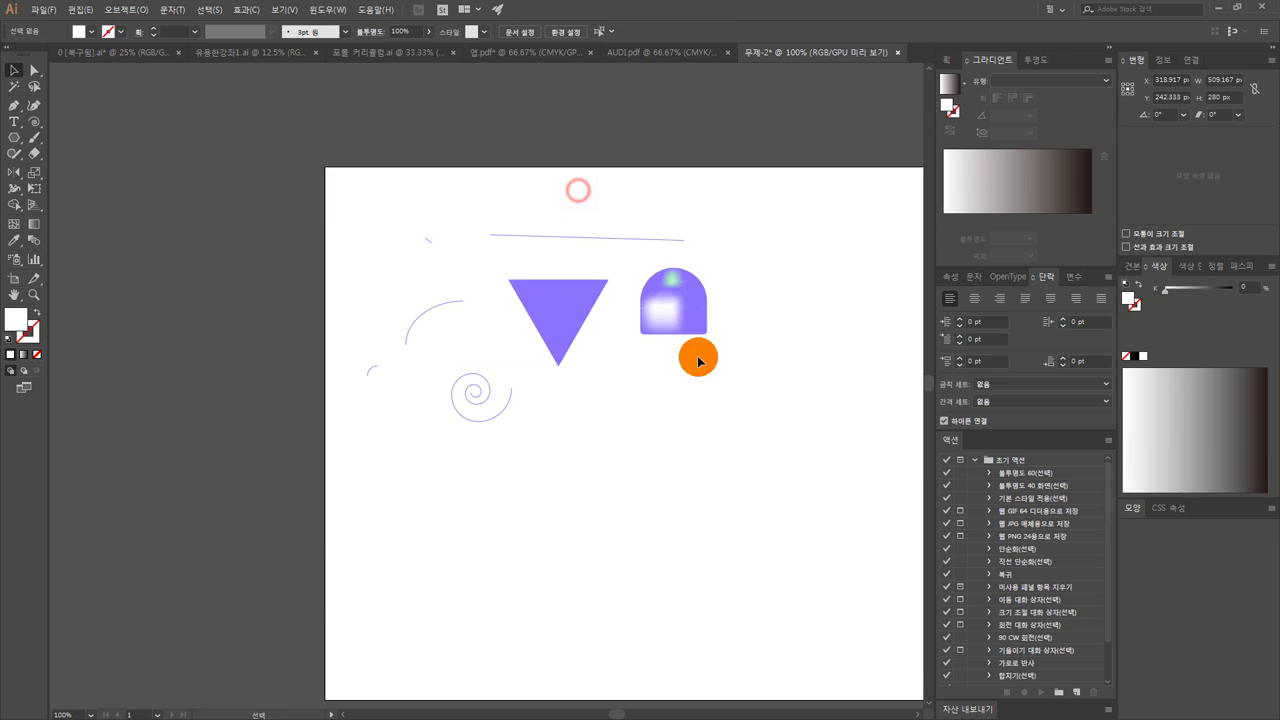
drag(710, 435, 437, 191)
click(506, 194)
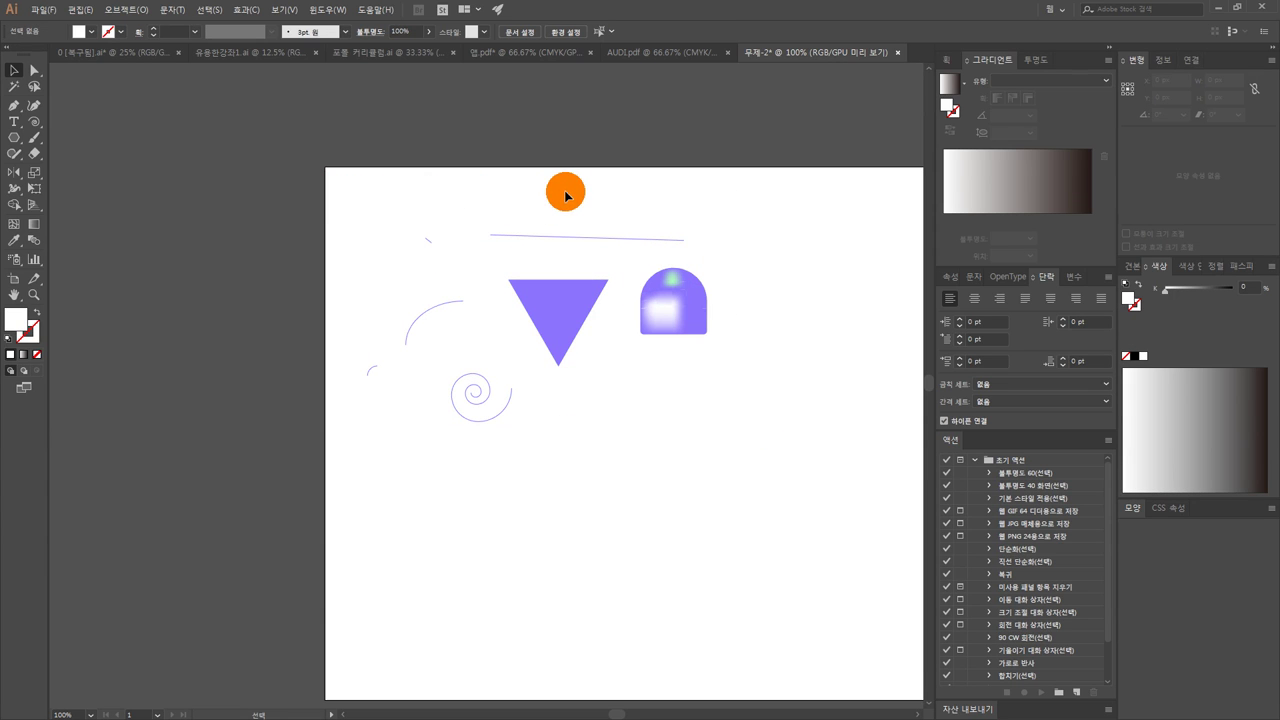